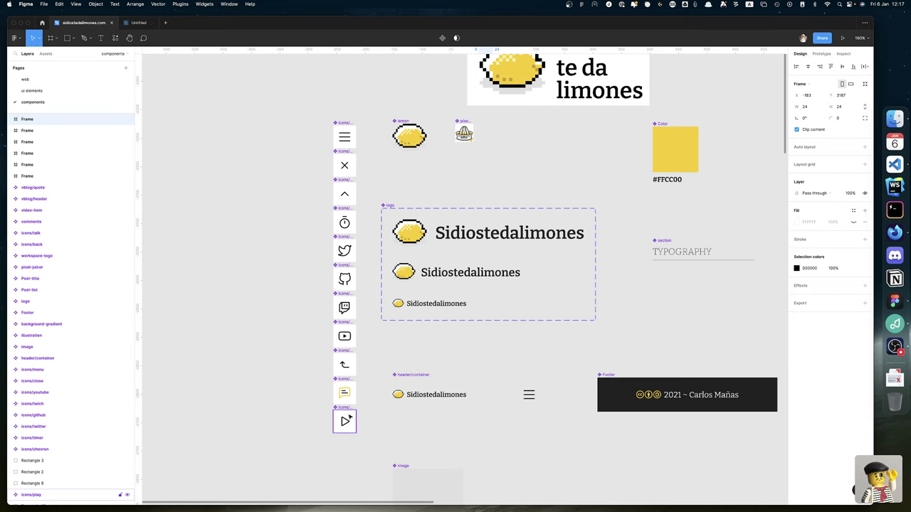
Switch from Figma to the desktop holding the iconos.md checklist, move the checklist window aside and minimise it.
click(345, 410)
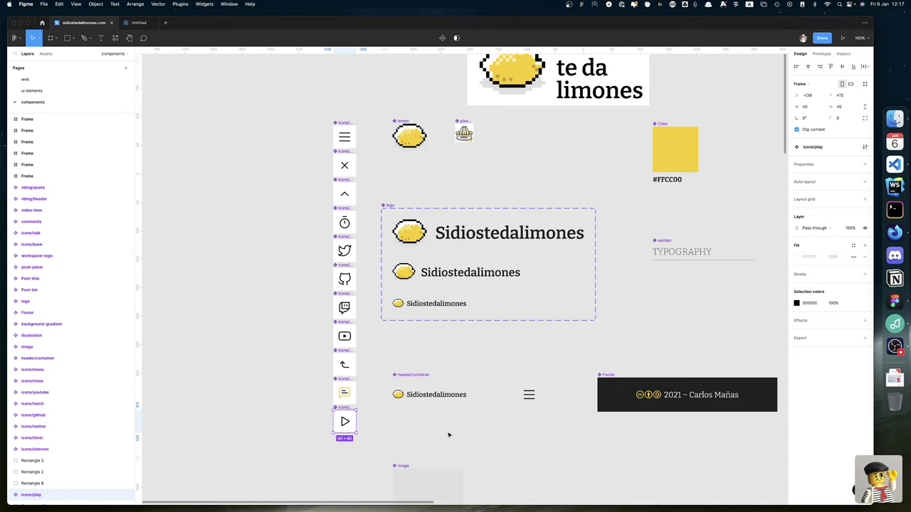
key(ctrl+Left)
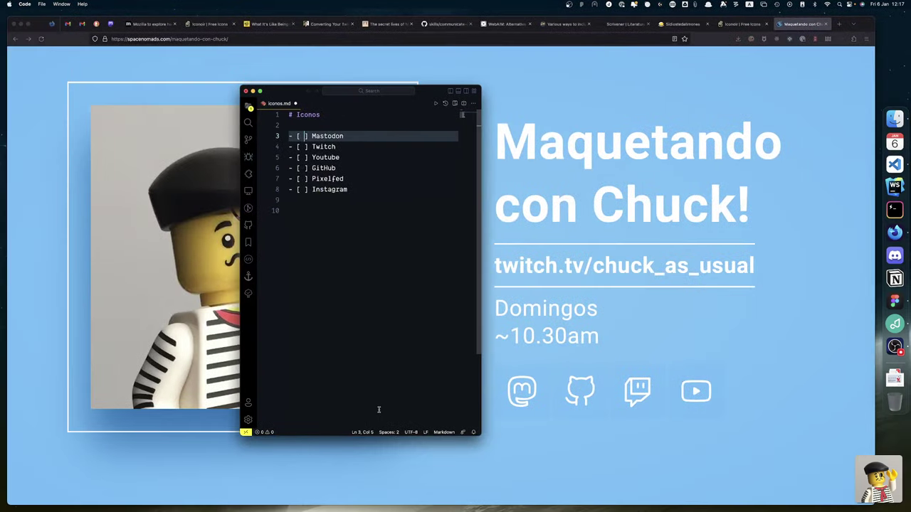
drag(323, 93, 710, 151)
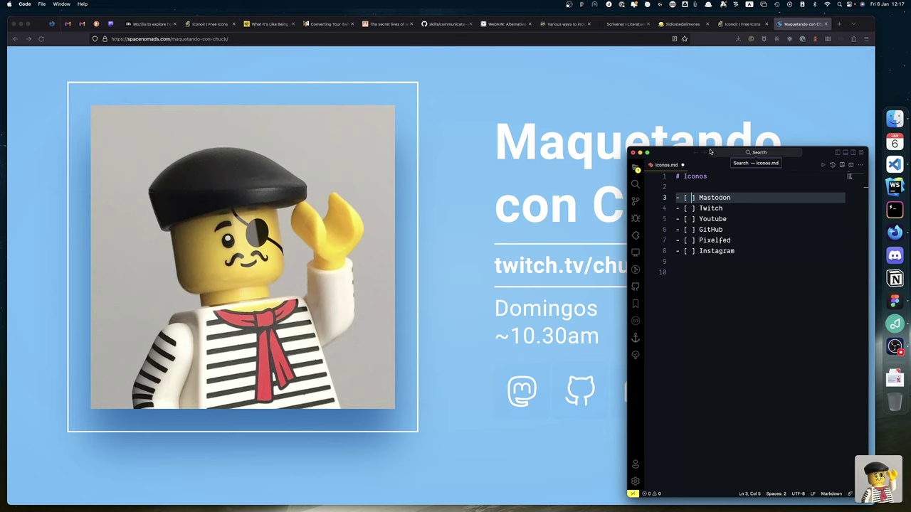
click(710, 151)
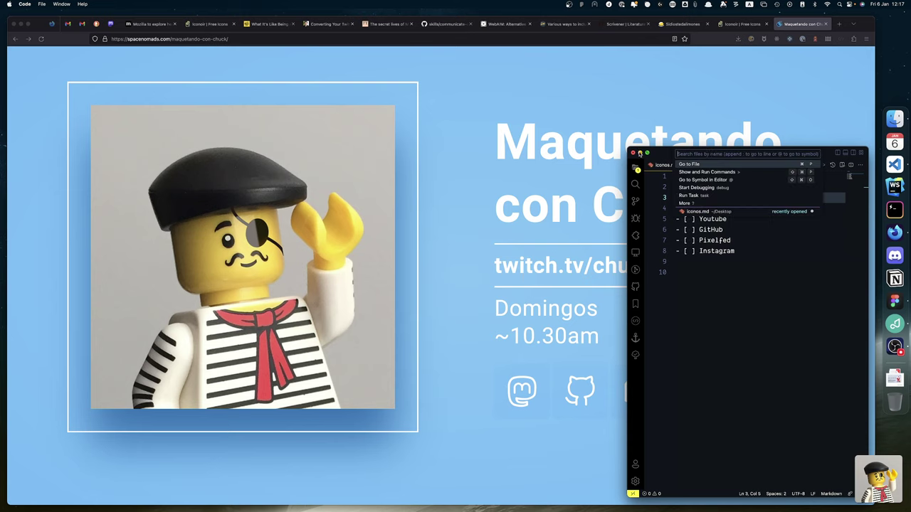
click(733, 299)
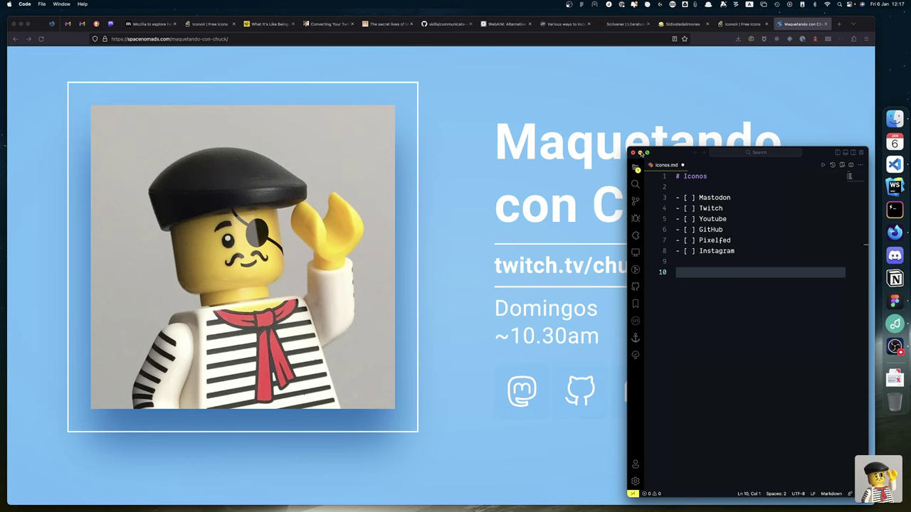
click(640, 152)
Launch Affinity Designer 2 and start installing the offered software update.
key(alt+space)
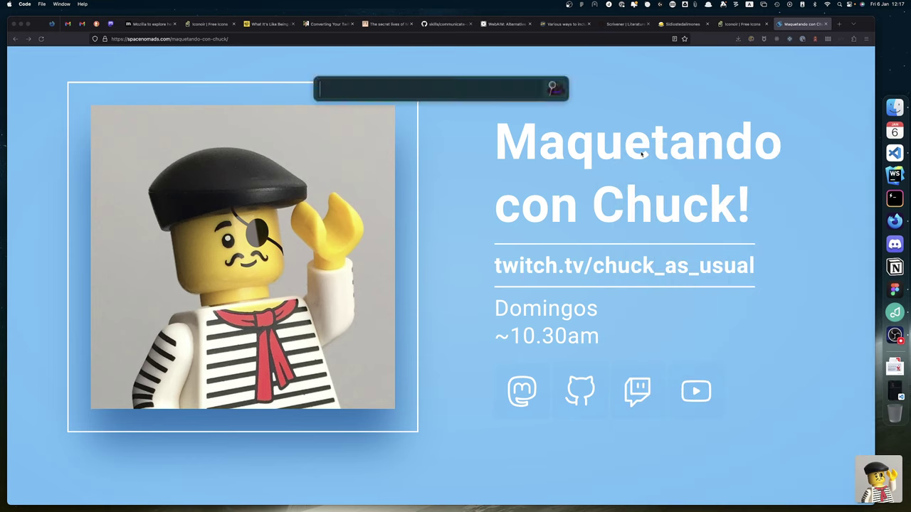
text(aff)
key(Return)
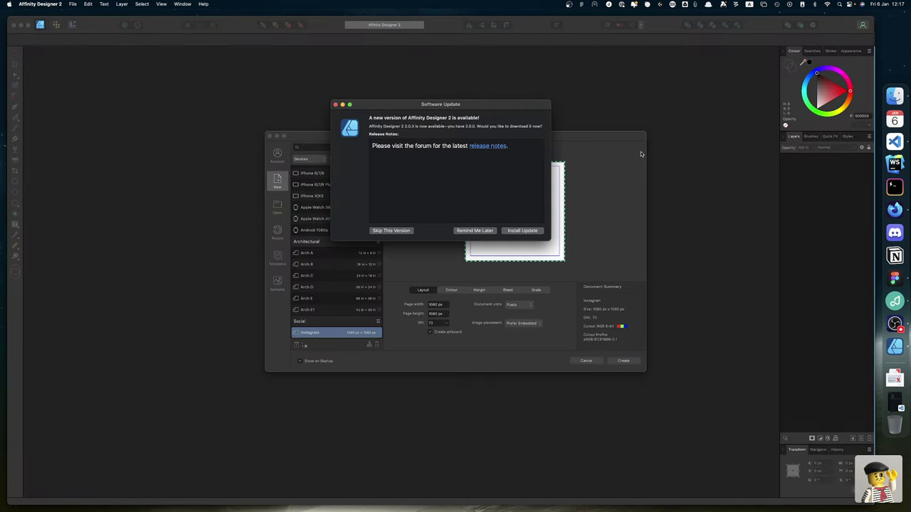
click(526, 231)
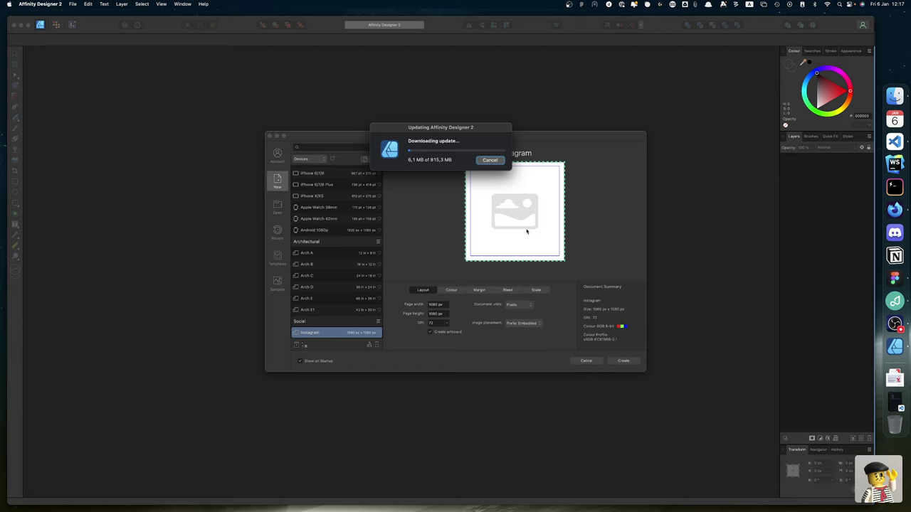
Bring the new document setup forward, set the page to 24 px wide by 24 px high and enable a transparent background.
click(527, 232)
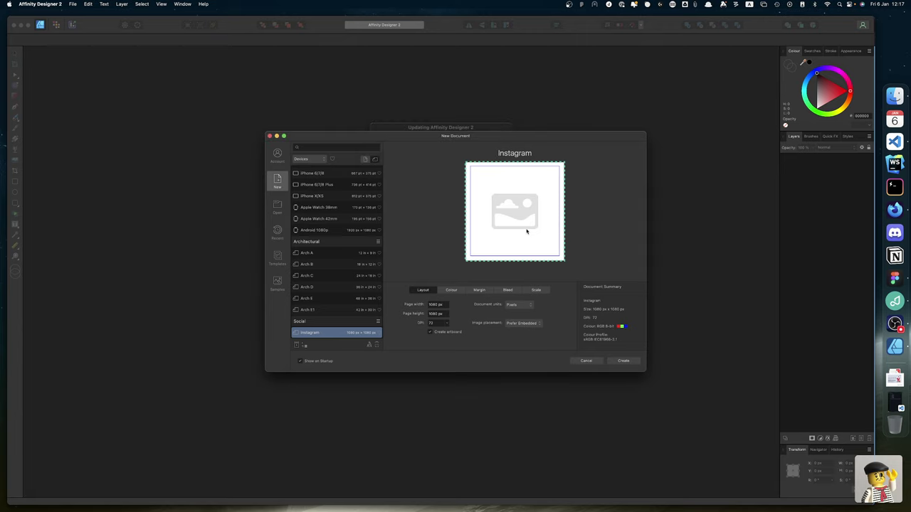
click(487, 129)
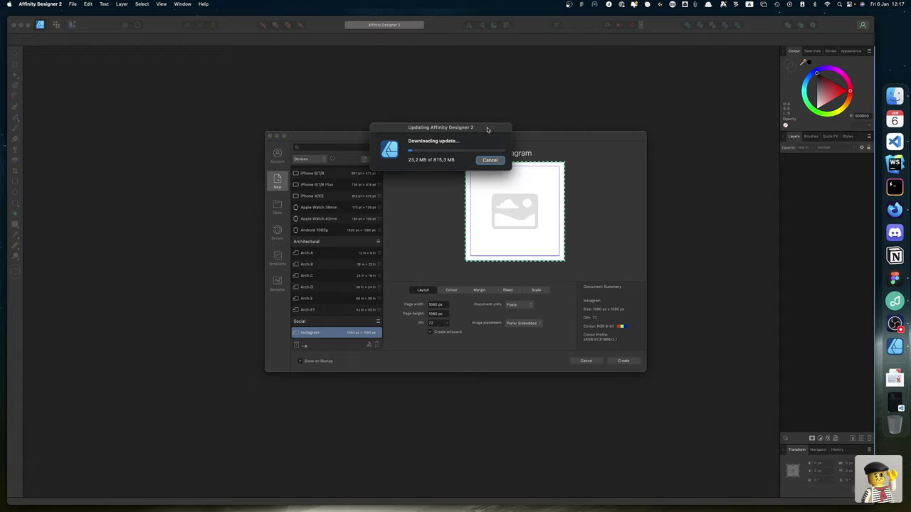
click(529, 139)
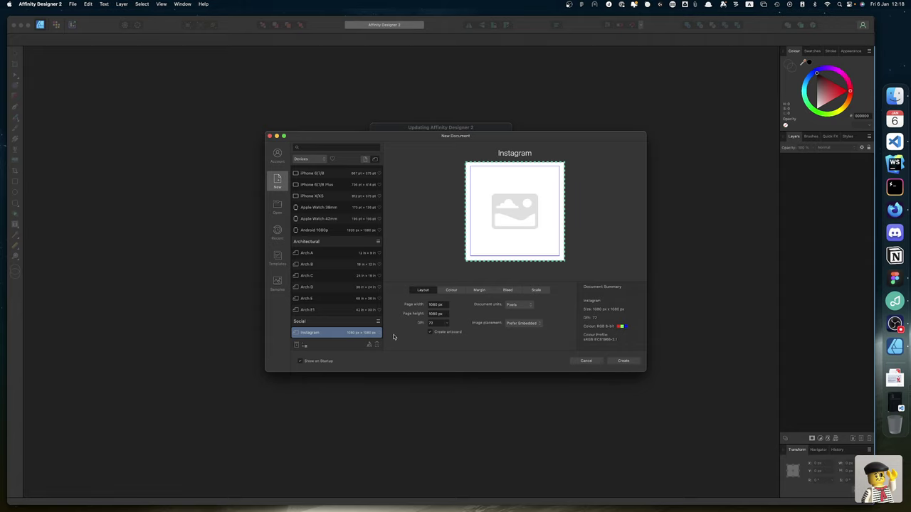
click(445, 305)
text(24)
key(Tab)
text(24)
key(Tab)
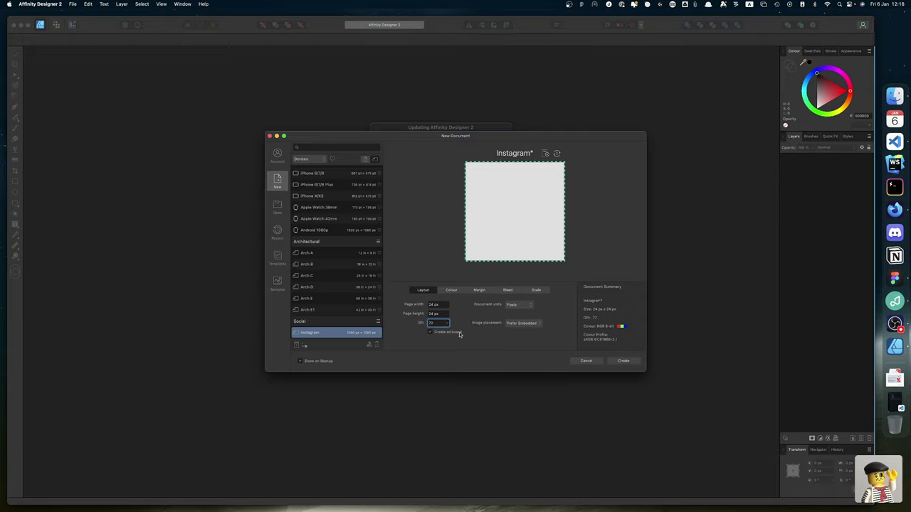
click(455, 292)
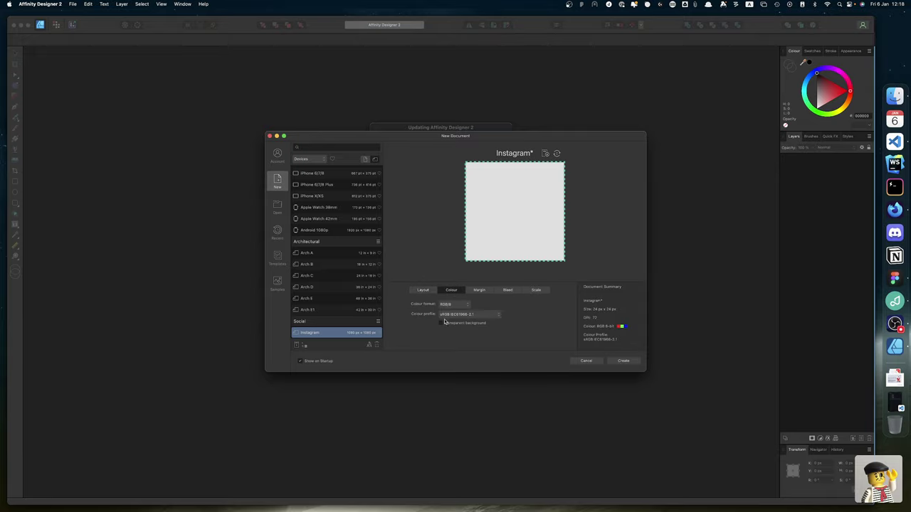
click(441, 324)
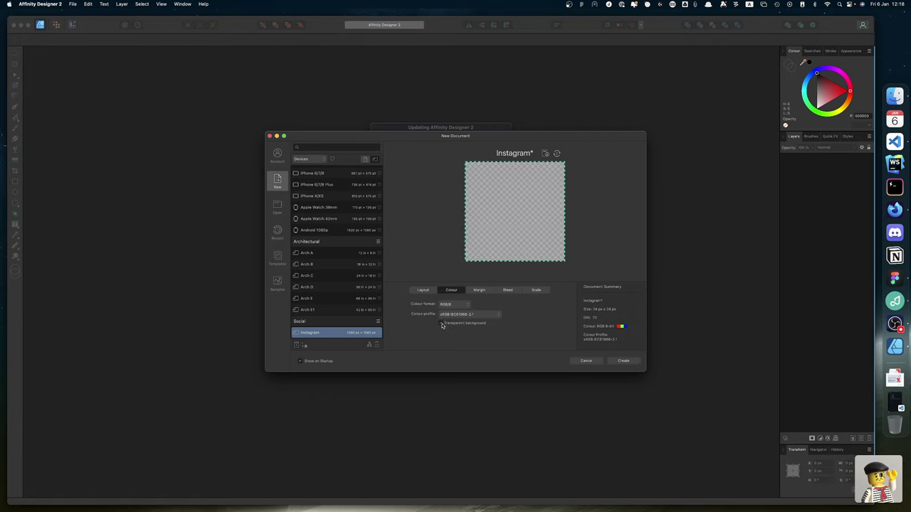
Set the new document's left, top, right and bottom margins to 0 px.
click(480, 291)
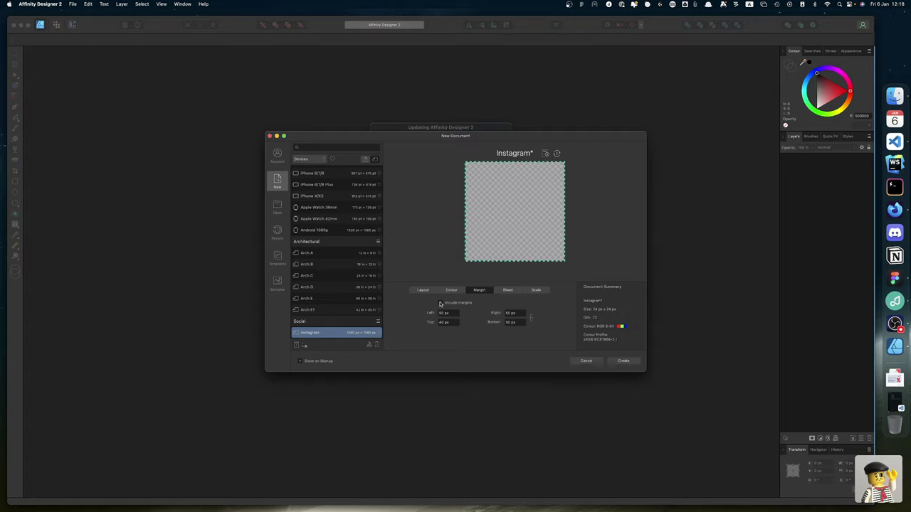
click(440, 303)
click(440, 303)
click(451, 314)
text(0)
key(Tab)
text(0)
key(Tab)
text(0)
key(Tab)
text(0)
Review the bleed, scale and layout settings and create the document.
click(507, 291)
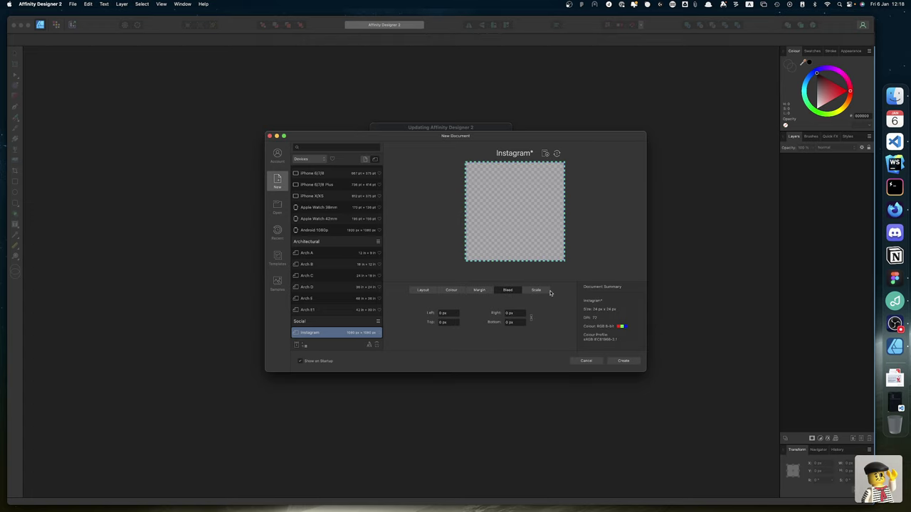
click(545, 292)
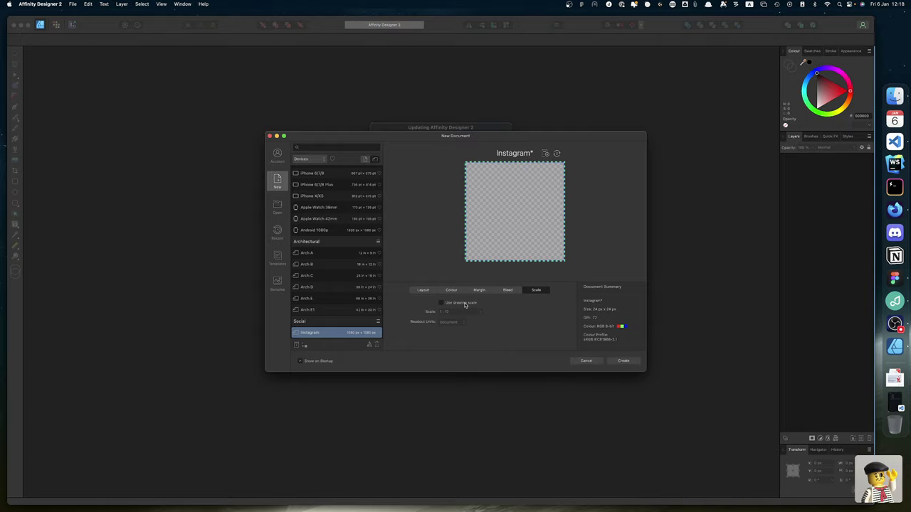
click(424, 291)
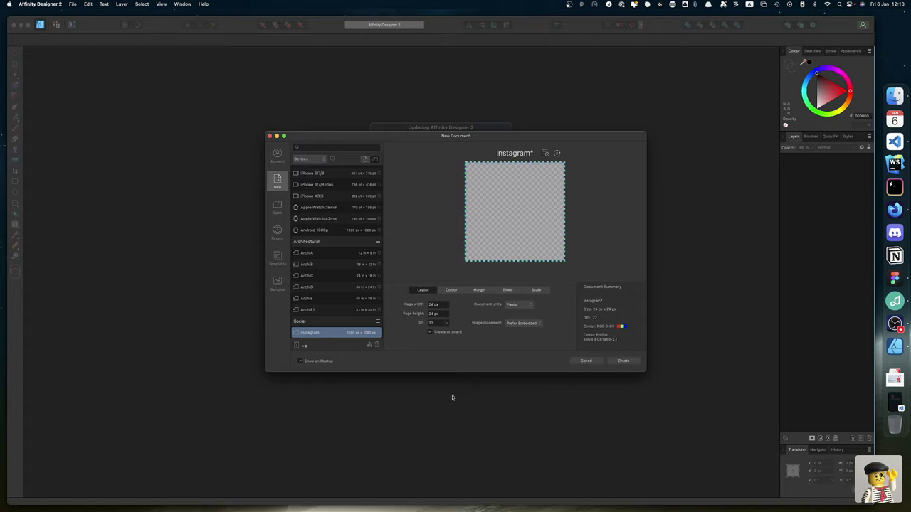
click(625, 362)
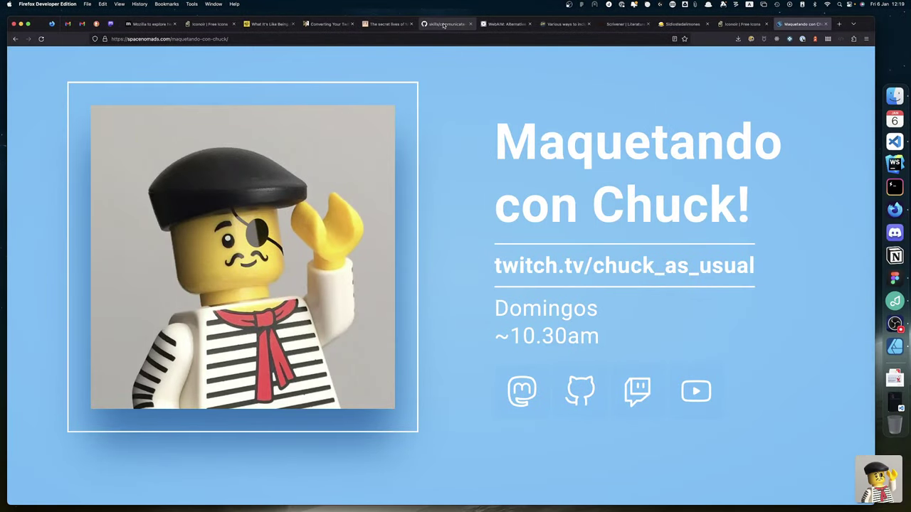
Return to Affinity Designer and move the update progress window off the artboard.
key(ctrl+Right)
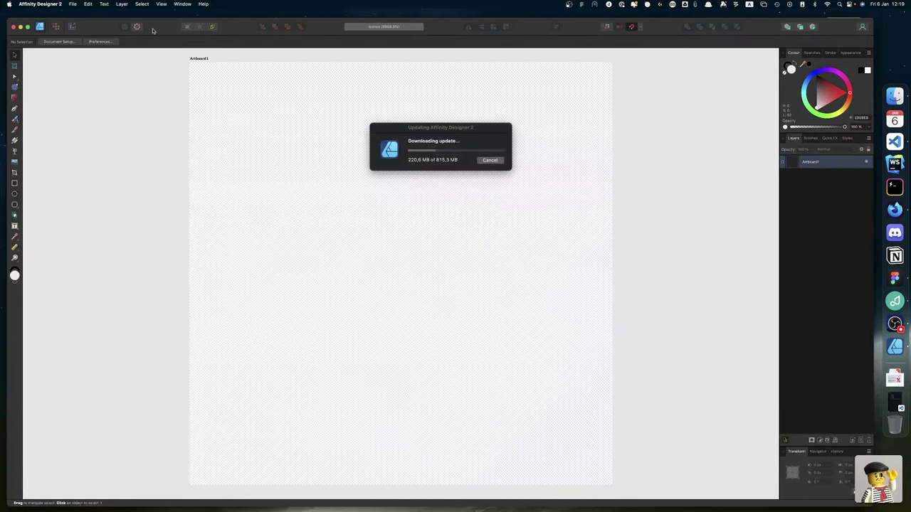
key(ctrl+Right)
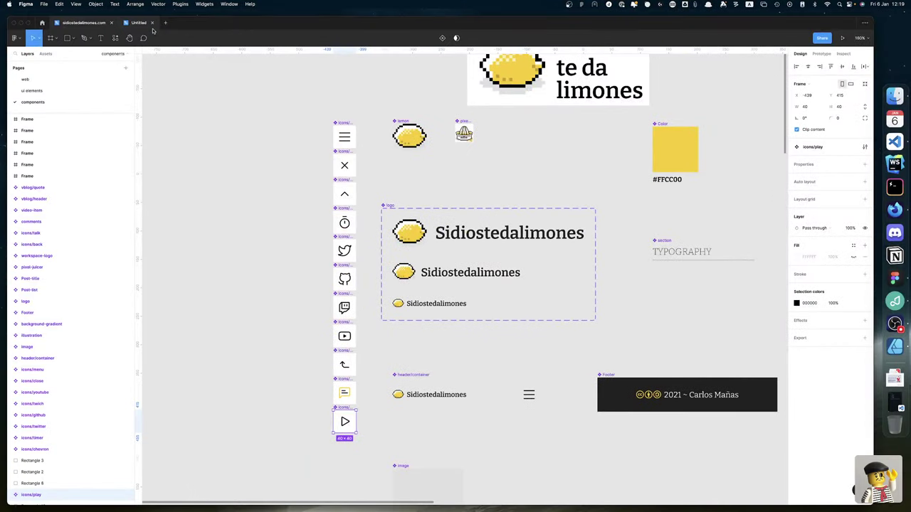
key(ctrl+Left)
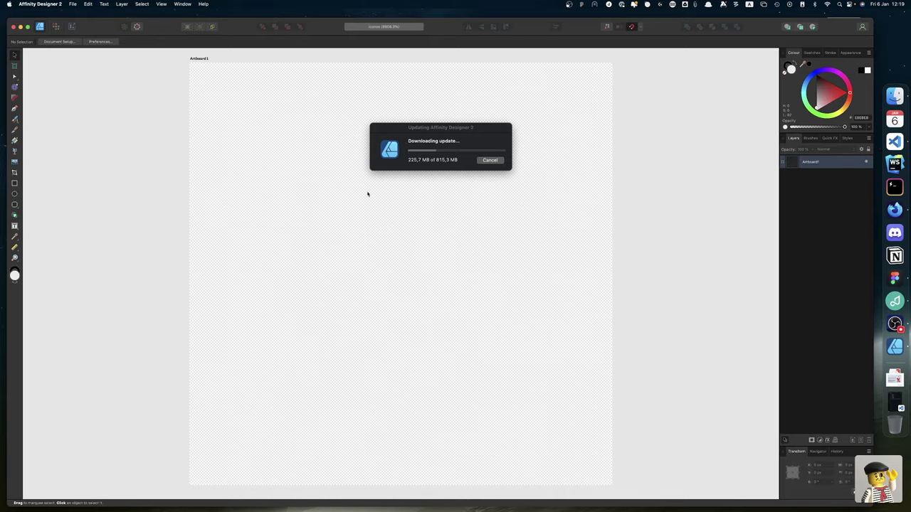
drag(467, 130, 449, 510)
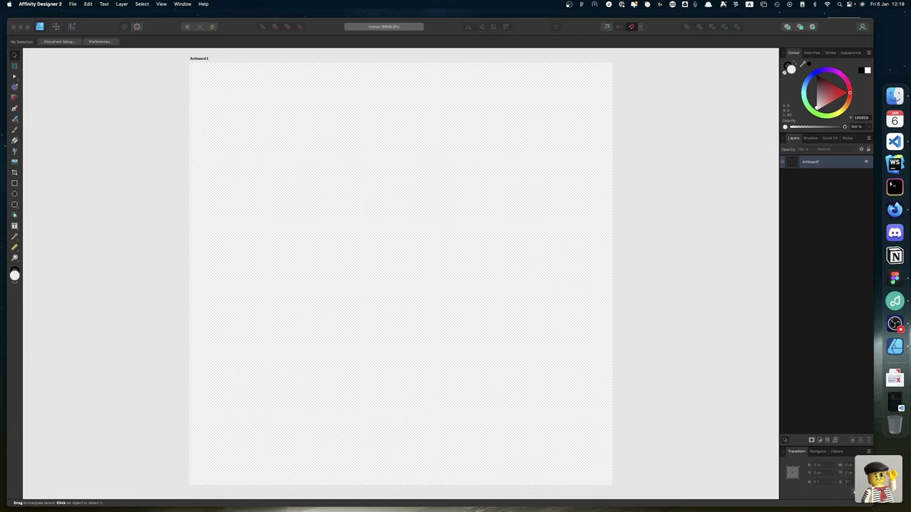
drag(449, 510, 833, 453)
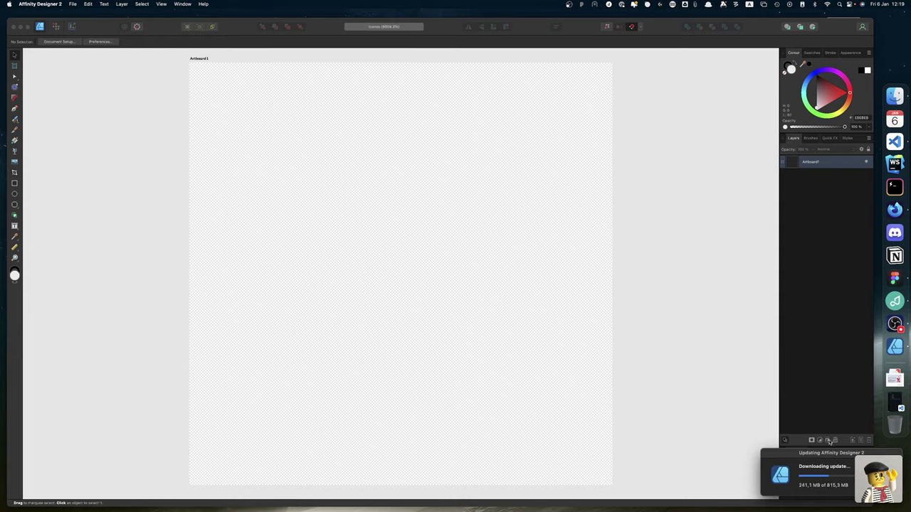
click(727, 337)
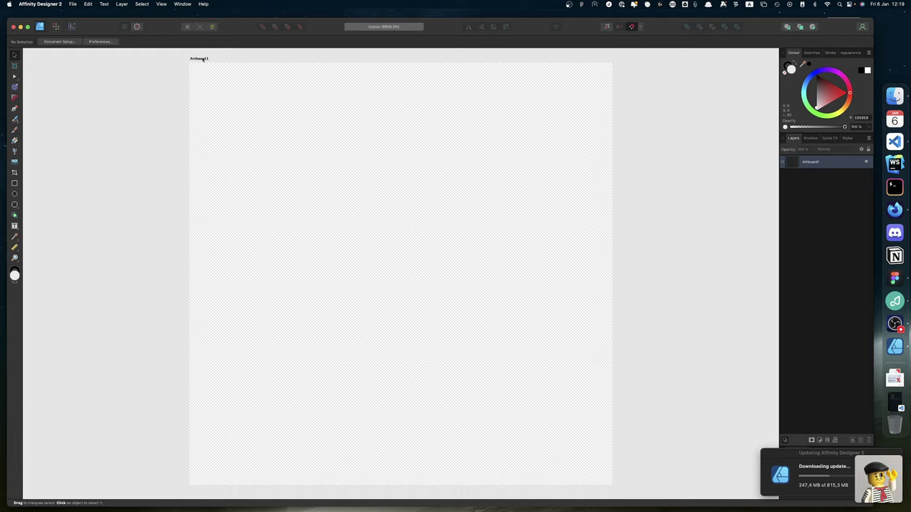
Rename the artboard as icon/github.
double_click(812, 162)
text(ico)
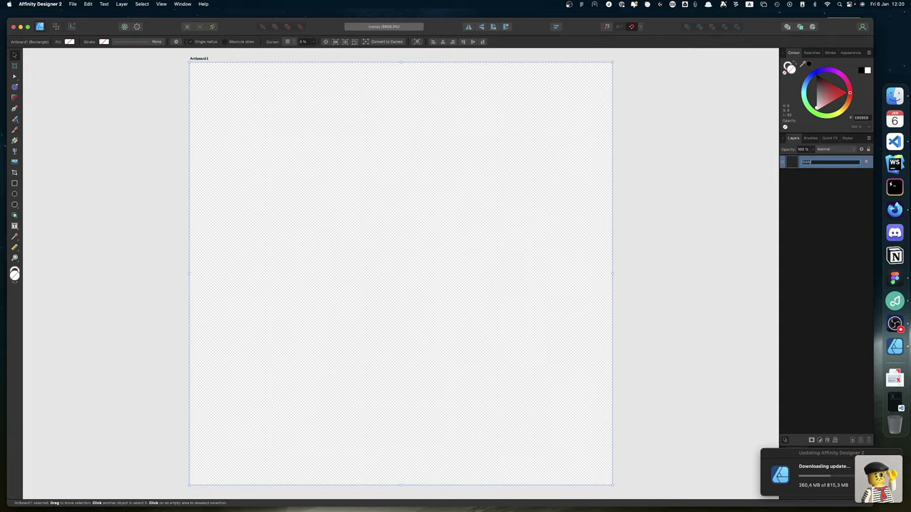
text(n/github)
key(Return)
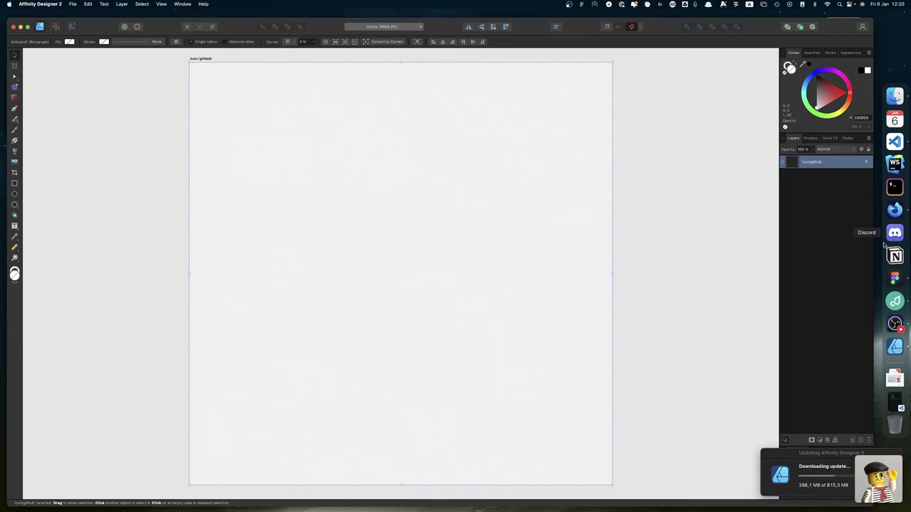
Switch to Figma and export the icons/github component as an SVG to the Desktop.
click(894, 278)
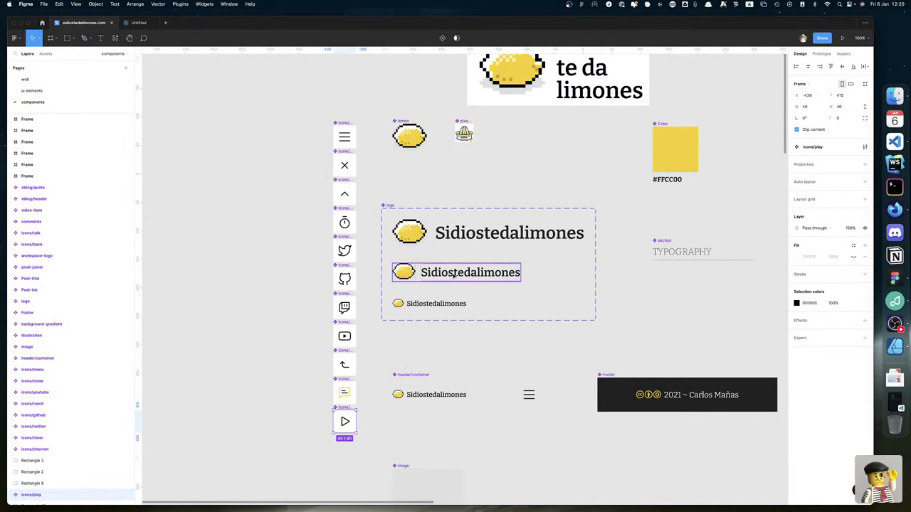
click(345, 268)
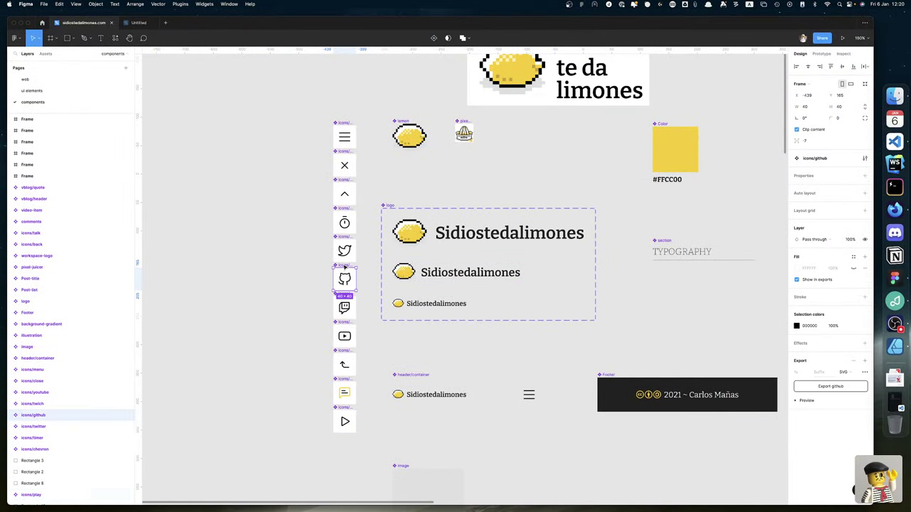
click(837, 386)
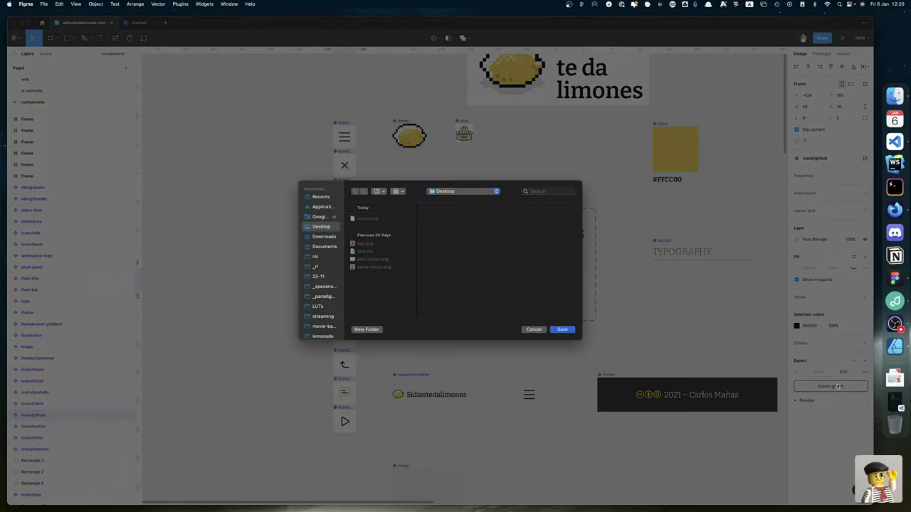
click(561, 330)
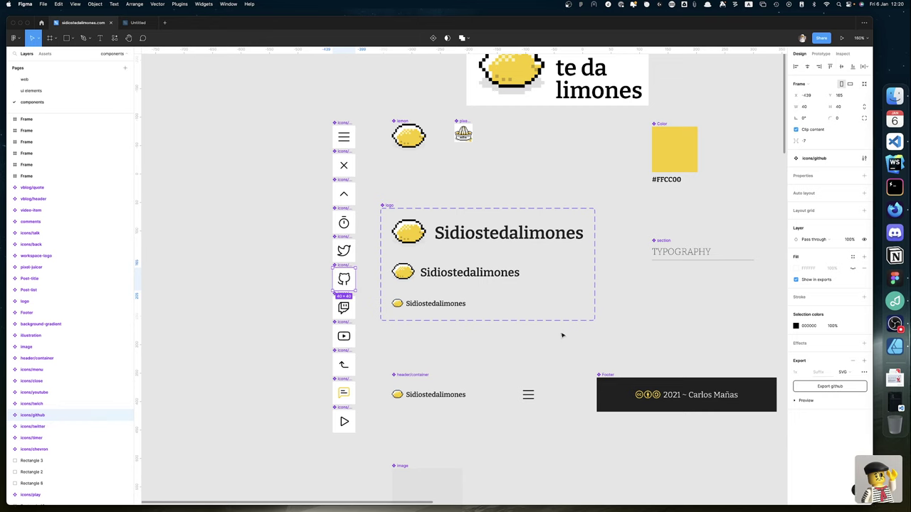
Open the icons folder on the Desktop and place its github.svg file onto the icon/github artboard in Affinity Designer.
key(super+h)
click(844, 318)
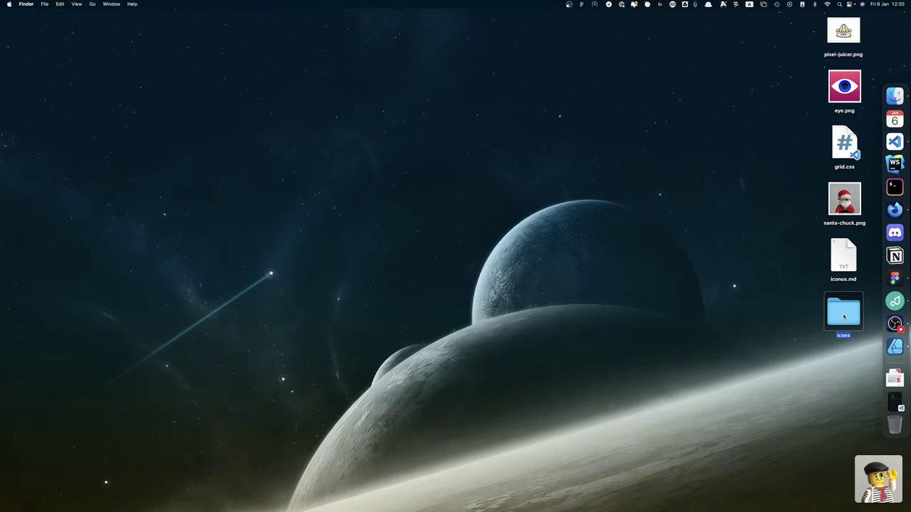
double_click(844, 318)
drag(449, 129, 734, 309)
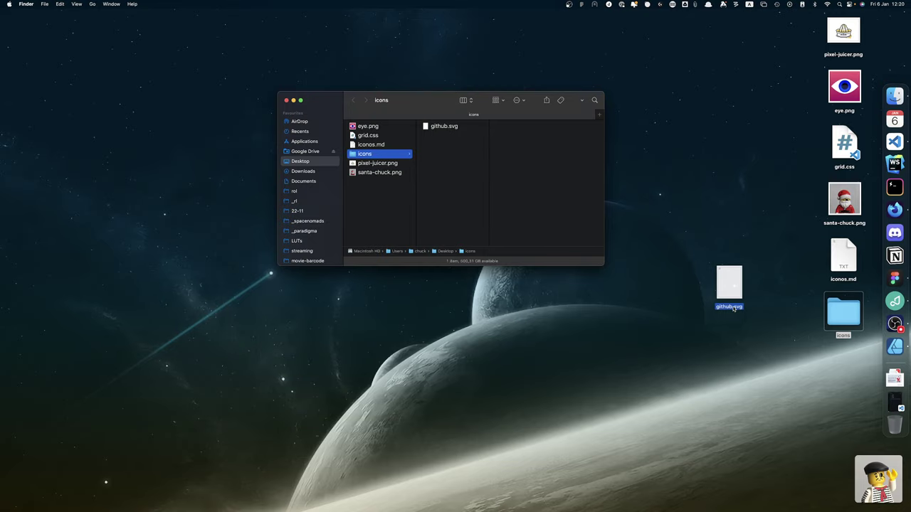
double_click(733, 308)
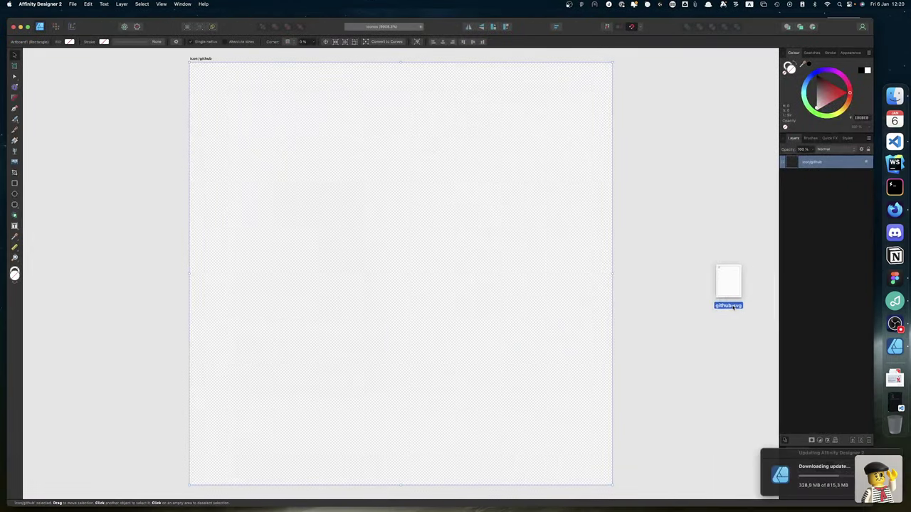
drag(733, 307, 498, 320)
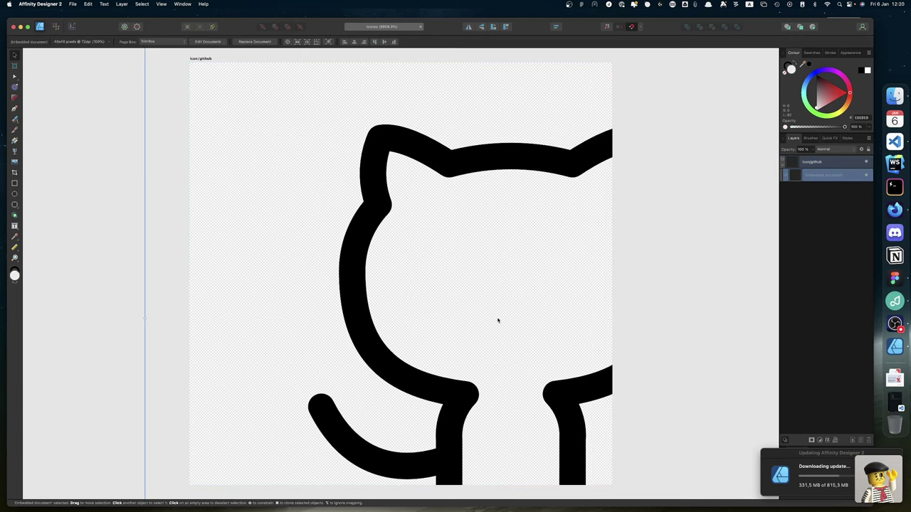
Delete the oversized embedded github.svg from the icon/github artboard.
scroll(361, 260, down, 5)
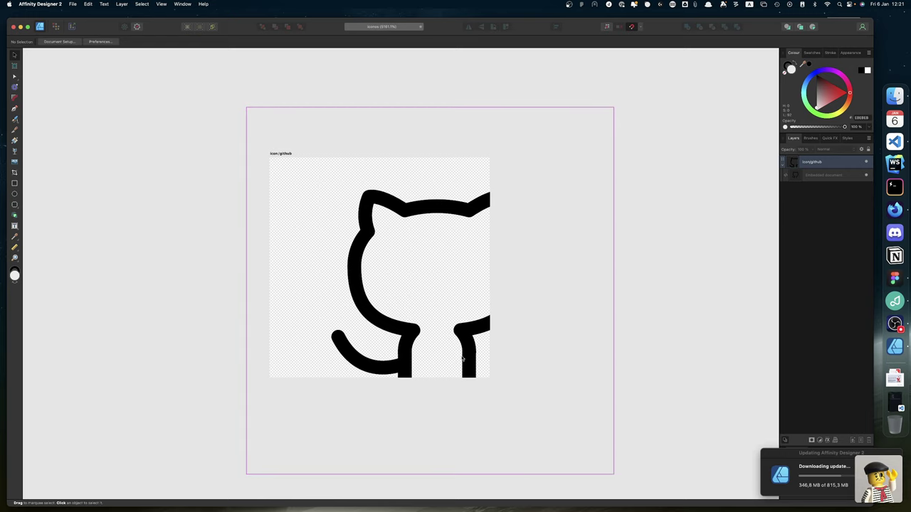
key(Delete)
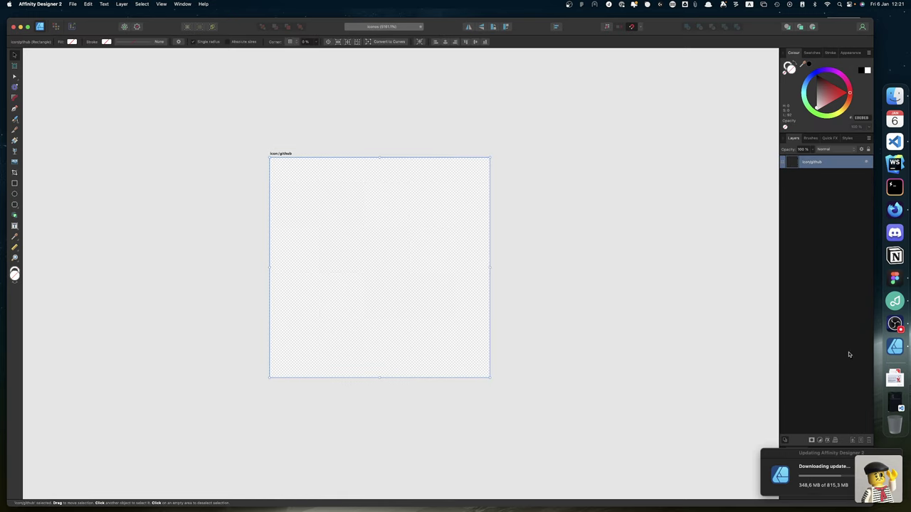
Switch to Firefox, search the Iconoir library for github, and copy the github icon's SVG code.
click(895, 279)
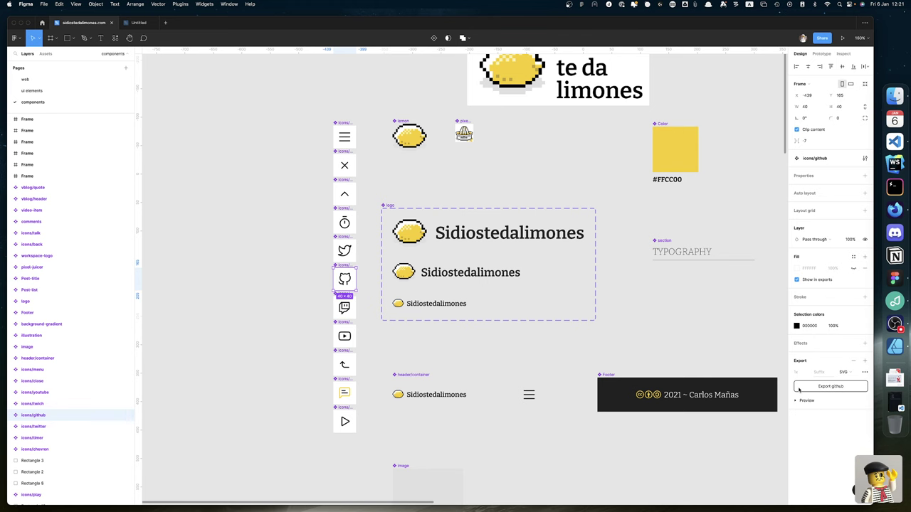
key(super+Tab)
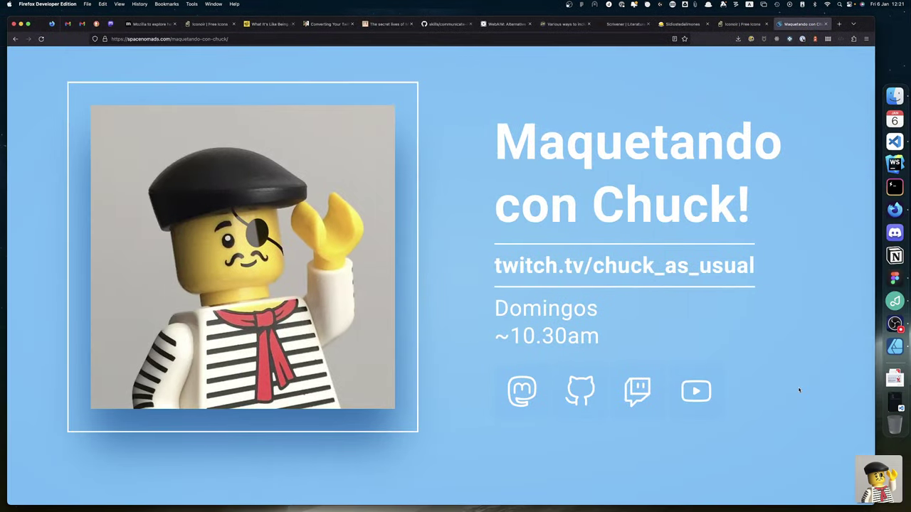
click(742, 24)
scroll(479, 403, down, 15)
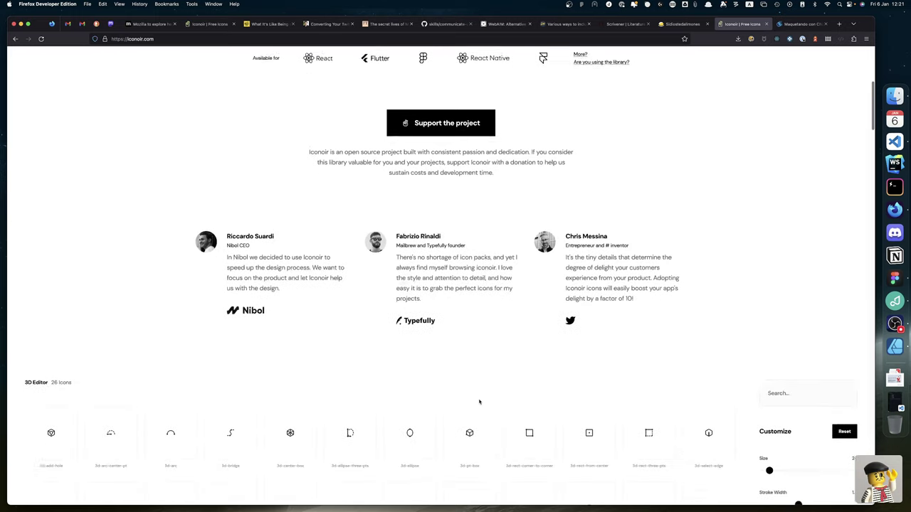
scroll(479, 402, up, 5)
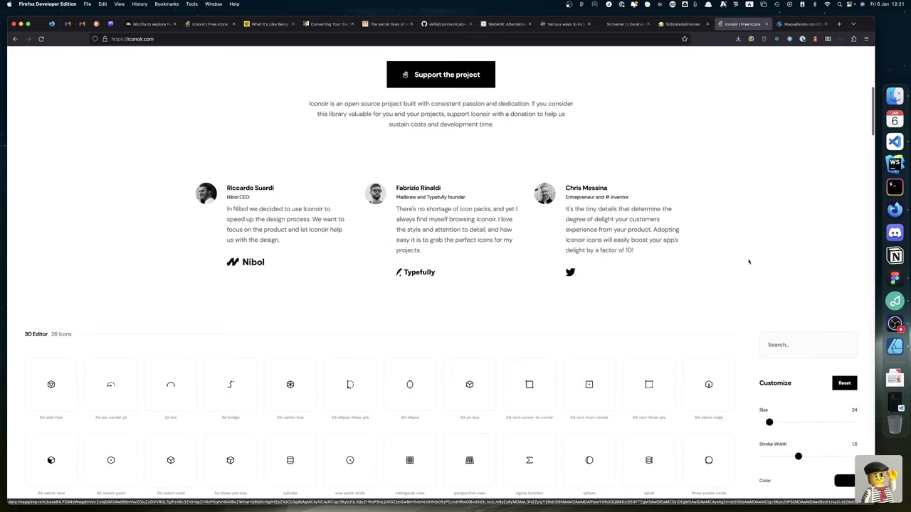
click(791, 341)
text(github)
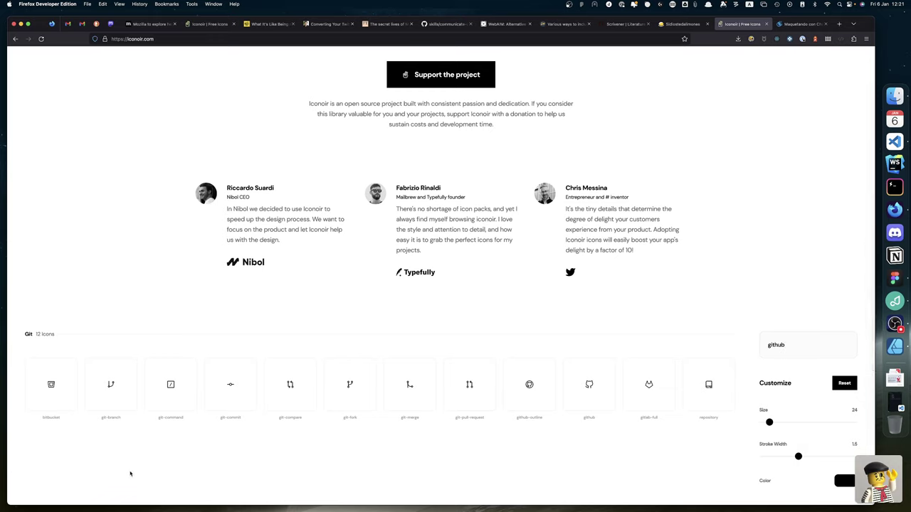
mouse_move(590, 403)
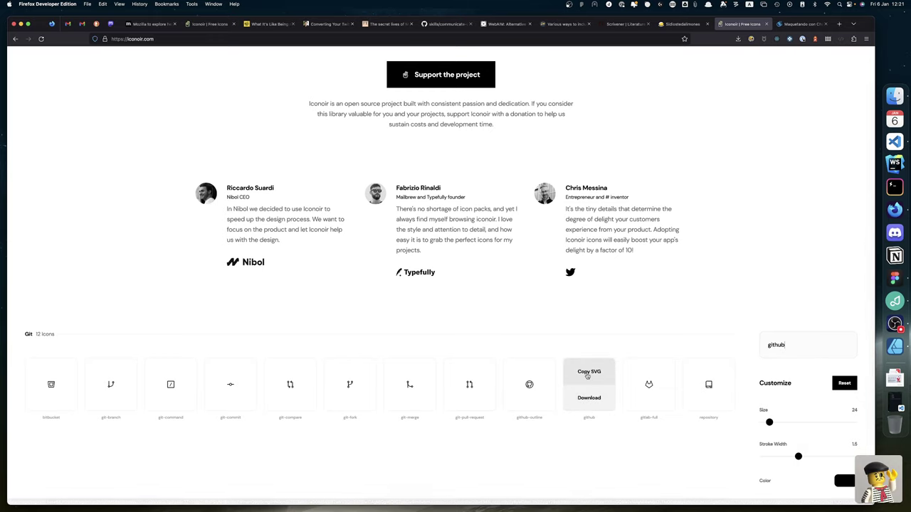
click(588, 373)
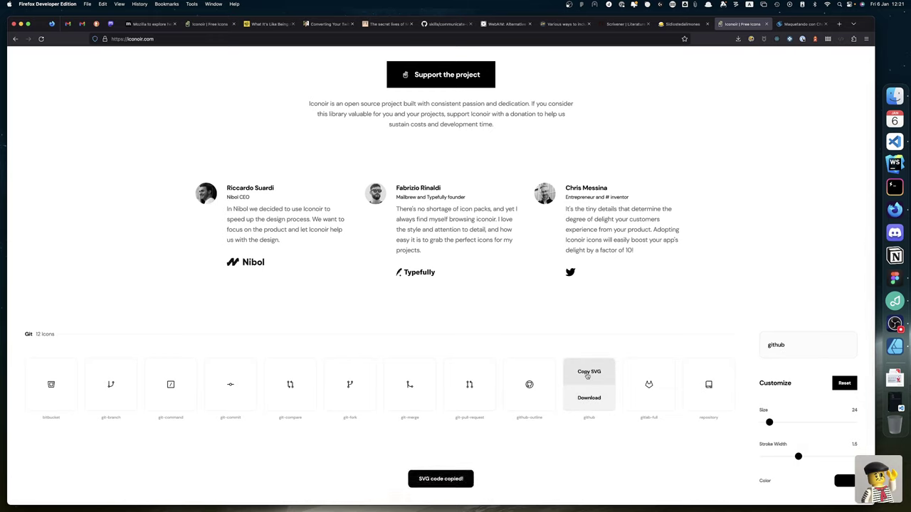
Switch to Affinity Designer, paste the copied GitHub SVG onto the icon/github artboard, and undo the paste.
click(890, 350)
key(super+v)
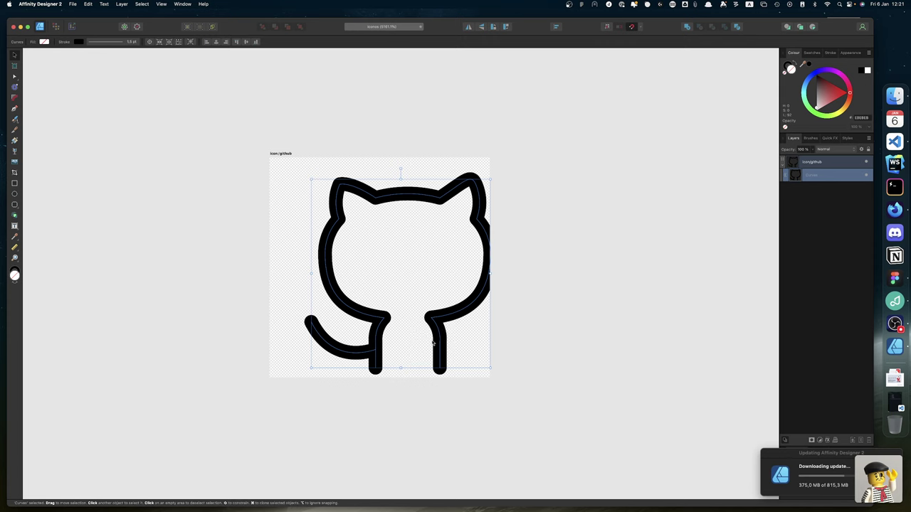
key(super+z)
Return to Firefox and download the github icon from Iconoir as an SVG file.
key(super+Tab)
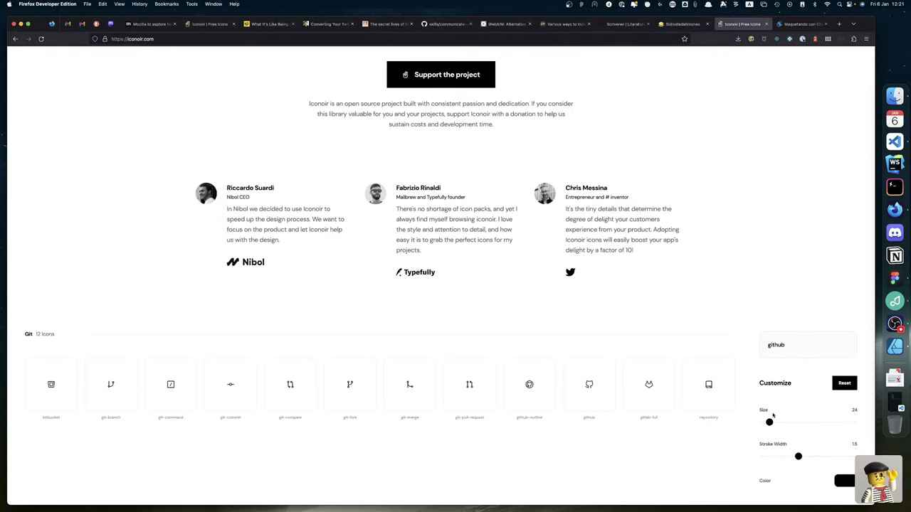
mouse_move(669, 406)
click(600, 400)
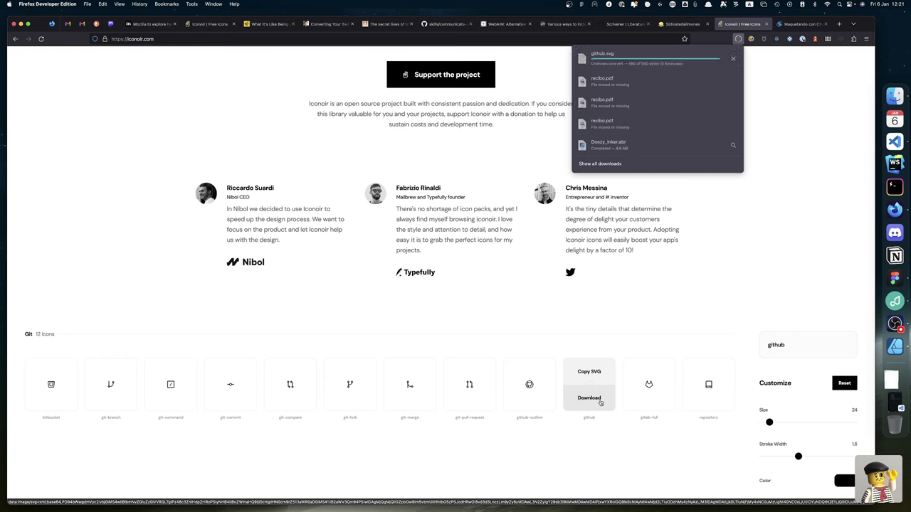
Switch to Affinity Designer and open the downloaded github.svg from the Downloads folder.
key(super+Tab)
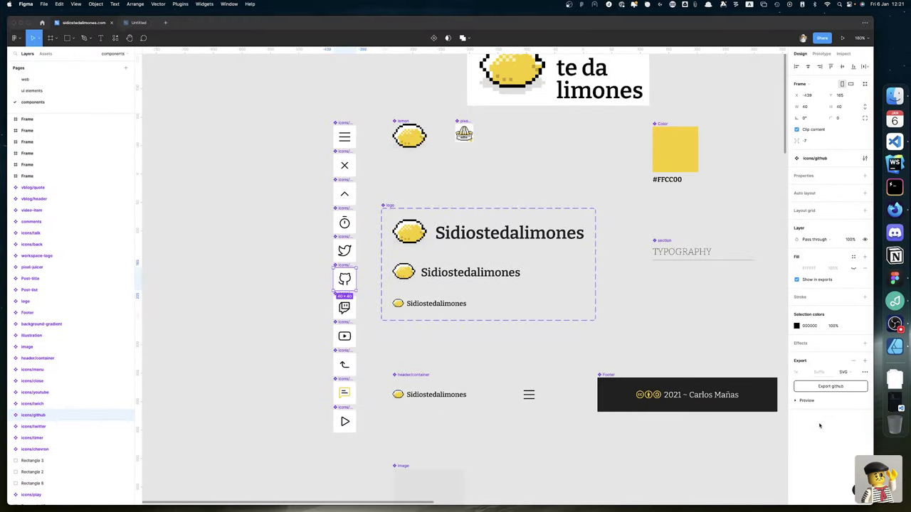
key(super+Tab)
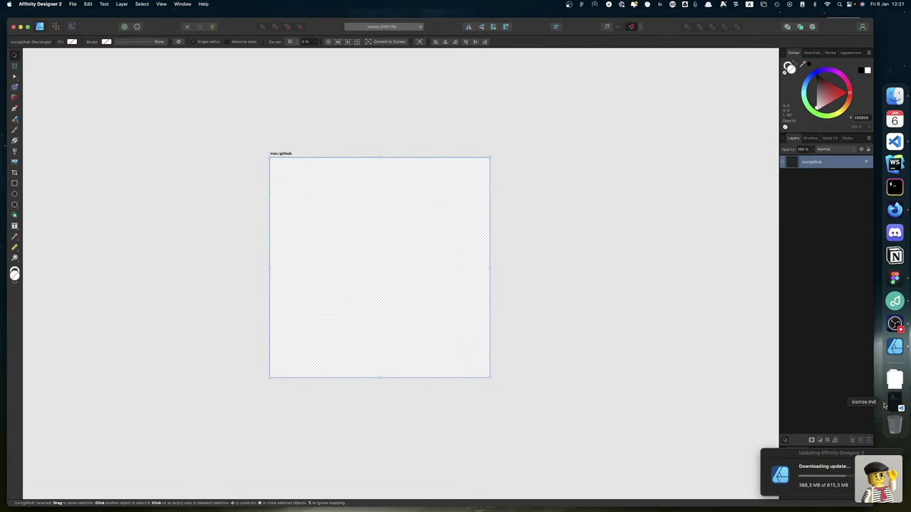
click(894, 379)
drag(397, 123, 353, 153)
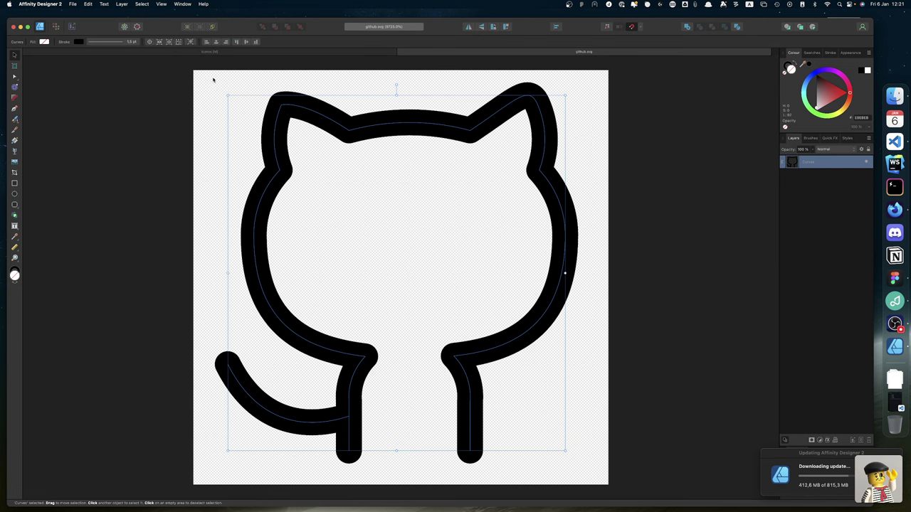
Return to the icon document, place the downloaded github.svg on the icon/github artboard, and align it with the artboard's edges.
click(305, 52)
click(895, 379)
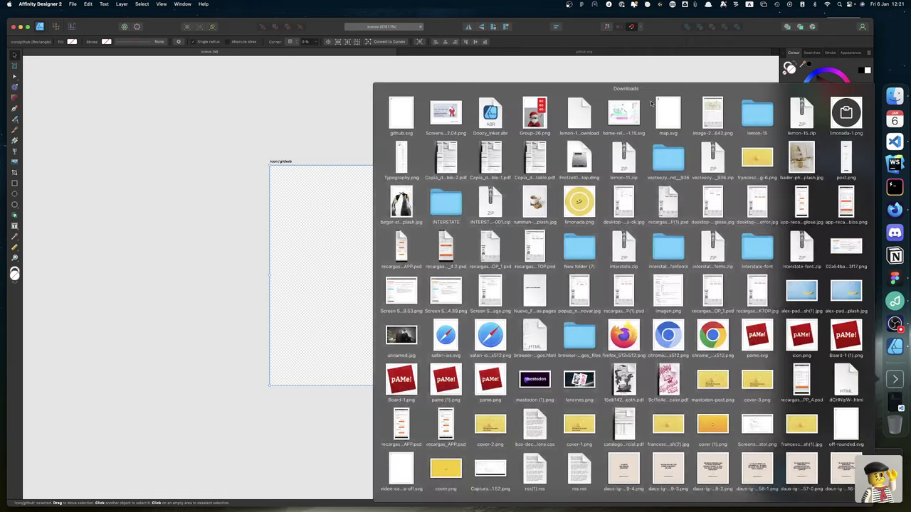
drag(401, 113, 411, 206)
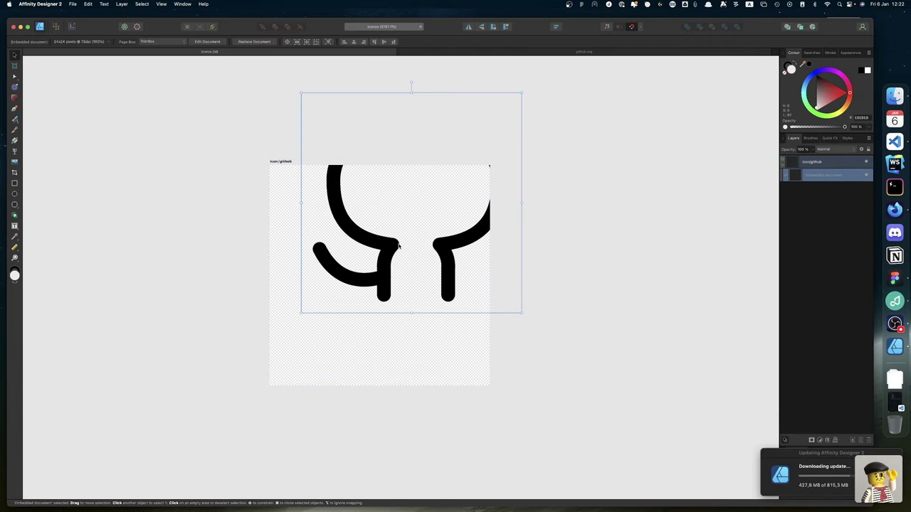
drag(397, 245, 361, 323)
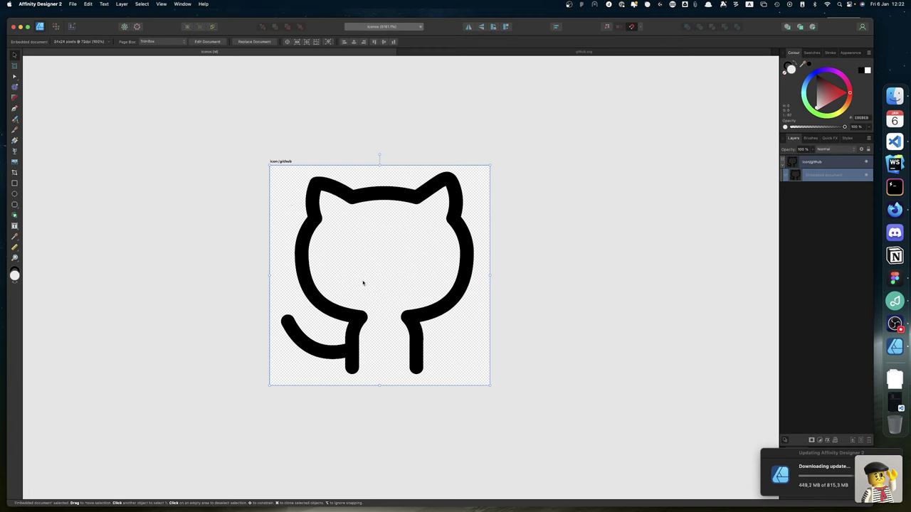
Try to place github.svg from the Desktop's icons folder into the icon document, and close the separate document it opens in.
scroll(533, 246, right, 15)
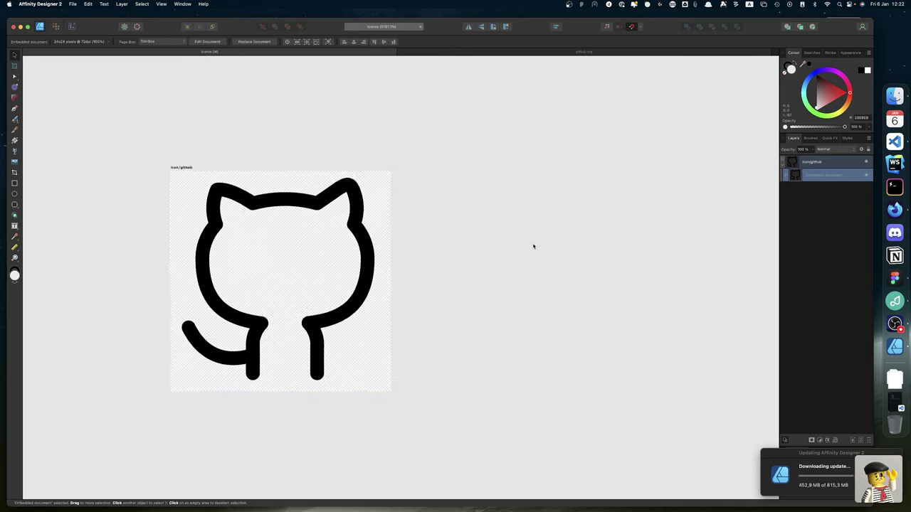
scroll(533, 246, right, 1)
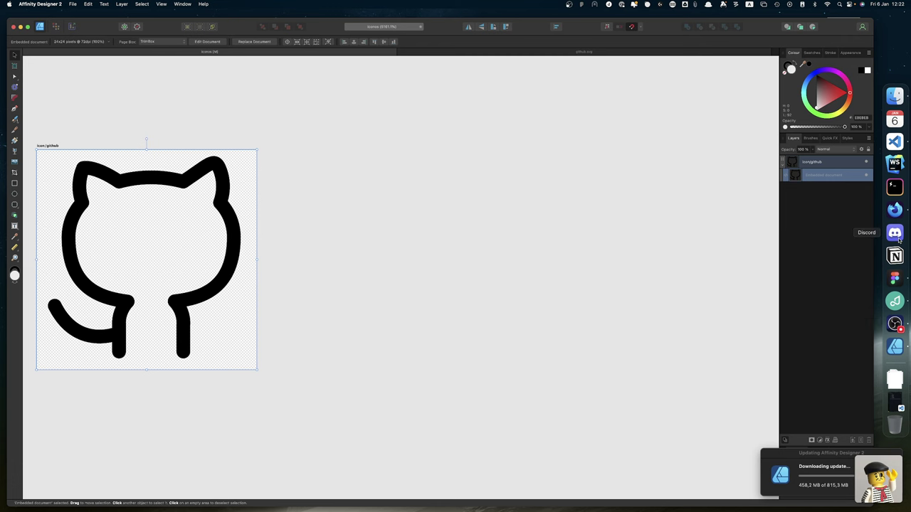
click(895, 277)
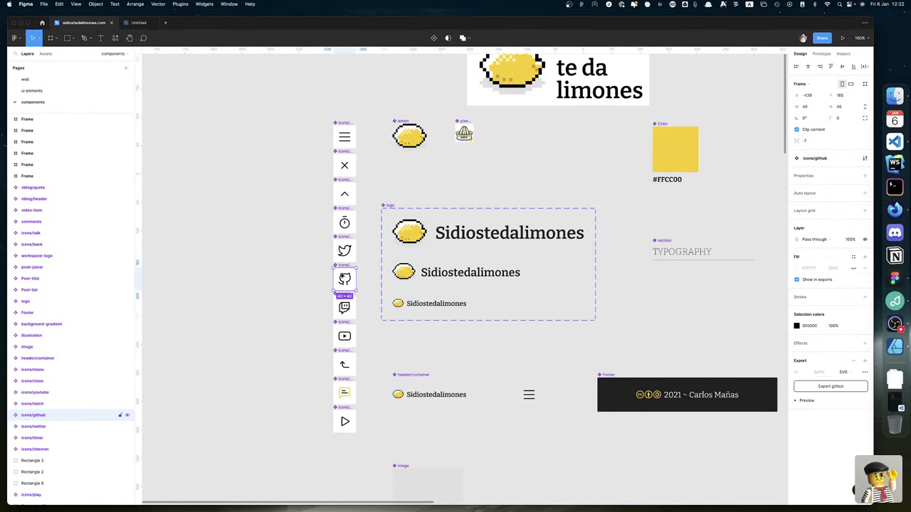
key(super+h)
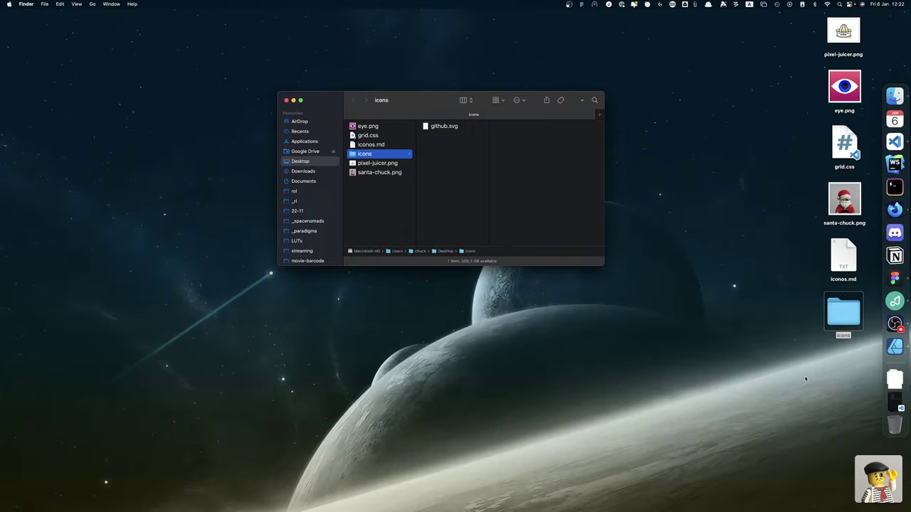
drag(440, 127, 425, 206)
key(super+Tab)
key(super+Tab)
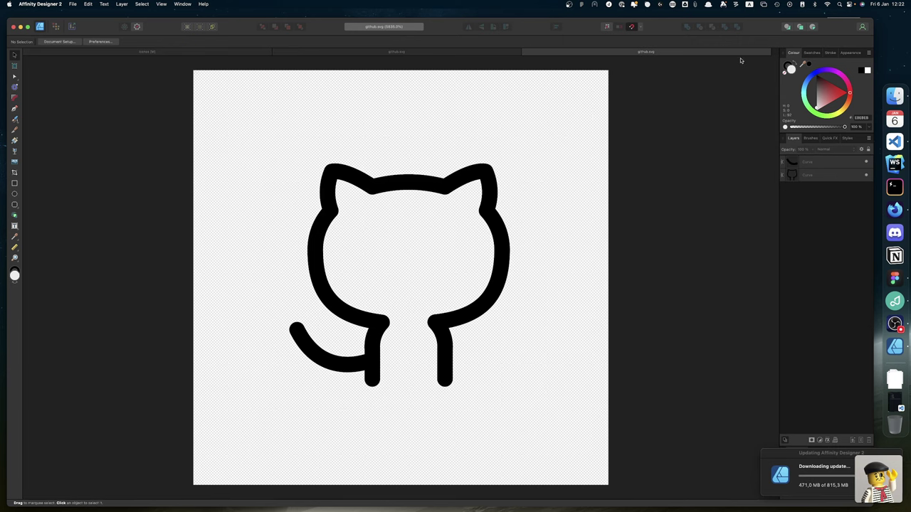
key(super+w)
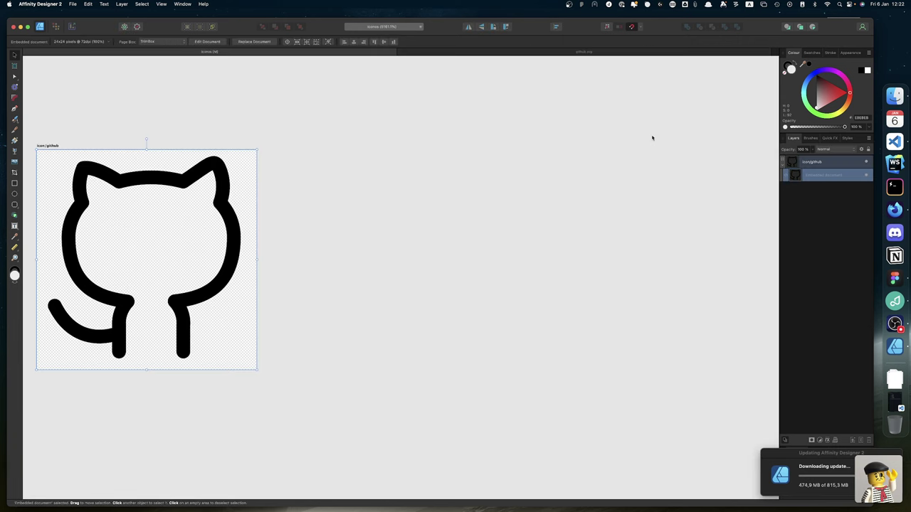
Place github.svg from the Desktop's icons folder over the icon on the icon/github artboard, and undo the placement.
key(ctrl+Right)
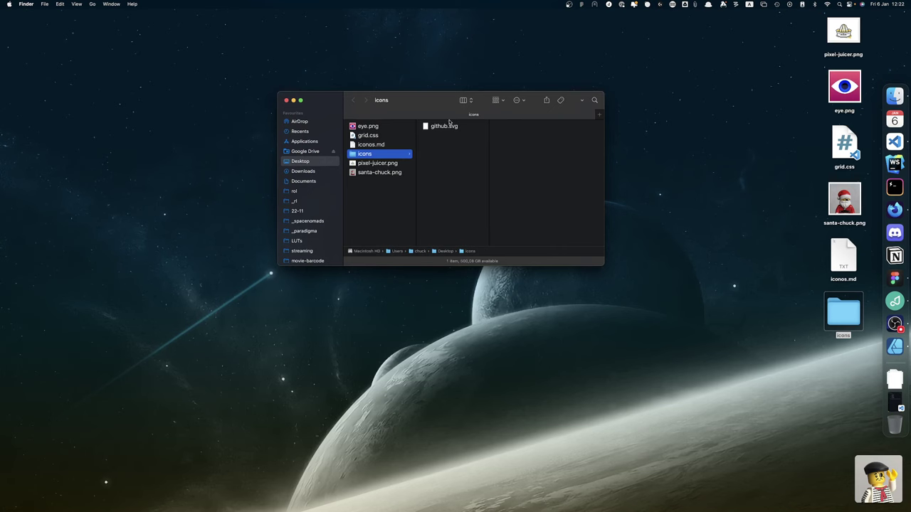
drag(445, 127, 135, 232)
key(ctrl+Left)
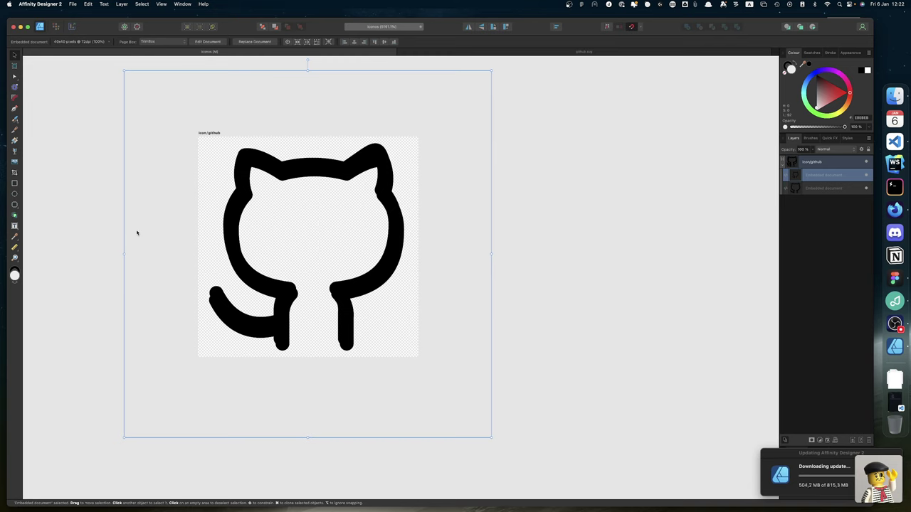
key(cmd+z)
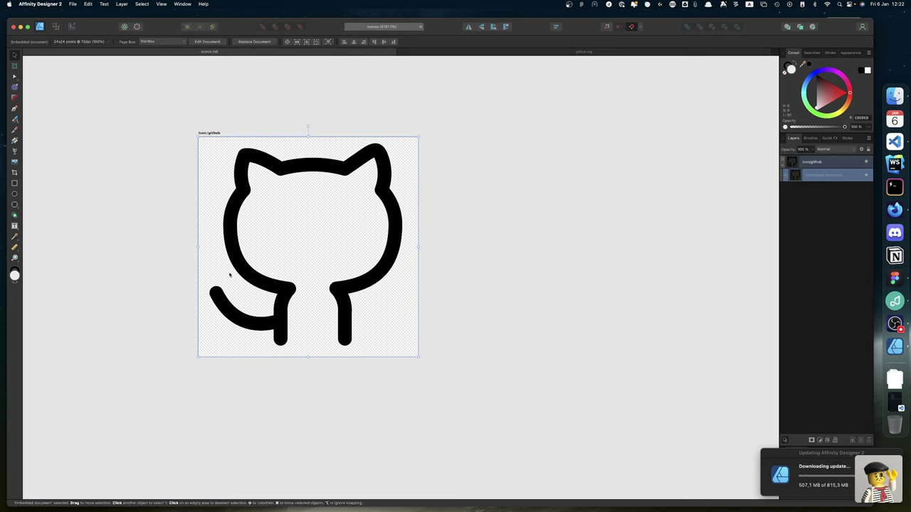
drag(220, 270, 229, 275)
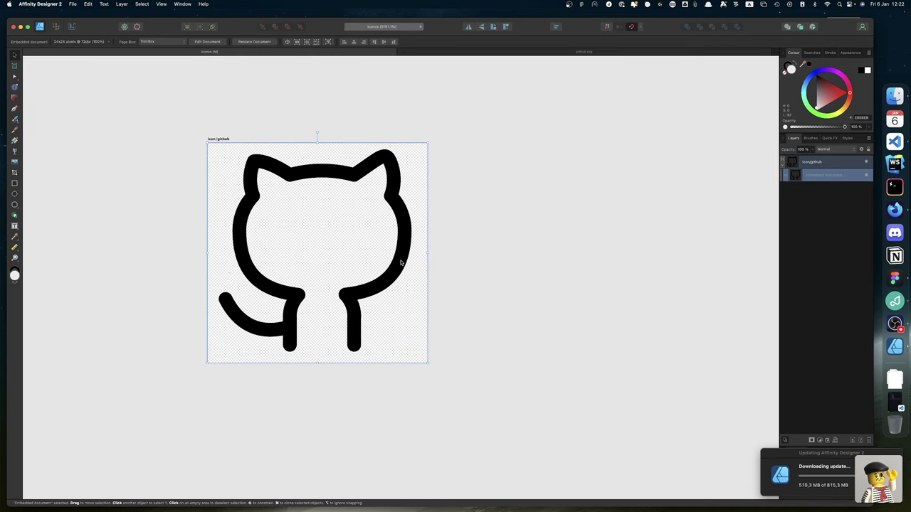
key(ctrl+Right)
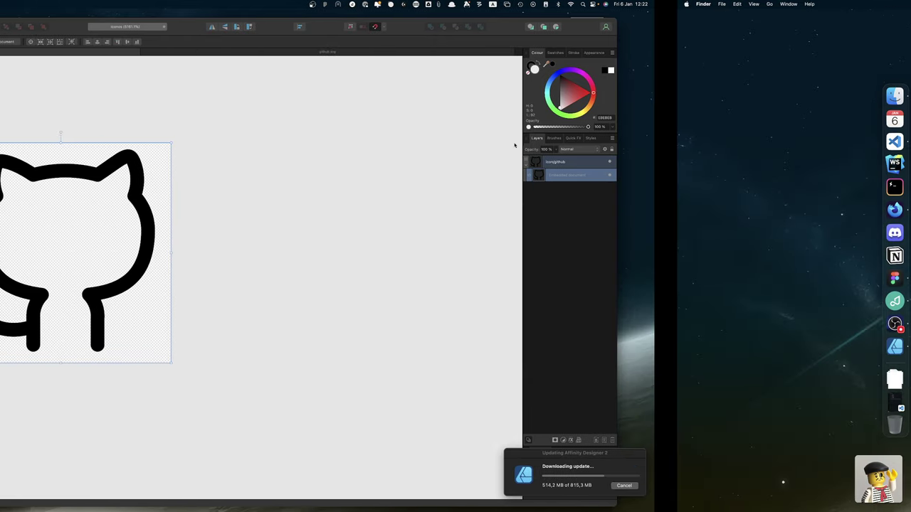
key(ctrl+Left)
Draw a rectangle about 8 × 9.7 px on the empty canvas to the right of the icon/github artboard.
scroll(515, 145, right, 6)
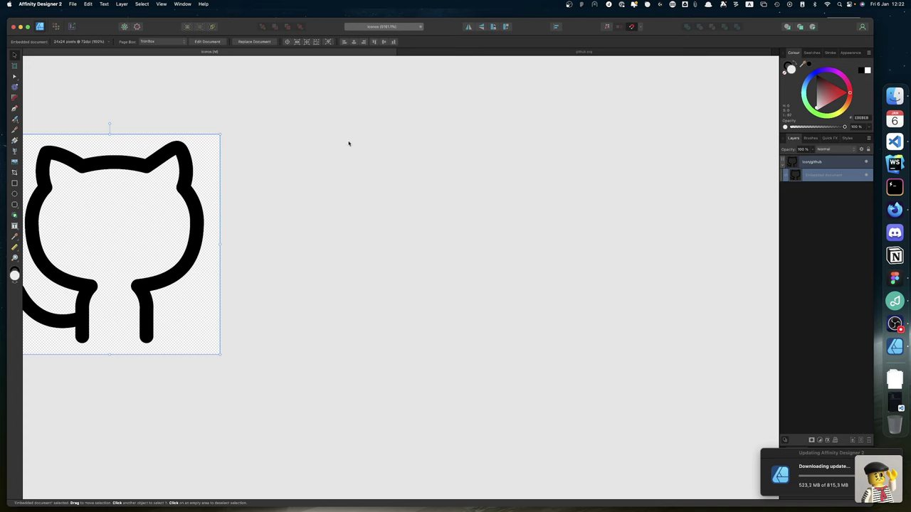
click(348, 144)
click(14, 183)
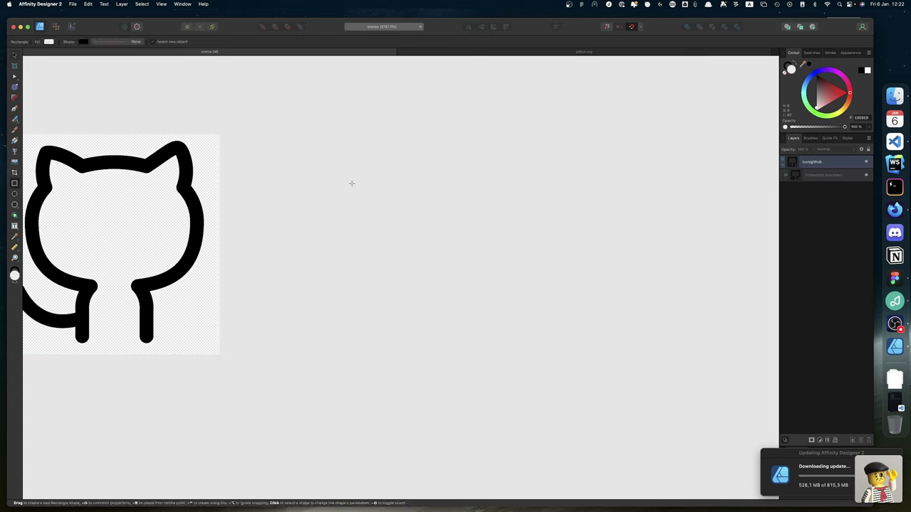
drag(403, 126, 468, 196)
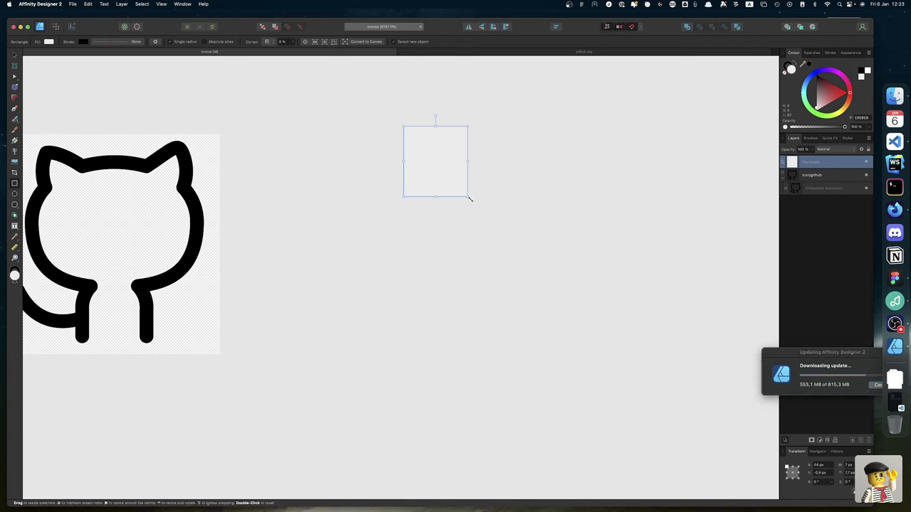
drag(470, 197, 476, 213)
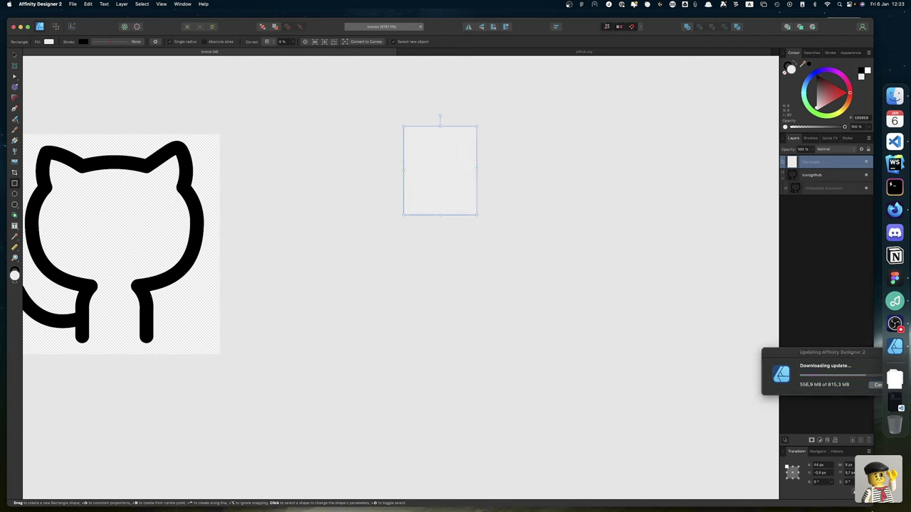
Set the rectangle's Y position to 0 px and its size to 40 × 30 px.
click(829, 473)
text(0)
key(Return)
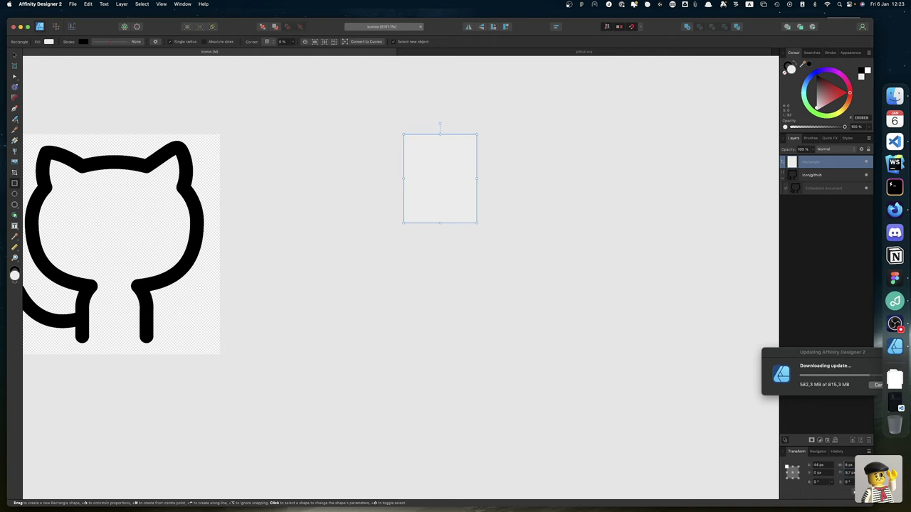
text(40)
key(Tab)
text(30)
key(Return)
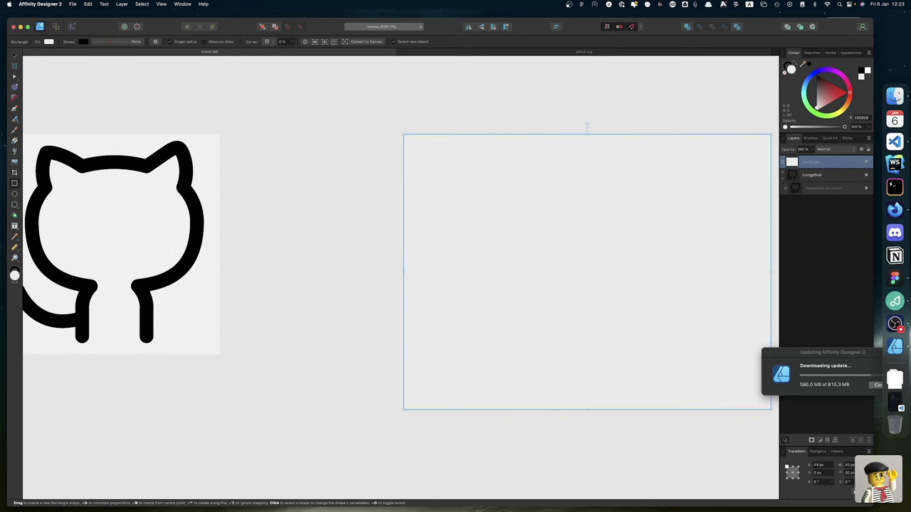
Set the rectangle's height to 40 px and fill it with red.
click(850, 472)
text(40)
key(Return)
scroll(349, 332, down, 3)
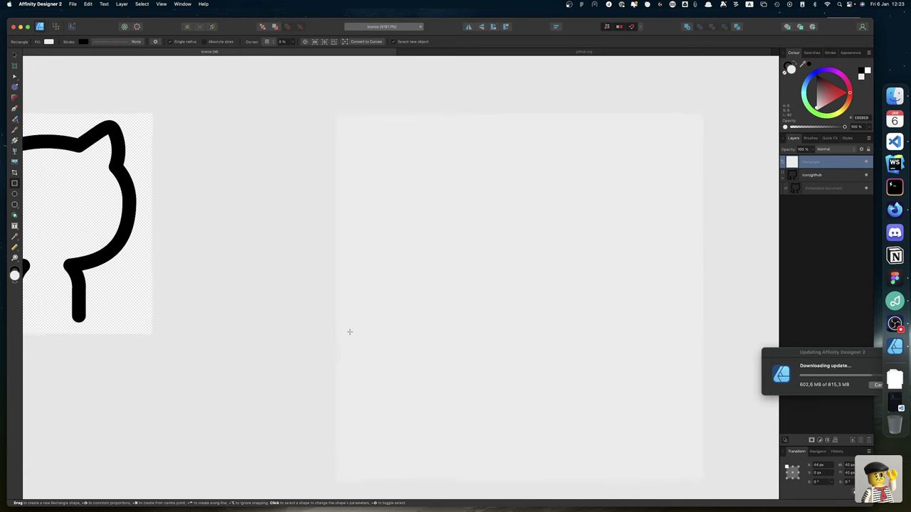
scroll(340, 336, down, 1)
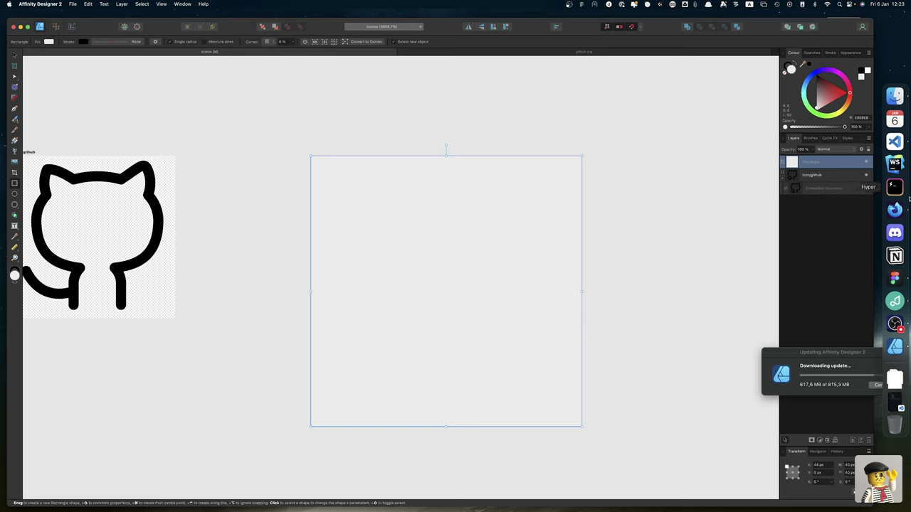
click(838, 94)
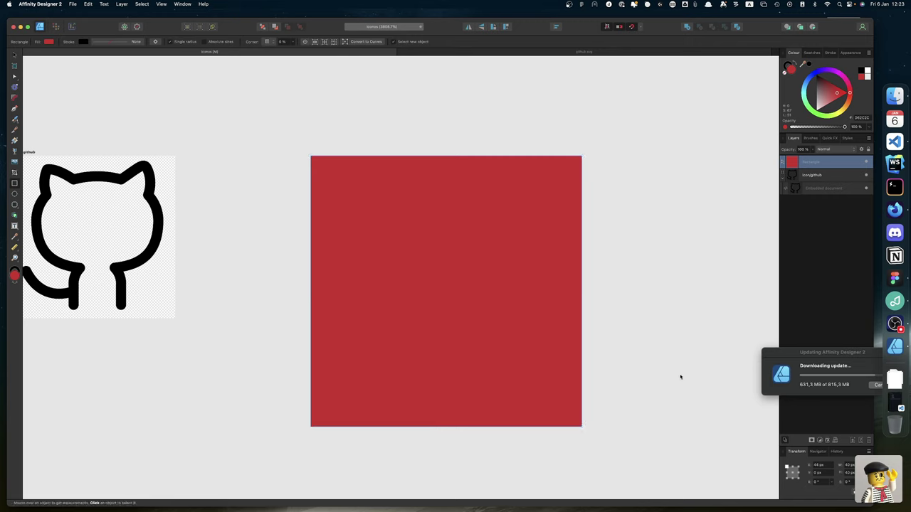
Duplicate the red square in place and fill the copy with turquoise.
key(super+j)
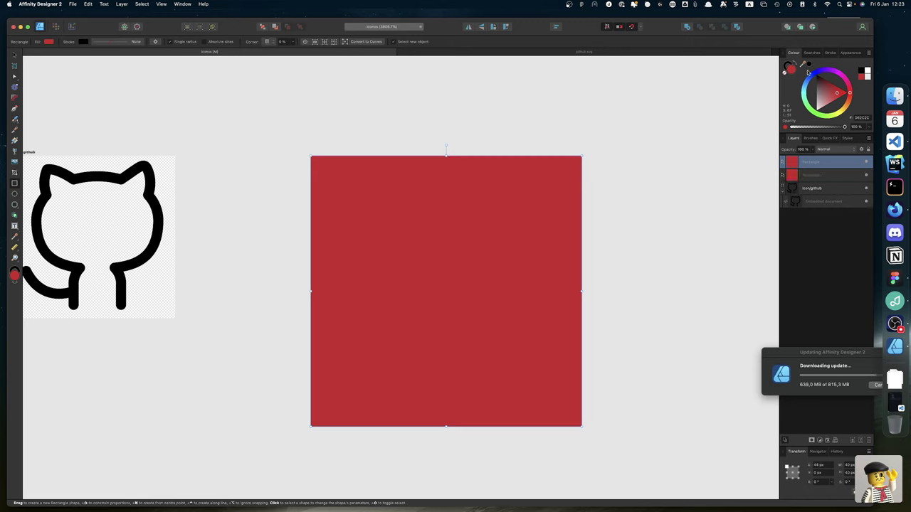
click(841, 115)
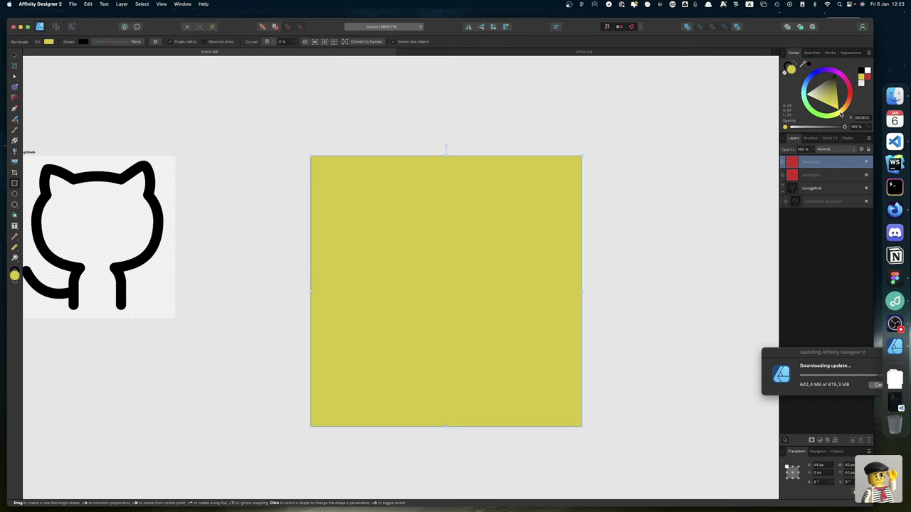
click(804, 94)
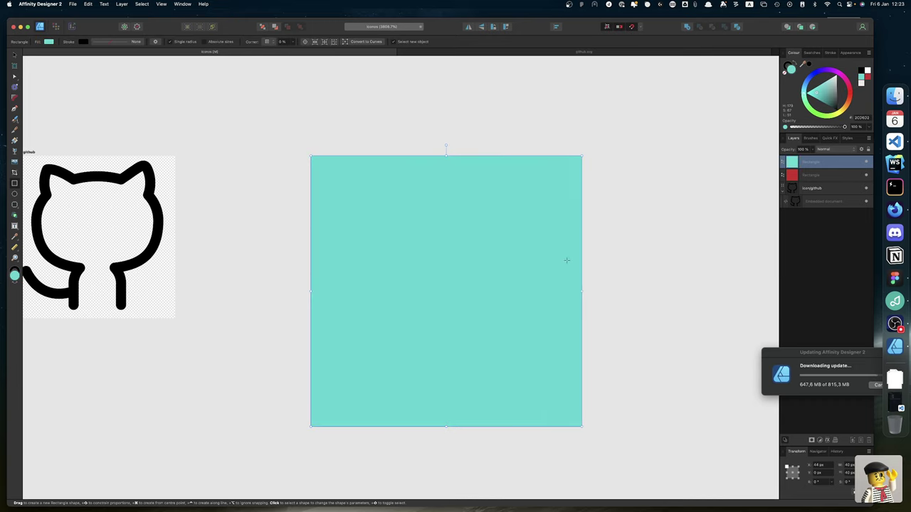
Resize the turquoise square to 24 × 24 px about its centre so it sits in the middle of the red square.
click(788, 471)
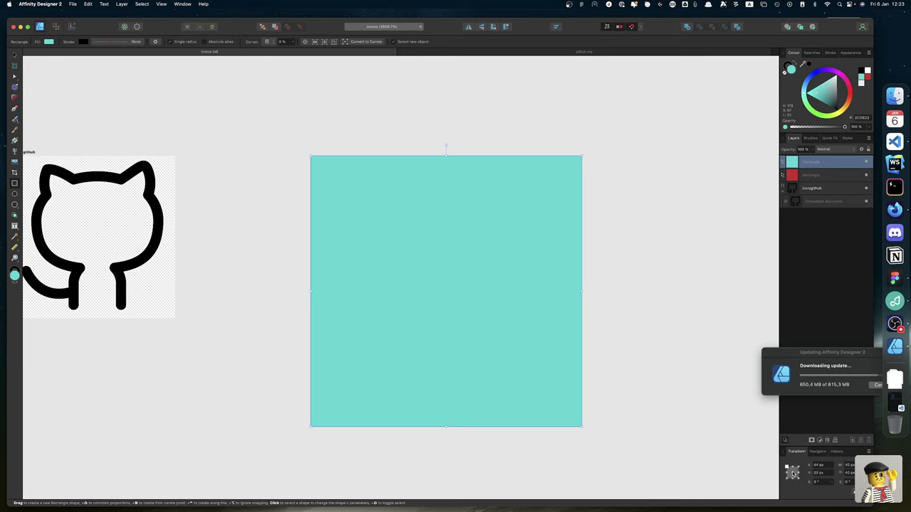
click(850, 465)
text(24)
key(Tab)
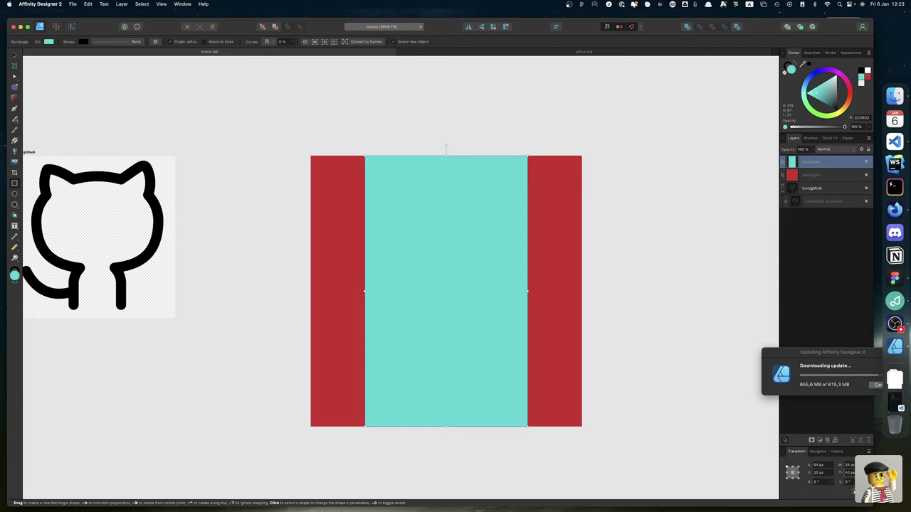
text(24)
key(Return)
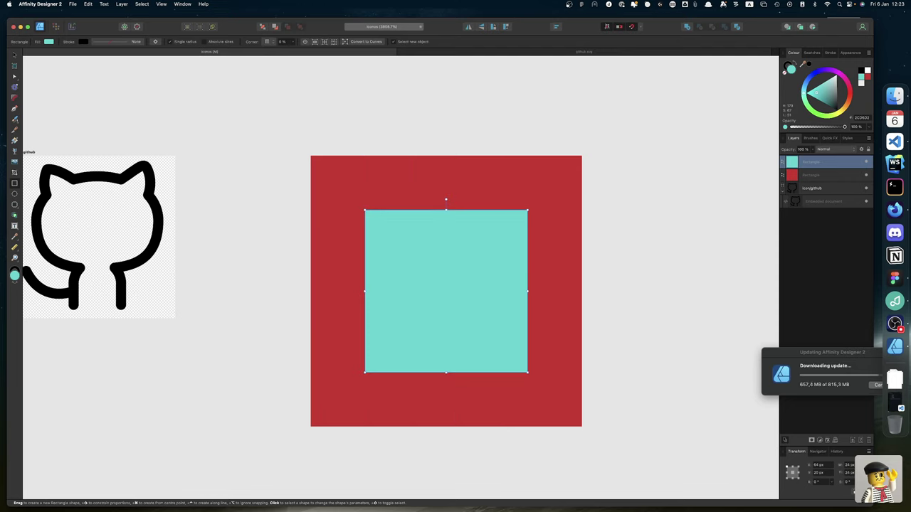
Place github.svg from the Desktop's icons folder onto the icon/github artboard, over the existing icon.
scroll(131, 480, left, 5)
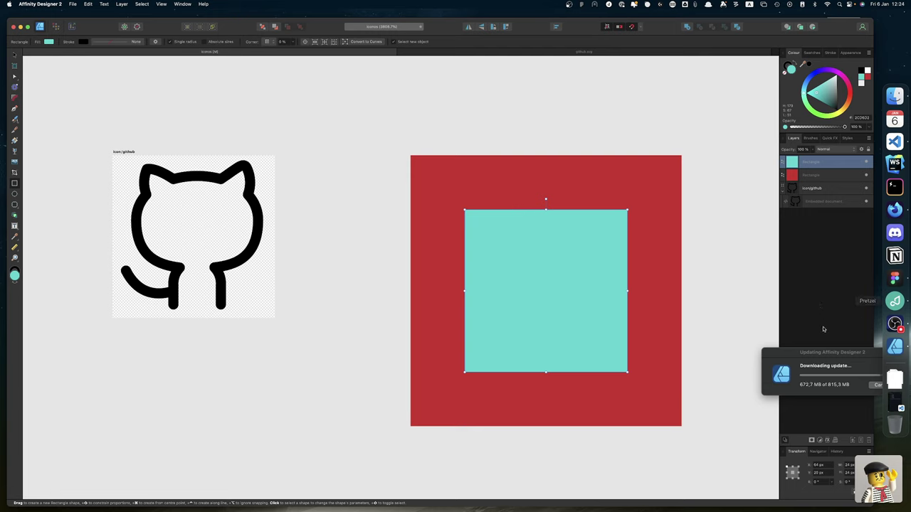
click(895, 279)
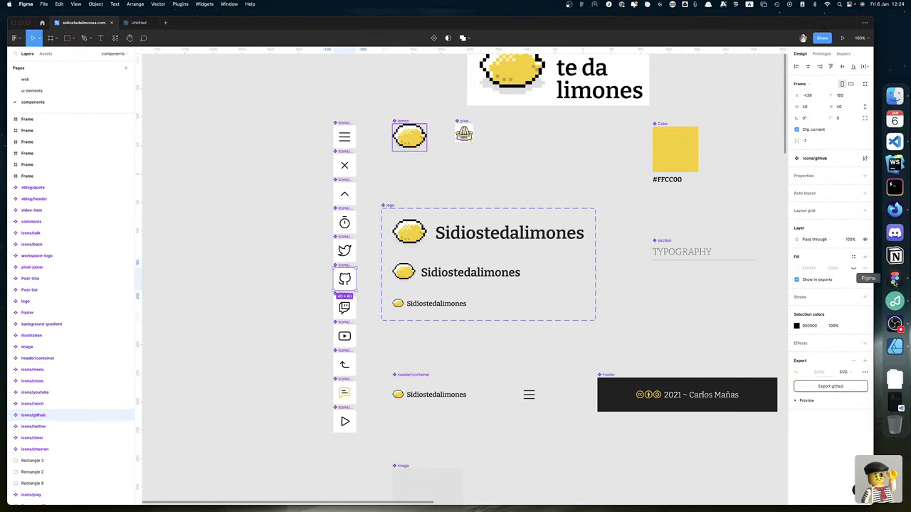
key(ctrl+Left)
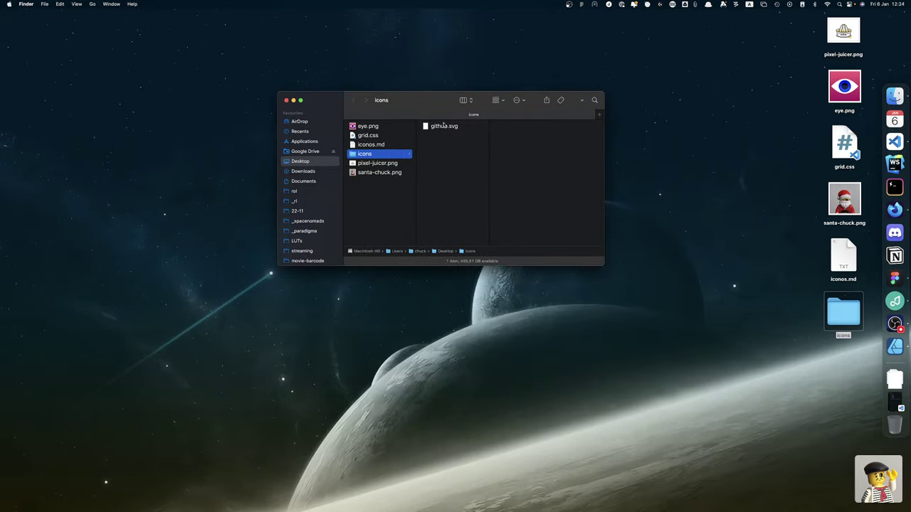
drag(444, 126, 220, 224)
key(ctrl+Right)
key(ctrl+Right)
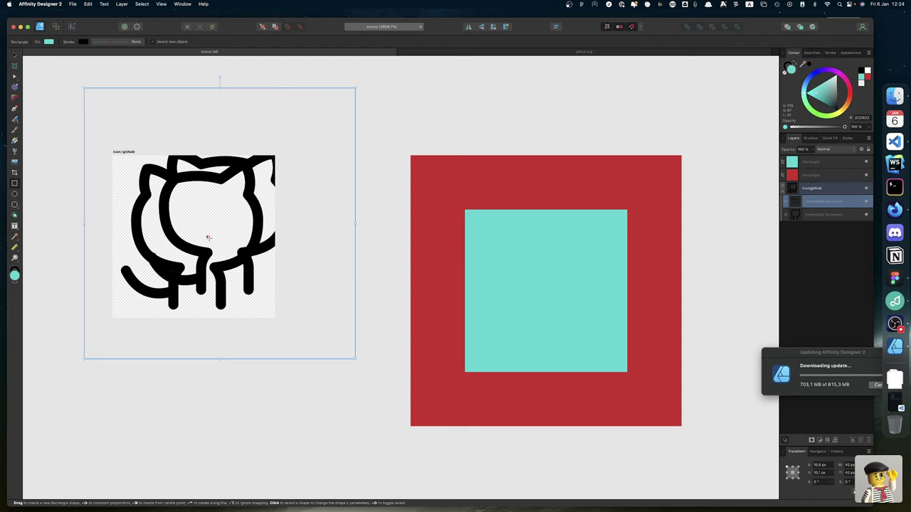
Move the newly placed GitHub icon 50 px to the right, off the artboard and over the coloured squares.
key(v)
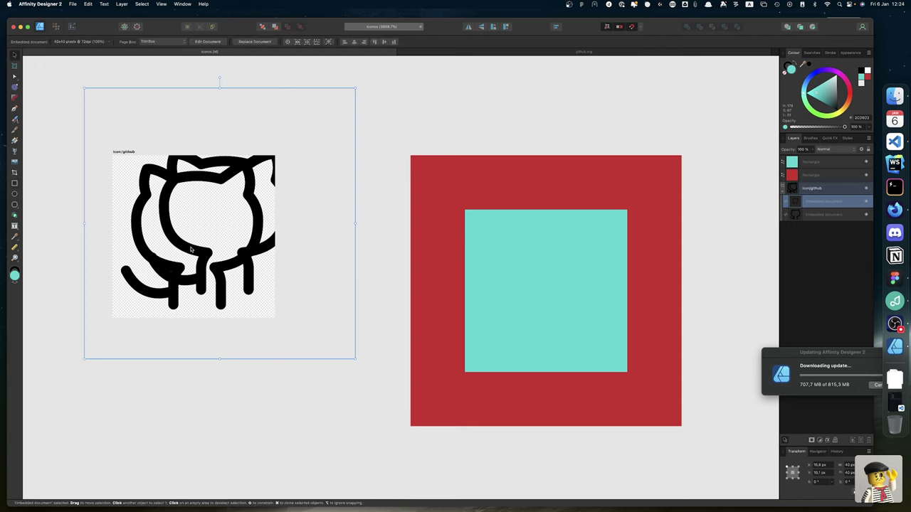
key(Right)
key(Right)
key(Right)
key(Right)
key(Right)
key(Right)
key(Right)
key(Right)
key(Right)
key(Right)
key(super+z)
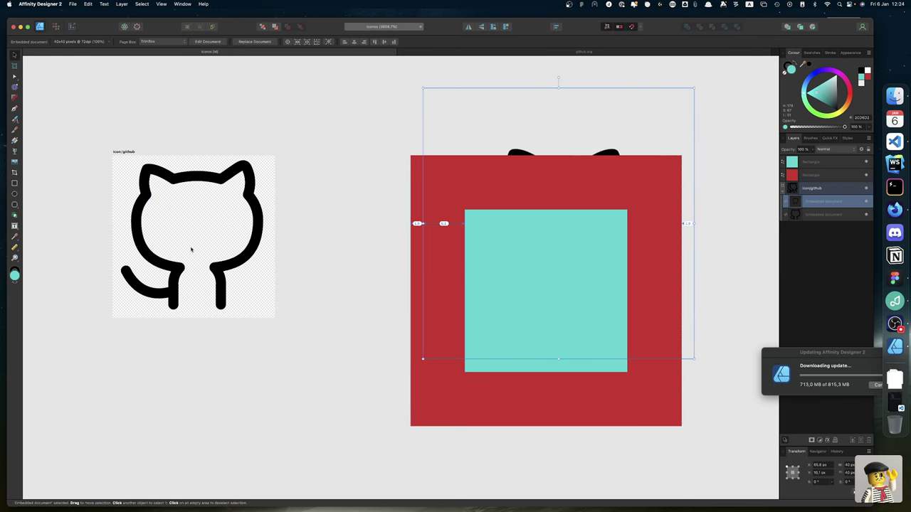
Bring the placed GitHub icon in front of the coloured squares and align its bounding box with the red square.
right_click(517, 152)
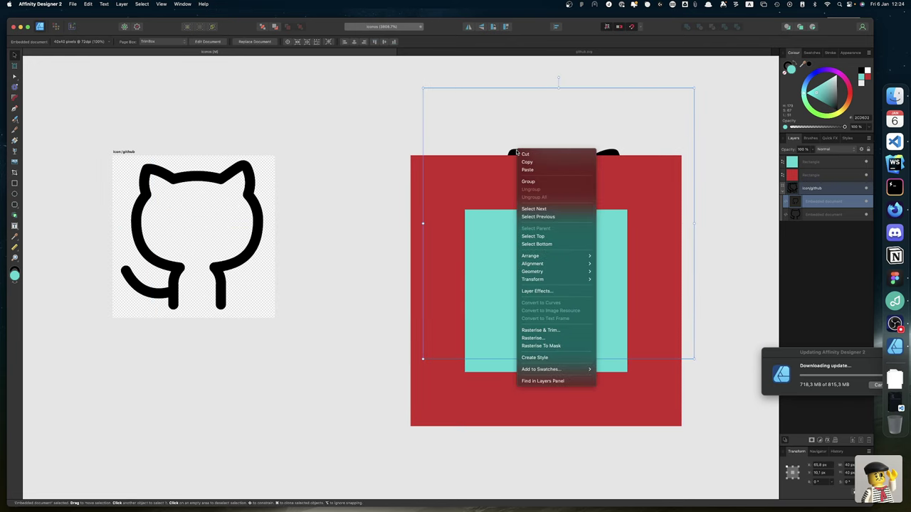
mouse_move(571, 259)
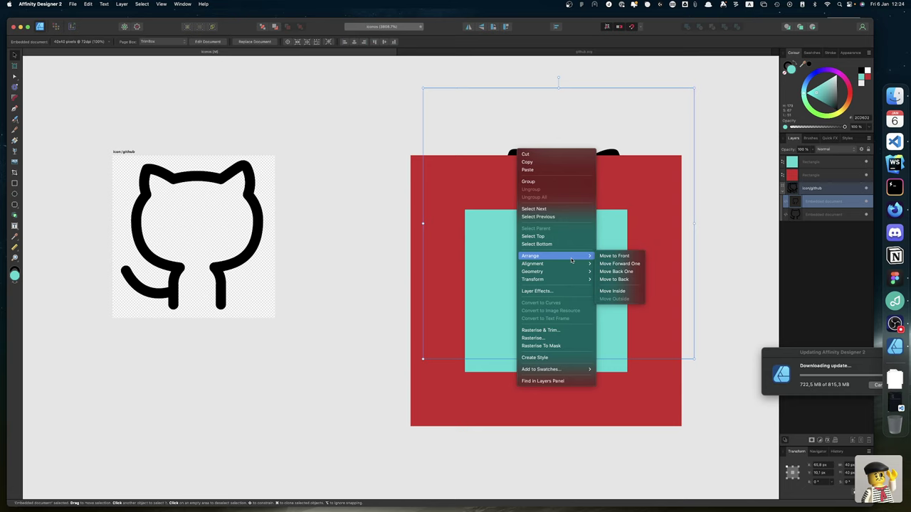
click(623, 261)
drag(617, 187, 601, 254)
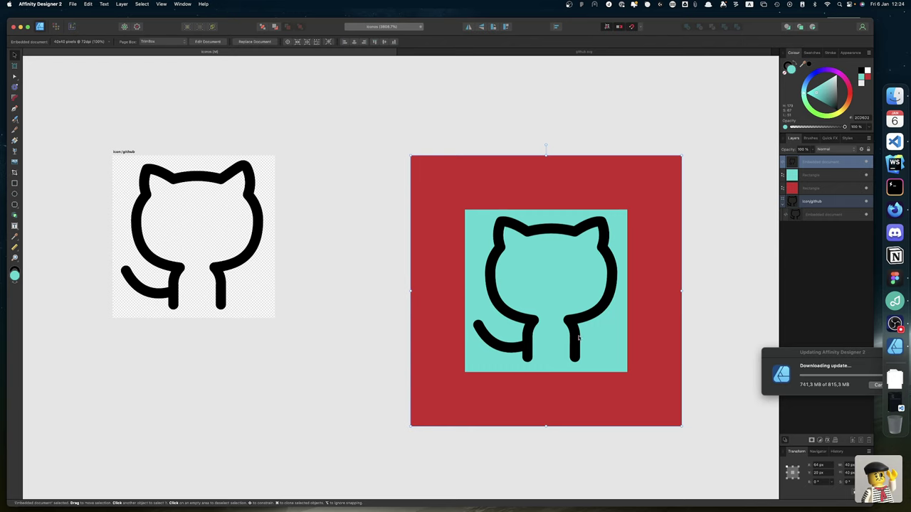
Delete the extra GitHub icon and both the turquoise and red squares beside the artboard.
key(Delete)
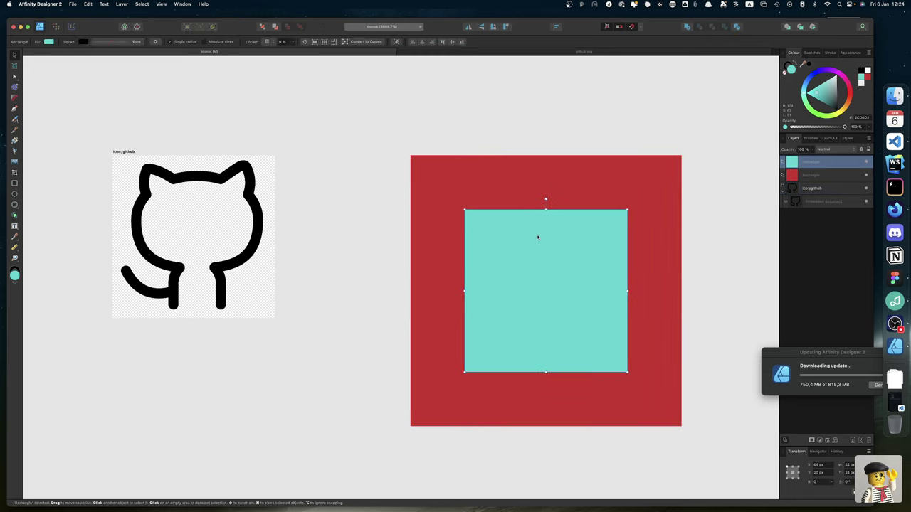
key(Delete)
key(Delete)
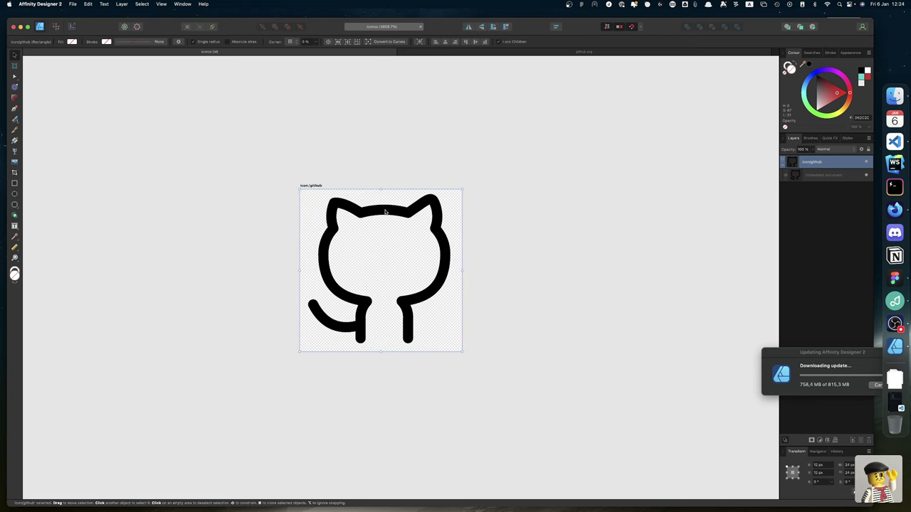
Open the embedded GitHub icon to inspect its curves, and close it along with the separate github.svg document.
click(385, 212)
double_click(378, 212)
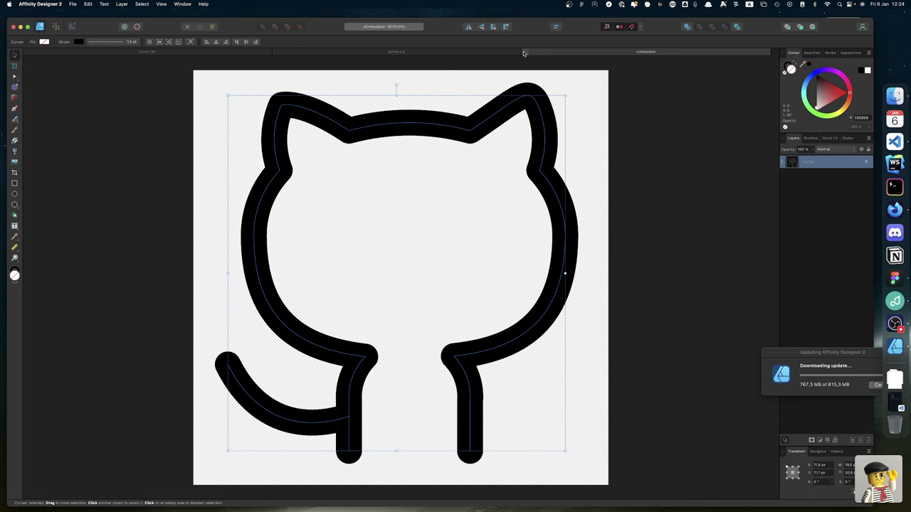
click(527, 53)
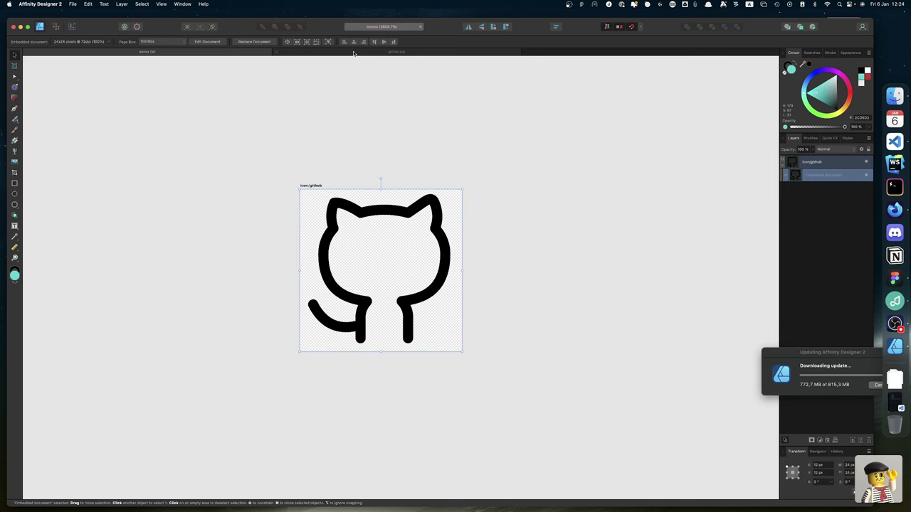
click(277, 53)
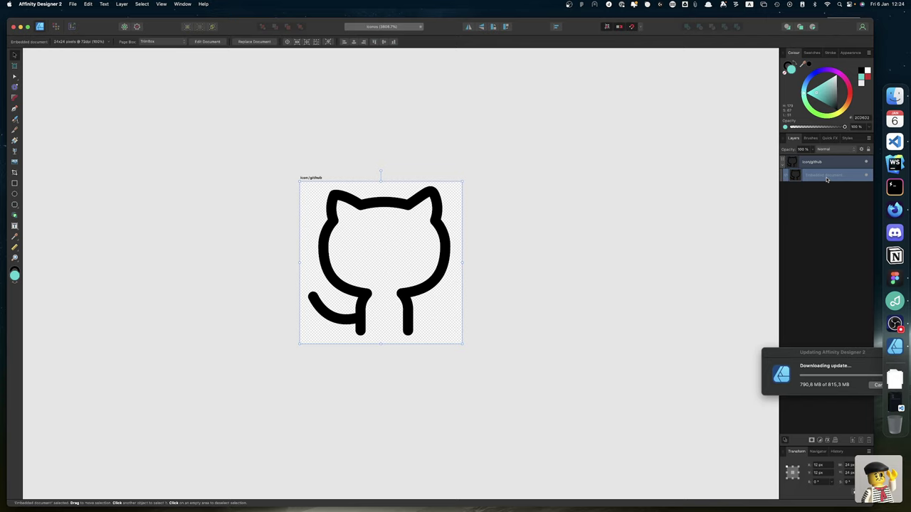
Inspect the embedded GitHub icon's curves once more, and delete the icon from the icon/github artboard.
right_click(421, 288)
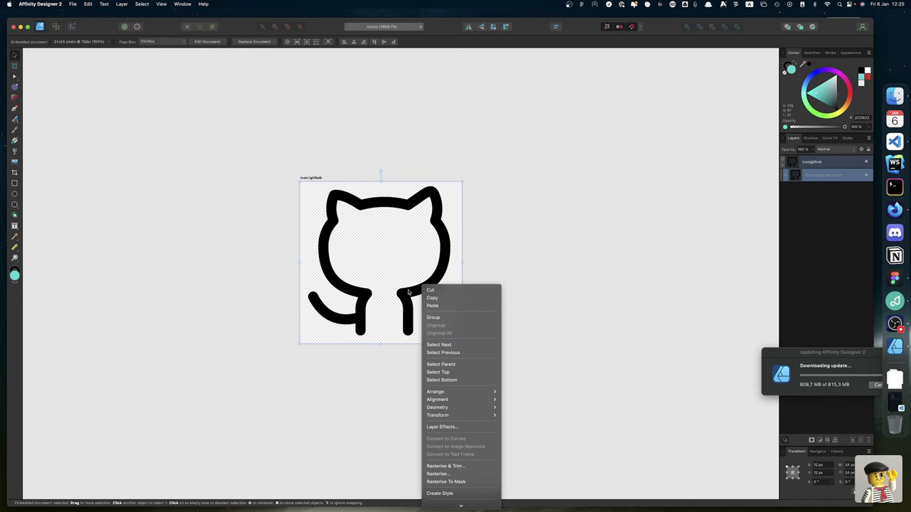
double_click(409, 292)
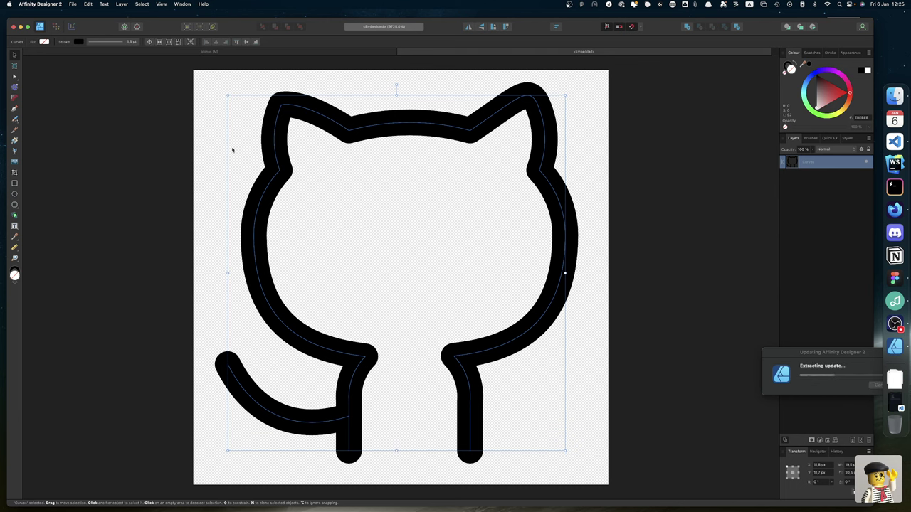
click(402, 53)
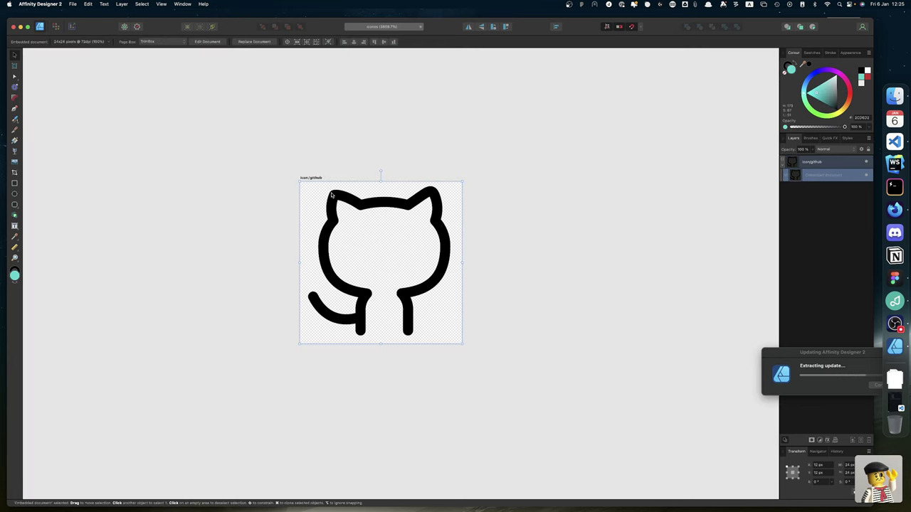
key(Delete)
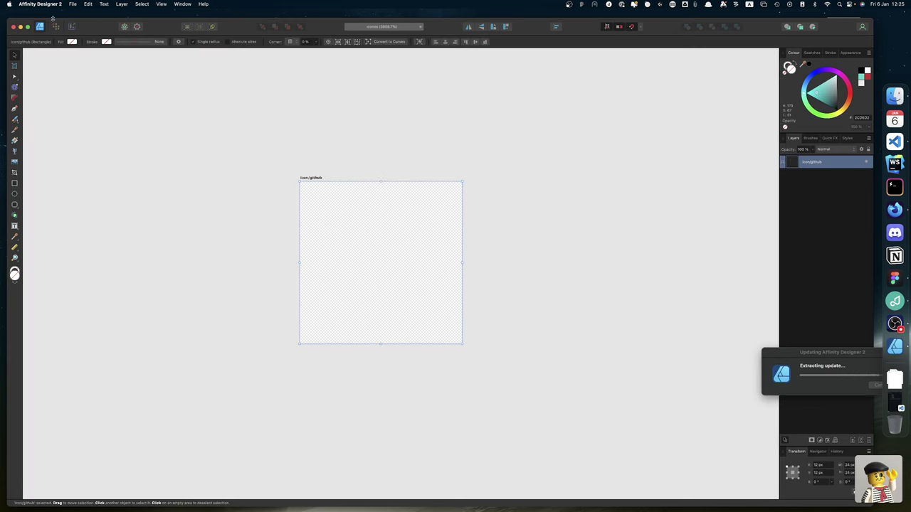
Open the application's preferences and search them for "emb" to find a setting about embedded documents.
click(72, 4)
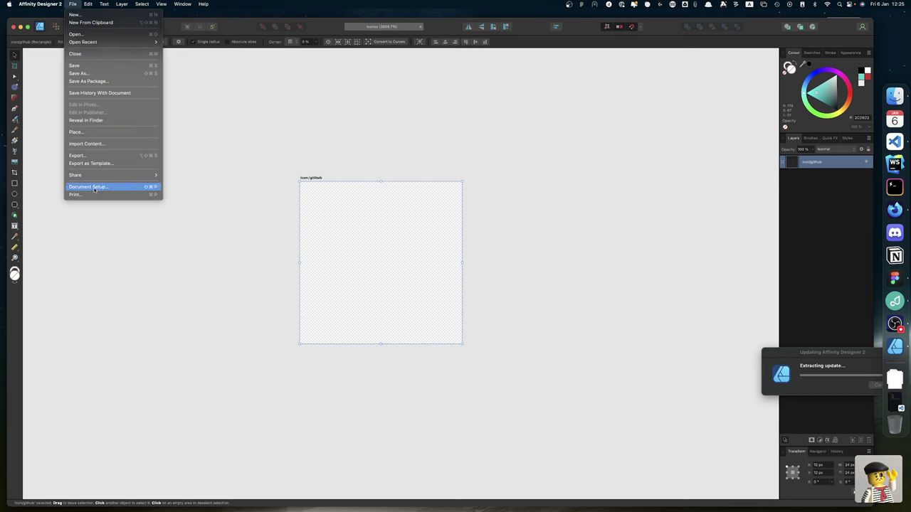
mouse_move(40, 4)
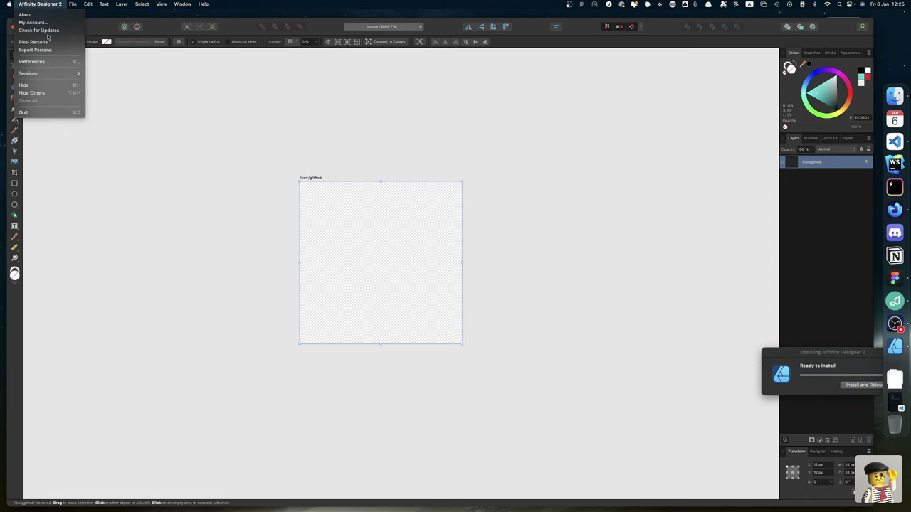
click(45, 63)
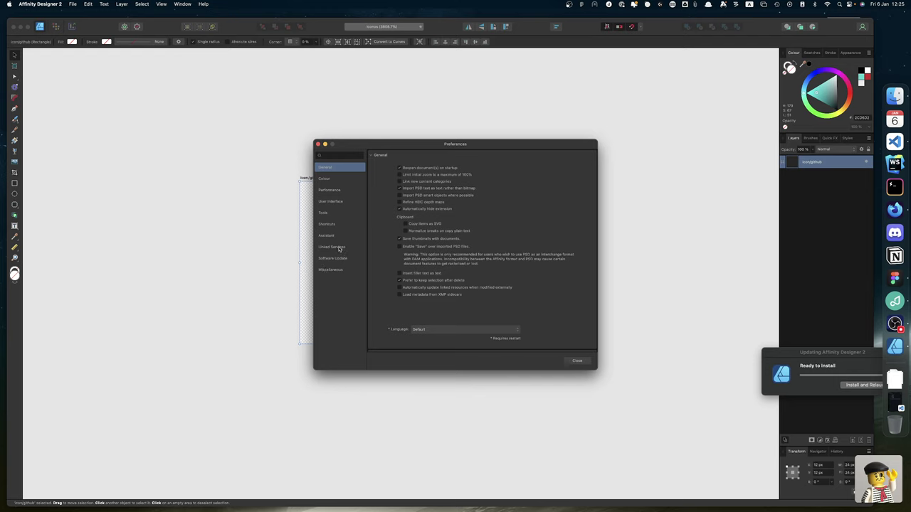
click(340, 156)
text(EM)
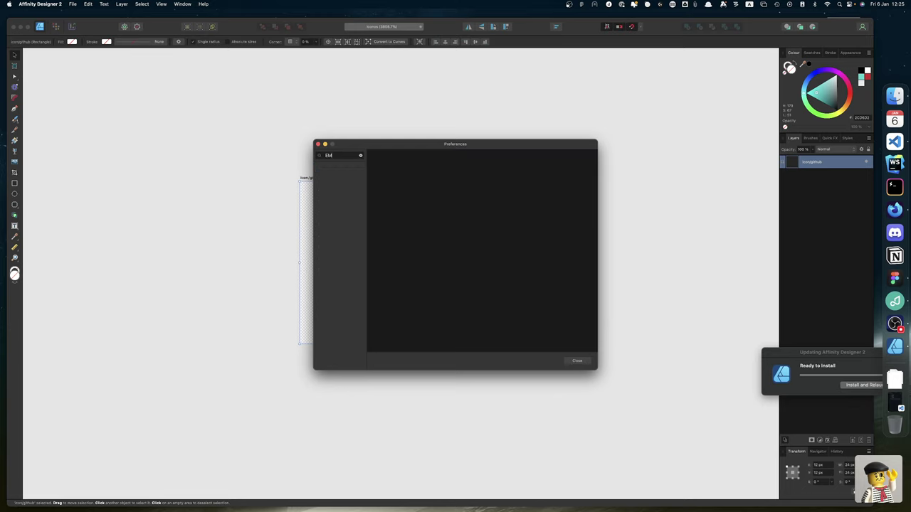
key(BackSpace)
key(BackSpace)
text(emm)
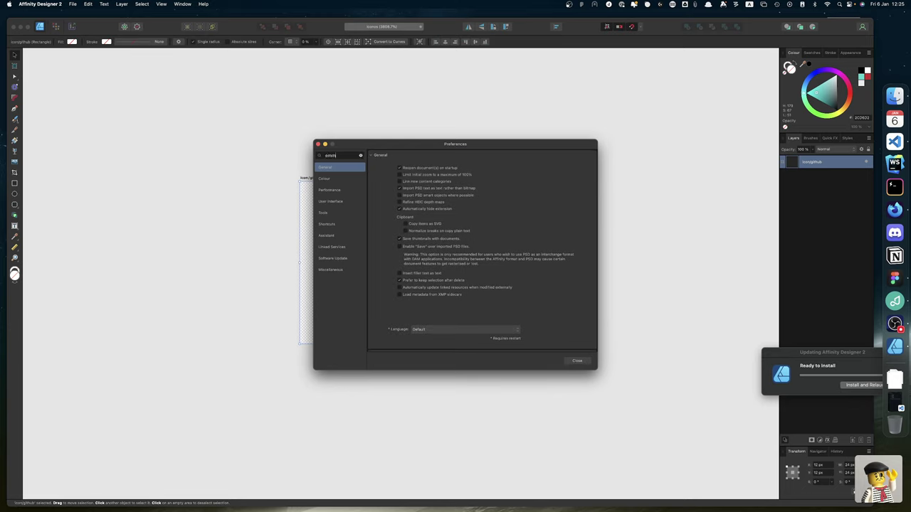
text(b)
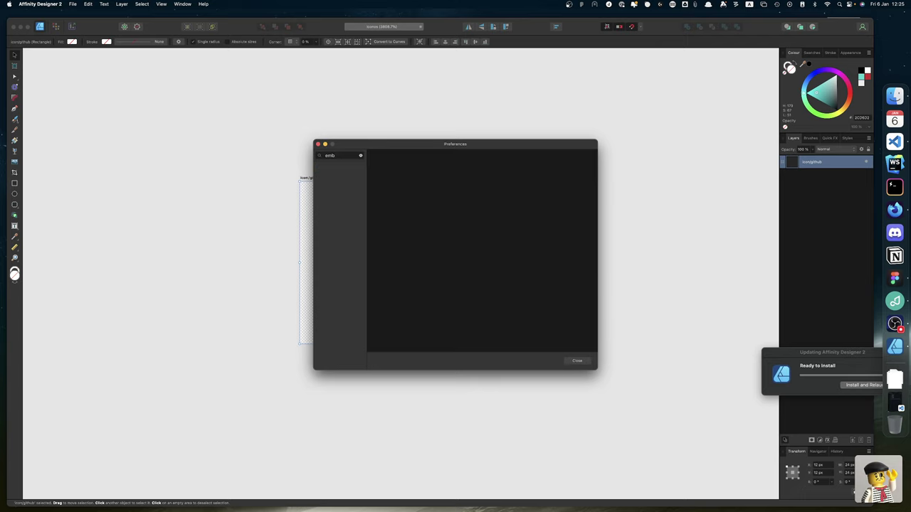
Search the preferences for "image" instead.
key(BackSpace)
key(BackSpace)
key(BackSpace)
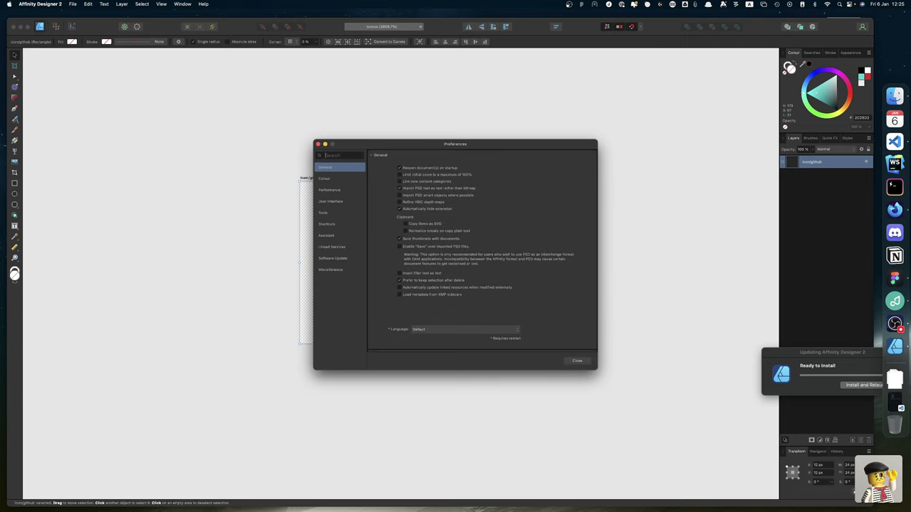
text(image)
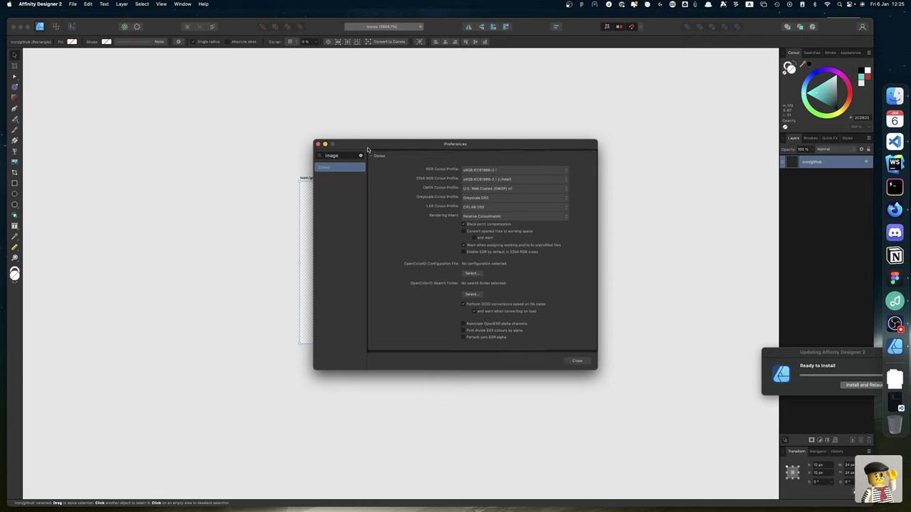
Clear the preferences search, look through the General, Tools, Performance and User Interface settings, and close the preferences.
key(super+a)
key(BackSpace)
key(BackSpace)
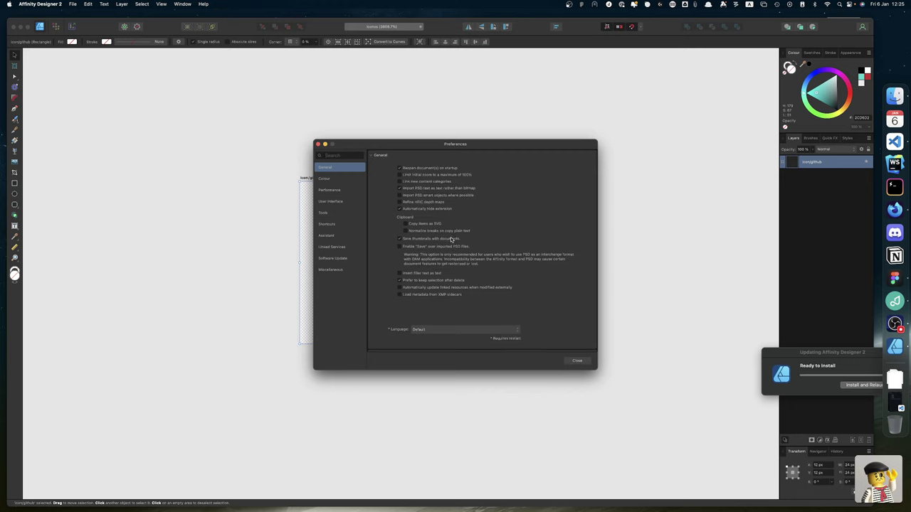
click(407, 225)
click(326, 213)
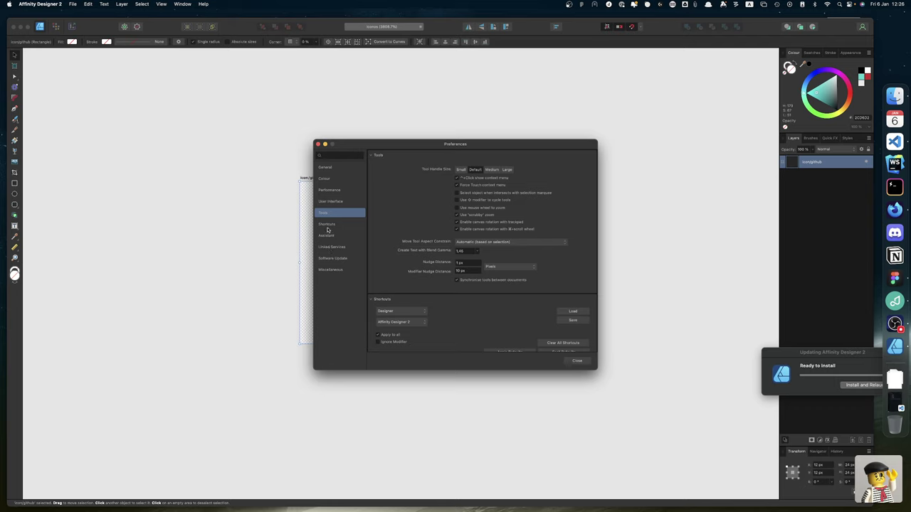
click(328, 191)
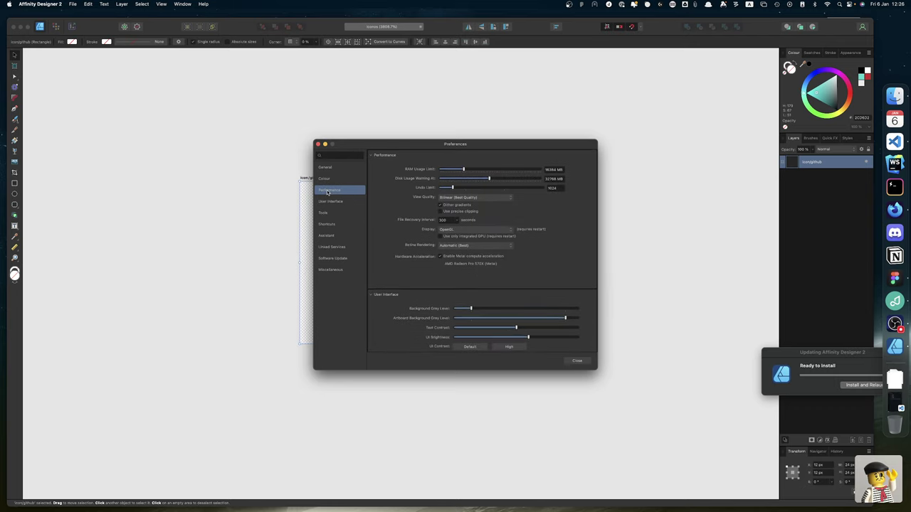
click(330, 202)
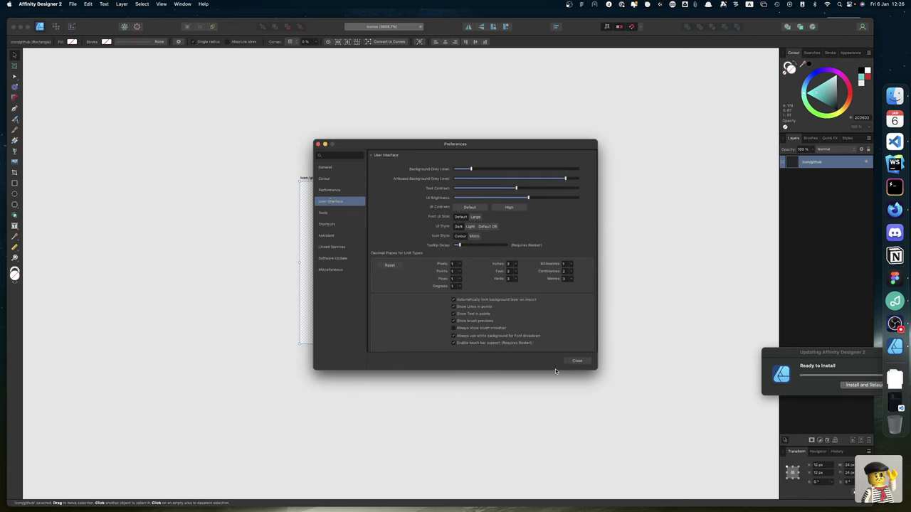
click(577, 362)
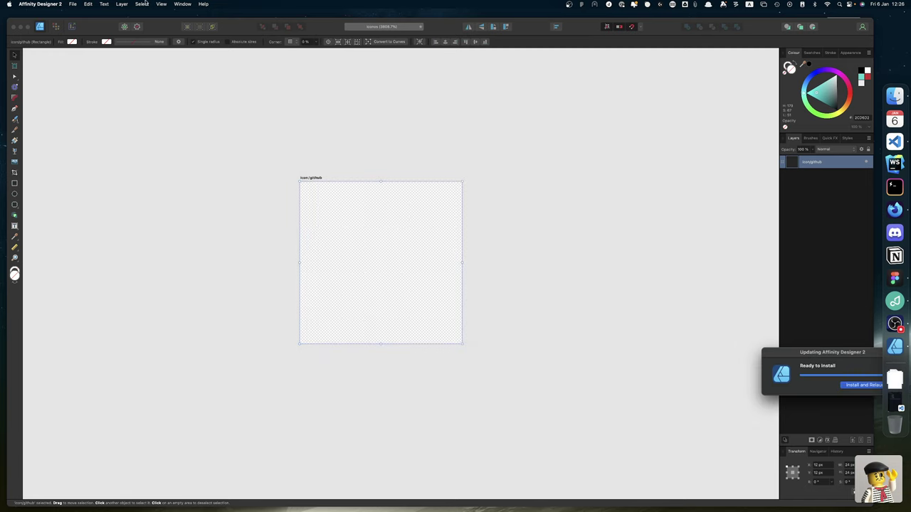
Check the image placement policy options in the document setup, and leave the setup without changing them.
click(73, 5)
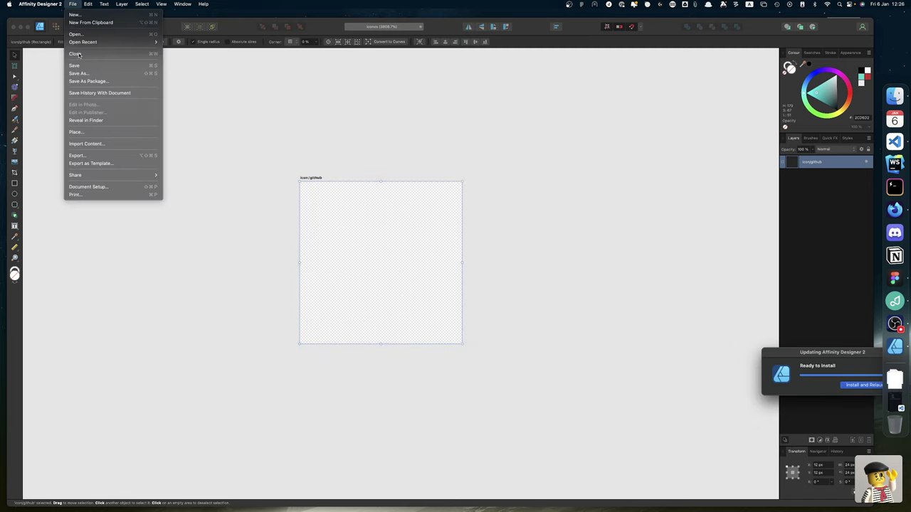
click(91, 186)
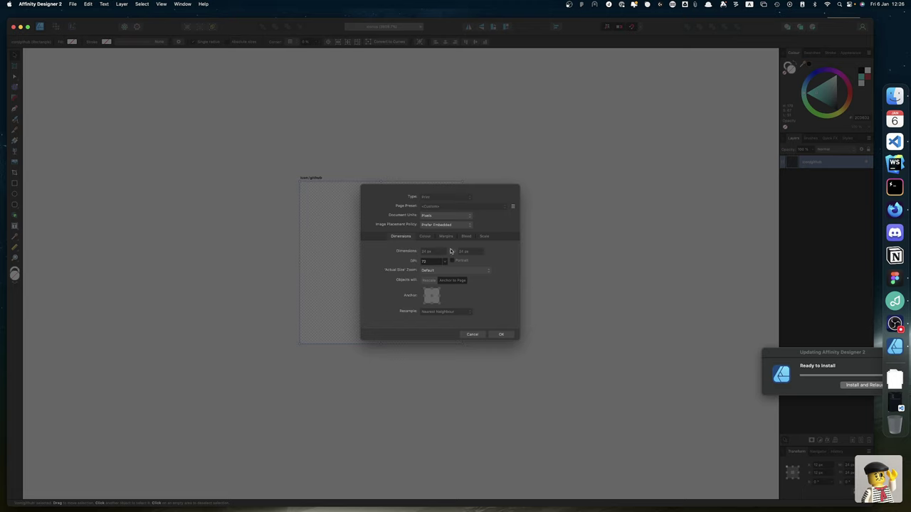
click(455, 225)
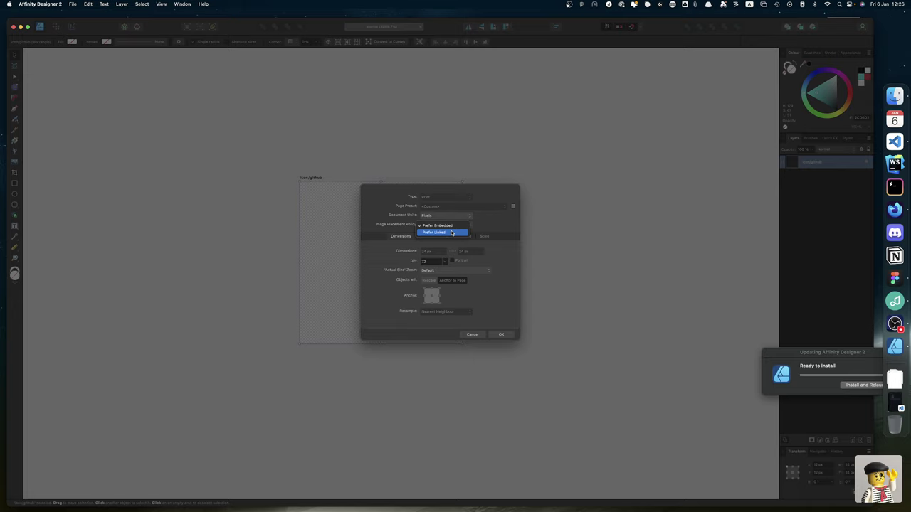
click(504, 335)
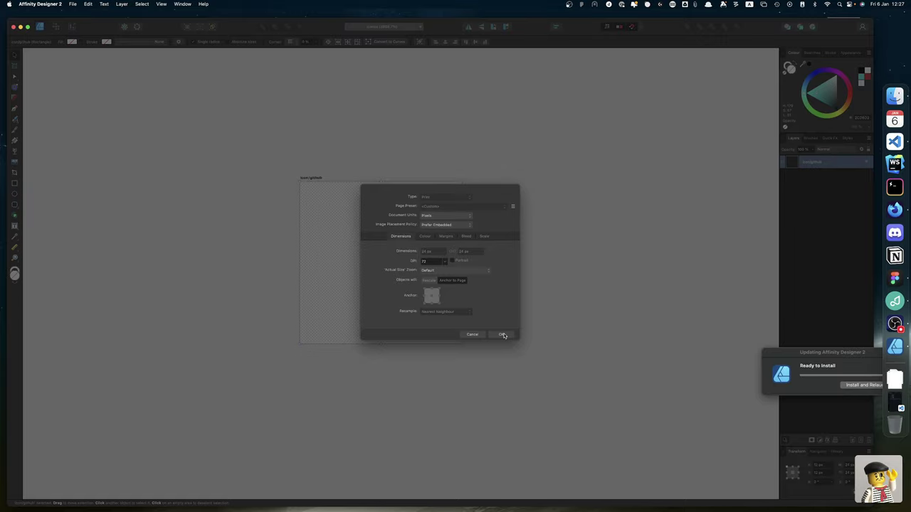
click(481, 336)
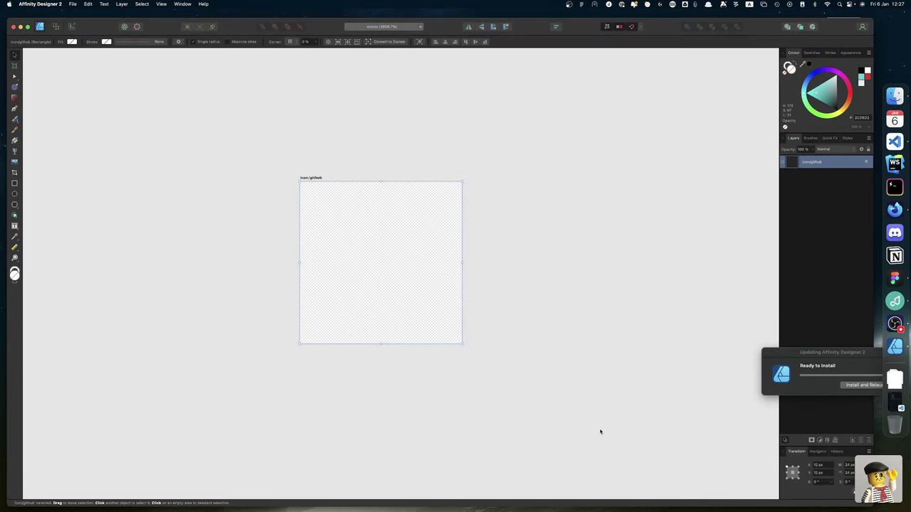
Place the GitHub SVG from the Downloads folder onto the icon/github artboard and open its layer's available actions.
click(895, 379)
drag(403, 105, 372, 249)
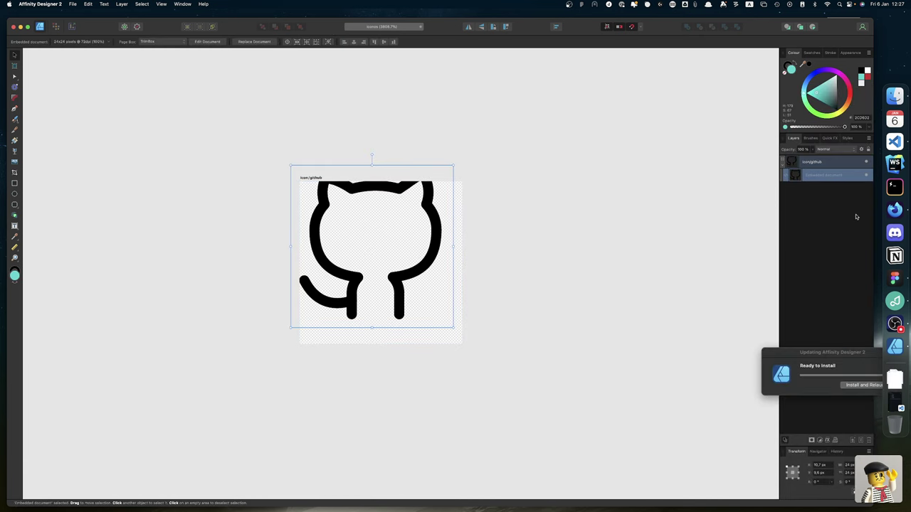
right_click(816, 176)
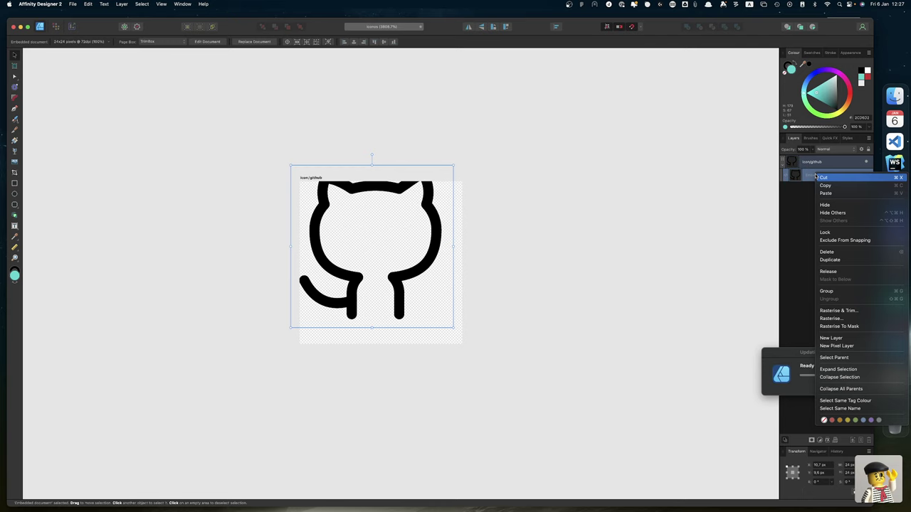
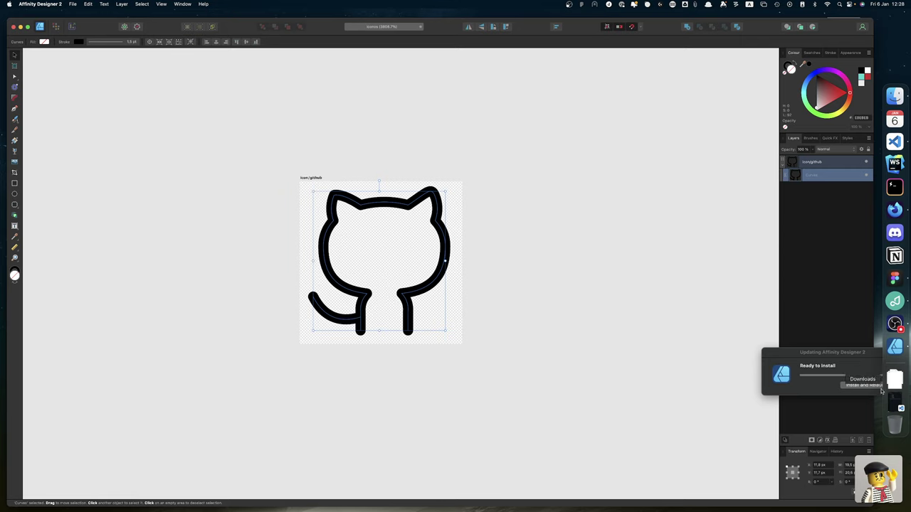
Install the pending update with a relaunch, dismiss the new-document dialog, and reopen the recent file iconos.afdesign.
click(619, 262)
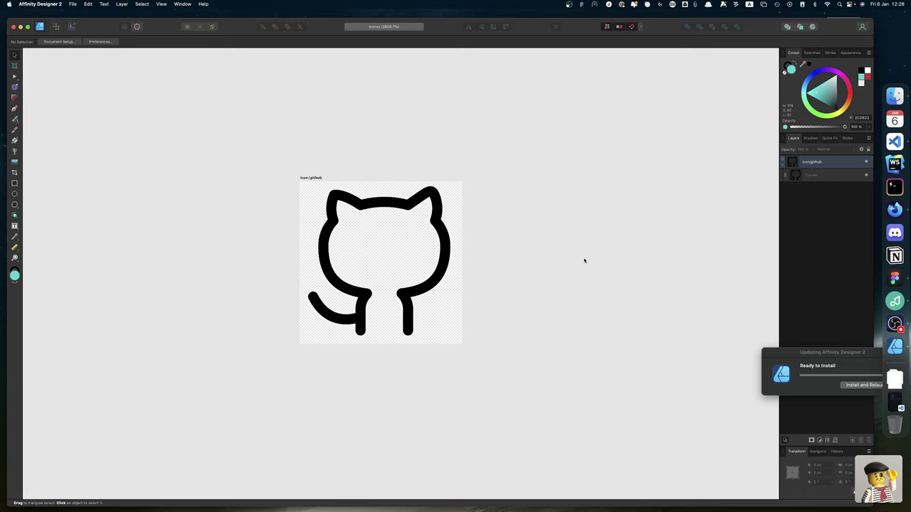
click(862, 385)
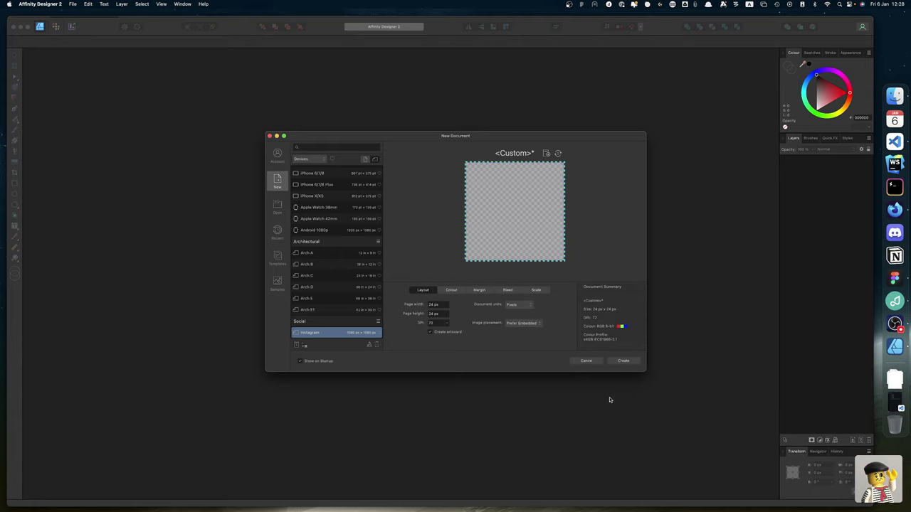
click(585, 360)
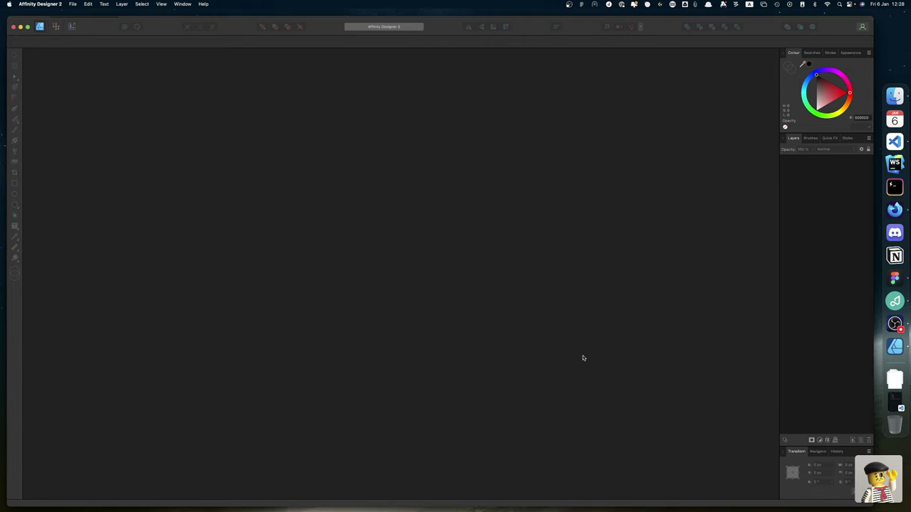
click(72, 4)
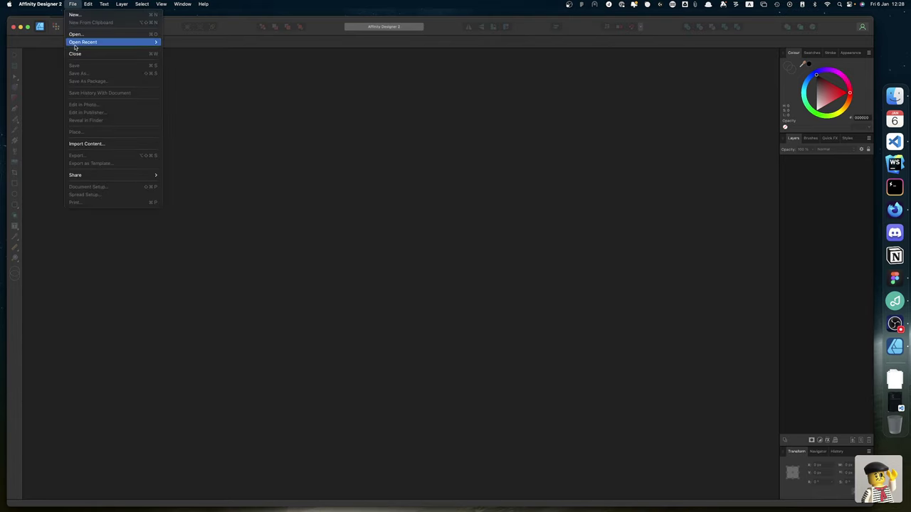
mouse_move(78, 43)
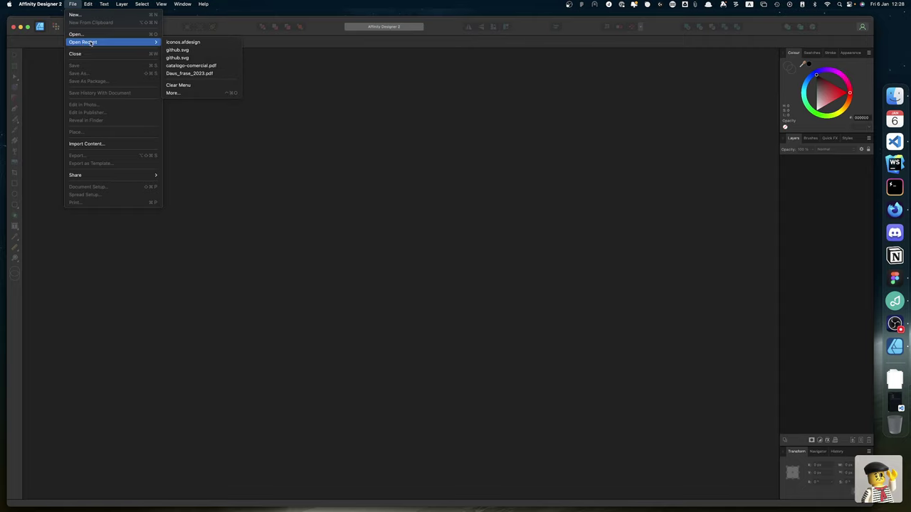
click(191, 45)
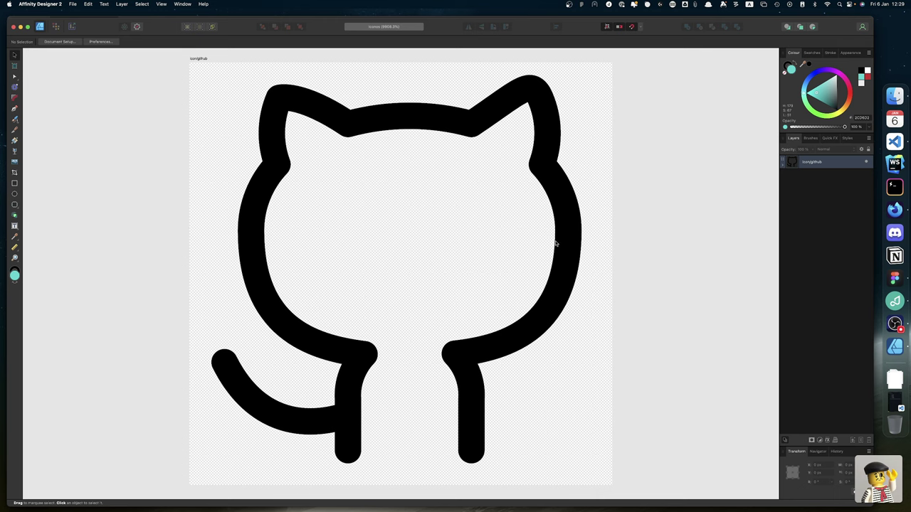
Select the GitHub icon's curves and expand their stroke into a filled shape.
click(559, 298)
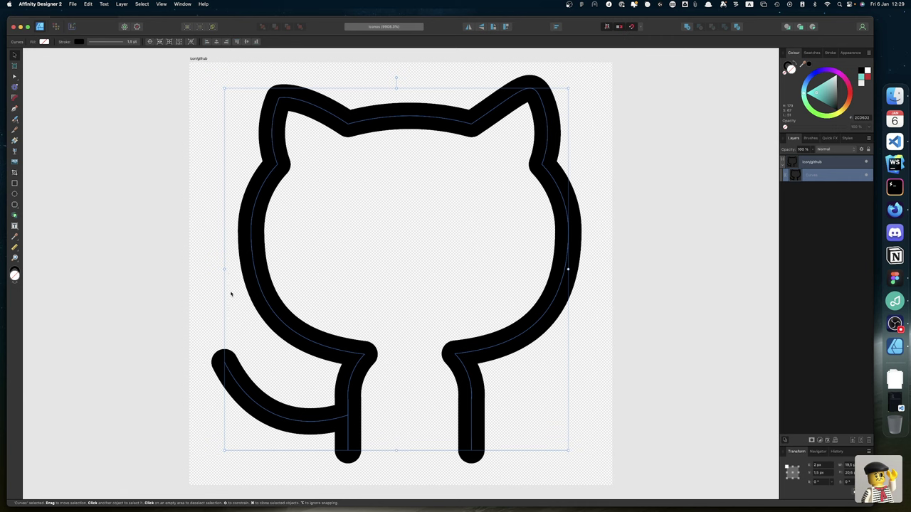
right_click(363, 365)
scroll(394, 488, down, 3)
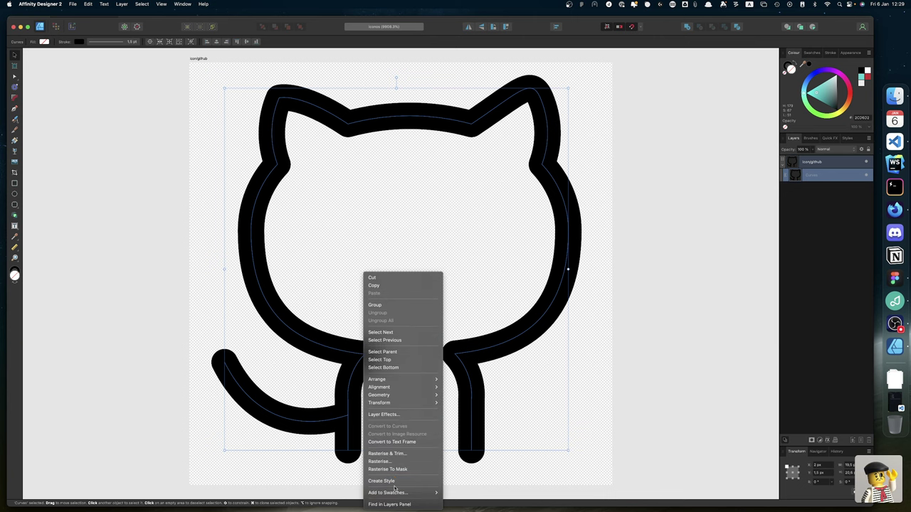
mouse_move(398, 493)
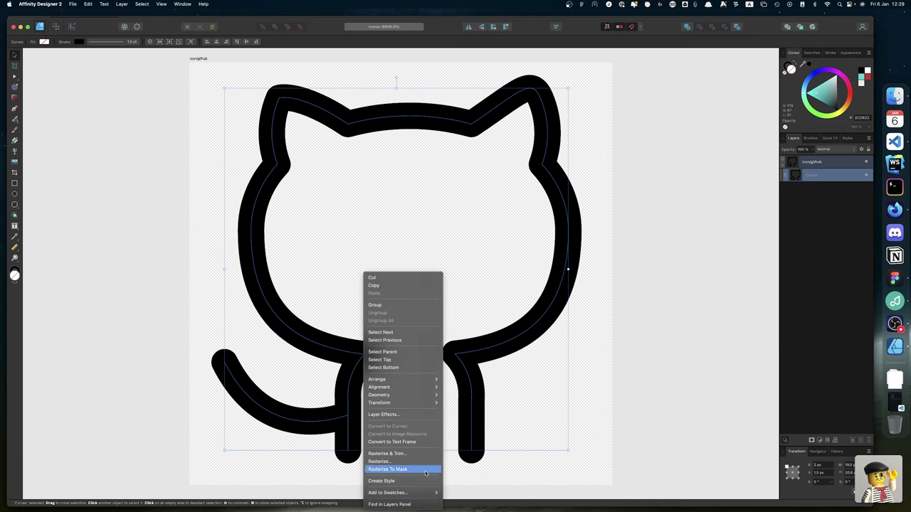
mouse_move(410, 396)
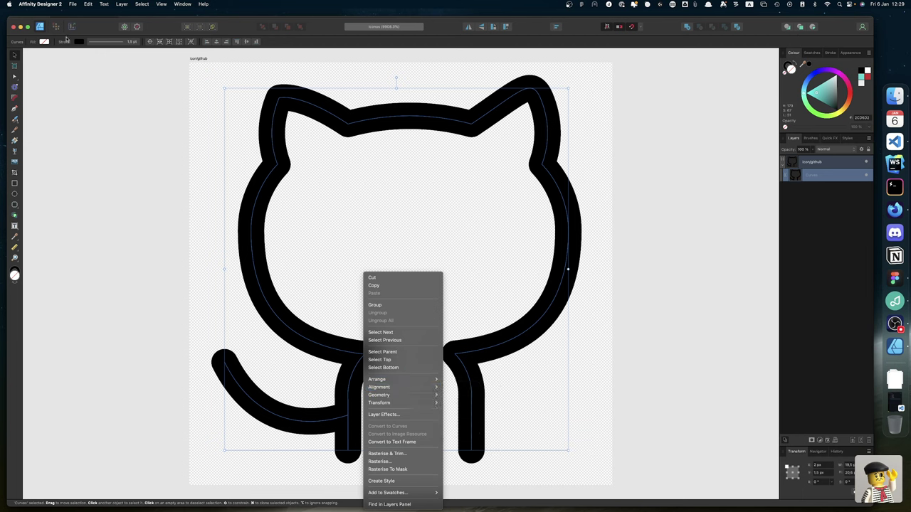
click(121, 4)
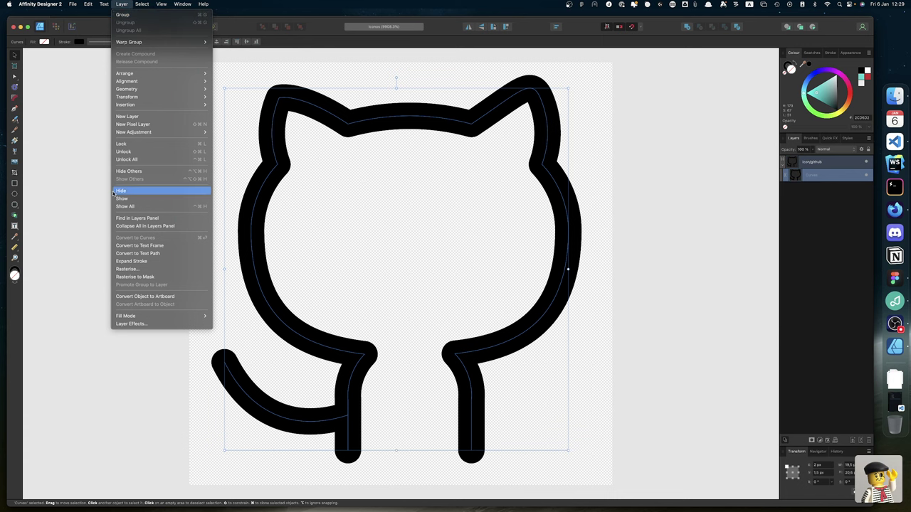
click(131, 261)
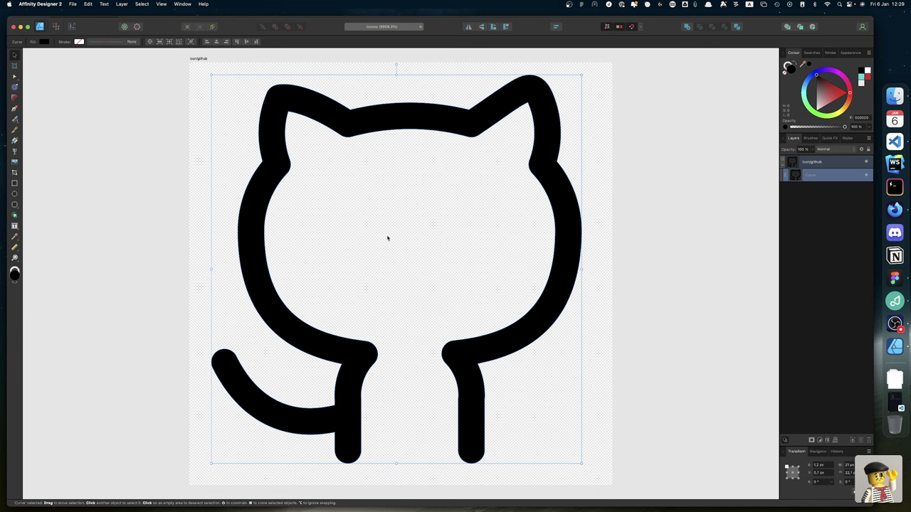
Measure the spacing between the expanded GitHub icon and the edges of the icon/github artboard.
click(669, 379)
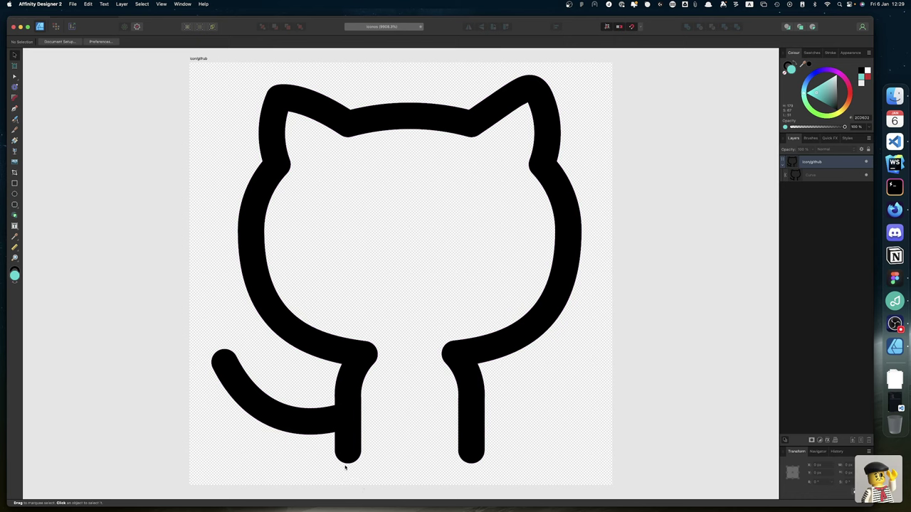
click(365, 375)
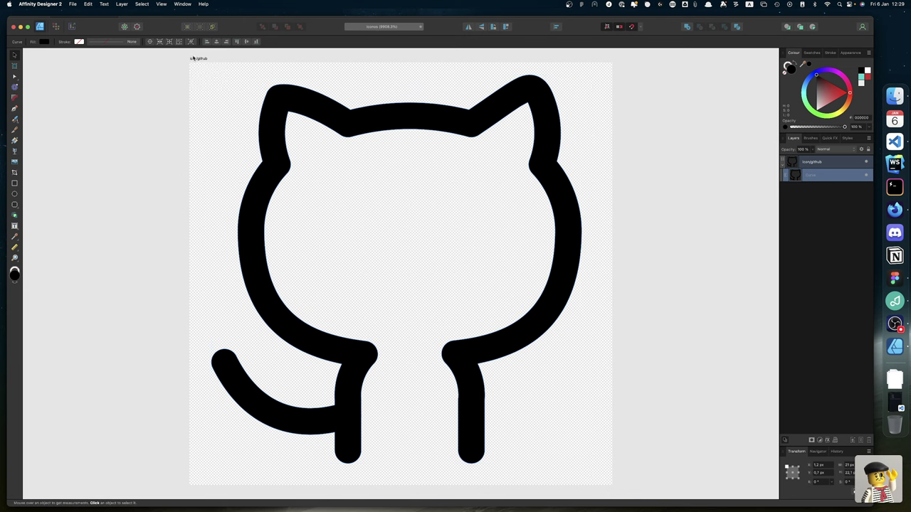
key(alt)
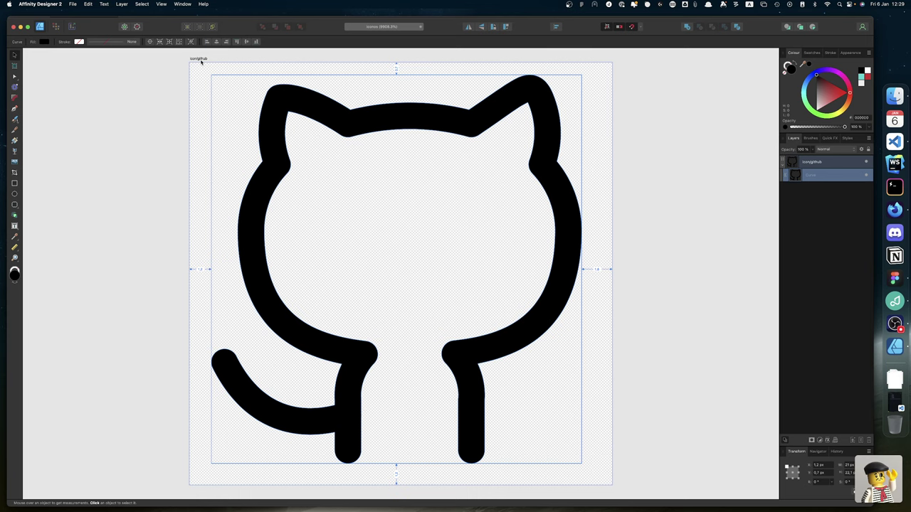
Try moving the icon/github artboard sideways to about X 19 px together with its icon, and undo the move.
scroll(353, 198, right, 3)
scroll(353, 199, down, 1)
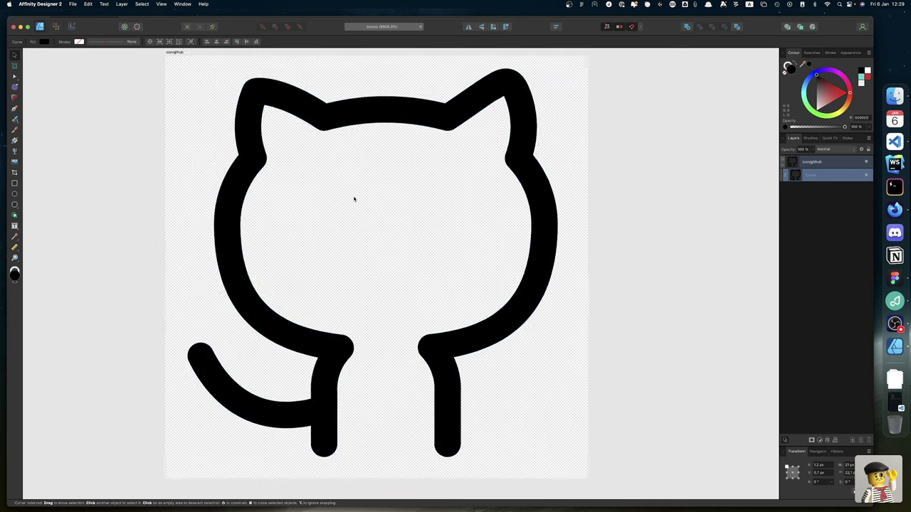
scroll(332, 213, down, 5)
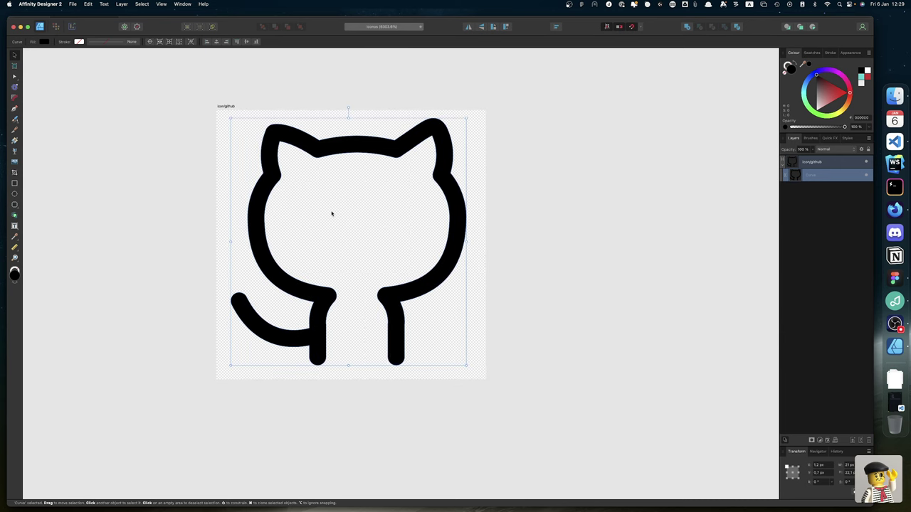
scroll(332, 212, right, 3)
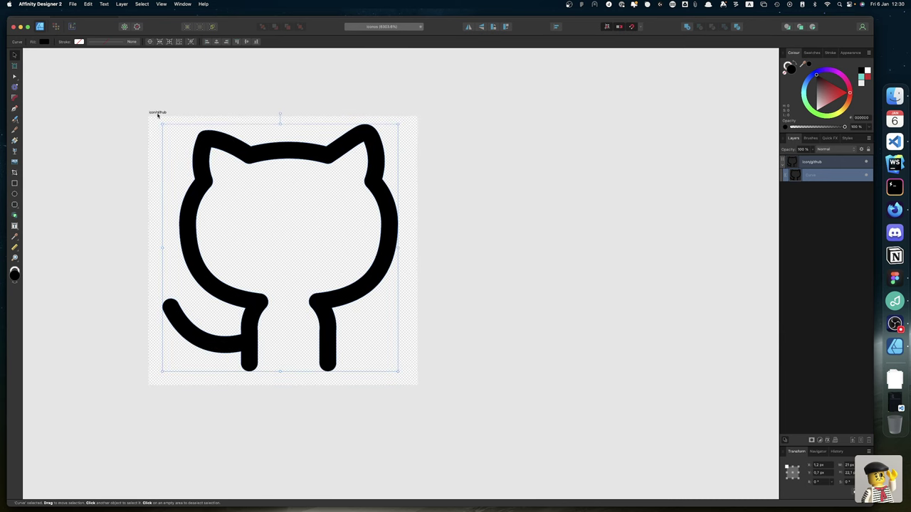
drag(157, 115, 411, 136)
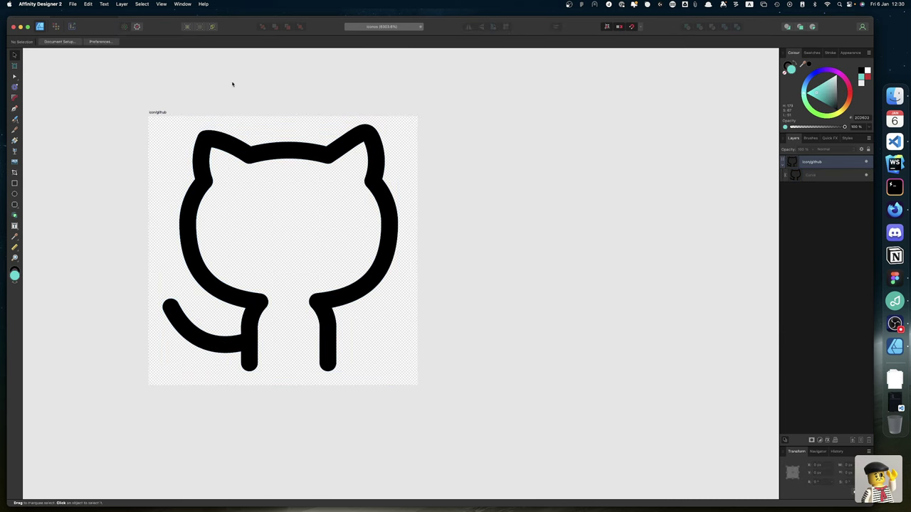
click(159, 113)
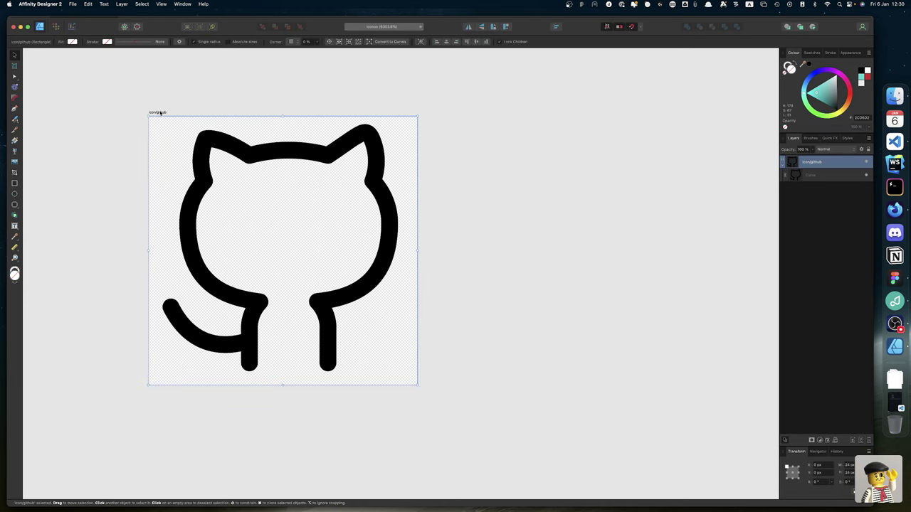
drag(161, 114, 373, 117)
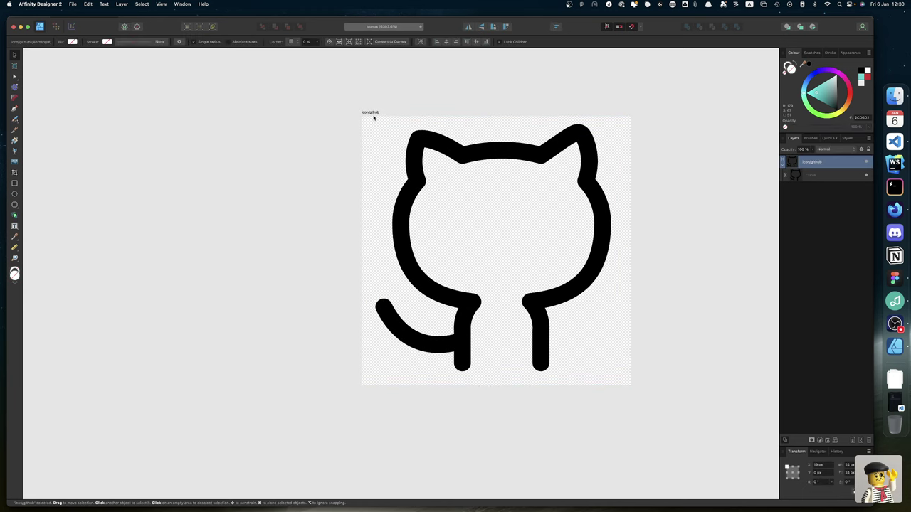
key(super+z)
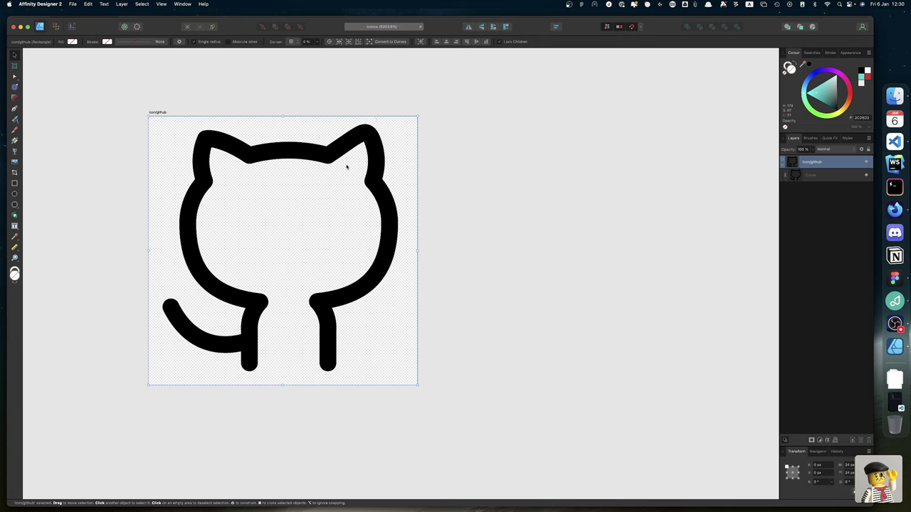
Duplicate the icon/github artboard with its icon and place the copy beside the original at X 28 px.
key(super+j)
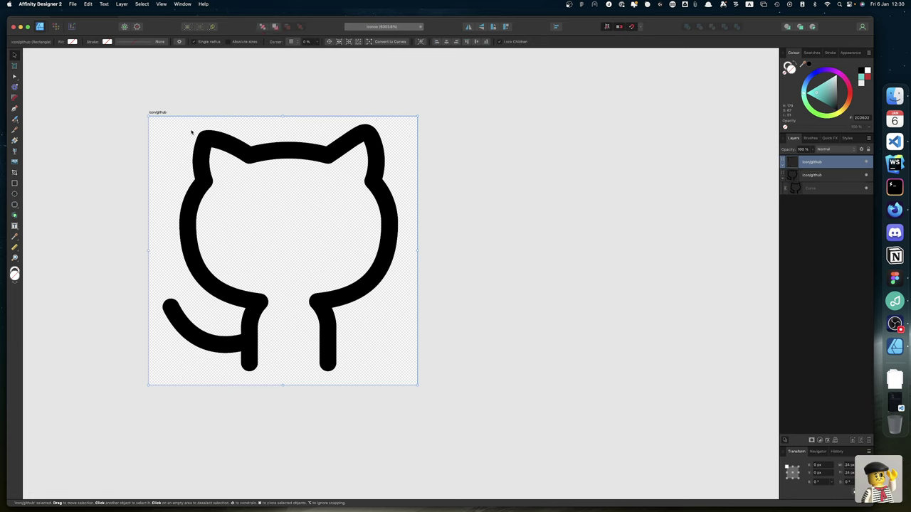
drag(161, 113, 474, 115)
scroll(474, 115, right, 5)
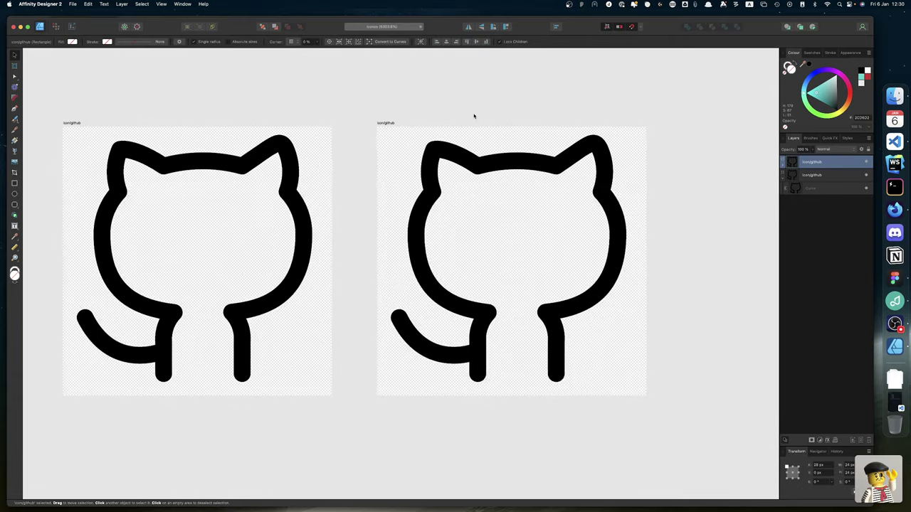
key(v)
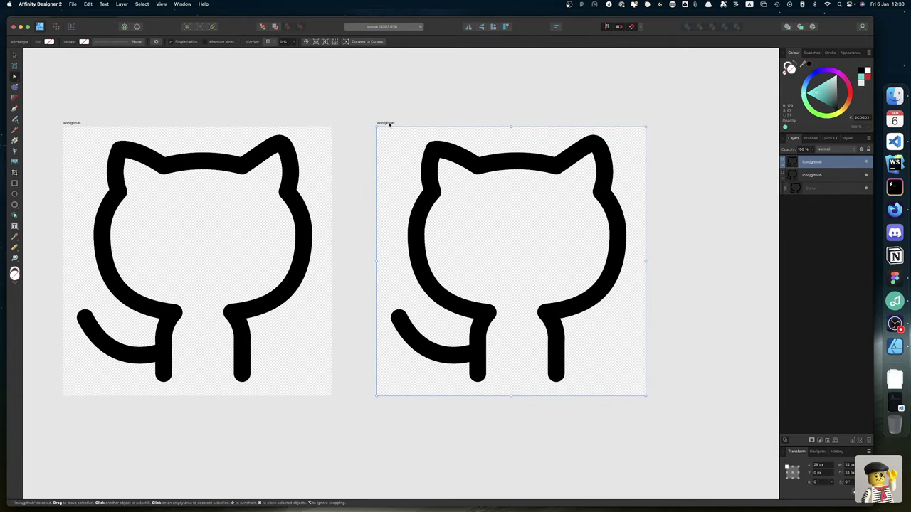
Rename the duplicated artboard as icon/twitch.
double_click(816, 164)
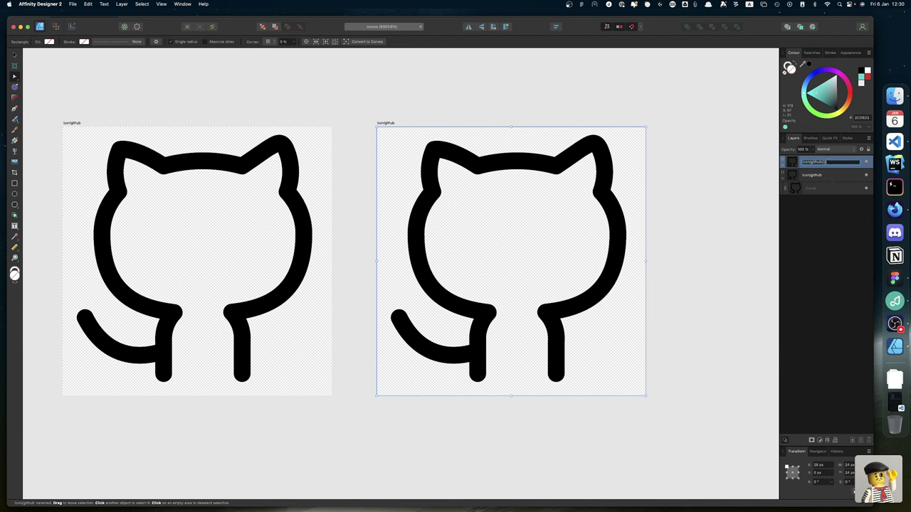
key(BackSpace)
key(BackSpace)
key(BackSpace)
key(BackSpace)
key(BackSpace)
key(BackSpace)
text(twitch)
key(Return)
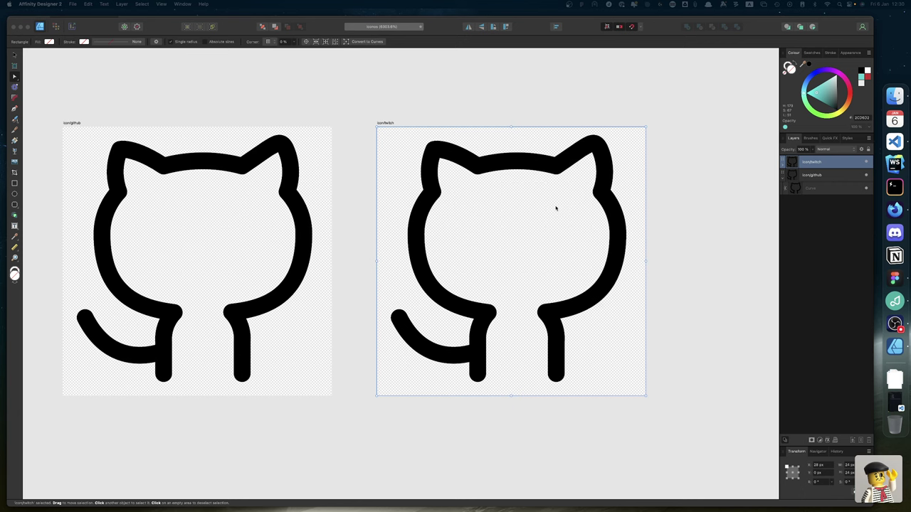
Lock the original icon/github artboard and collapse its layer contents.
double_click(602, 195)
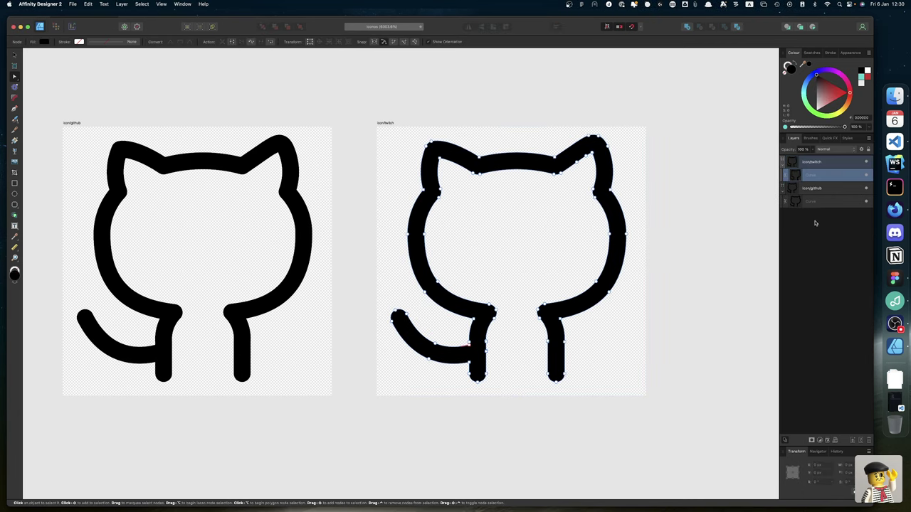
right_click(838, 190)
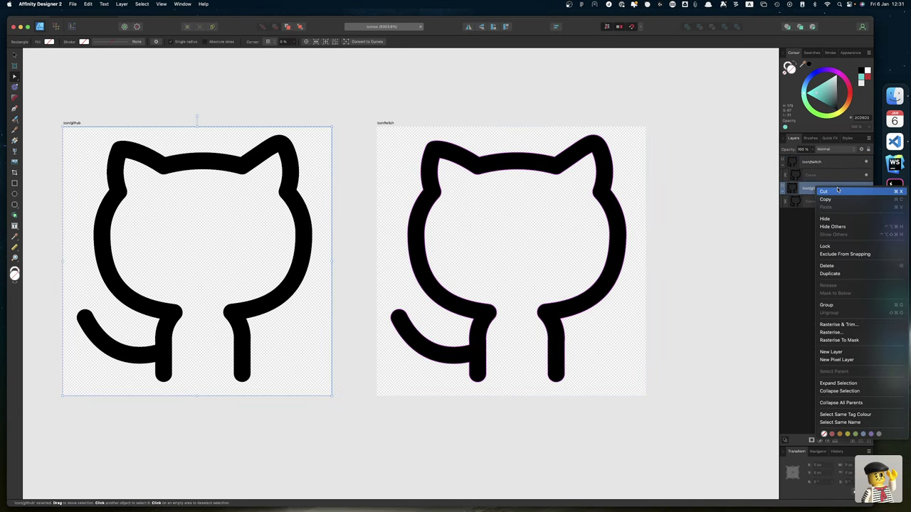
click(828, 246)
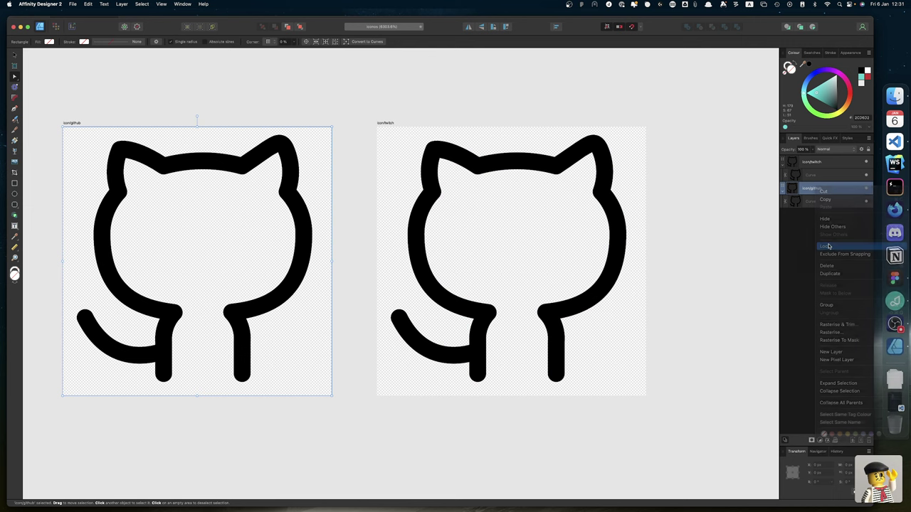
click(783, 189)
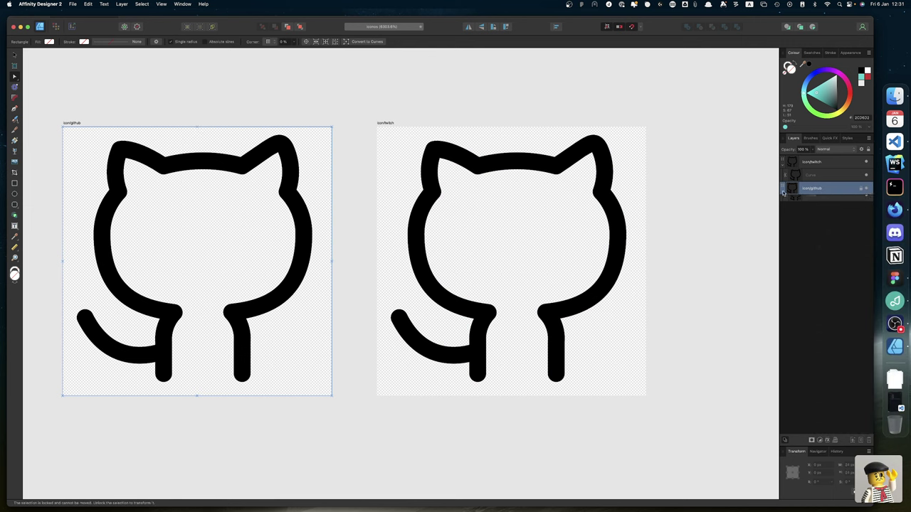
Lock the GitHub curve inside the icon/twitch artboard and set its opacity to 25 %.
right_click(841, 174)
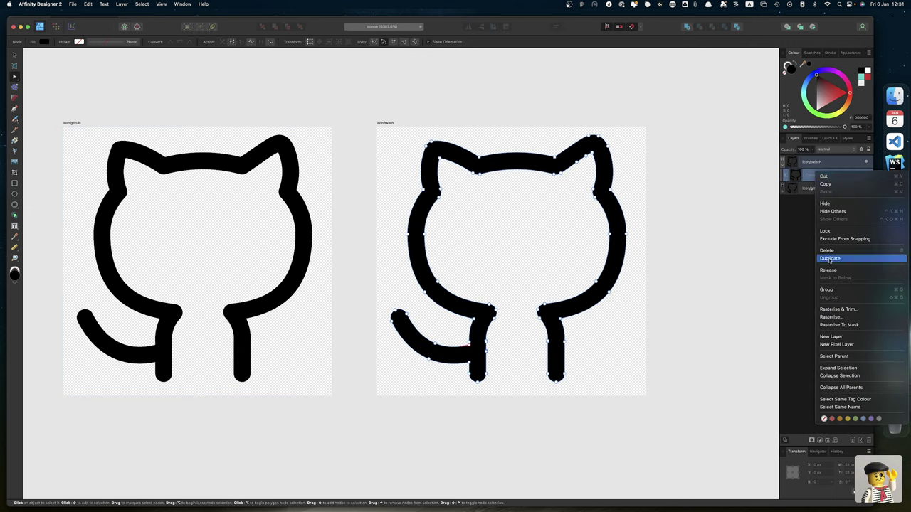
click(826, 231)
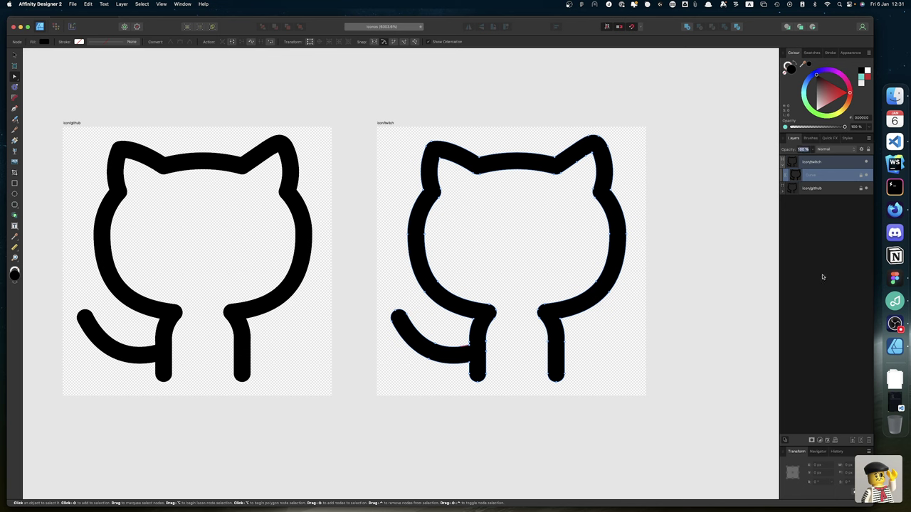
text(25)
key(Return)
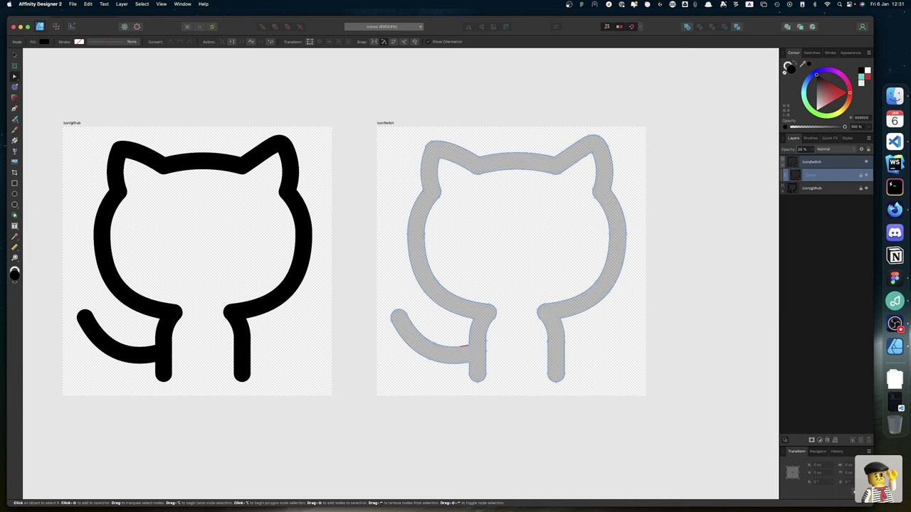
click(738, 206)
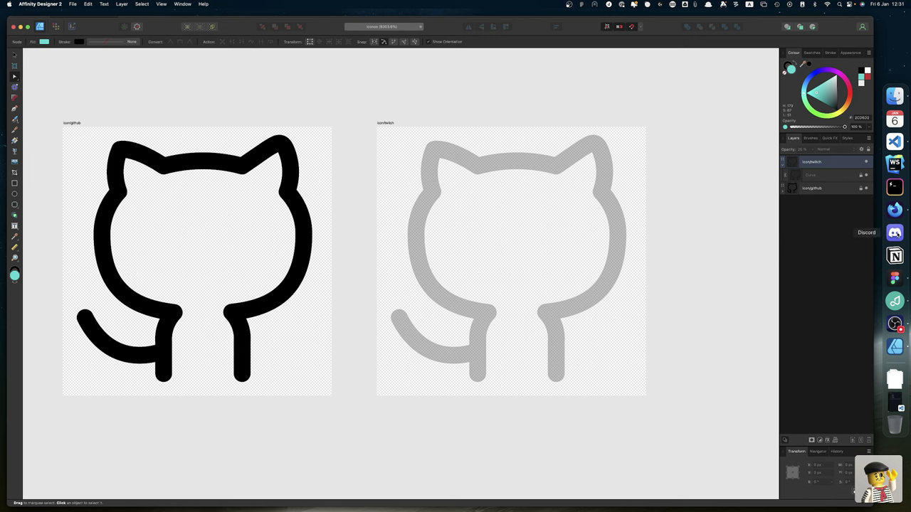
Switch to Figma and select the icons/twich and icons/youtube components together.
click(895, 278)
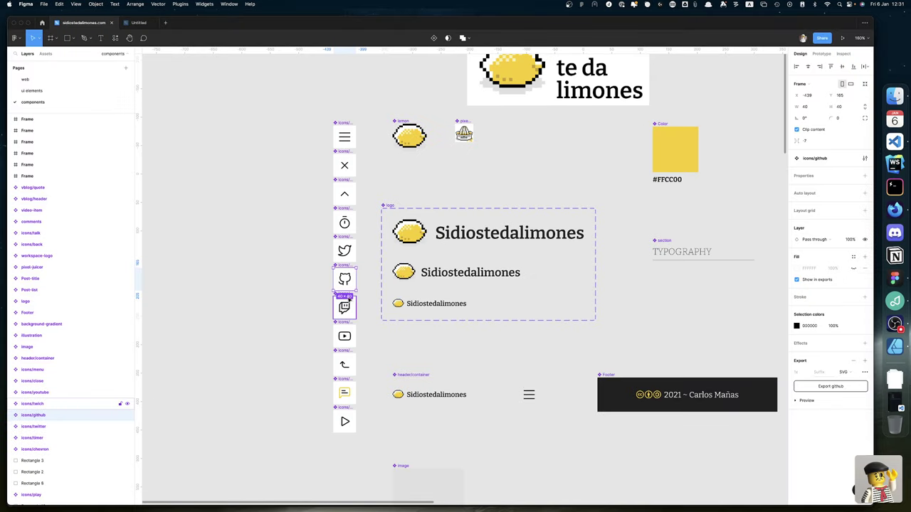
click(373, 308)
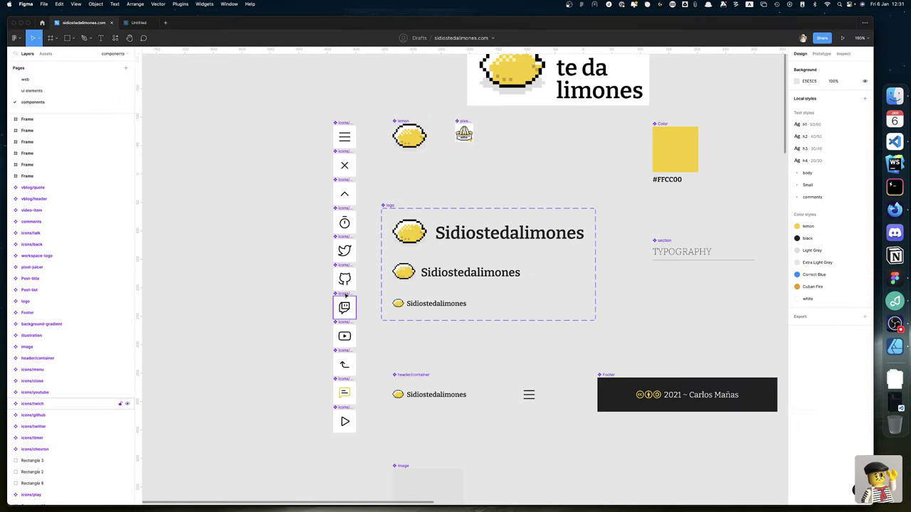
click(346, 296)
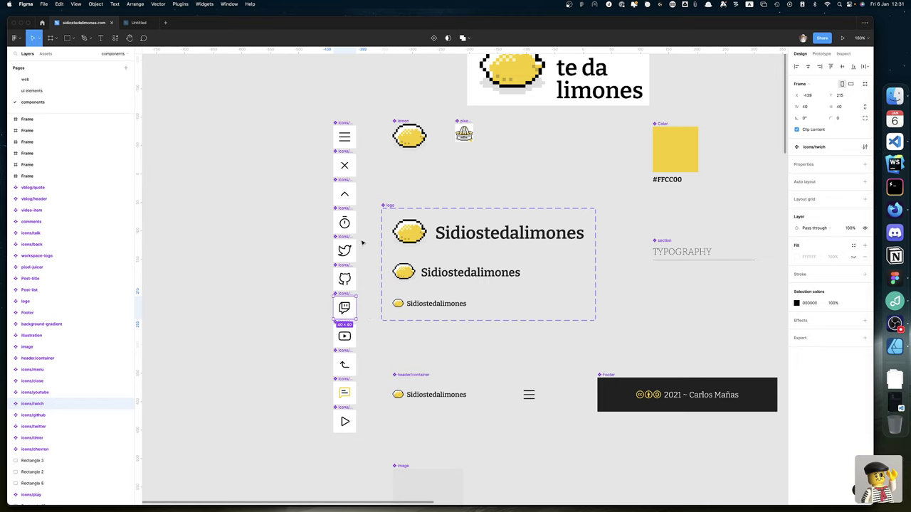
click(366, 333)
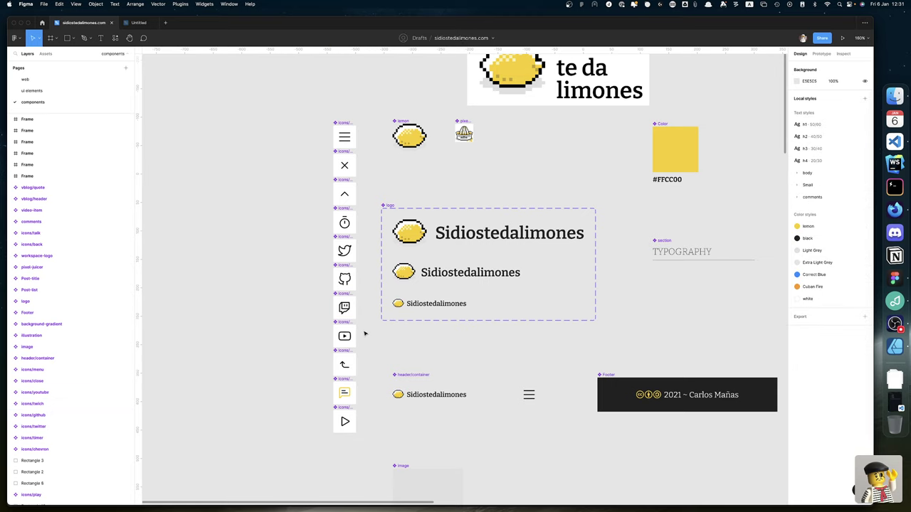
click(345, 328)
shift+click(347, 293)
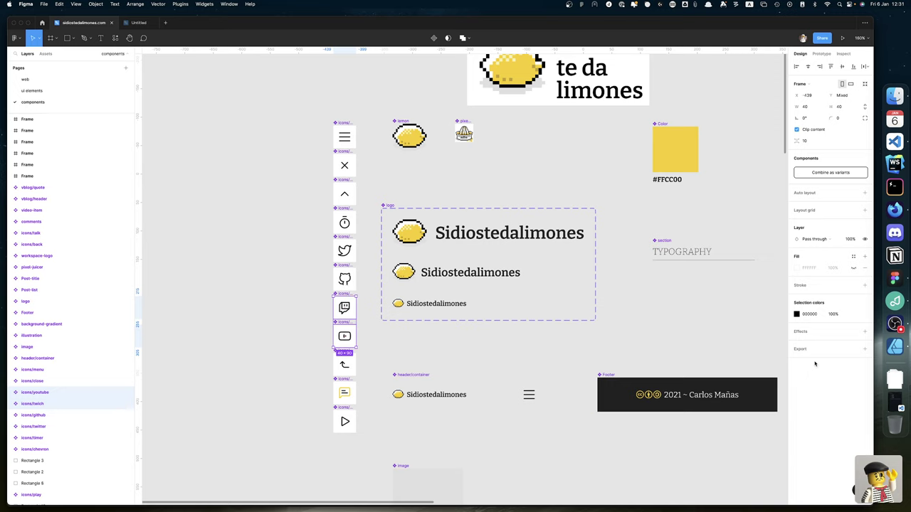
Add an SVG export setting to the two selected components and export them to the Desktop.
click(865, 349)
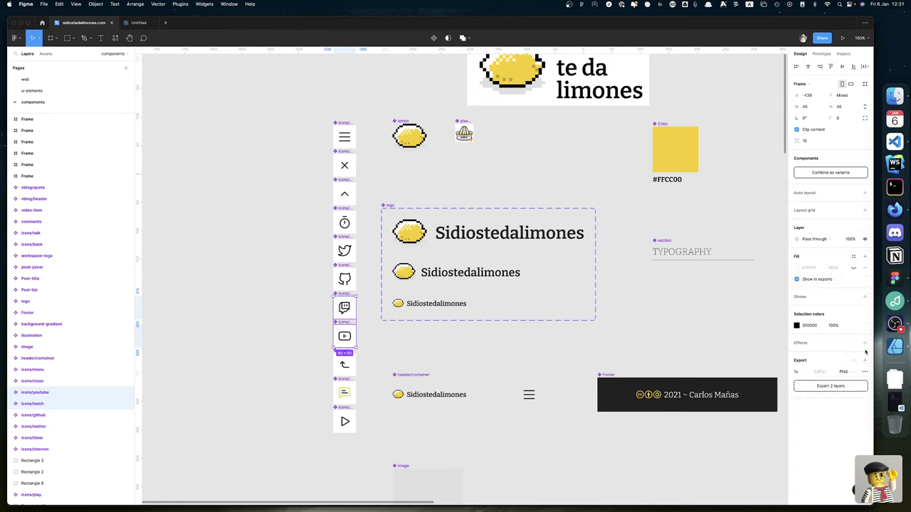
click(851, 373)
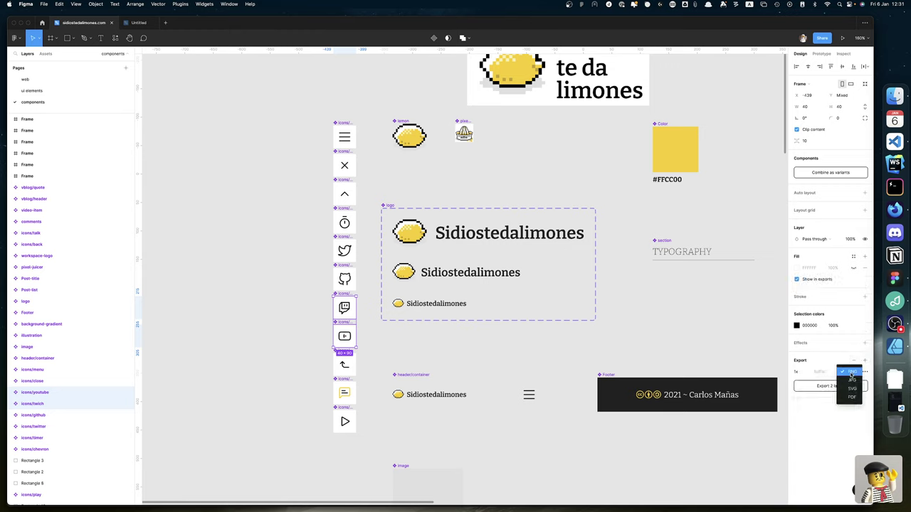
click(852, 388)
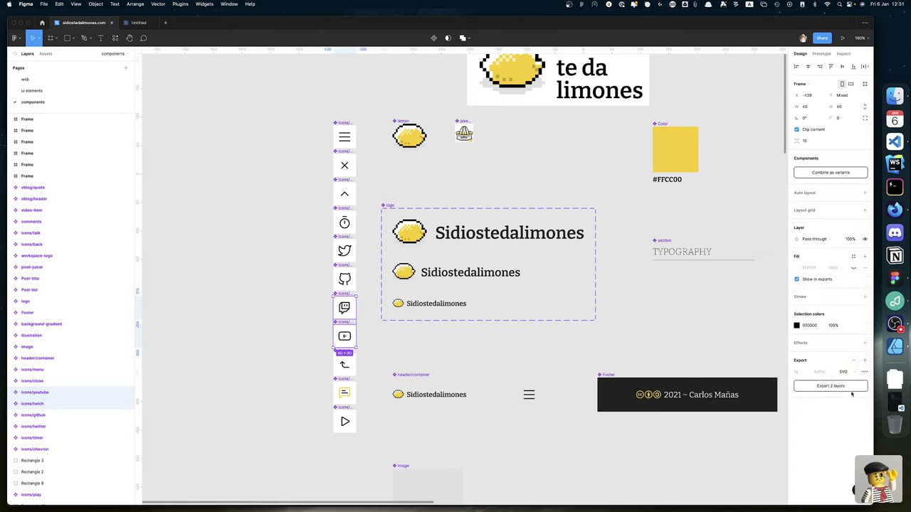
click(830, 387)
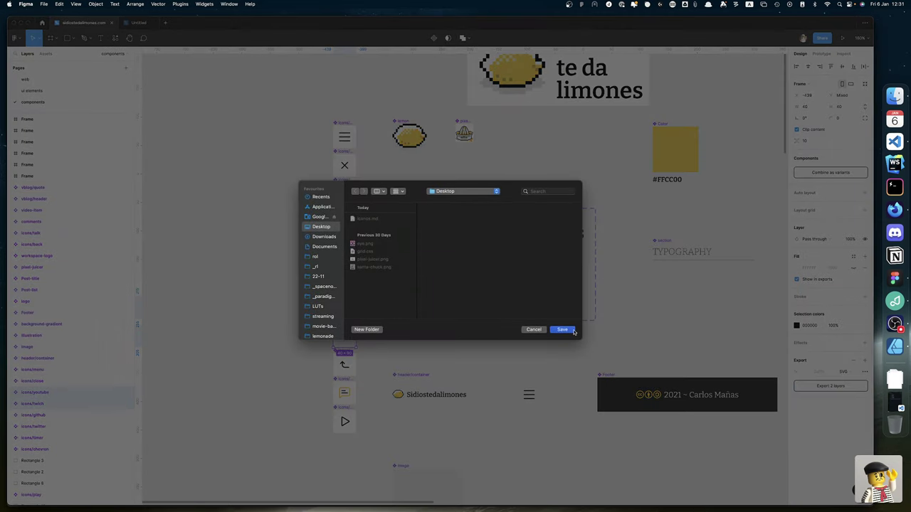
click(574, 331)
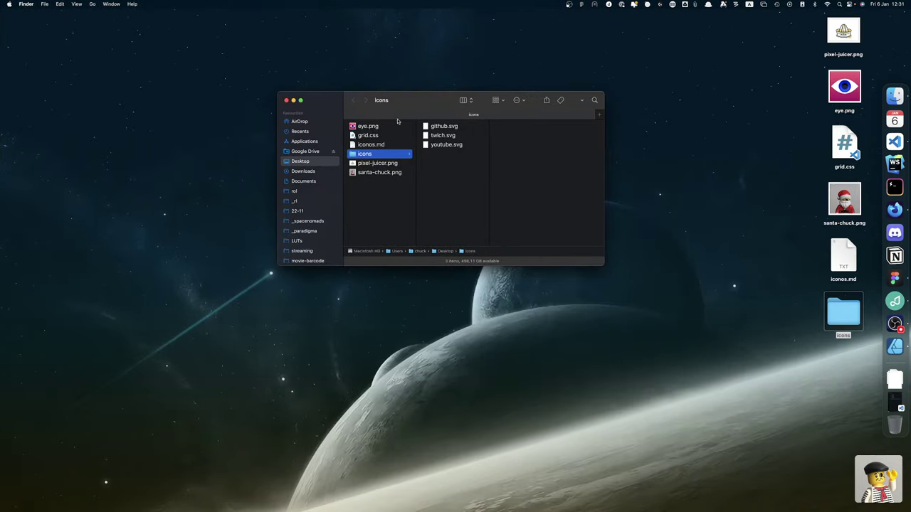
Open the exported twich.svg from the icons folder in Affinity Designer 2.
click(442, 136)
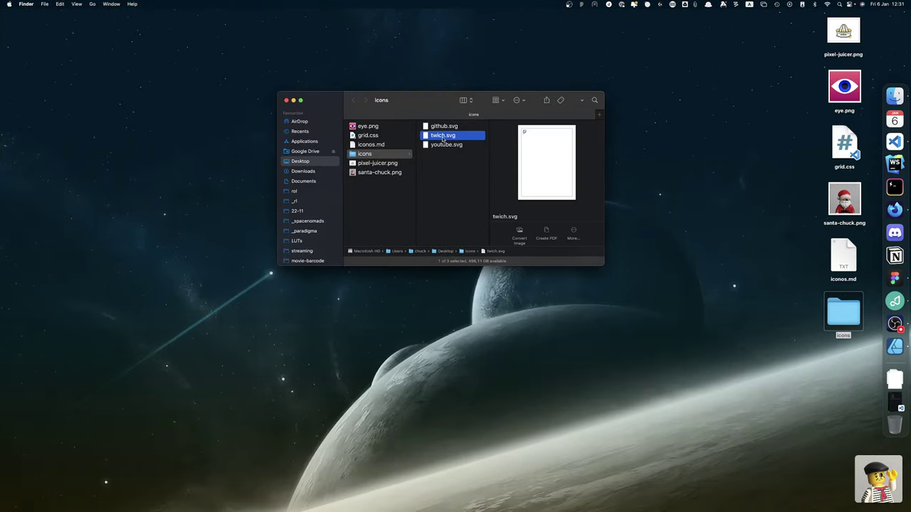
drag(443, 138, 470, 162)
key(ctrl+Right)
key(ctrl+Right)
key(ctrl+Right)
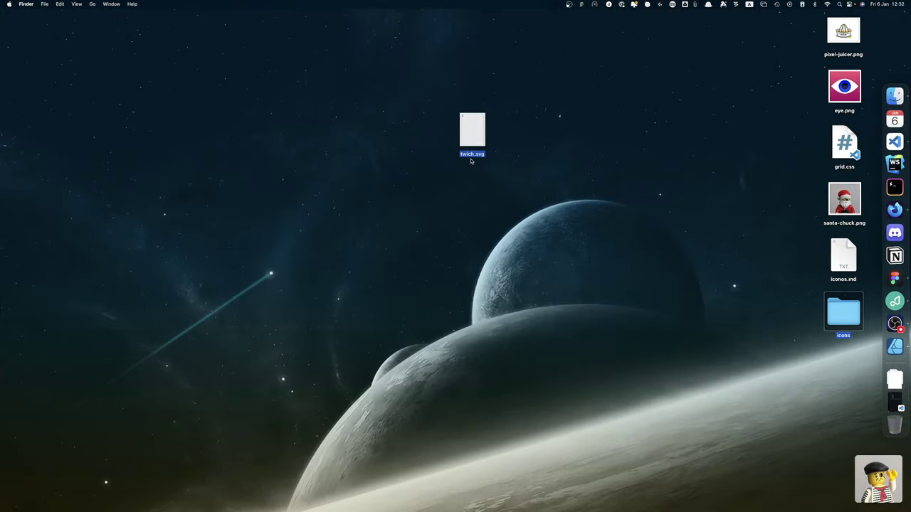
drag(471, 161, 889, 352)
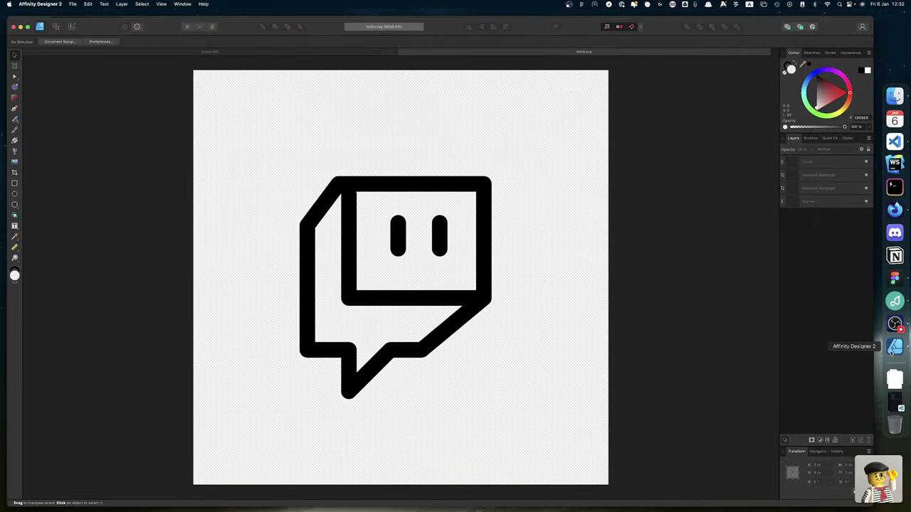
Select all four shapes of the Twitch icon, both outlines and both eyes, and copy them.
click(381, 302)
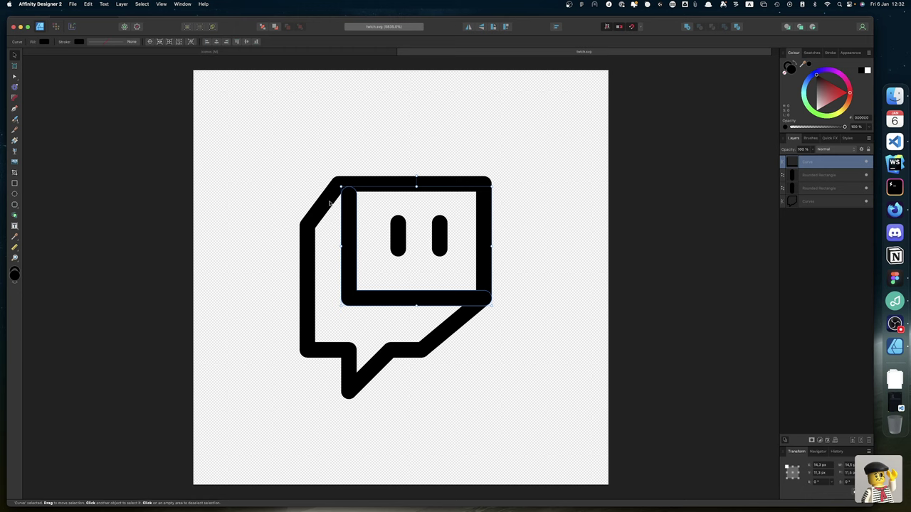
shift+click(402, 244)
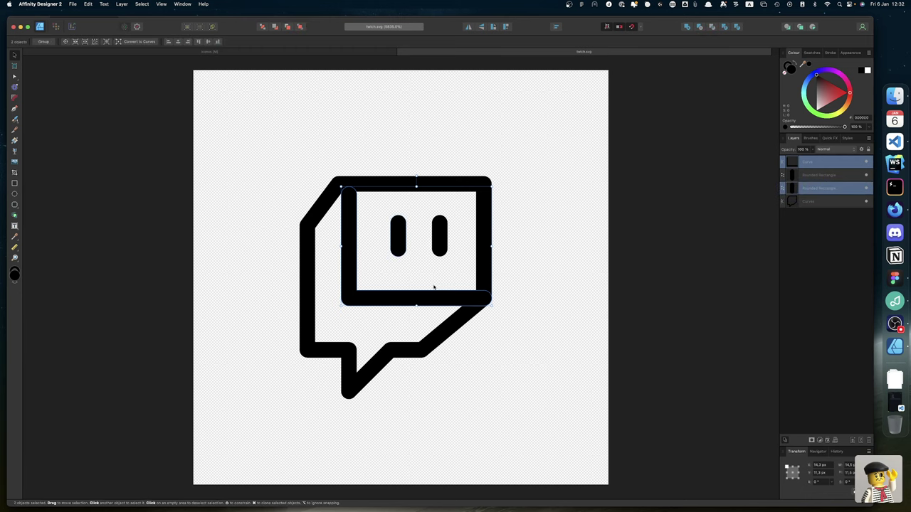
shift+click(443, 249)
shift+click(440, 330)
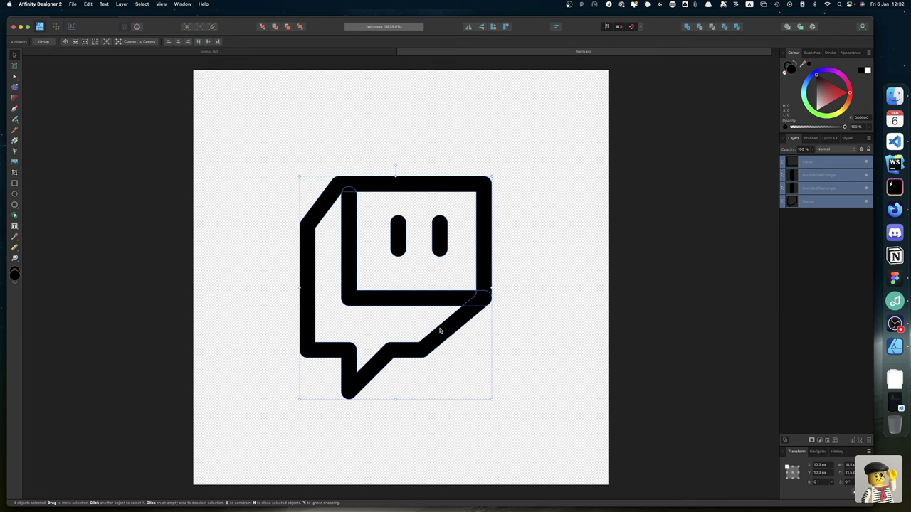
click(439, 330)
Paste the Twitch shapes into the icon/twitch artboard of the iconos document and group them.
click(393, 53)
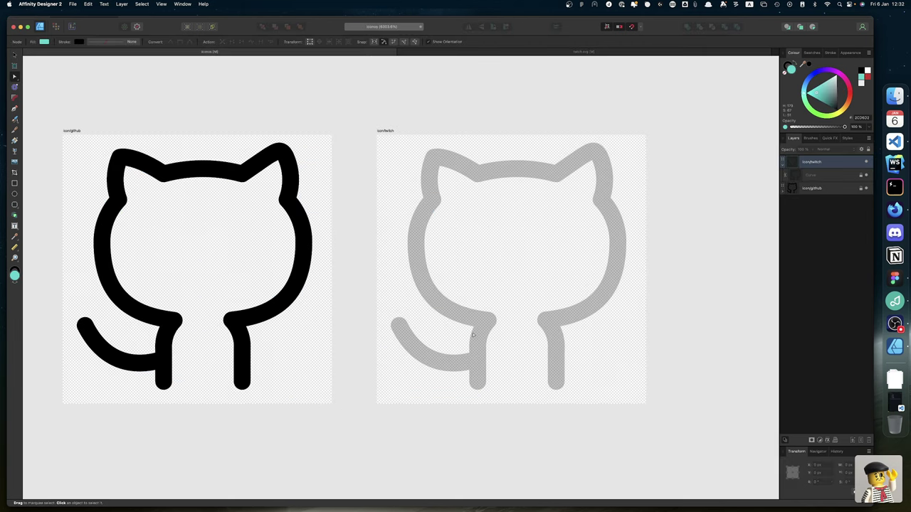
click(385, 130)
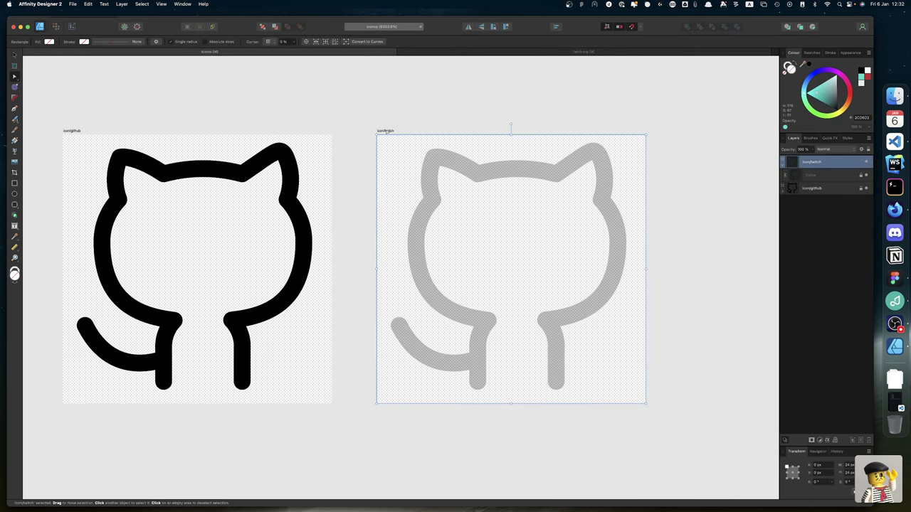
key(super+v)
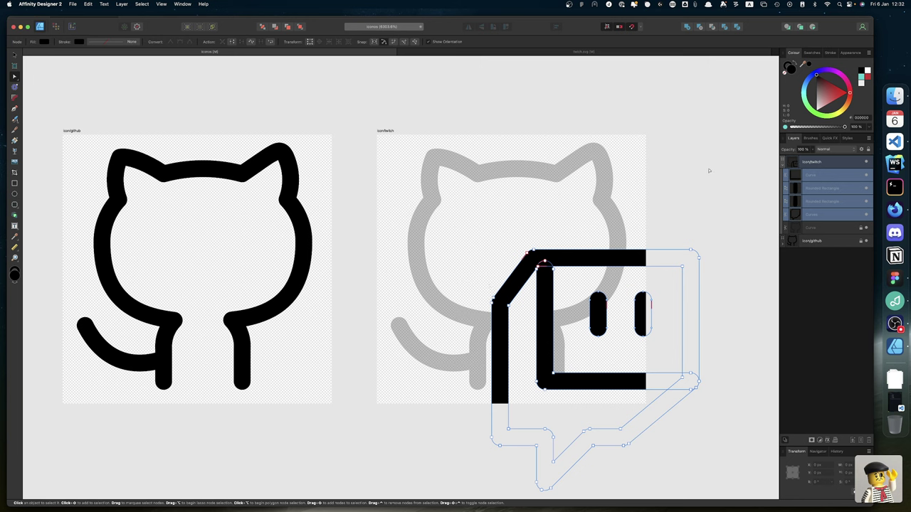
key(super+g)
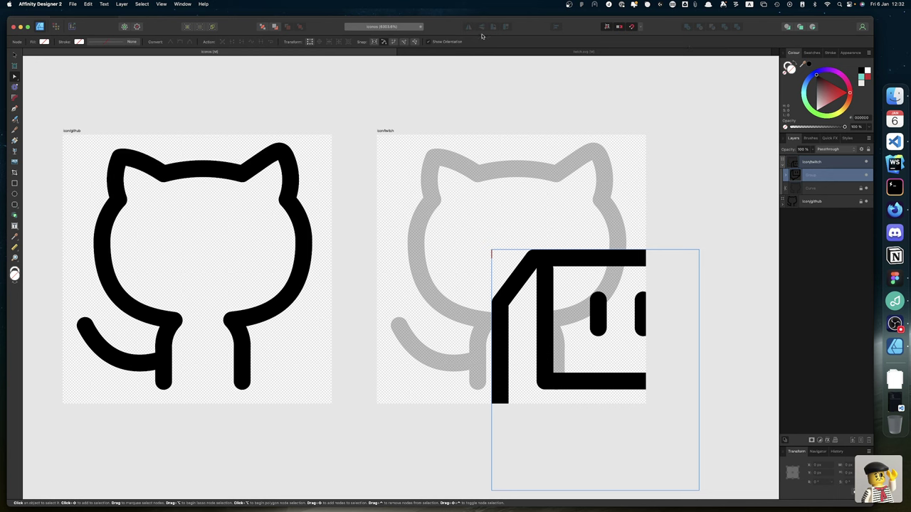
key(v)
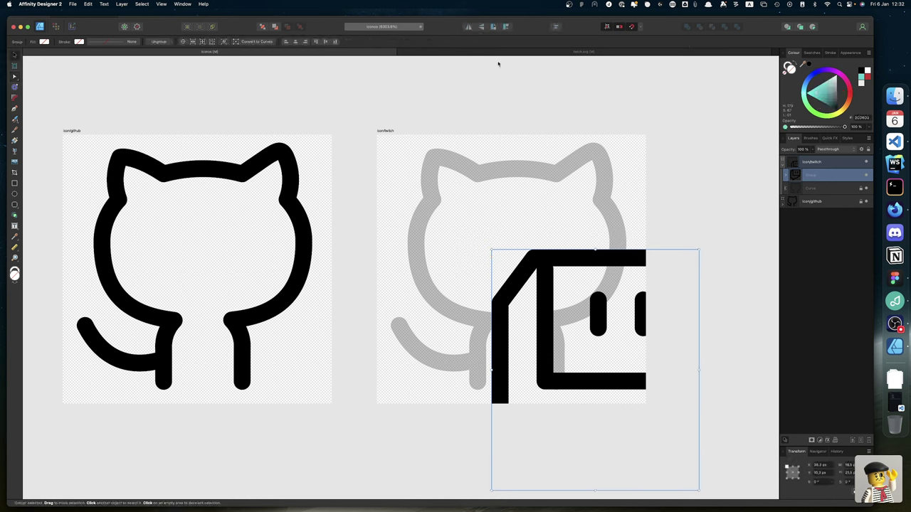
click(556, 26)
click(569, 47)
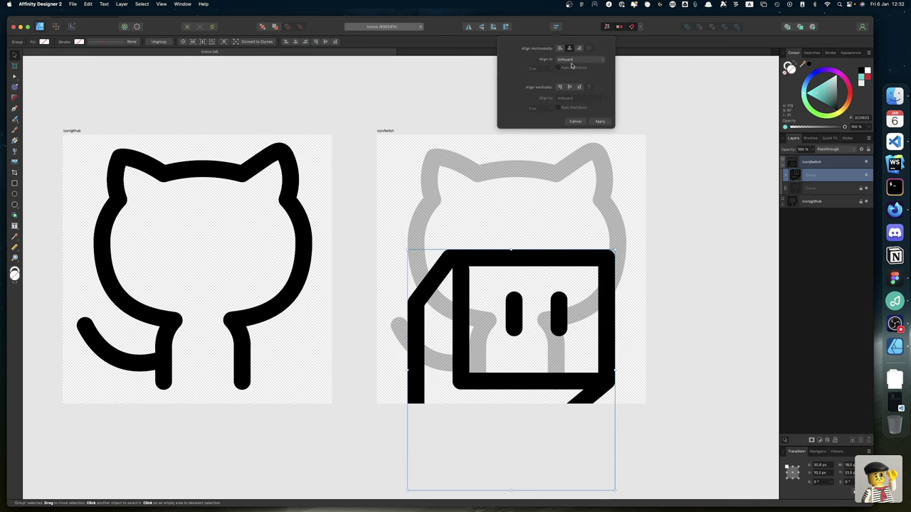
click(569, 86)
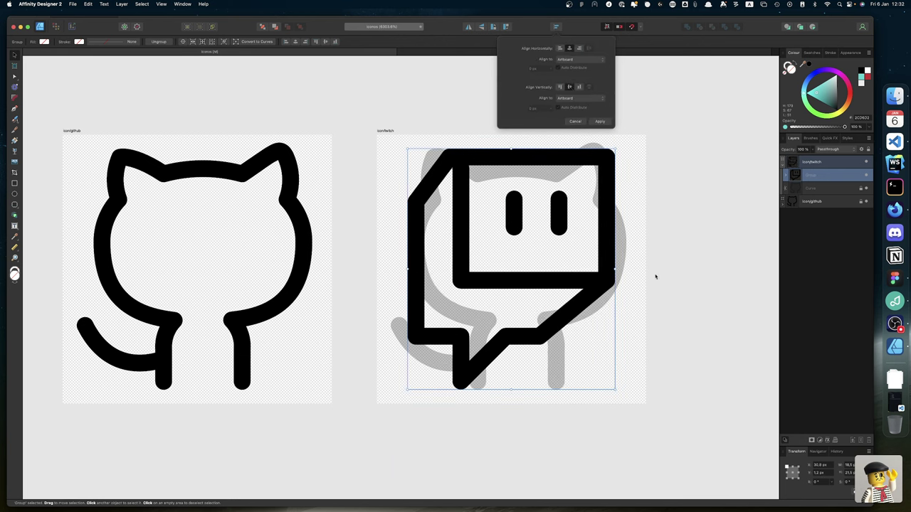
click(577, 122)
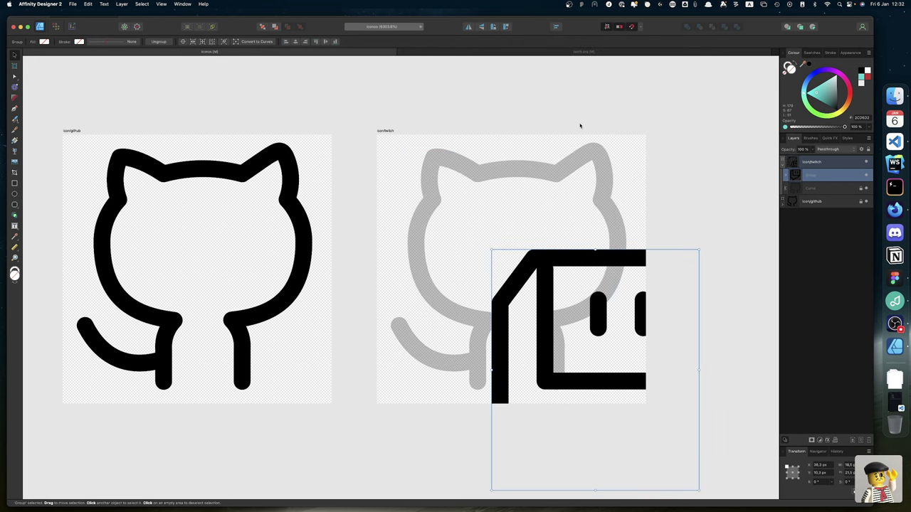
Centre the Twitch group horizontally and vertically on its artboard.
click(558, 28)
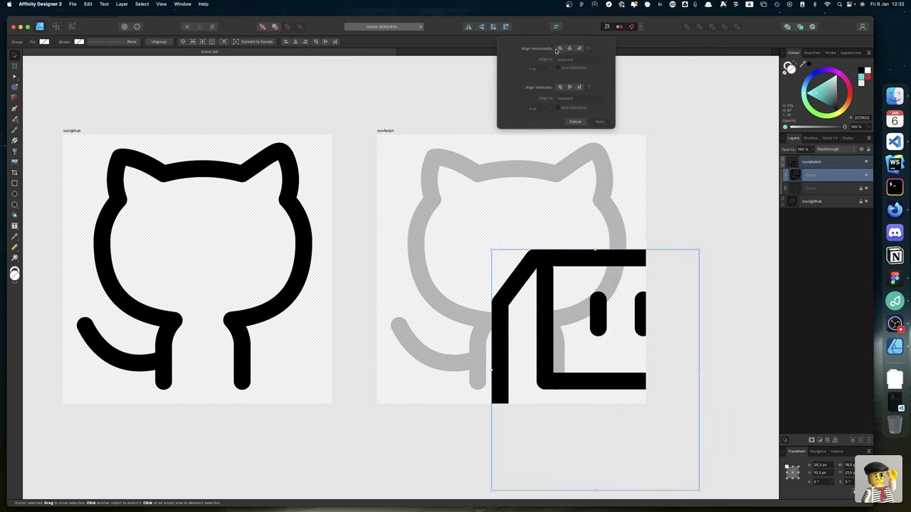
click(570, 48)
click(569, 87)
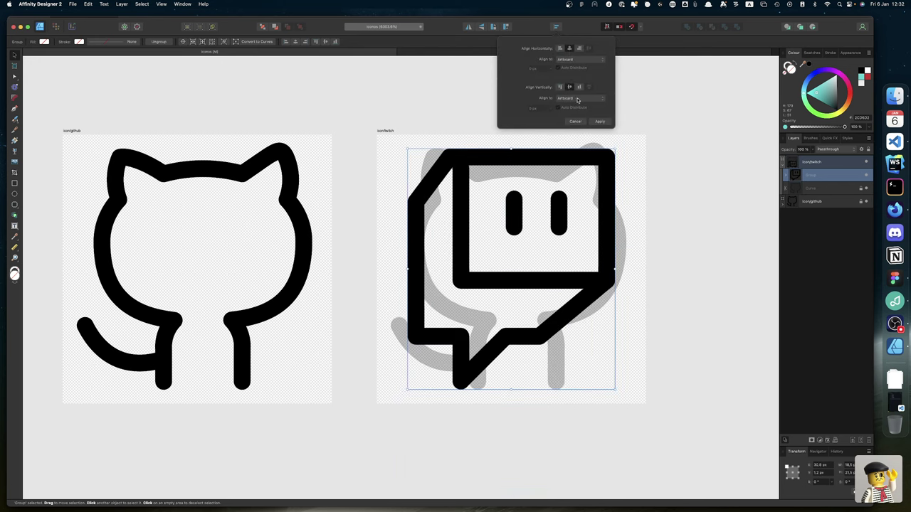
click(600, 122)
click(675, 205)
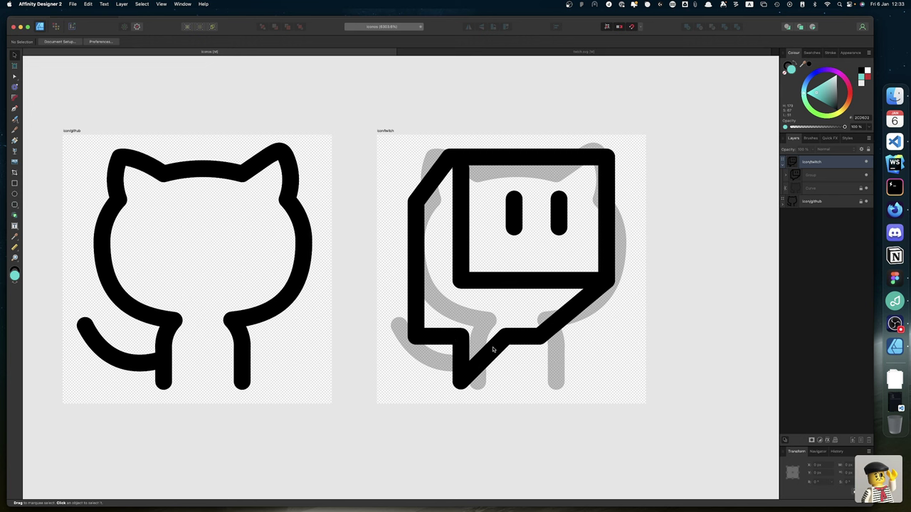
Switch to Firefox, open twitch.tv in a new tab to capture the Twitch logo, and close that tab.
key(super+Tab)
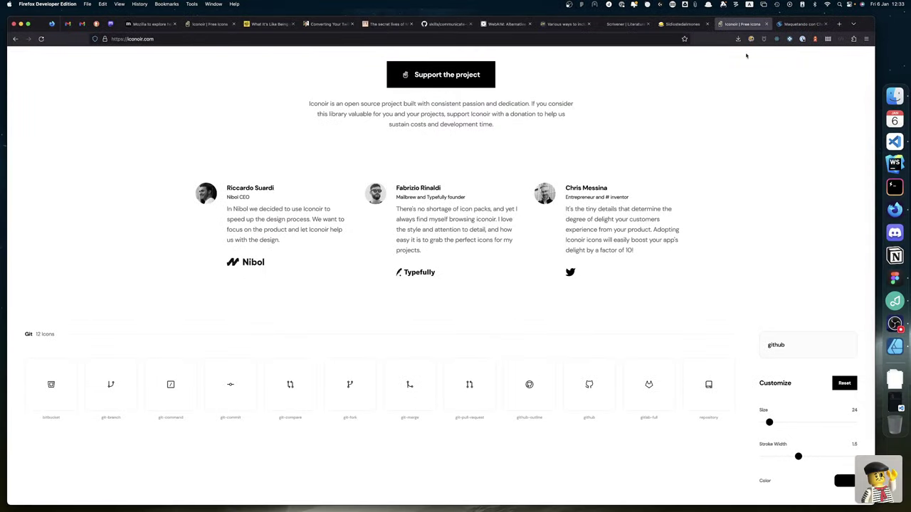
click(840, 24)
text(twitter.com/)
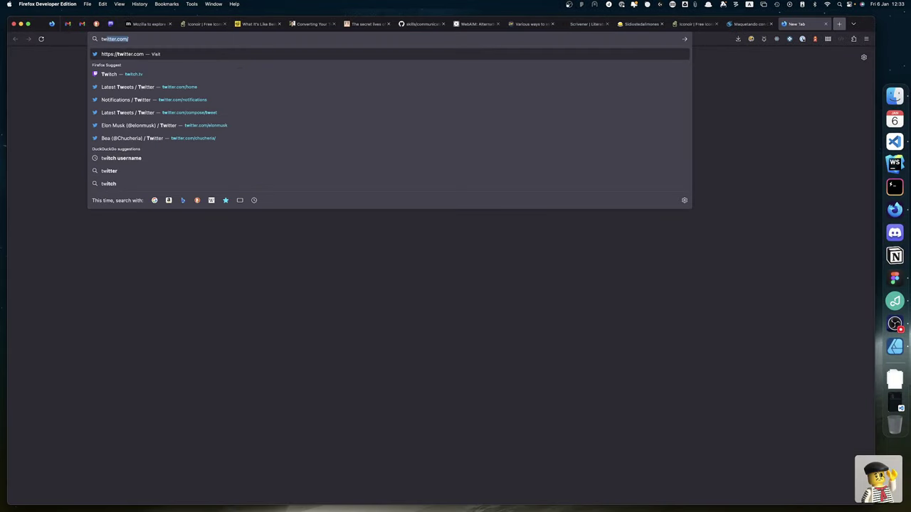
key(Down)
key(Return)
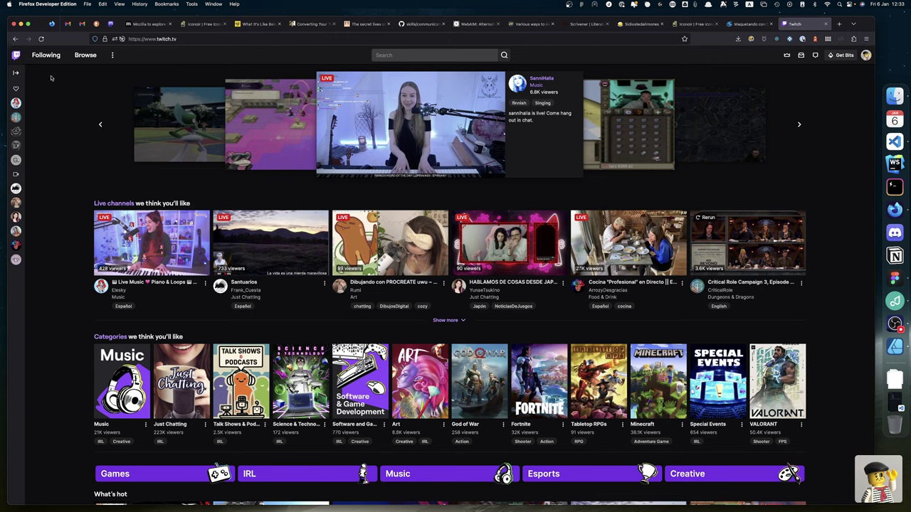
click(826, 24)
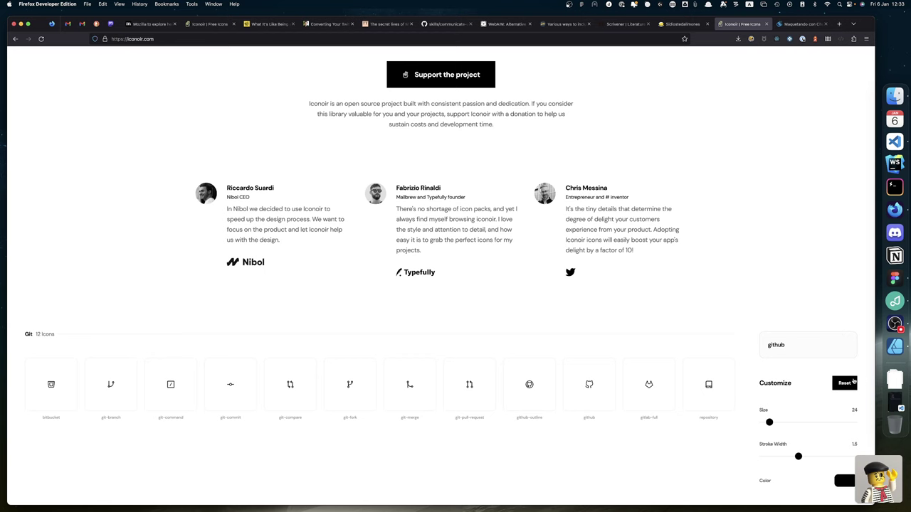
Switch back to Affinity Designer 2 and paste the captured Twitch logo image into the icon/twitch artboard.
click(894, 347)
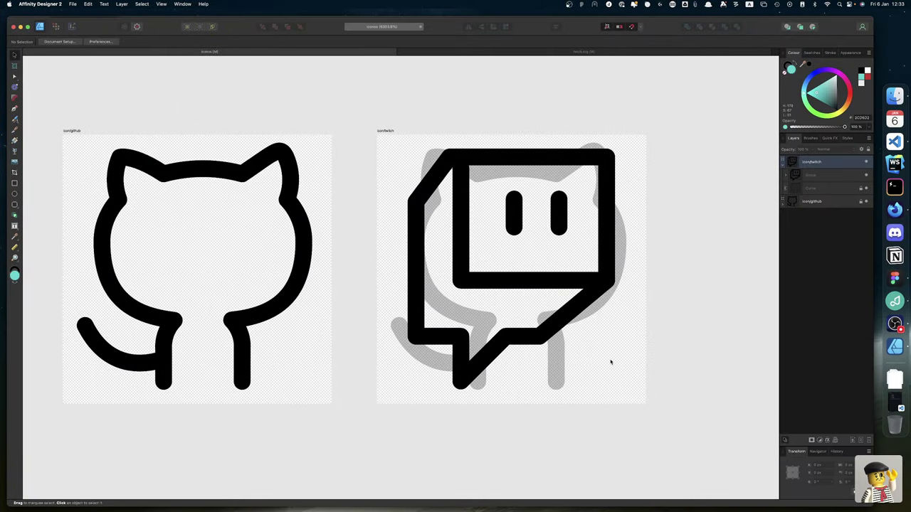
key(super+v)
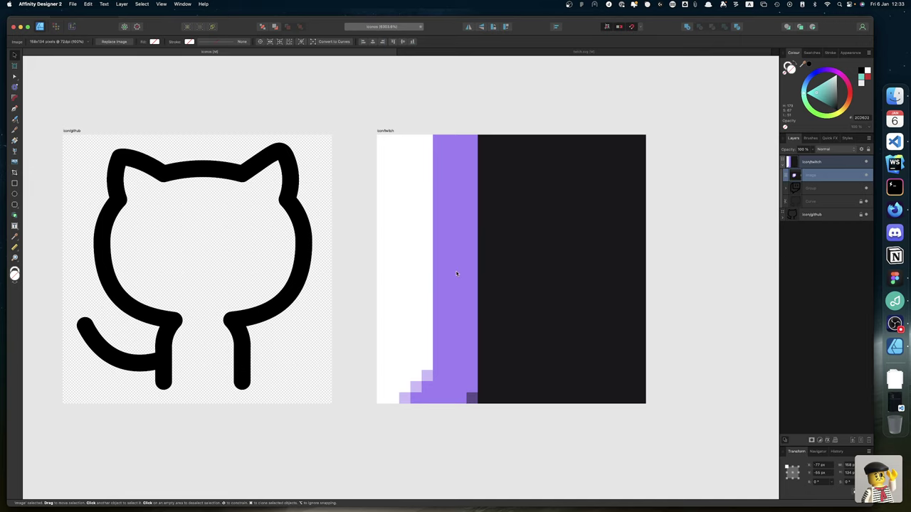
scroll(457, 274, down, 5)
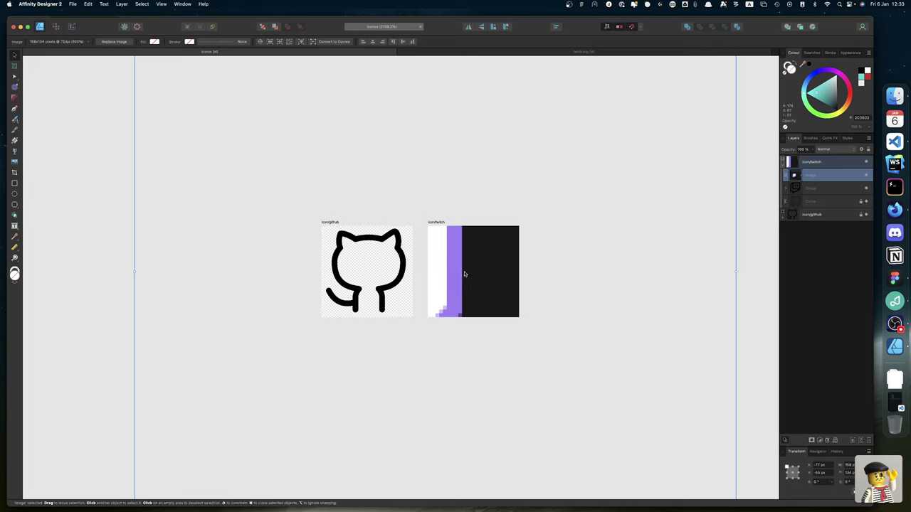
scroll(464, 274, down, 5)
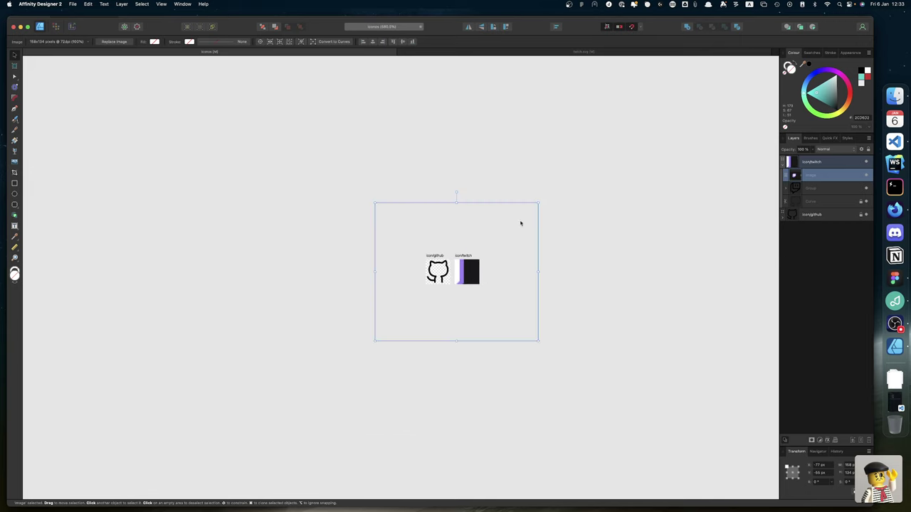
Shrink the pasted logo image to roughly the artboard's height and reduce its opacity to about 50%.
drag(538, 203, 463, 276)
key(6)
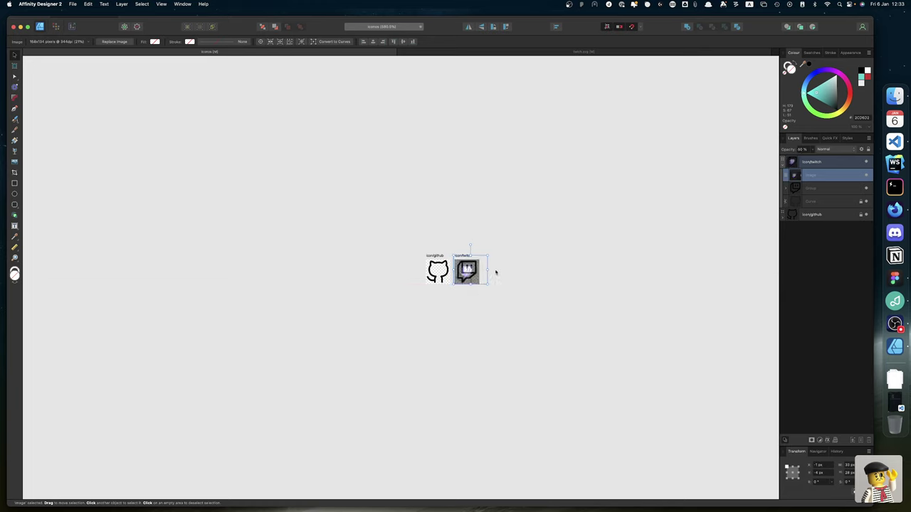
scroll(496, 273, up, 8)
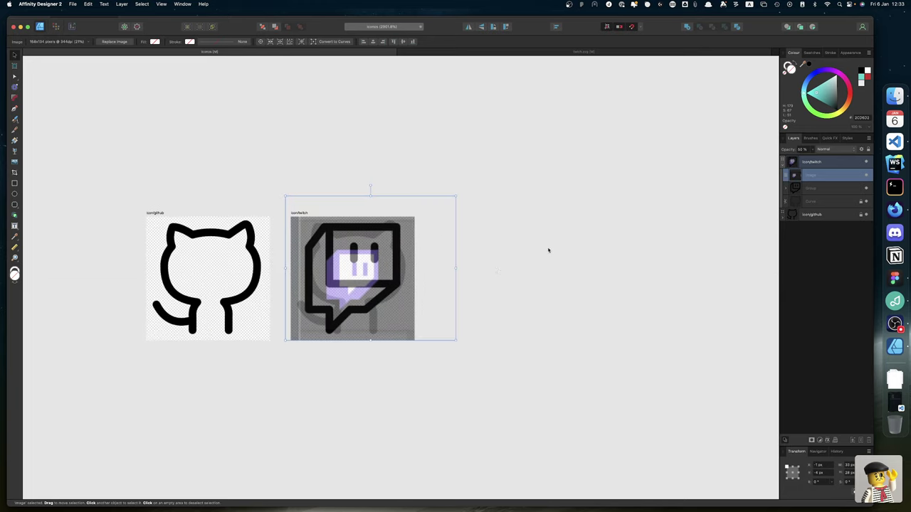
Resize the logo image from its corners to about 60 px wide so the logo overlaps the Twitch icon.
drag(457, 197, 496, 162)
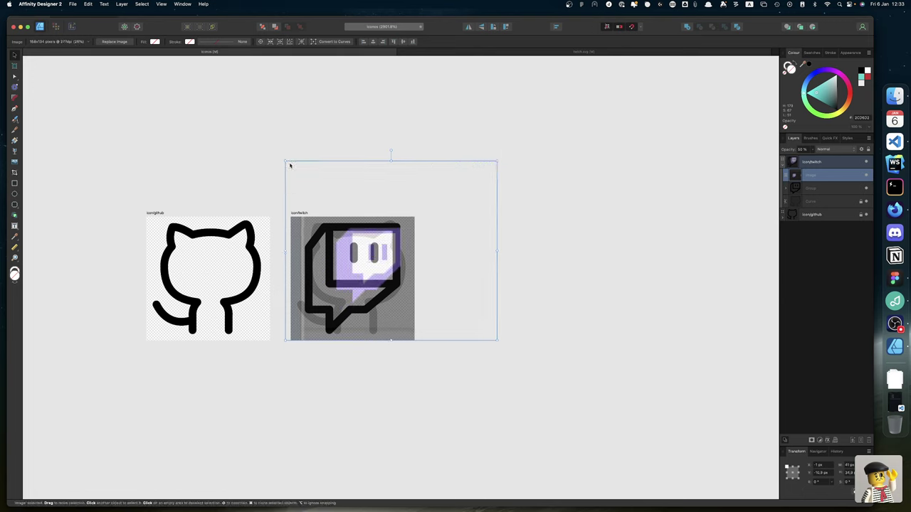
drag(283, 159, 276, 152)
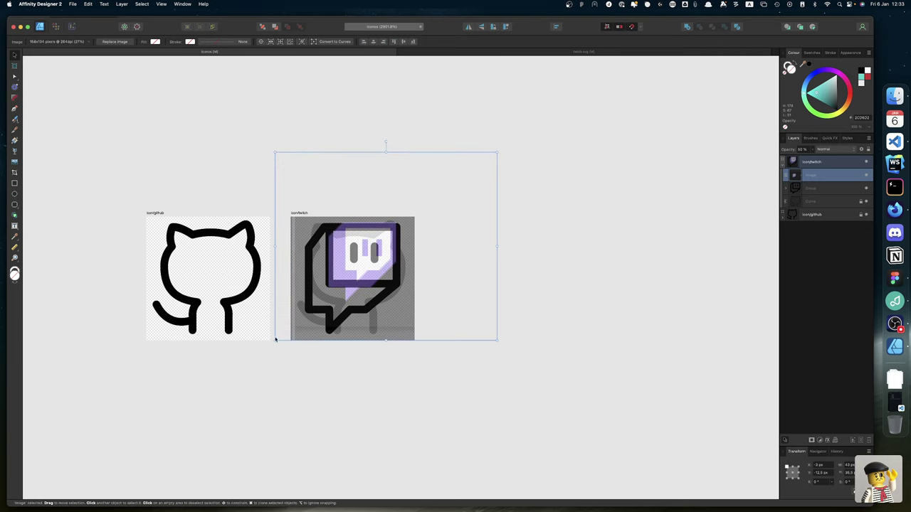
drag(275, 341, 236, 401)
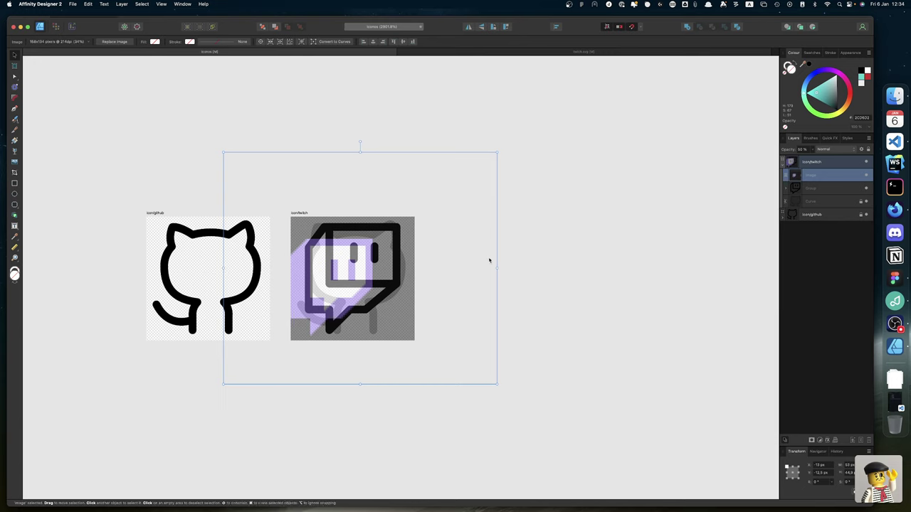
drag(497, 151, 519, 140)
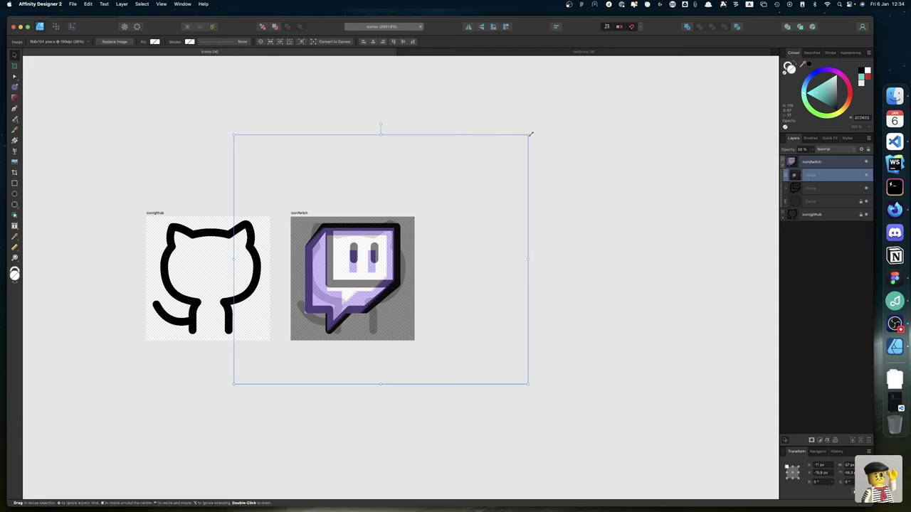
drag(530, 134, 539, 127)
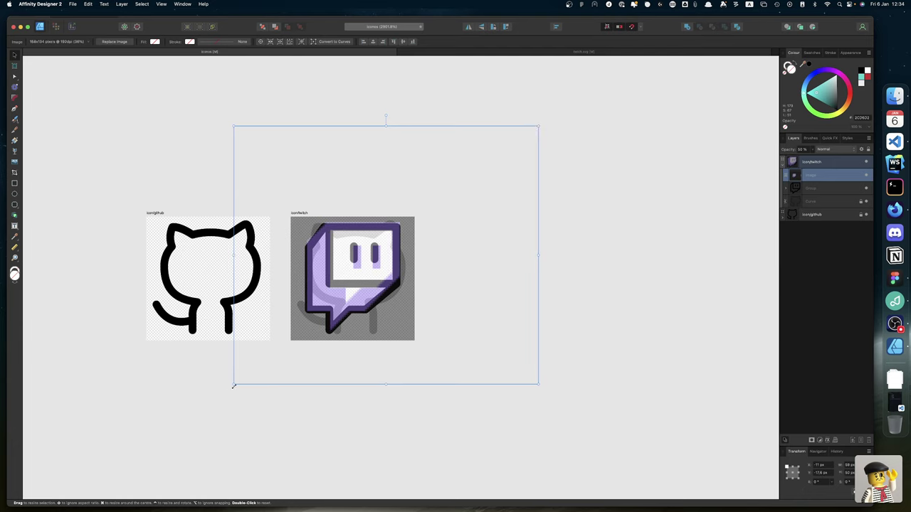
drag(234, 386, 228, 390)
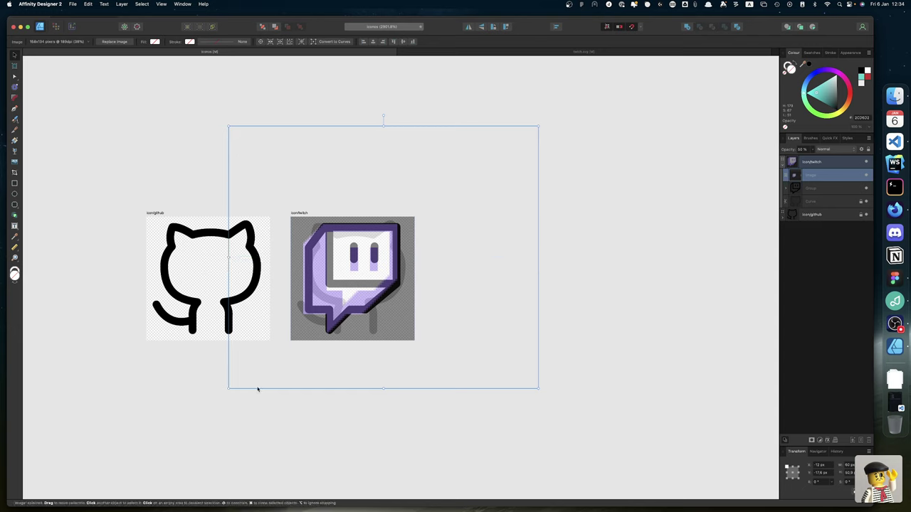
Try nudging the logo image to the right and downwards against the Twitch icon, moving it back each time.
key(shift+Right)
key(Right)
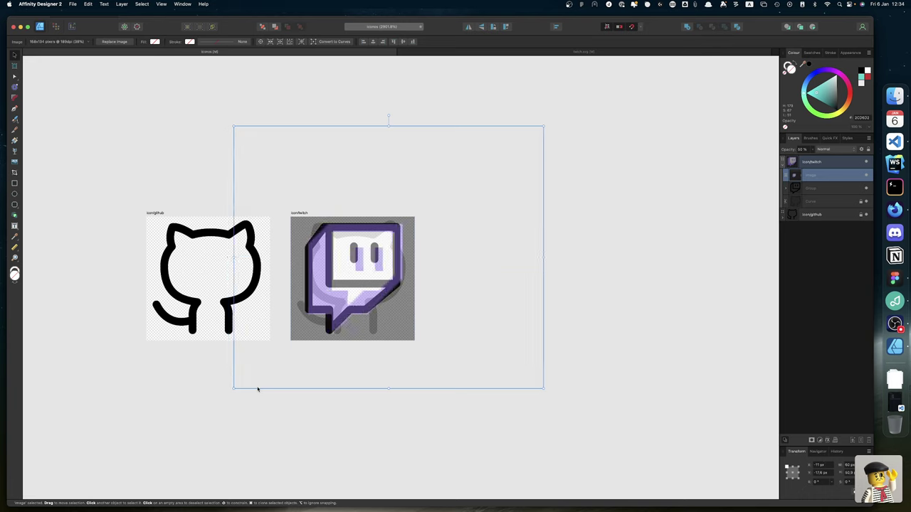
key(Left)
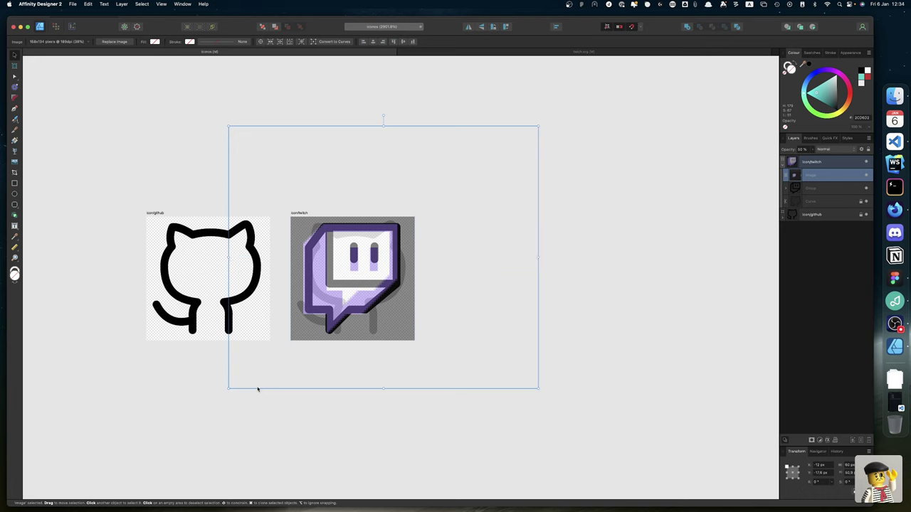
scroll(257, 389, up, 5)
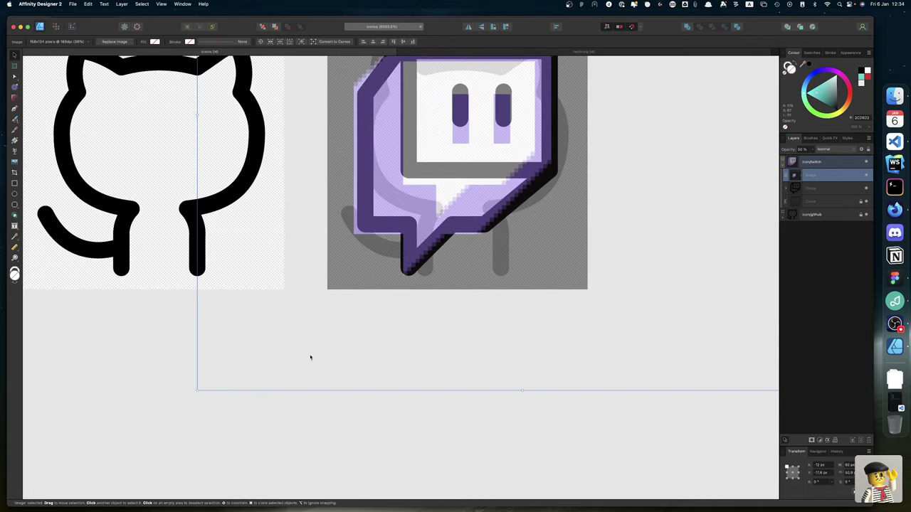
scroll(309, 358, right, 3)
scroll(390, 313, right, 3)
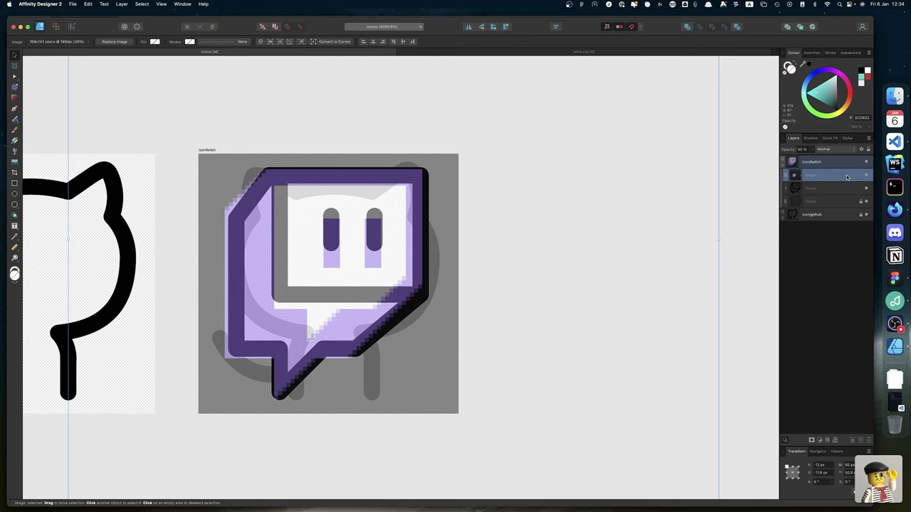
key(Down)
key(Down)
key(Down)
key(Down)
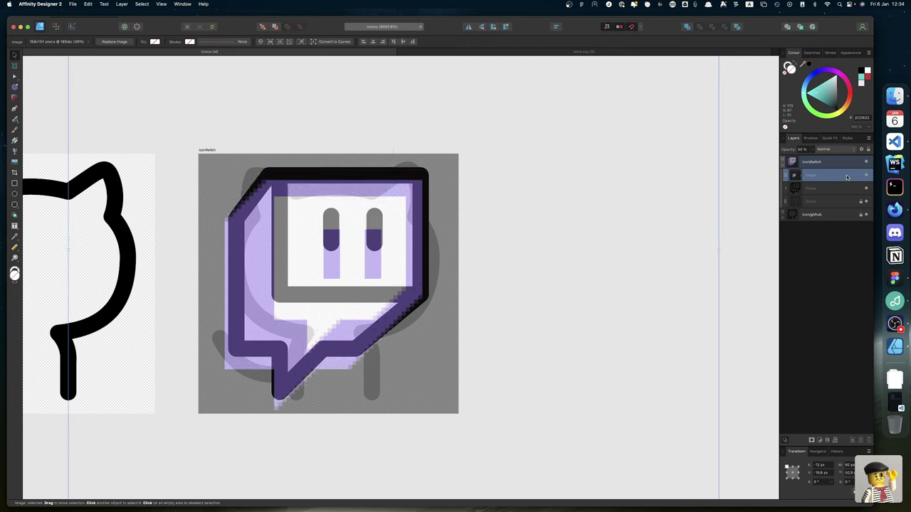
key(Up)
key(Up)
key(Up)
key(Up)
key(Right)
key(Right)
key(Right)
key(Right)
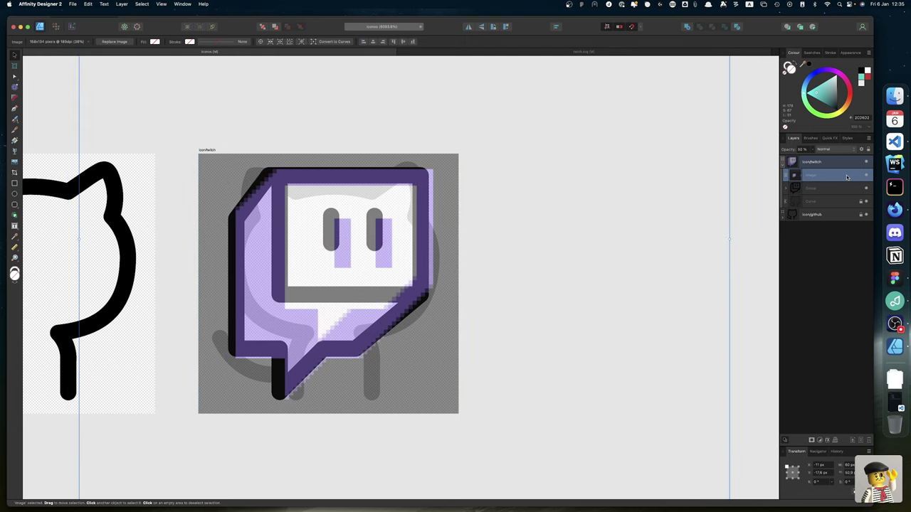
key(Left)
key(Left)
key(Left)
key(Left)
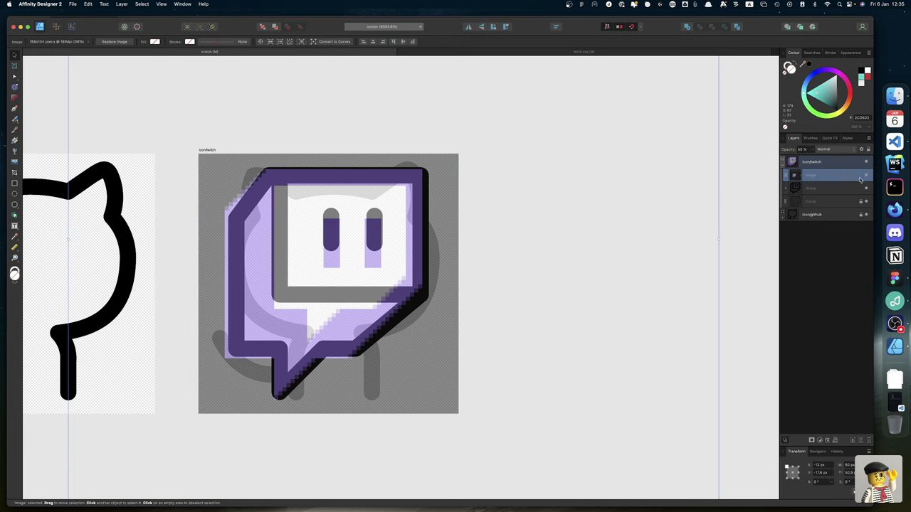
Lock the logo image and place it beneath the Twitch group in the layer order.
right_click(845, 178)
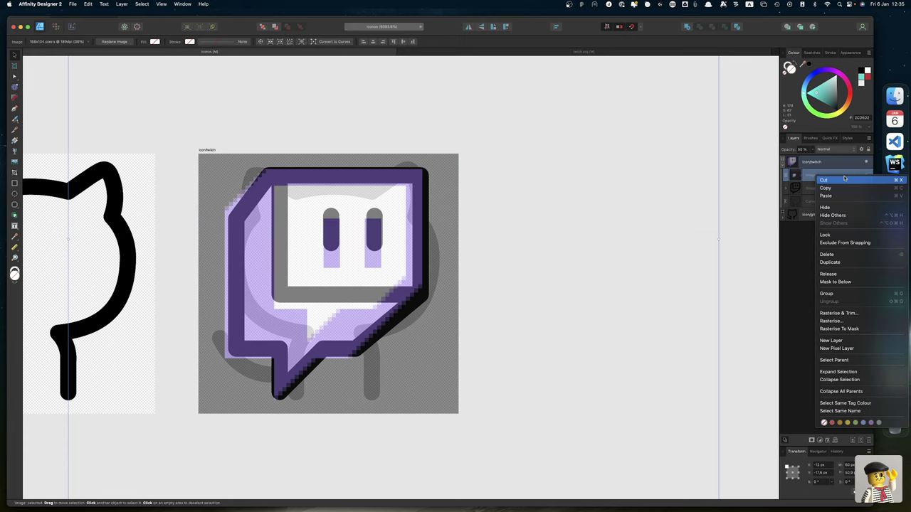
click(836, 235)
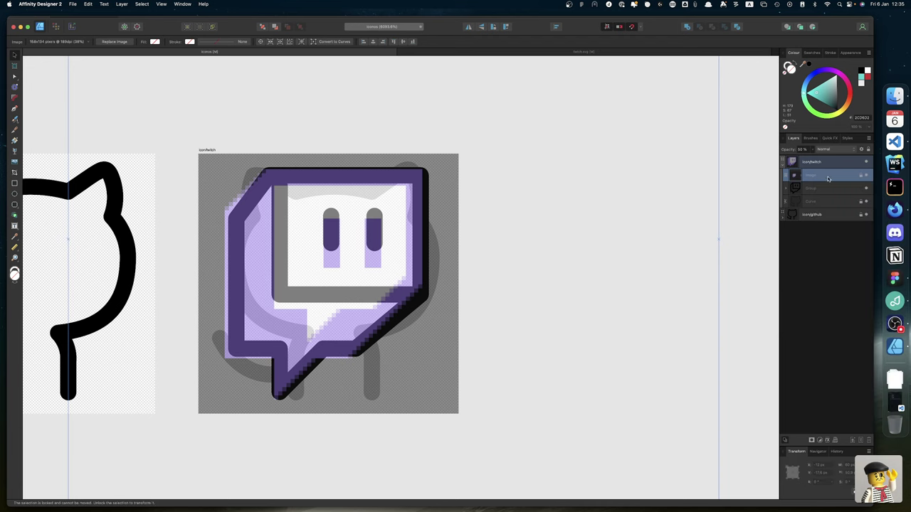
drag(830, 184, 830, 196)
Give the Twitch group a red fill and lower the fill opacity to about 17%.
click(828, 178)
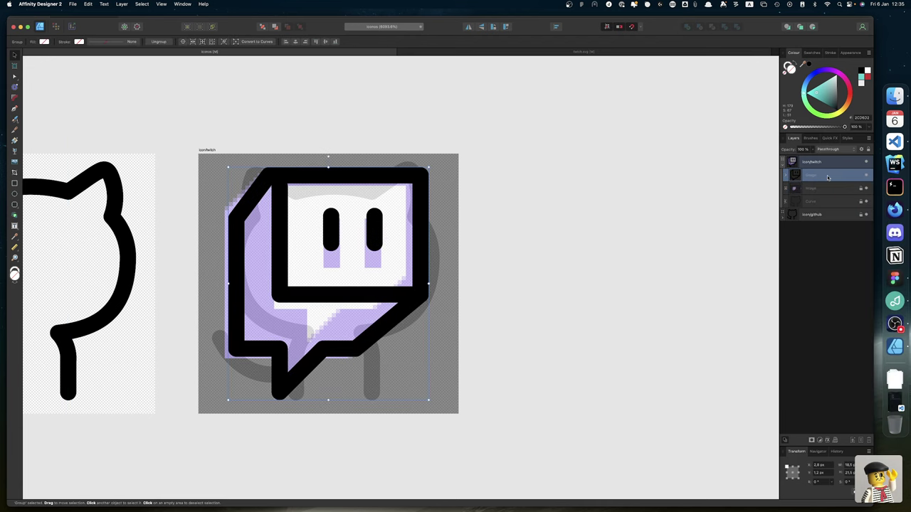
click(851, 93)
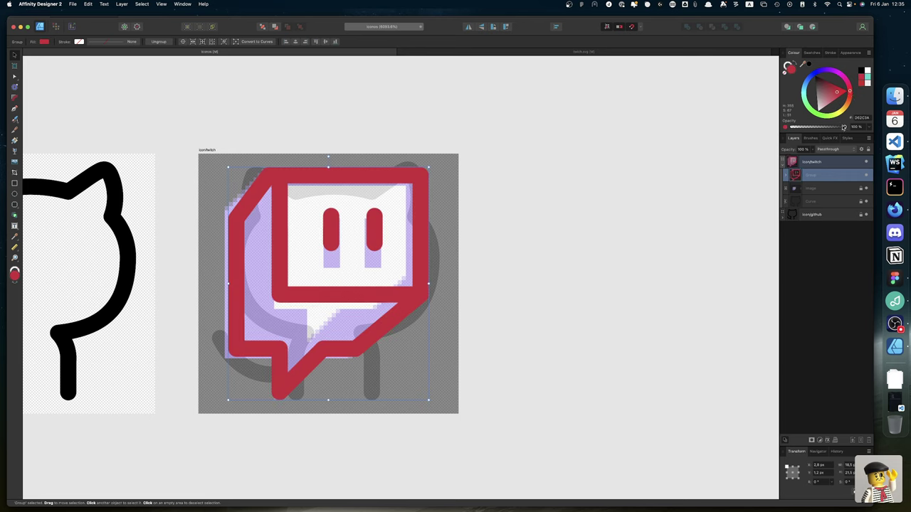
drag(845, 127, 800, 128)
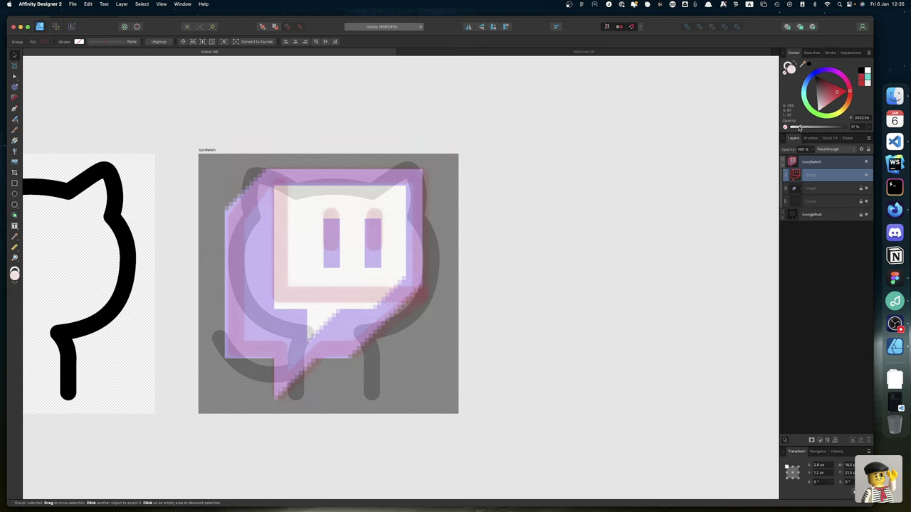
Lock the faded red Twitch group in the icon/twitch artboard and clear the selection.
right_click(845, 176)
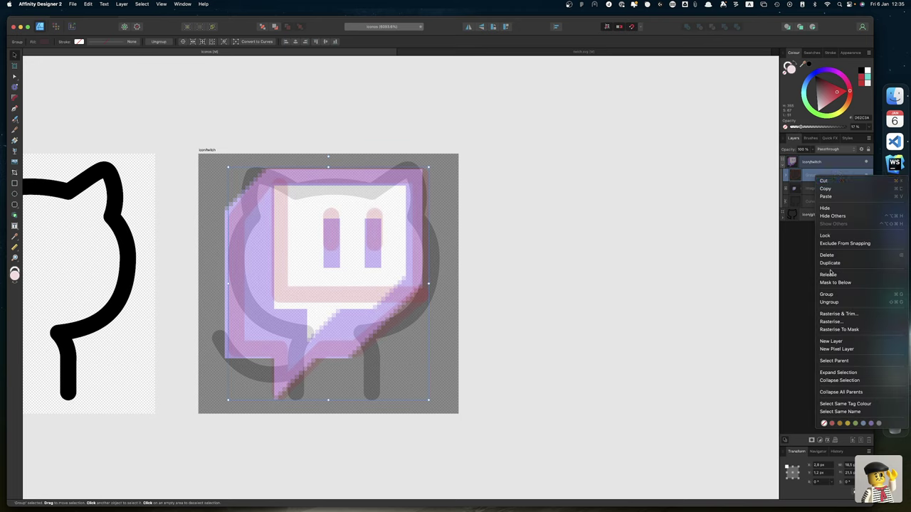
click(825, 235)
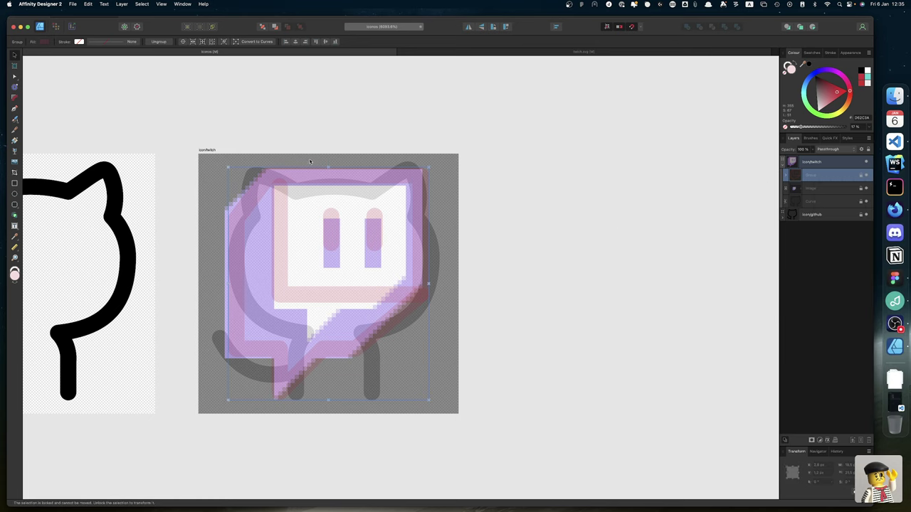
click(270, 128)
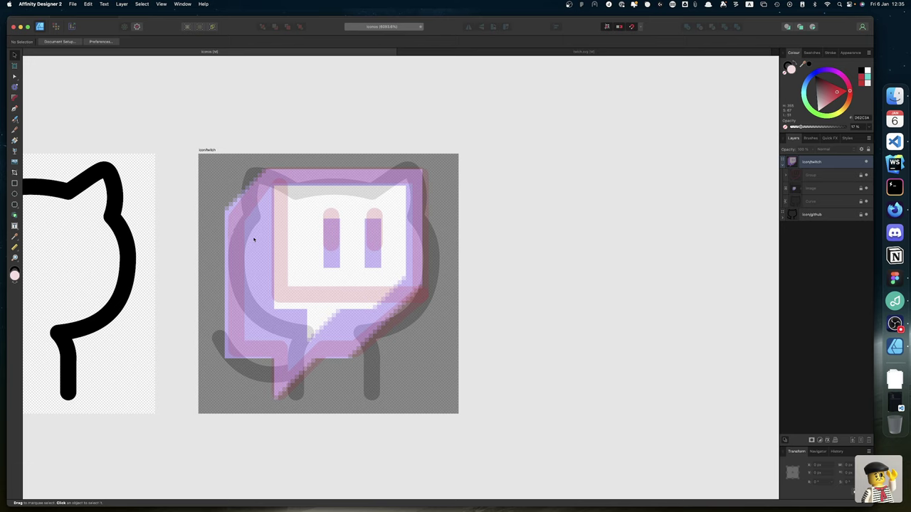
Activate the Pen tool and review the snapping options.
key(p)
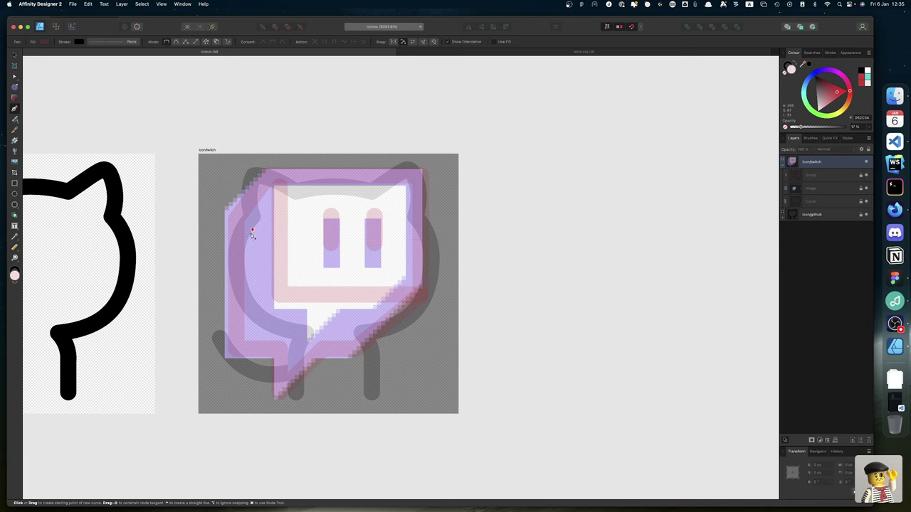
click(641, 27)
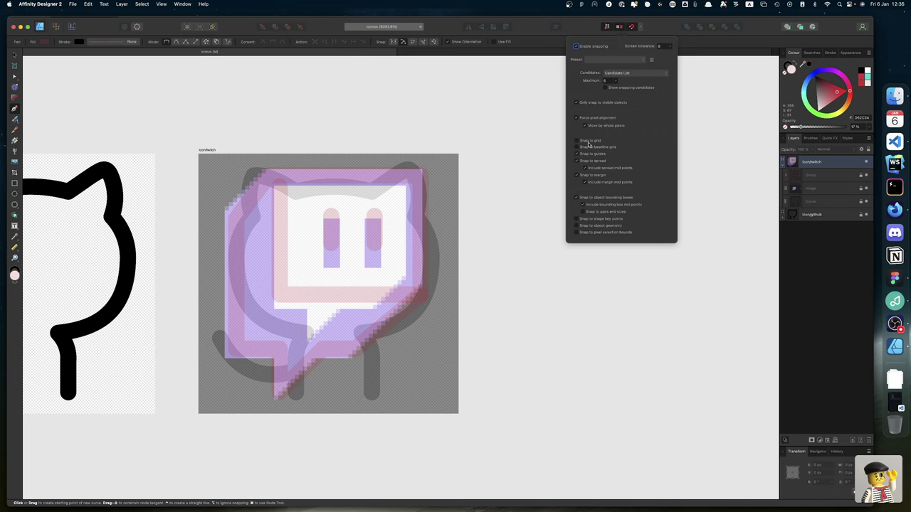
click(633, 29)
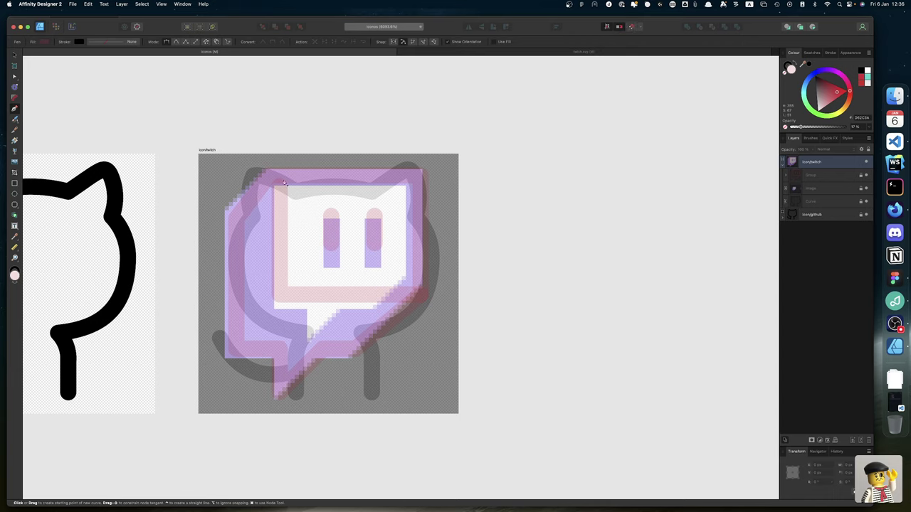
click(230, 219)
click(244, 220)
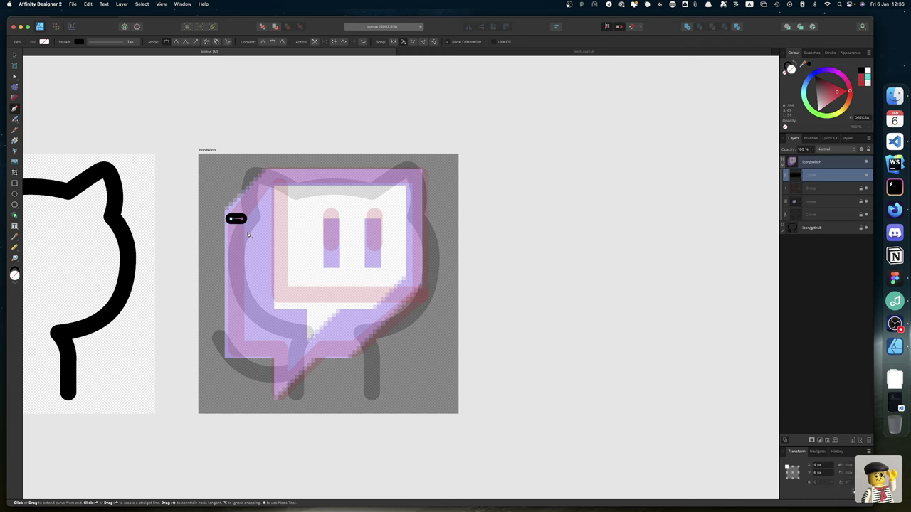
key(super+z)
key(super+shift+z)
key(super+z)
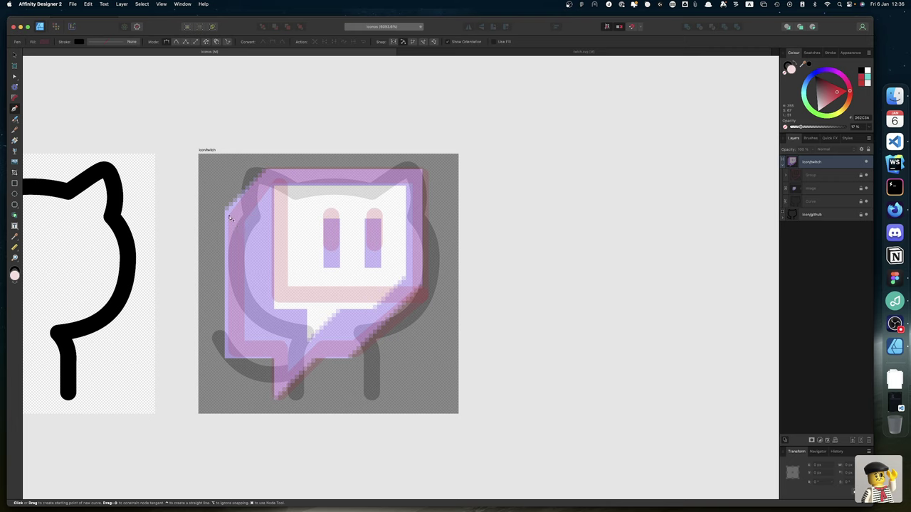
Draw a closed six-point Pen outline over the Twitch logo, about 17 × 16 px, with its upper-left and lower-right corners cut diagonally.
click(230, 219)
click(231, 354)
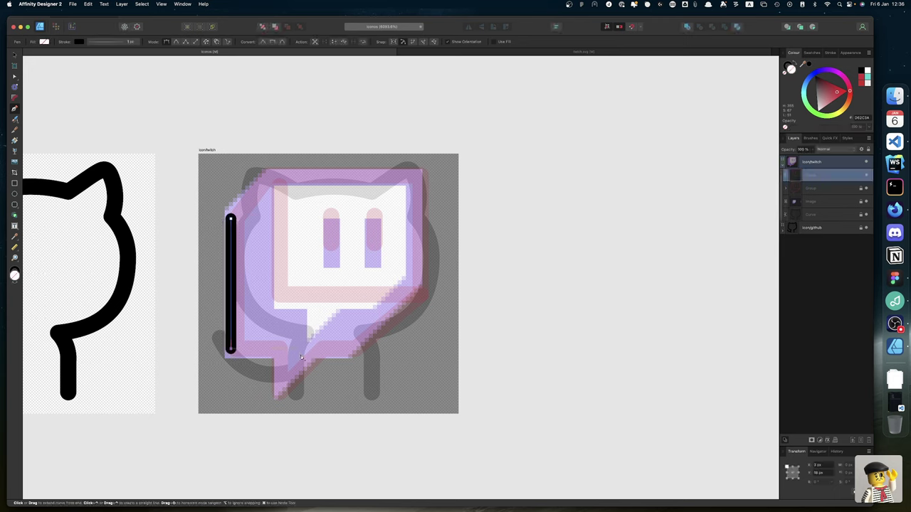
click(351, 350)
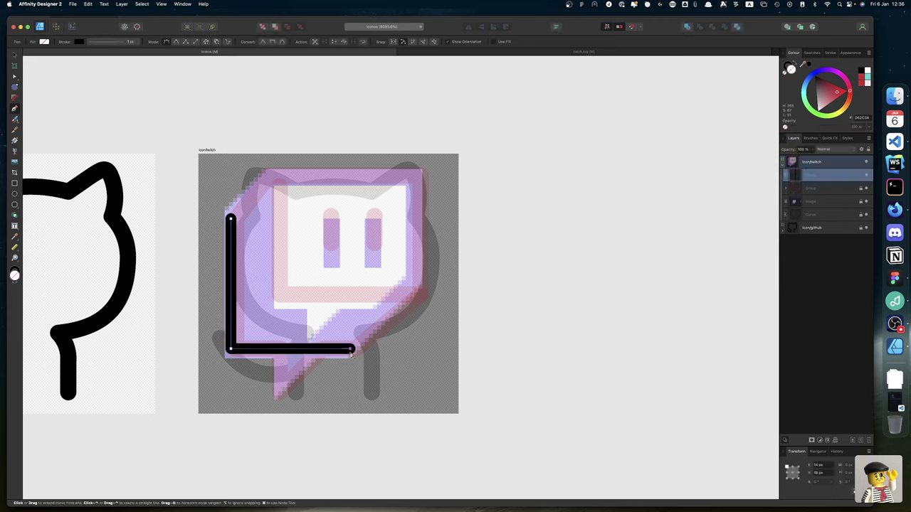
click(415, 284)
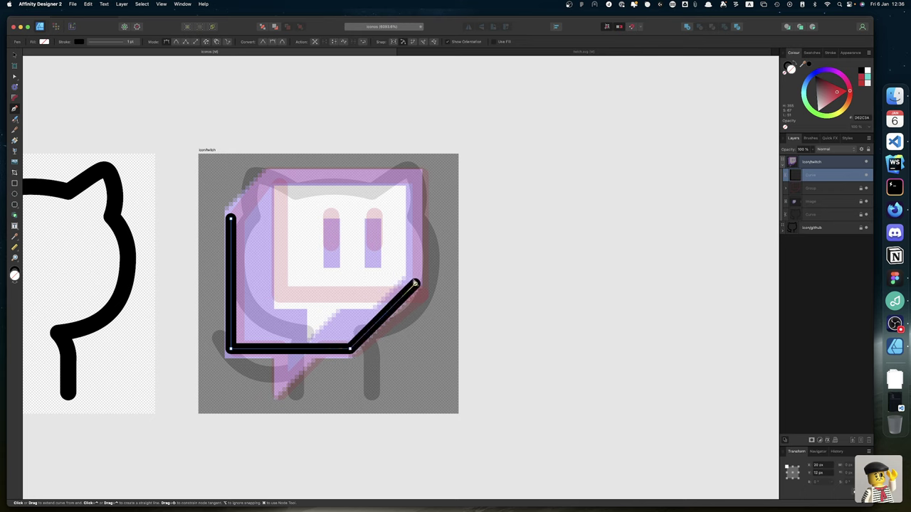
click(416, 176)
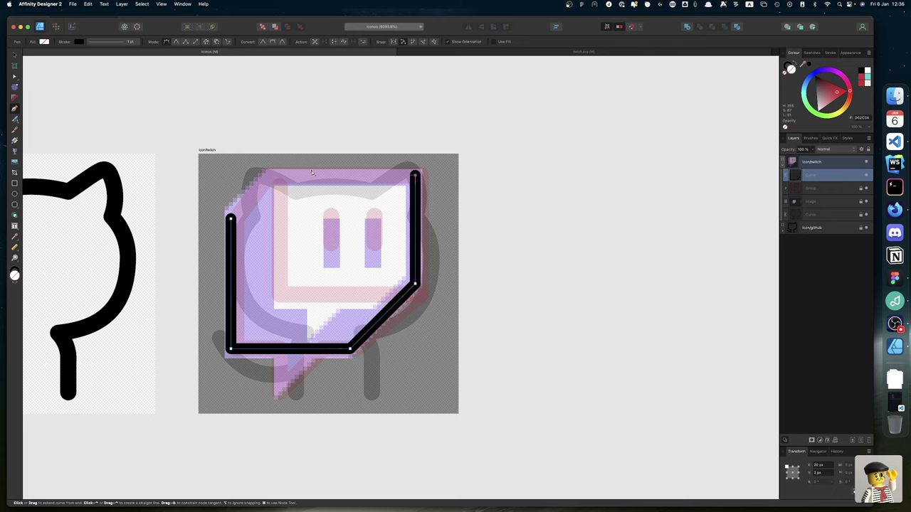
click(274, 175)
click(231, 219)
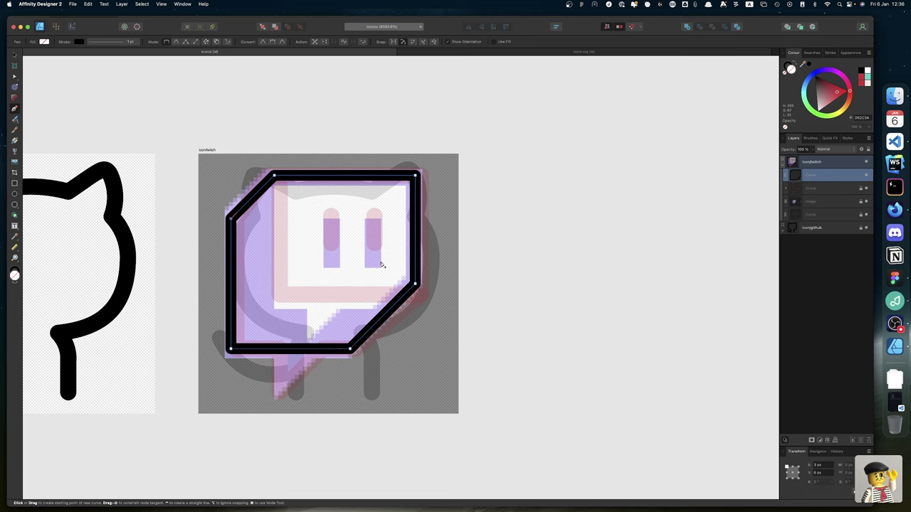
Try nudging the outline's node at the left end of the top edge 1 px to the left, and move it back.
key(a)
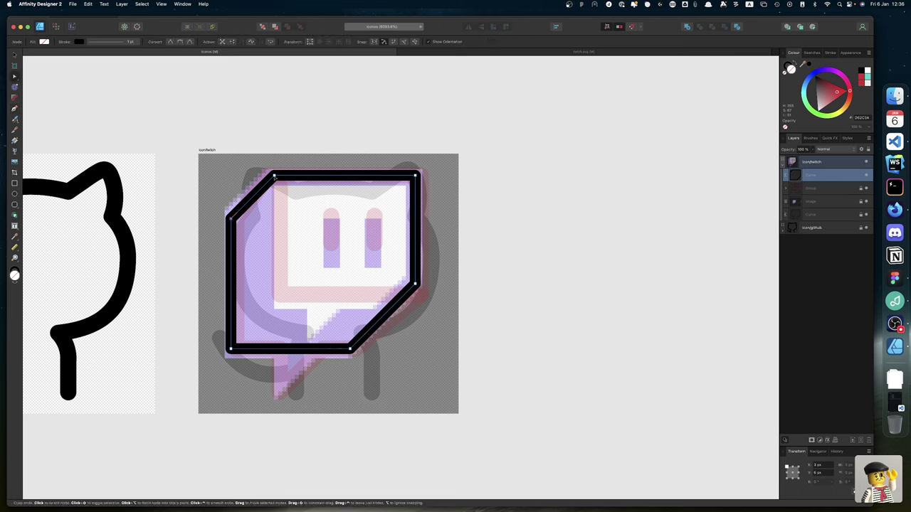
key(Left)
key(Left)
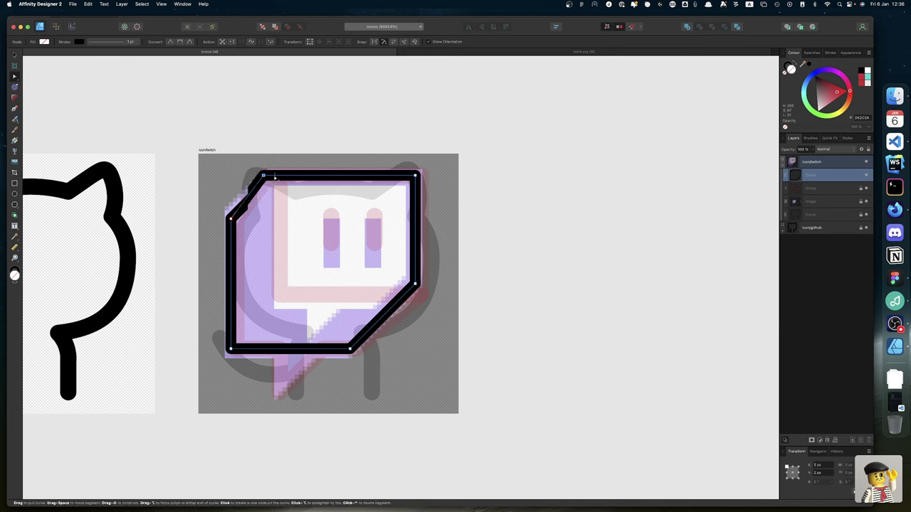
key(Right)
key(Right)
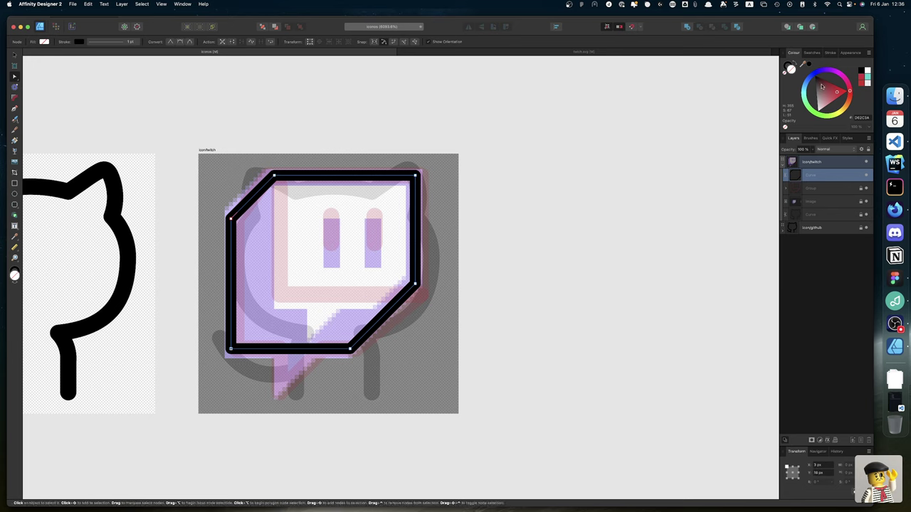
Set the Twitch outline's stroke width to 1.5 pt.
click(830, 52)
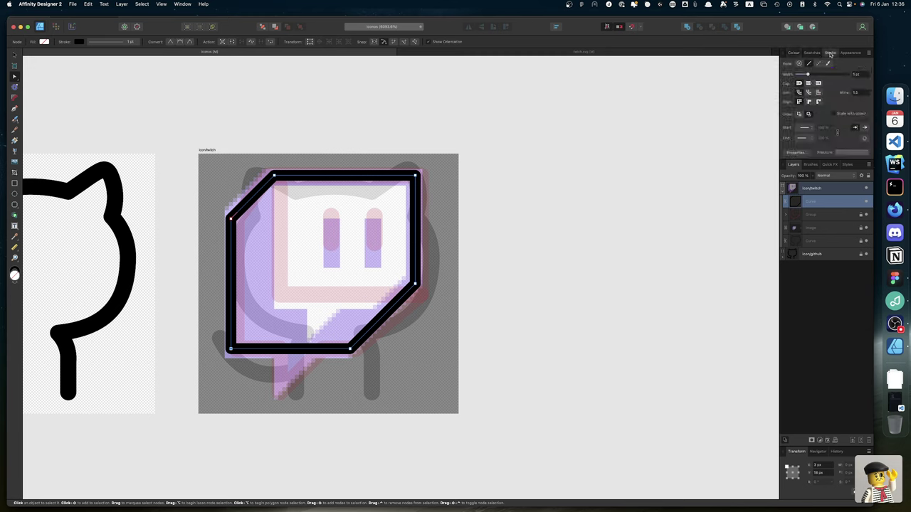
click(863, 73)
text(1.5)
key(Return)
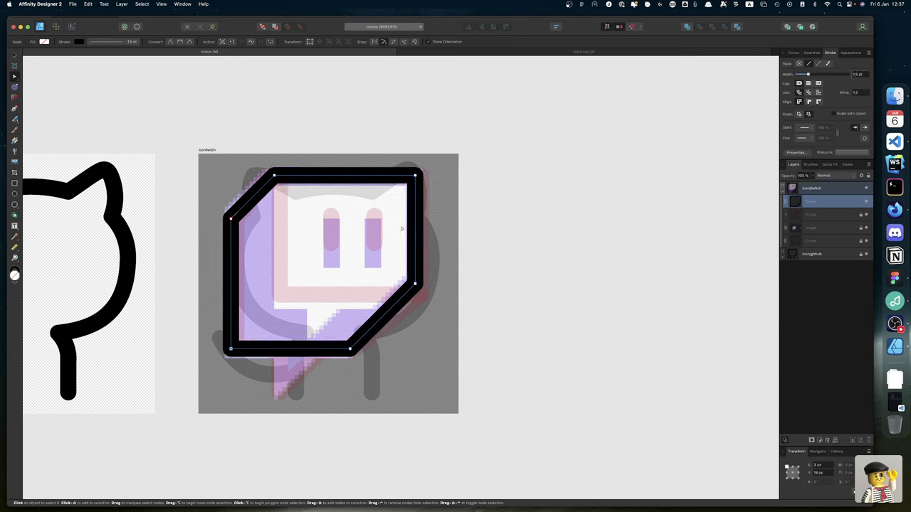
click(499, 234)
Add two nodes on the outline's lower edge and pull the second one down to Y 22 px to form the speech bubble's tail.
click(296, 346)
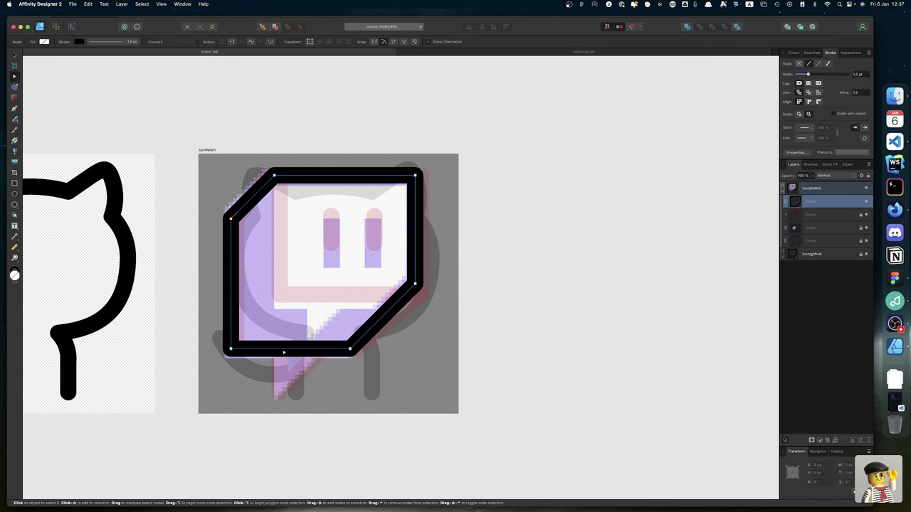
click(279, 349)
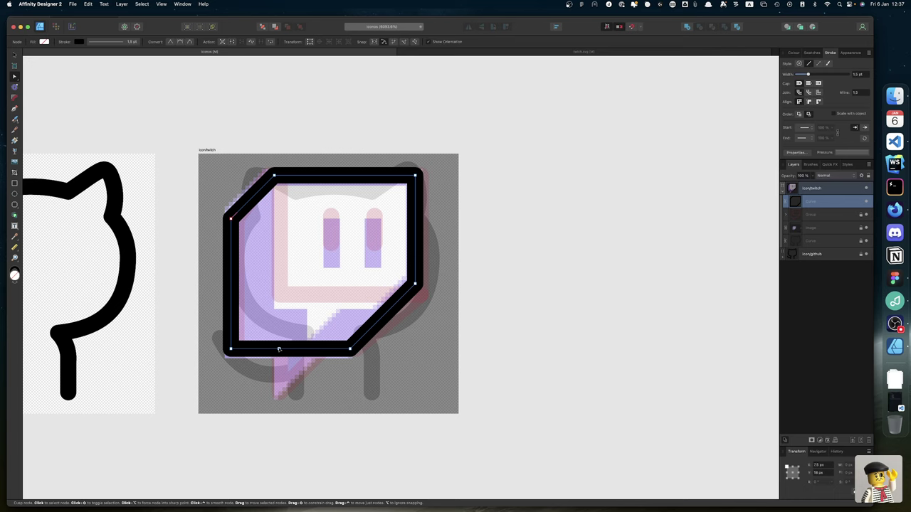
click(294, 349)
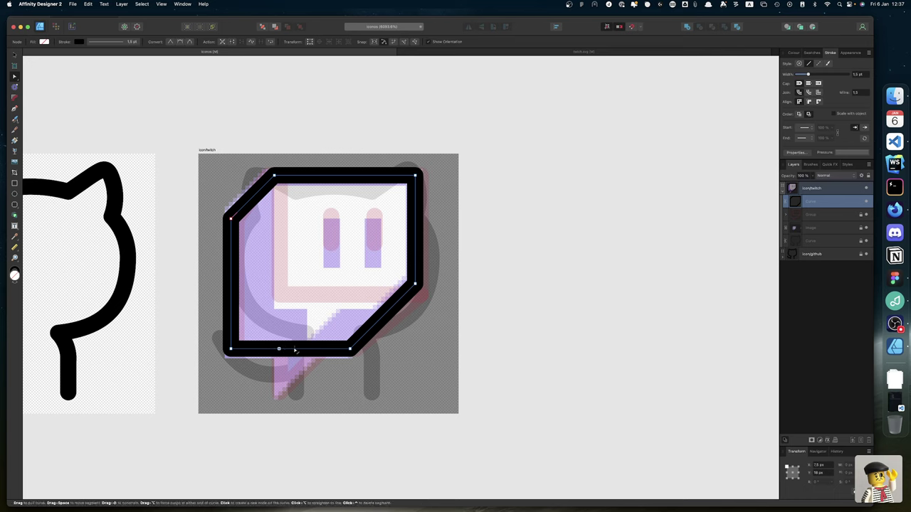
drag(294, 349, 279, 392)
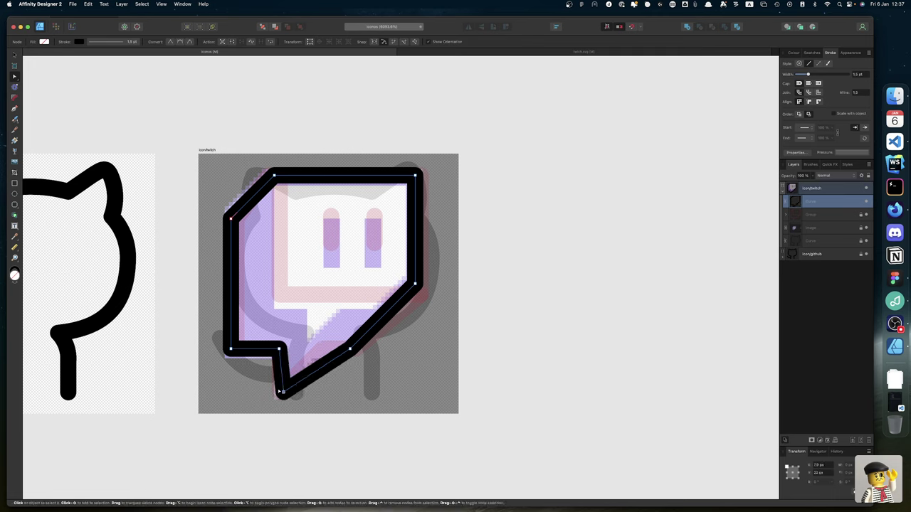
Move the tail's tip node to the left, try it at X 6 px, and settle it at 7, 22 px.
key(Left)
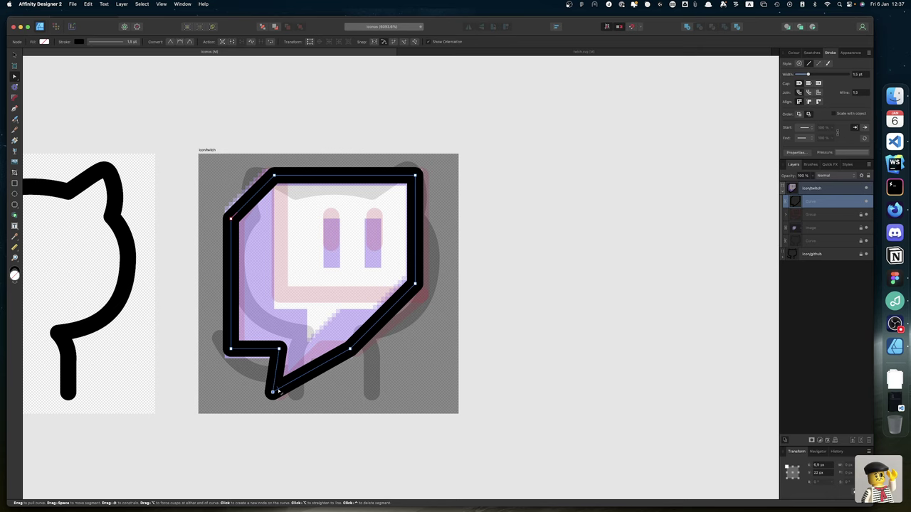
click(819, 465)
text(6)
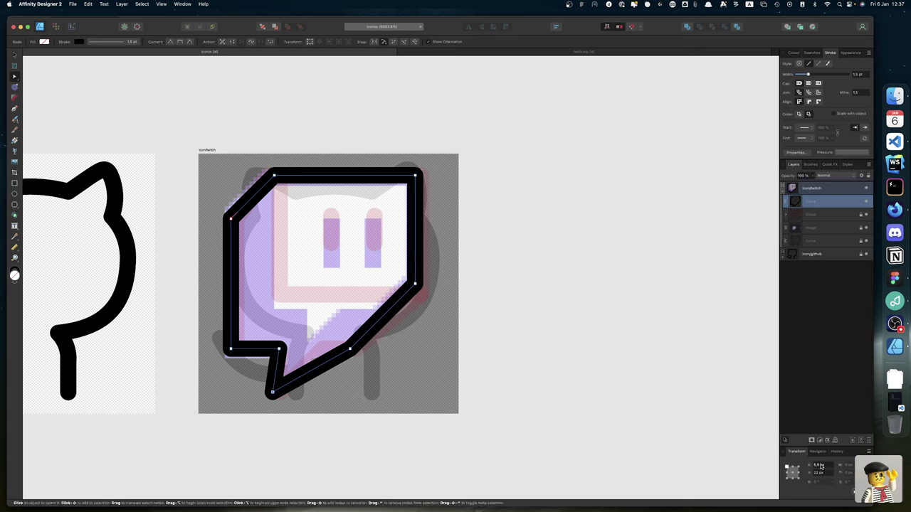
key(Return)
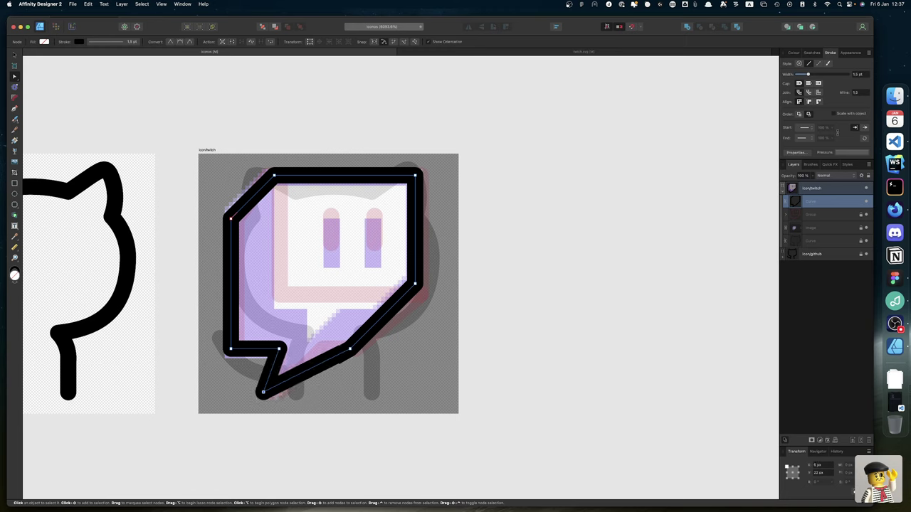
key(Up)
key(Down)
key(Up)
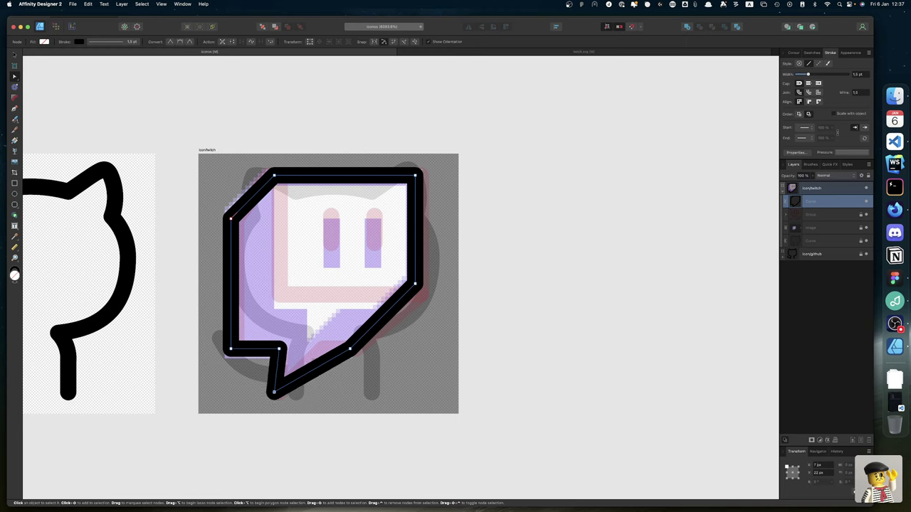
key(Up)
key(Down)
Set the X position of the node where the tail's left side meets the lower edge to 7 px.
click(279, 349)
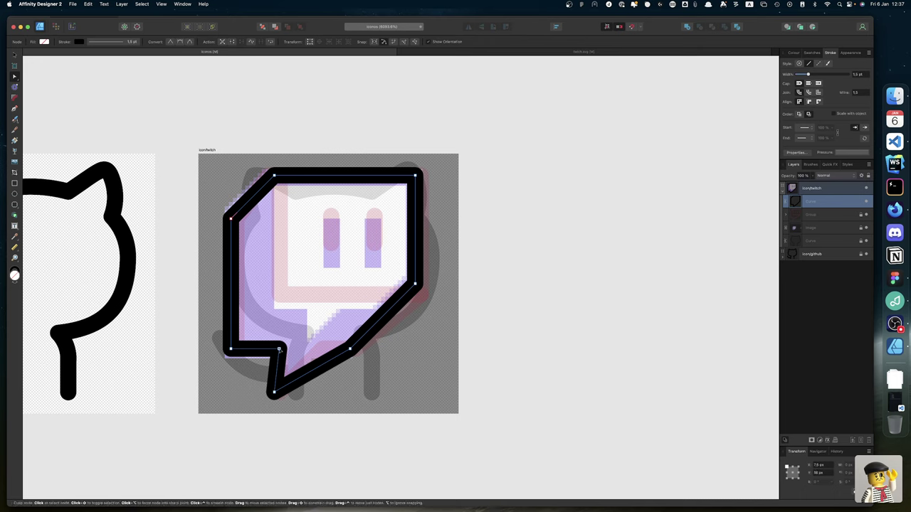
click(819, 466)
text(7)
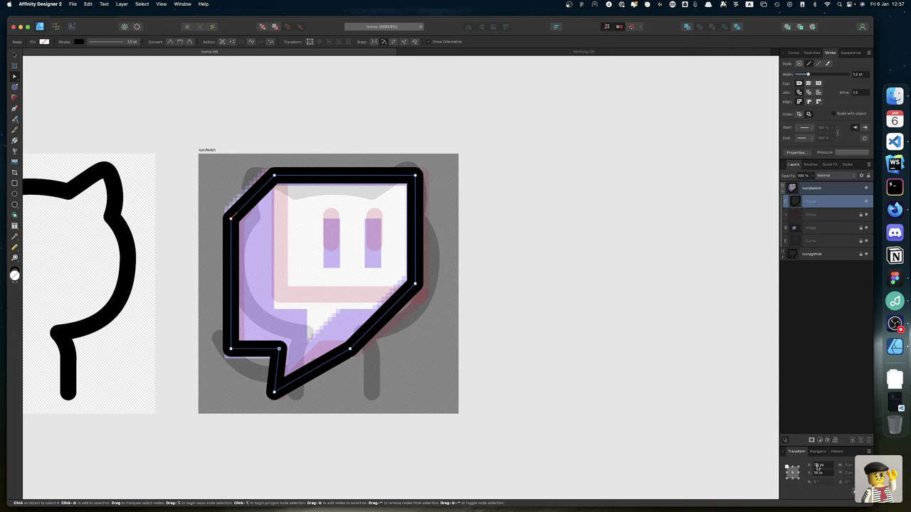
key(Return)
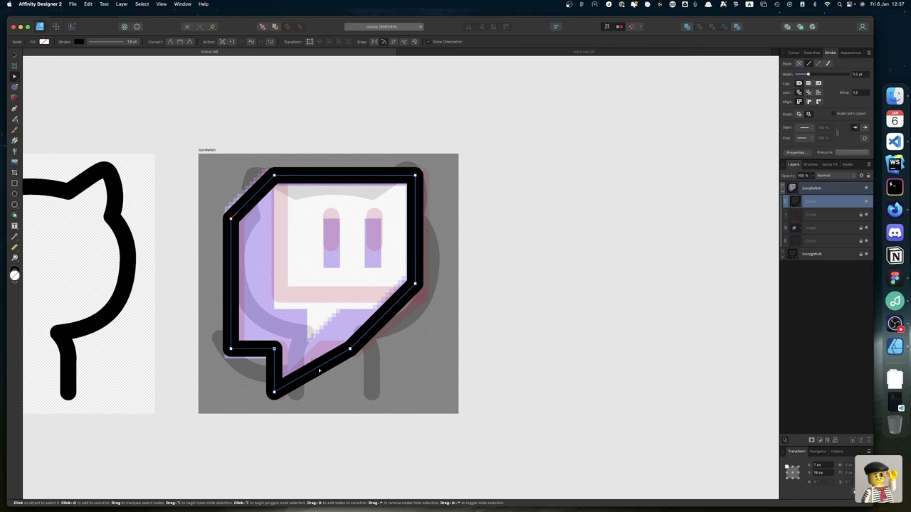
Add a node on the diagonal segment of the tail and position it at X 10 px, Y 18 px.
click(314, 369)
text(10)
key(Return)
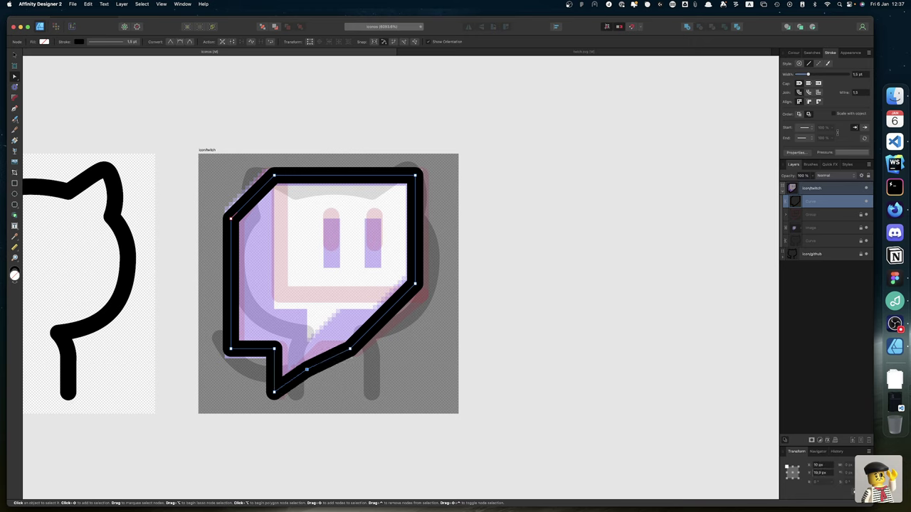
key(Tab)
text(19)
key(Return)
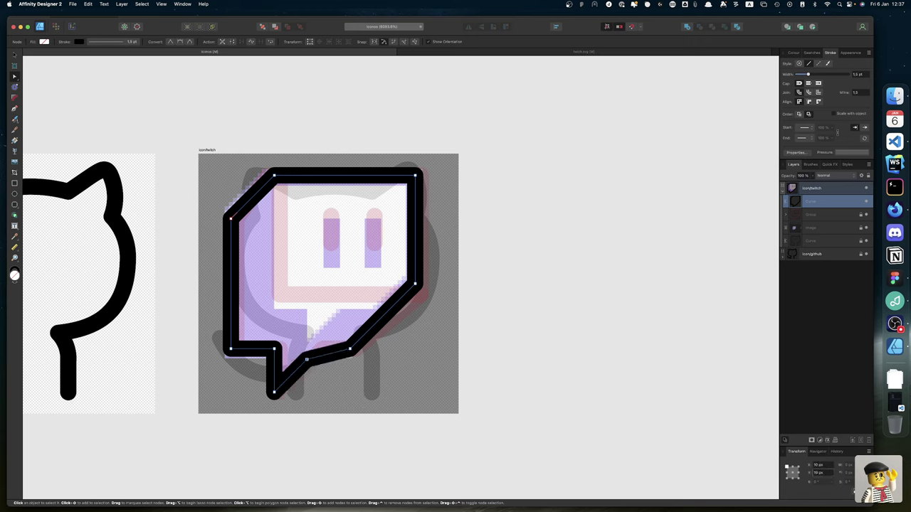
key(Up)
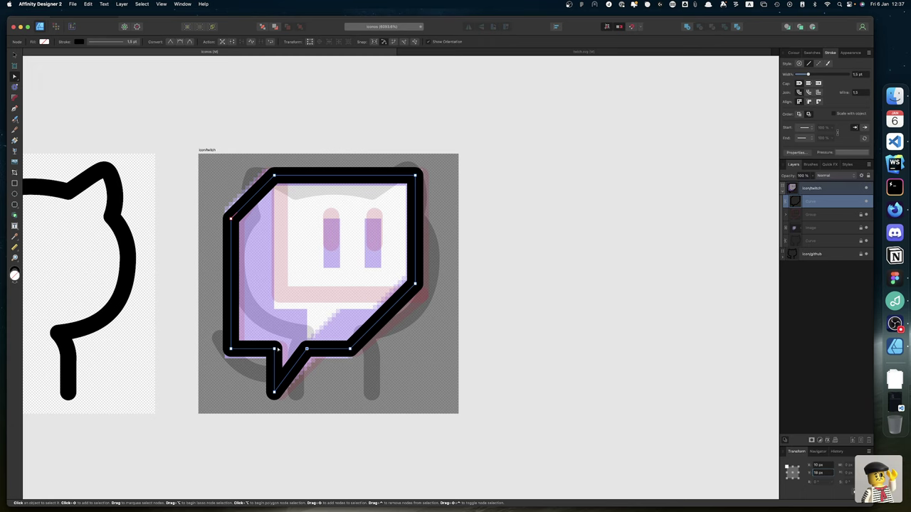
Try shifting the two nodes of the tail's left side 1 px to the left, and move them back.
click(275, 350)
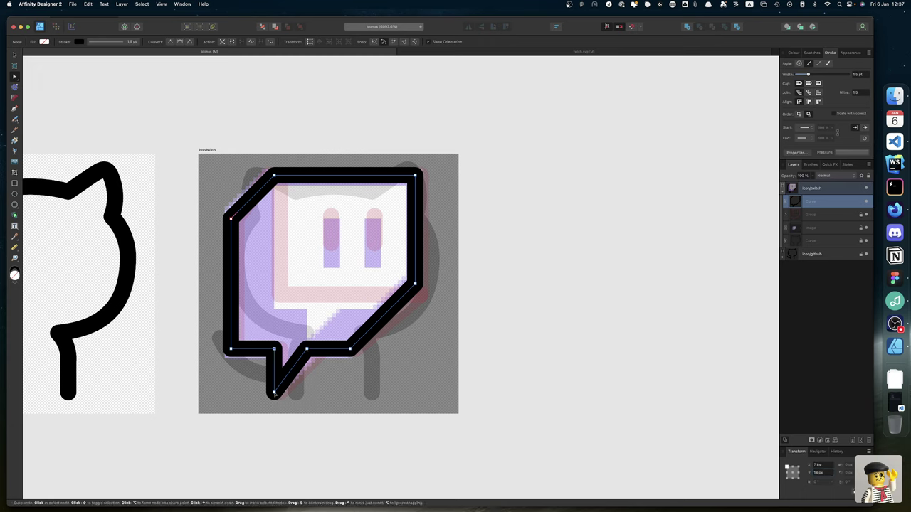
key(Left)
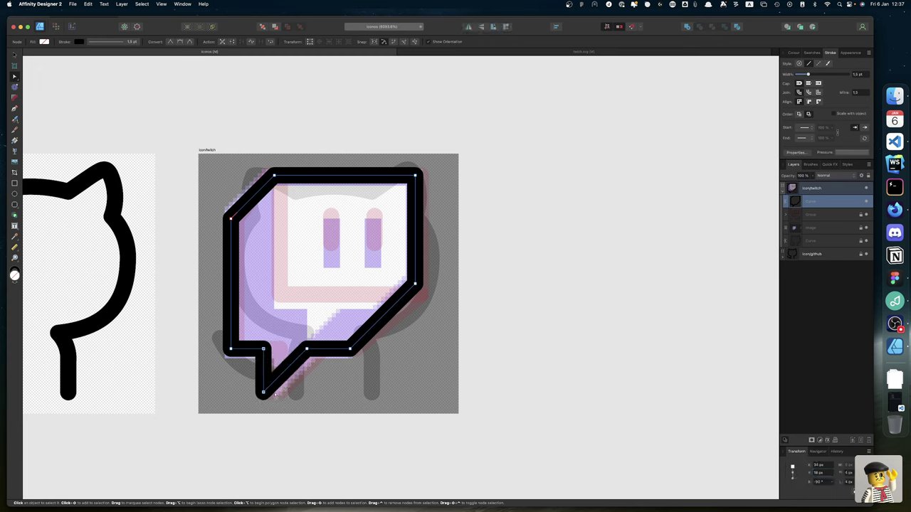
key(Right)
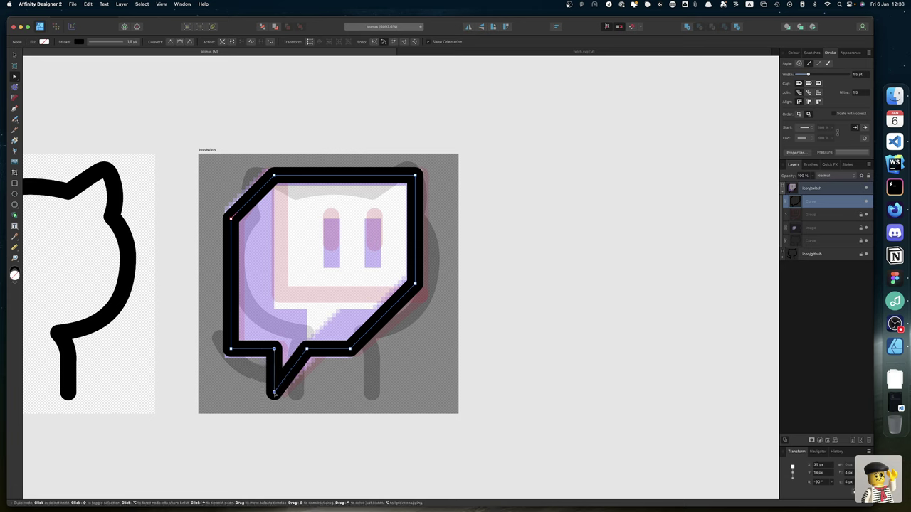
Move the node where the tail's diagonal meets the lower edge to X 11 px.
click(307, 350)
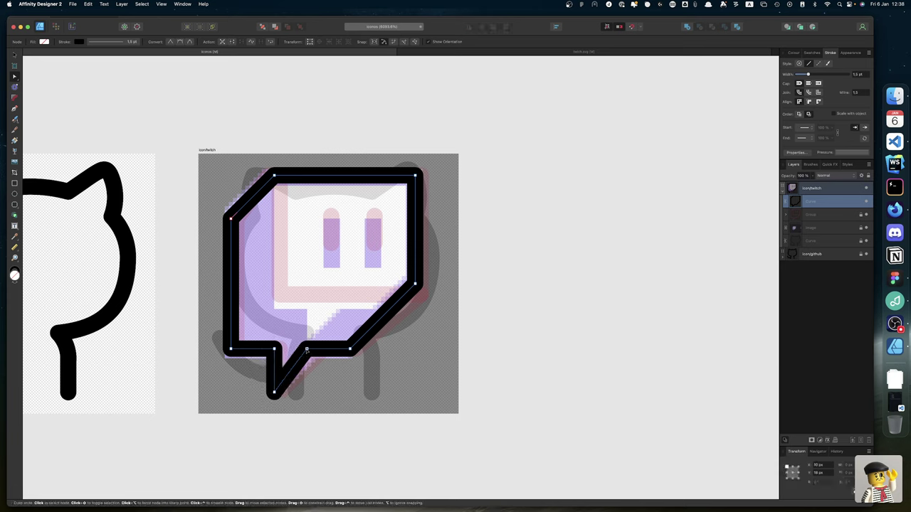
key(Right)
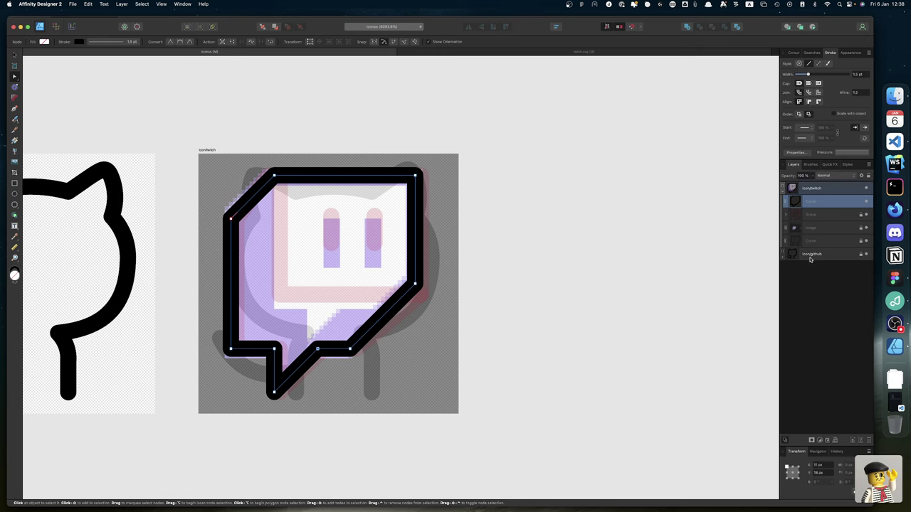
Try centring the Twitch outline horizontally on the artboard, and cancel the alignment.
click(556, 27)
click(569, 49)
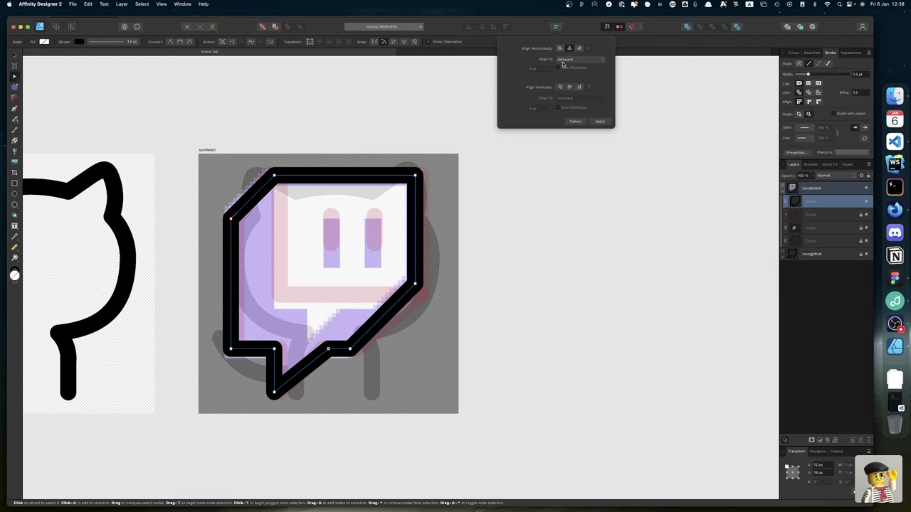
click(567, 157)
click(573, 211)
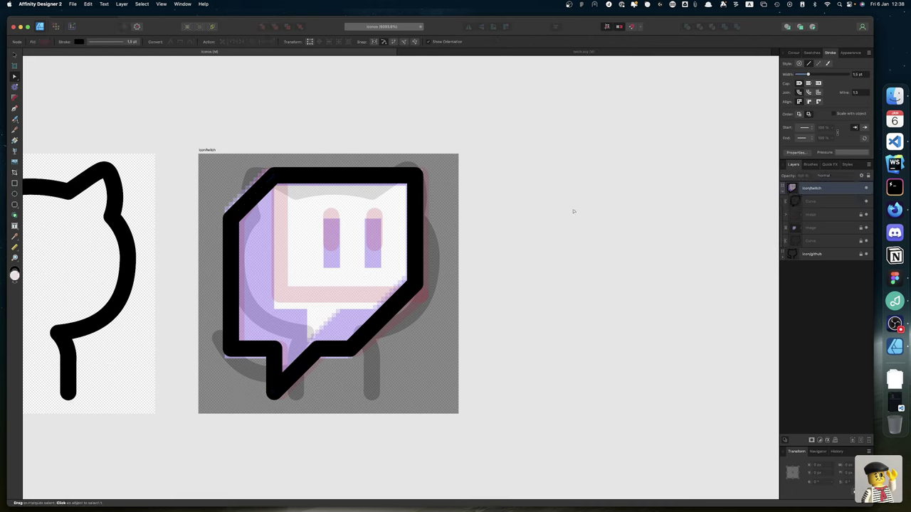
click(413, 189)
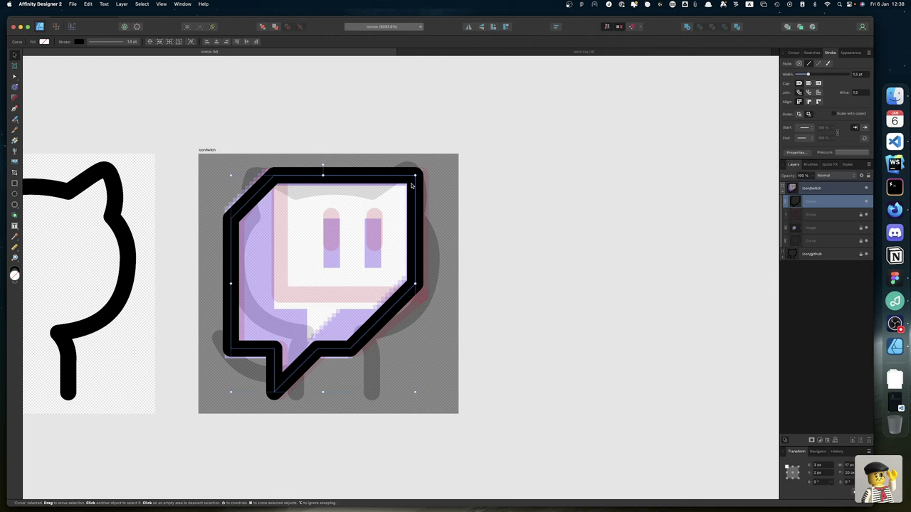
click(556, 27)
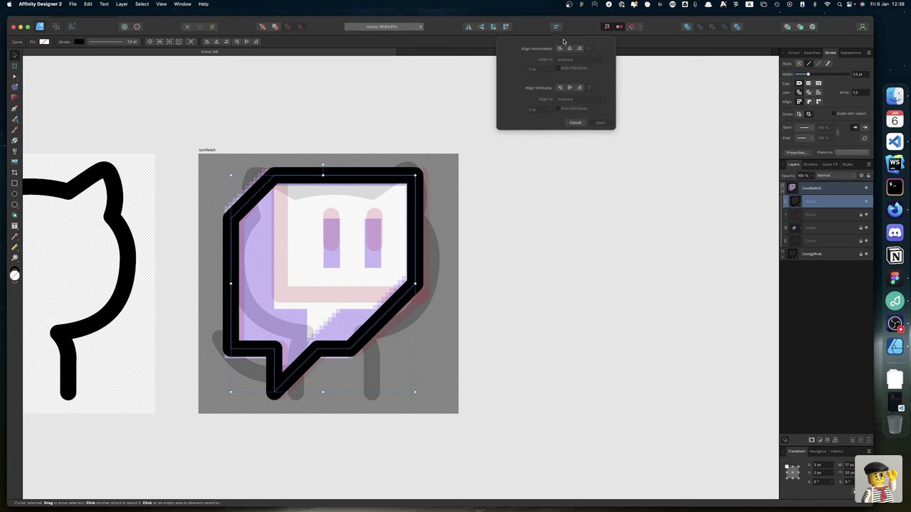
click(569, 49)
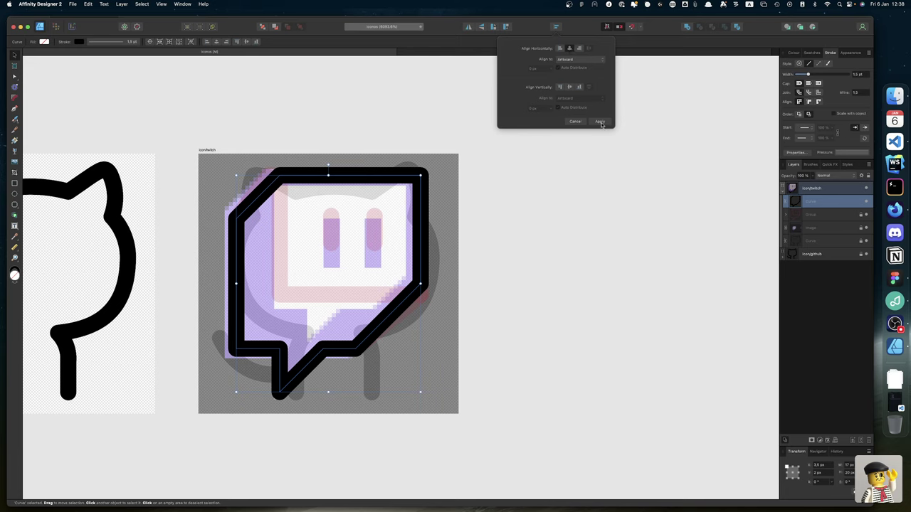
click(574, 122)
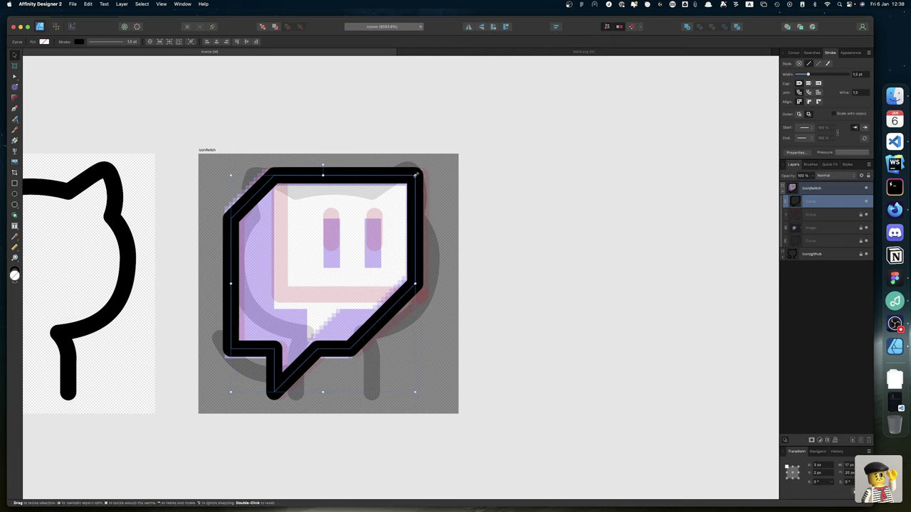
Shift the outline's two right-side nodes, its lower-right node and the tail's diagonal junction node 1 px to the right.
double_click(390, 175)
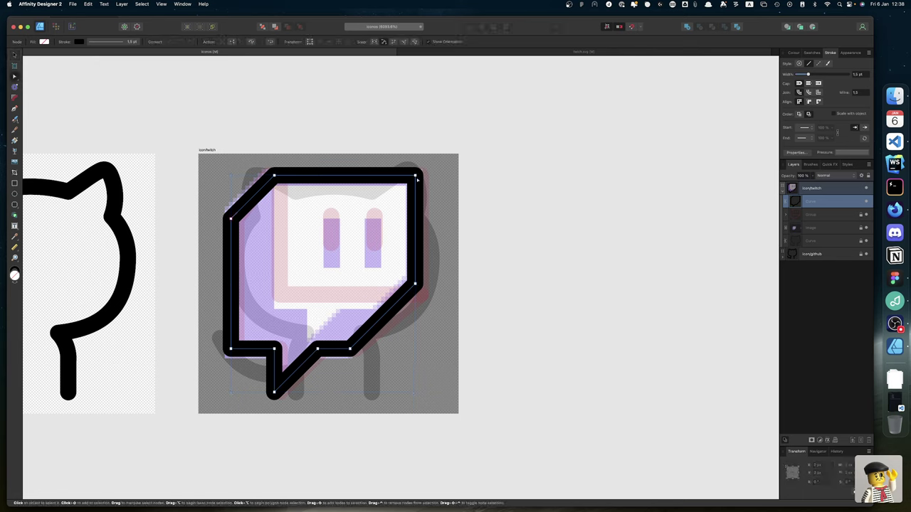
click(415, 175)
shift+click(415, 283)
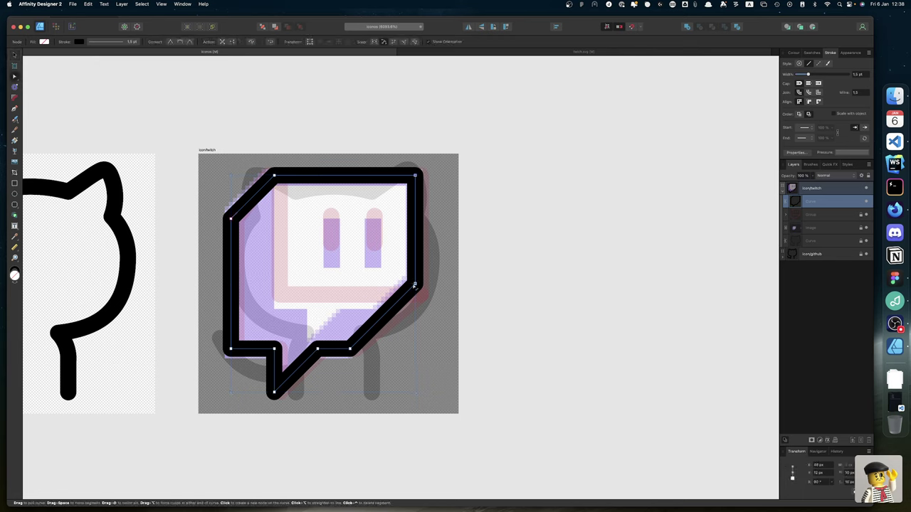
shift+click(350, 349)
shift+click(317, 349)
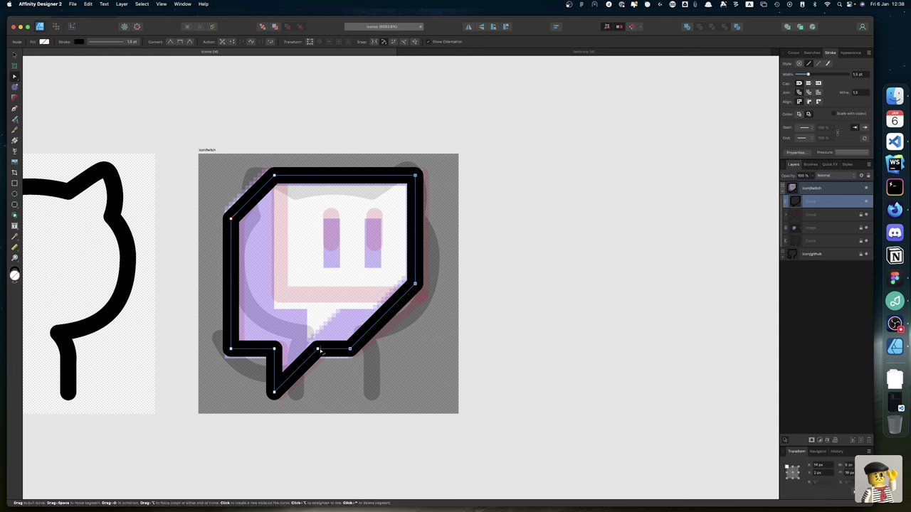
key(Right)
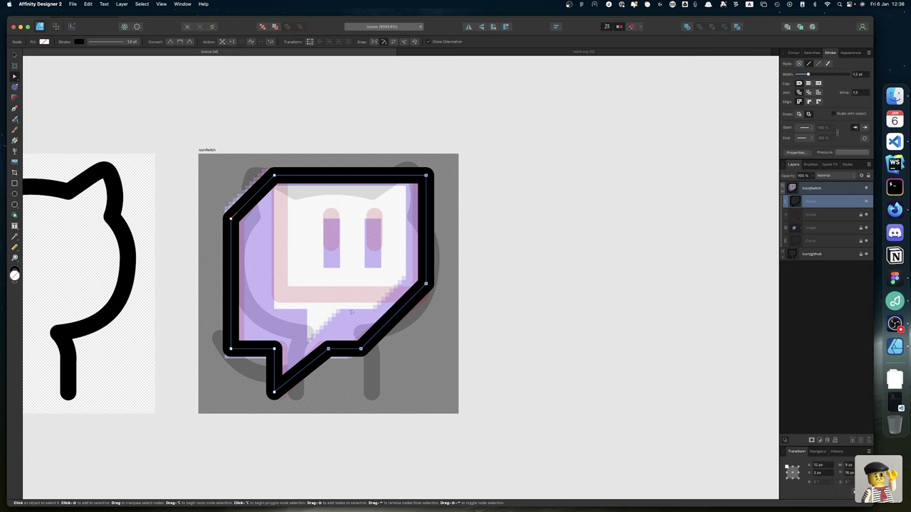
click(467, 274)
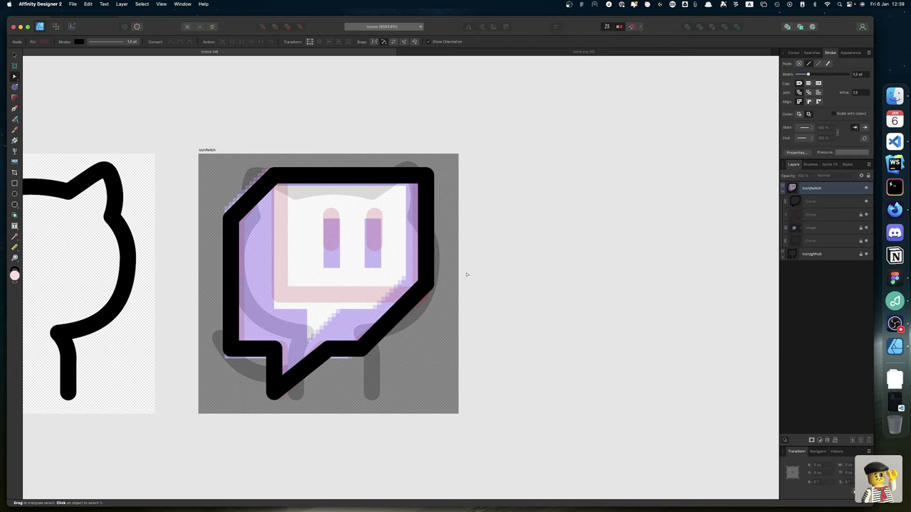
With the Pen tool, draw an L-shaped inner line from the lower node of the outline's right side across to X 7 px and up to Y 2 px.
key(p)
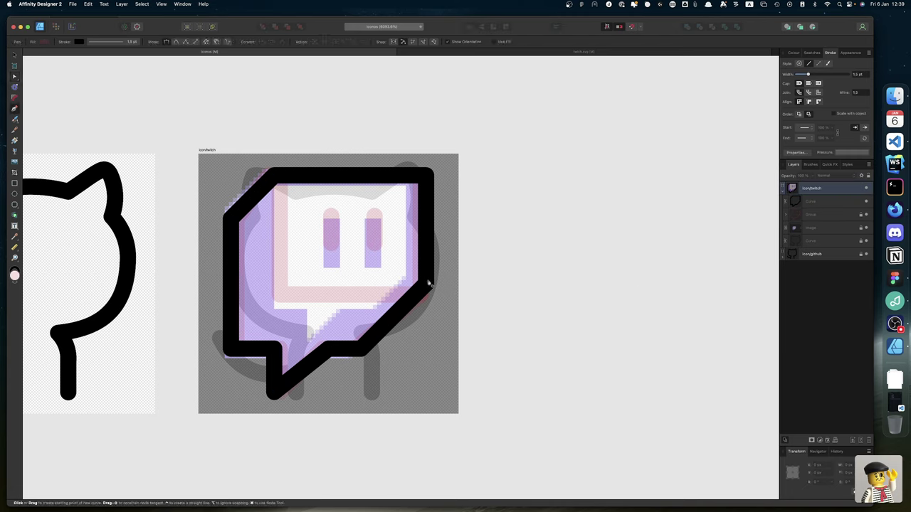
click(426, 284)
click(275, 284)
click(274, 176)
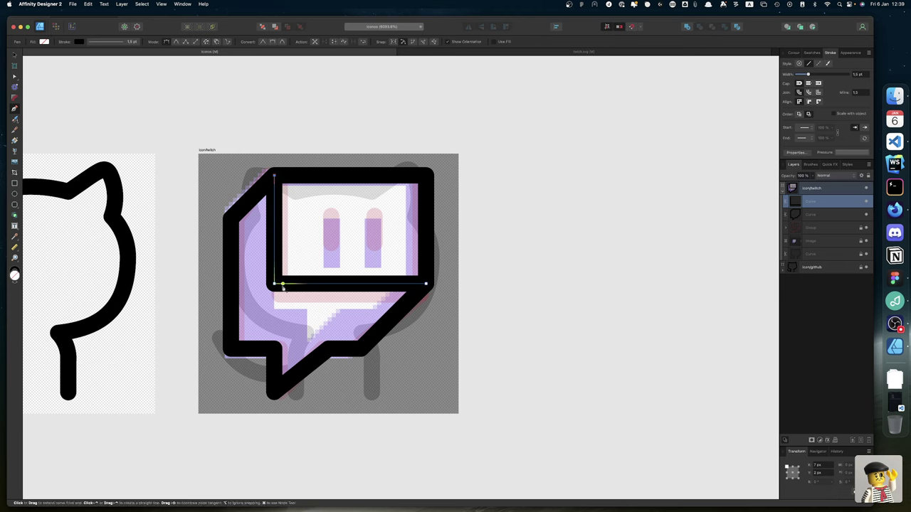
Toggle the visibility of the inner line and the outline to compare them with the faded references.
click(866, 202)
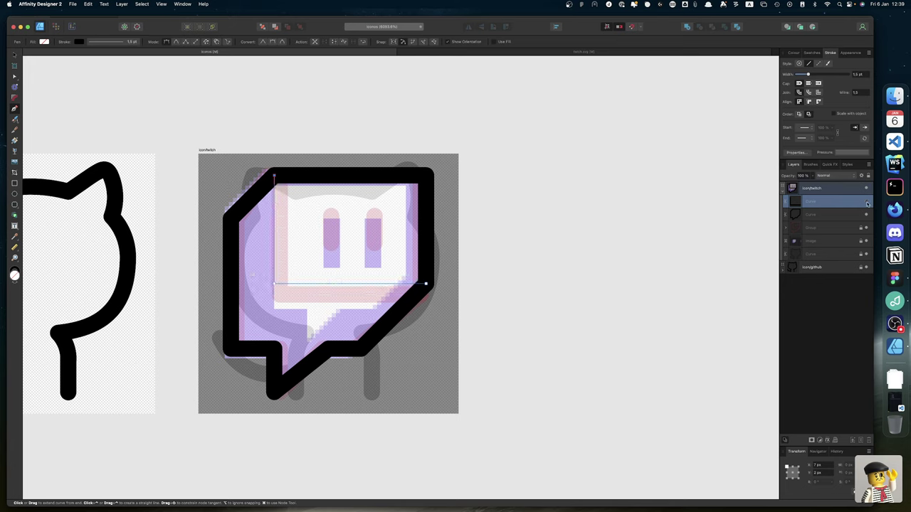
click(866, 213)
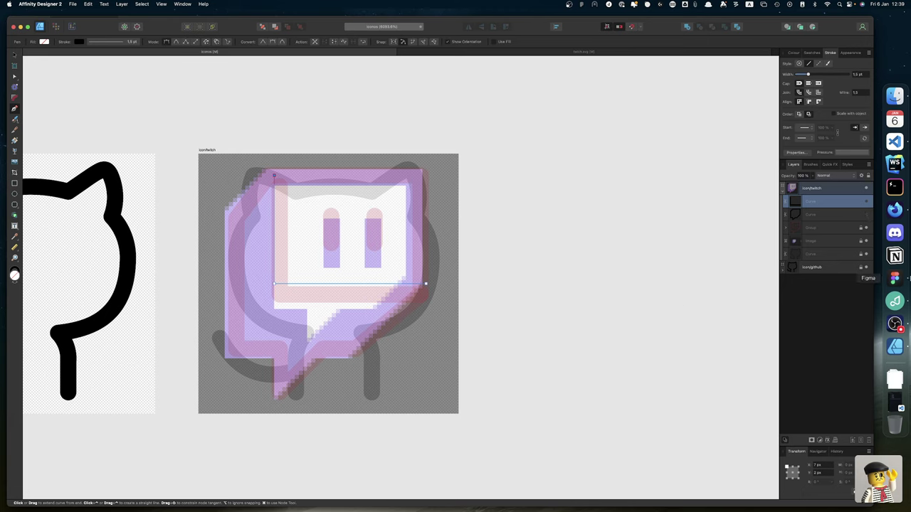
click(866, 214)
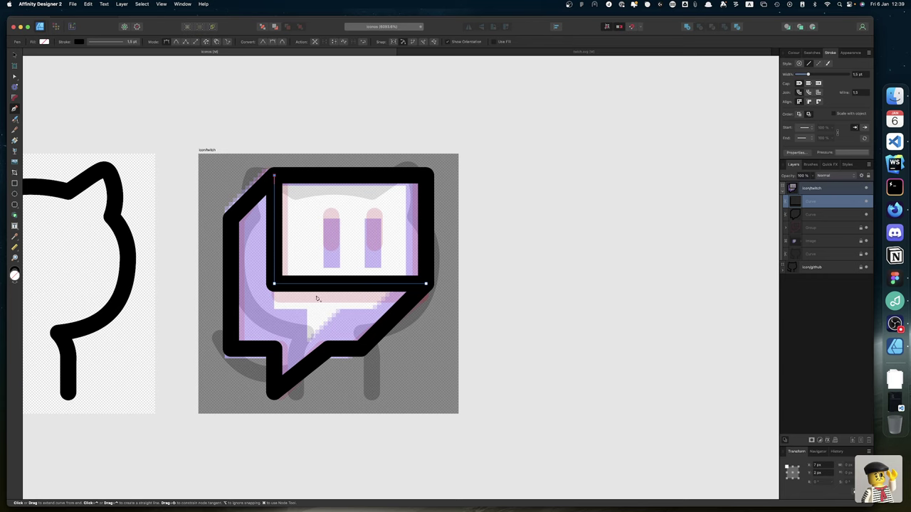
Move the lower node of the outline's right side down 1 px.
key(v)
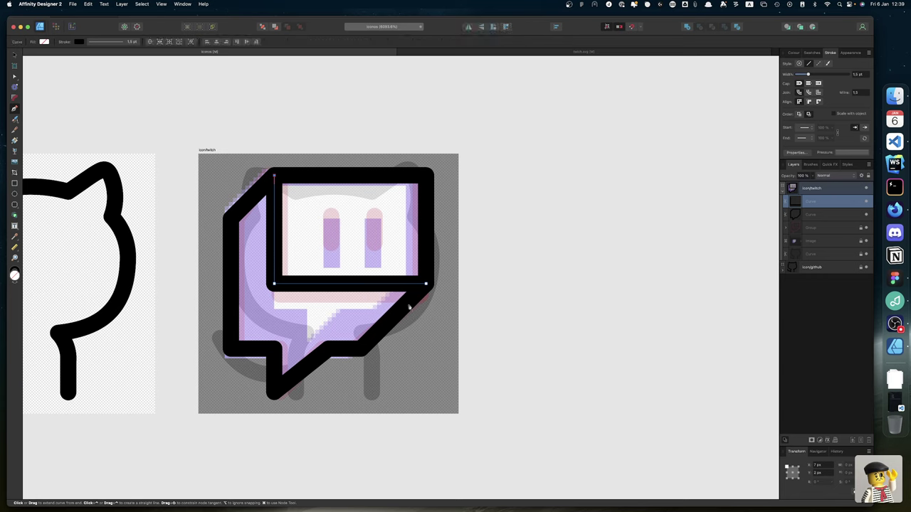
shift+click(410, 307)
double_click(410, 307)
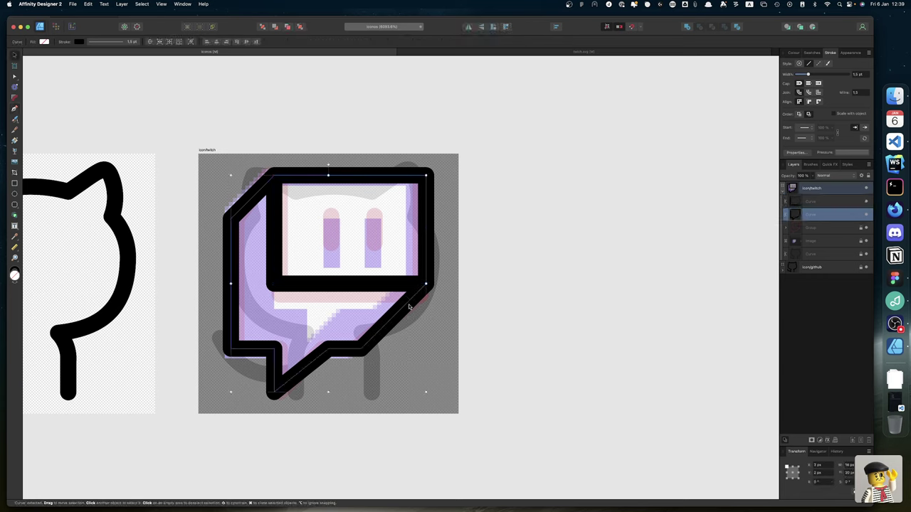
drag(426, 285, 427, 287)
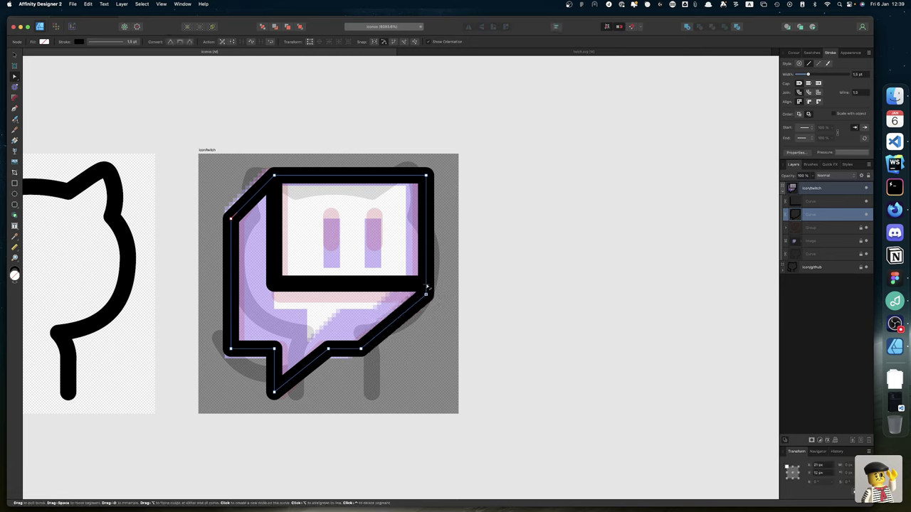
Move the horizontal segment of the inner L-shaped line down to Y 14 px.
click(359, 281)
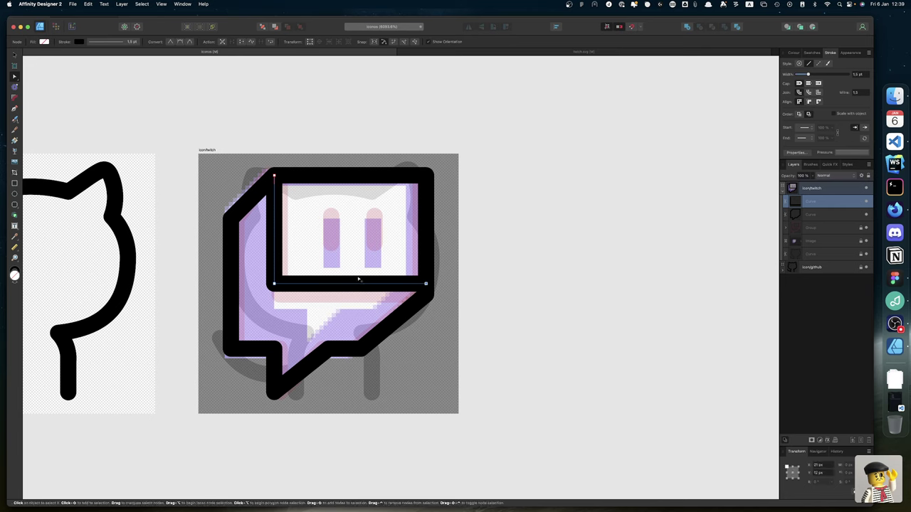
key(Down)
key(Down)
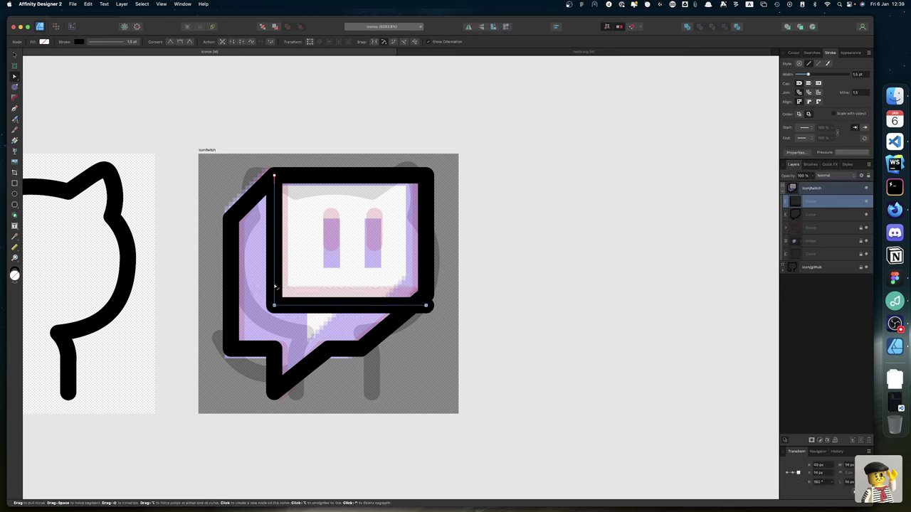
Undo the stray node added on the outline's right side, and move that side's lower node to Y 14 px.
click(426, 277)
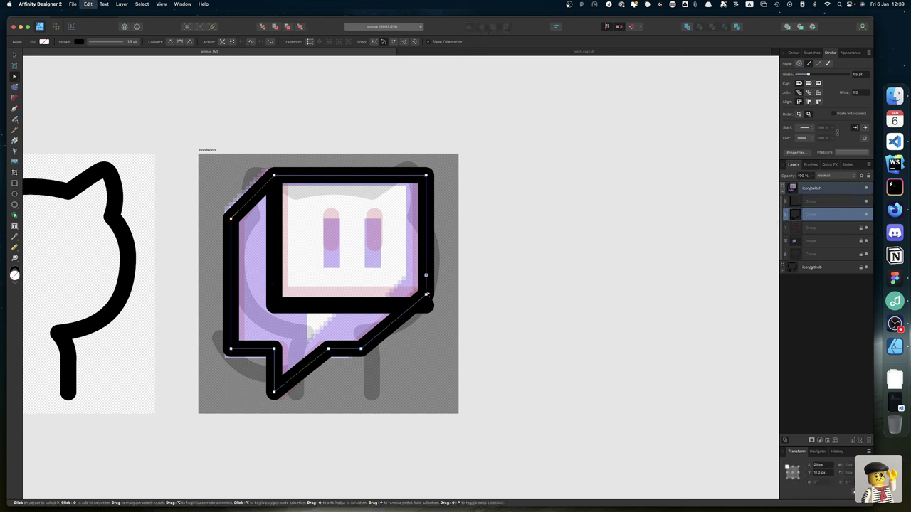
click(427, 293)
key(Down)
key(Down)
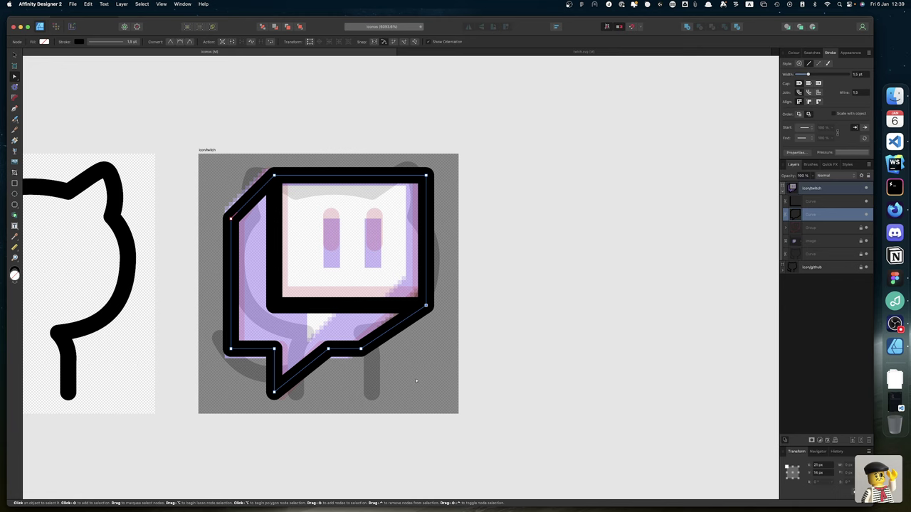
click(527, 303)
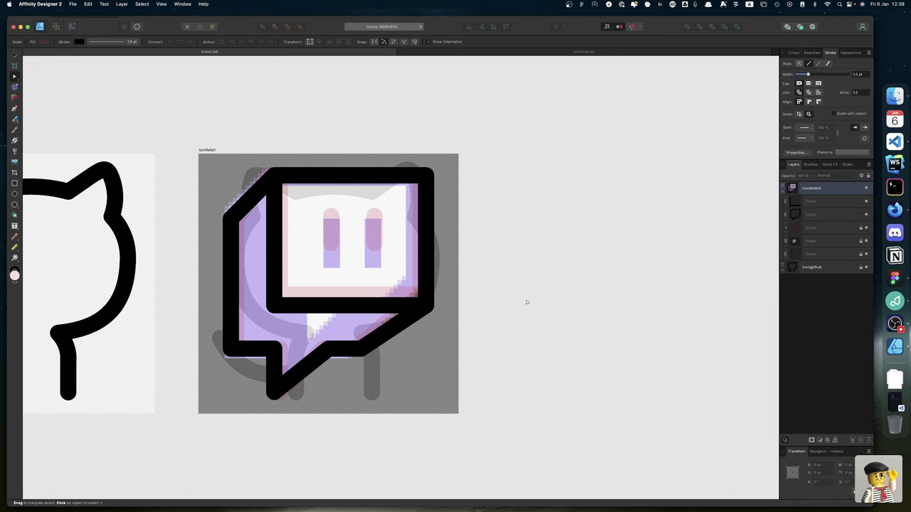
Draw the left eye with the Pen tool as a 4 px vertical line at X 12 px, from Y 6 px to Y 10 px.
scroll(527, 303, left, 5)
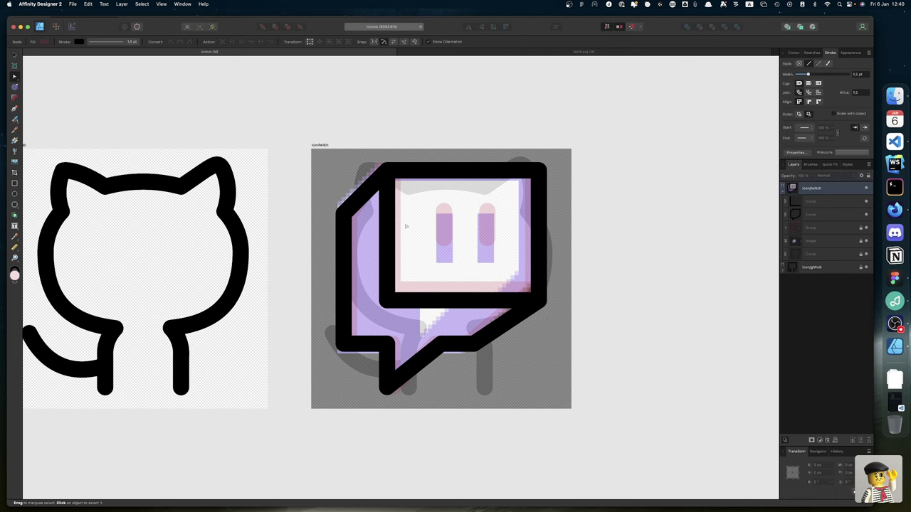
key(p)
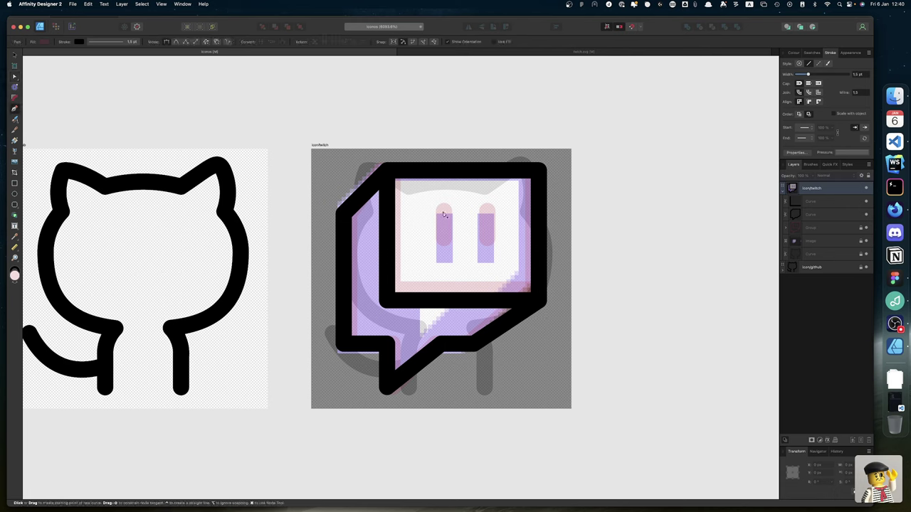
click(441, 213)
click(441, 258)
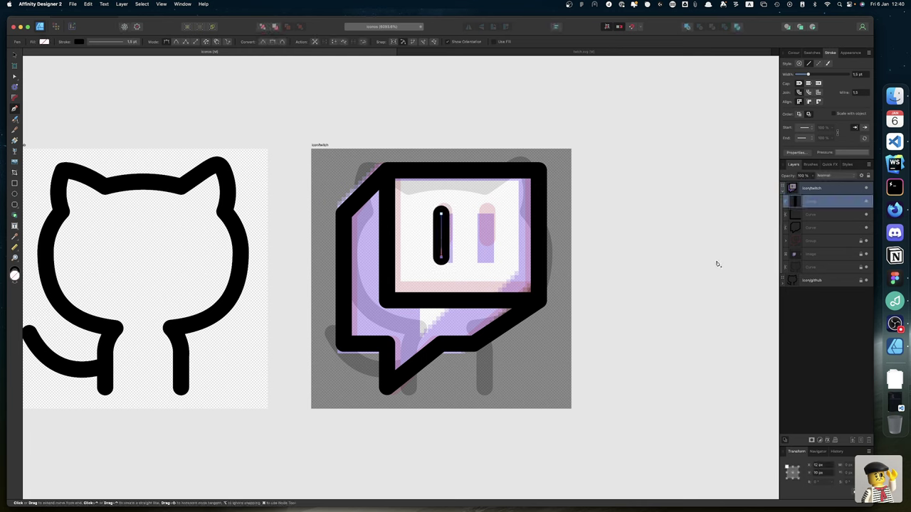
key(Escape)
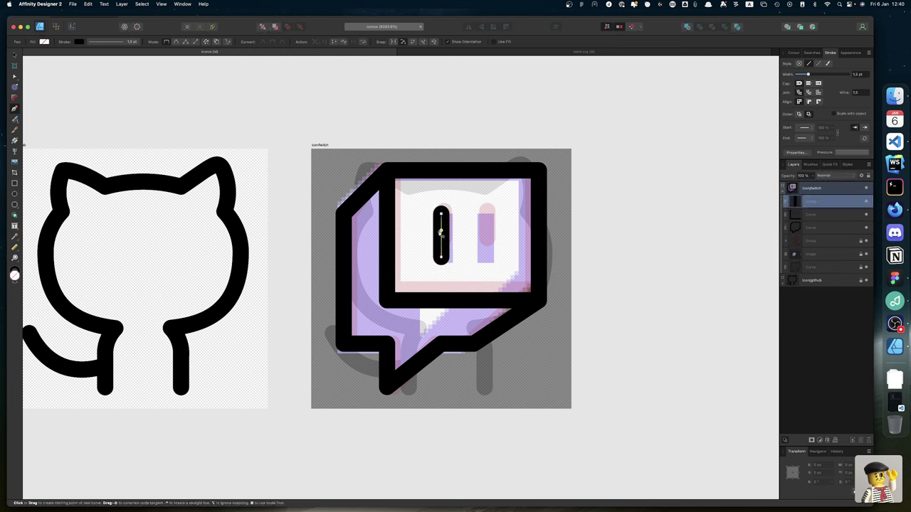
Measure the left eye's distances to the artboard edges, the outer outline and the inner L-shaped line.
key(a)
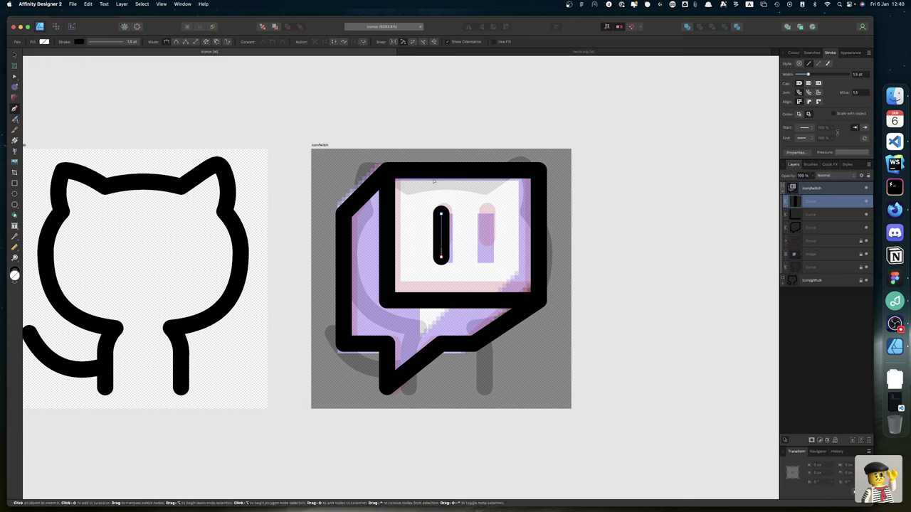
key(v)
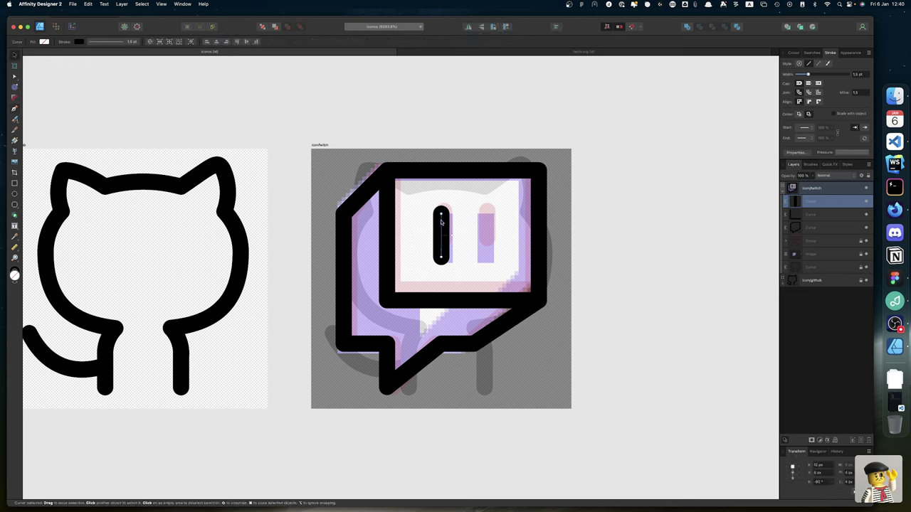
click(432, 175)
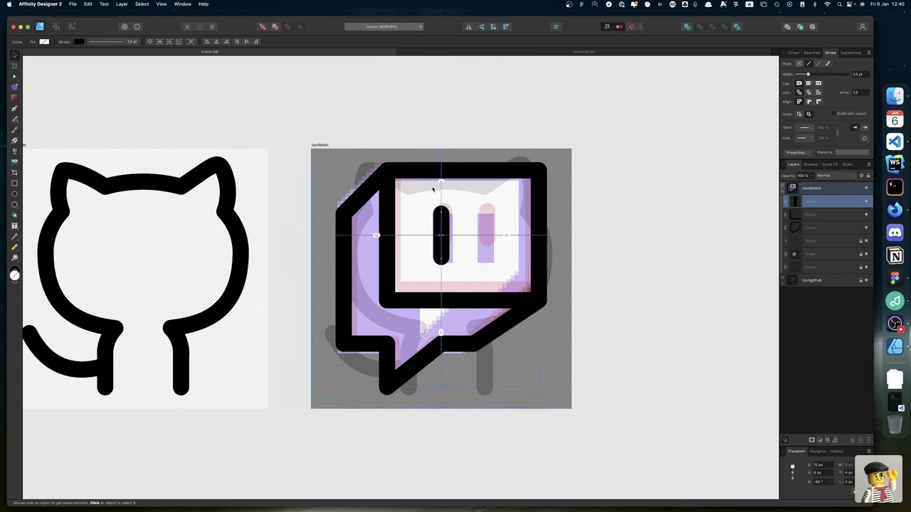
click(429, 175)
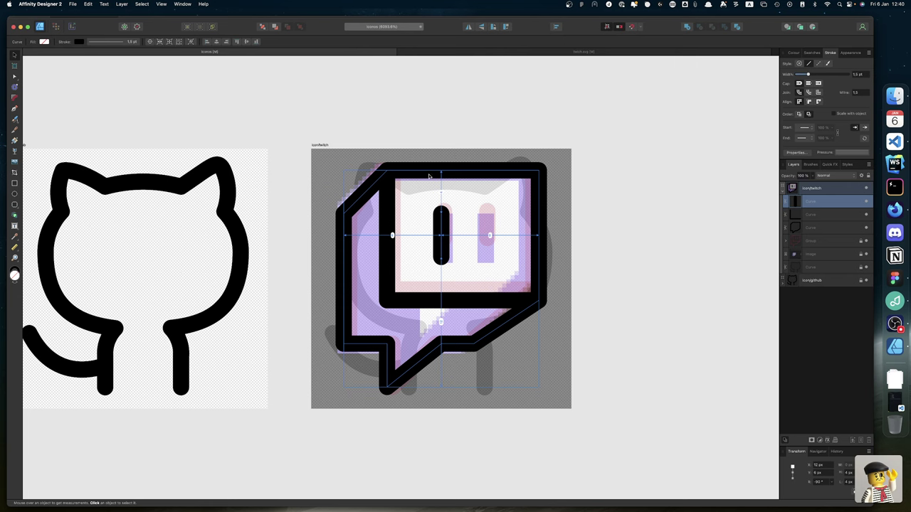
click(384, 207)
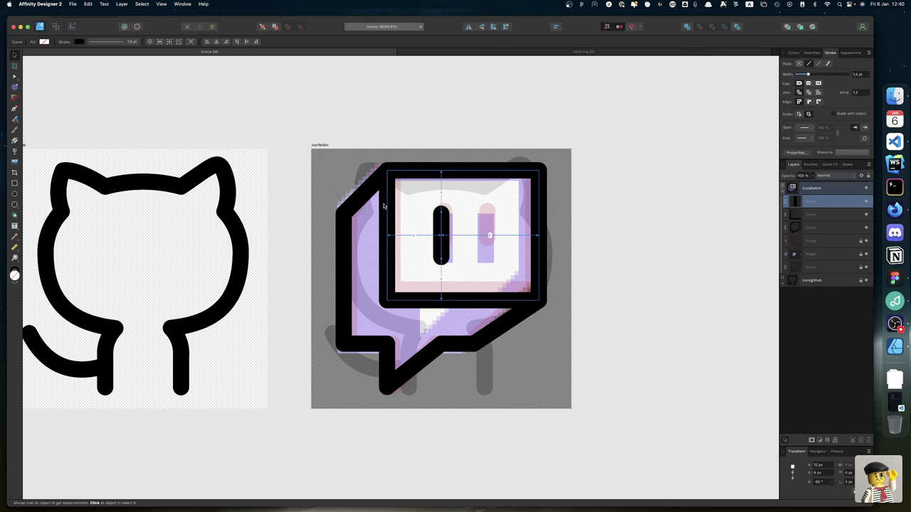
Duplicate the Twitch icon's left eye and move the copy 4 px to the right, to X 16 px.
click(441, 231)
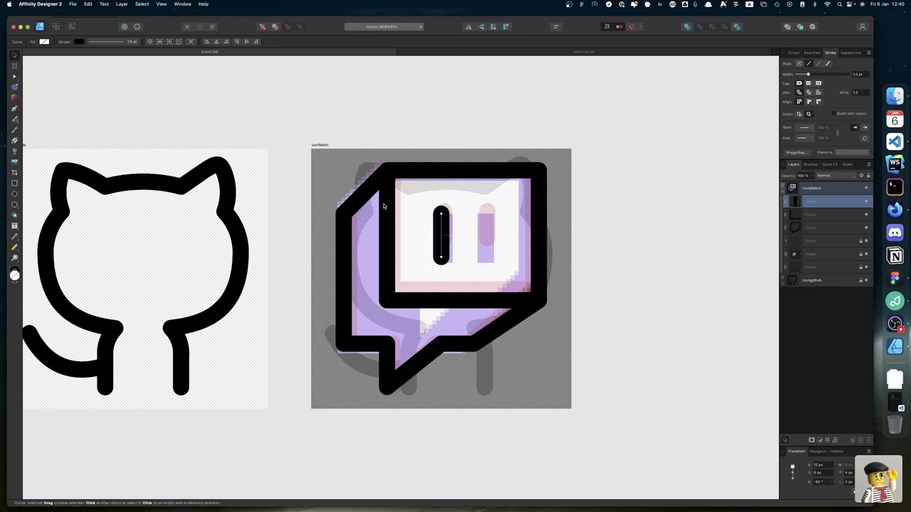
click(449, 283)
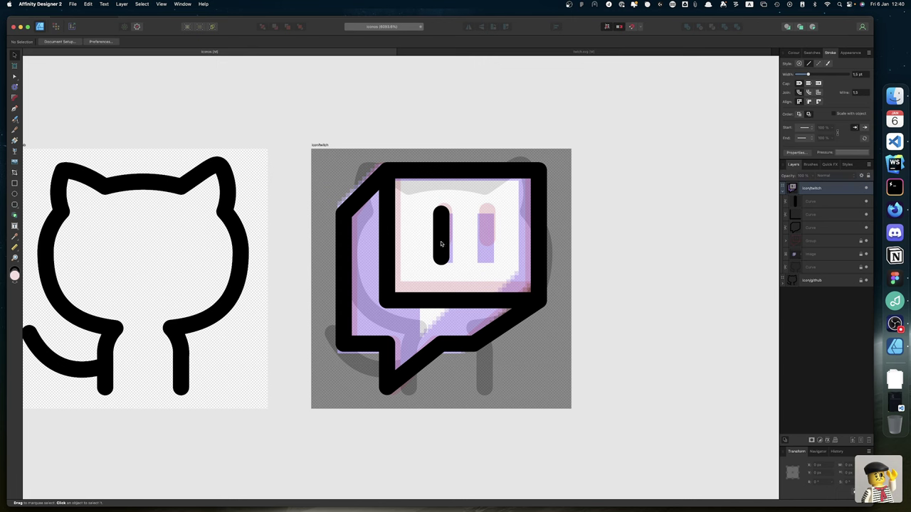
click(445, 254)
key(super+j)
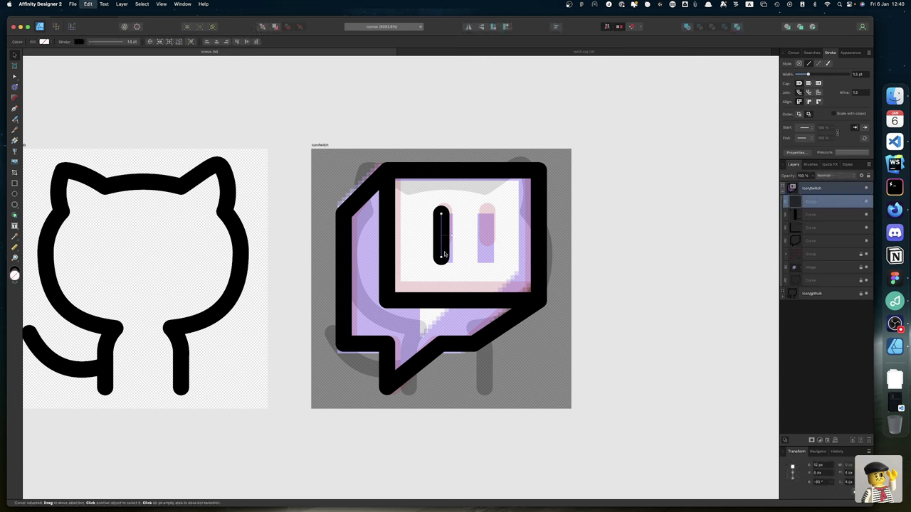
key(Right)
key(Right)
key(Right)
key(Right)
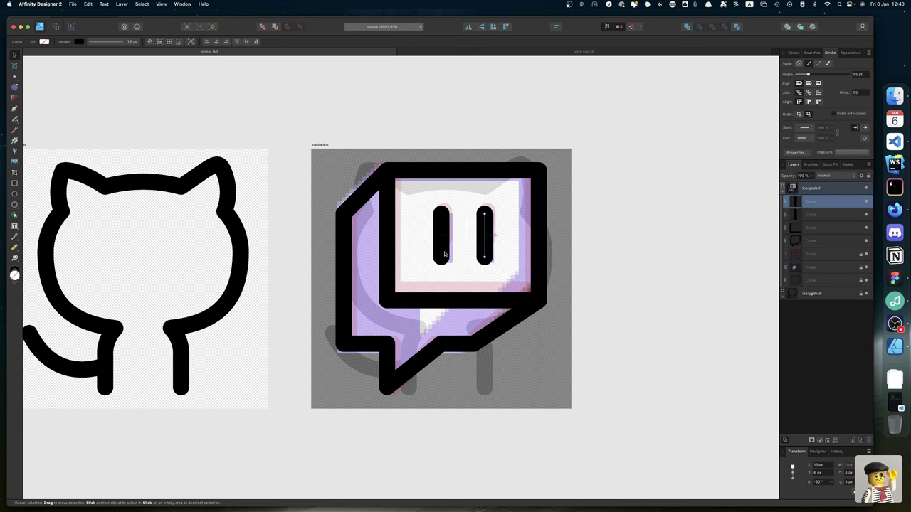
Measure the spacing of the Twitch icon's two eyes within the frame.
click(441, 242)
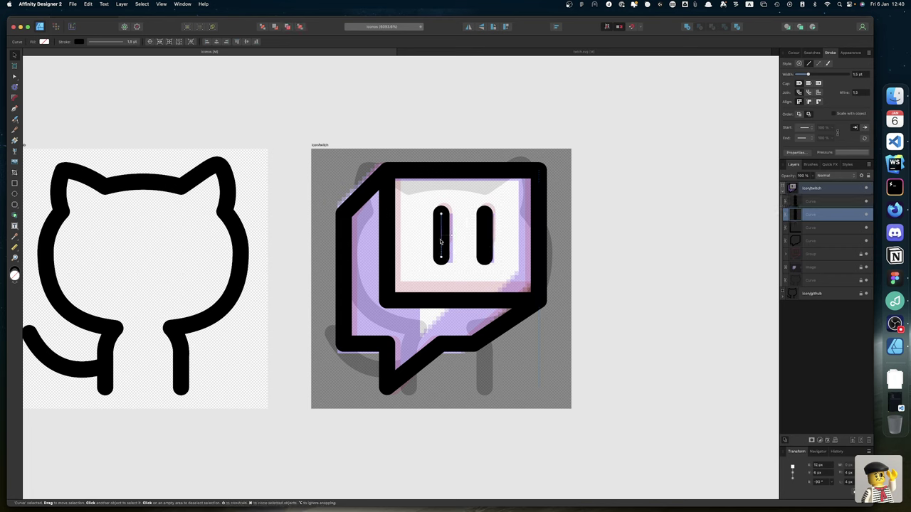
click(485, 253)
key(alt)
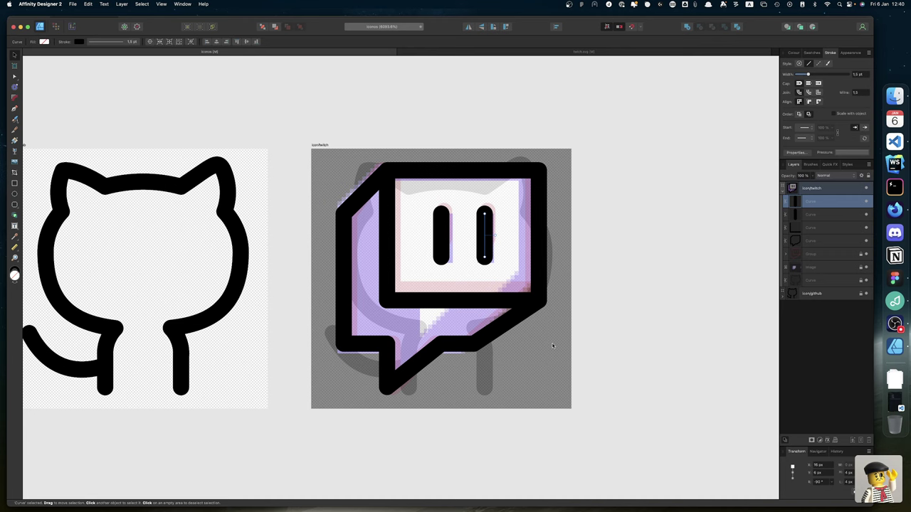
Add three nodes to the inner line's horizontal segment and pull the middle one down to form a small speech-bubble tail.
click(428, 303)
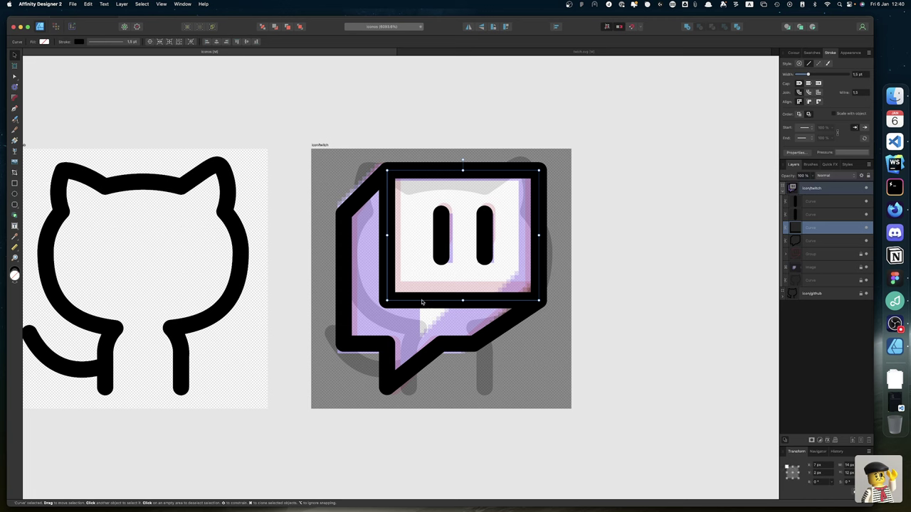
double_click(422, 301)
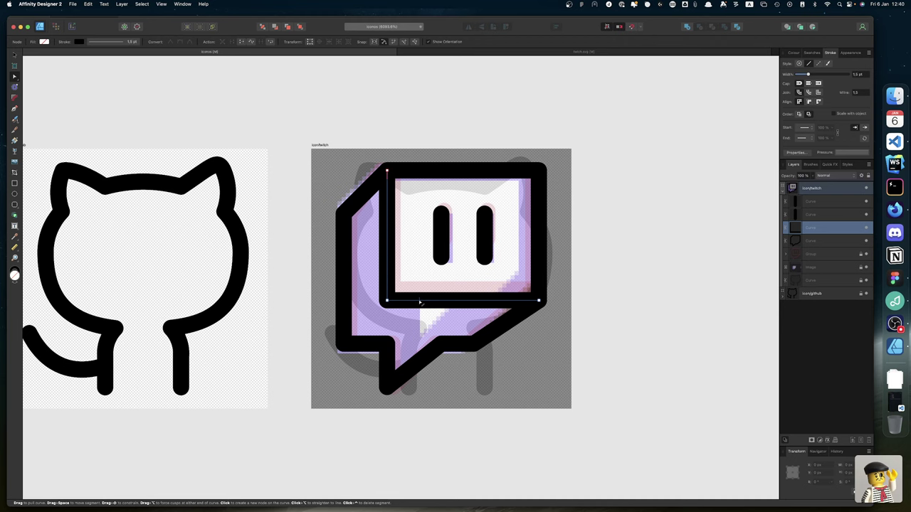
click(420, 302)
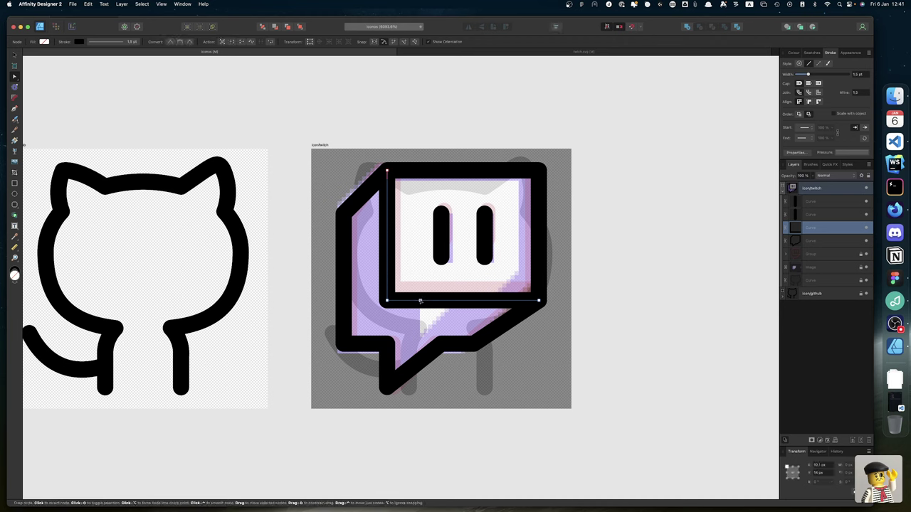
click(430, 302)
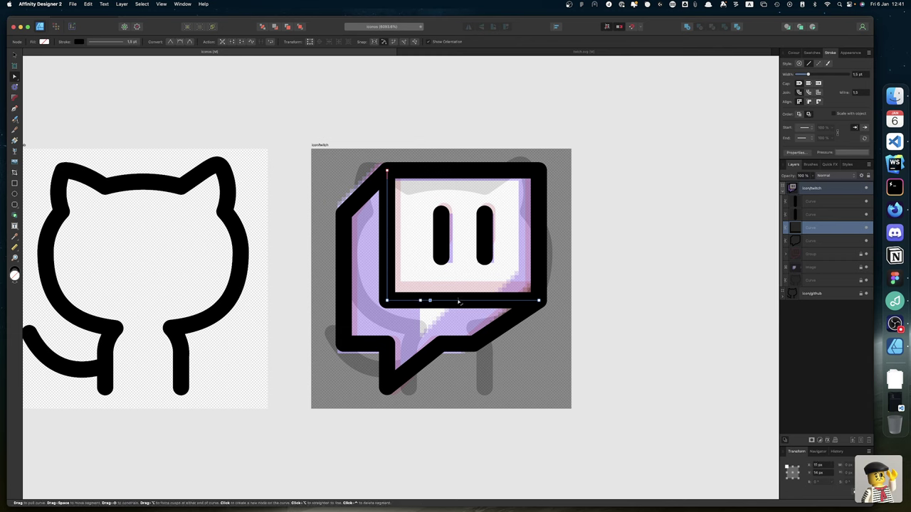
click(457, 301)
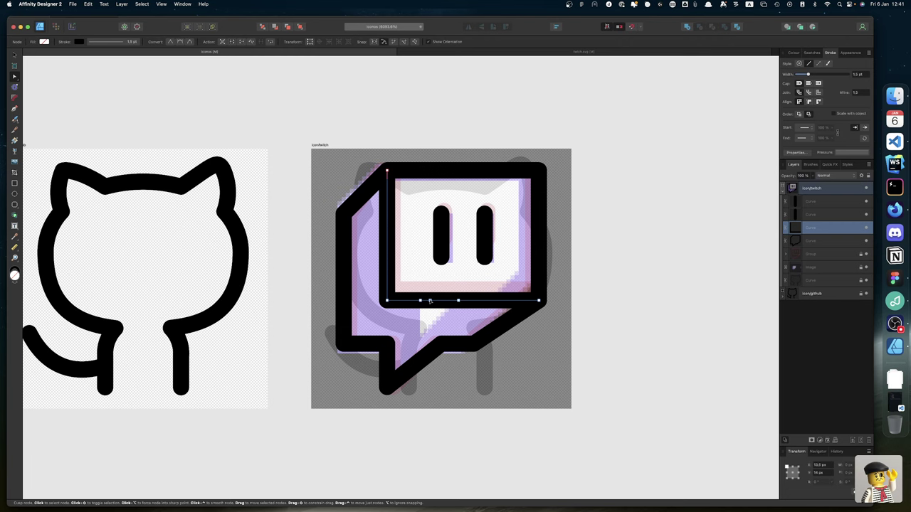
drag(430, 302, 420, 333)
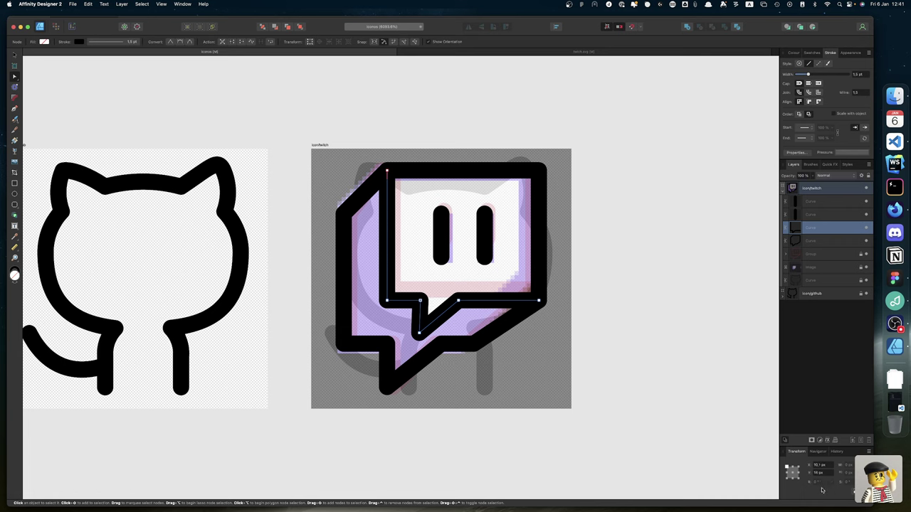
Align the inner tail's upper-left node to X 10 px, its tip to X 10 px, Y 16 px, and its upper-right node to X 12.6 px.
click(820, 464)
key(Right)
key(BackSpace)
key(BackSpace)
key(Return)
click(459, 300)
click(419, 332)
key(Up)
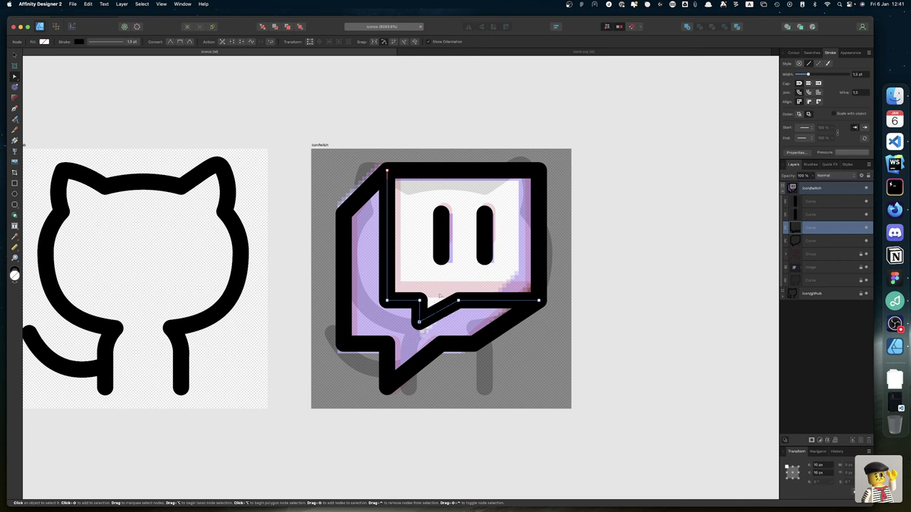
click(458, 302)
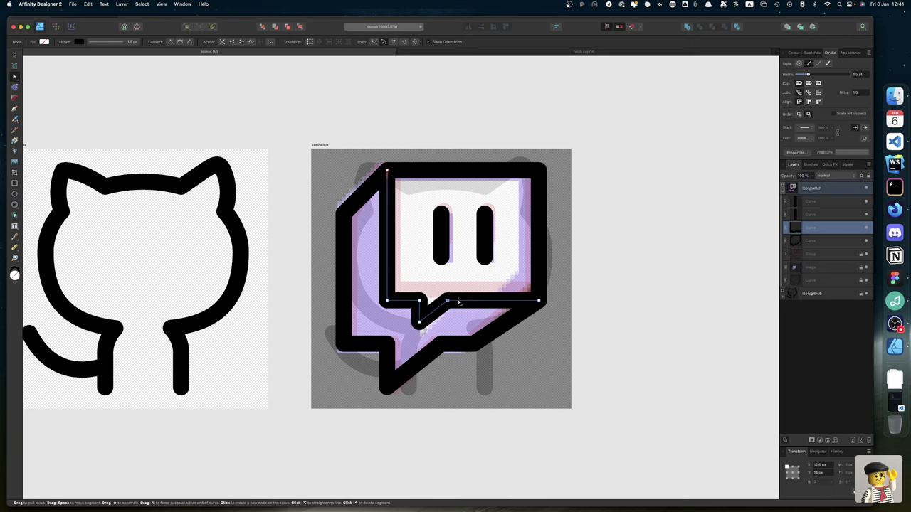
click(650, 325)
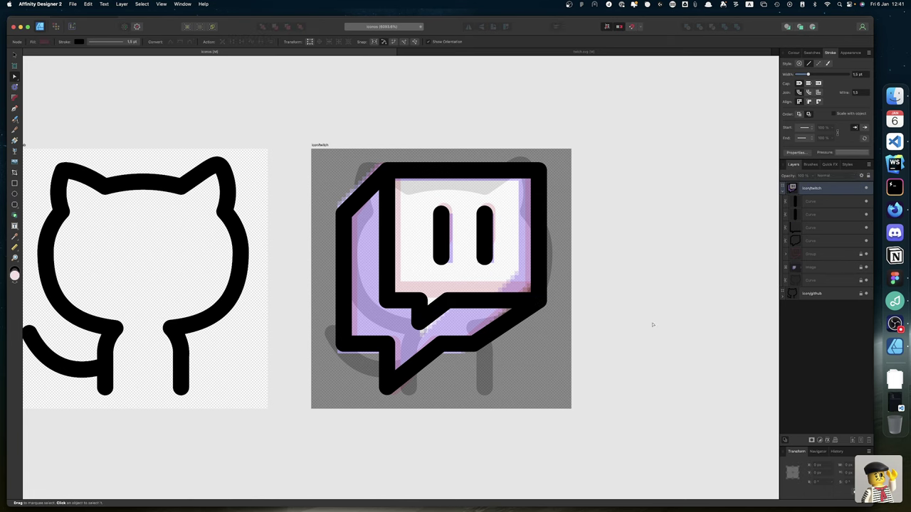
Examine the Twitch icon beside the GitHub icon at small and enlarged sizes to compare their visual balance.
scroll(448, 206, up, 3)
scroll(448, 206, right, 4)
scroll(448, 206, down, 10)
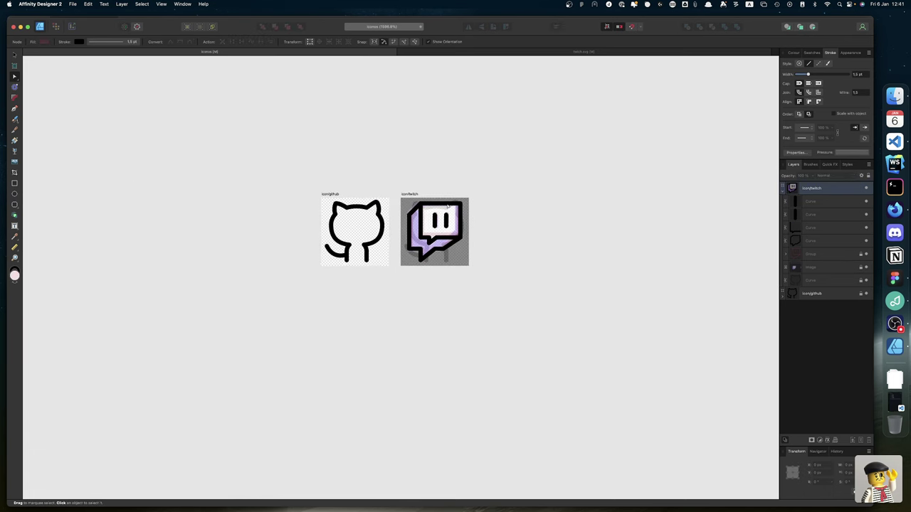
scroll(448, 207, down, 2)
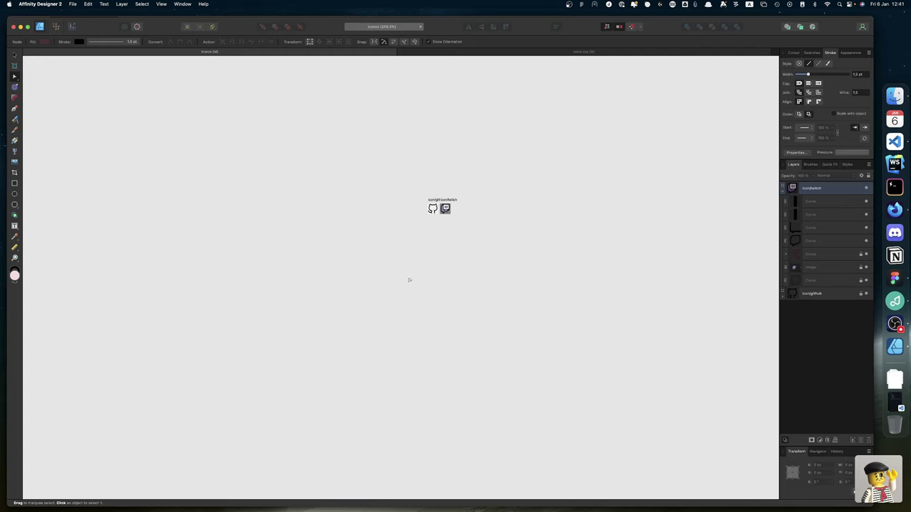
scroll(410, 279, up, 3)
scroll(409, 280, right, 1)
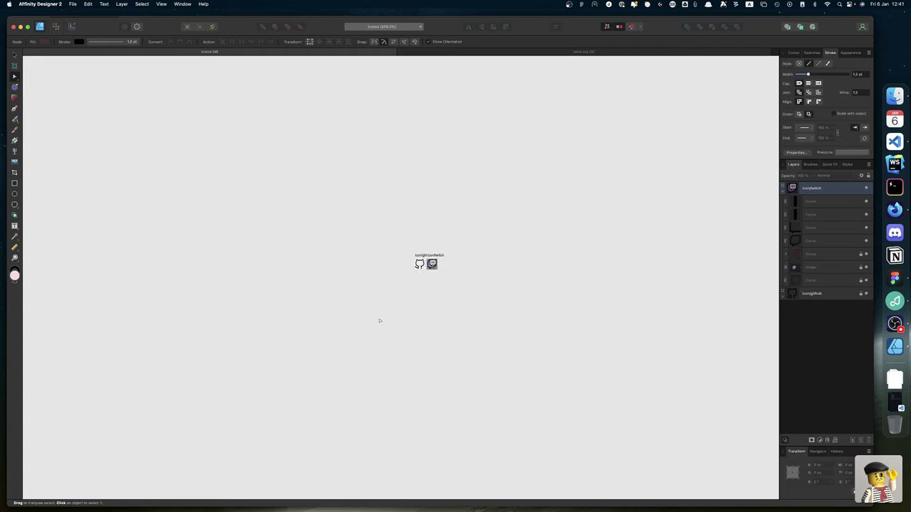
scroll(380, 321, down, 4)
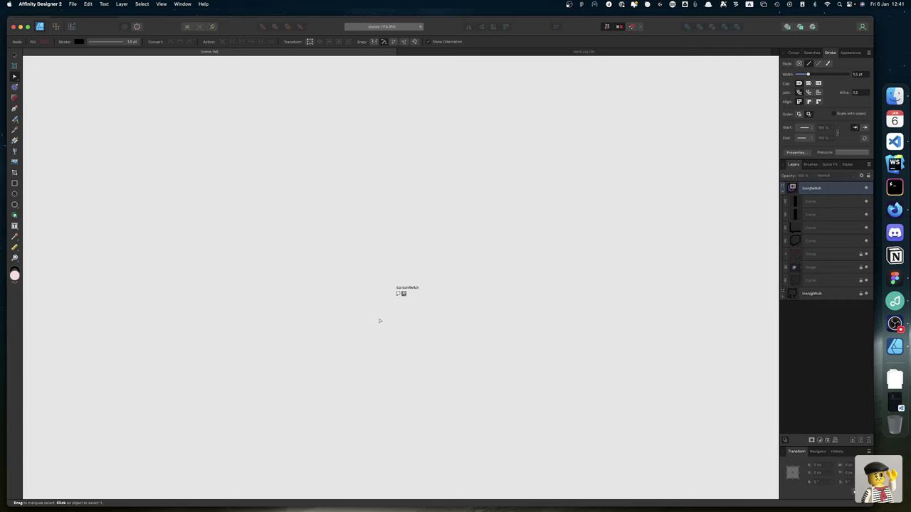
scroll(400, 298, up, 8)
scroll(400, 298, up, 2)
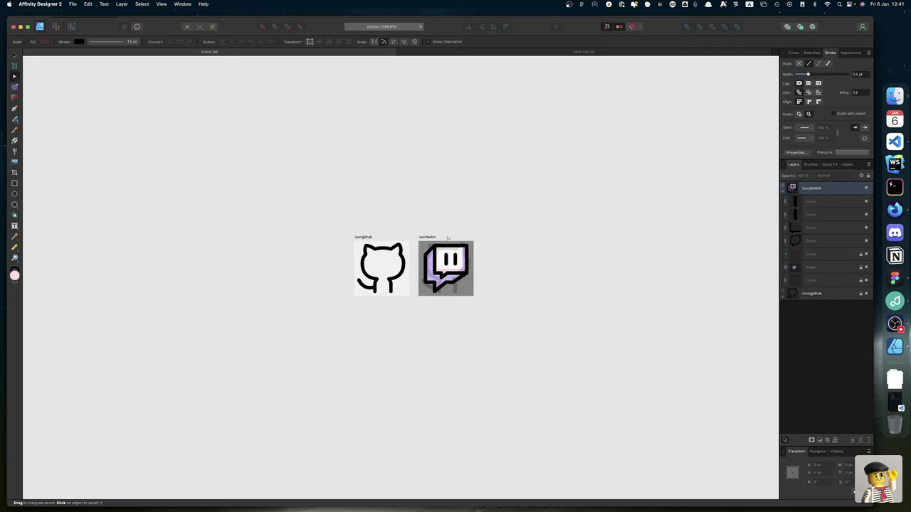
scroll(438, 239, up, 5)
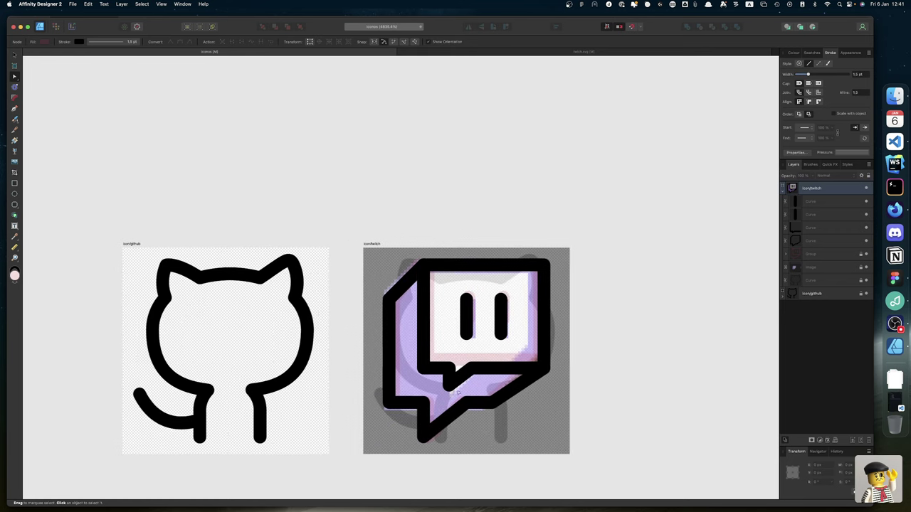
Shift the whole inner tail 1 px to the right, placing its upper-left node and tip at X 11 px.
click(451, 385)
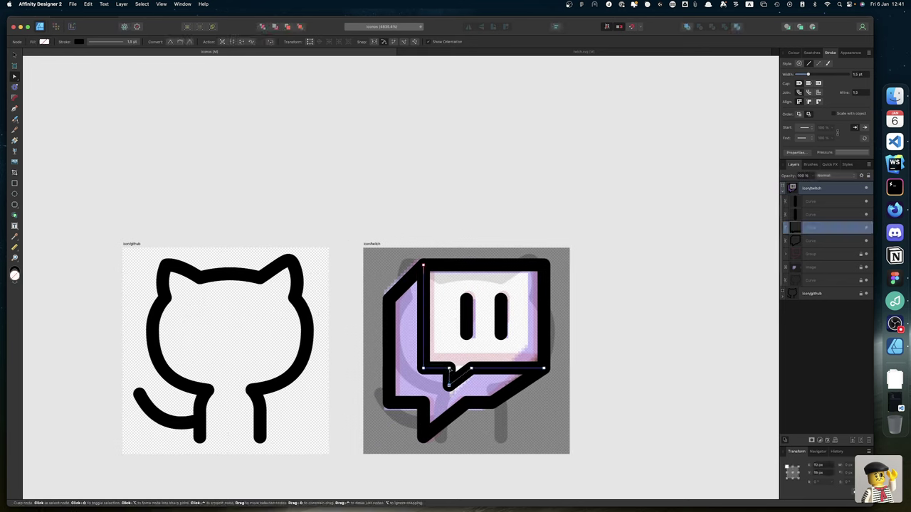
right_click(449, 370)
key(Escape)
click(451, 388)
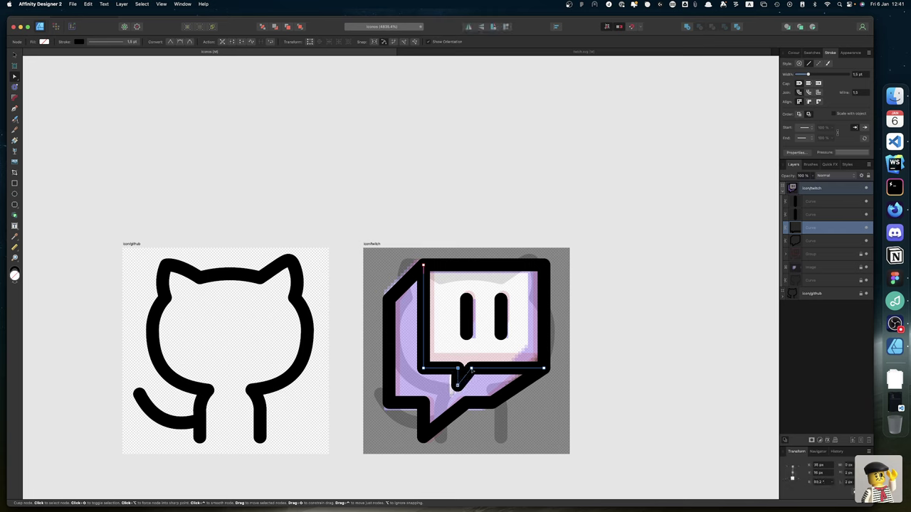
click(472, 369)
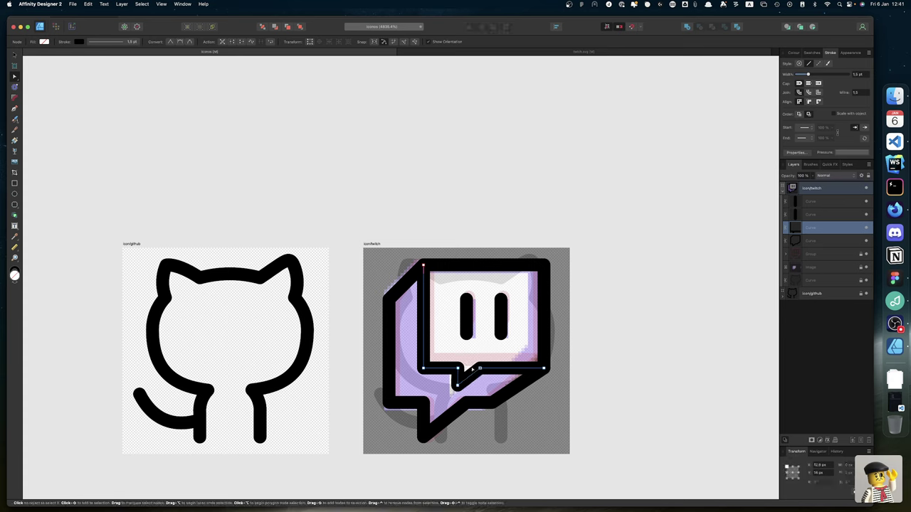
click(679, 455)
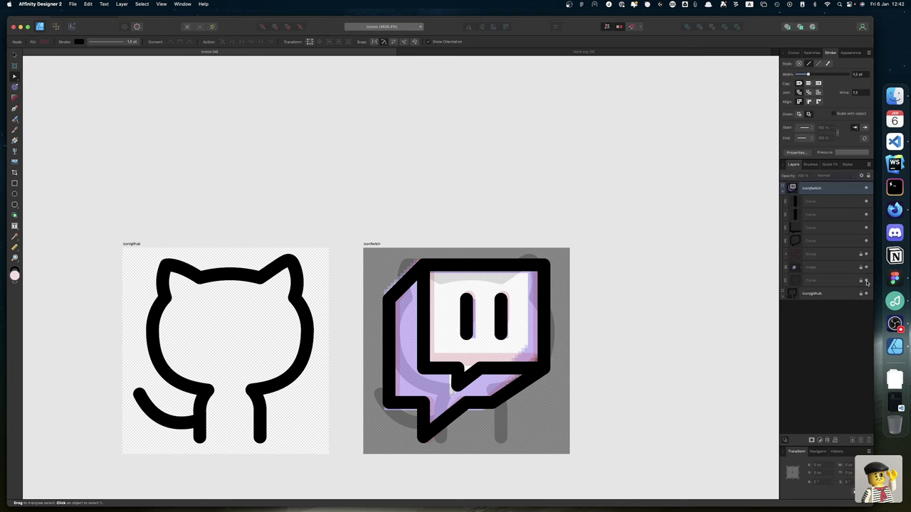
Hide the Twitch artboard's three locked reference layers: the faded GitHub curve, the logo image and the guide group.
click(867, 281)
click(867, 268)
click(868, 255)
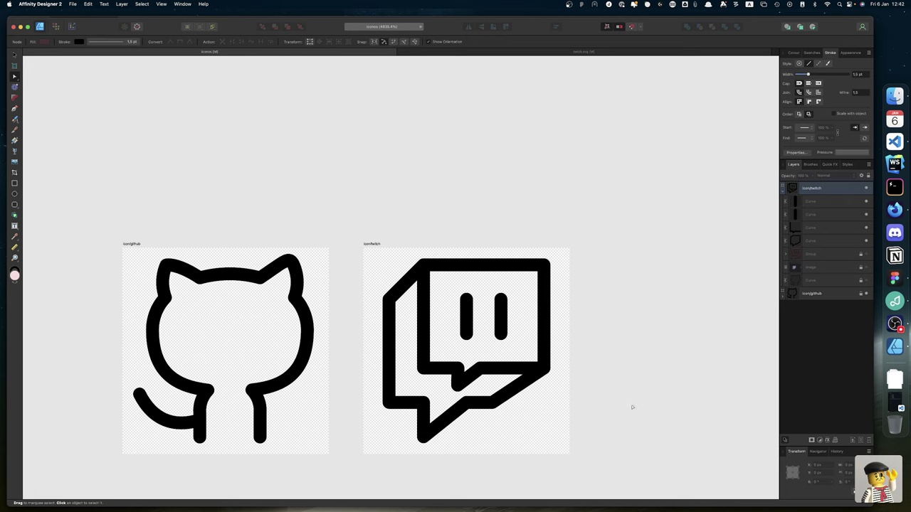
scroll(568, 402, right, 2)
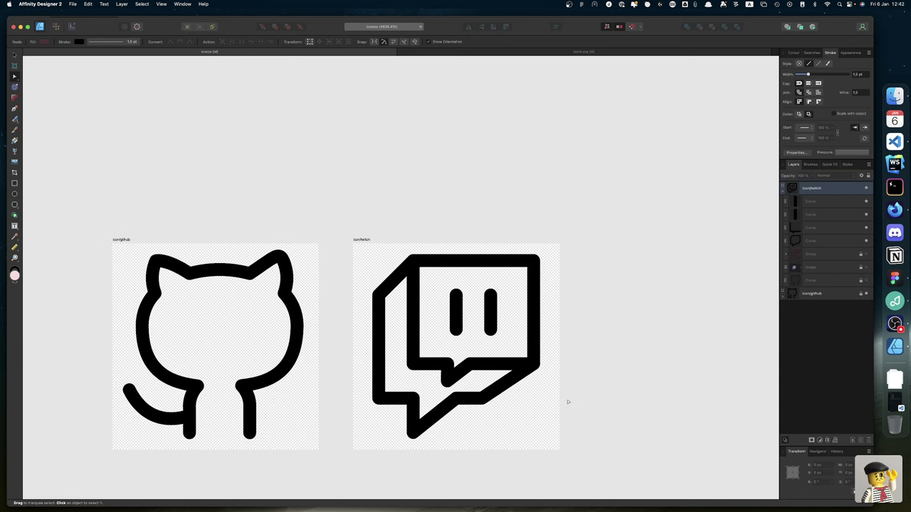
Switch to Firefox, view the original logo on twitch.tv in a new tab, close that tab and return to Affinity Designer.
key(ctrl+Left)
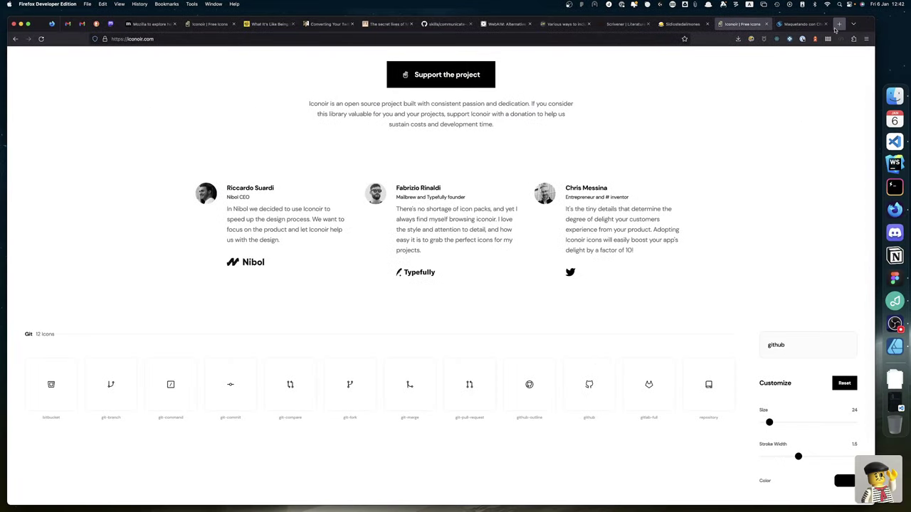
click(839, 23)
text(twitch.tv/)
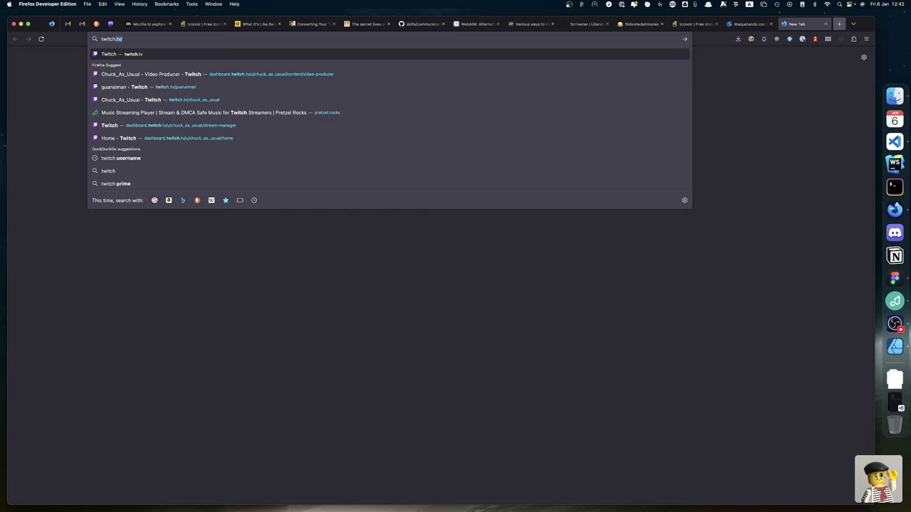
key(Return)
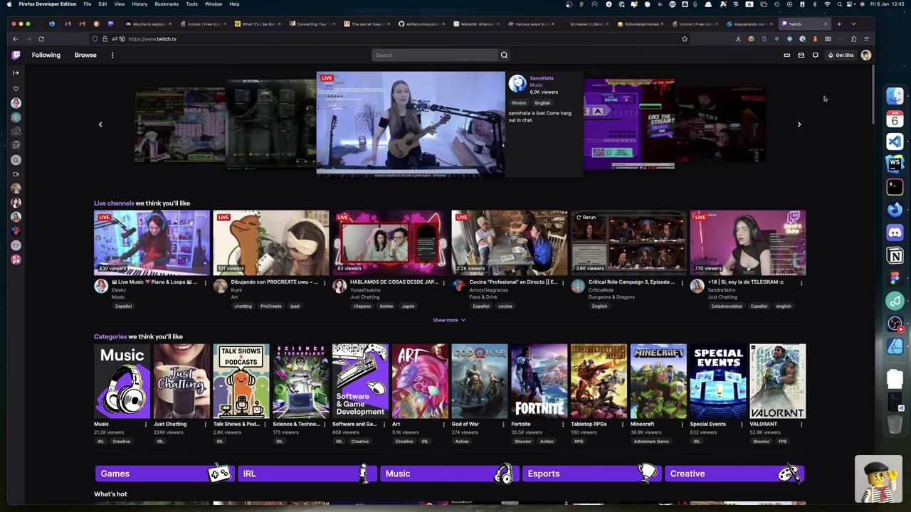
click(827, 24)
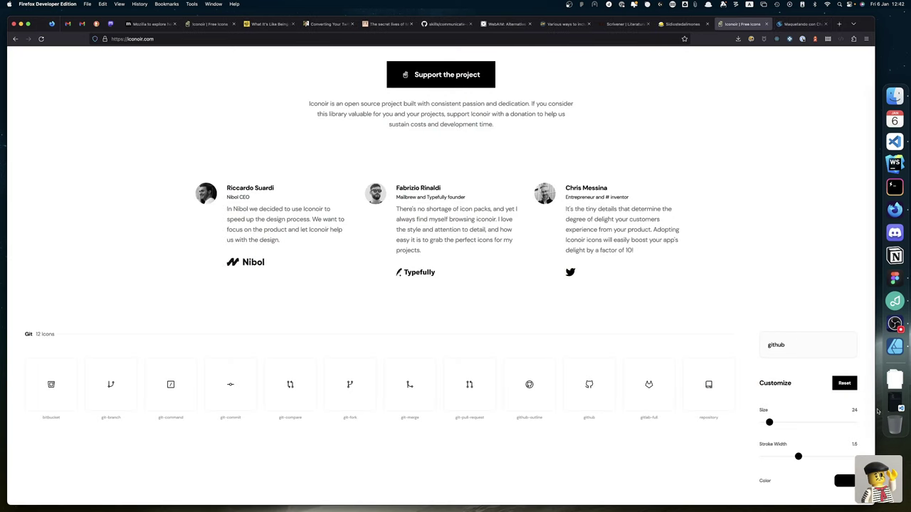
click(895, 347)
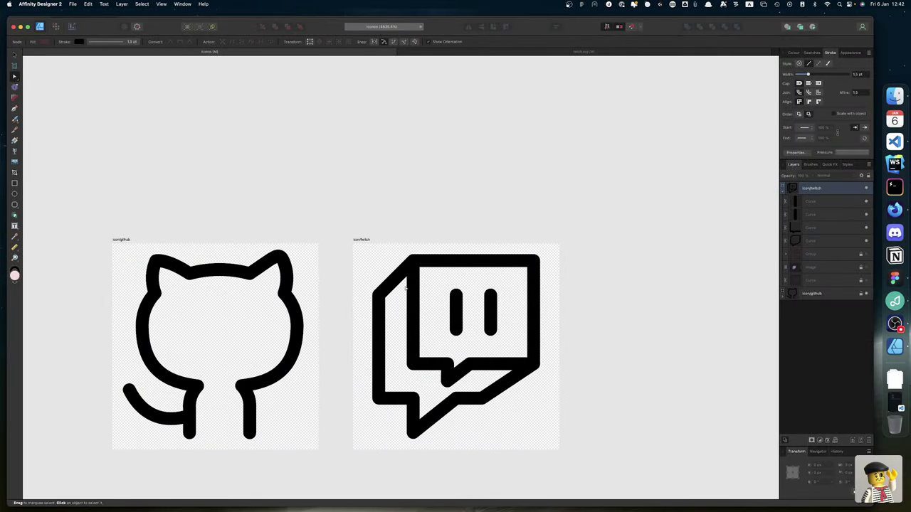
Move the inner tail's upper-left node 1 px to the left, to X 10 px.
click(448, 381)
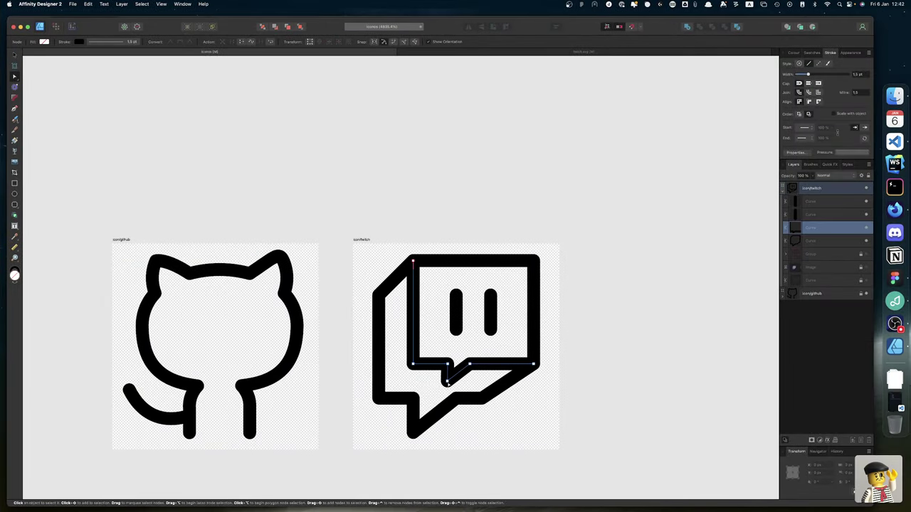
click(447, 365)
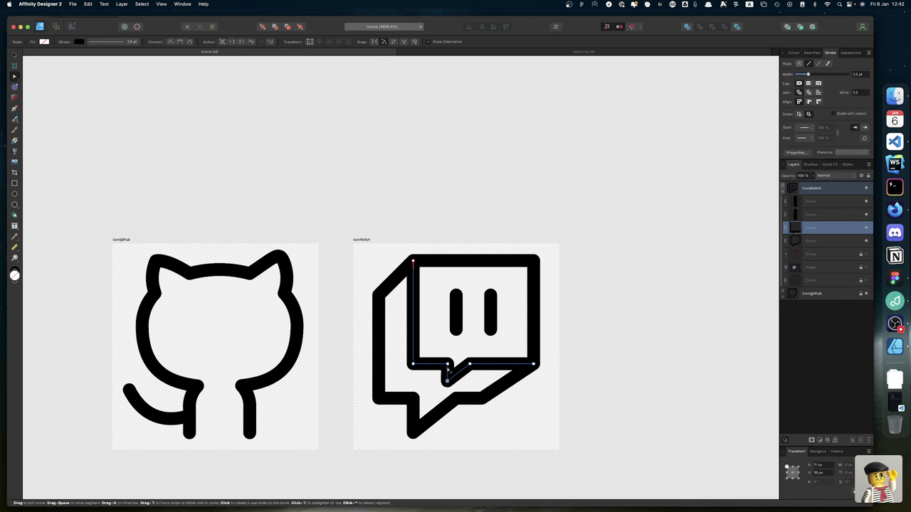
key(Left)
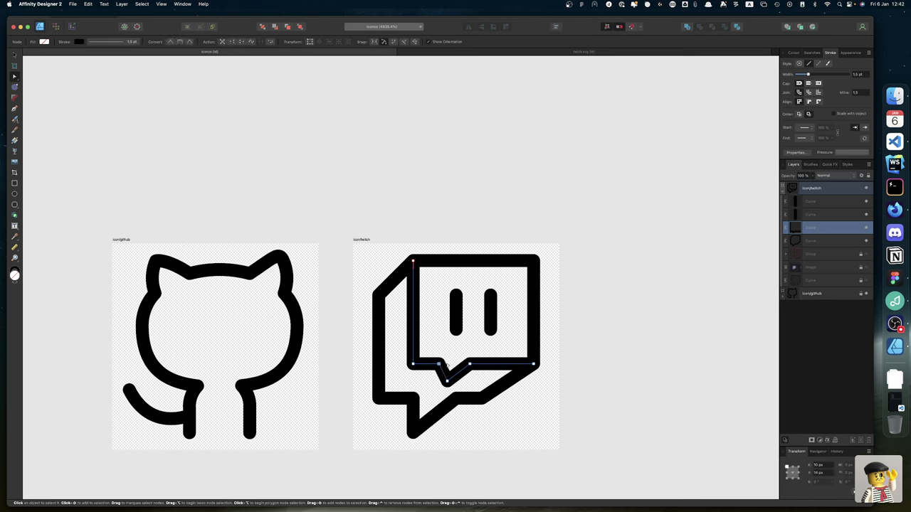
Move the inner tail's tip 1 px to the left, to X 10 px, and deselect the curve.
key(Left)
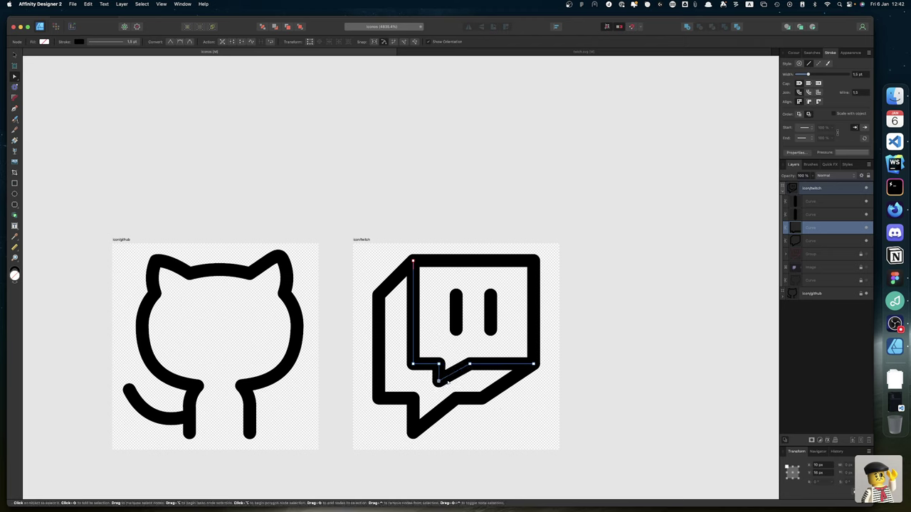
click(652, 378)
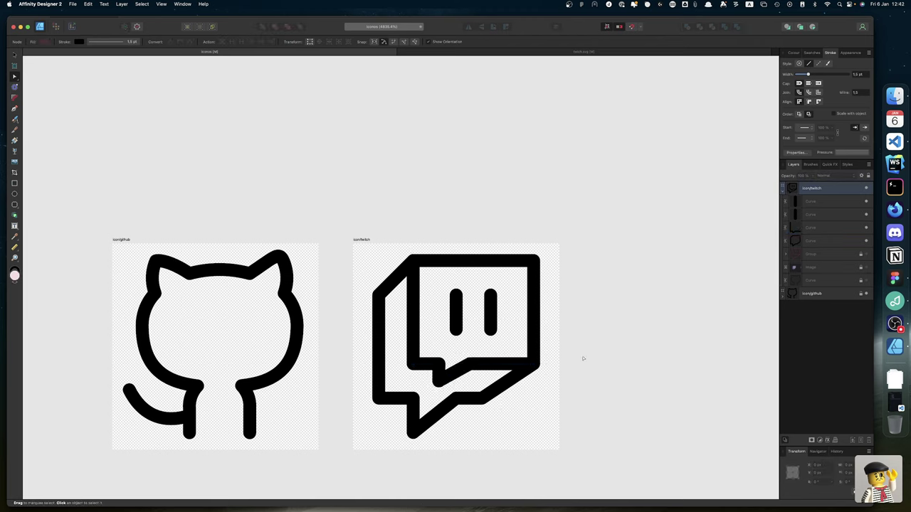
Examine the GitHub and Twitch icons at small size, and inspect the Twitch icon's inner tail up close.
scroll(583, 358, down, 10)
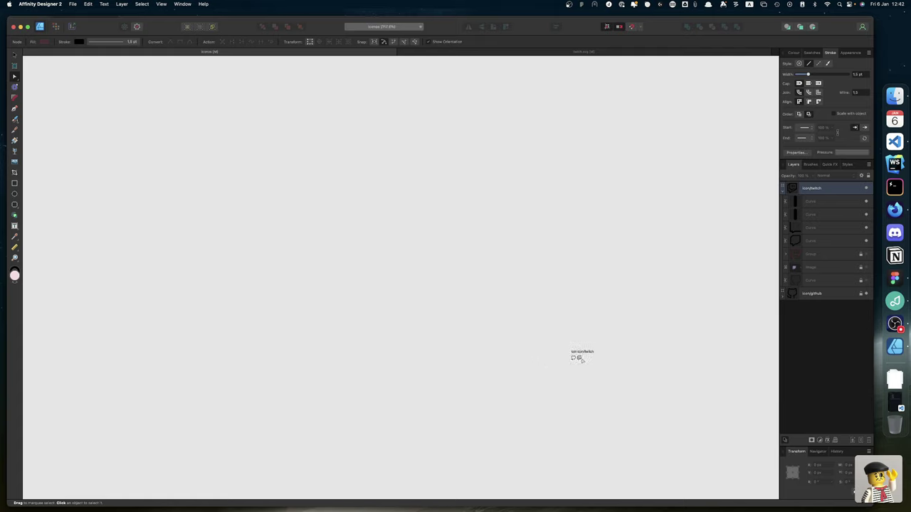
scroll(577, 378, right, 5)
scroll(463, 343, up, 5)
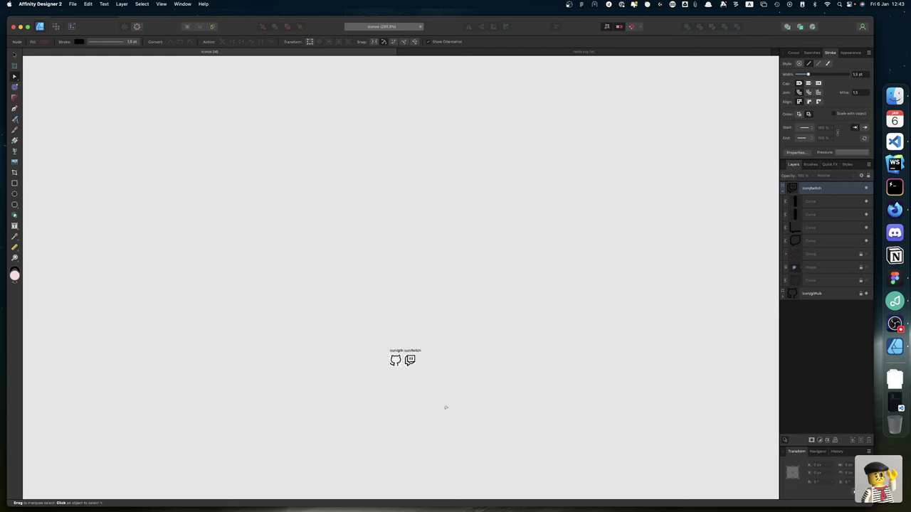
scroll(446, 407, up, 10)
scroll(446, 407, up, 3)
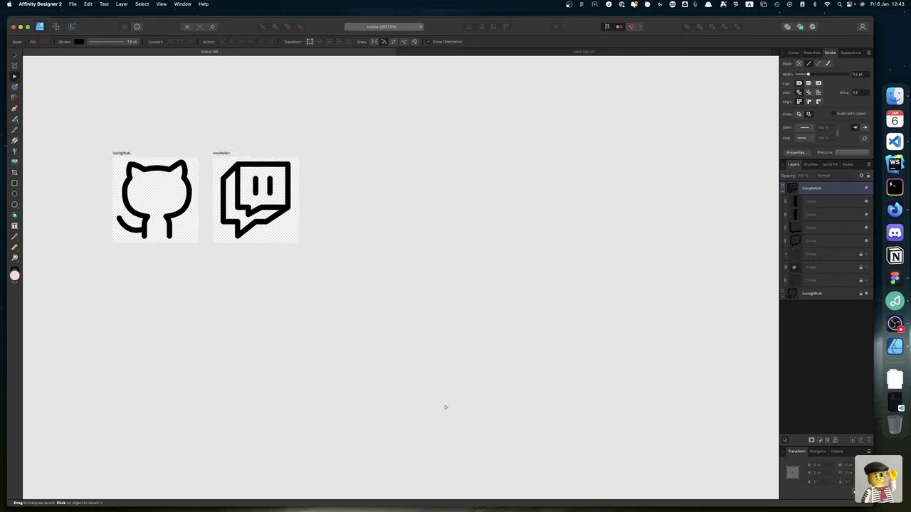
scroll(446, 407, up, 3)
scroll(445, 407, left, 3)
scroll(446, 407, up, 5)
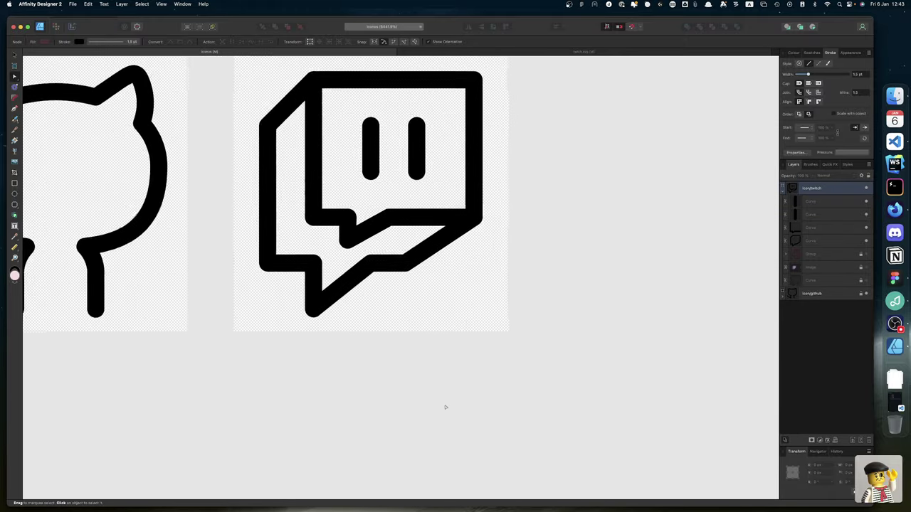
scroll(446, 407, up, 3)
scroll(446, 408, left, 3)
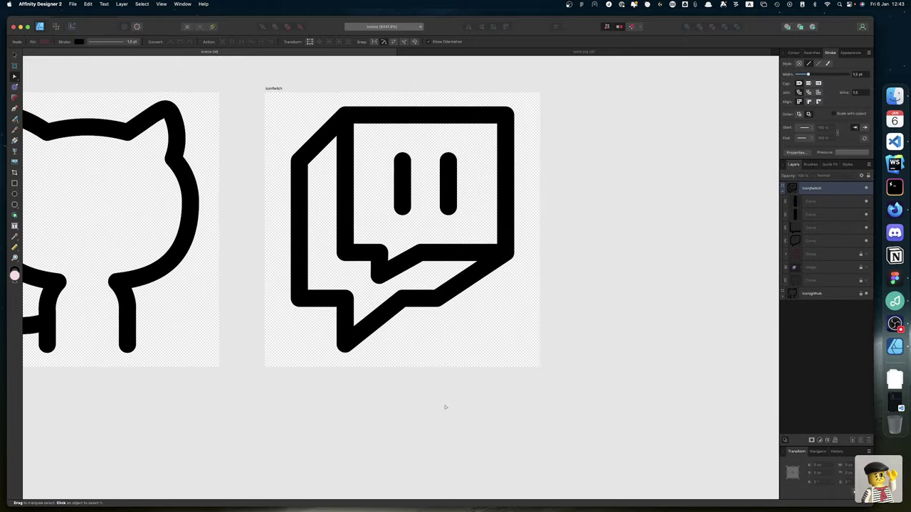
Move the inner tail's tip 1 px down, to Y 17 px, and deselect the curve.
click(379, 279)
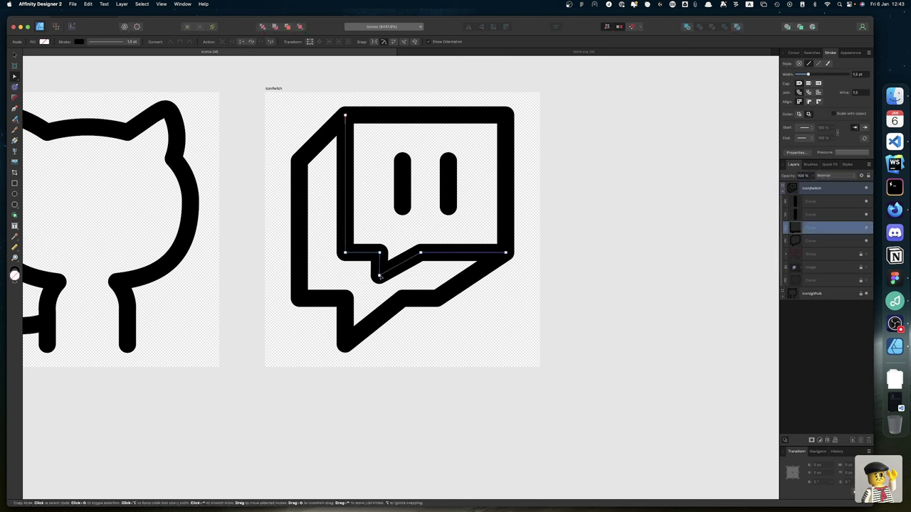
click(379, 277)
key(Down)
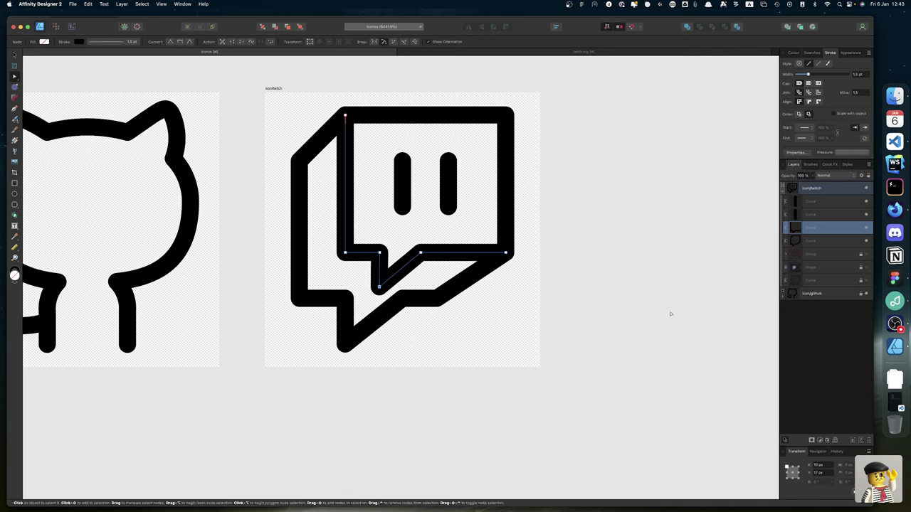
click(625, 376)
Switch to Firefox, view the icons on the Maquetando con Chuck page at default zoom, and return to Affinity Designer.
scroll(498, 335, down, 5)
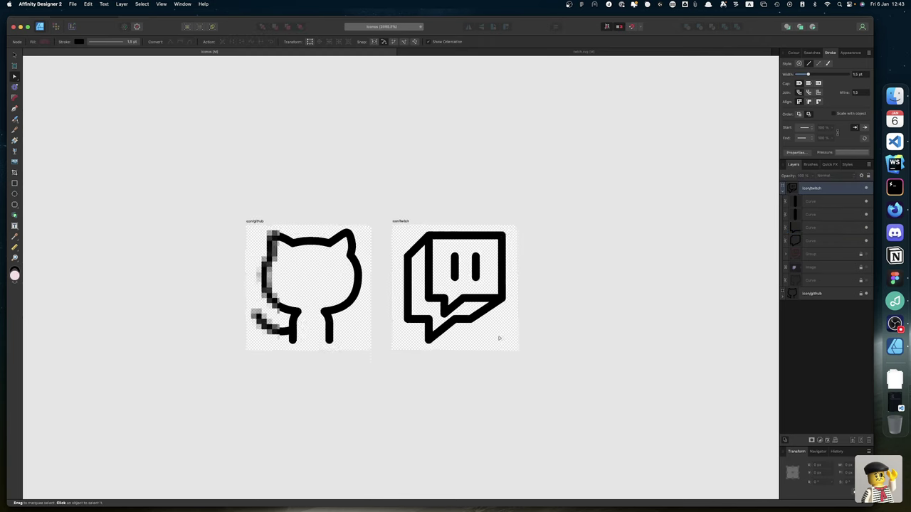
scroll(499, 339, down, 5)
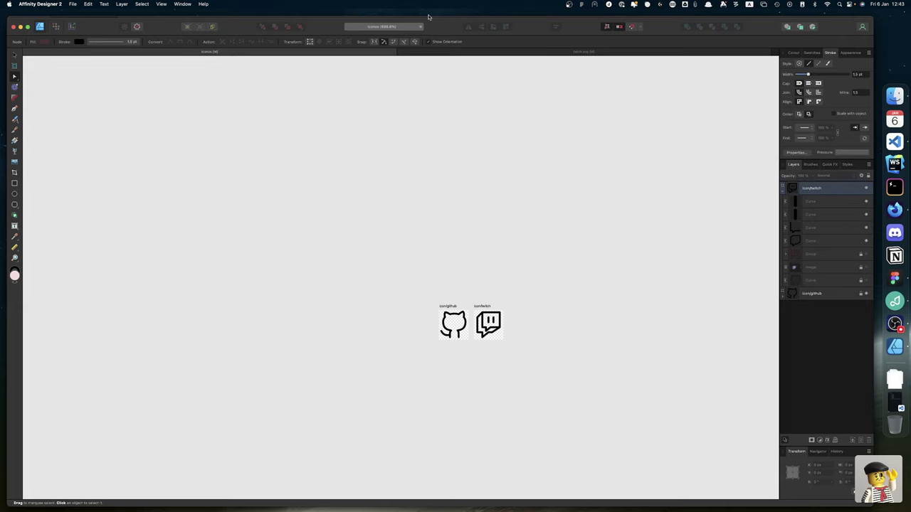
key(super+Tab)
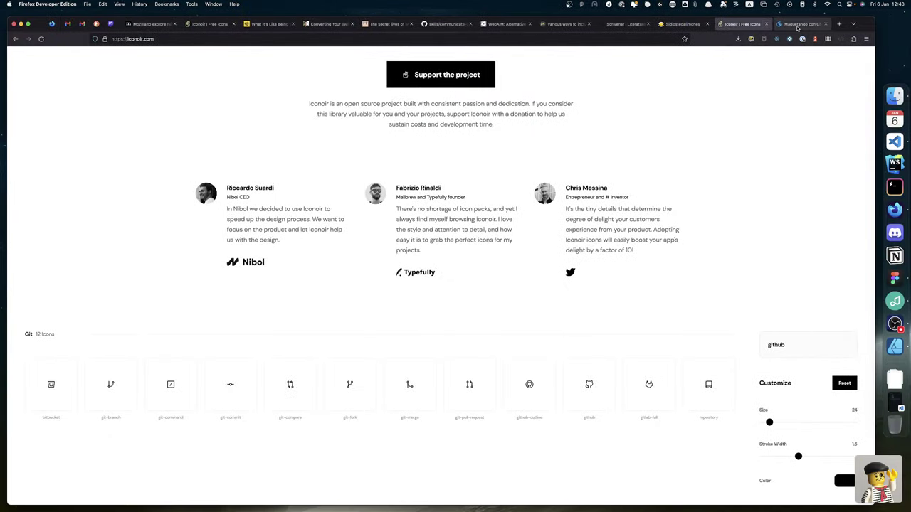
click(802, 24)
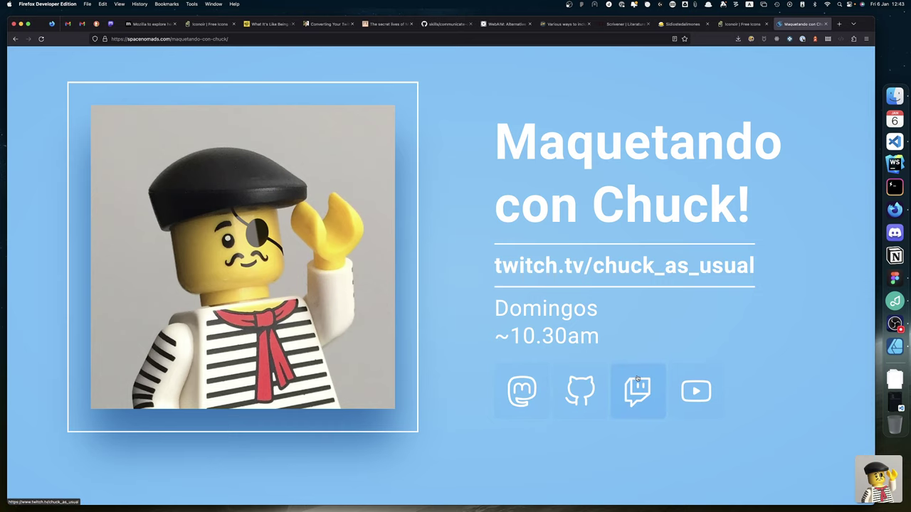
key(ctrl+0)
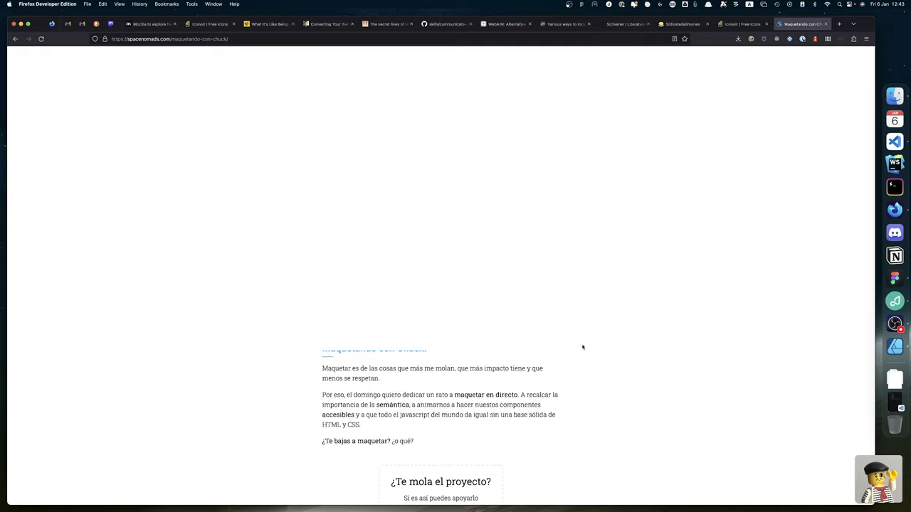
scroll(582, 343, up, 5)
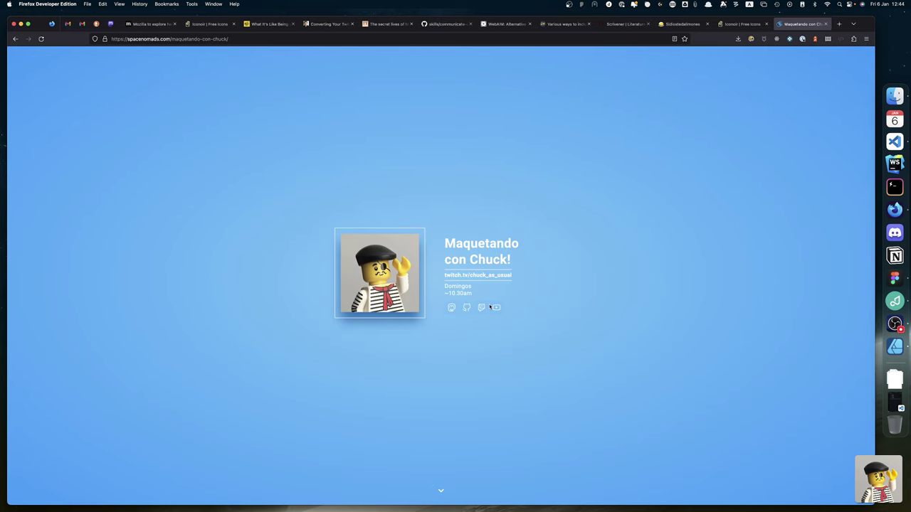
click(895, 348)
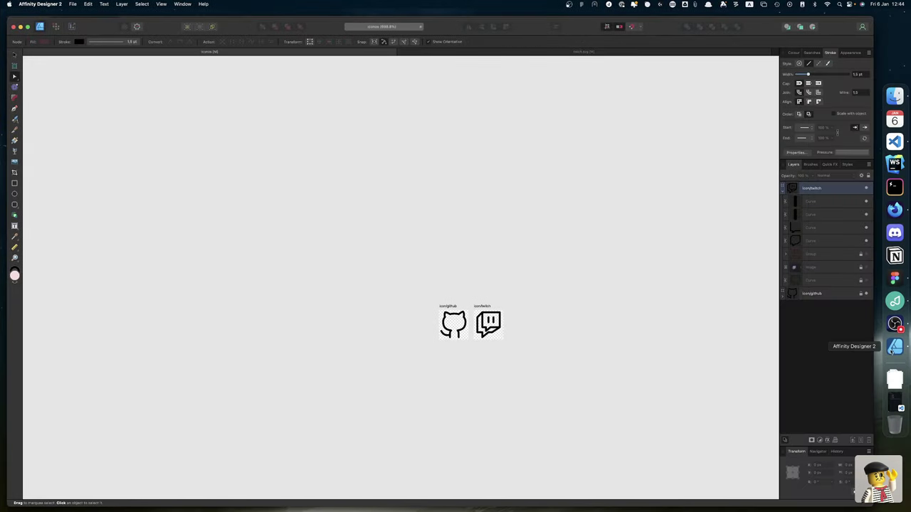
Raise the tip of the Twitch icon's inner tail slightly through its Y position, keeping X at 10 px, and deselect the curve.
scroll(379, 352, down, 5)
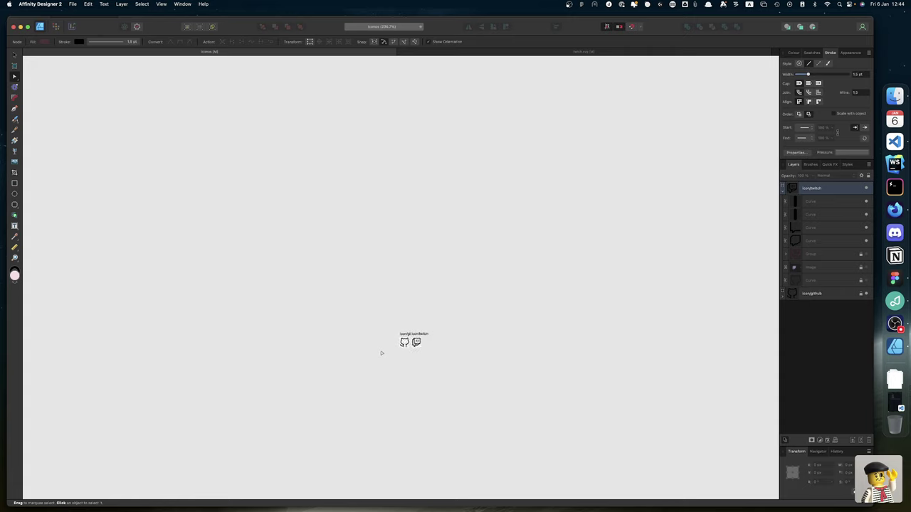
scroll(445, 354, down, 3)
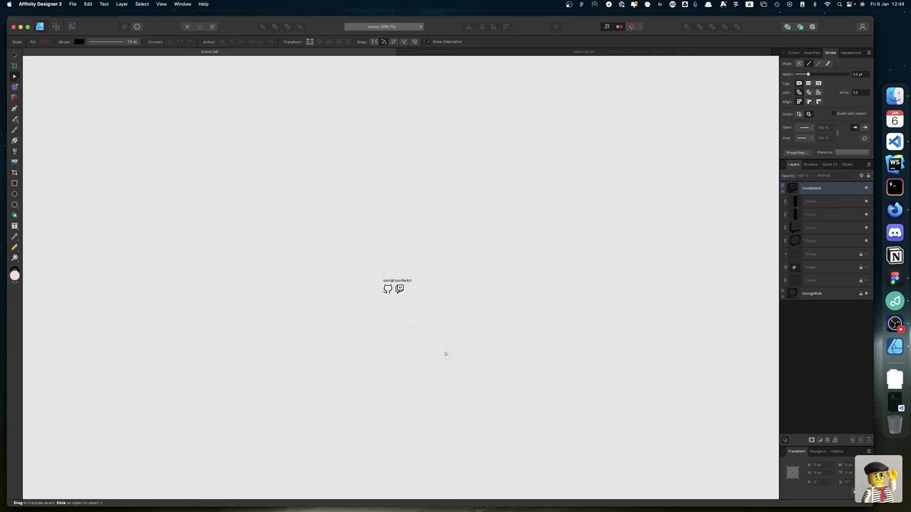
scroll(444, 355, down, 2)
scroll(421, 317, up, 1)
scroll(421, 317, up, 10)
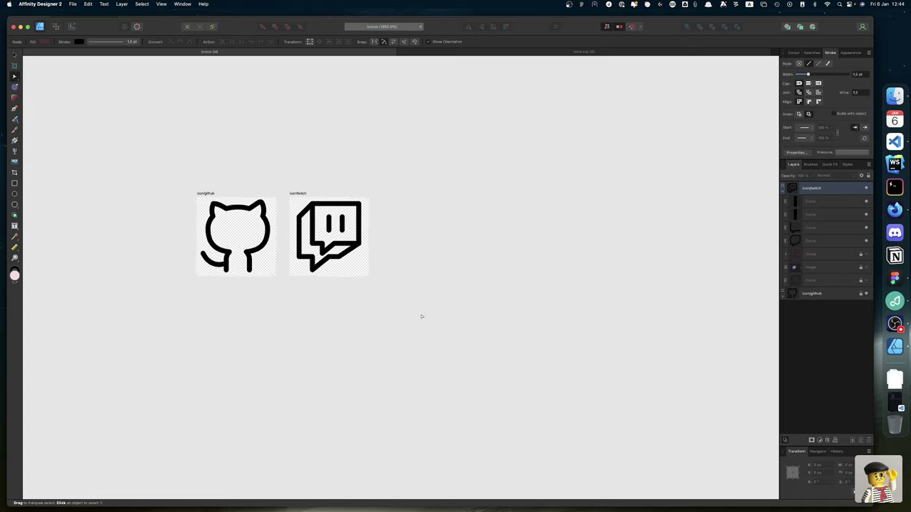
scroll(421, 317, up, 1)
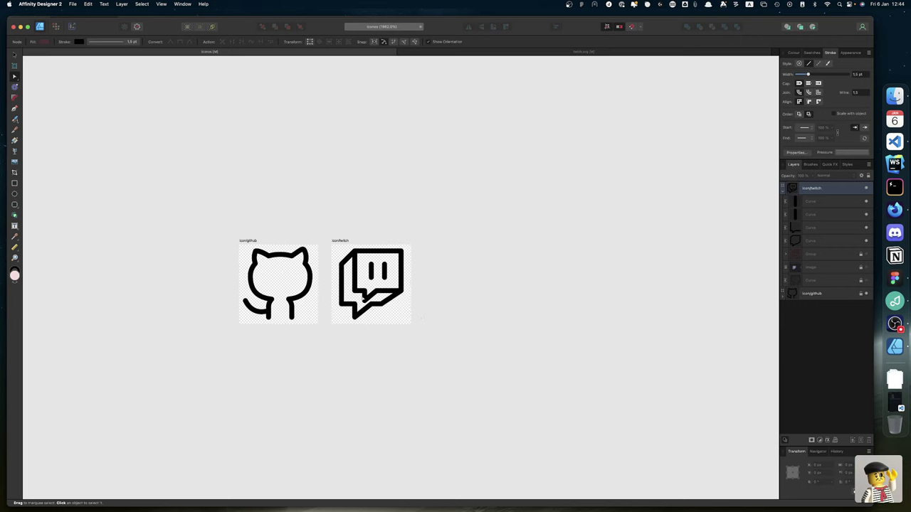
click(366, 299)
click(364, 299)
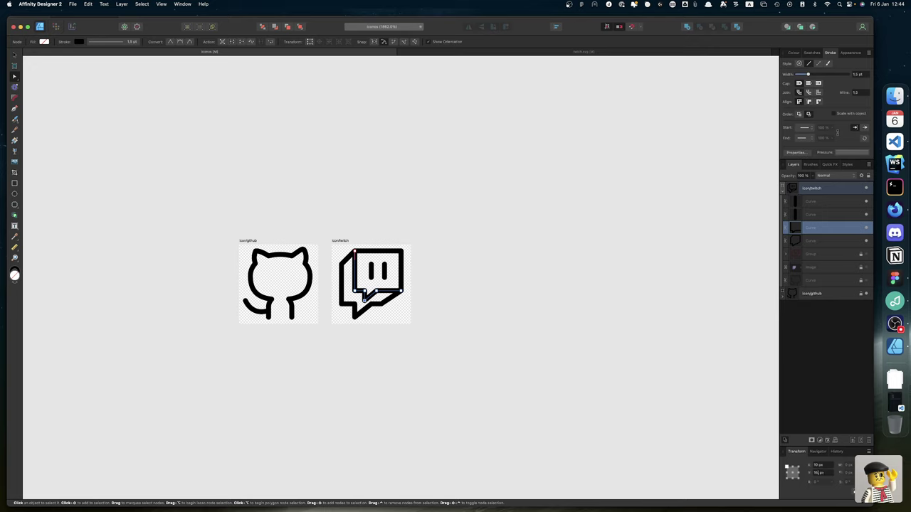
key(Return)
click(443, 330)
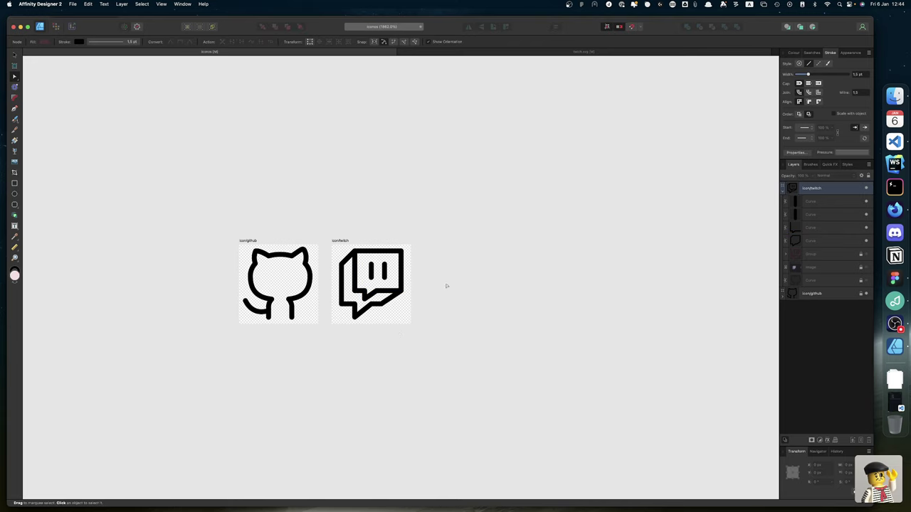
Check the icon row on the Maquetando con Chuck page in Firefox Developer Edition and return to Affinity Designer.
key(ctrl+Left)
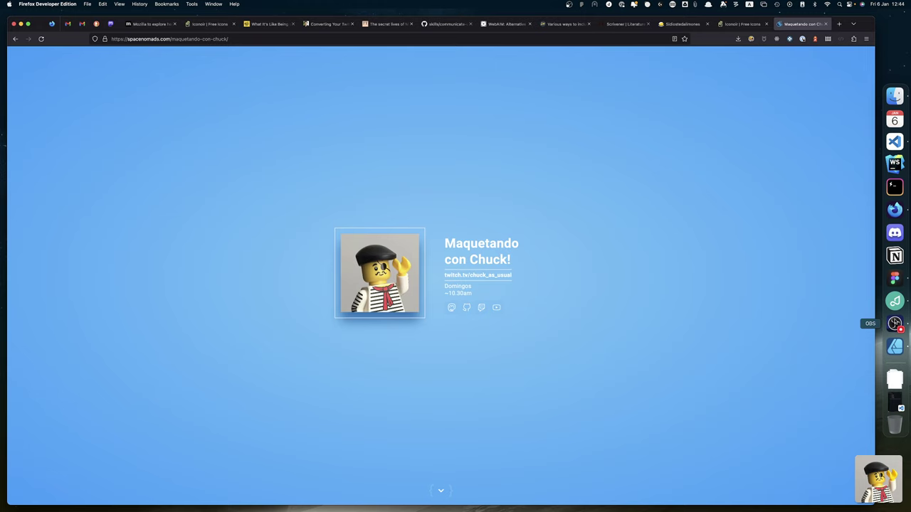
click(895, 347)
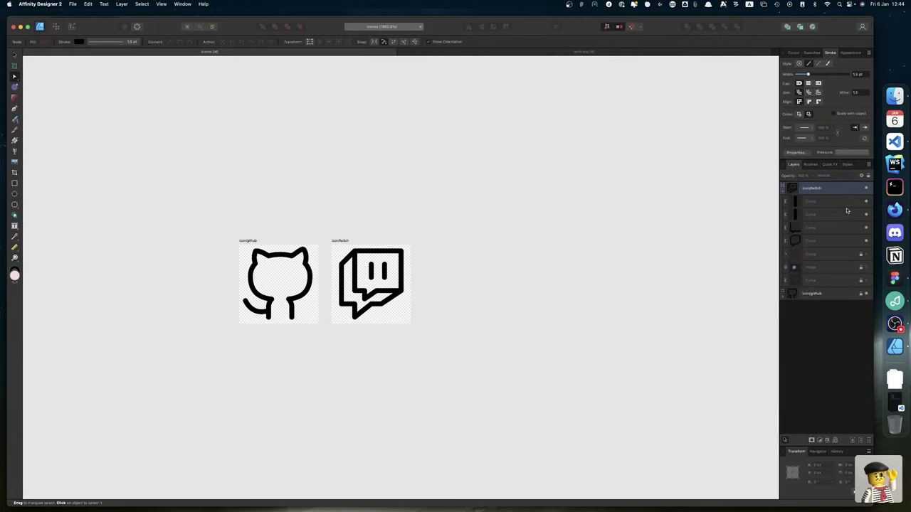
Unhide the Twitch reference image in the icon/twitch artboard and nudge it right until it is clear of both artboards.
click(866, 269)
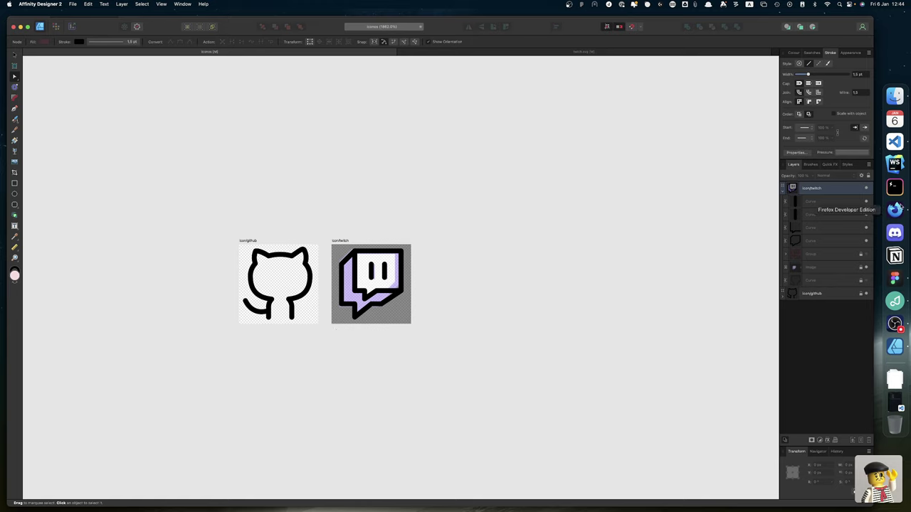
click(840, 268)
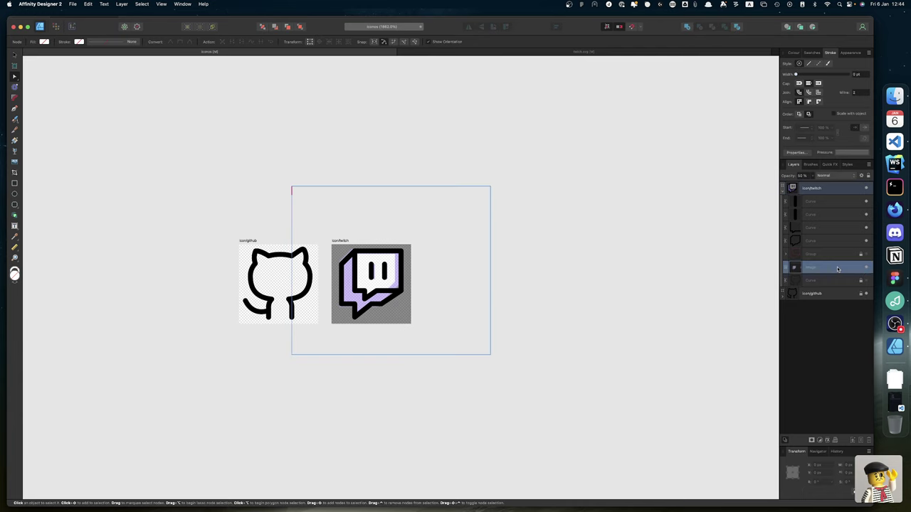
key(Right)
key(Right)
key(Right)
key(Right)
key(Right)
key(Right)
key(Right)
key(Right)
key(Right)
key(Right)
key(Right)
key(Right)
key(Right)
key(Right)
key(Right)
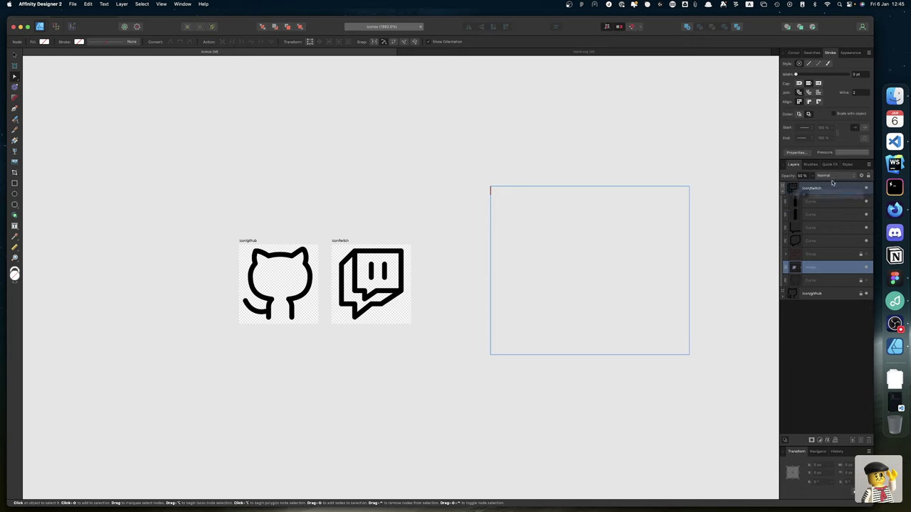
Move the reference image out of the icon/twitch artboard, above it in the layer order, and set its opacity to 100%.
drag(820, 271, 786, 287)
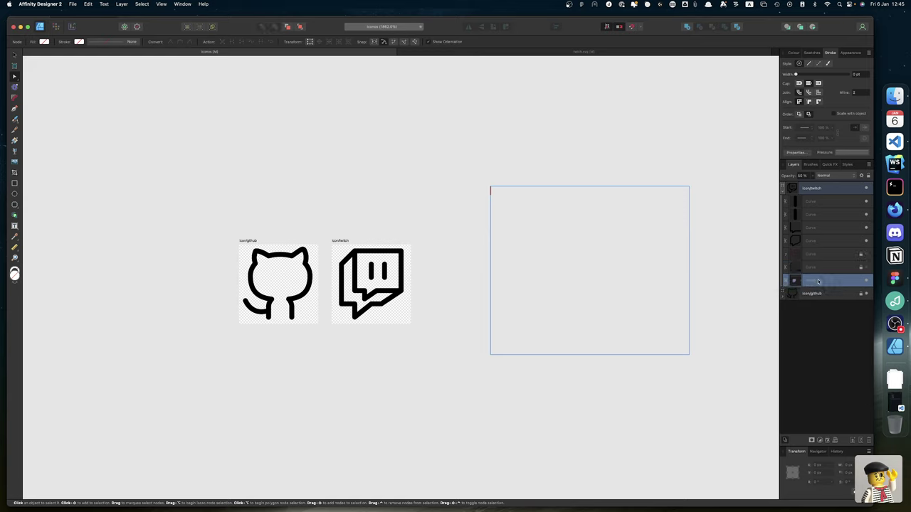
drag(810, 203, 801, 184)
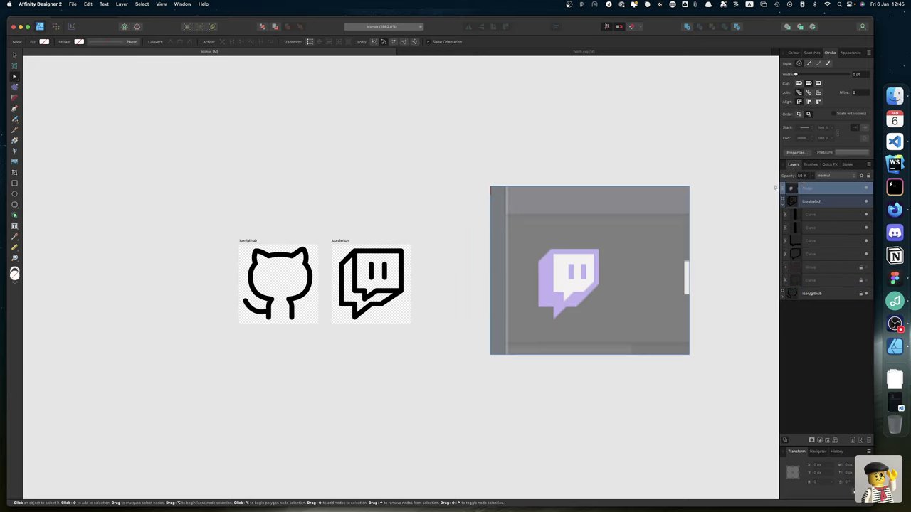
key(0)
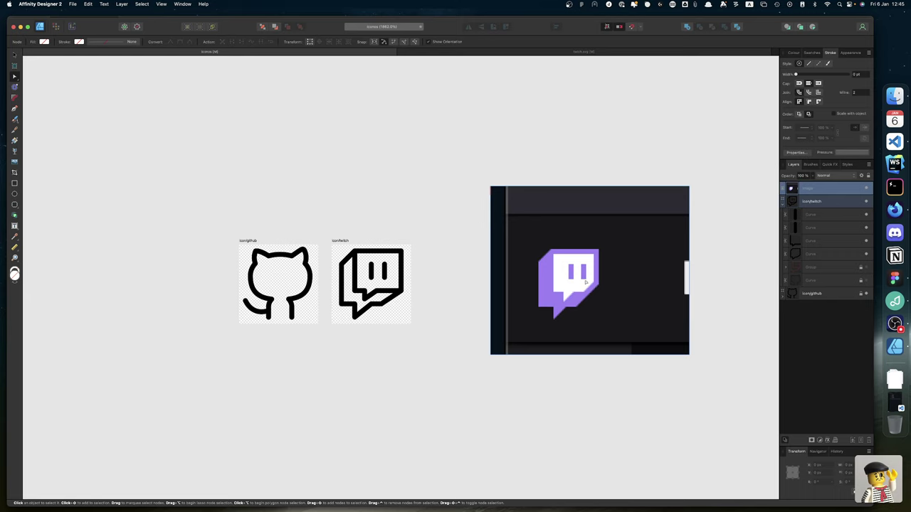
Move both eye strokes of the Twitch icon slightly to the right.
click(370, 276)
shift+click(385, 278)
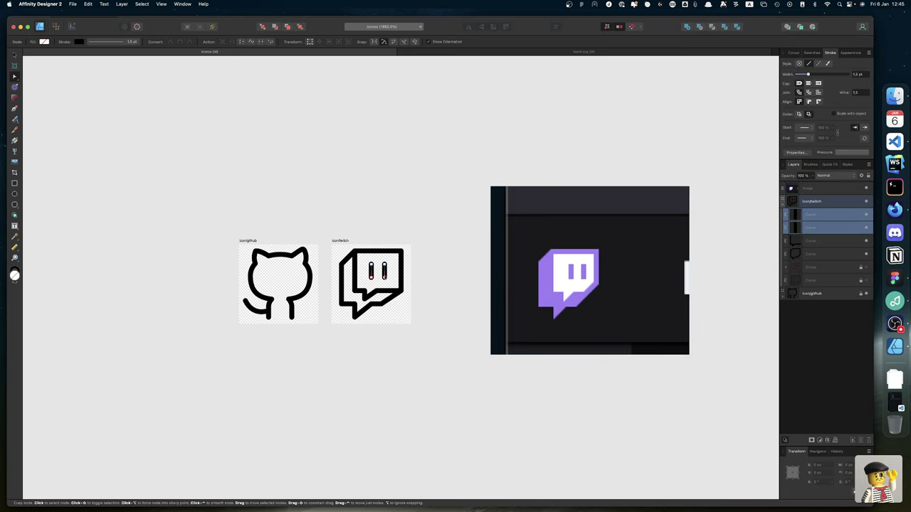
click(430, 268)
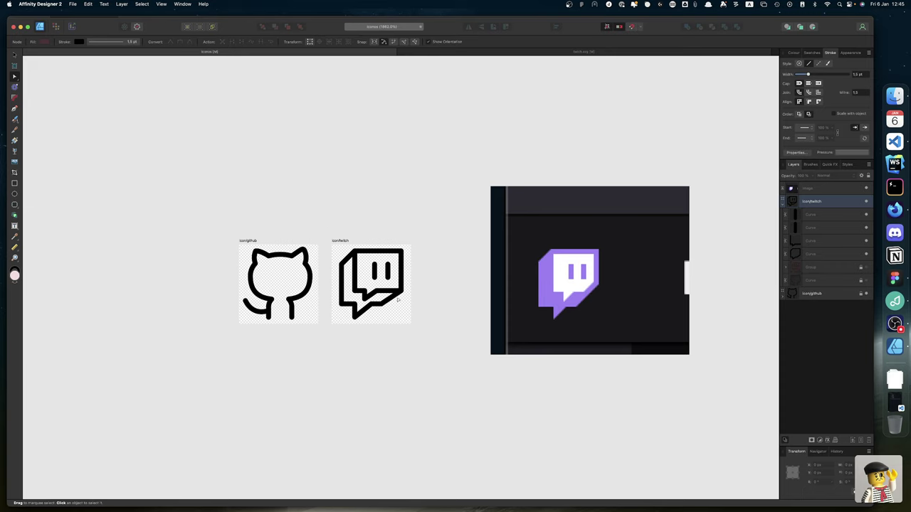
scroll(393, 301, up, 3)
scroll(392, 284, right, 5)
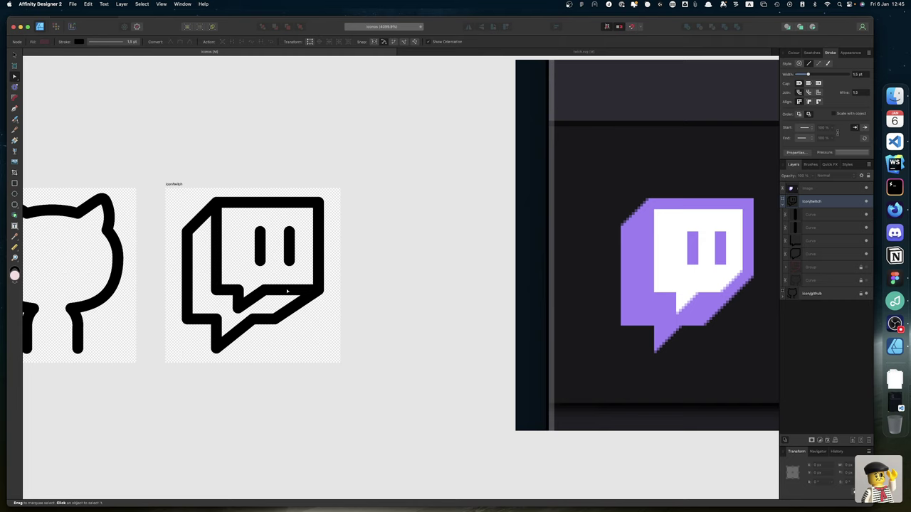
click(287, 291)
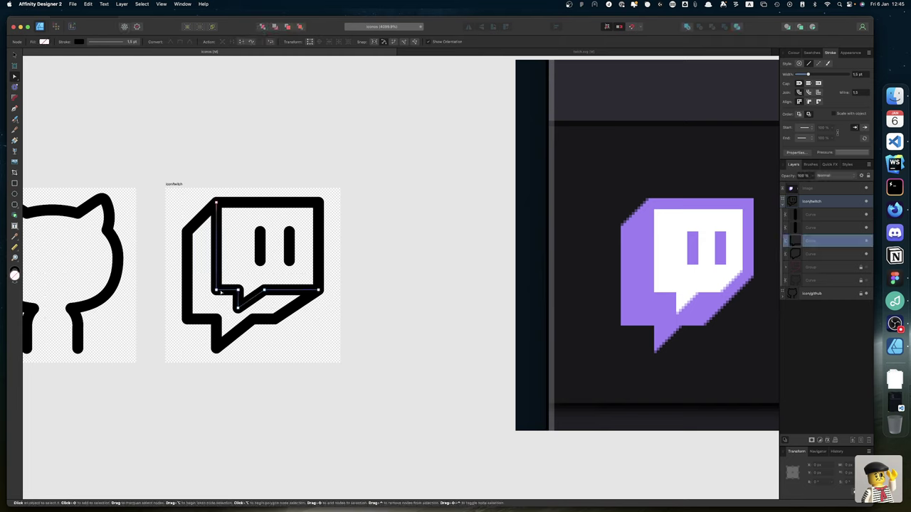
click(217, 290)
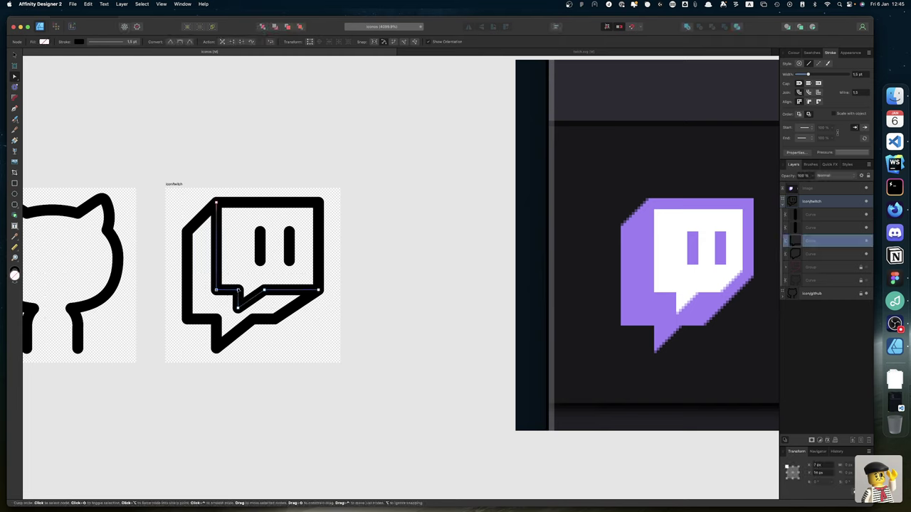
shift+click(238, 306)
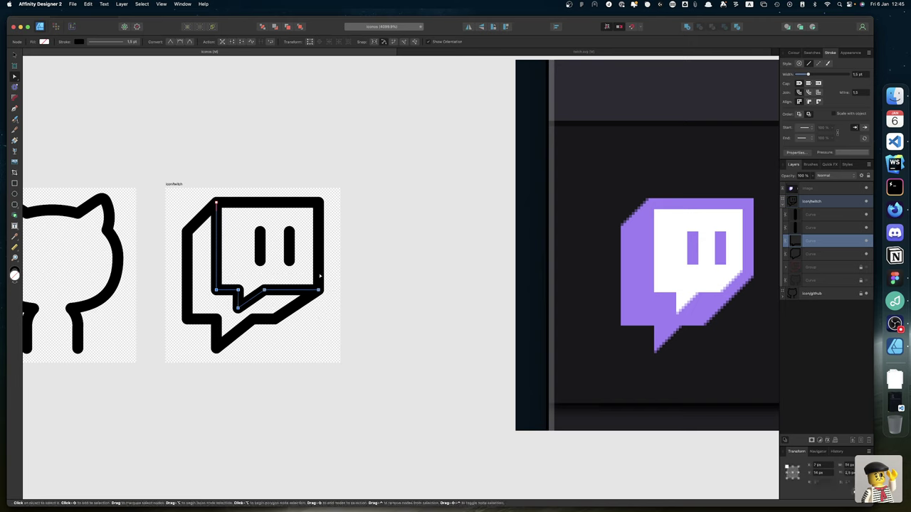
Raise the lower-right corner node of the Twitch icon's outer outline to Y 12 px to match the logo's diagonal edge.
click(321, 277)
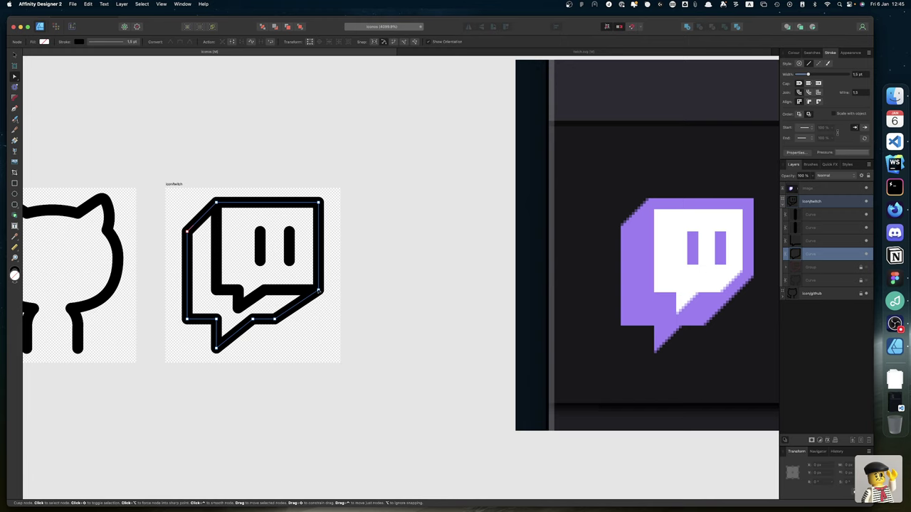
key(Delete)
key(cmd+z)
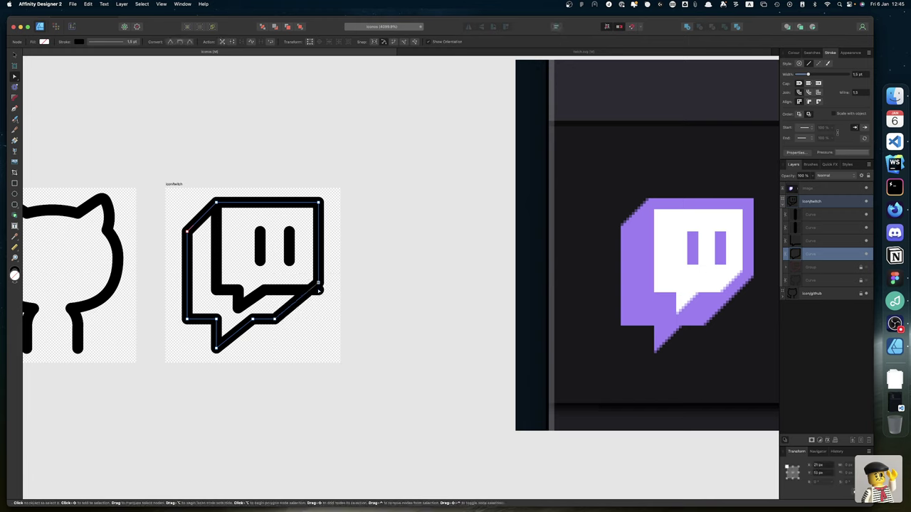
key(shift+Up)
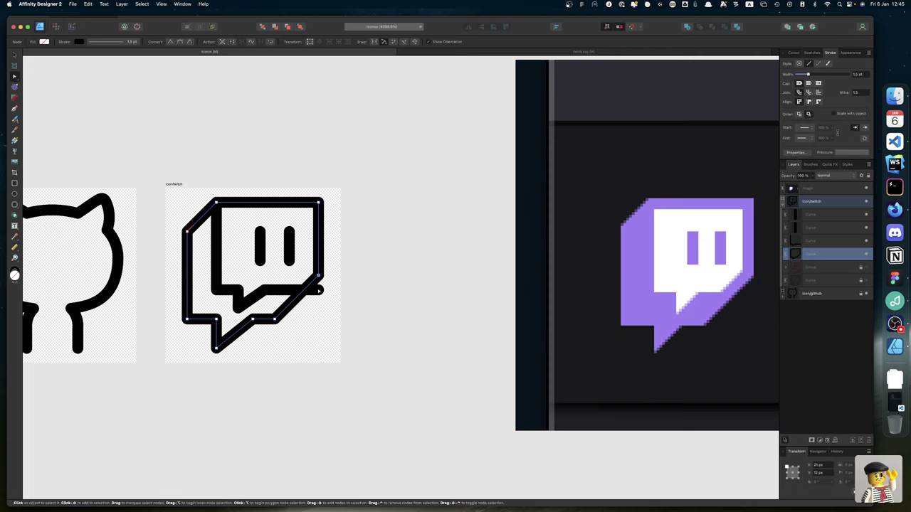
key(shift+Down)
key(shift+Down)
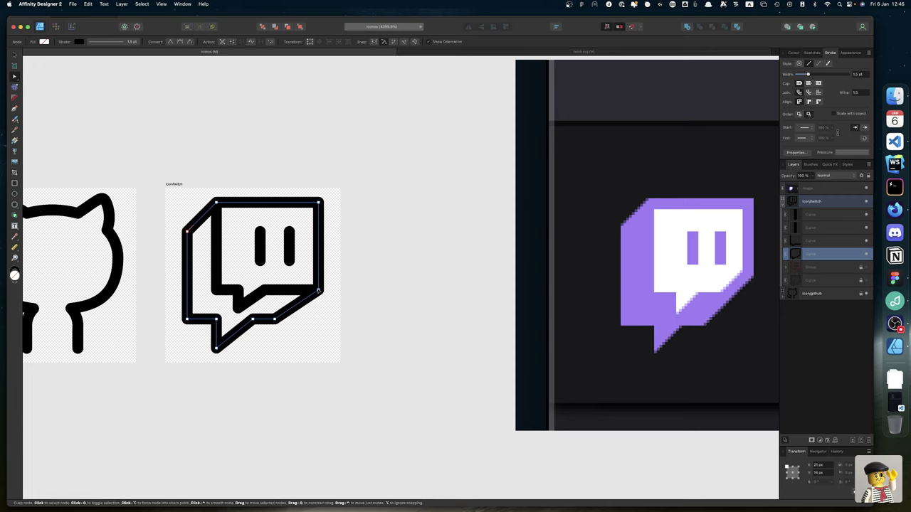
key(shift+Up)
key(shift+Up)
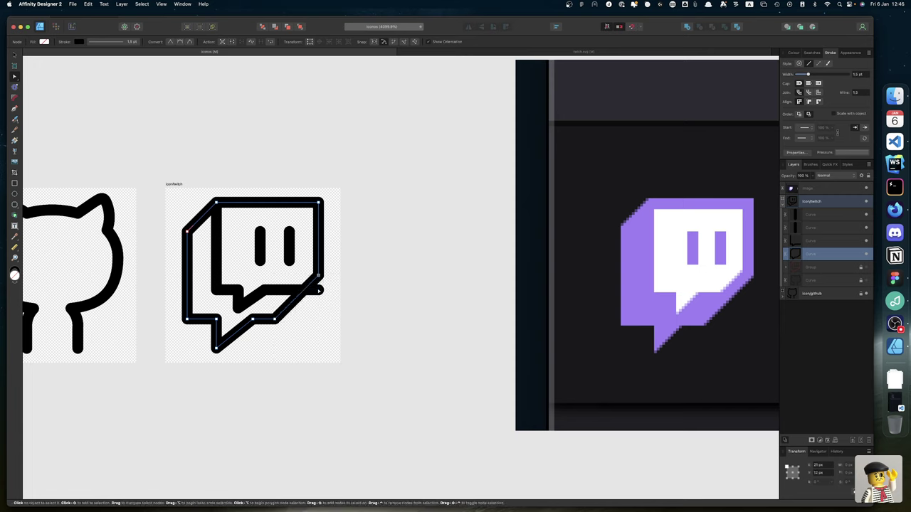
Shorten the inner outline's lower line by moving its right end node left onto the diagonal edge.
click(319, 290)
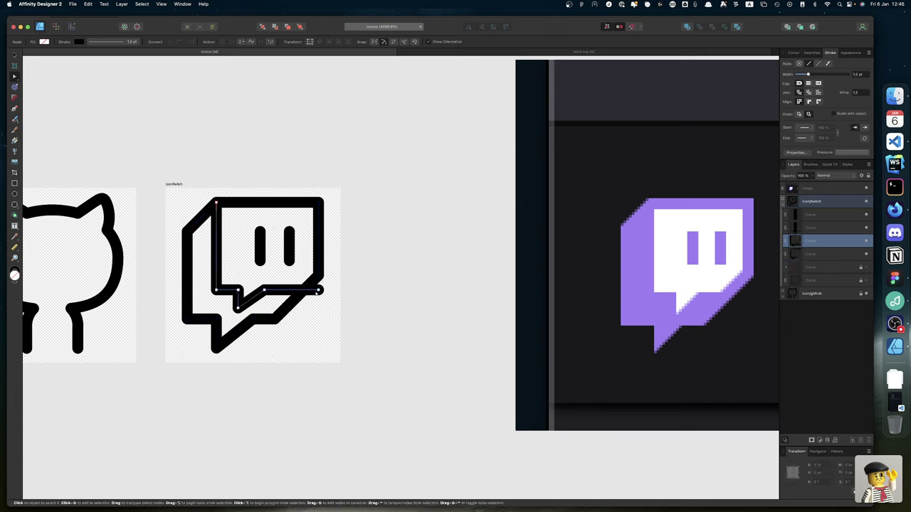
click(320, 291)
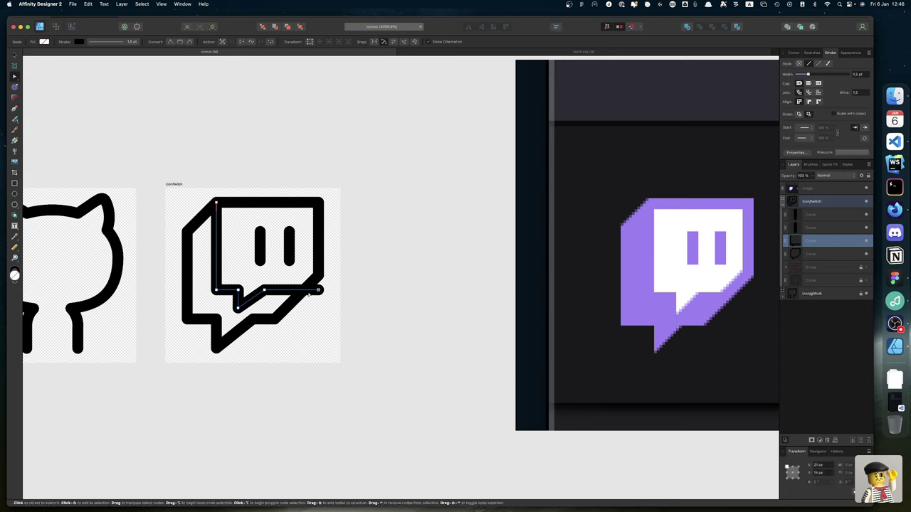
key(shift+Left)
key(shift+Left)
click(383, 295)
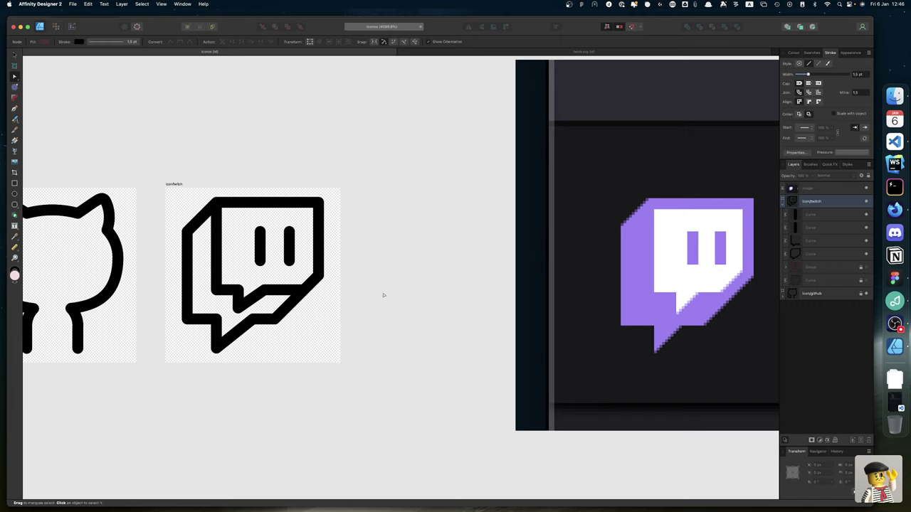
Delete the Twitch reference image beside the artboards.
click(605, 248)
key(Delete)
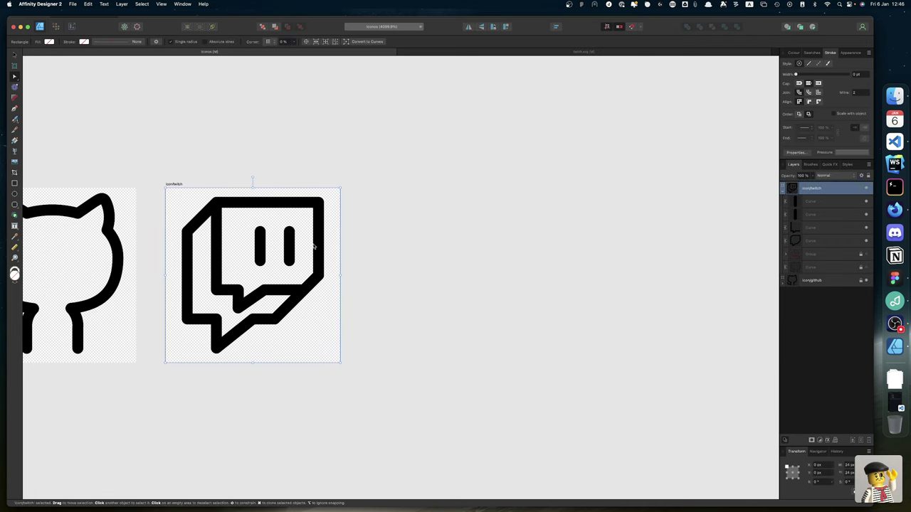
Try both eye strokes slightly farther left and move them back to the right.
scroll(313, 252, up, 3)
double_click(323, 289)
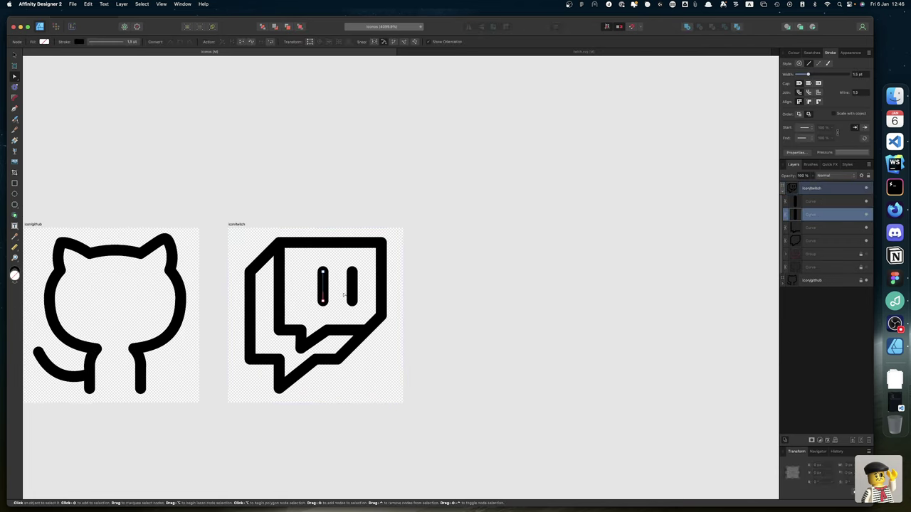
shift+click(349, 298)
key(Left)
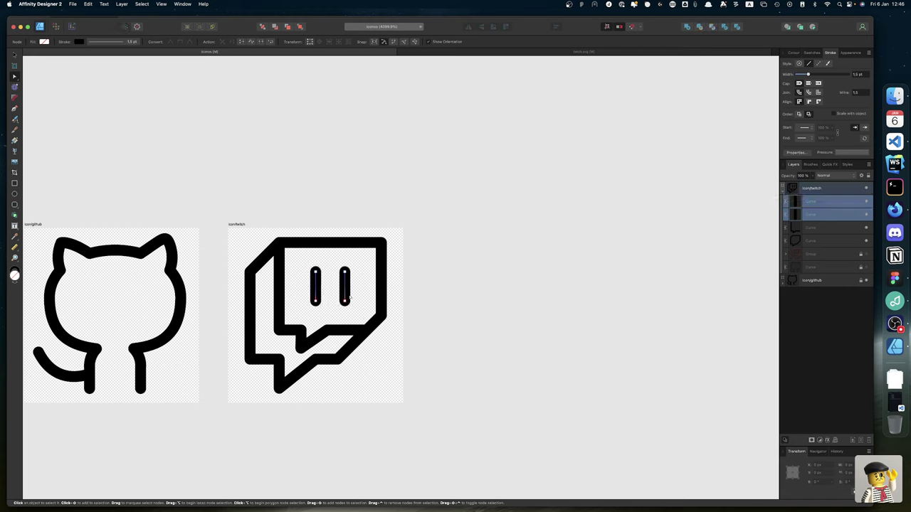
click(472, 287)
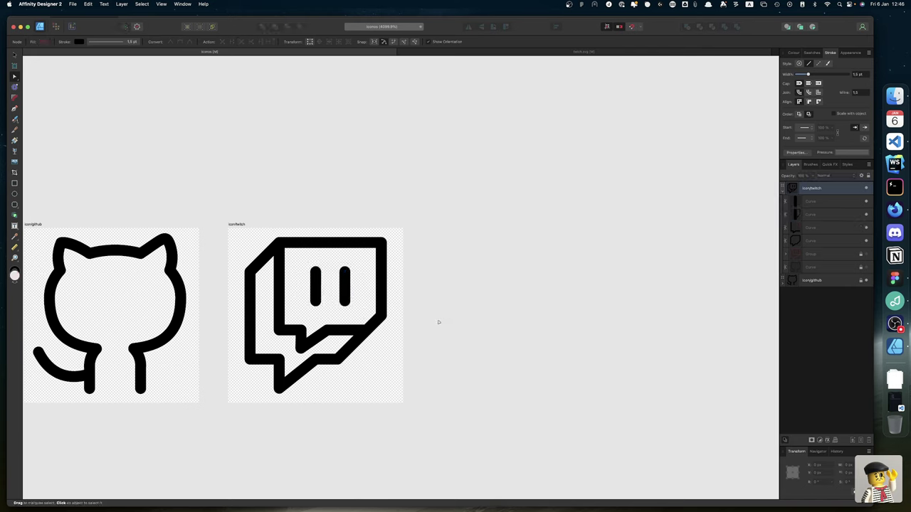
click(314, 296)
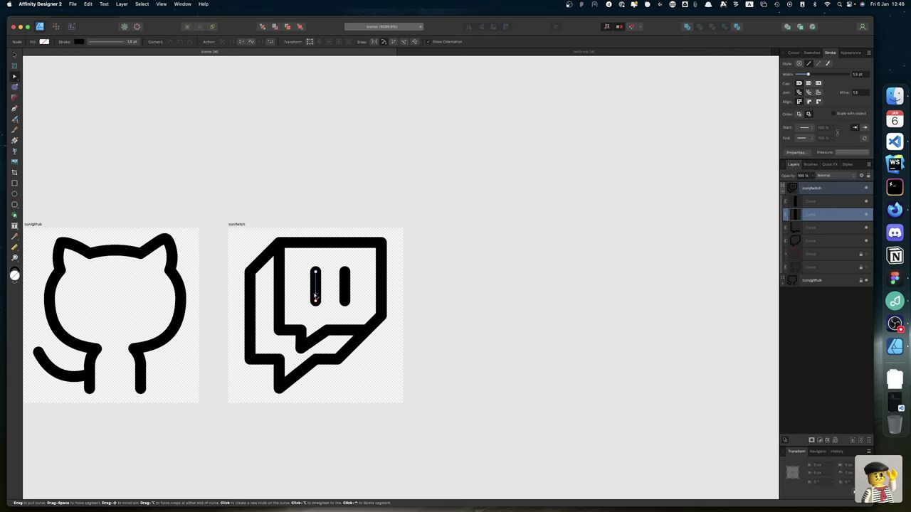
shift+click(346, 298)
key(Right)
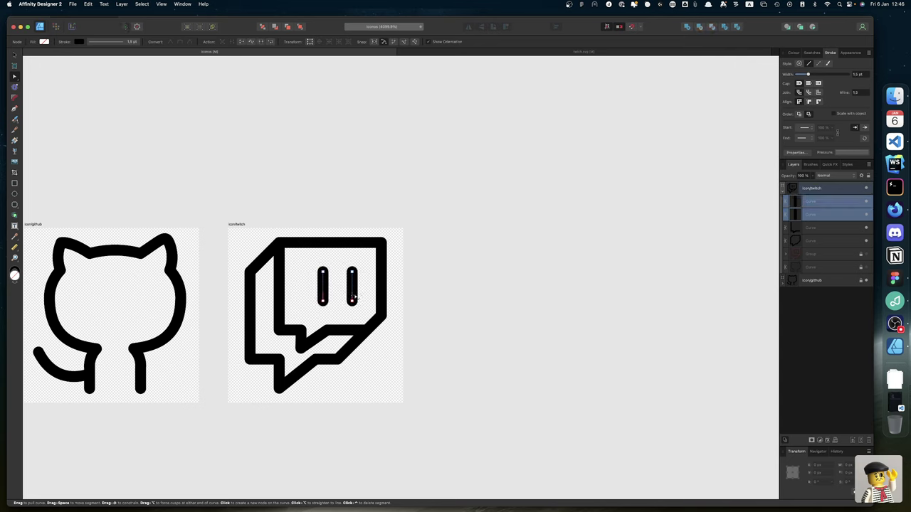
click(471, 311)
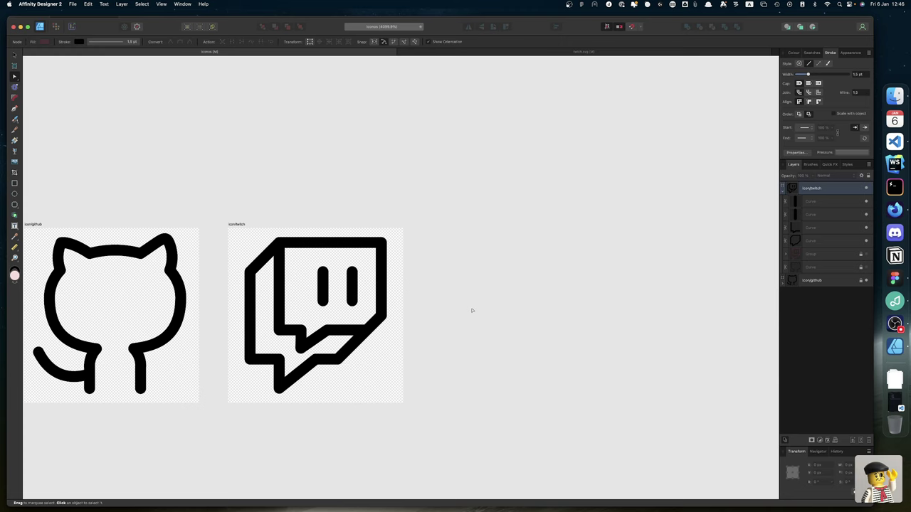
Group the inner outline, the outer outline and both eye strokes of the Twitch icon.
click(351, 330)
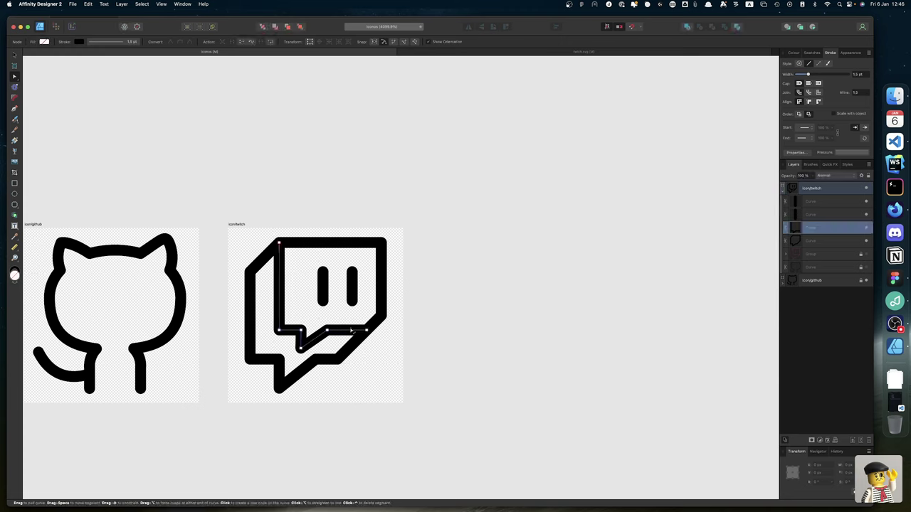
key(v)
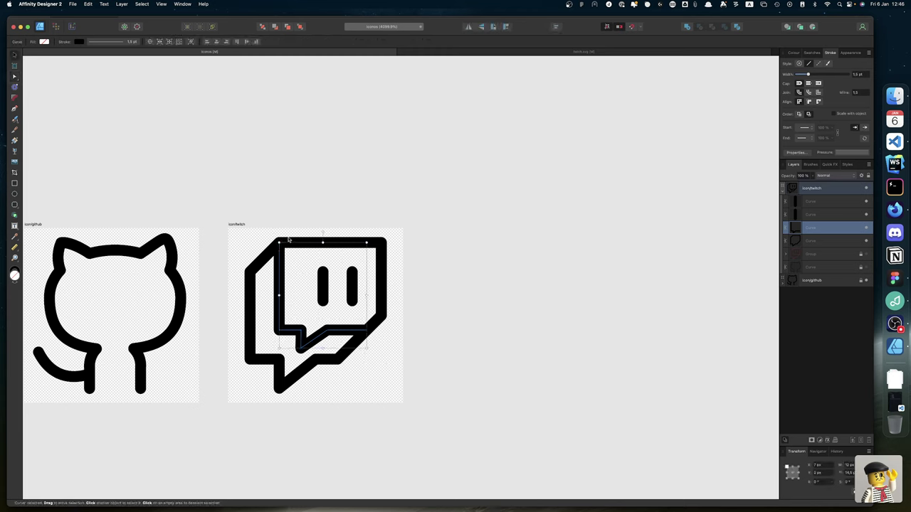
shift+click(324, 364)
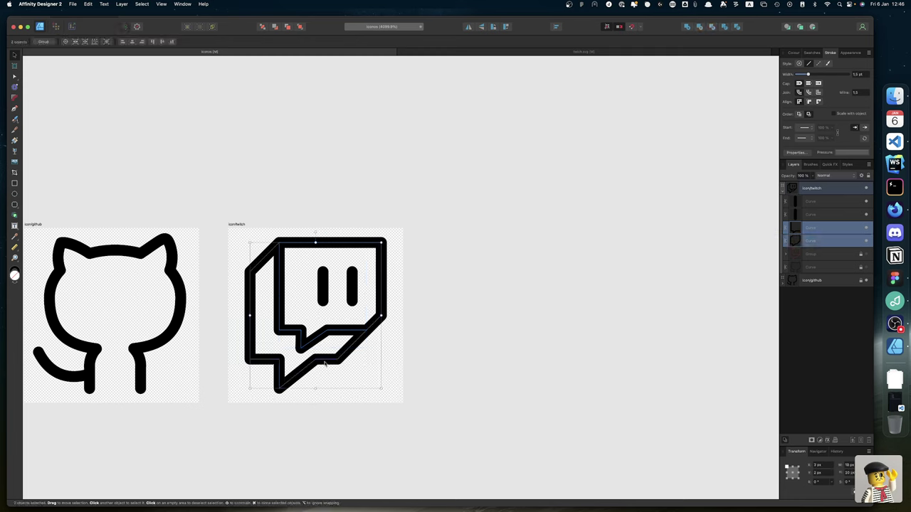
shift+click(324, 301)
shift+click(352, 302)
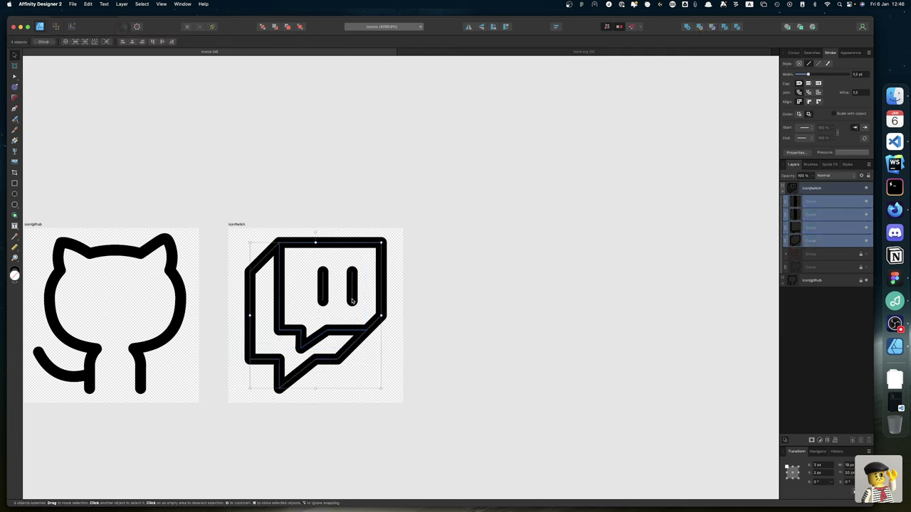
key(super+g)
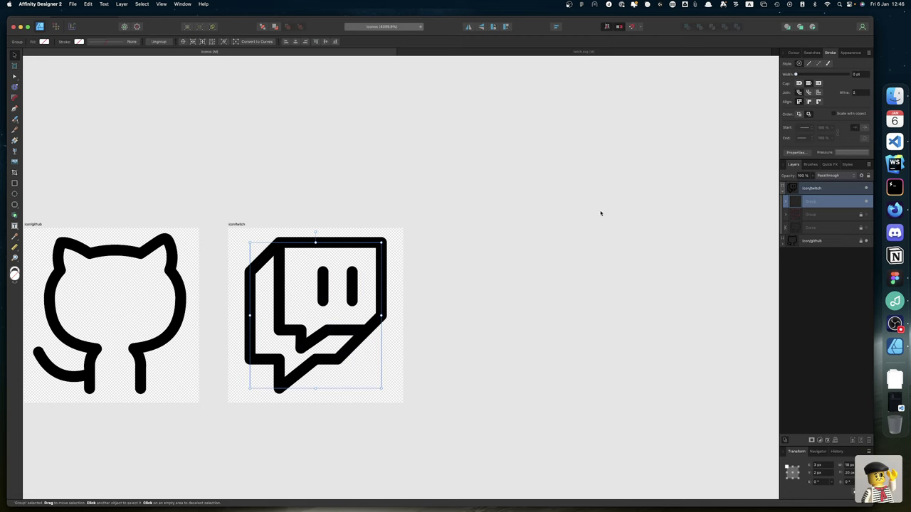
Rename the new Twitch icon group as EDITABLE and hide it.
double_click(807, 202)
text(Log)
key(Return)
click(866, 203)
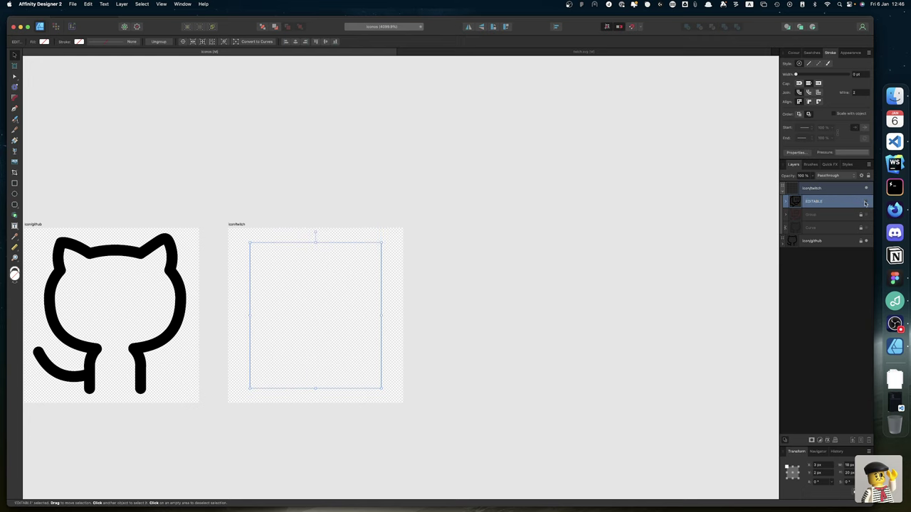
Duplicate the hidden EDITABLE group of the Twitch icon and ungroup the copy.
key(super+j)
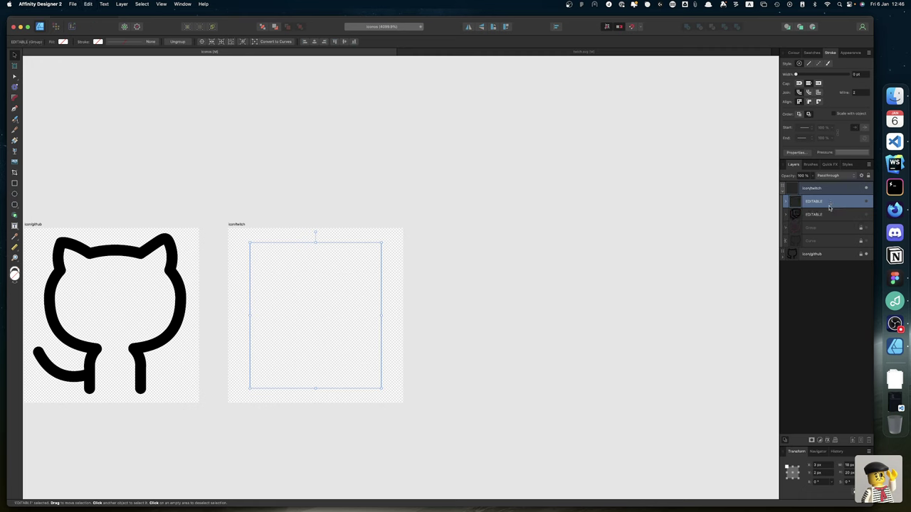
right_click(831, 204)
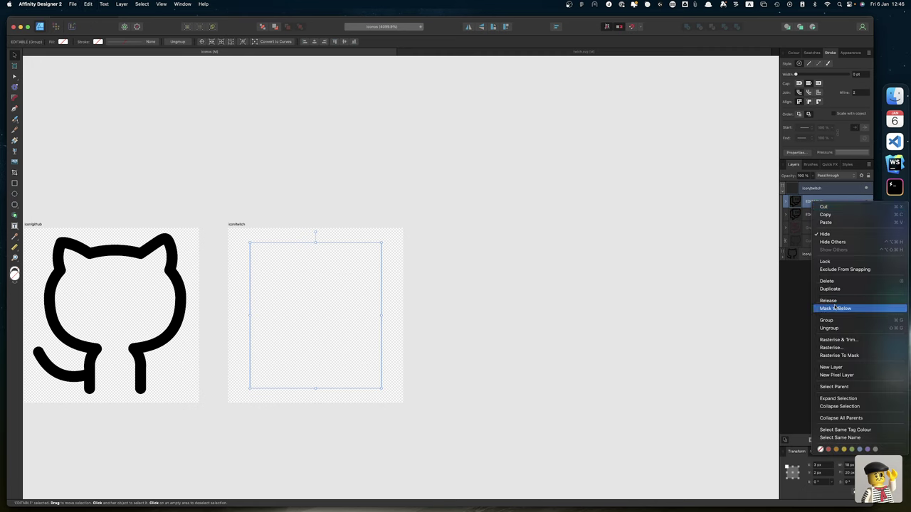
click(830, 328)
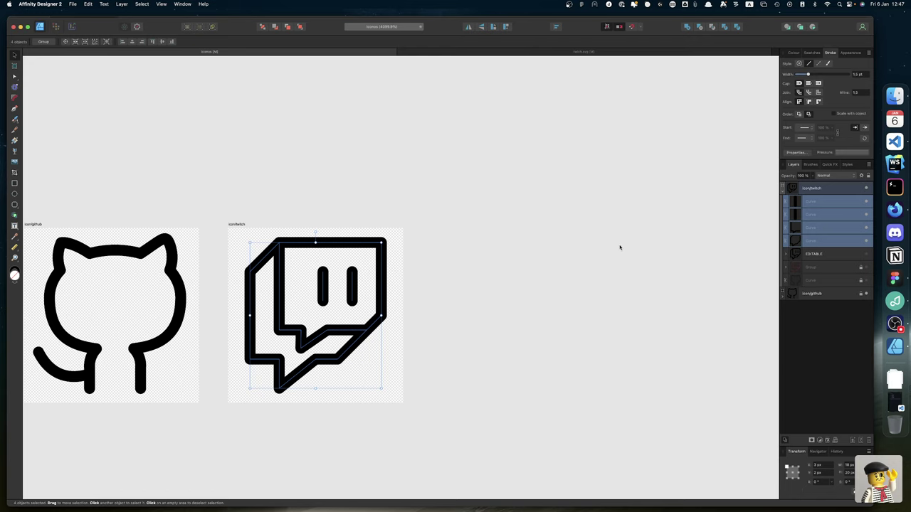
Expand the strokes of the four ungrouped Twitch curves into filled shapes.
click(122, 3)
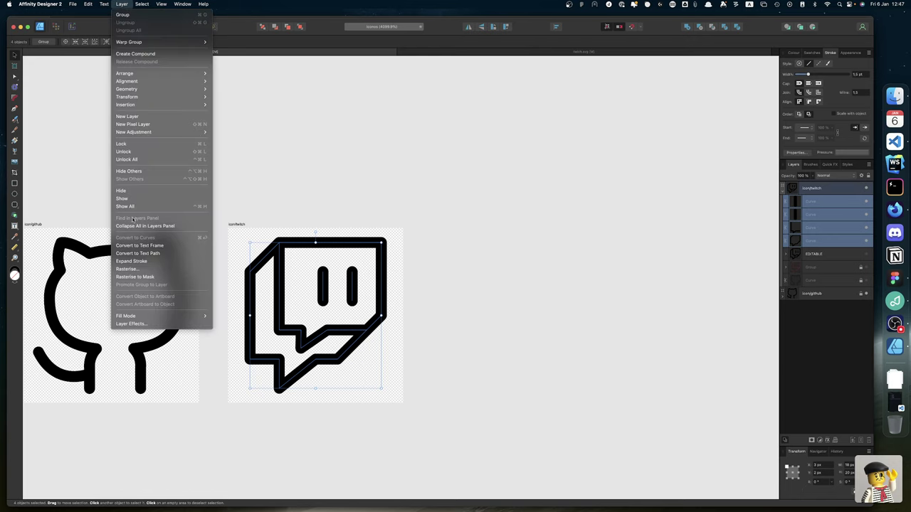
click(145, 262)
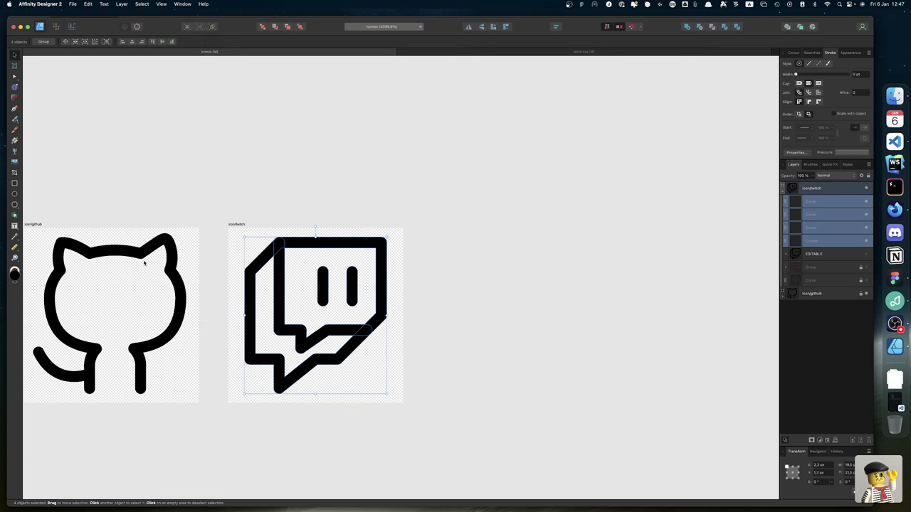
click(429, 402)
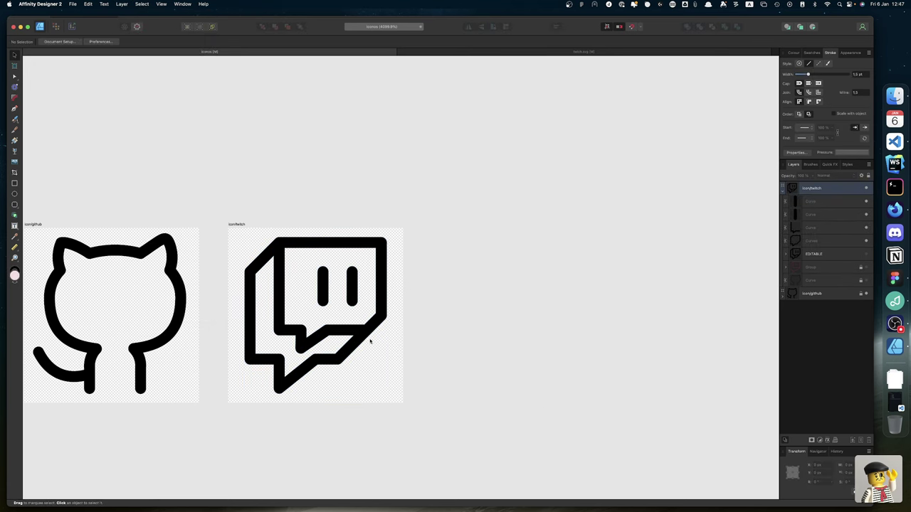
Turn off snapping and move the end nodes of the inner outline's lower-right end slightly left, inside the outer outline.
scroll(376, 341, up, 5)
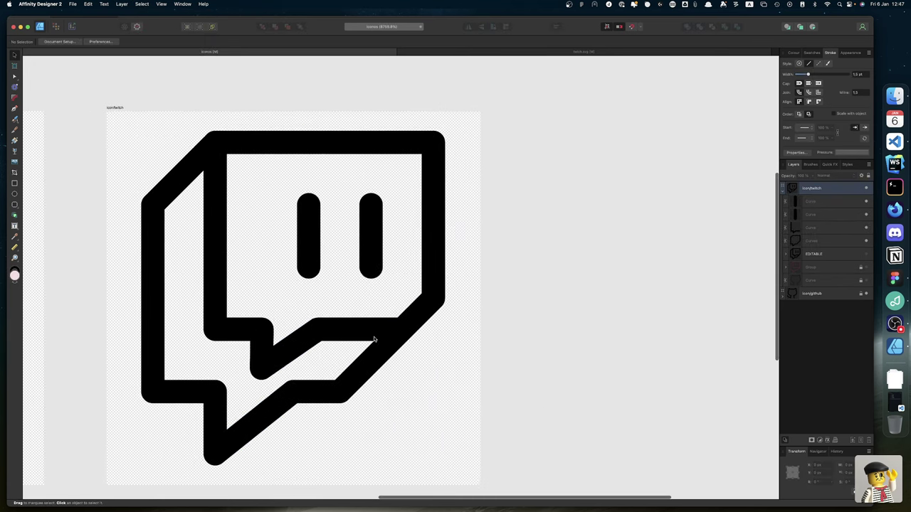
click(364, 331)
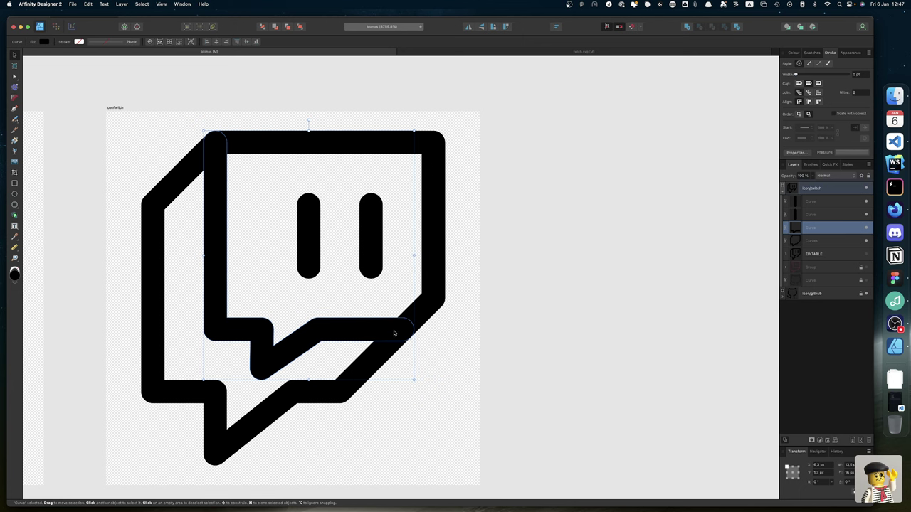
key(a)
drag(426, 306, 382, 355)
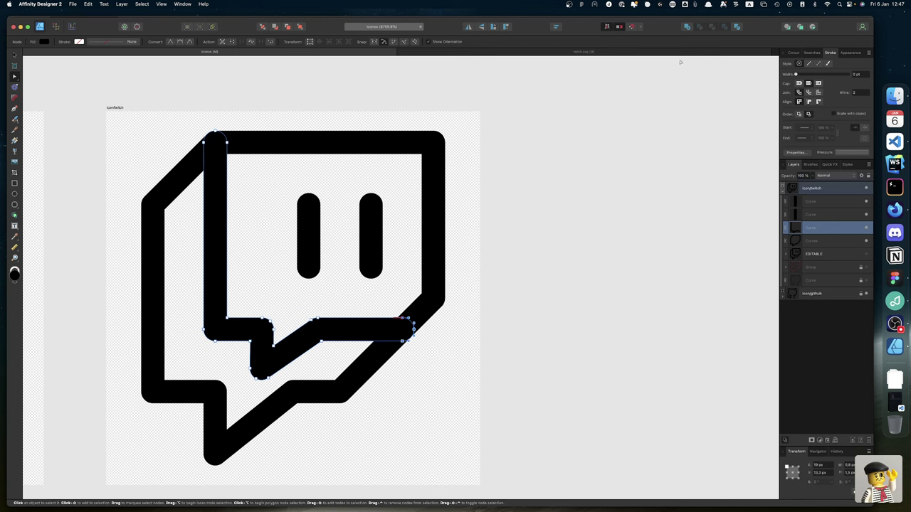
click(607, 28)
key(shift+Left)
key(super+z)
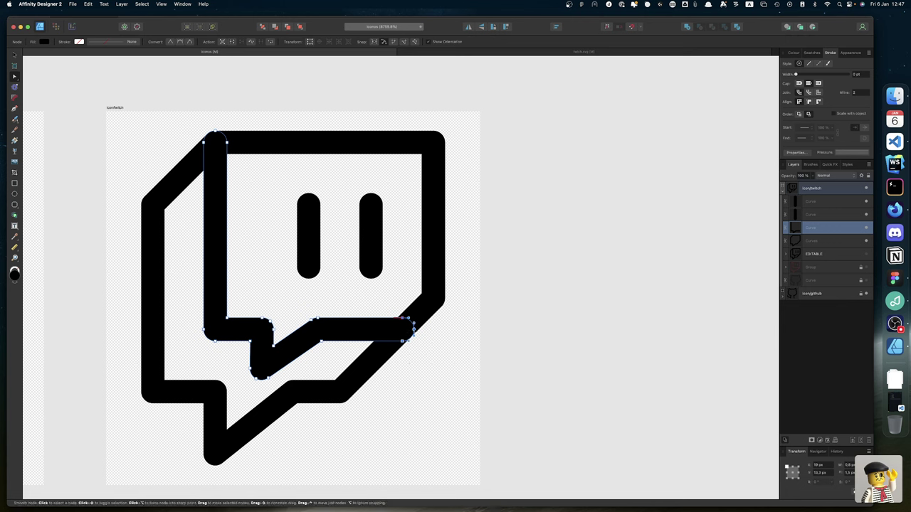
key(Left)
click(411, 329)
drag(412, 329, 407, 329)
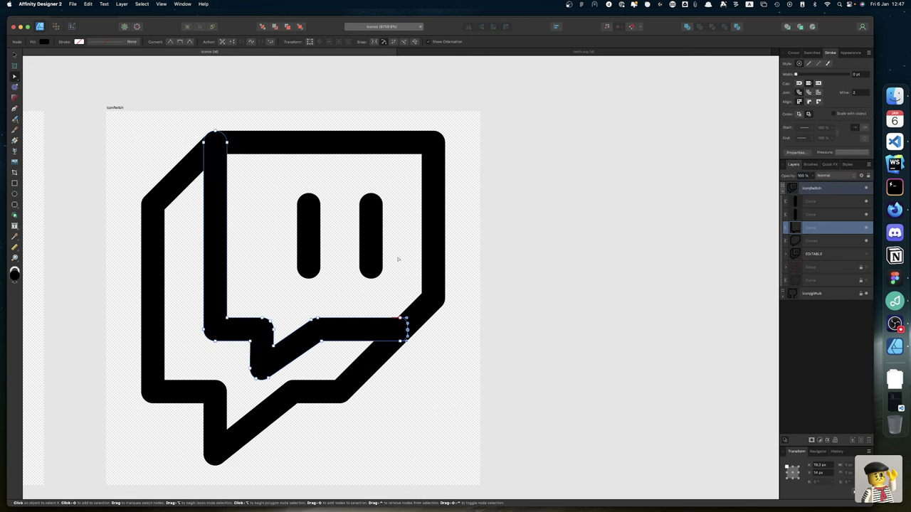
Merge the inner and outer outlines with the Add operation and add both eyes to the combined shape.
key(v)
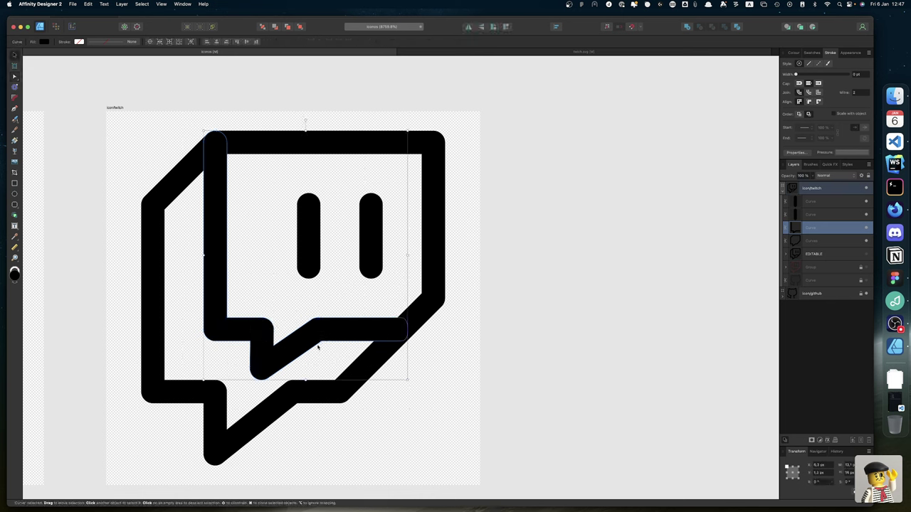
shift+click(437, 294)
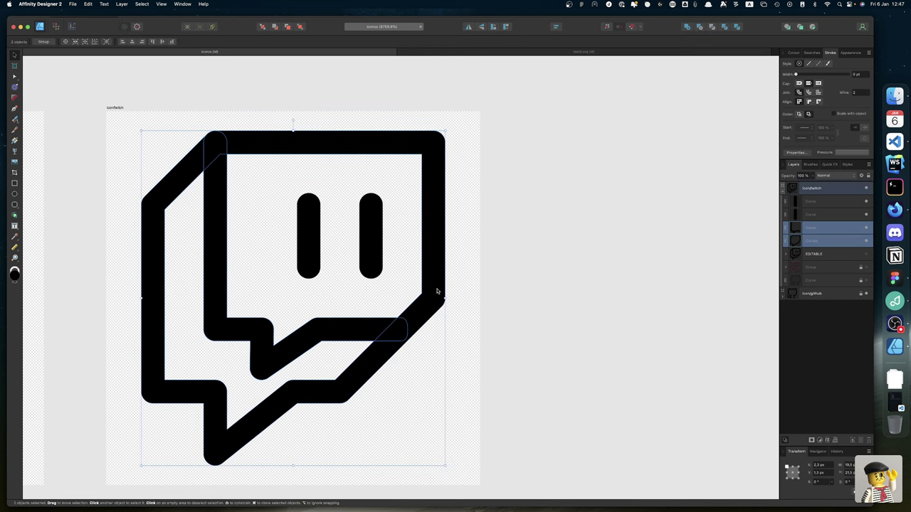
click(686, 26)
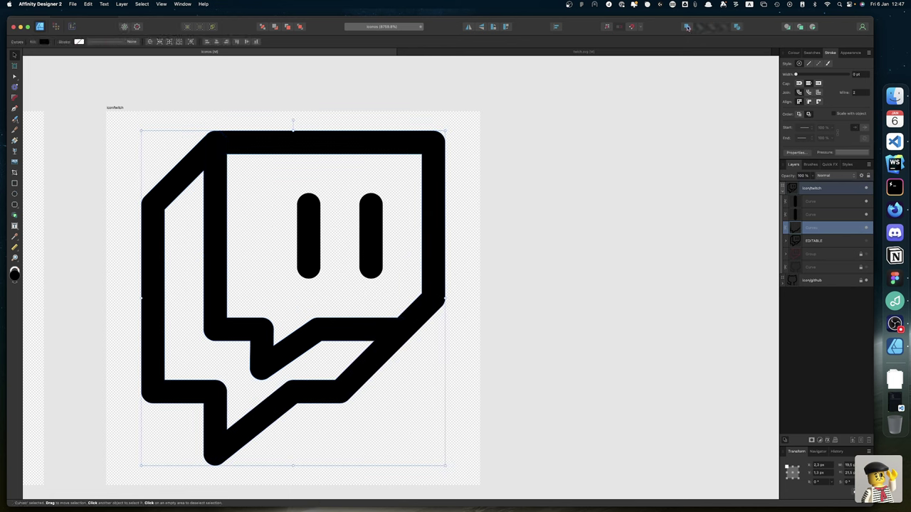
shift+click(314, 263)
shift+click(367, 264)
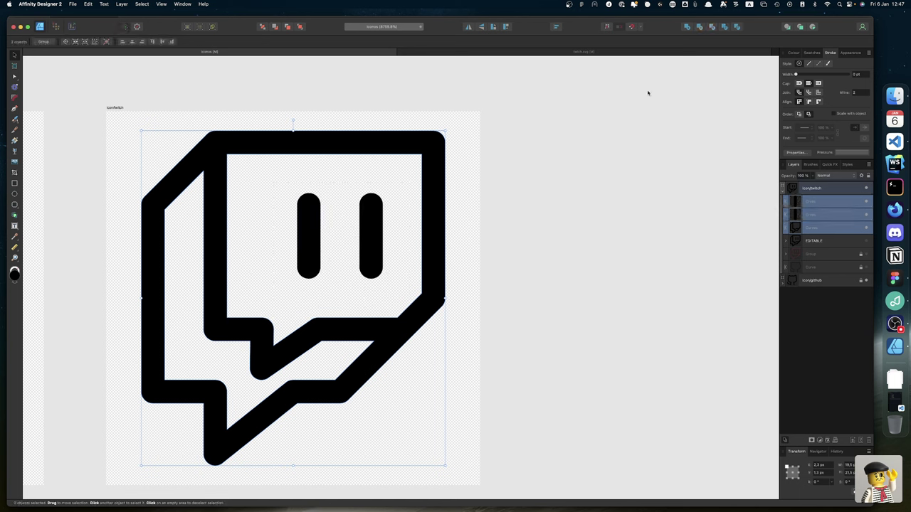
click(690, 27)
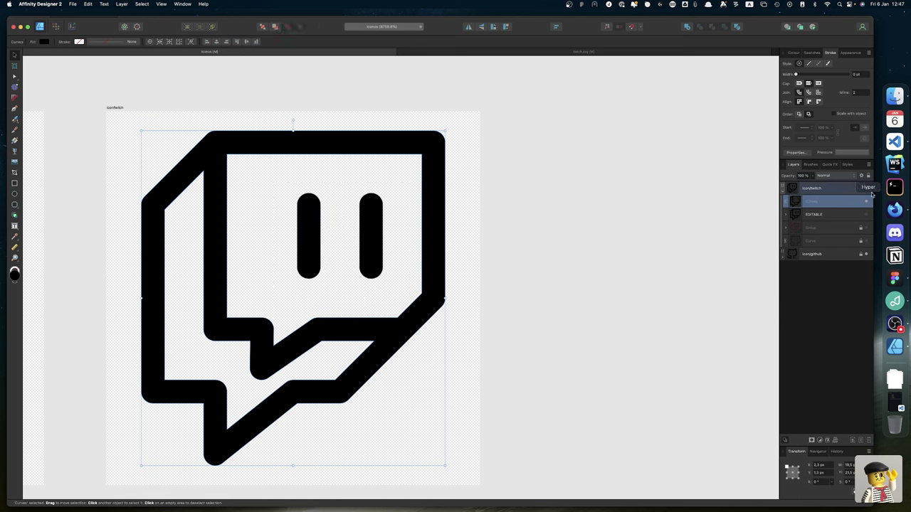
Rename the combined Twitch shape as icon.
double_click(816, 203)
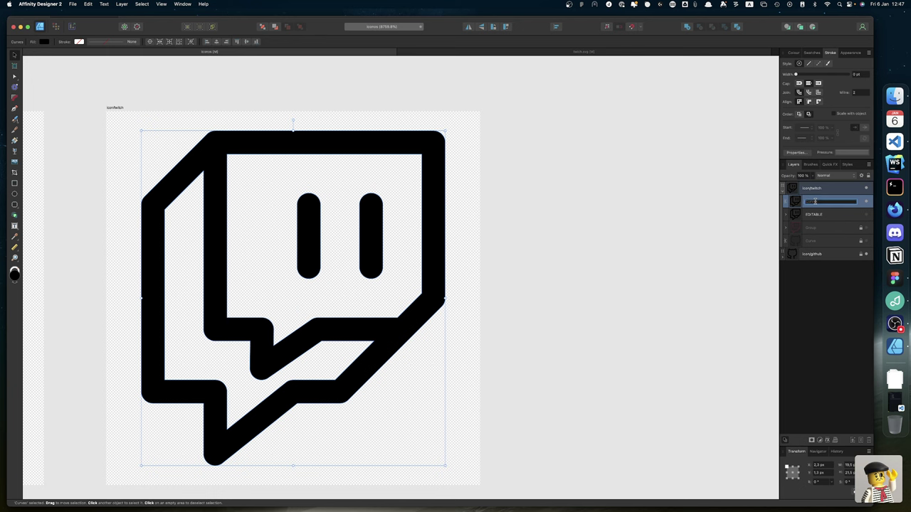
text(TWITCH)
key(BackSpace)
key(BackSpace)
key(BackSpace)
key(BackSpace)
key(BackSpace)
key(BackSpace)
text(on)
key(Return)
click(837, 229)
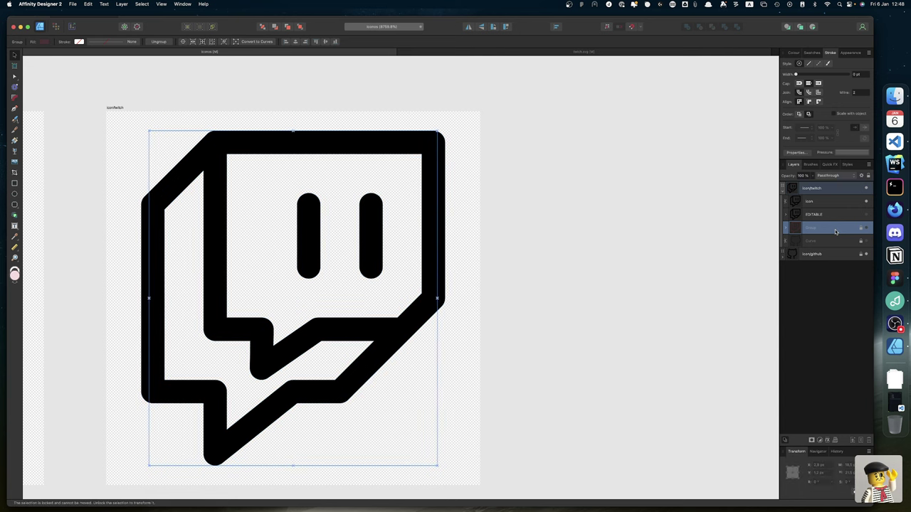
key(super+shift+g)
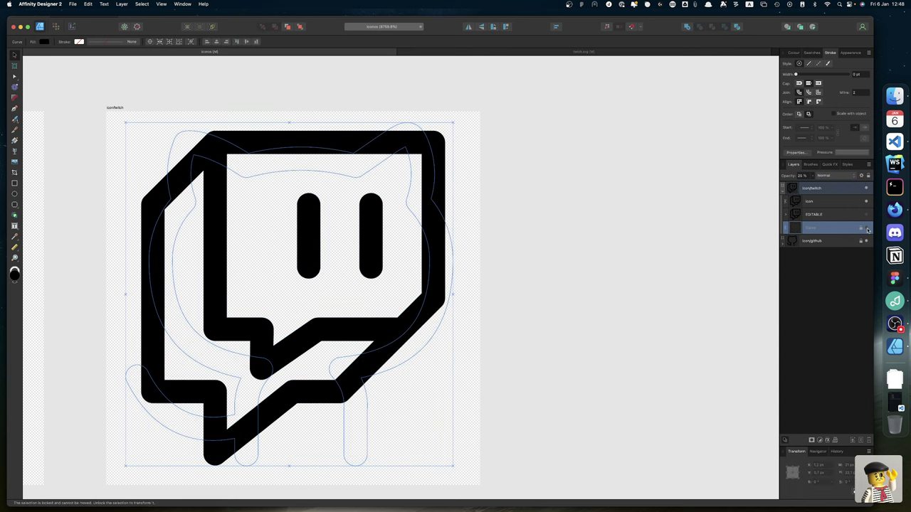
key(super+z)
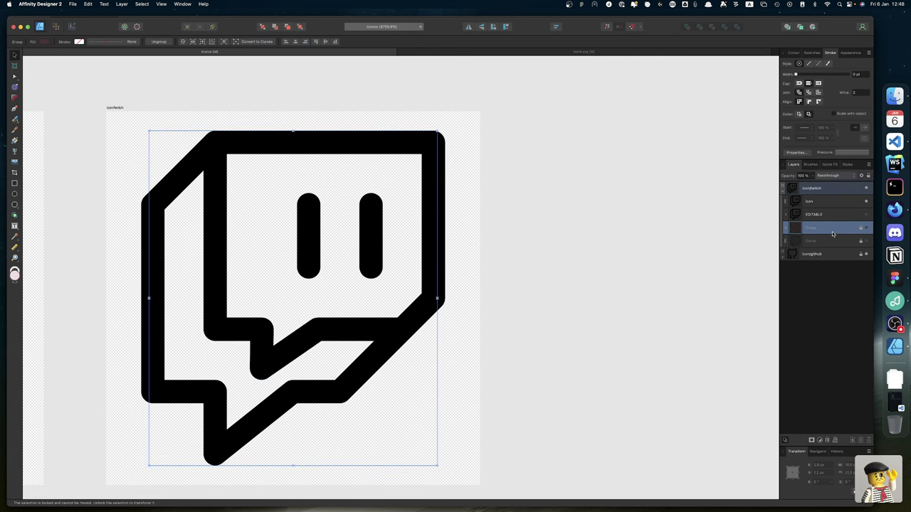
Show the locked pink Twitch reference group and compare it with the icon shape.
click(865, 229)
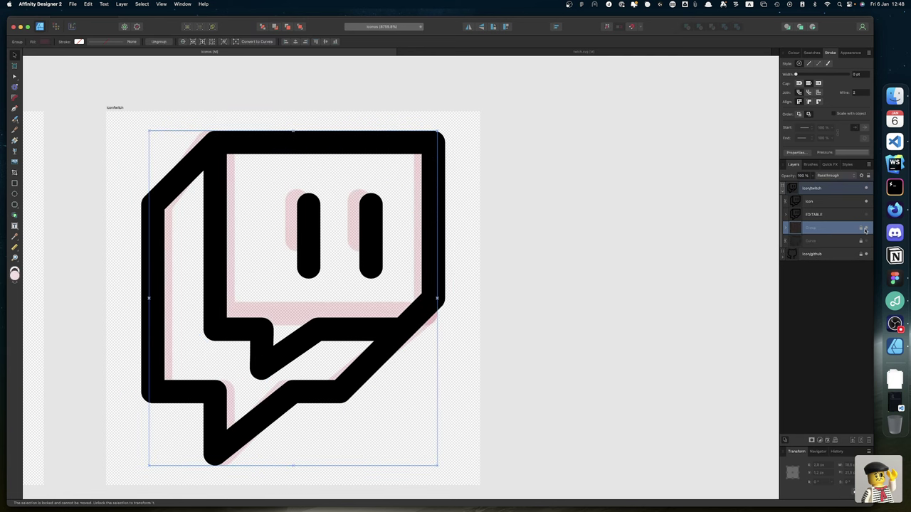
click(823, 202)
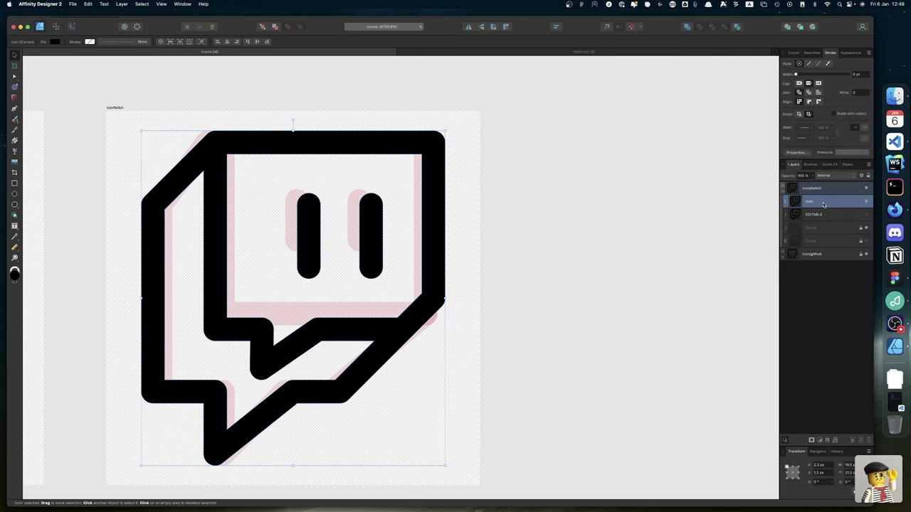
click(813, 175)
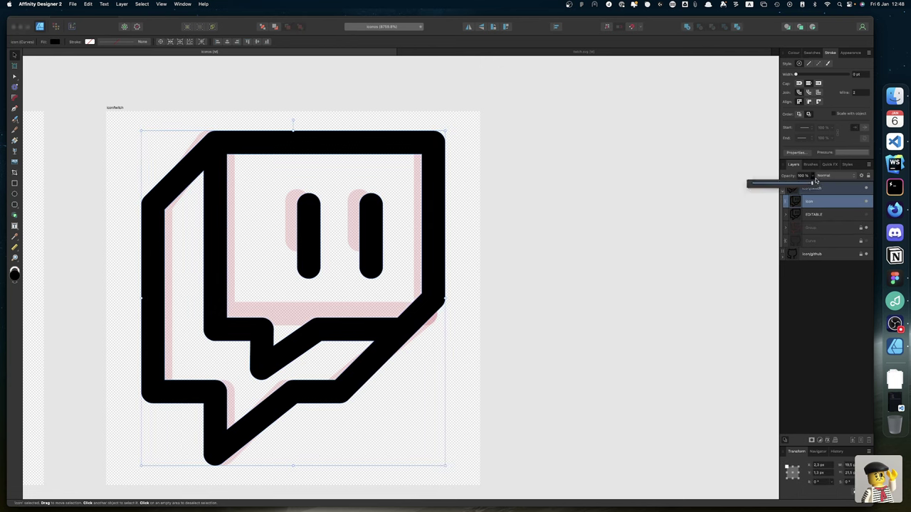
mouse_move(813, 184)
mouse_down()
mouse_move(750, 182)
mouse_move(735, 194)
mouse_move(748, 183)
mouse_move(820, 187)
mouse_up()
Delete the locked pink reference group and the GitHub guide curve from the Twitch artboard.
click(817, 228)
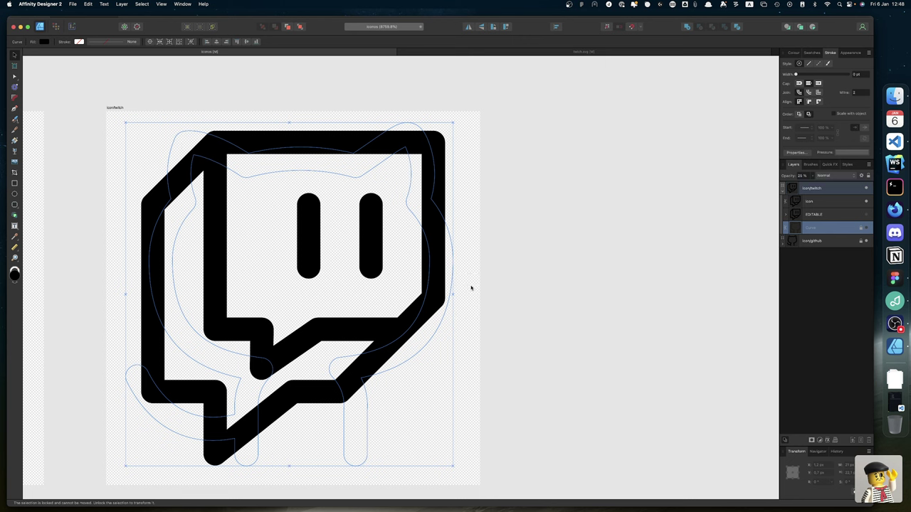
key(Delete)
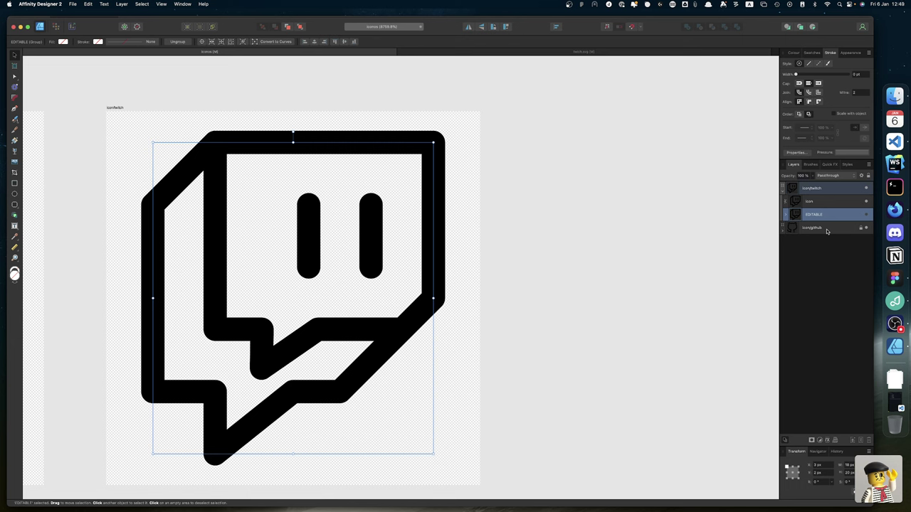
click(553, 317)
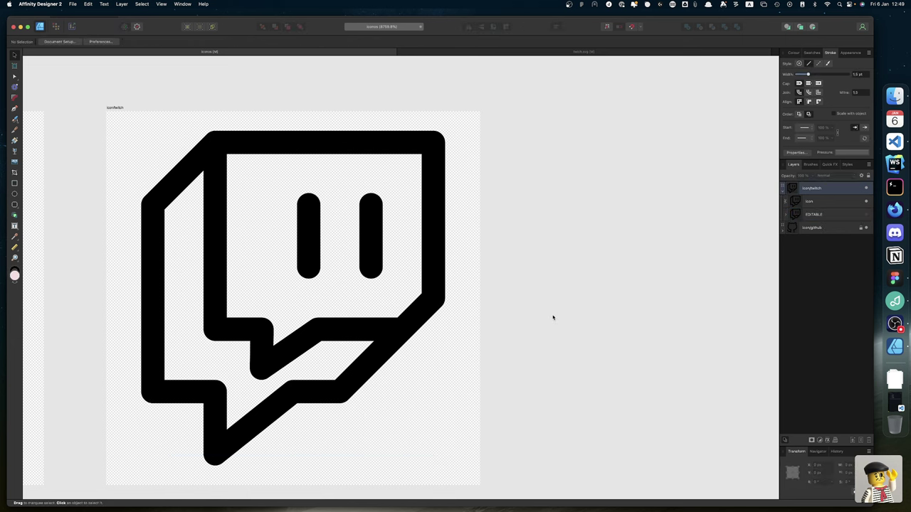
Compare the GitHub and Twitch artboards, and switch to Firefox to examine the social icons on the Maquetando con Chuck page.
scroll(553, 317, left, 10)
scroll(553, 318, left, 1)
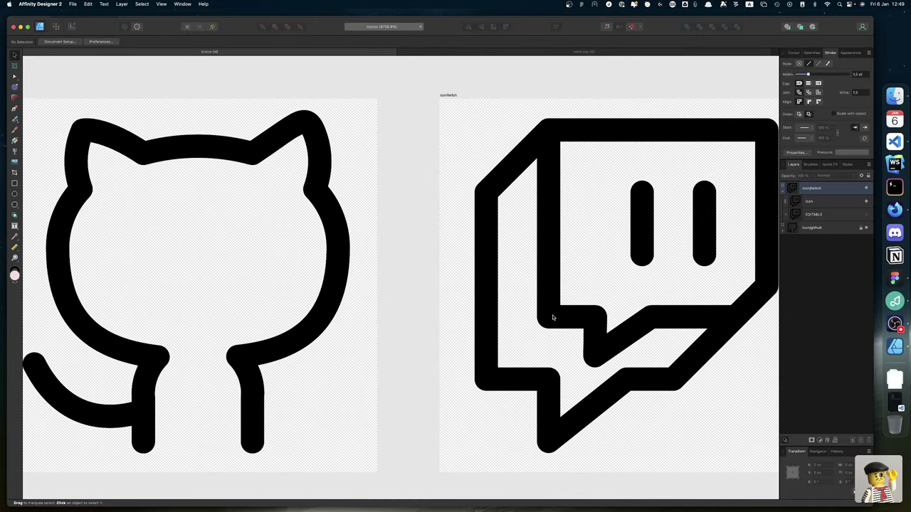
key(ctrl+Left)
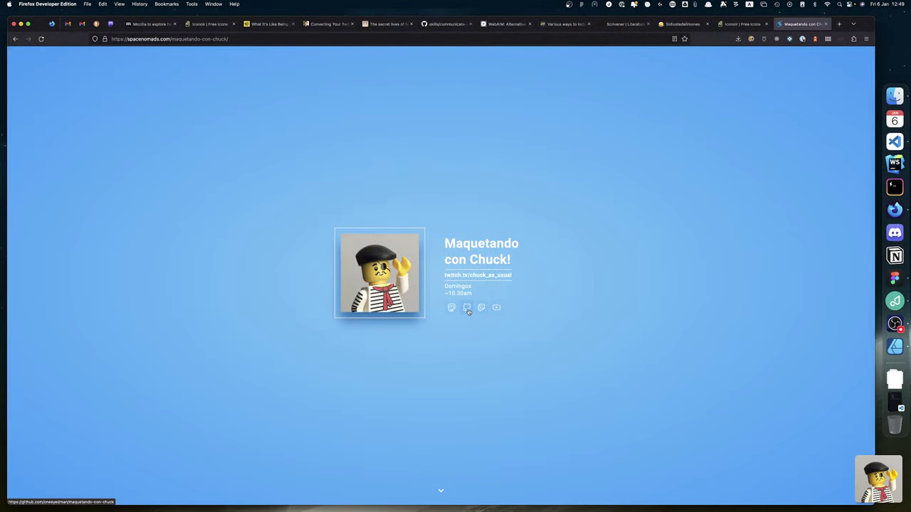
scroll(468, 312, up, 5)
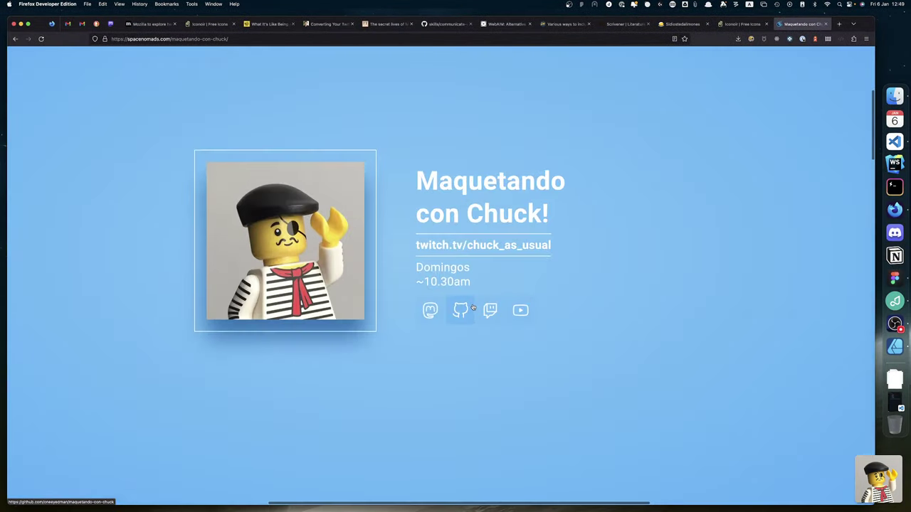
scroll(472, 308, up, 3)
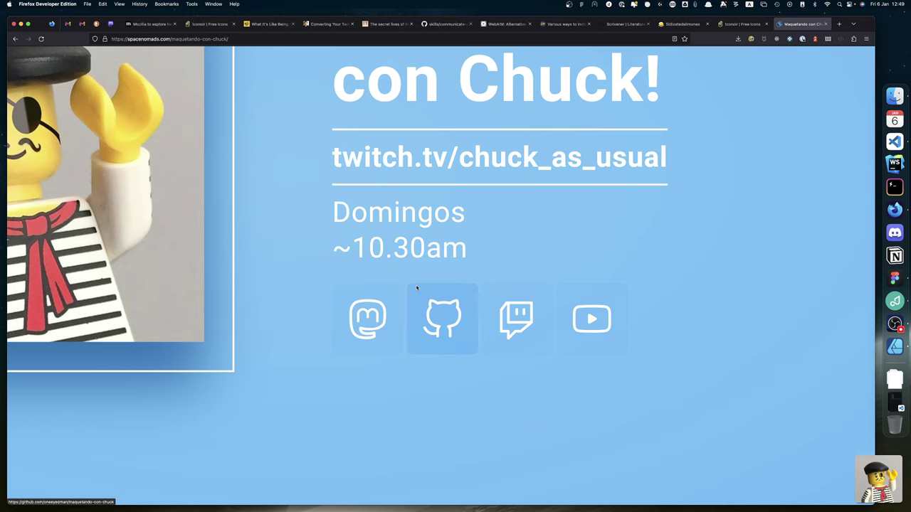
key(super+shift+4)
drag(462, 300, 412, 282)
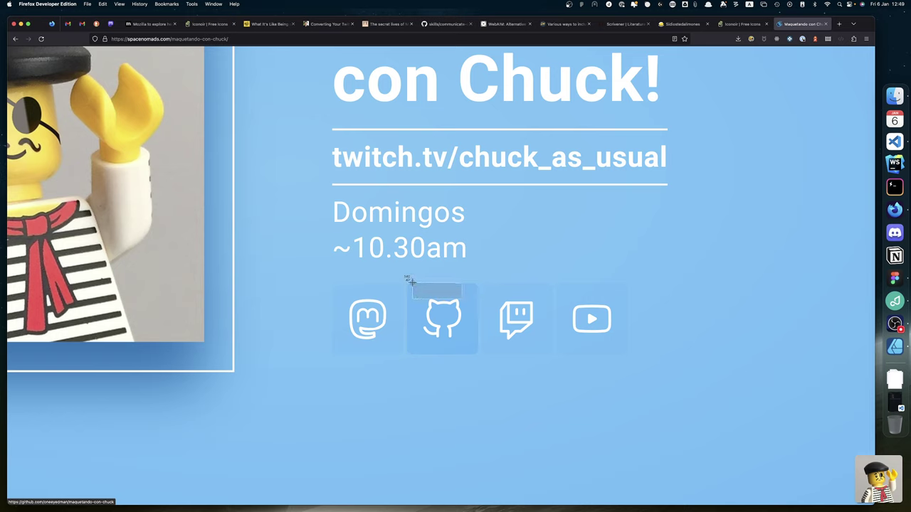
key(Escape)
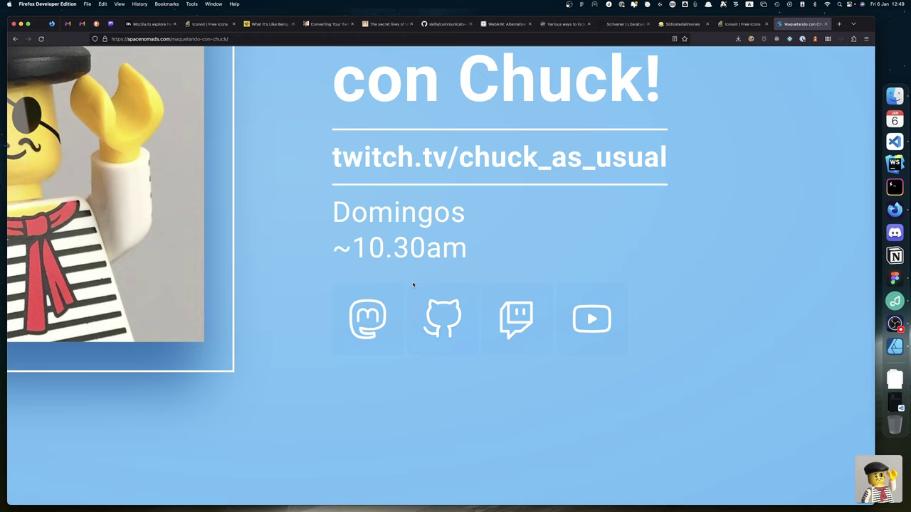
Go to the open Iconoir site and copy the SVG of the github icon.
click(739, 25)
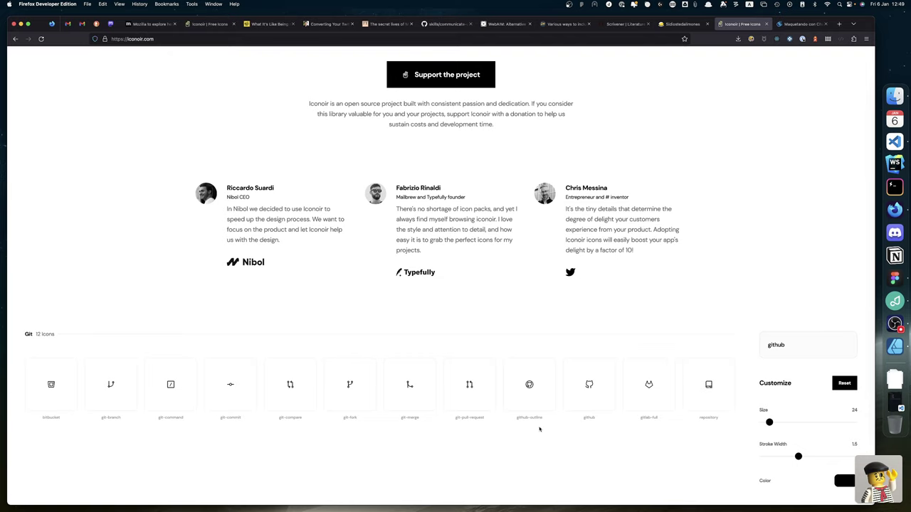
mouse_move(596, 401)
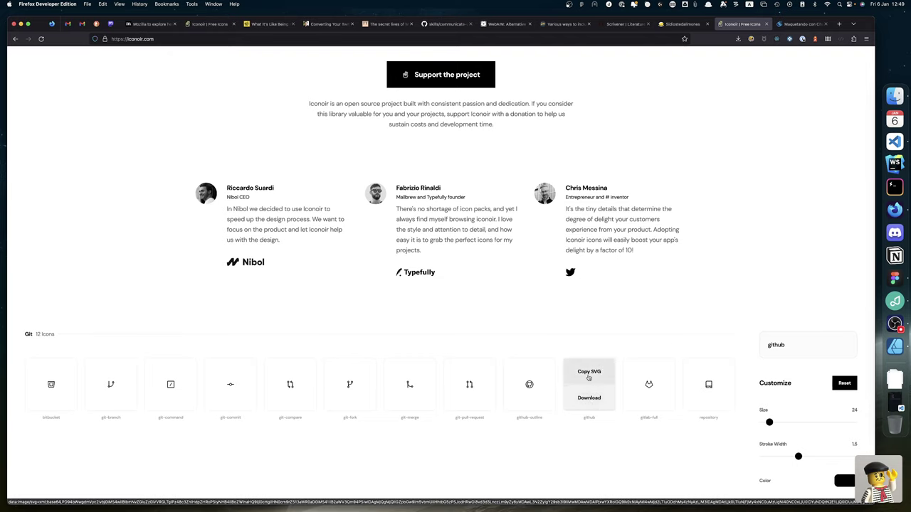
click(588, 378)
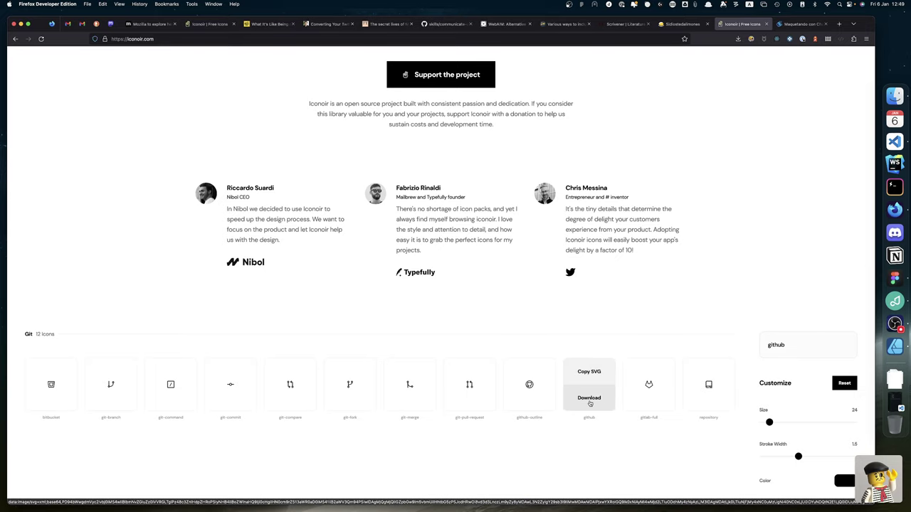
Switch to Affinity Designer, unlock the icon/github artboard and set its curve's fill to red.
click(894, 348)
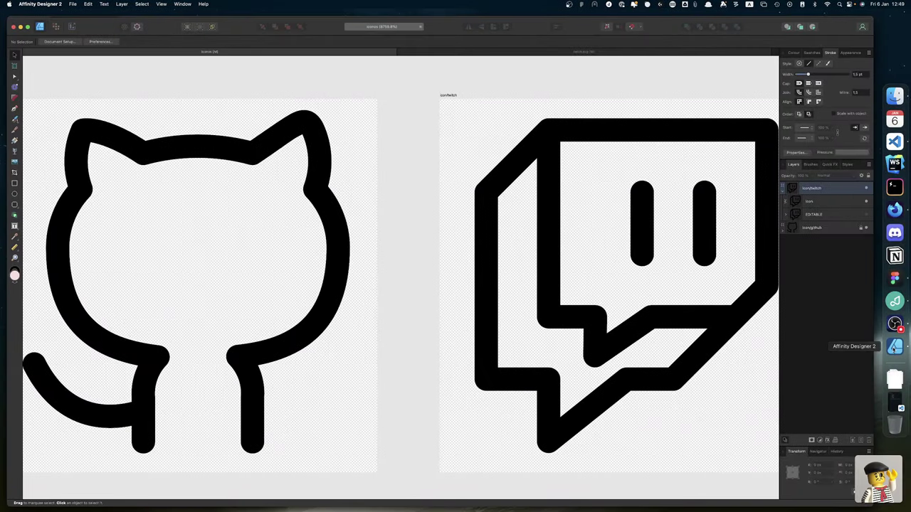
scroll(588, 343, down, 4)
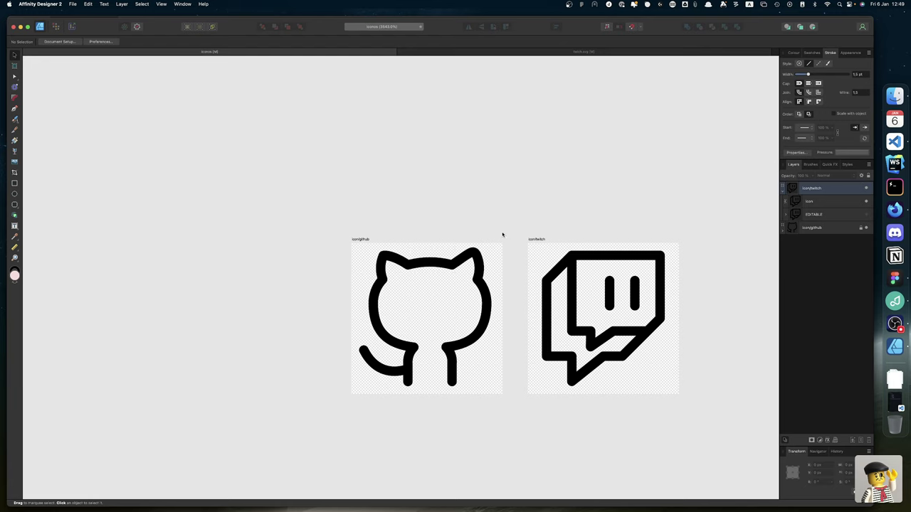
click(861, 228)
click(784, 229)
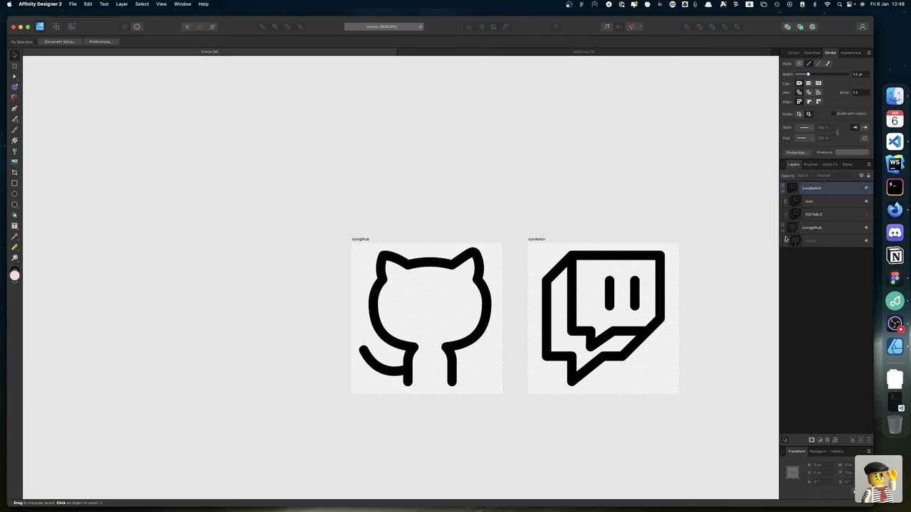
click(845, 243)
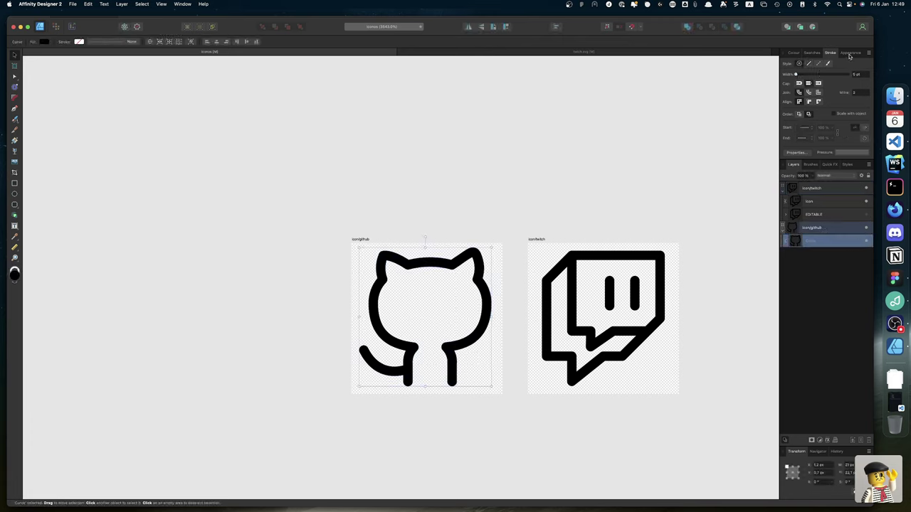
click(793, 52)
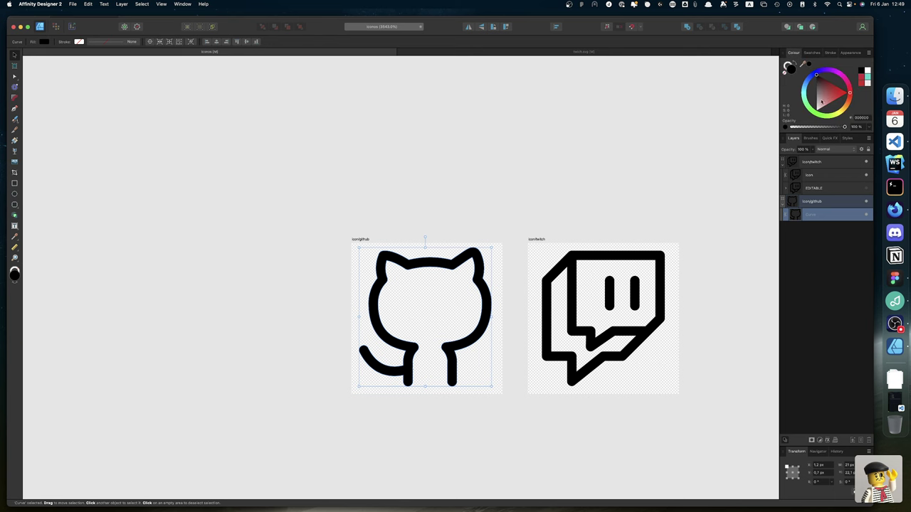
click(841, 93)
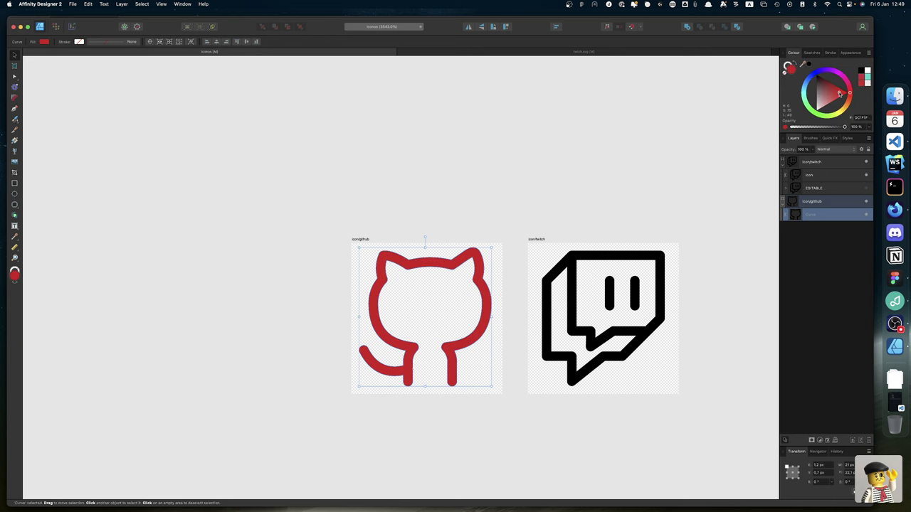
Place the downloaded github.svg over the red curve and centre it horizontally and vertically on the icon/github artboard.
click(896, 381)
drag(391, 104, 420, 329)
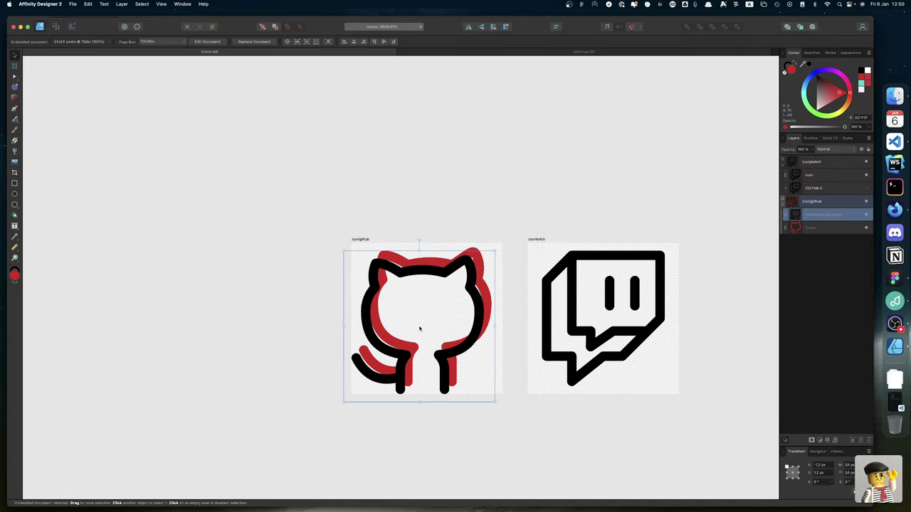
click(559, 28)
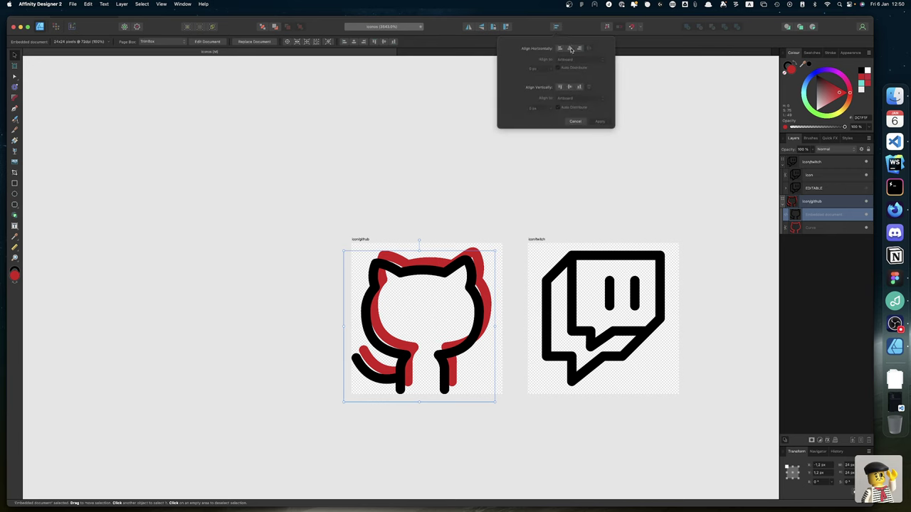
click(569, 48)
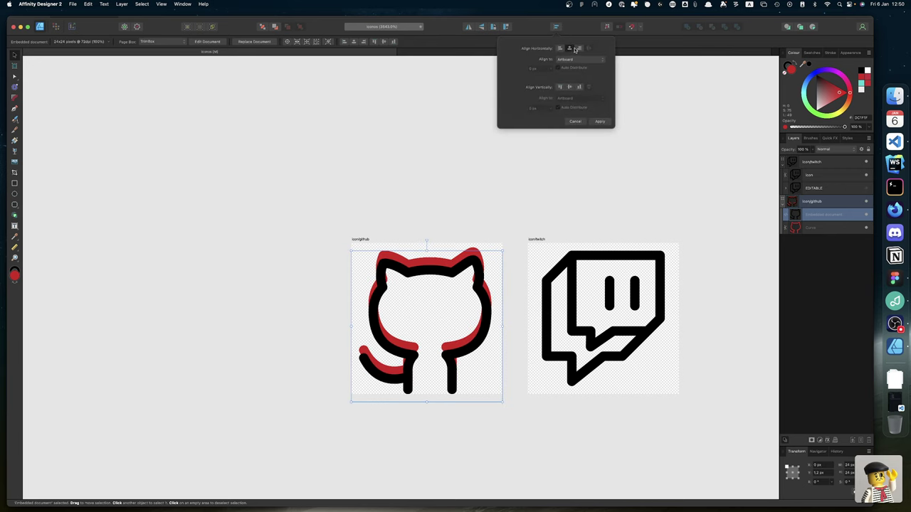
click(570, 87)
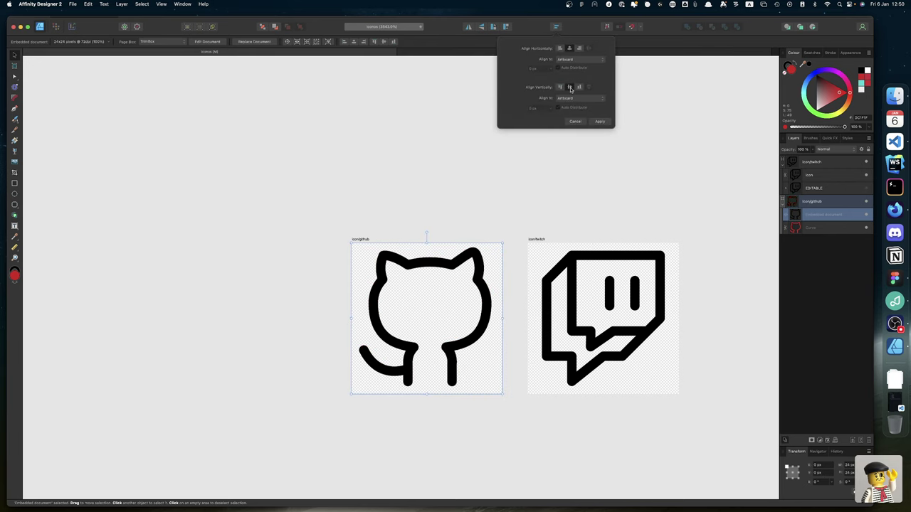
click(600, 126)
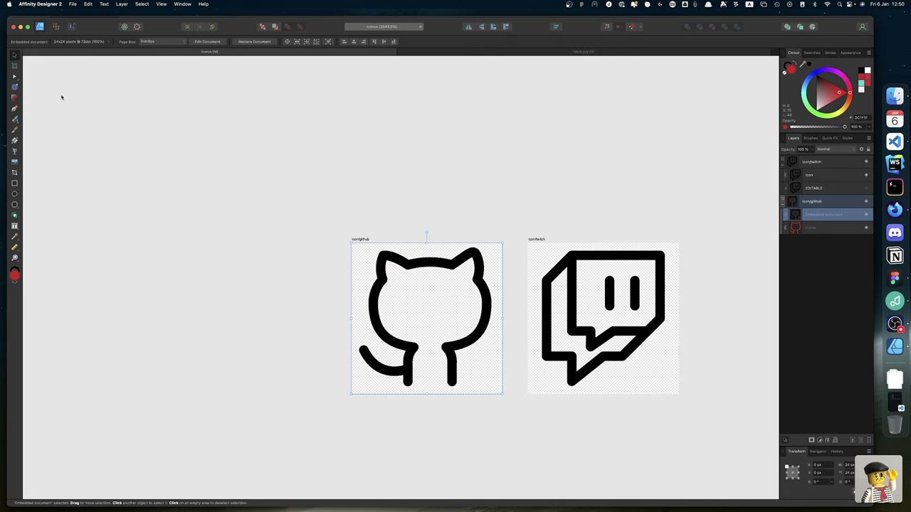
Show the rulers and try a horizontal guide along the upper edge of the GitHub icon at about 0.8 px.
key(super+r)
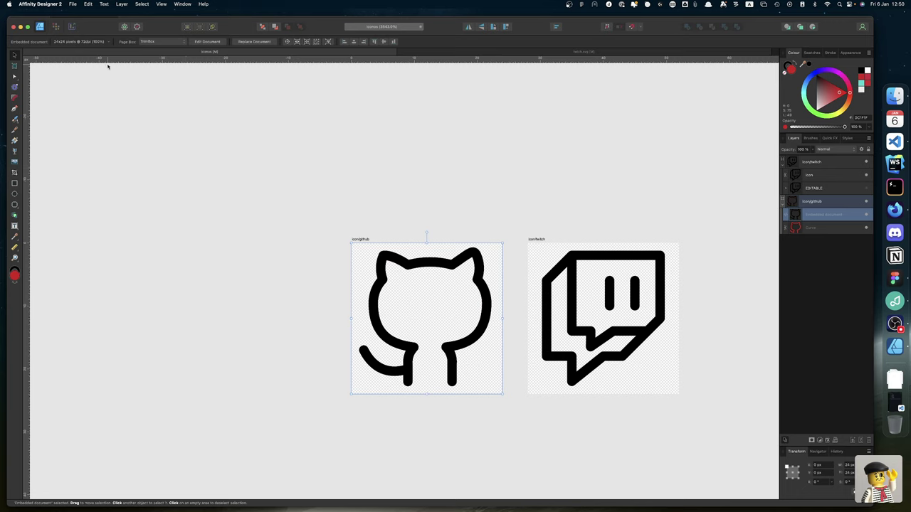
drag(54, 58, 329, 247)
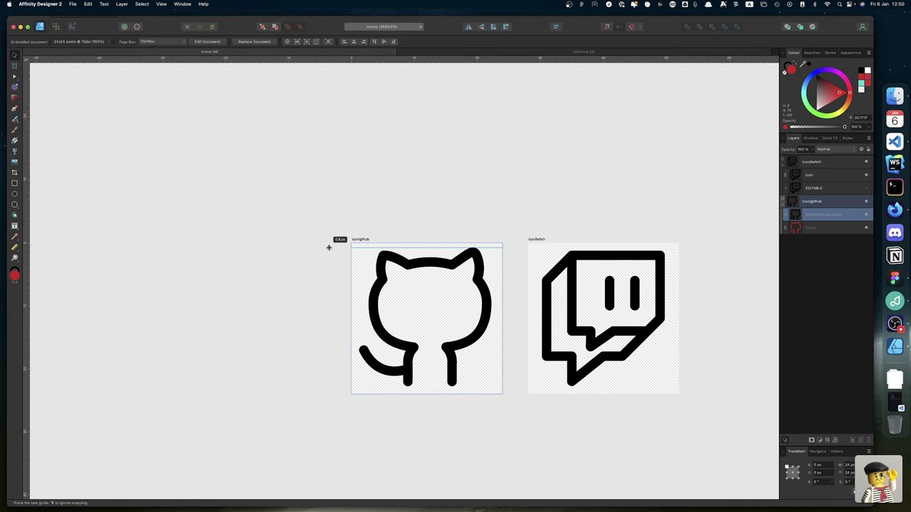
drag(329, 247, 329, 246)
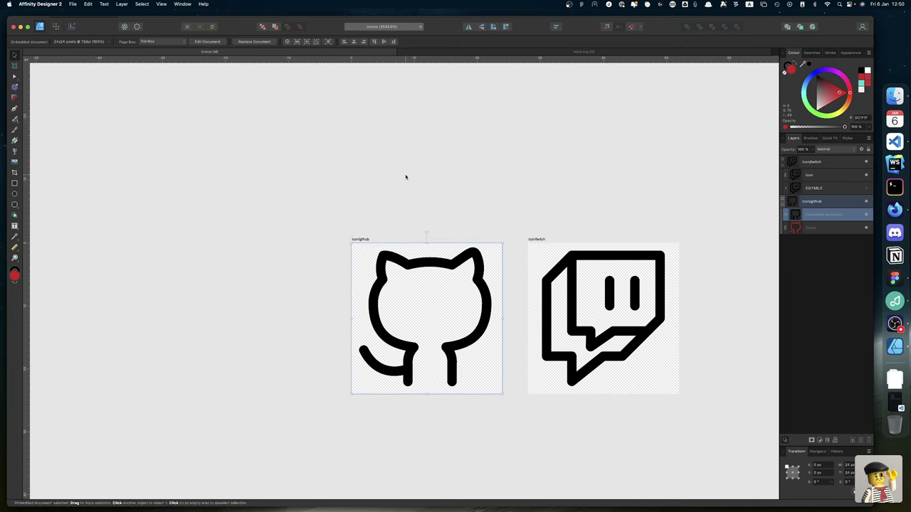
click(405, 209)
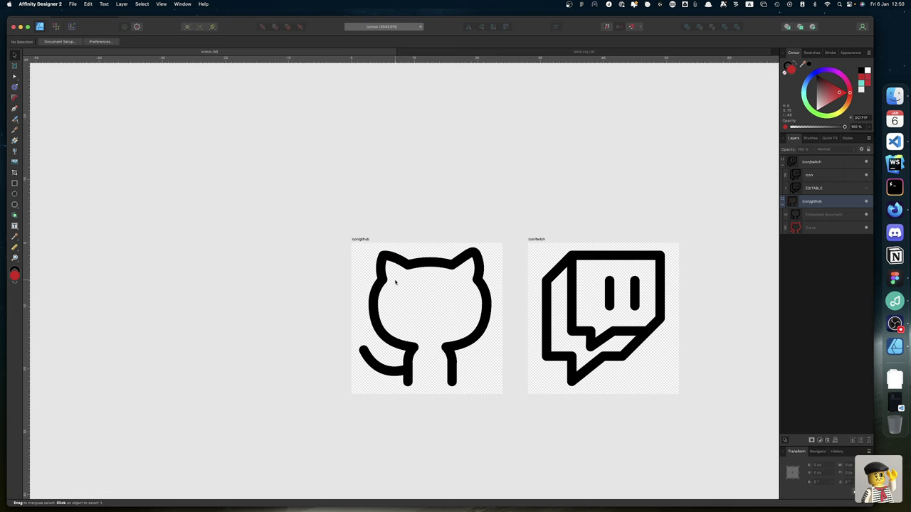
Delete the embedded github.svg from the icon/github artboard and set the remaining curve's fill to black.
click(411, 263)
key(Delete)
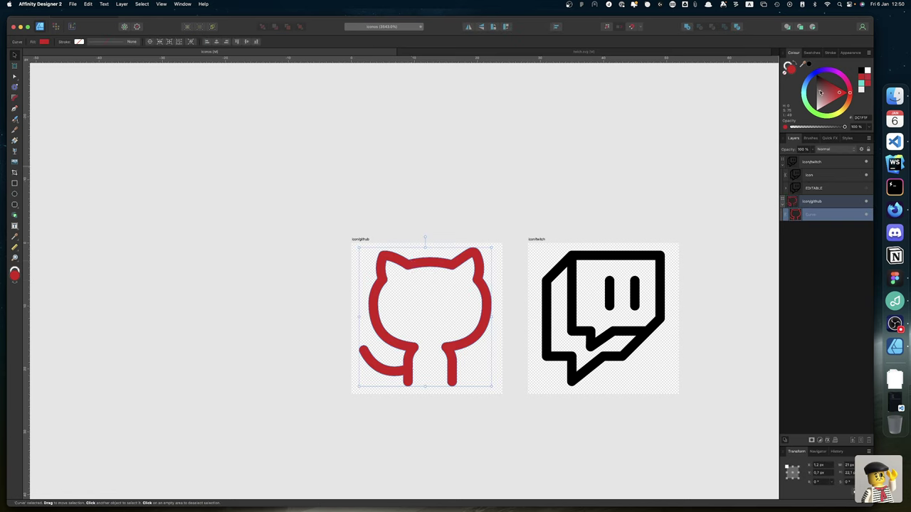
click(820, 114)
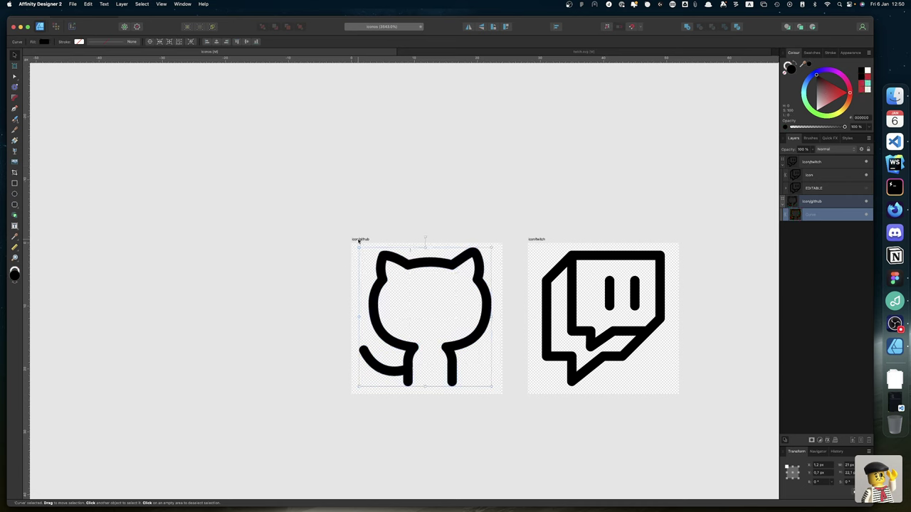
Rename the GitHub curve as Icon, then collapse and lock the icon/github artboard.
double_click(812, 214)
text(Icon)
key(Return)
click(785, 201)
right_click(834, 204)
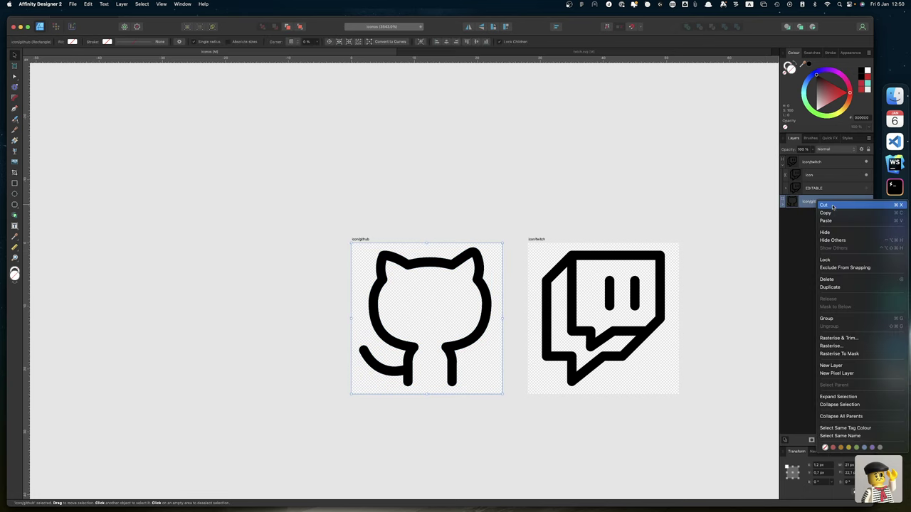
click(827, 260)
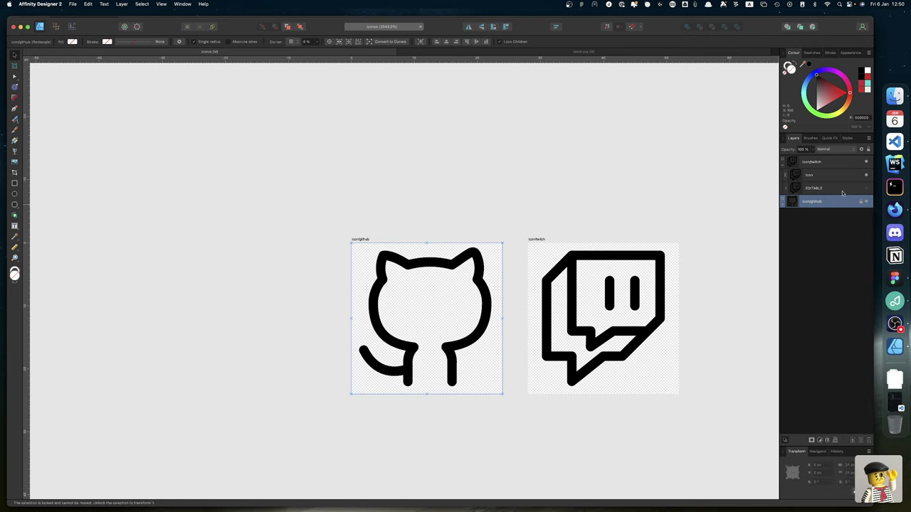
Lock the hidden EDITABLE group in the icon/twitch artboard.
right_click(850, 190)
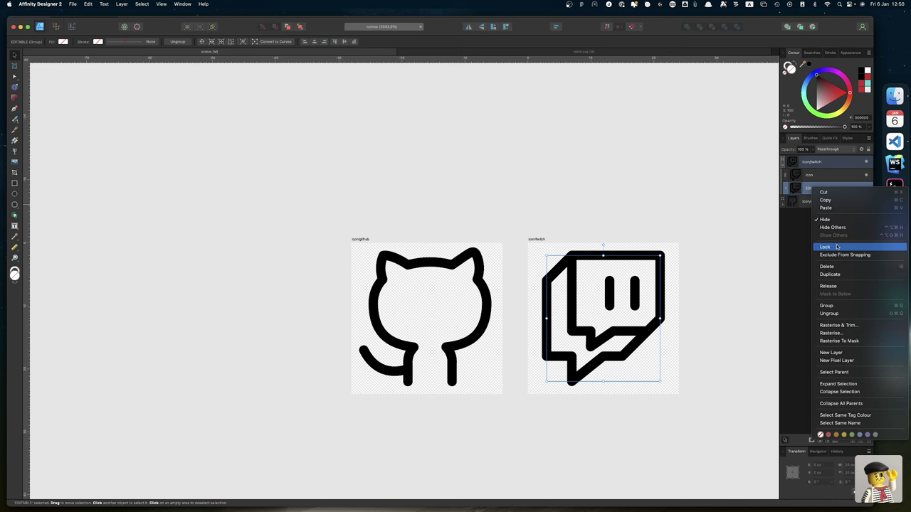
key(Escape)
scroll(705, 278, right, 3)
scroll(705, 278, right, 3)
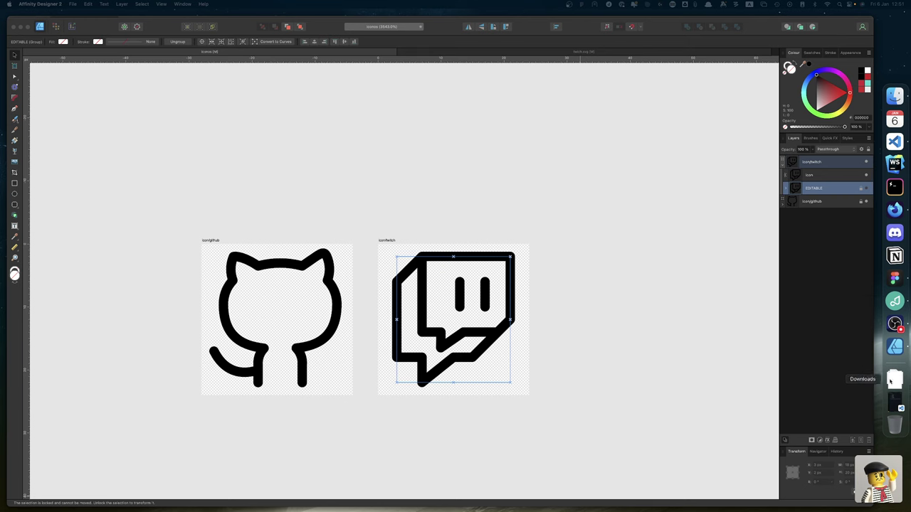
Switch to the iconos.md checklist in VS Code and mark GitHub and Twitch as done with an x.
click(894, 403)
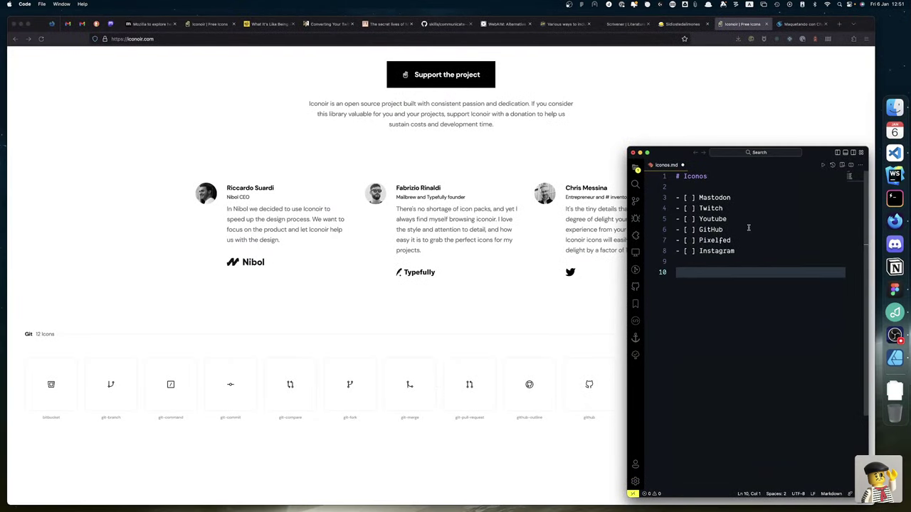
click(691, 230)
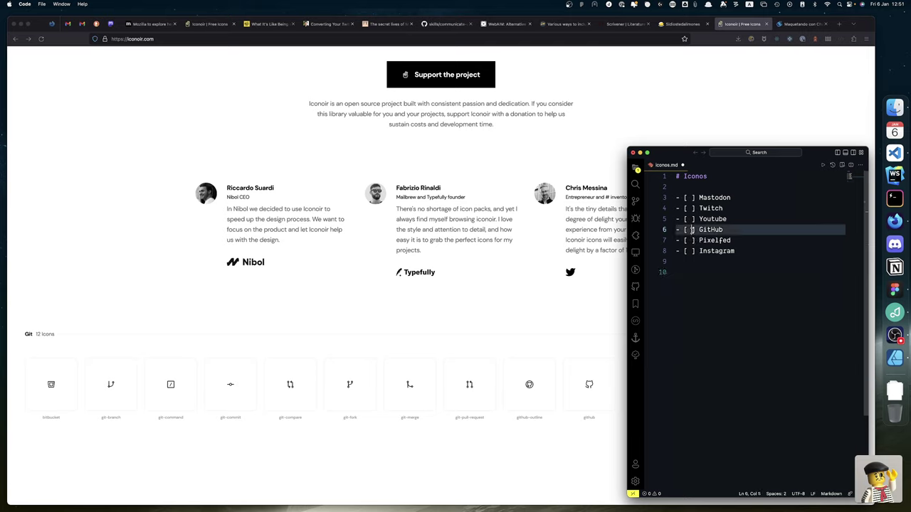
key(shift+Left)
text(x)
click(689, 219)
click(690, 208)
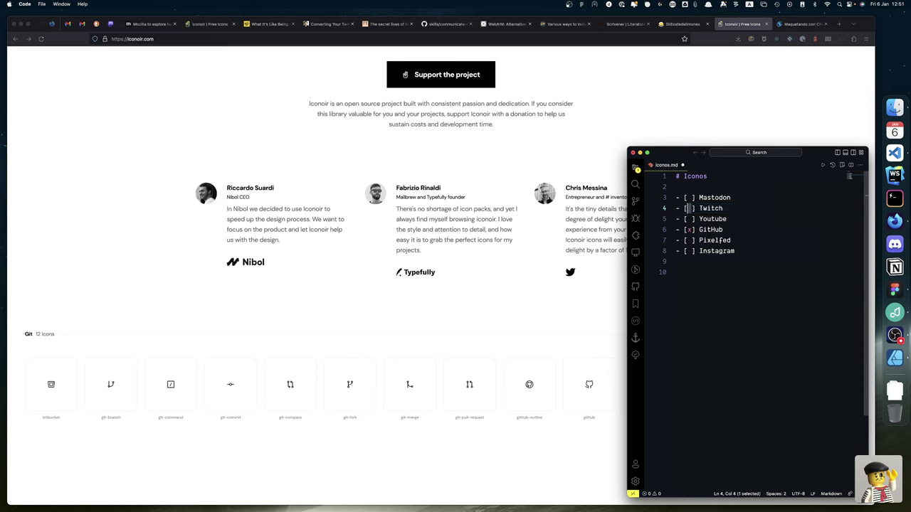
click(692, 218)
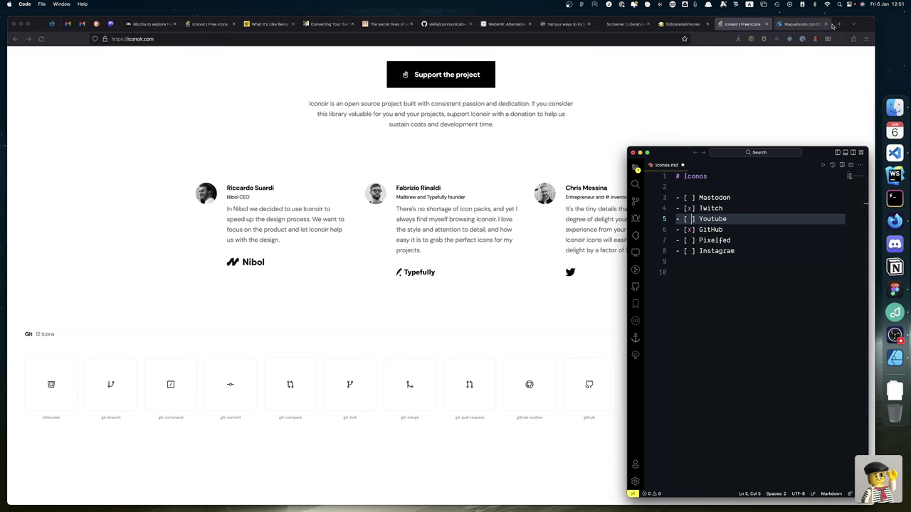
Look through the Downloads folder and return to the icons document in Affinity Designer.
click(895, 391)
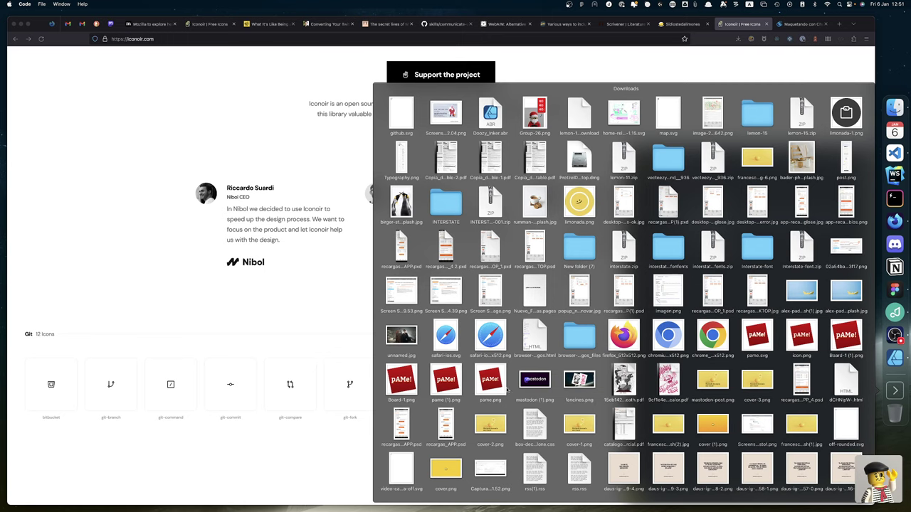
click(736, 389)
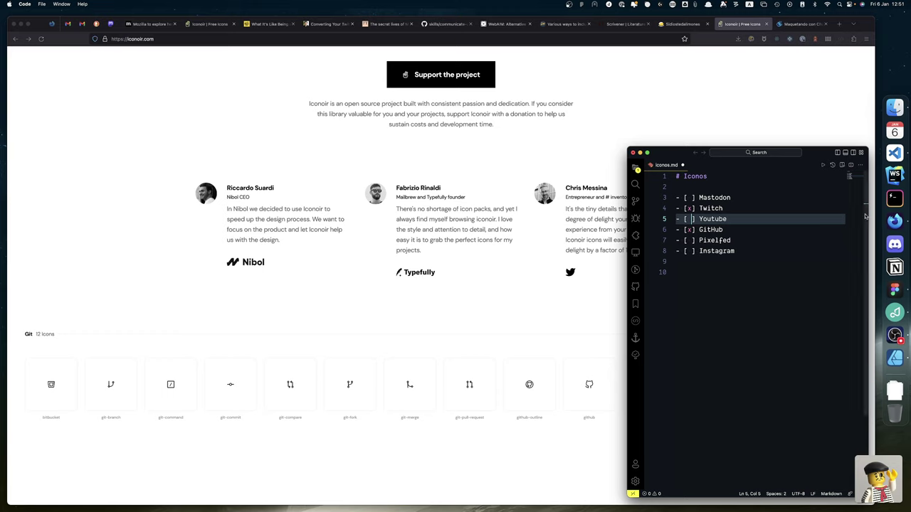
click(895, 358)
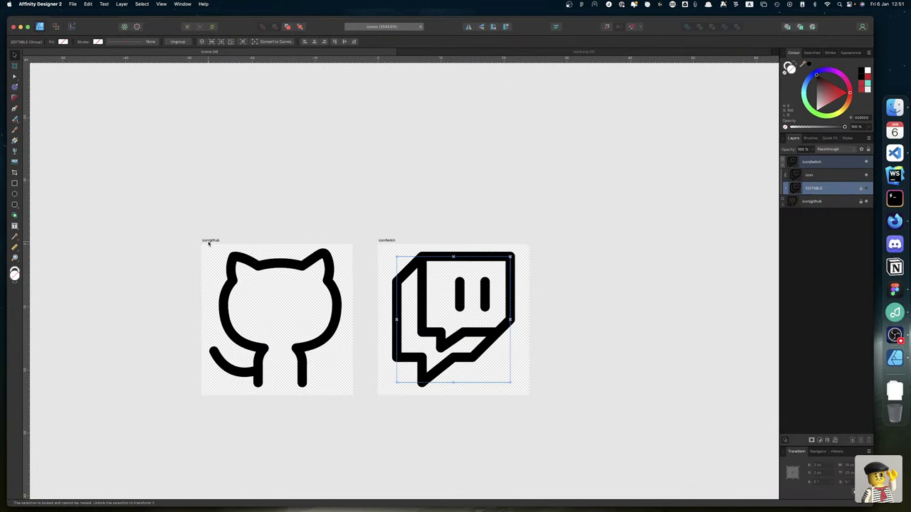
click(209, 243)
key(super+j)
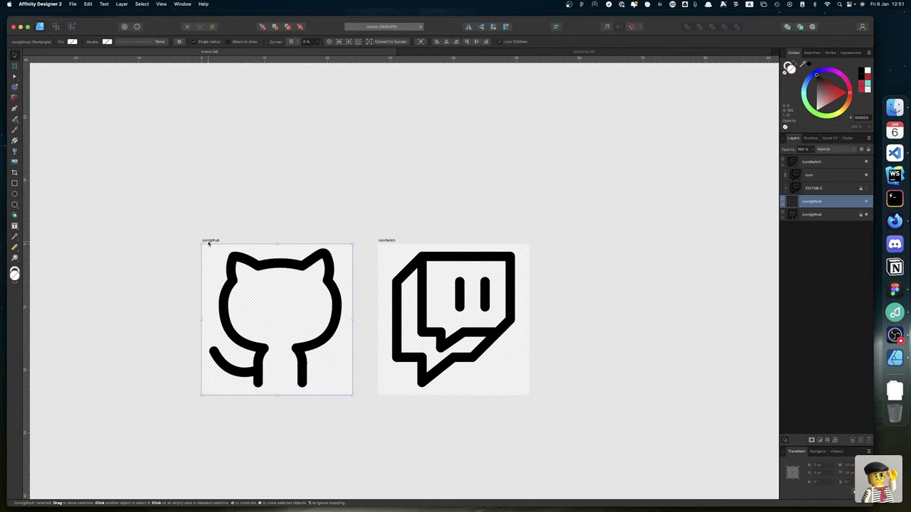
drag(209, 243, 563, 242)
key(Delete)
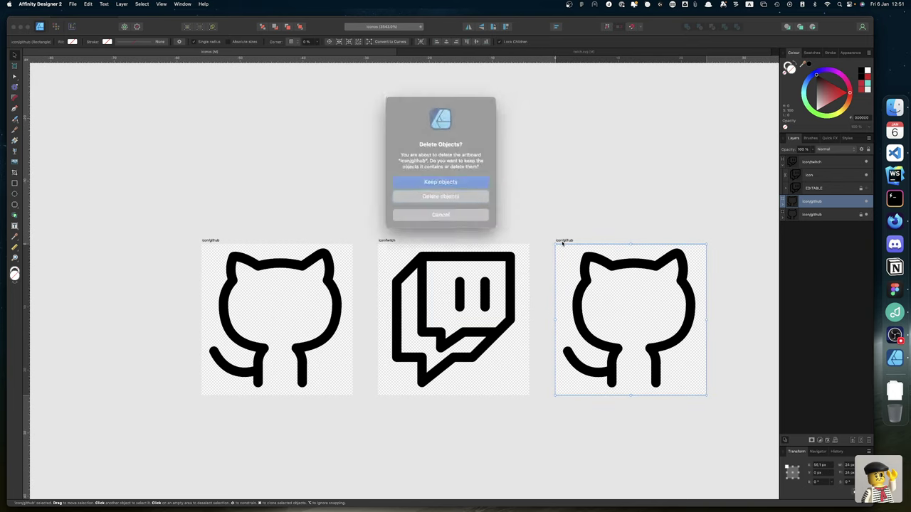
click(443, 192)
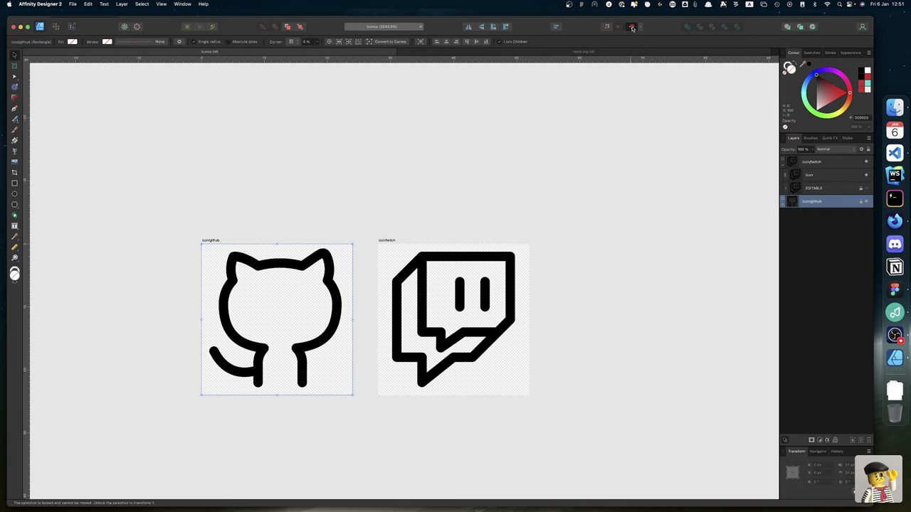
Turn on pixel alignment, duplicate the icon/github artboard and place the copy beside icon/twitch at X 56 px, Y 0 px.
click(606, 27)
key(super+j)
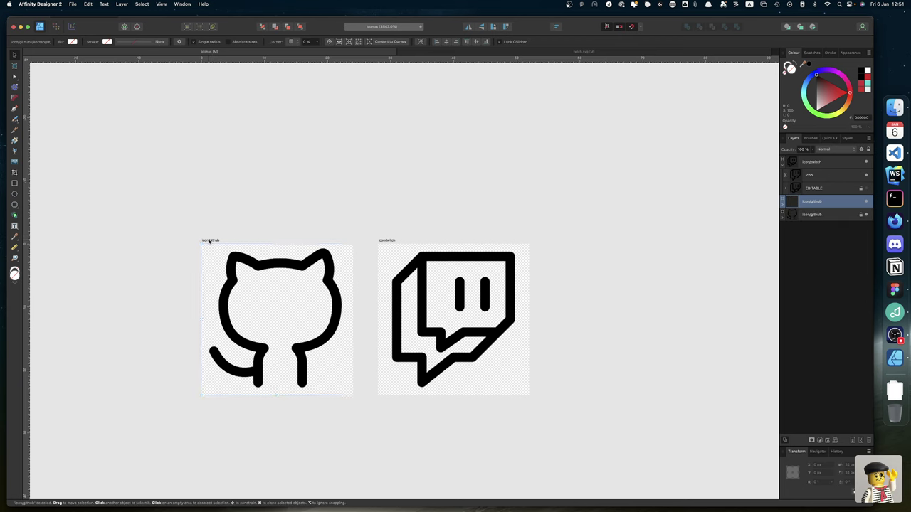
drag(212, 242, 562, 242)
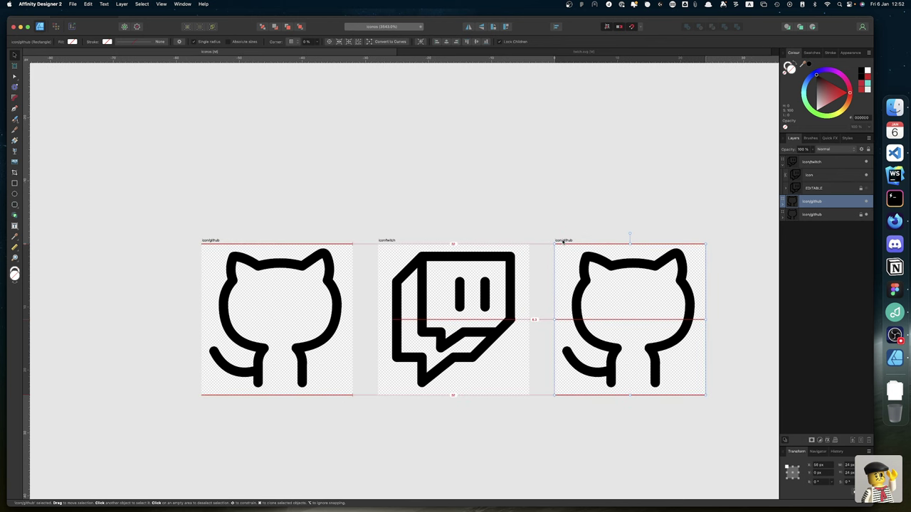
drag(563, 241, 563, 242)
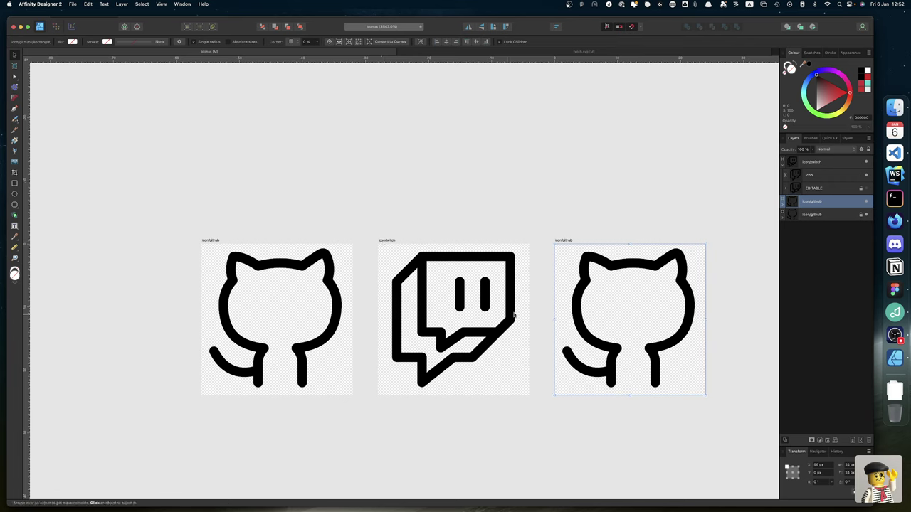
click(533, 336)
click(563, 242)
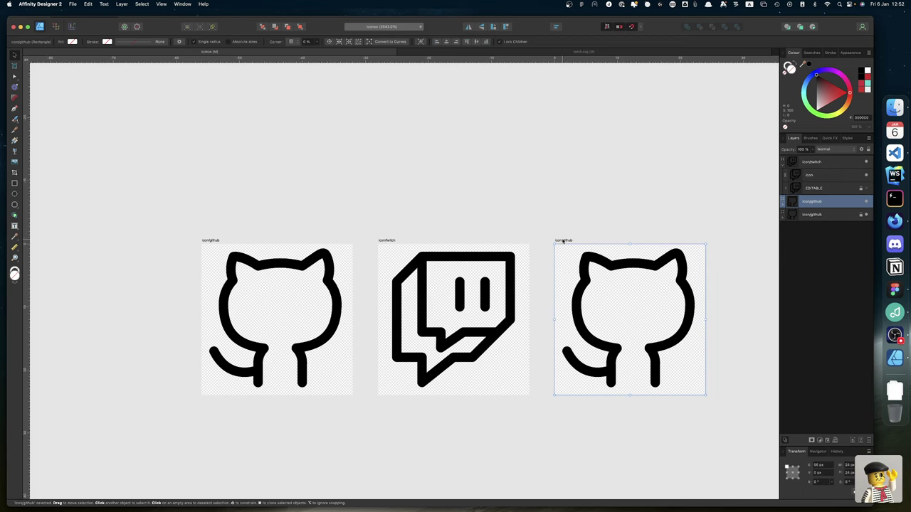
Rename the duplicated icon/github artboard beside icon/twitch as icon/mastodon.
key(shift+Right)
key(shift+Left)
scroll(452, 286, right, 5)
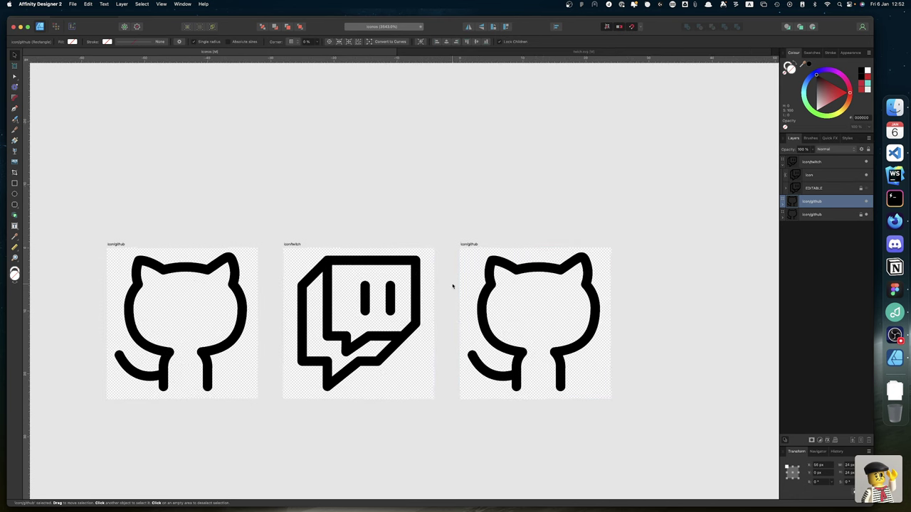
double_click(569, 353)
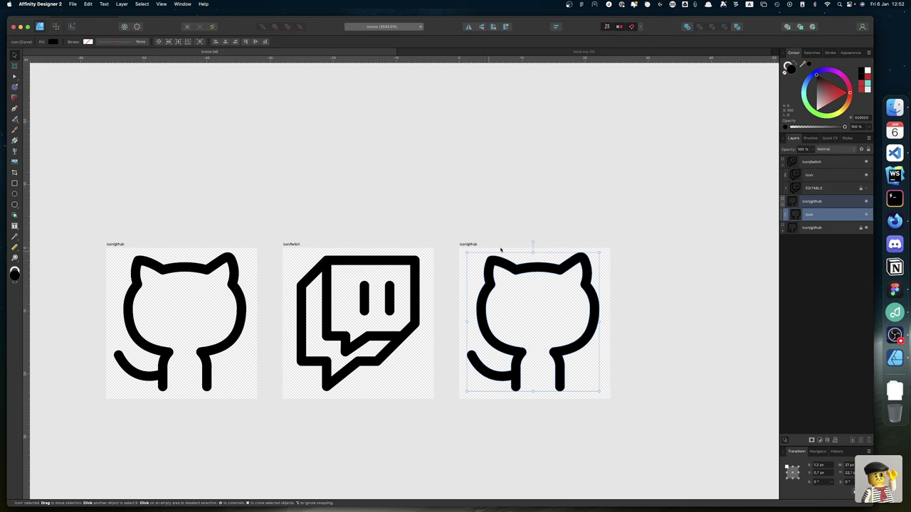
click(814, 202)
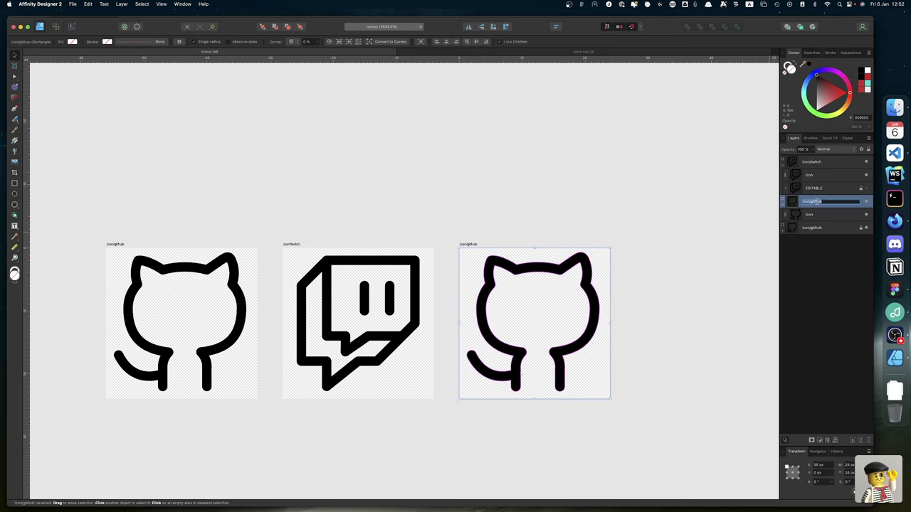
double_click(815, 203)
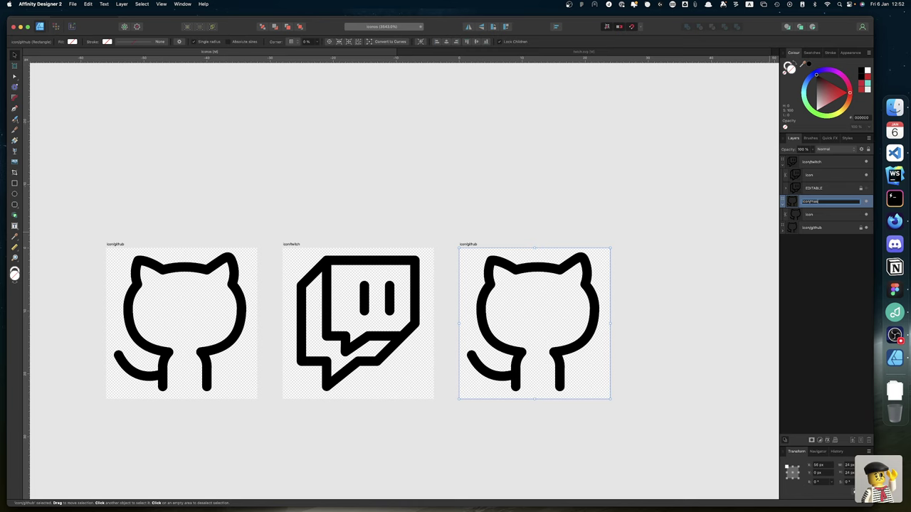
text(icon/mastodon)
key(Return)
Fade the GitHub icon curve in the icon/mastodon artboard to 15% fill opacity and lock it as a reference.
click(830, 216)
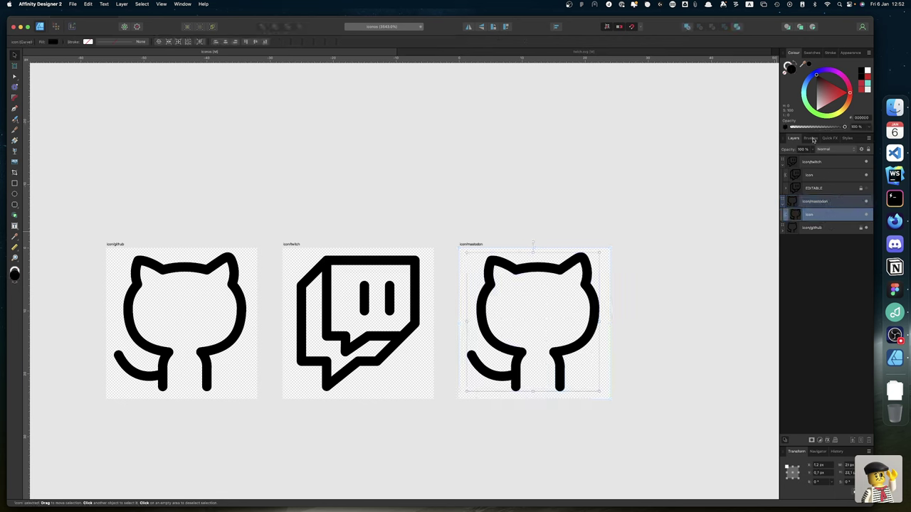
drag(801, 128, 800, 128)
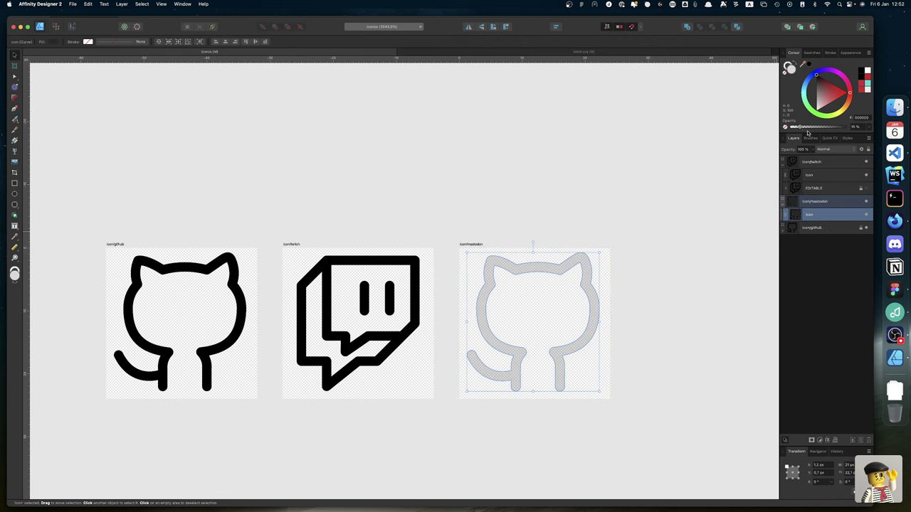
right_click(834, 219)
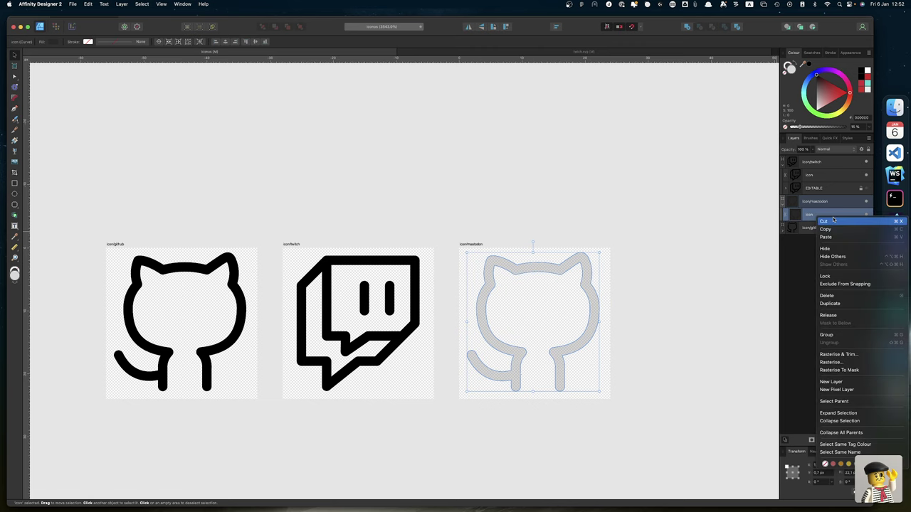
click(830, 281)
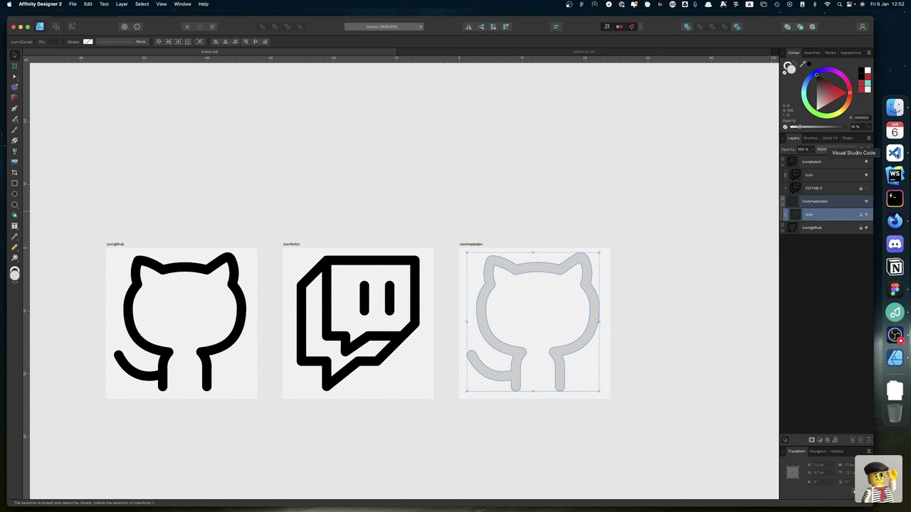
Switch to Firefox, search for mastodon brand in a new tab and open the Brand Toolkit page at joinmastodon.org/branding.
click(895, 223)
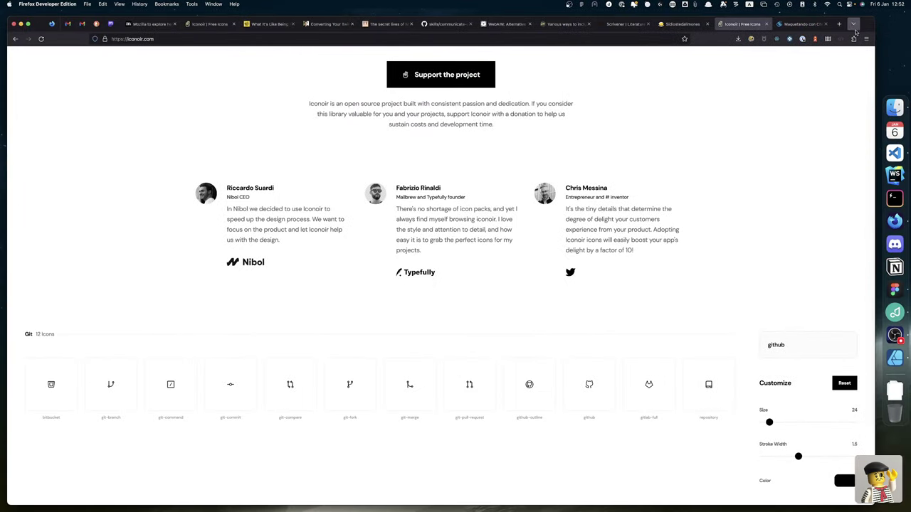
key(super+t)
text(mastodon br)
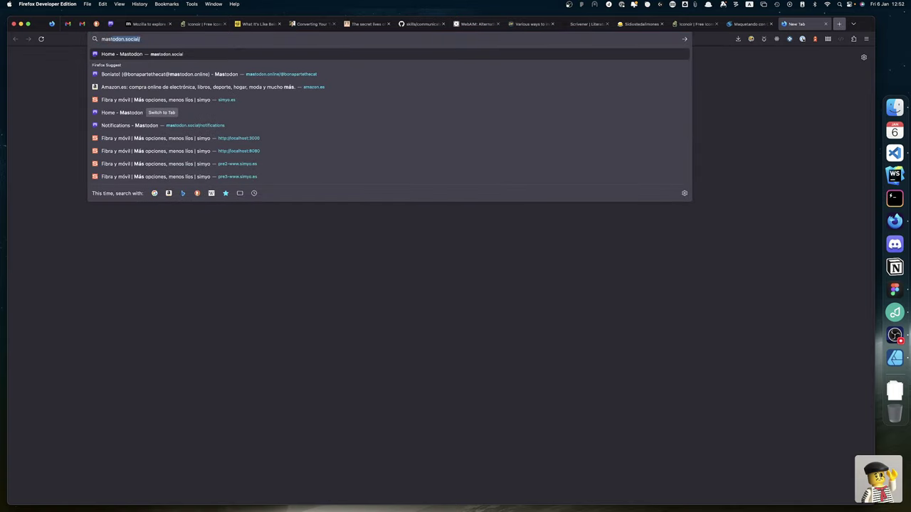
text(and)
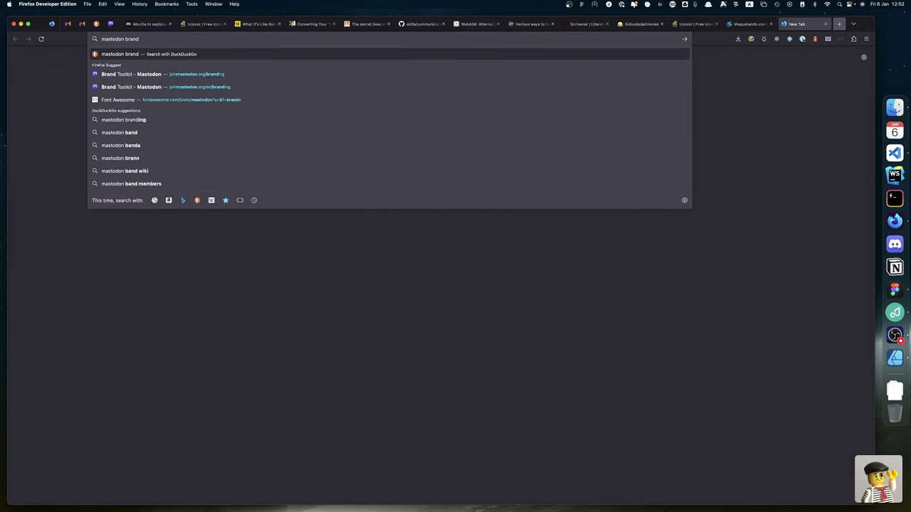
key(Down)
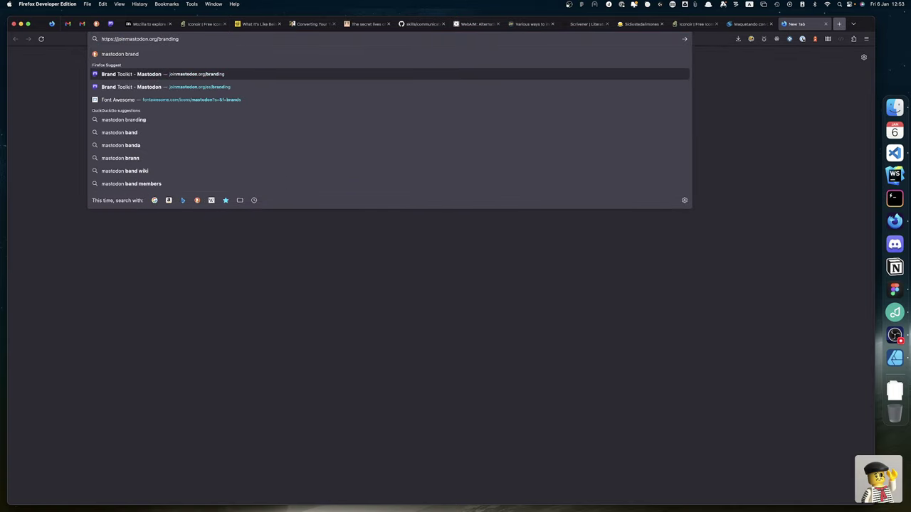
key(Return)
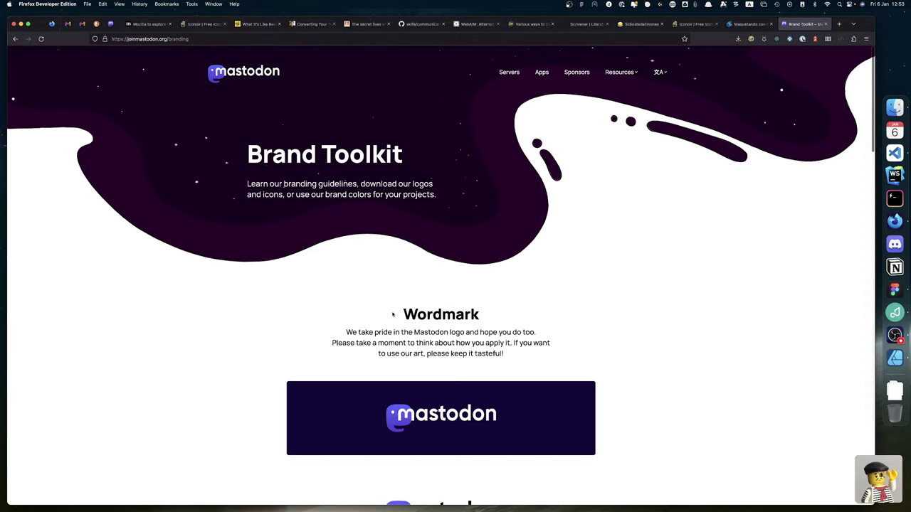
Compare the Mastodon marks with the icon on the spacenomads page and download the black mark-only logo, logo-black.svg.
scroll(393, 314, down, 10)
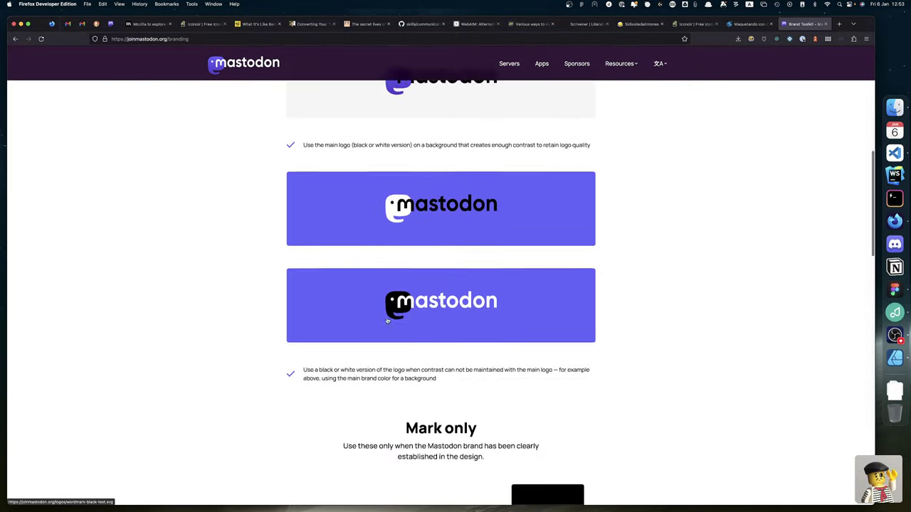
scroll(387, 321, down, 3)
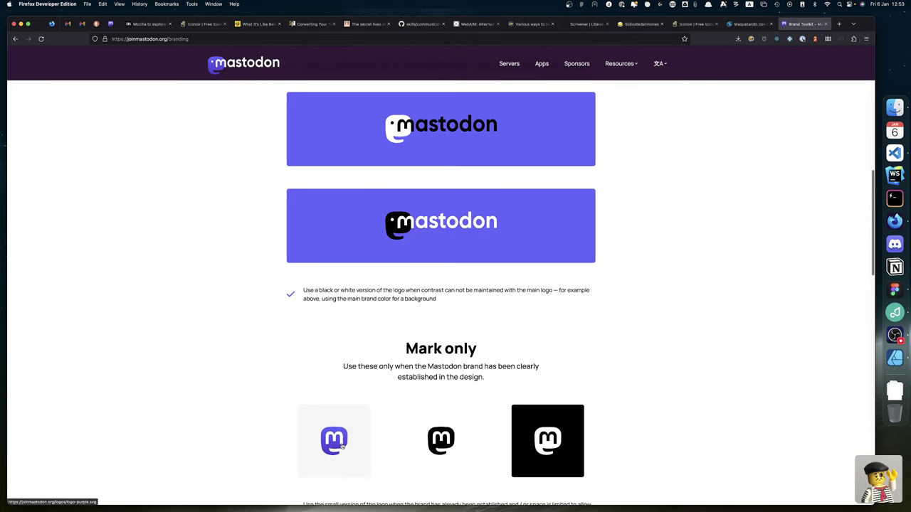
click(749, 24)
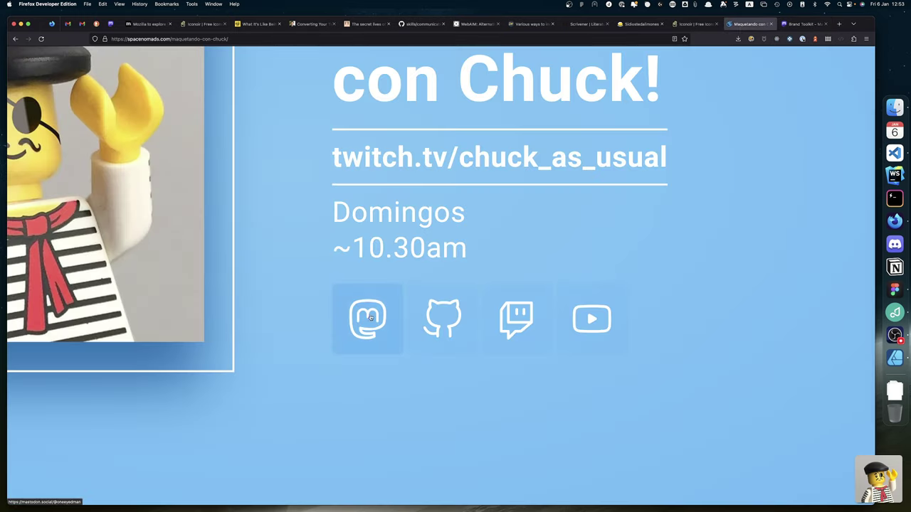
click(805, 26)
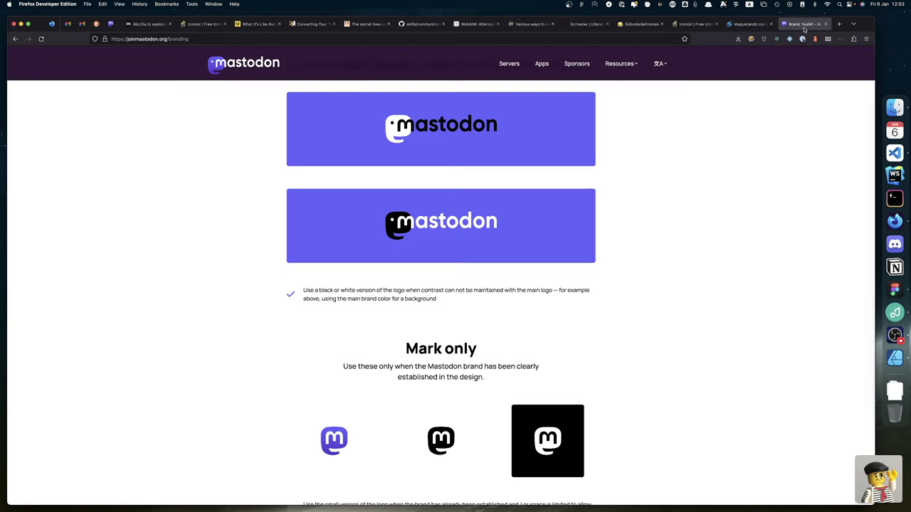
scroll(420, 442, down, 2)
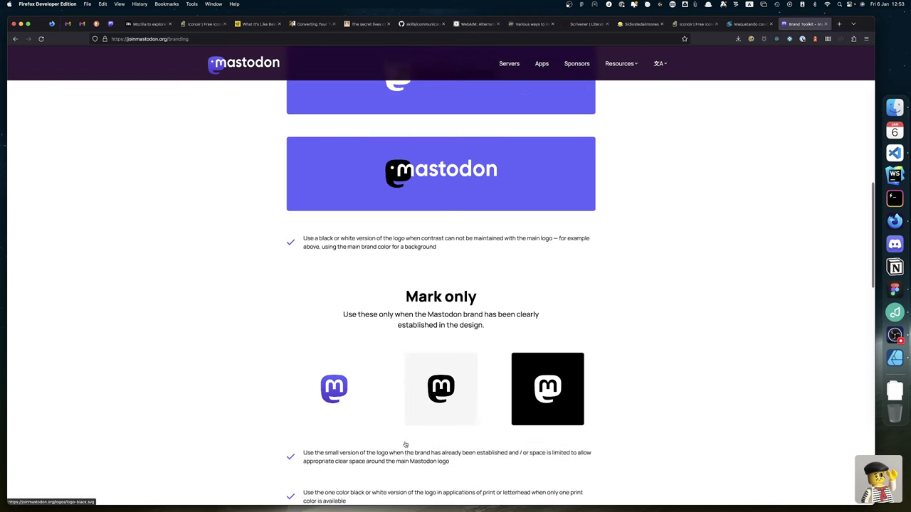
click(441, 376)
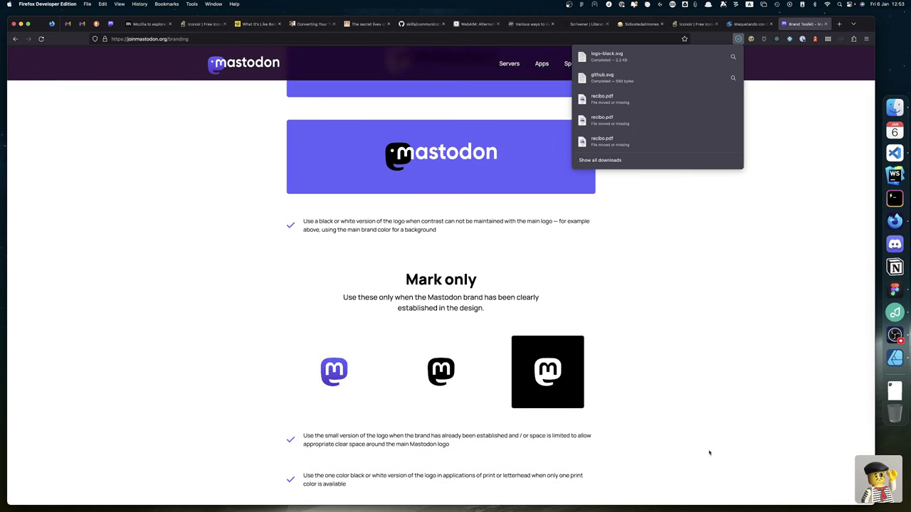
Open the downloaded logo-black.svg in Affinity Designer and give the logo curve a muted dark red fill.
click(895, 358)
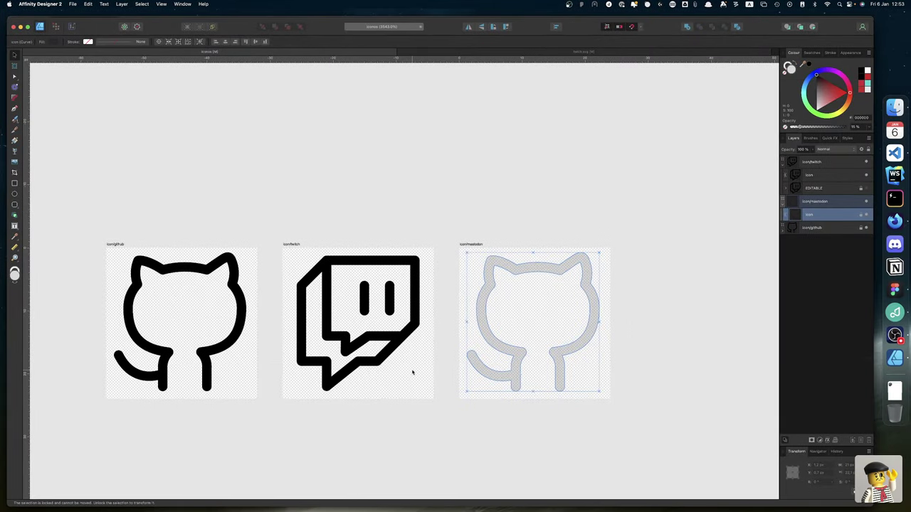
click(895, 390)
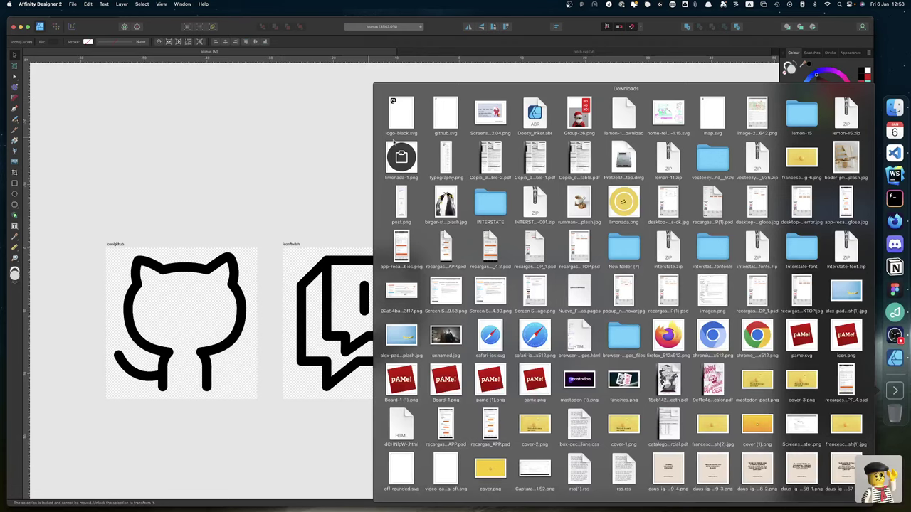
click(403, 115)
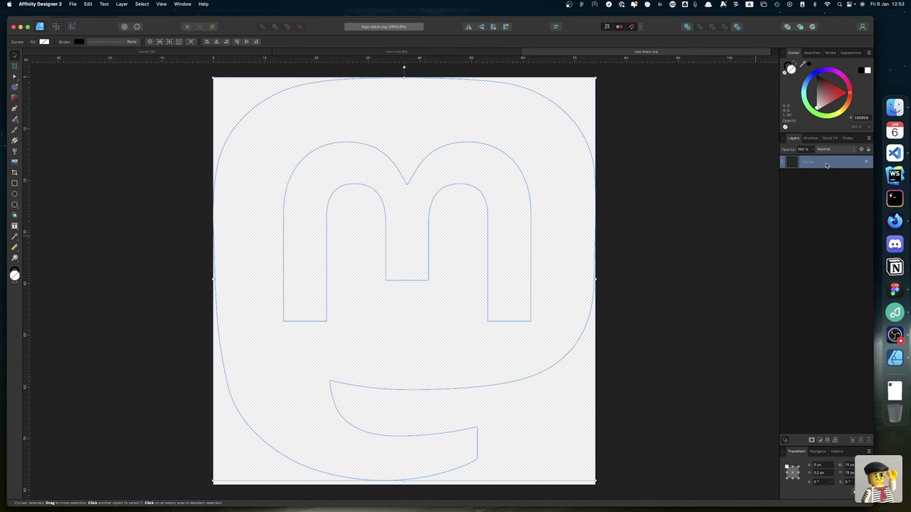
click(824, 89)
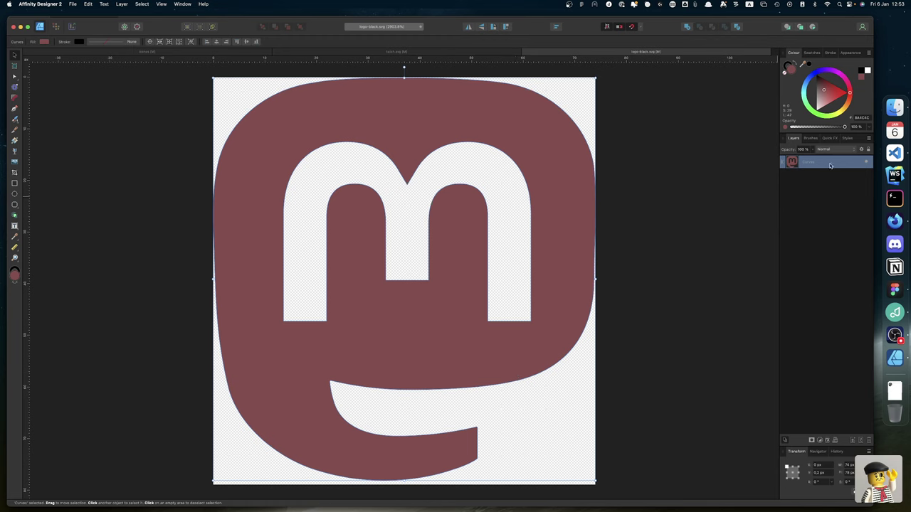
Duplicate the logo curve, hide the original, and delete the nodes of the copy's body outline along its right side and lower part.
key(super+j)
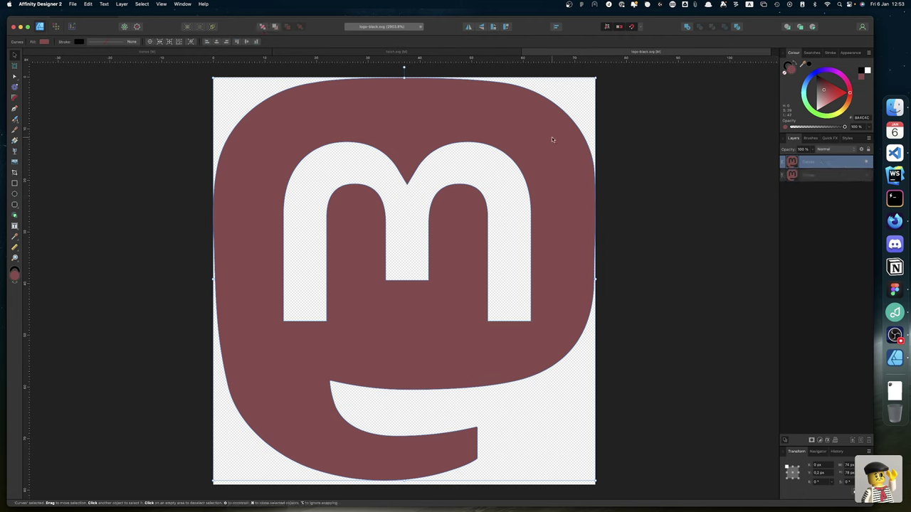
key(a)
drag(368, 68, 567, 120)
key(Delete)
key(super+z)
drag(625, 124, 572, 358)
key(Delete)
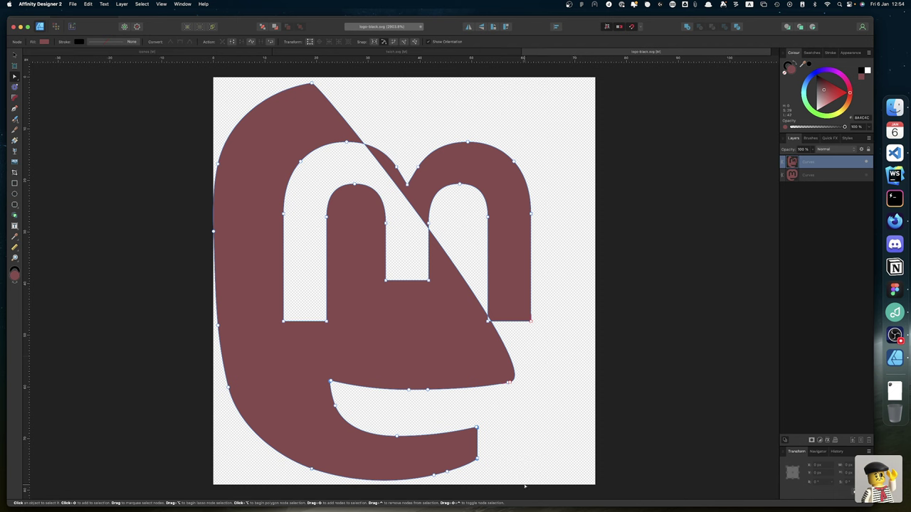
drag(545, 491, 204, 363)
key(Delete)
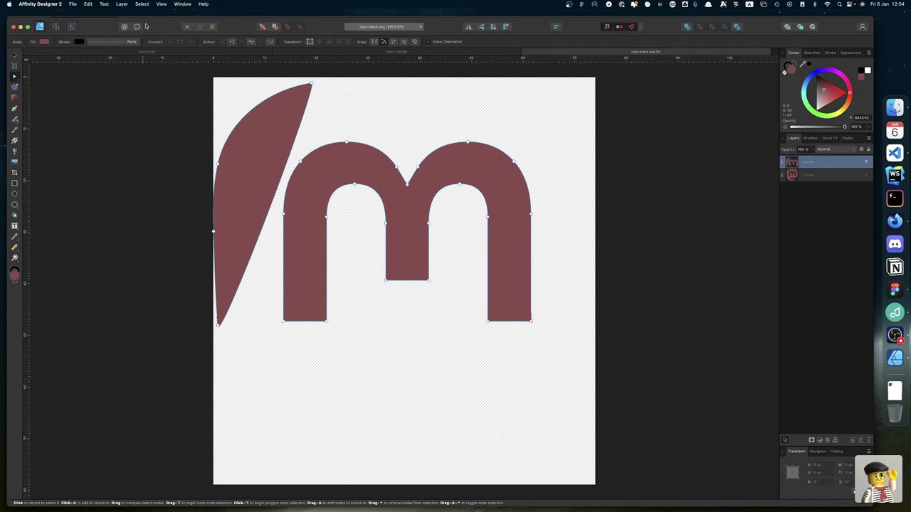
Detach the iconos document into a floating window, dock it back and return to logo-black.svg.
key(super+grave)
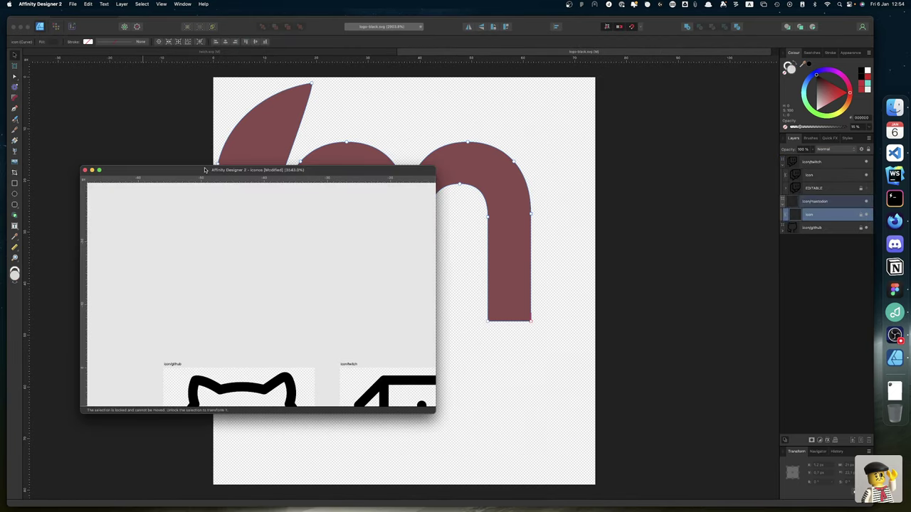
drag(145, 171, 128, 50)
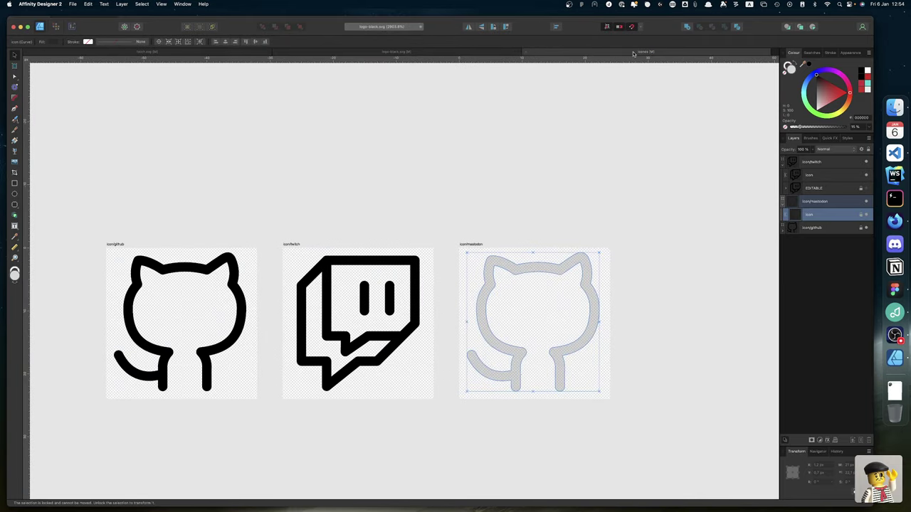
click(445, 55)
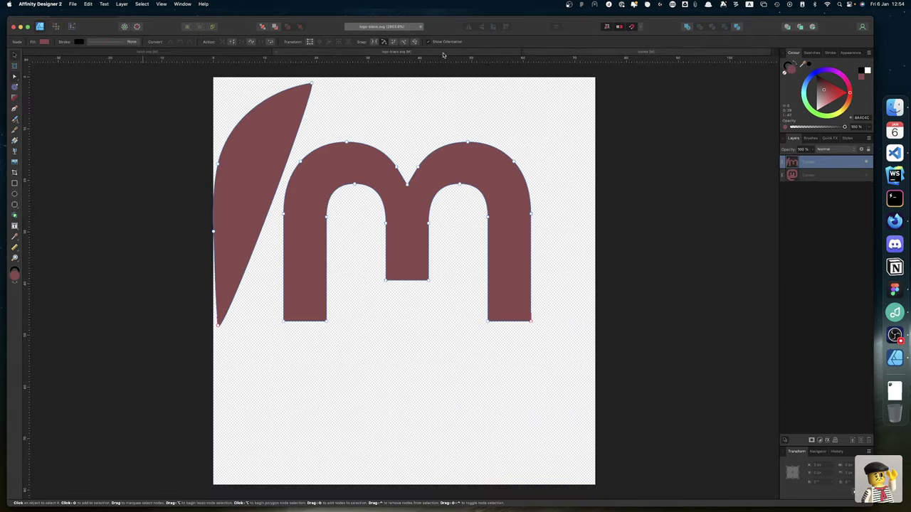
Delete the leftover body outline nodes beside the m so the copied curve holds only the letter.
click(311, 84)
key(Delete)
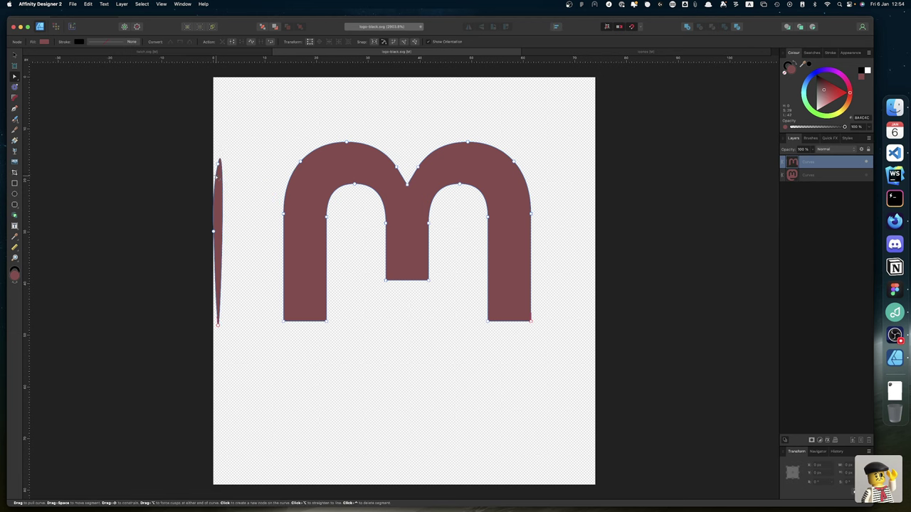
drag(190, 153, 246, 339)
key(Delete)
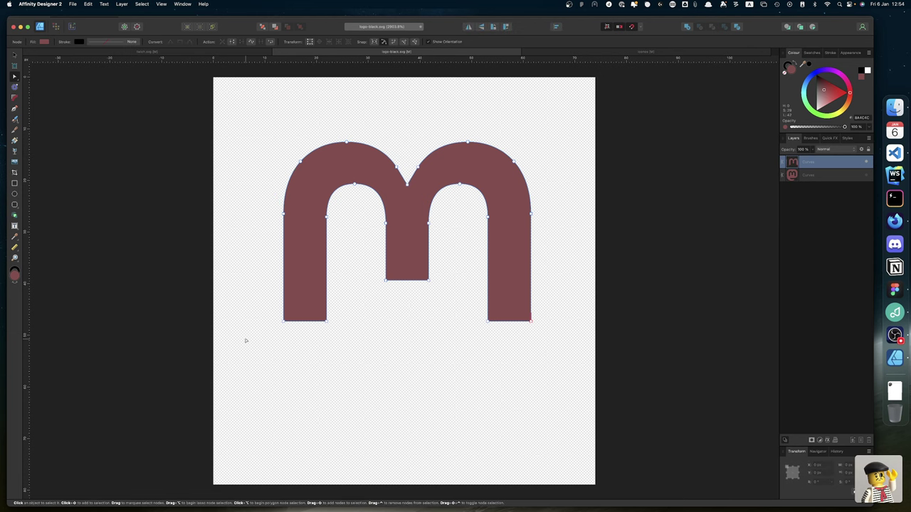
Rename the letter curve as m, hide it and show the original logo curve.
double_click(810, 163)
text(m)
key(Return)
click(867, 164)
click(867, 176)
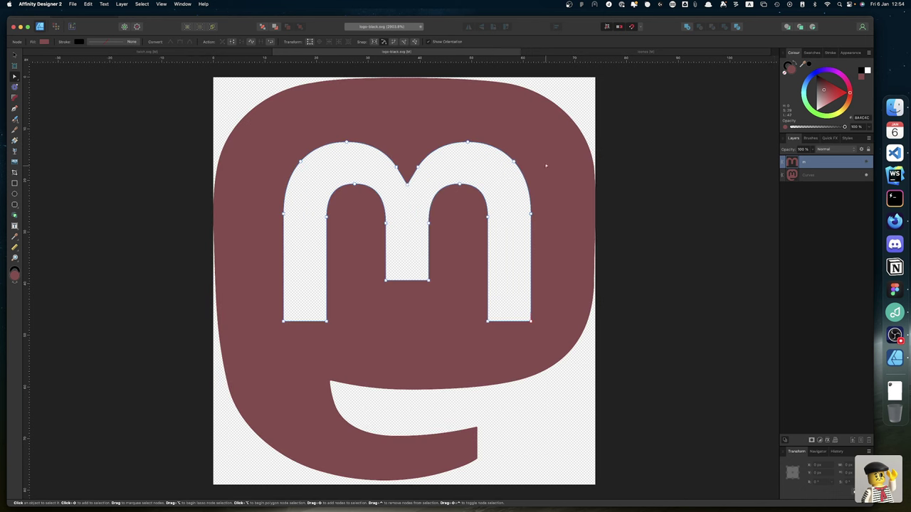
Delete all the inner letter nodes from the original logo curve, keeping only the solid speech-bubble outline.
click(244, 189)
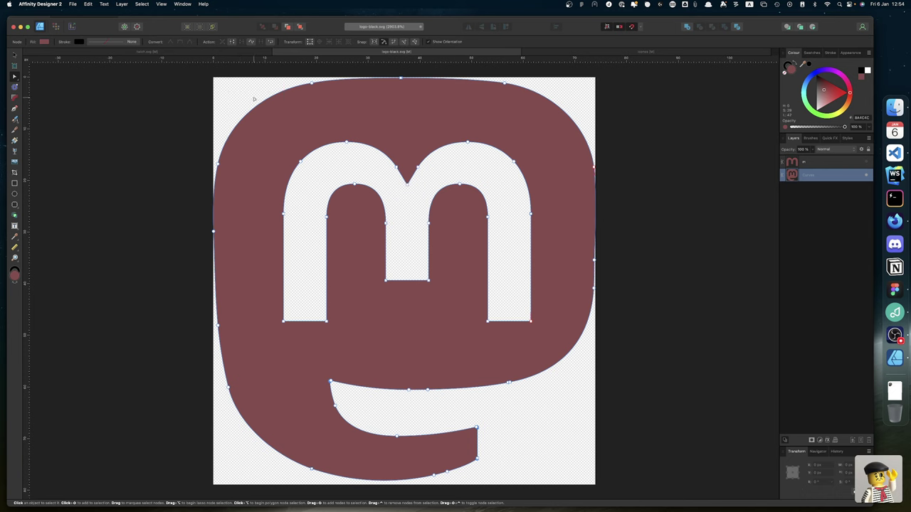
drag(253, 99, 377, 327)
drag(492, 349, 498, 348)
key(Delete)
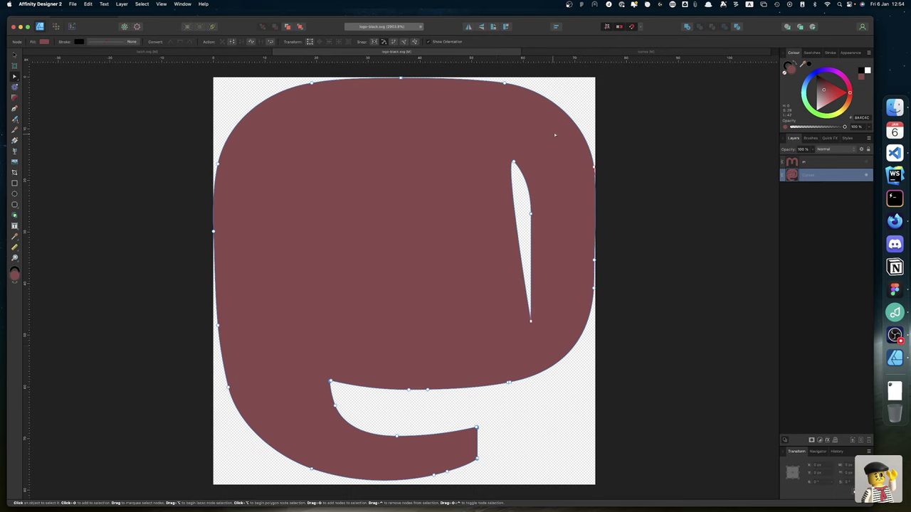
drag(560, 96, 510, 334)
key(Delete)
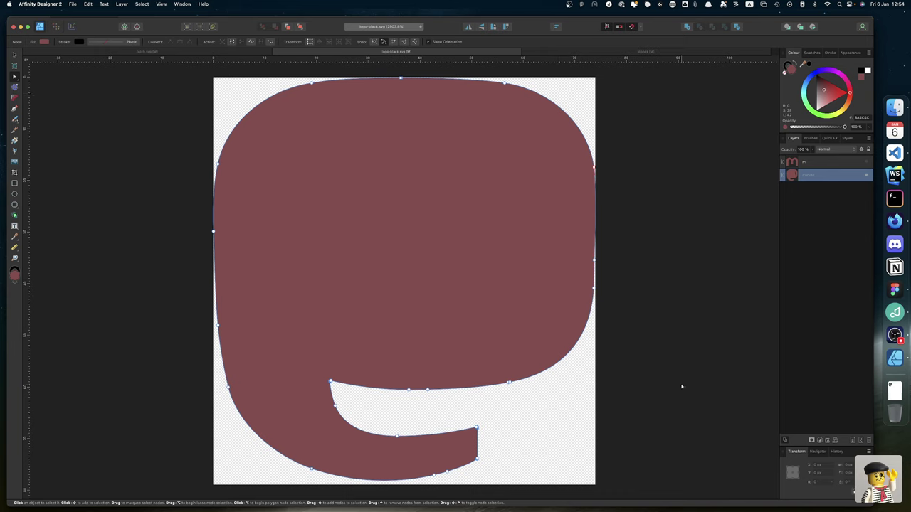
Rename the solid speech-bubble curve as elefante.
double_click(810, 175)
text(bason)
key(Return)
Recolour the m curve with the bright magenta fill FF0093.
click(791, 163)
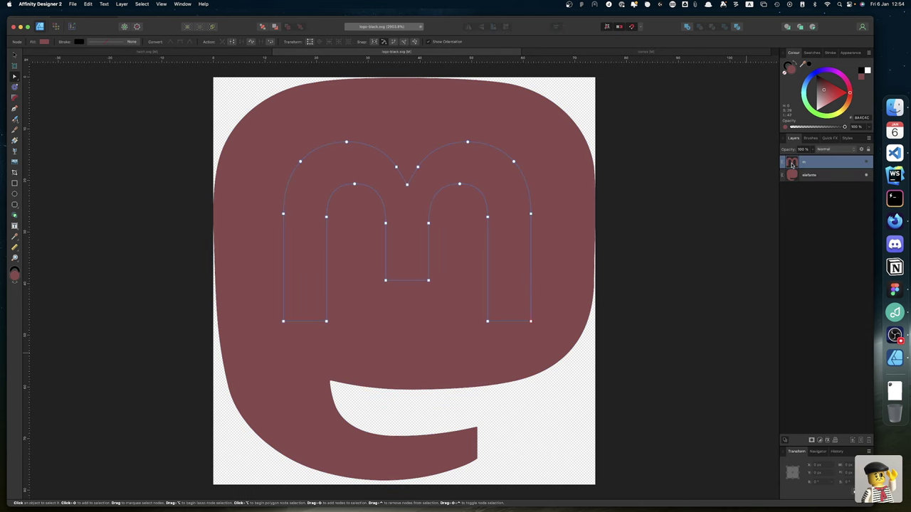
click(846, 81)
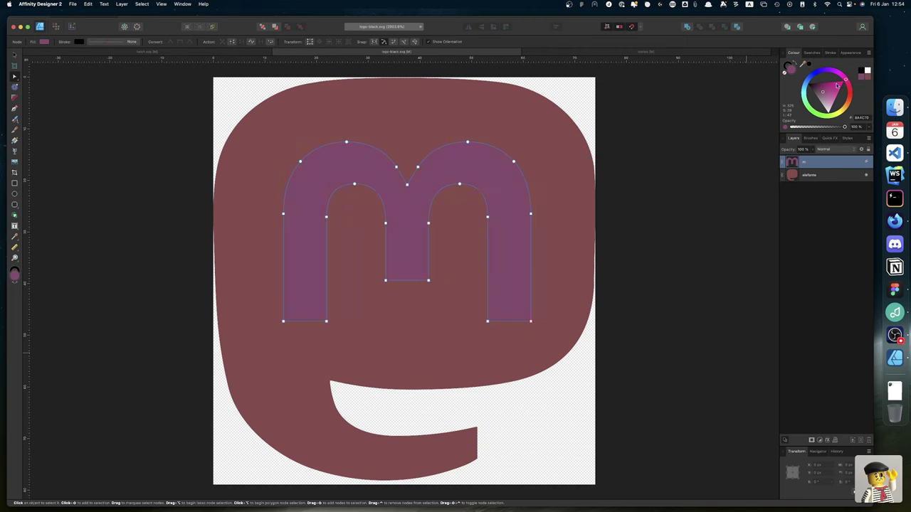
drag(846, 83, 844, 80)
Fill the elefante curve with the saturated blue 3700FF and deselect it.
click(811, 176)
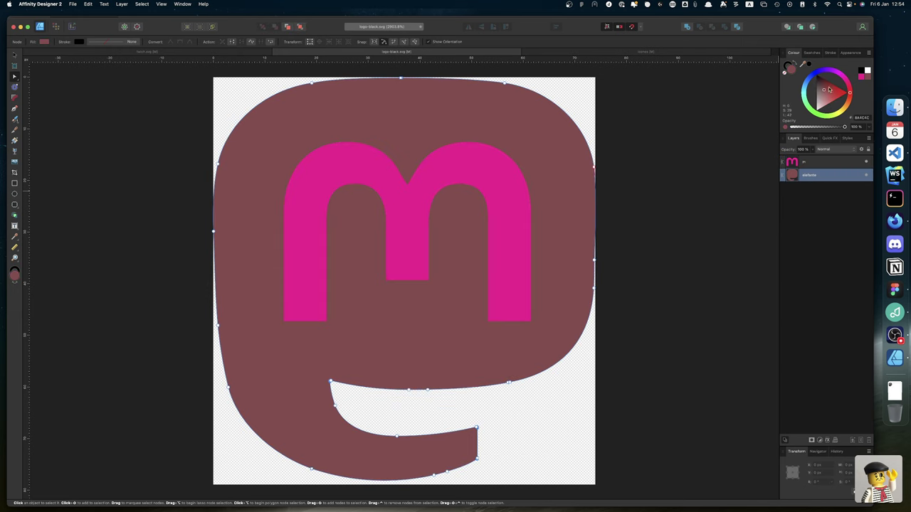
drag(826, 91, 848, 95)
click(820, 72)
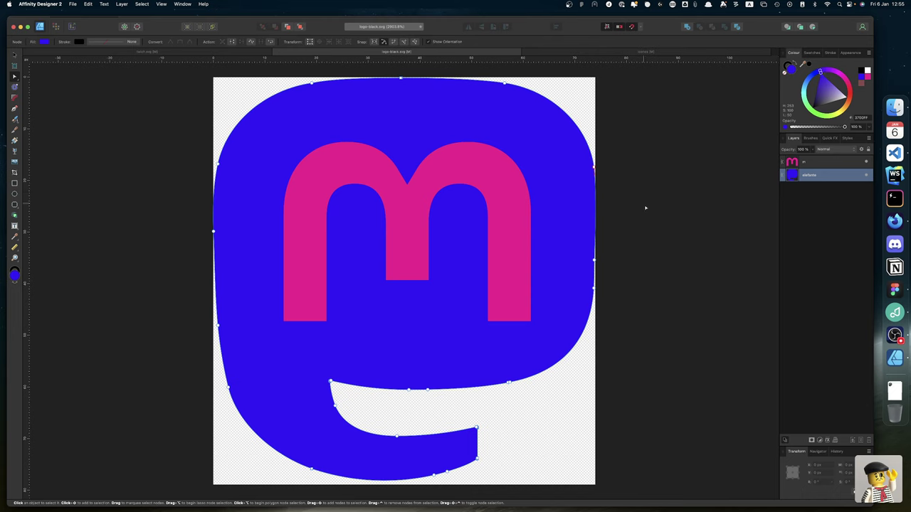
click(627, 234)
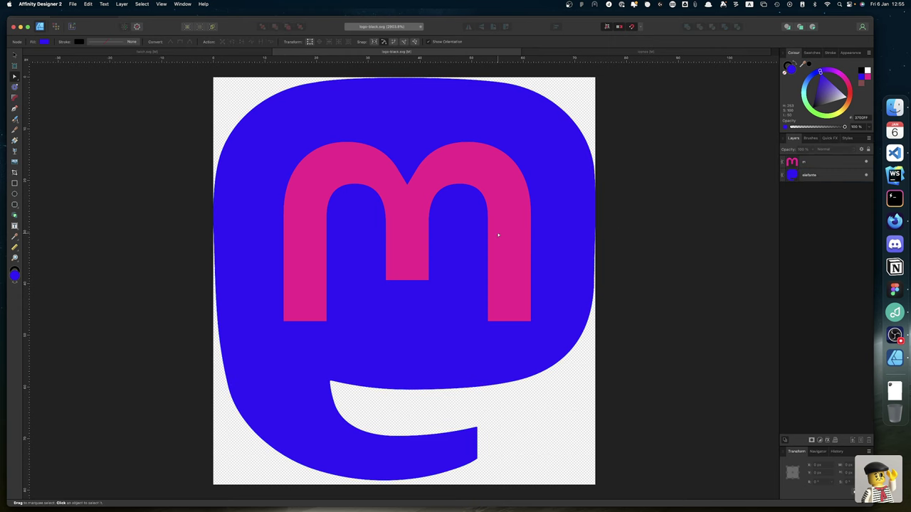
Switch to Firefox and search the web for images of spider-man 2099 in a new tab.
click(895, 222)
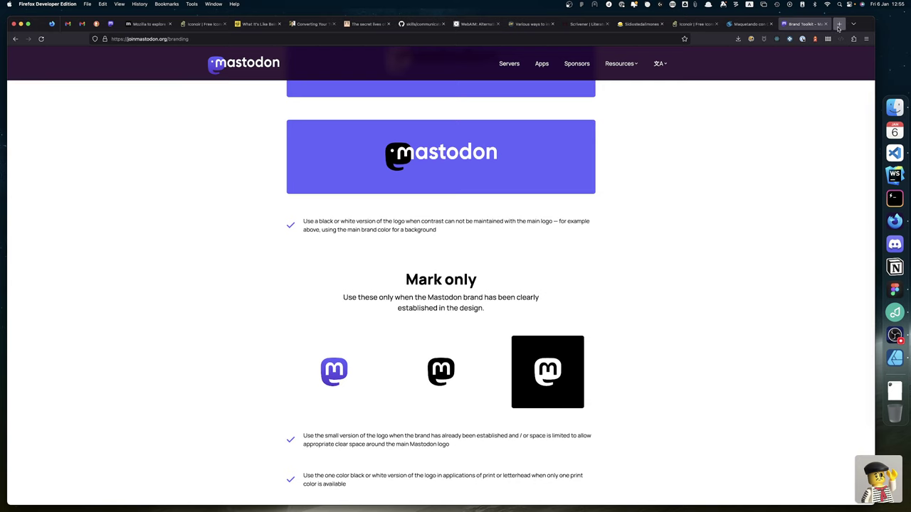
click(840, 24)
text(spider-)
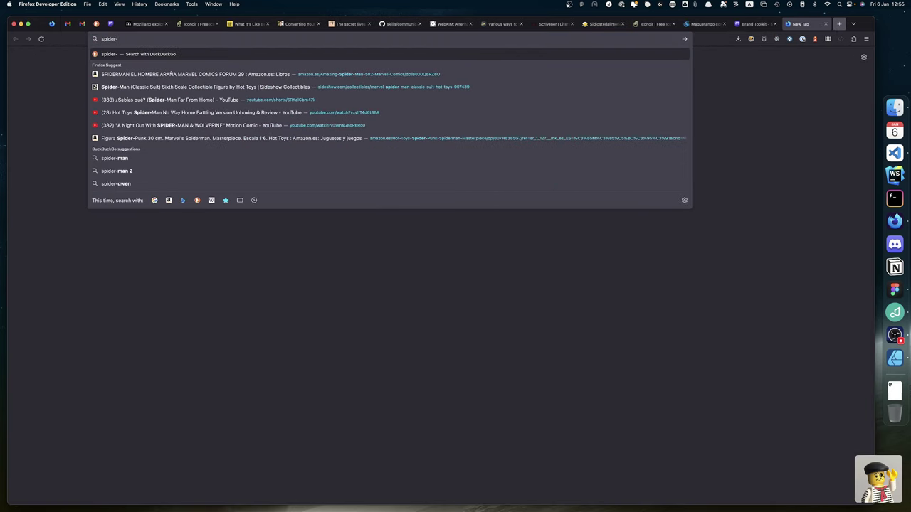
text(man 2099)
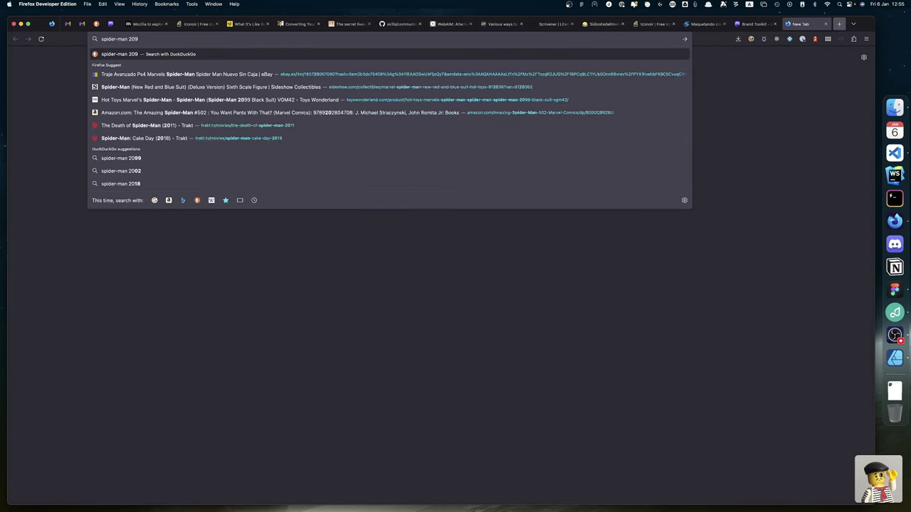
key(Return)
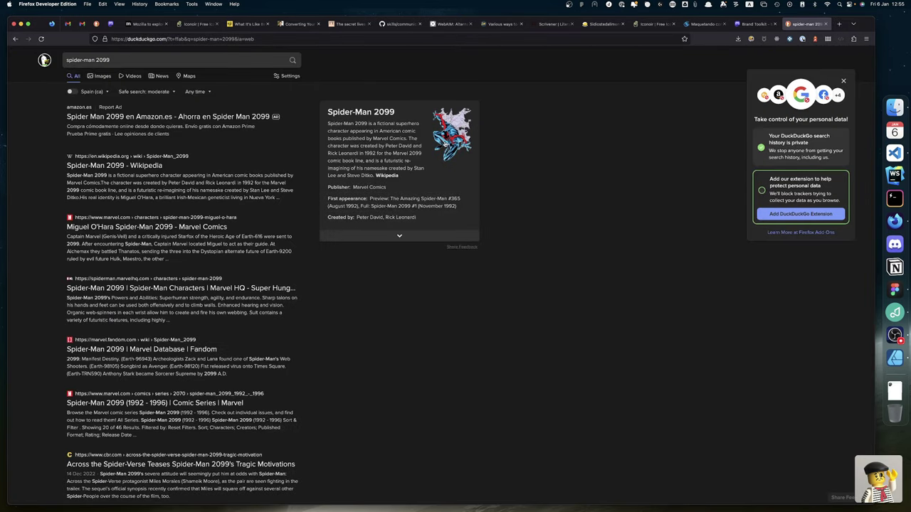
click(100, 76)
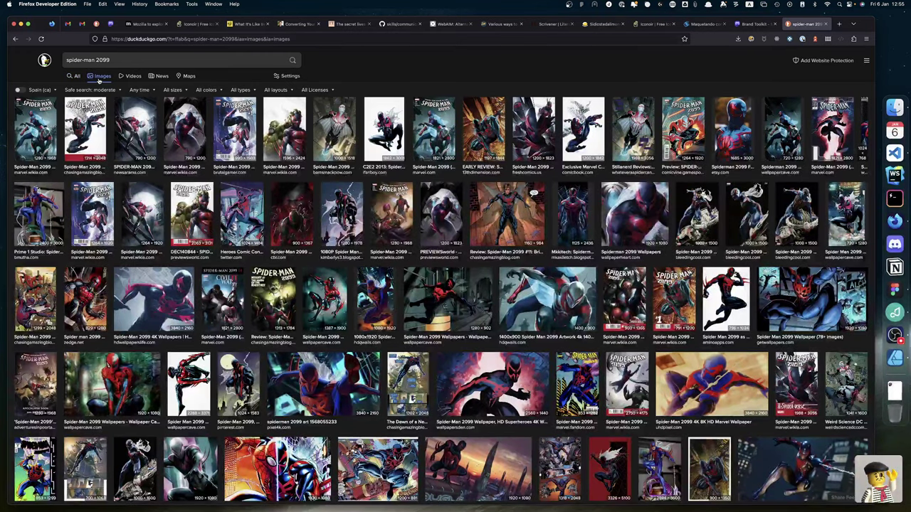
Refine the image search to spider-man 2099 spiderverse and enlarge the first wallpaper result.
click(147, 59)
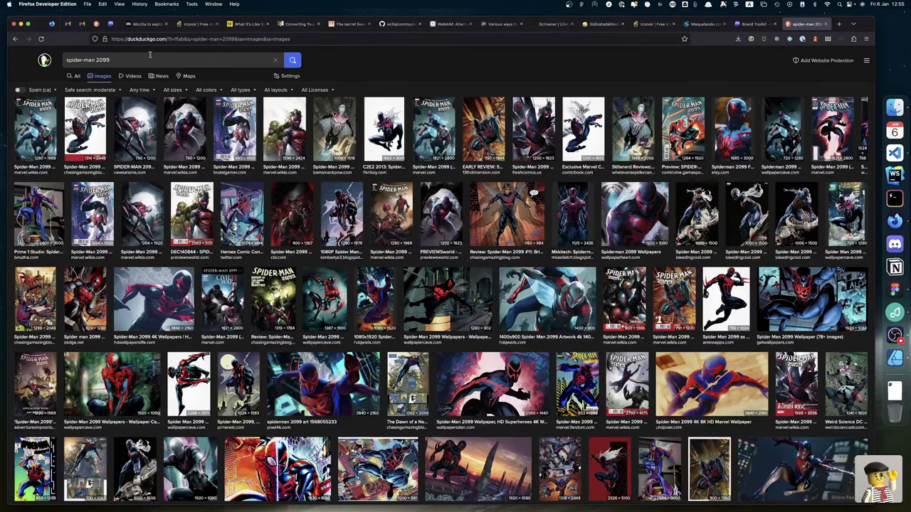
text(spiderverse)
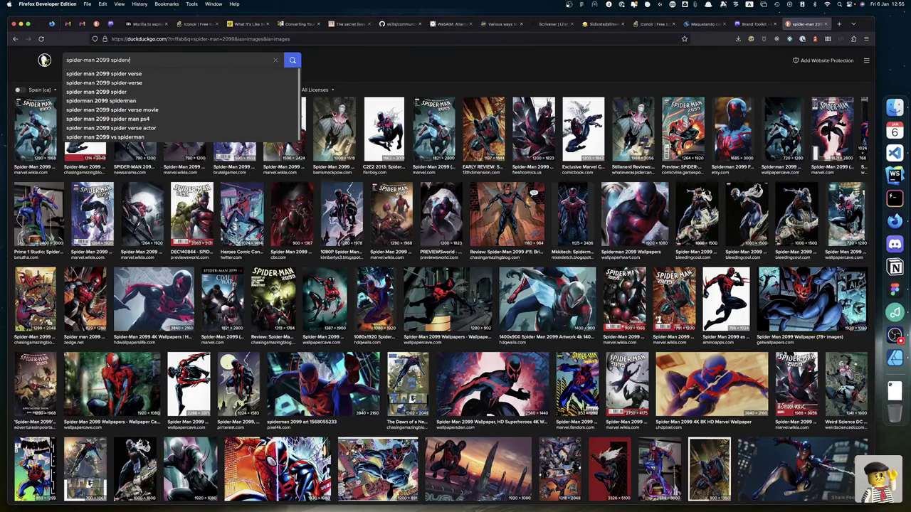
key(Return)
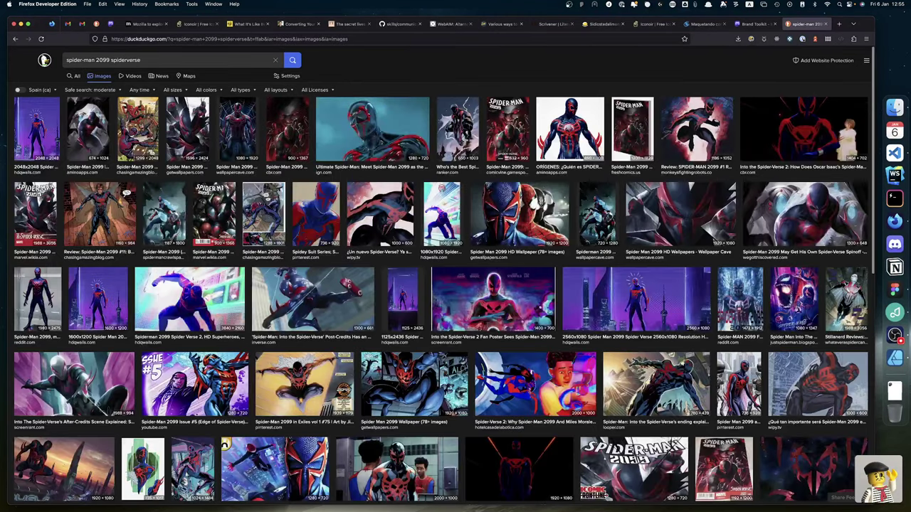
click(38, 142)
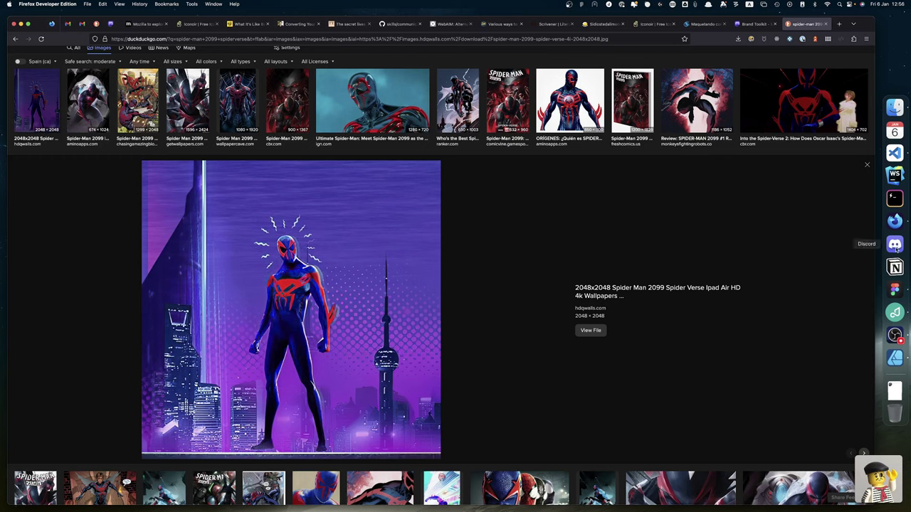
Return to Affinity Designer and select the m and elefante curves together in logo-black.svg for copying.
click(895, 358)
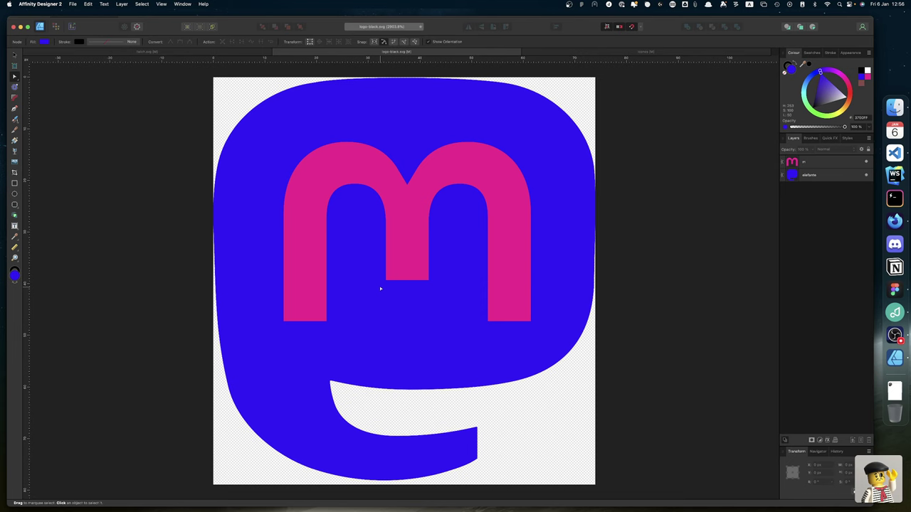
click(412, 279)
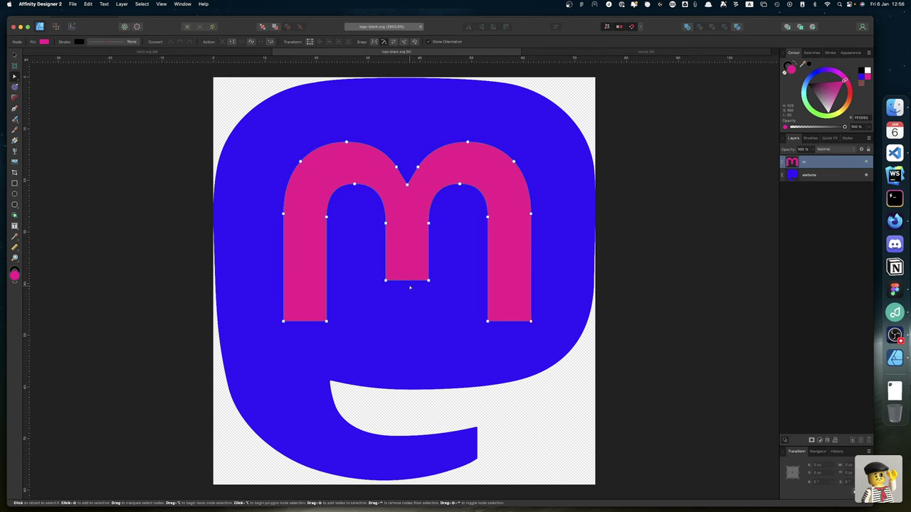
key(v)
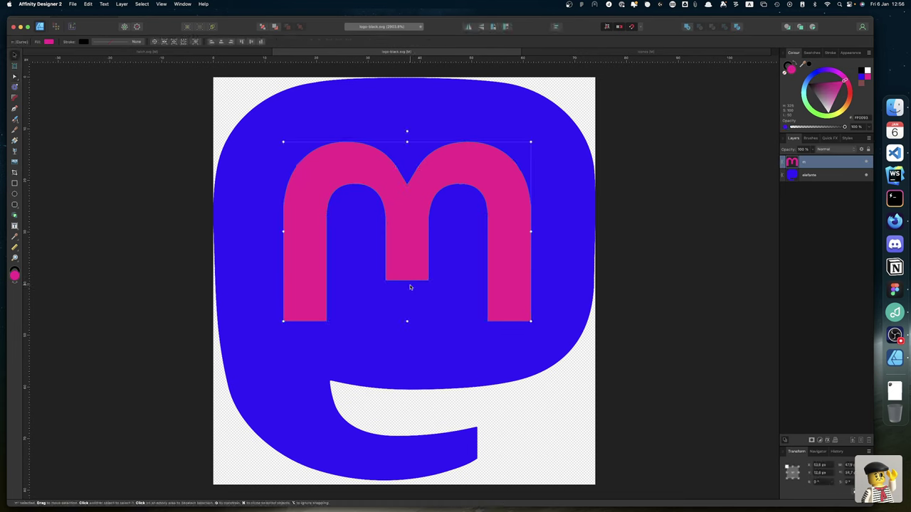
shift+click(411, 355)
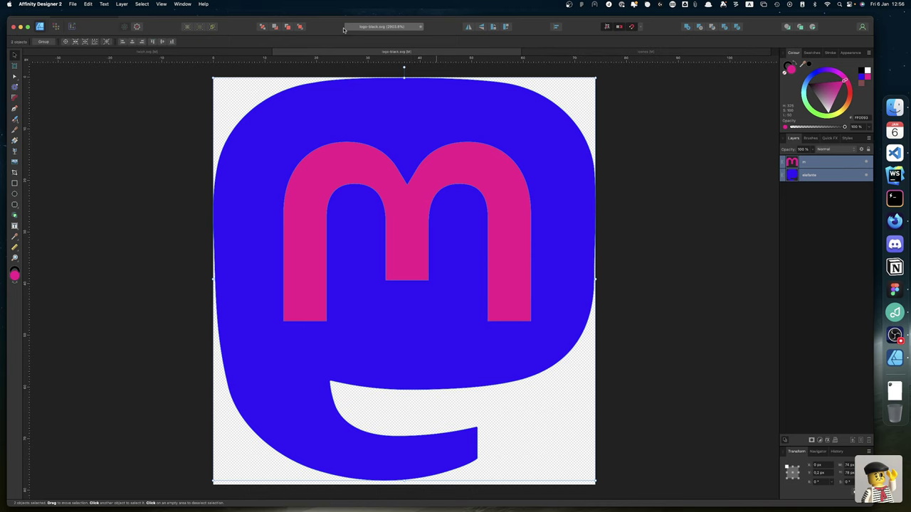
Close the twich.svg document without saving its changes.
click(206, 53)
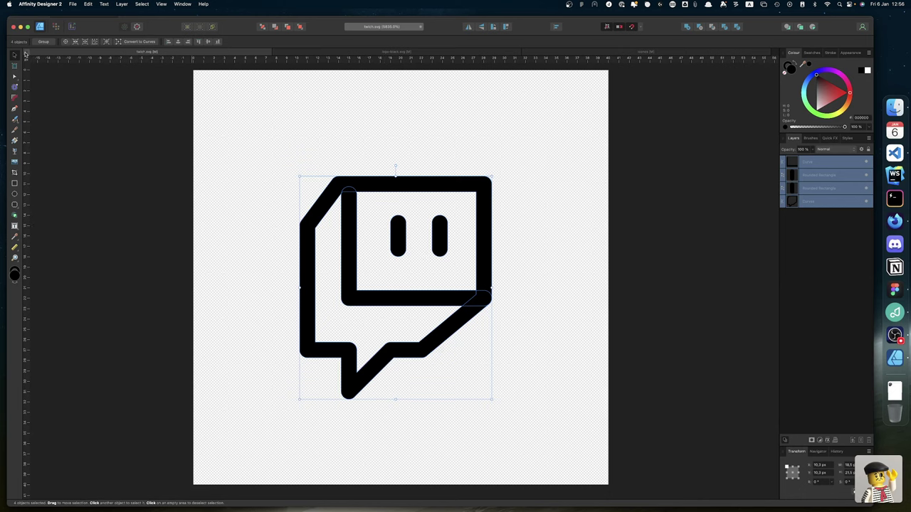
click(28, 54)
click(462, 187)
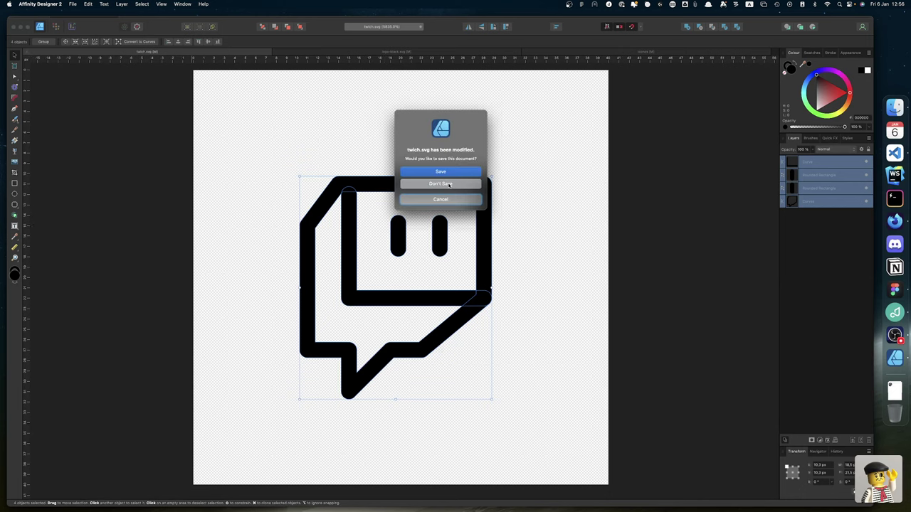
Paste the m and elefante curves into the icon/mastodon artboard of the iconos document and group them.
click(448, 51)
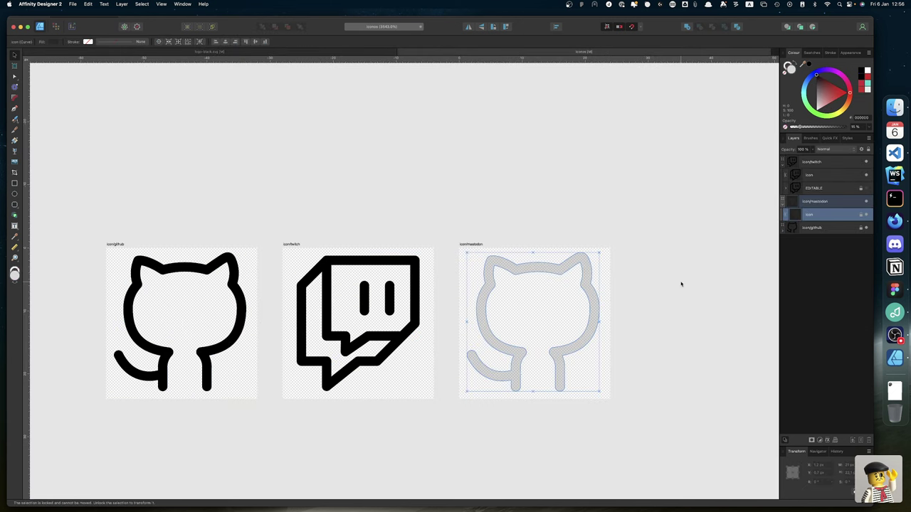
key(super+v)
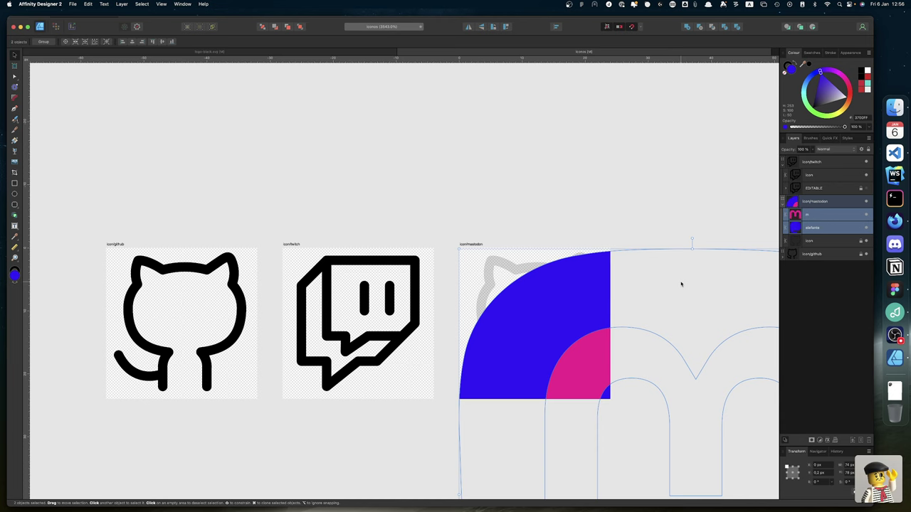
key(super+g)
Scale the pasted Mastodon group down proportionally to about 20.9 by 22 px so it fits inside its artboard.
scroll(681, 284, down, 5)
scroll(682, 284, right, 8)
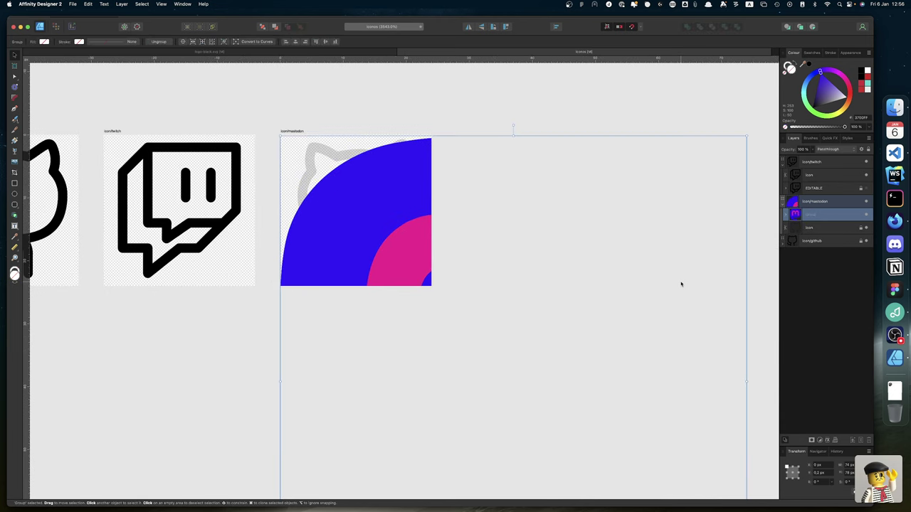
scroll(681, 284, down, 3)
scroll(681, 284, right, 3)
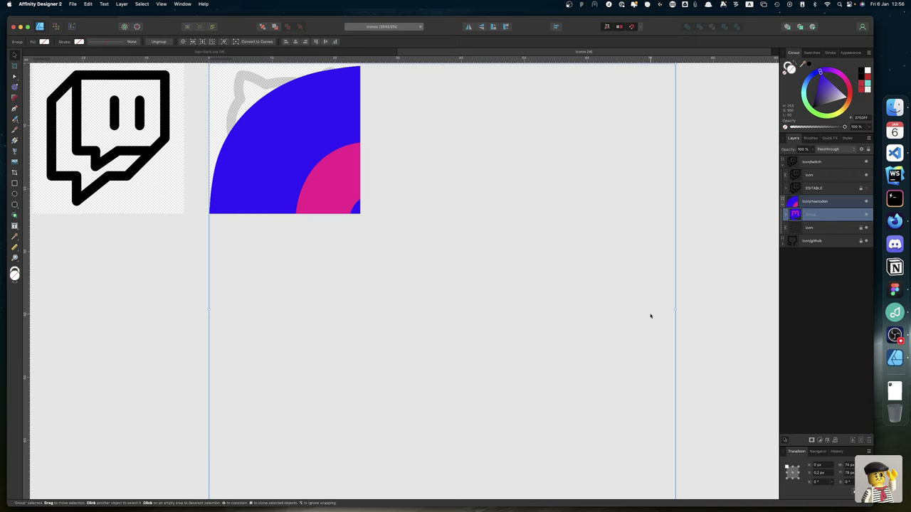
scroll(637, 334, down, 3)
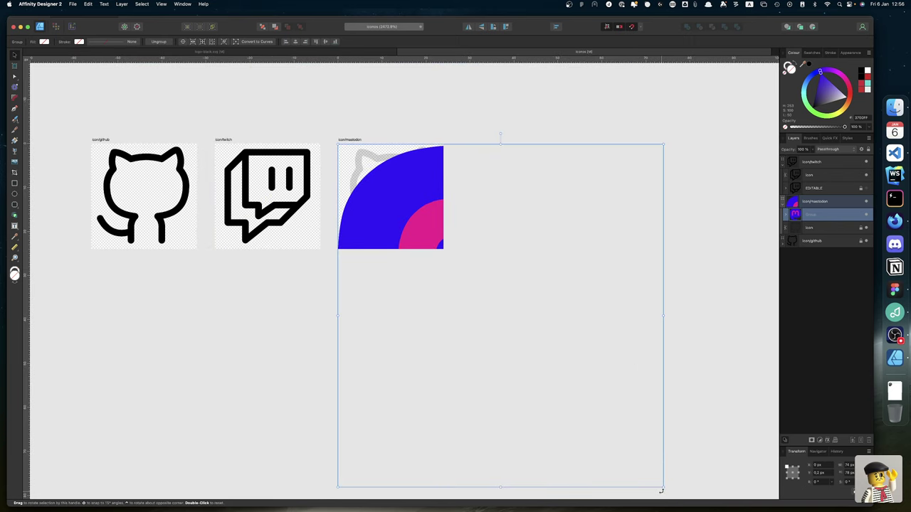
drag(662, 490, 399, 270)
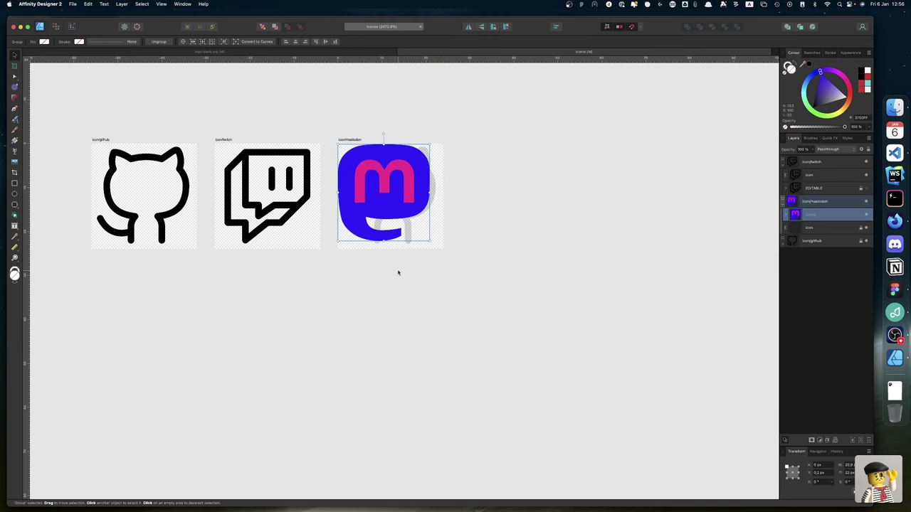
Shrink the Mastodon group from its upper-left corner to about 19 by 20 px and nudge it 1 px right.
scroll(381, 300, up, 5)
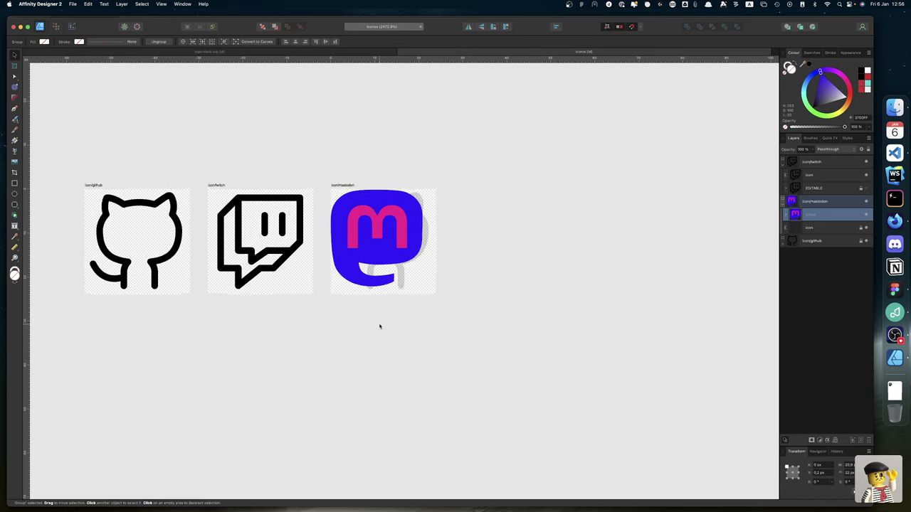
scroll(379, 326, up, 3)
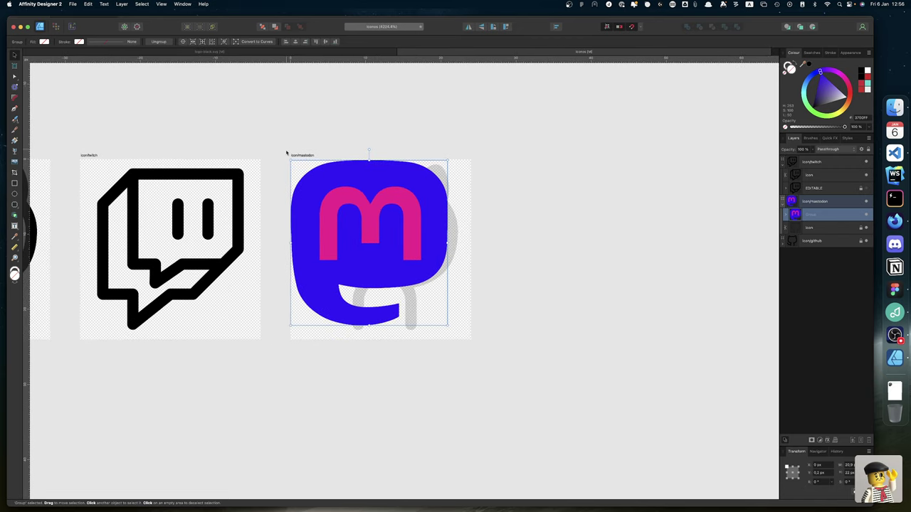
drag(292, 161, 303, 175)
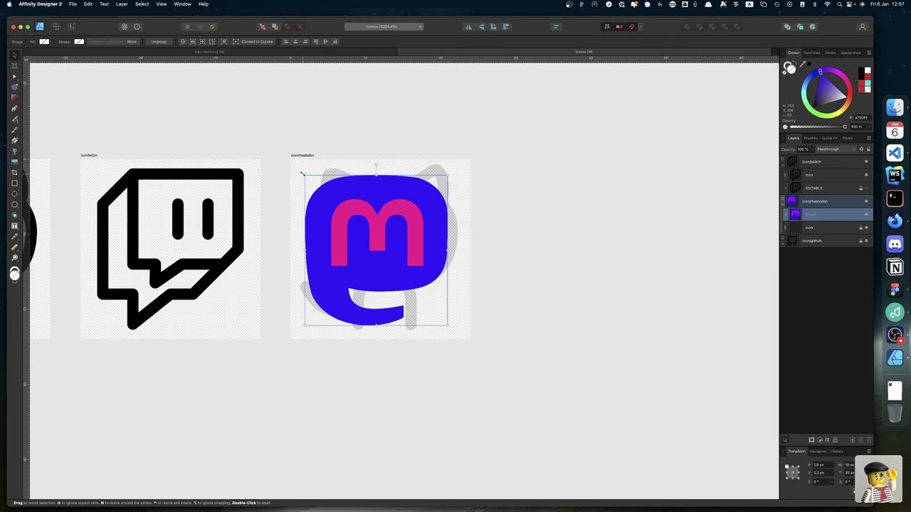
key(Right)
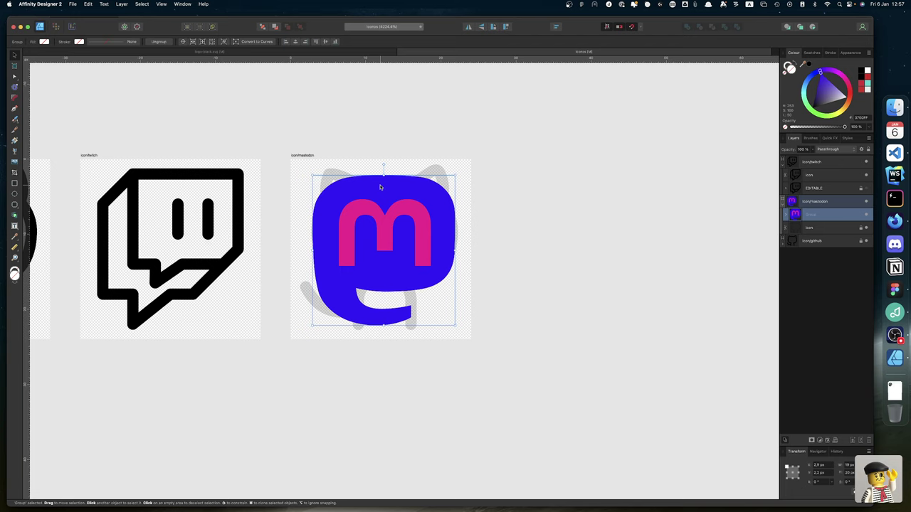
Set the Mastodon group's width to 18 px, keeping its proportions, and reposition it at about X 3 px, Y 2.5 px.
click(825, 466)
key(Tab)
text(18)
key(Return)
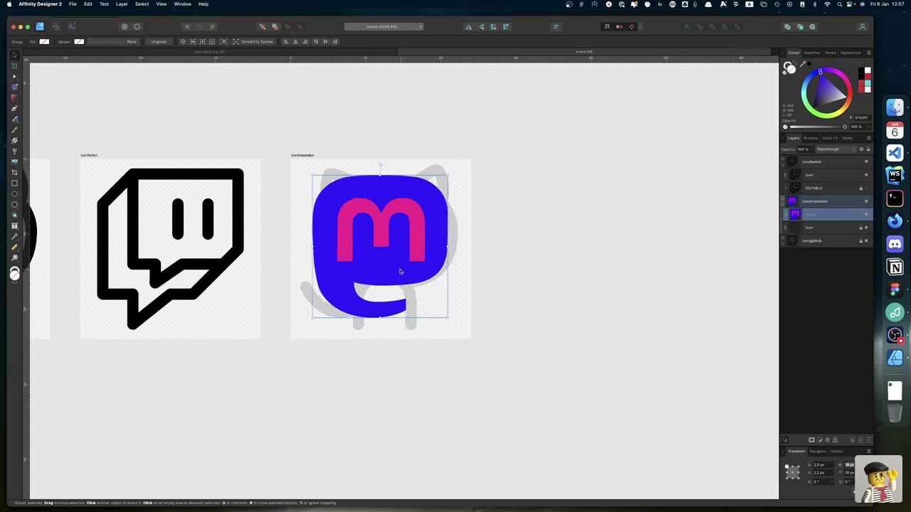
drag(399, 274, 399, 277)
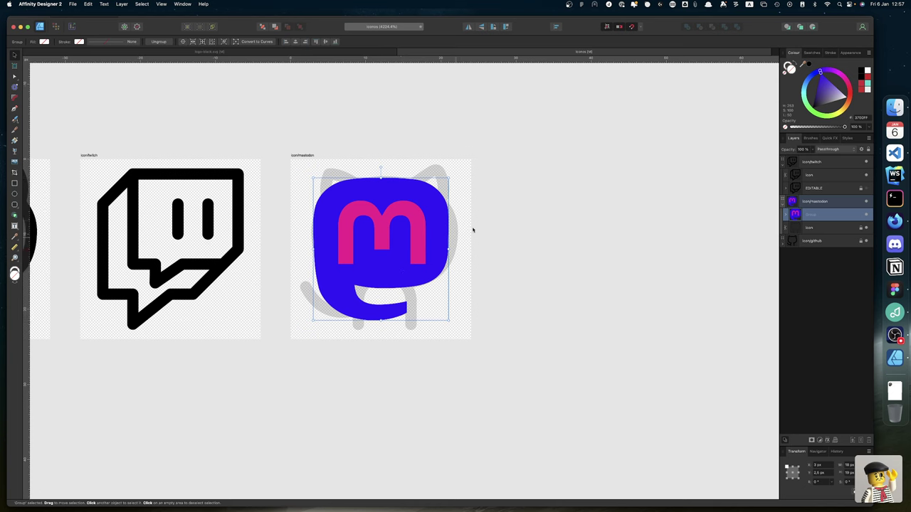
Select the elefante curve inside the Mastodon group and remove its fill.
click(498, 245)
click(789, 217)
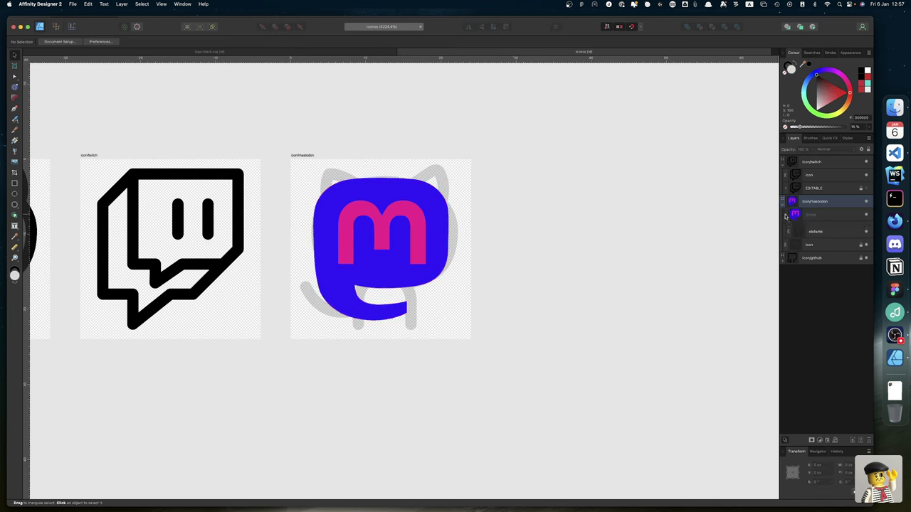
click(830, 240)
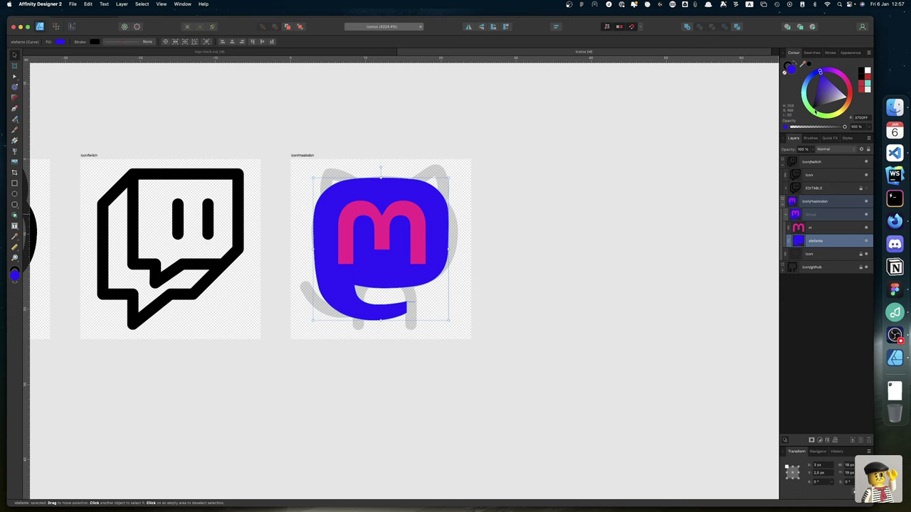
click(787, 70)
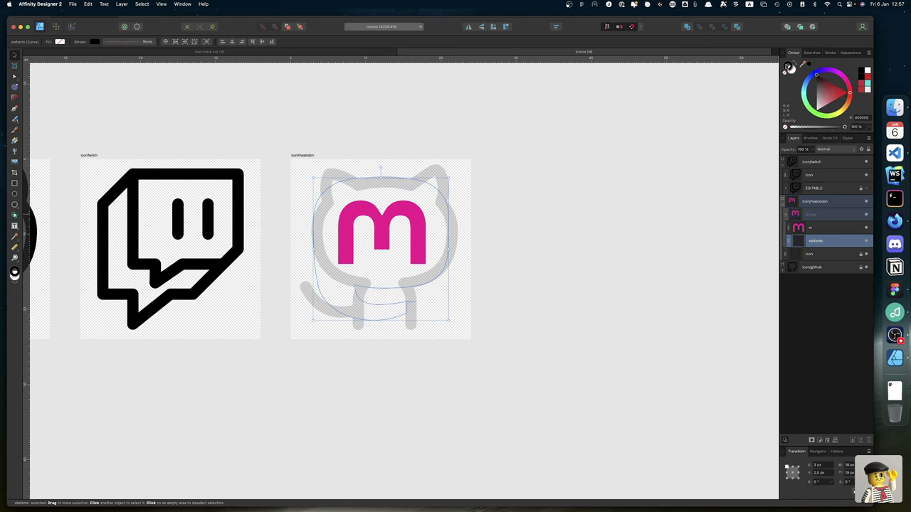
Set the stroke width of the elefante curve to 1.5 pt.
click(830, 54)
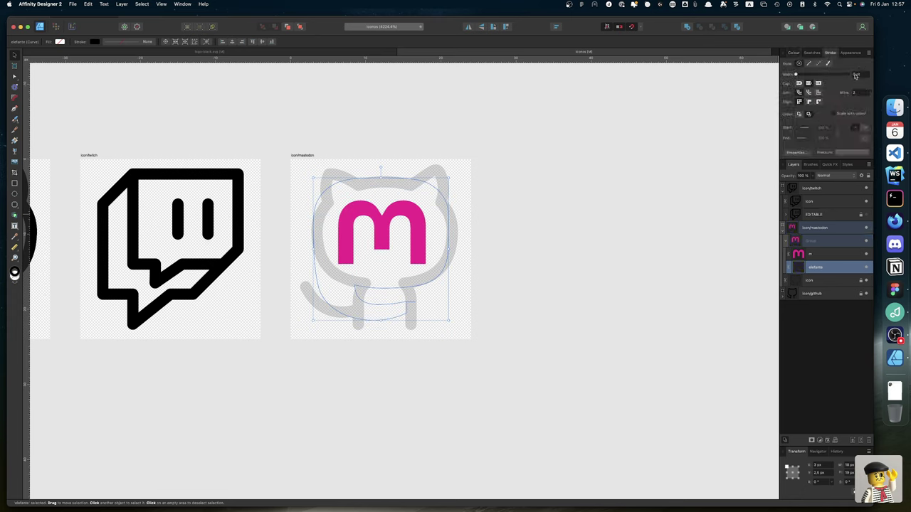
click(856, 74)
text(1.5)
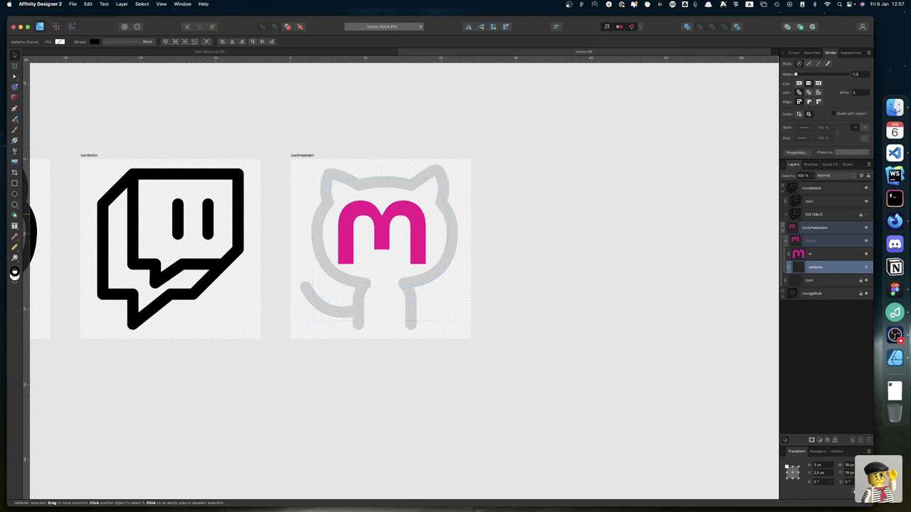
key(Return)
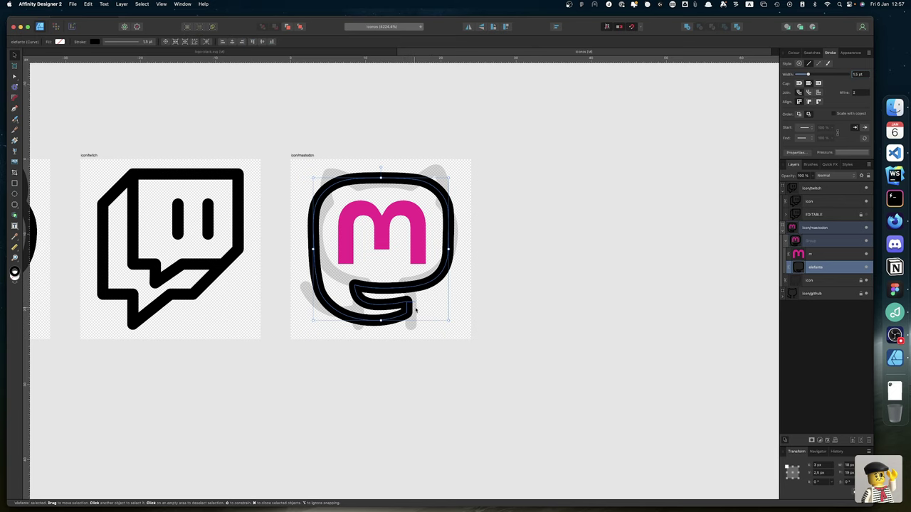
scroll(413, 304, up, 10)
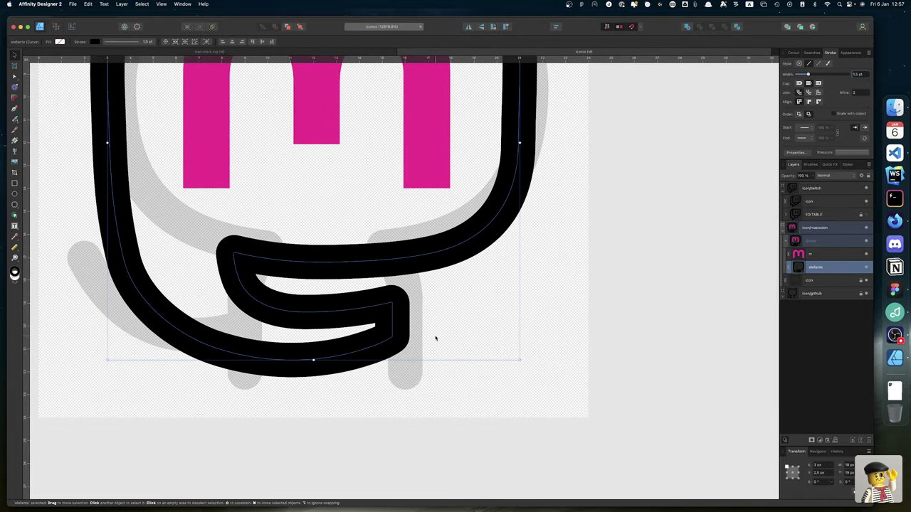
scroll(435, 338, down, 10)
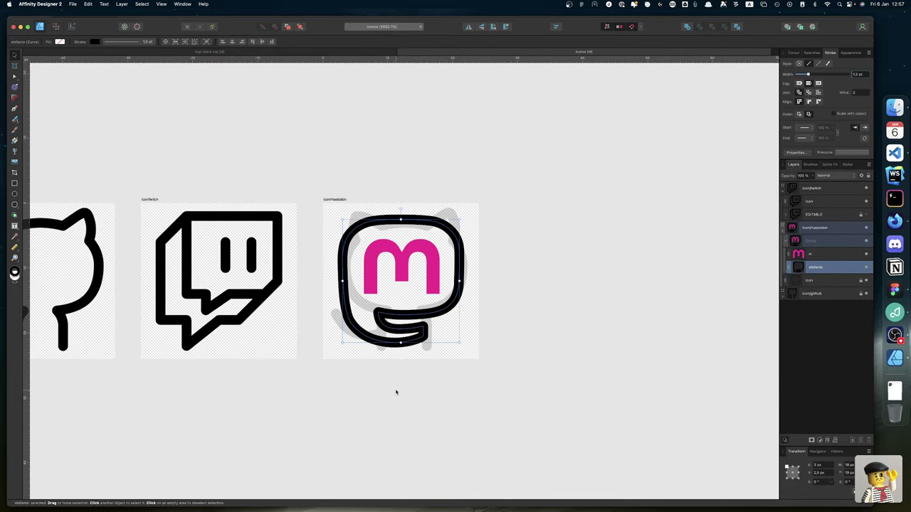
click(392, 390)
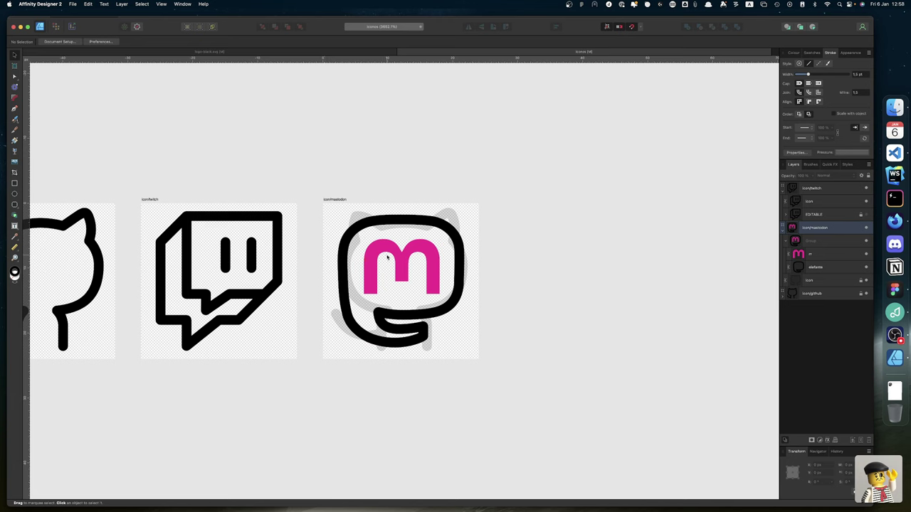
Draw an open three-segment Pen path about 5 px wide and 7 px high over the pink m's left arch, and select its upper corner nodes.
click(455, 299)
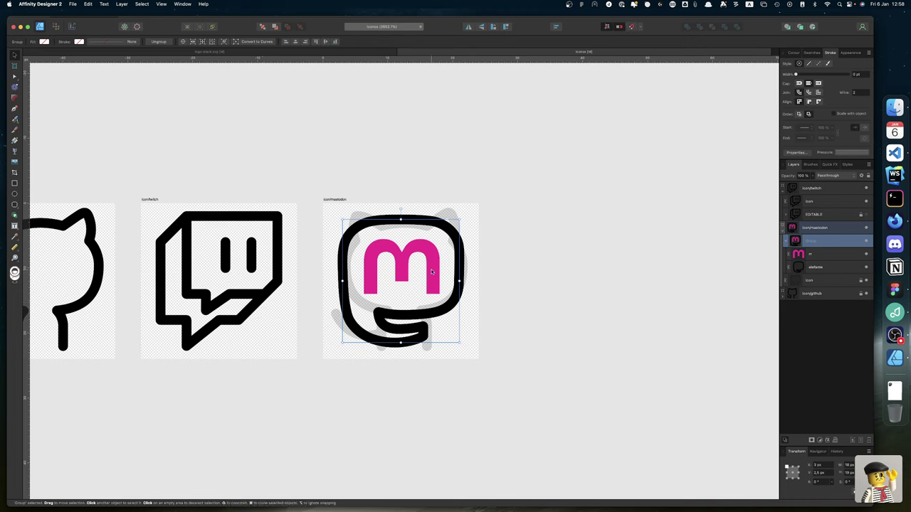
key(p)
key(Escape)
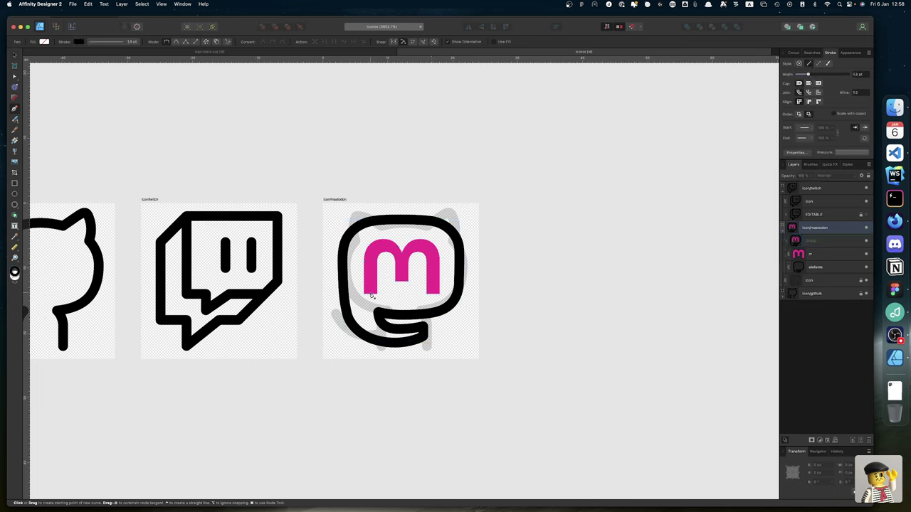
click(367, 246)
click(368, 293)
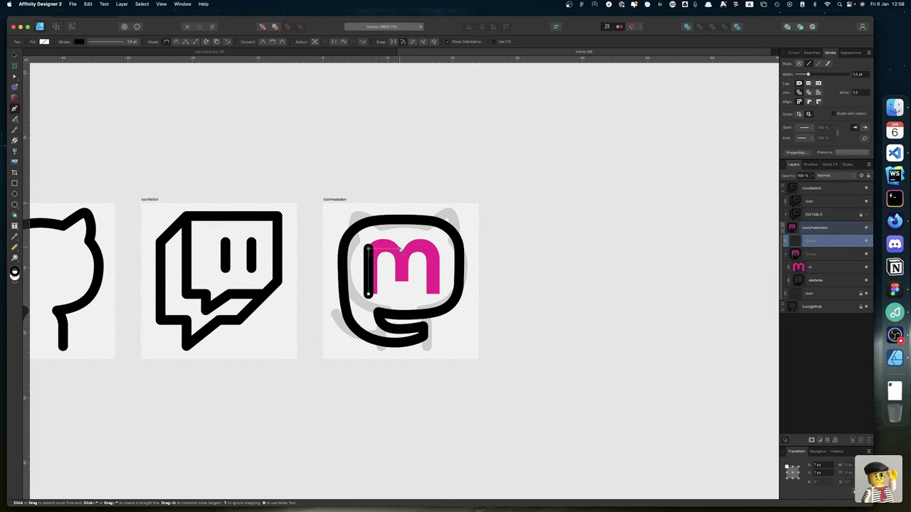
click(402, 250)
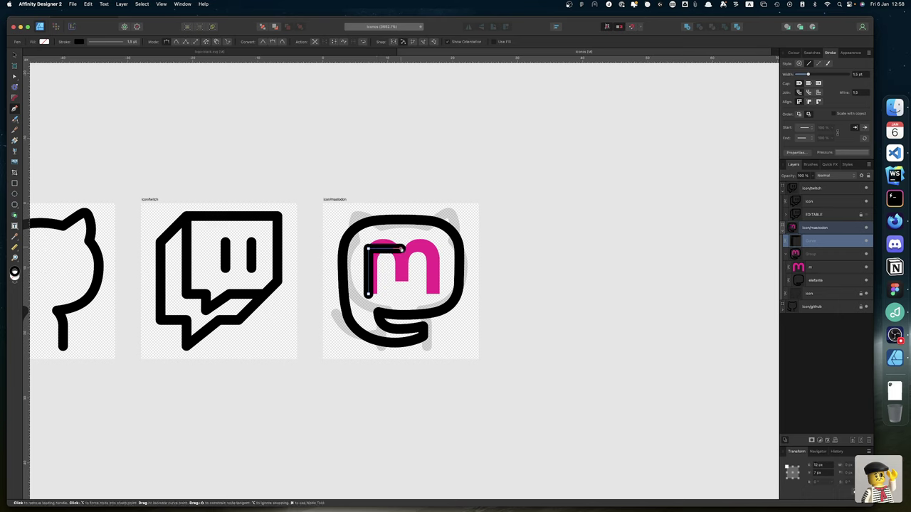
click(402, 281)
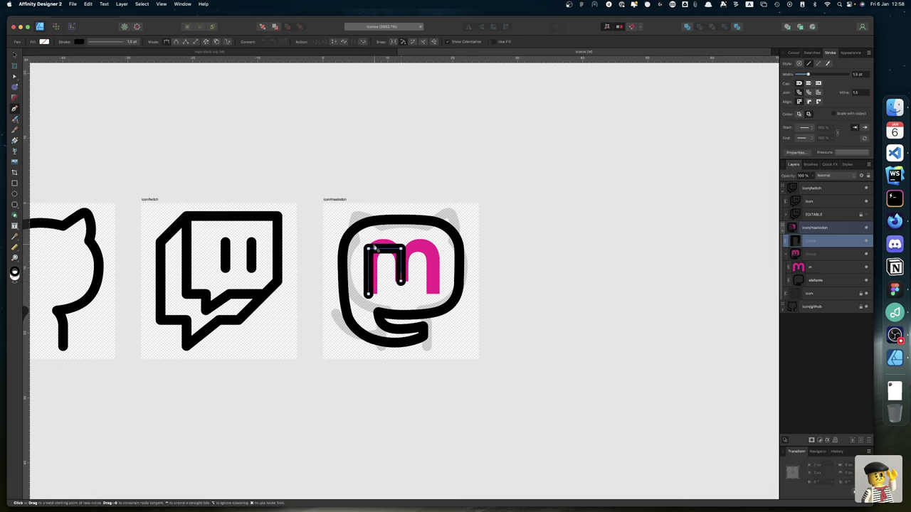
key(a)
click(369, 249)
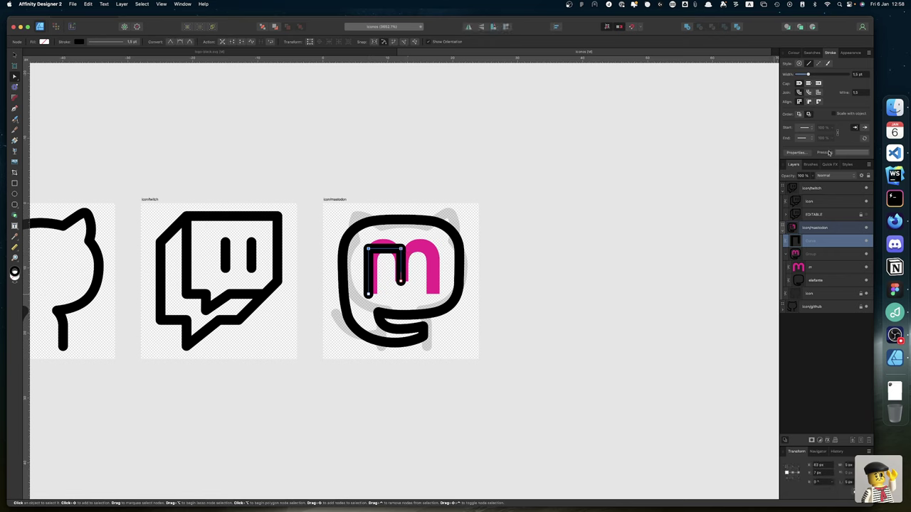
click(791, 54)
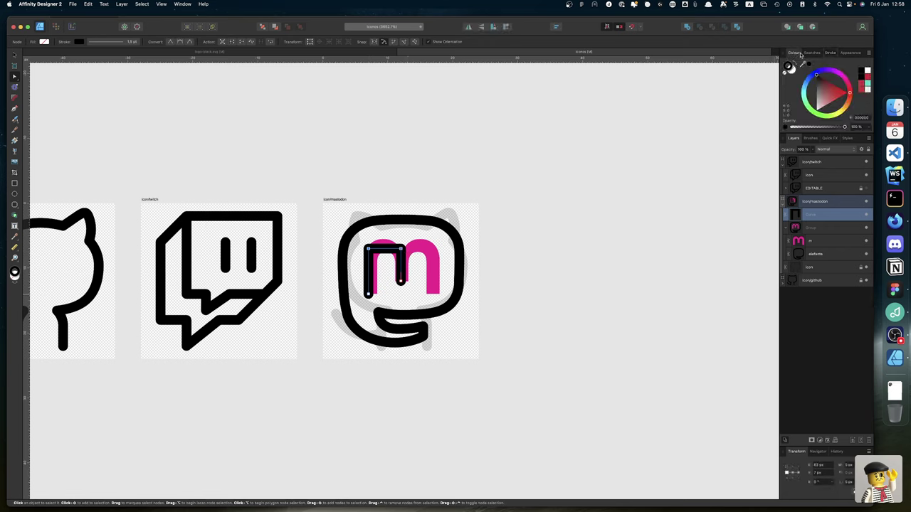
click(852, 53)
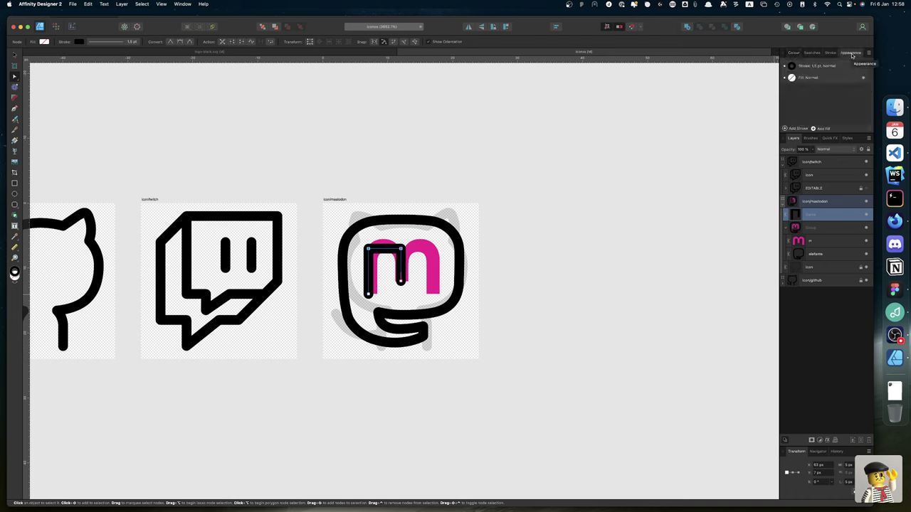
click(794, 54)
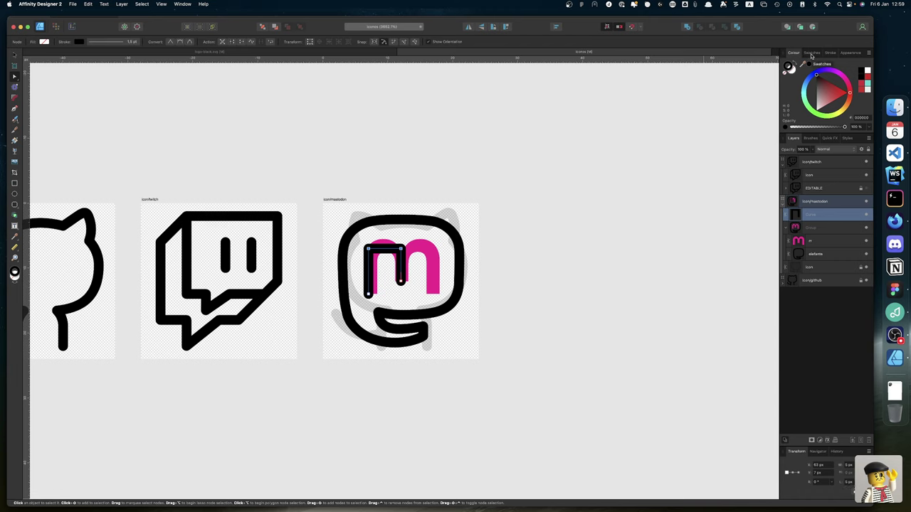
click(811, 53)
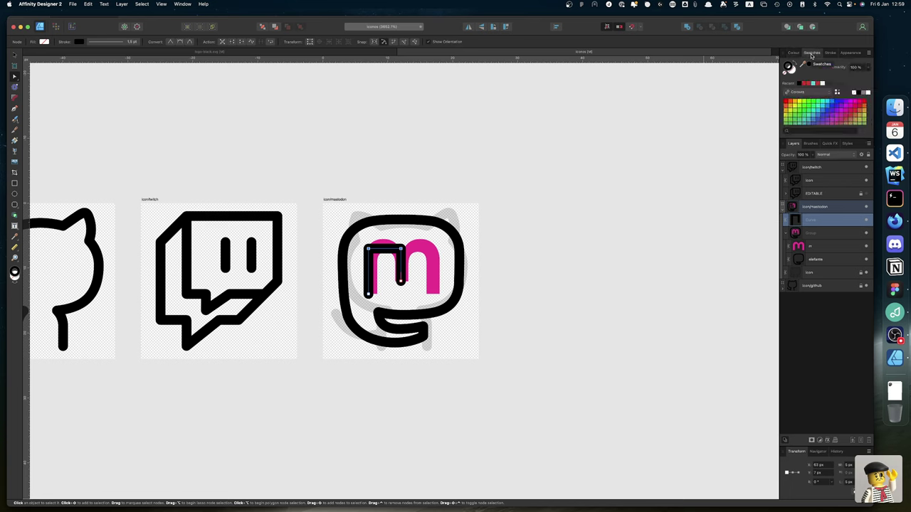
click(832, 53)
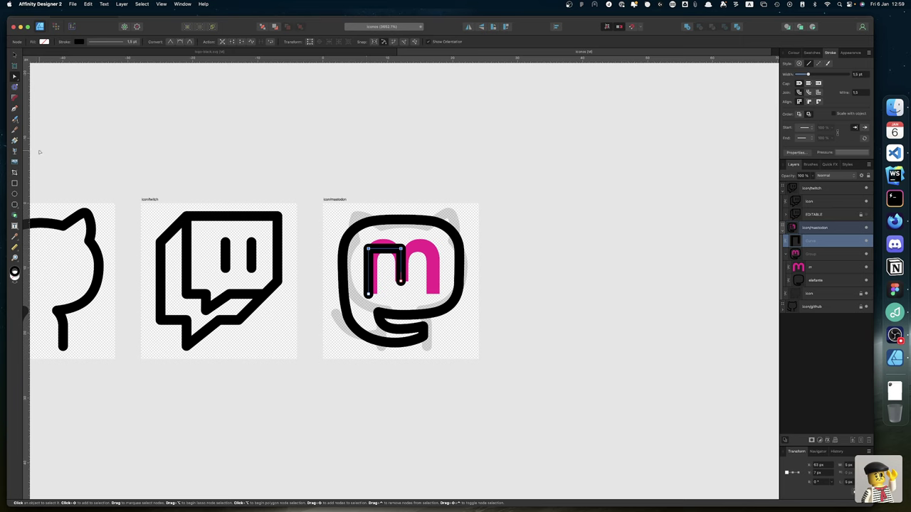
Round the two upper corners of the new path with the Corner tool, trying several radii and ending with 3 px.
click(14, 98)
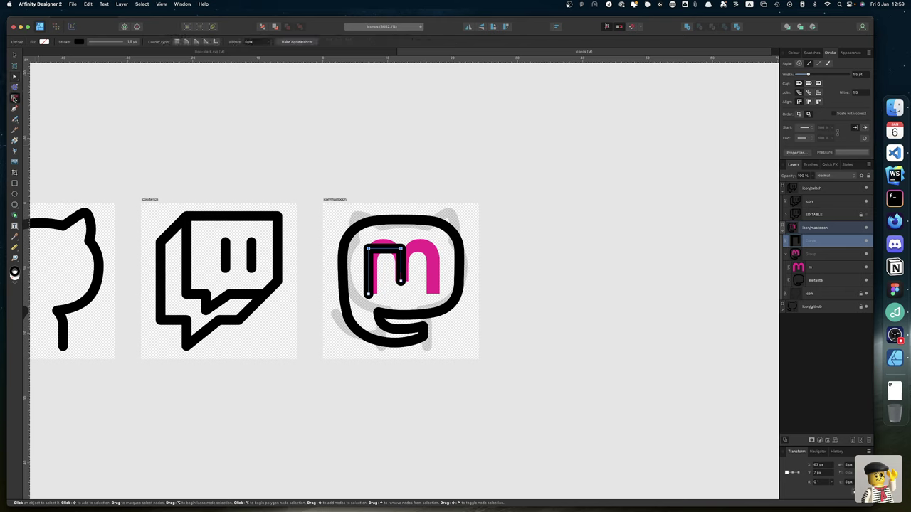
click(257, 42)
text(2)
key(Return)
text(5)
key(Return)
text(7)
key(Return)
text(3)
key(Return)
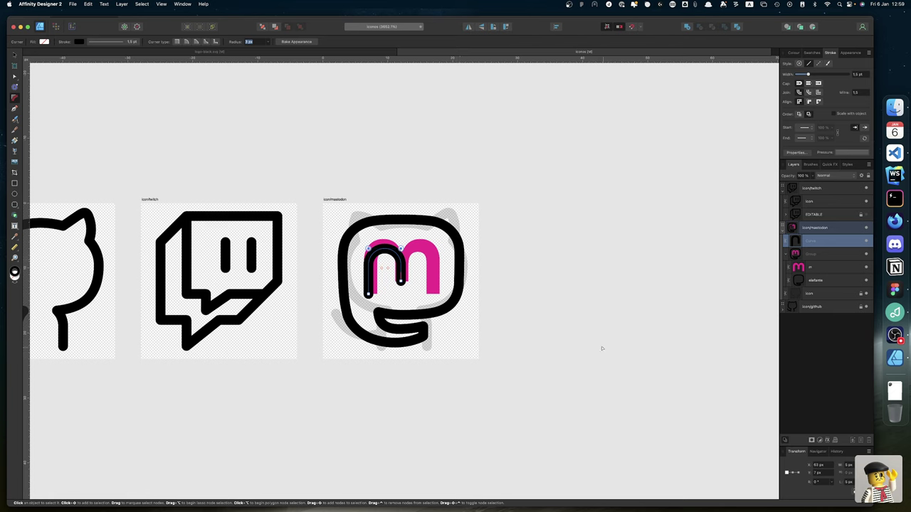
Move the rounded arch up 1 px so it lines up with the top of the pink m.
click(578, 334)
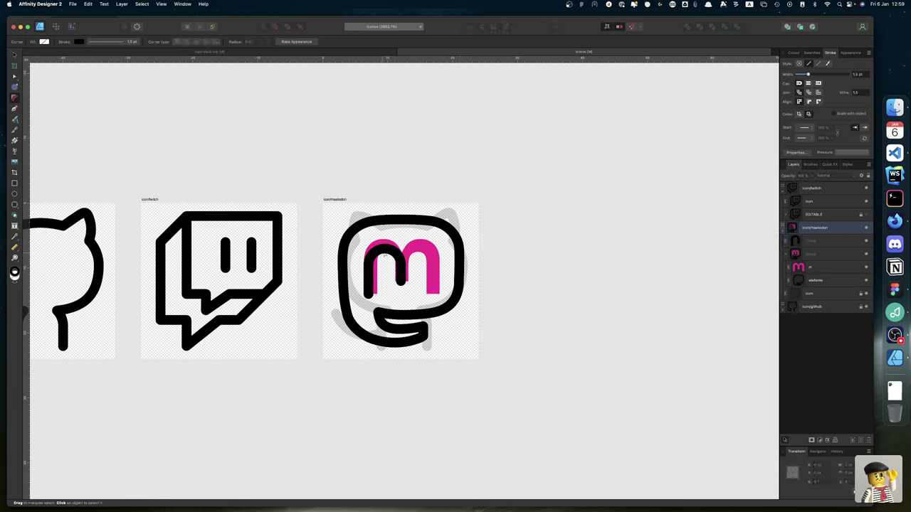
click(385, 258)
key(Up)
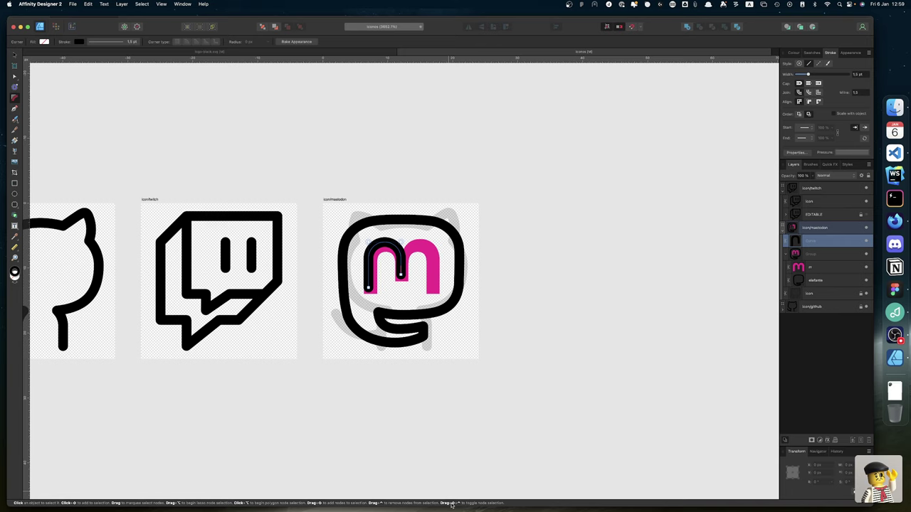
Duplicate the arch, flip the copy horizontally and shift it 5 px right to form the second half of the m.
key(super+j)
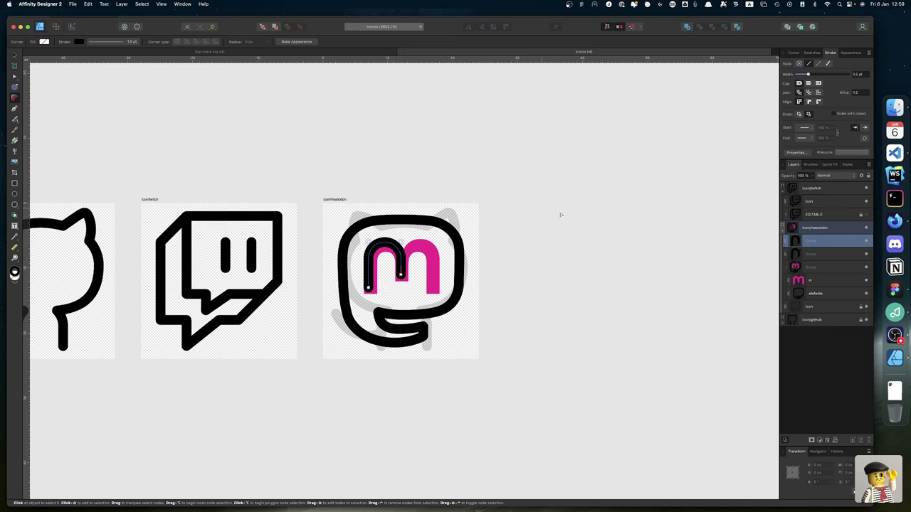
key(v)
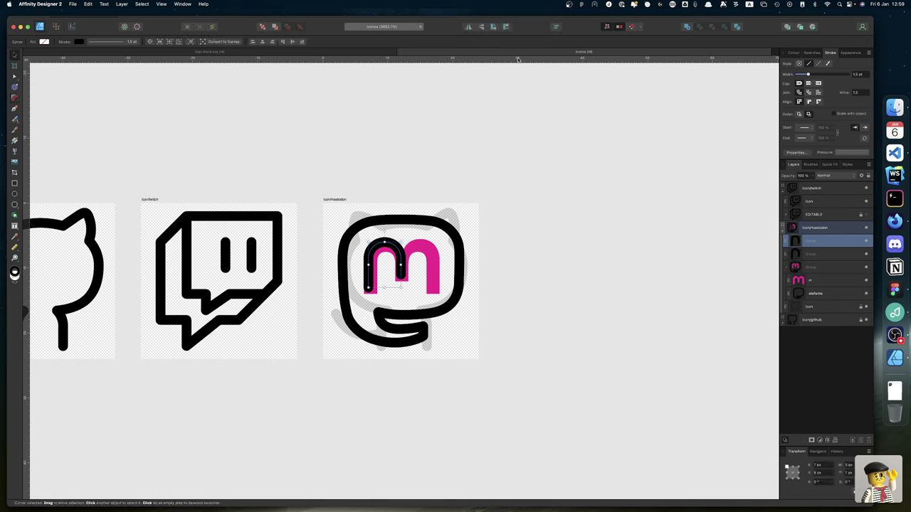
click(468, 27)
key(shift+Right)
key(Left)
key(Left)
key(Left)
key(Left)
key(Left)
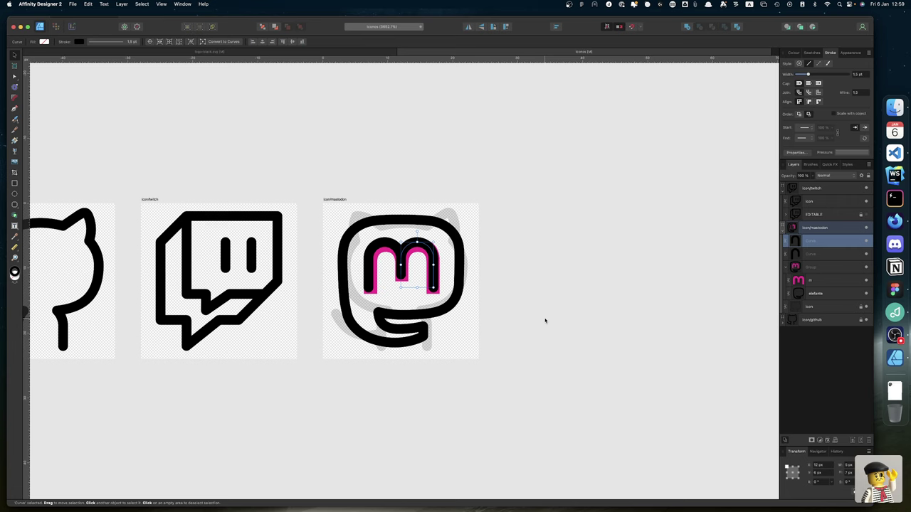
Hide the original pink m layer.
click(866, 280)
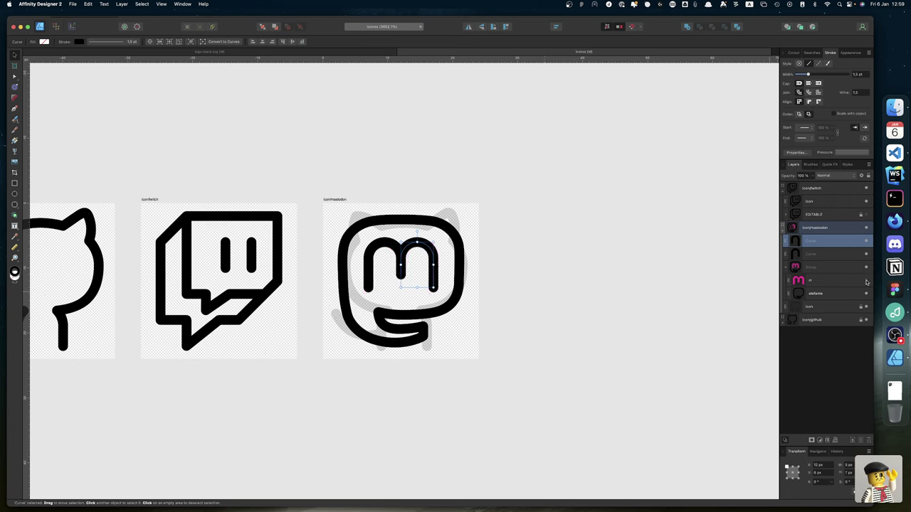
click(540, 363)
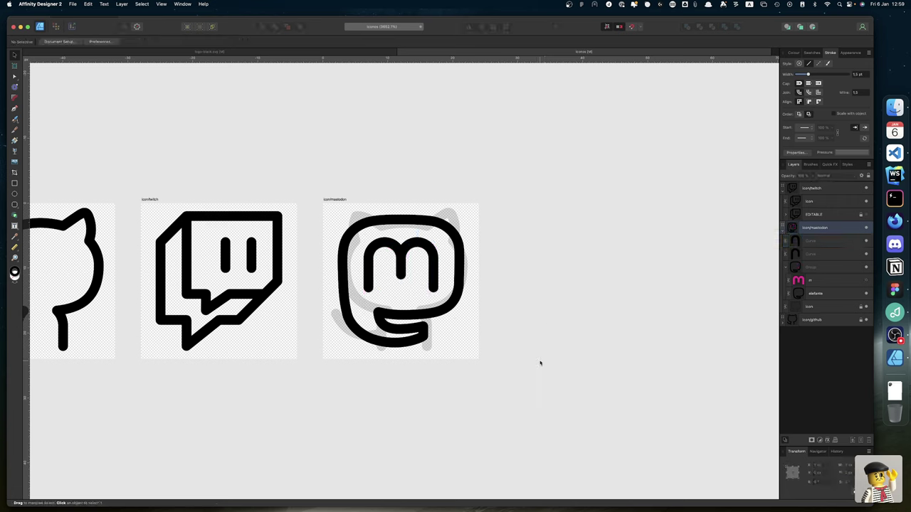
Shorten the right leg of the m outline by placing its lower end node at Y 12 px.
click(434, 285)
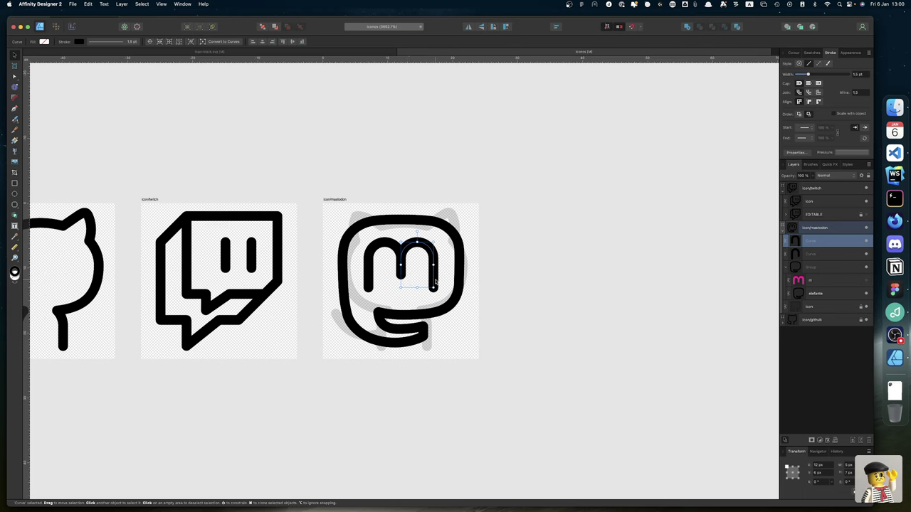
key(a)
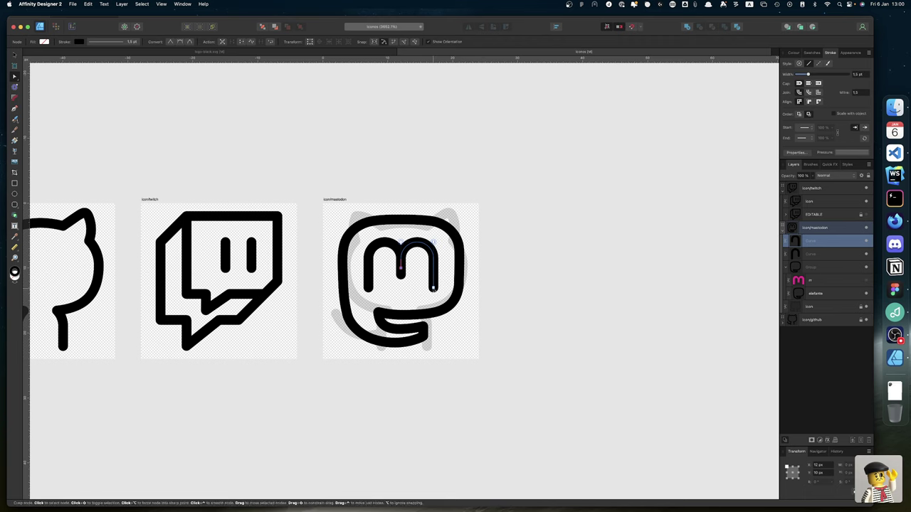
drag(434, 288, 433, 223)
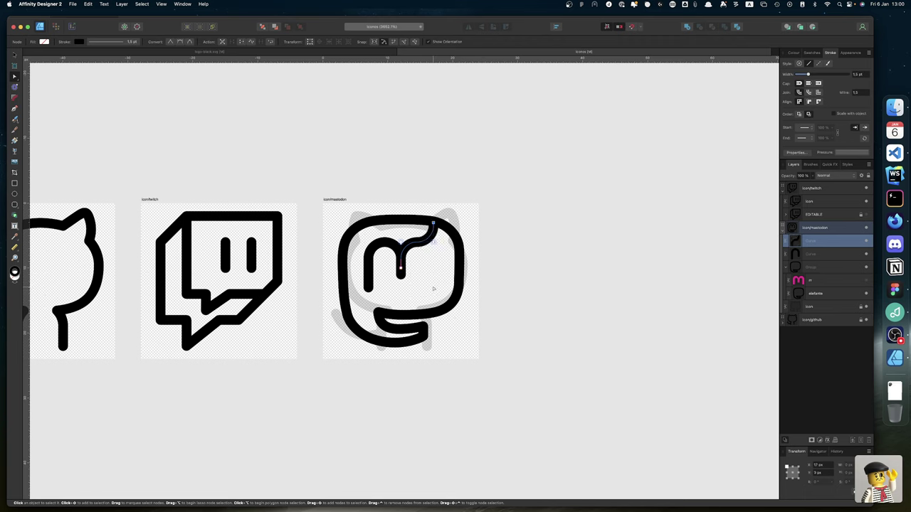
key(super+z)
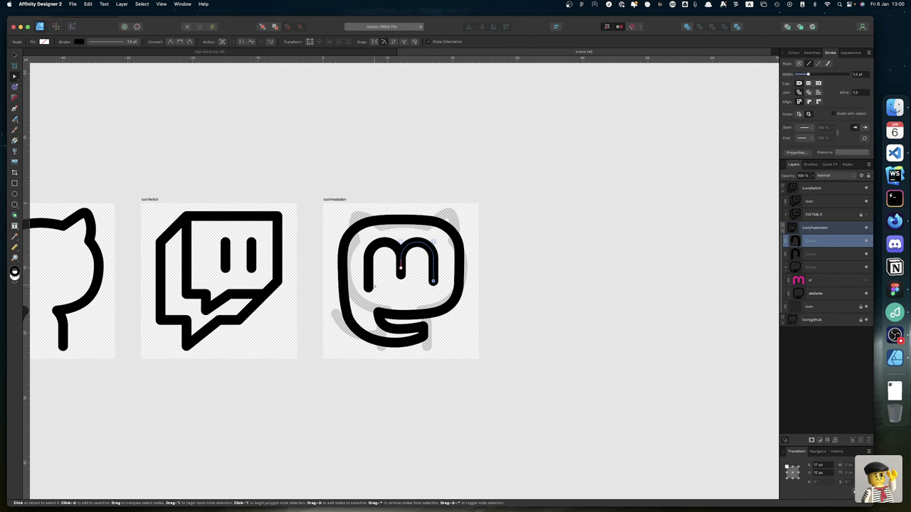
Shorten the left leg of the m outline by 1 px to match the right leg.
click(367, 288)
click(401, 276)
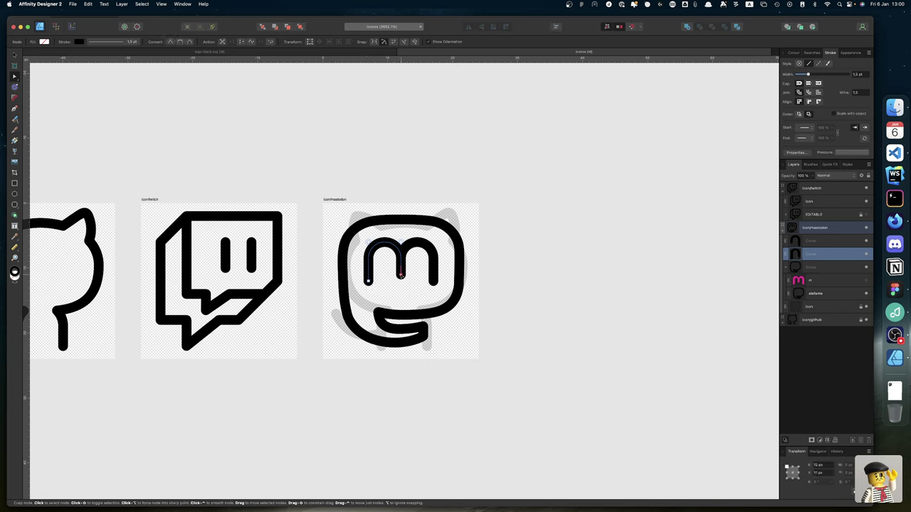
click(537, 289)
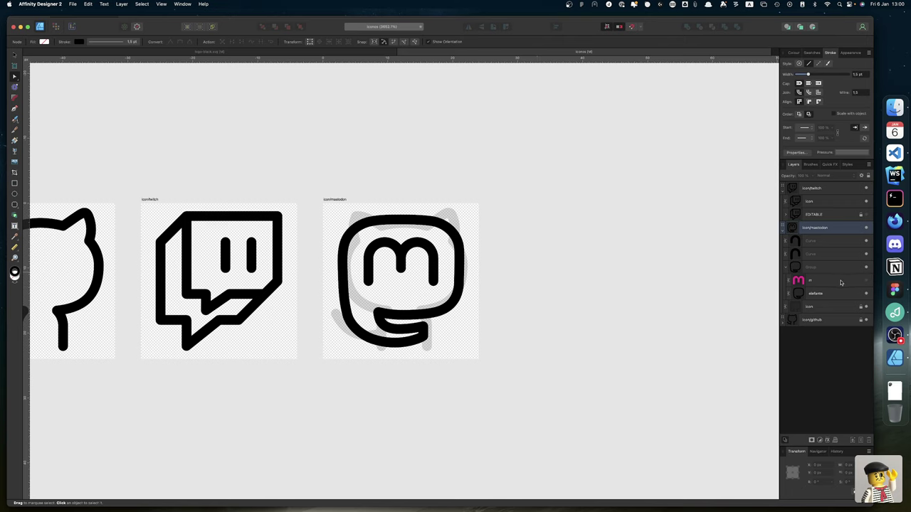
Compare the outline with the pink m by briefly showing its layer, and undo the shortening of the left leg.
click(867, 281)
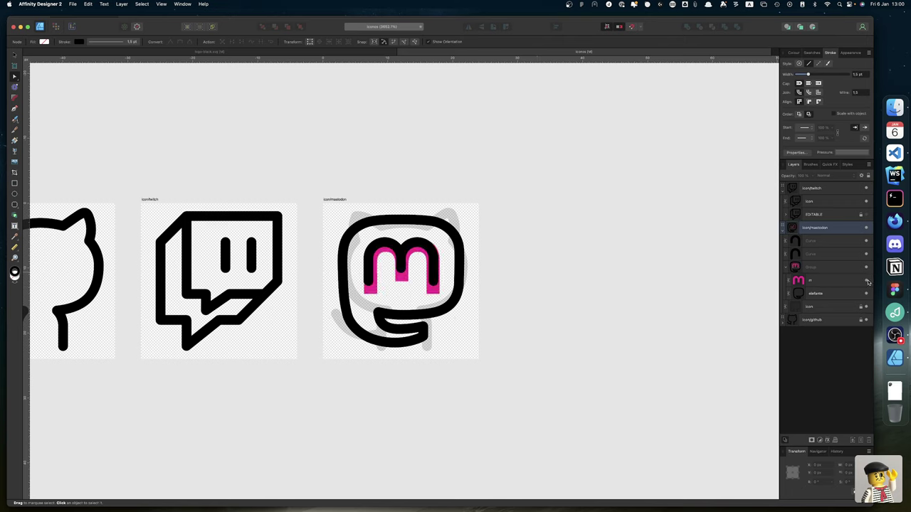
click(867, 281)
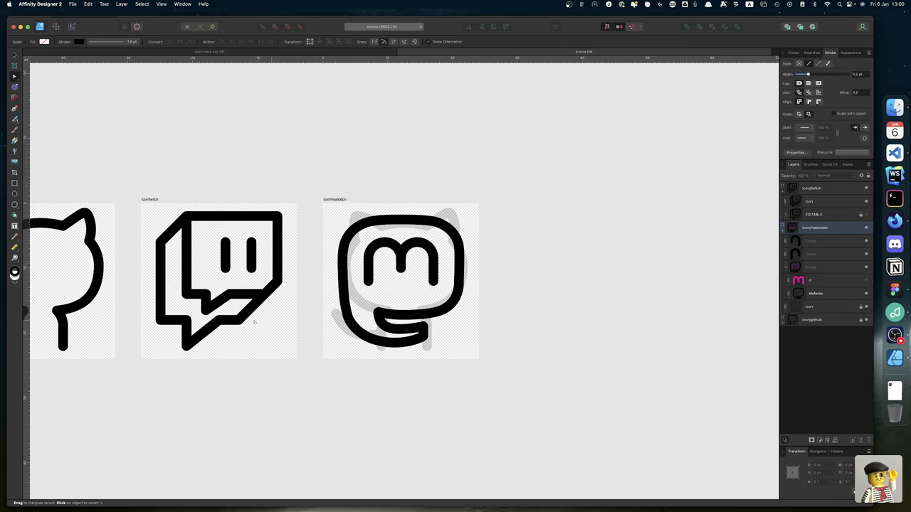
key(super+z)
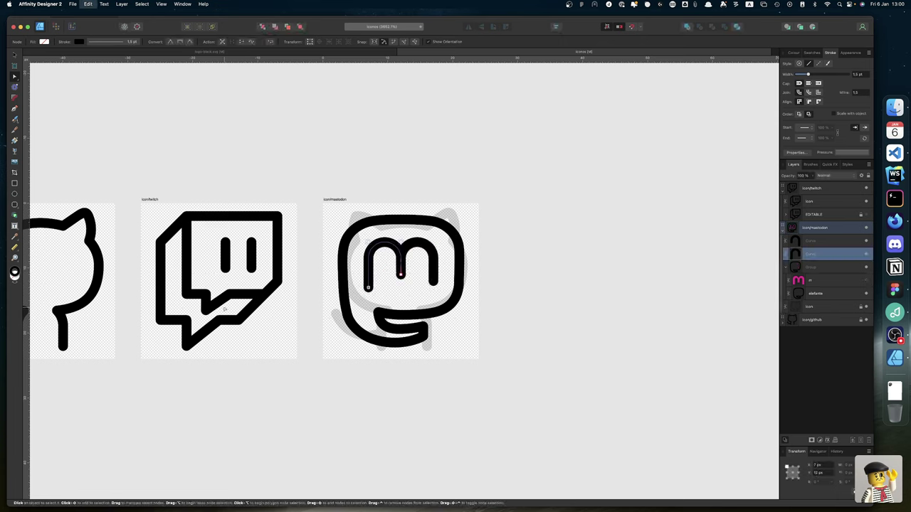
Undo the shortening of the m's right leg and group both m curves with the elefante outline.
key(super+z)
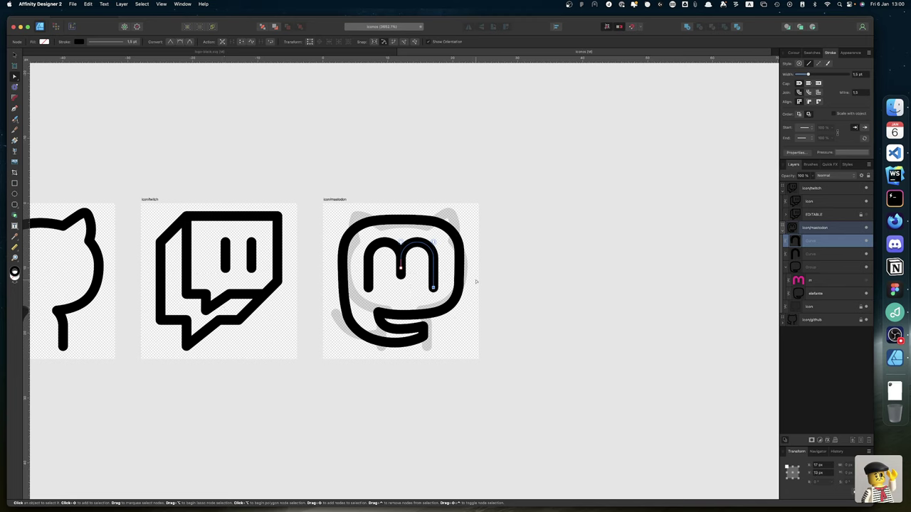
click(502, 257)
click(418, 244)
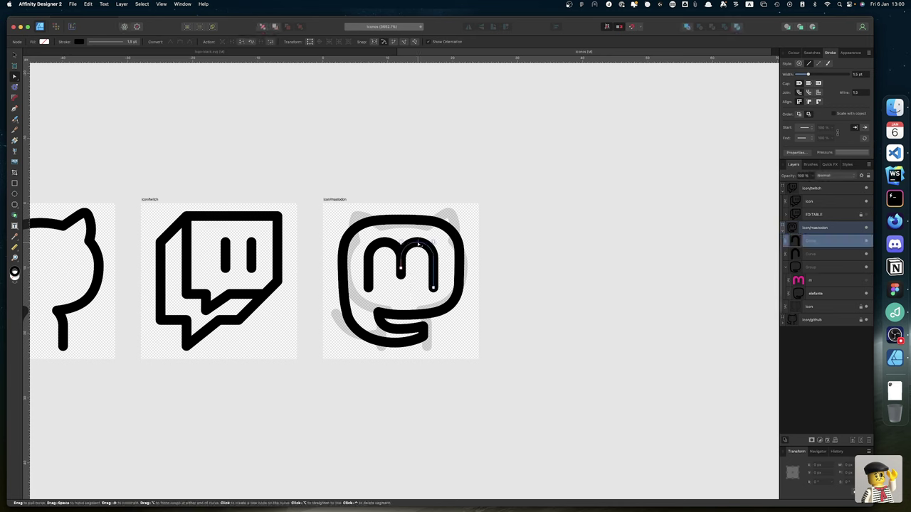
shift+click(379, 247)
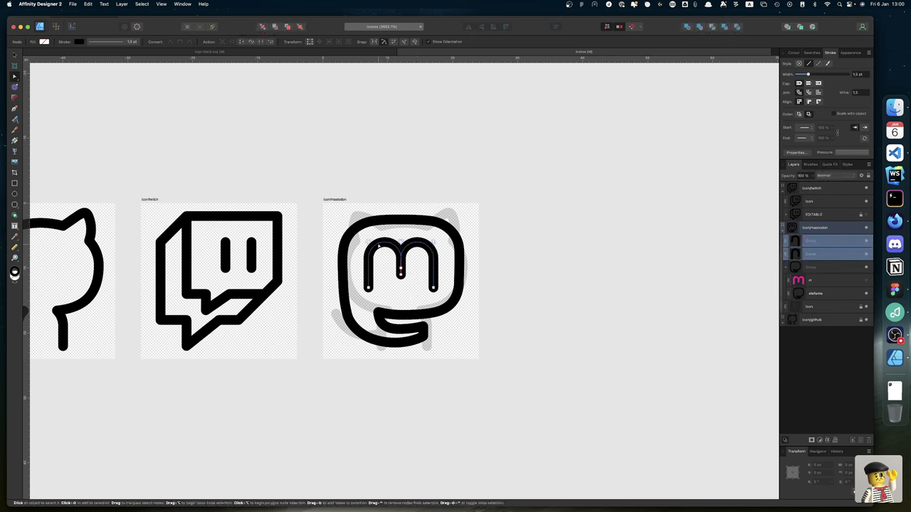
shift+click(347, 229)
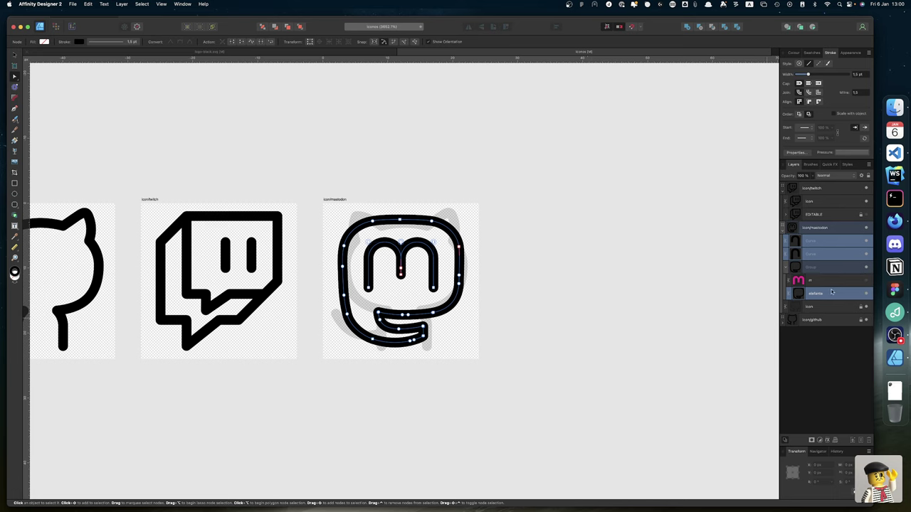
key(BackSpace)
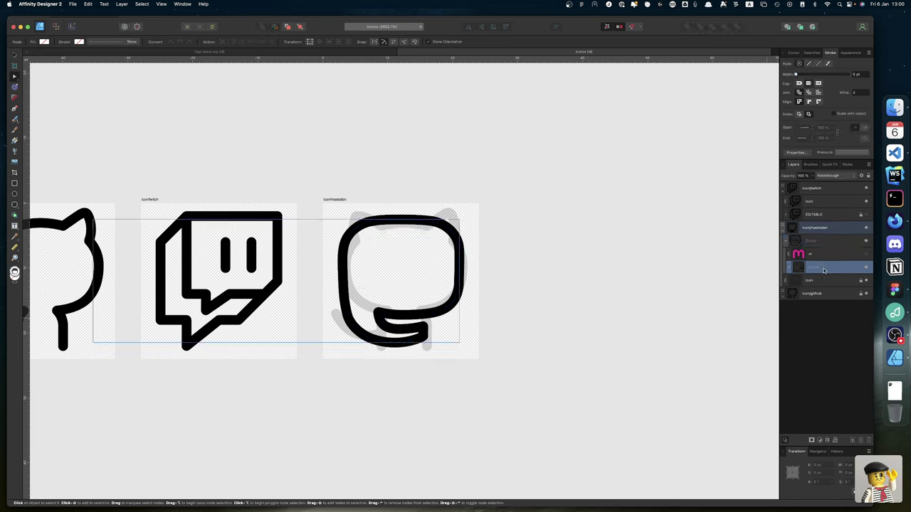
Move the new outline group out of the old group to the top of icon/mastodon, and delete the pink m layer.
drag(823, 269, 820, 237)
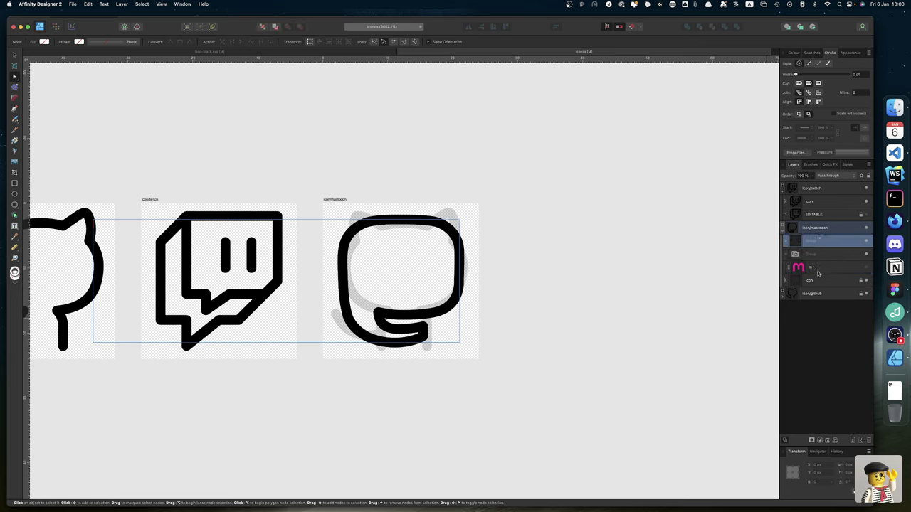
click(816, 269)
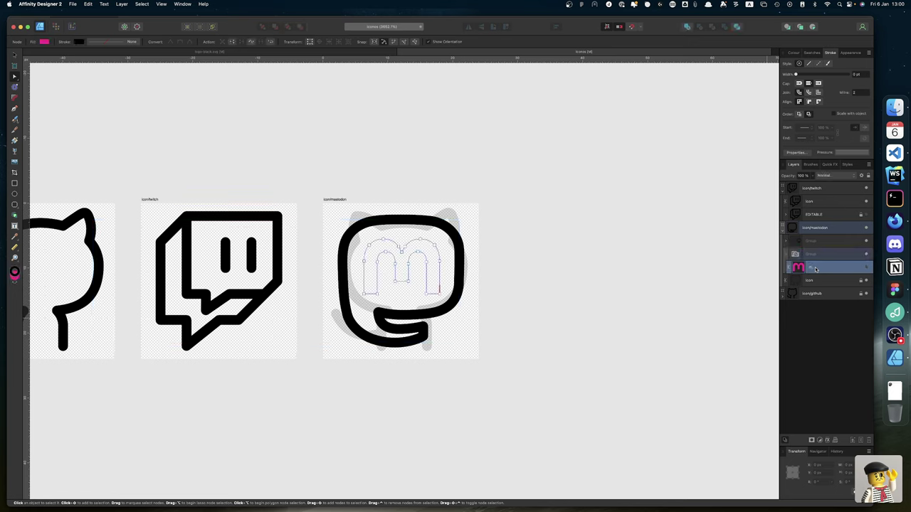
key(Delete)
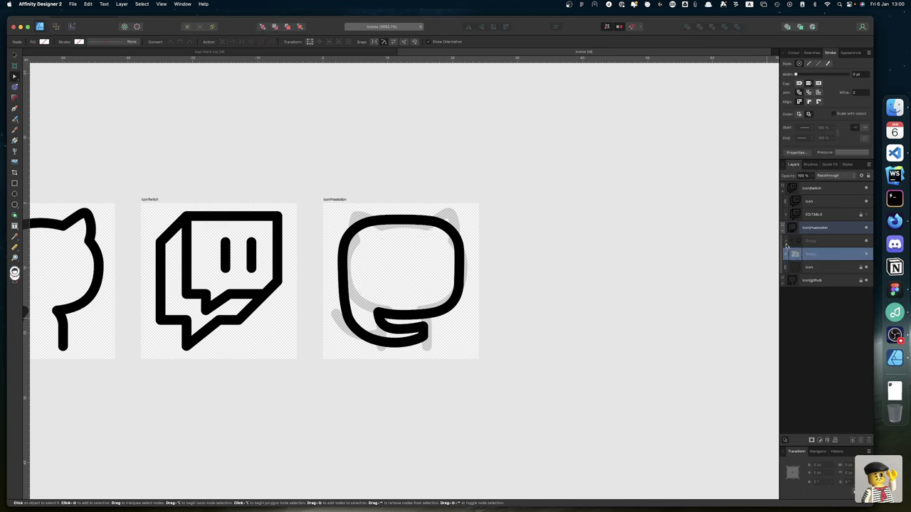
Expand the outline group to show its curves and delete the leftover empty group beneath it.
click(786, 241)
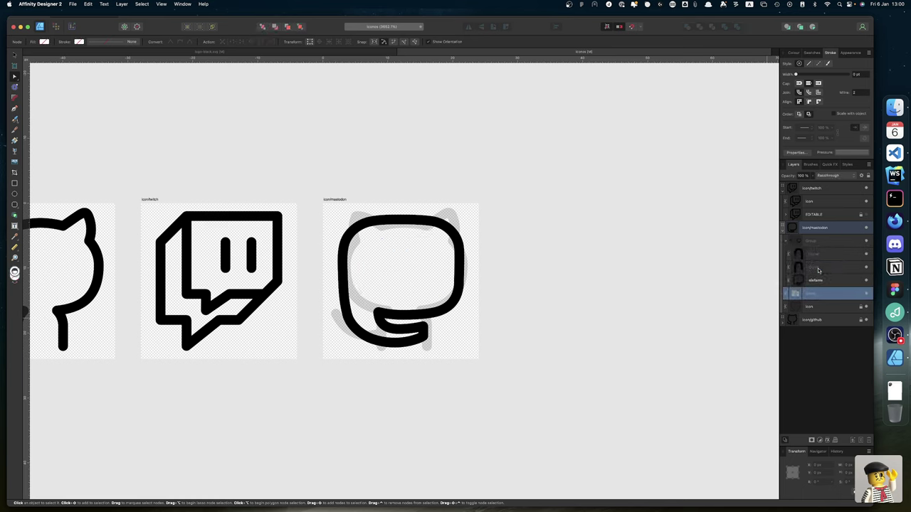
click(819, 282)
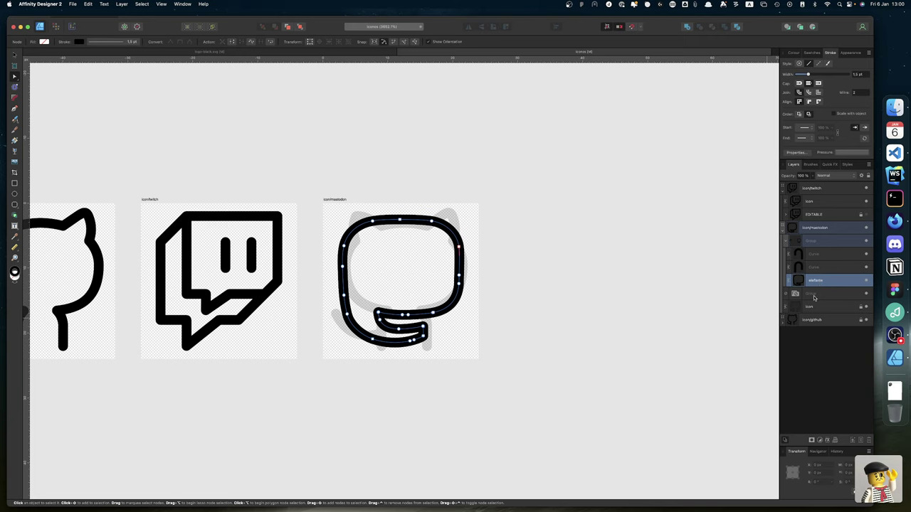
click(815, 297)
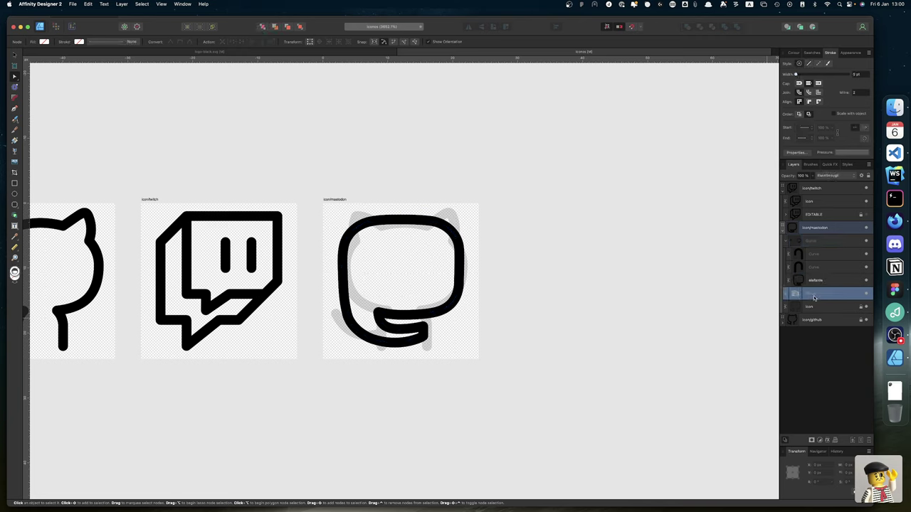
key(Delete)
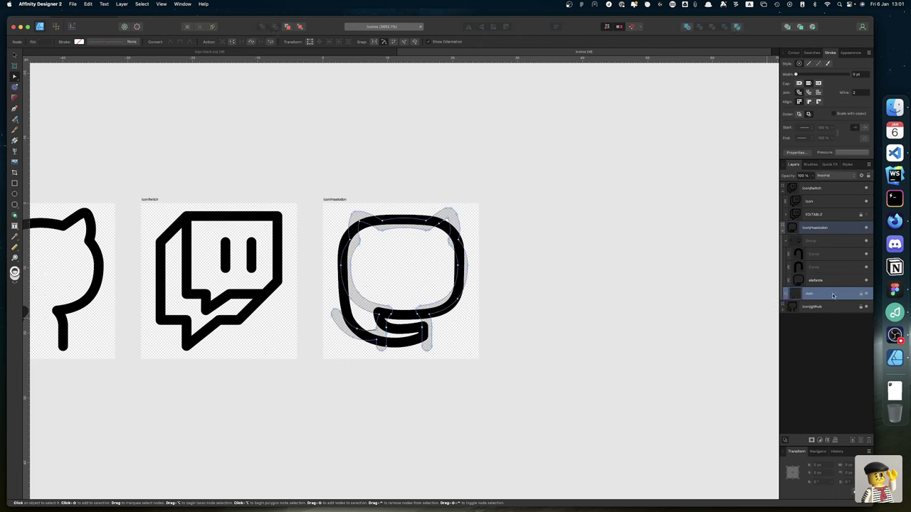
Move the two m curves back onto the icon/mastodon artboard, inside the body outline.
click(826, 255)
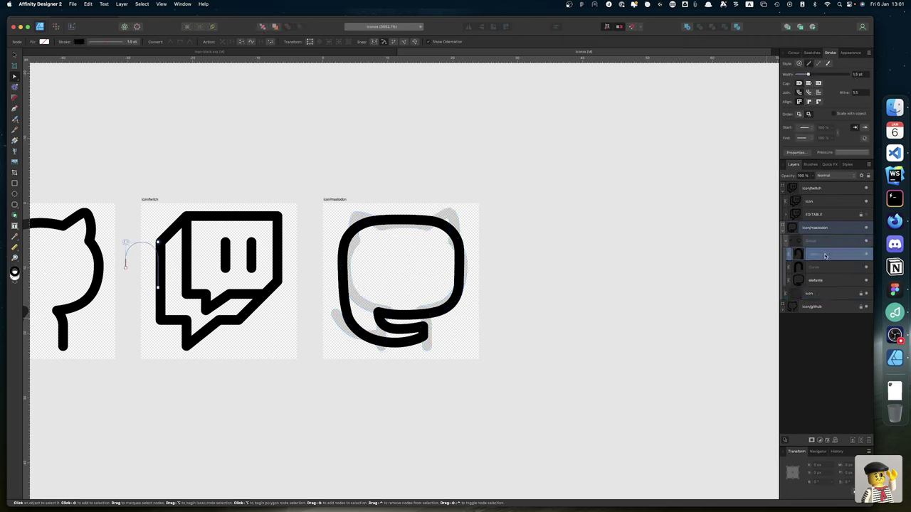
shift+click(821, 266)
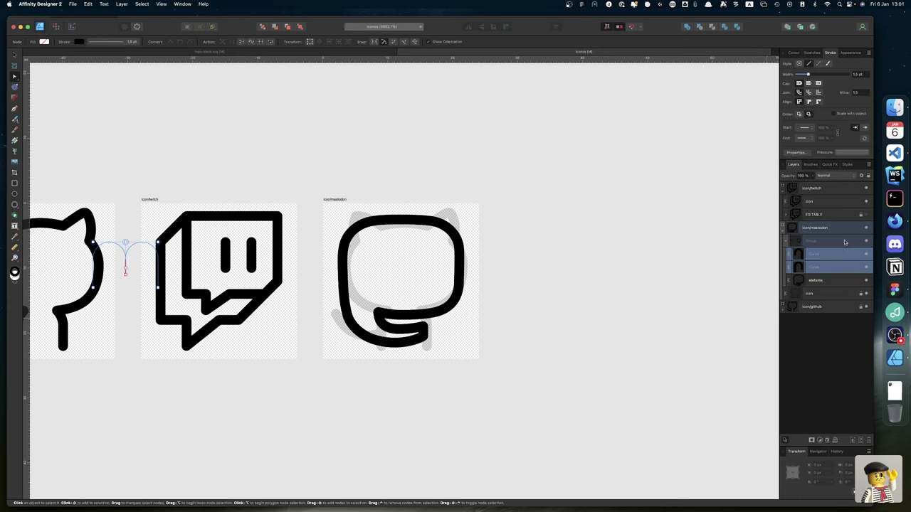
click(844, 242)
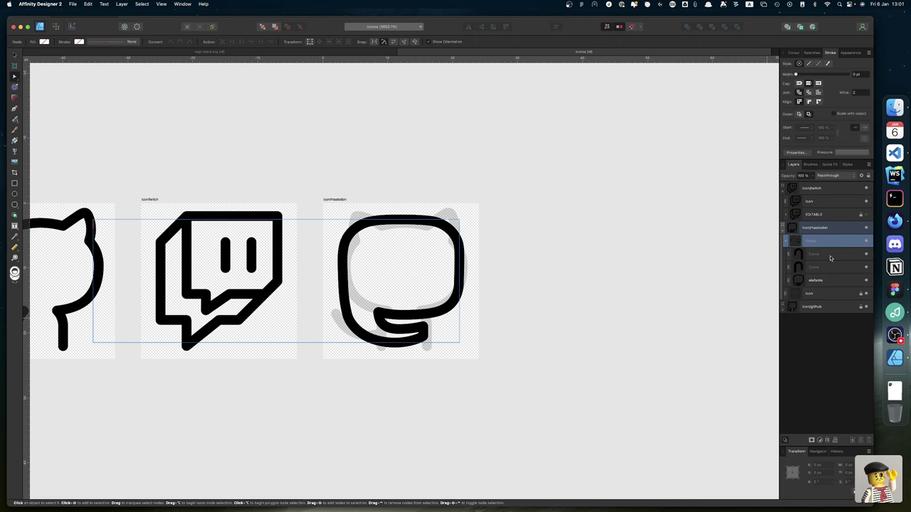
click(830, 258)
shift+click(826, 267)
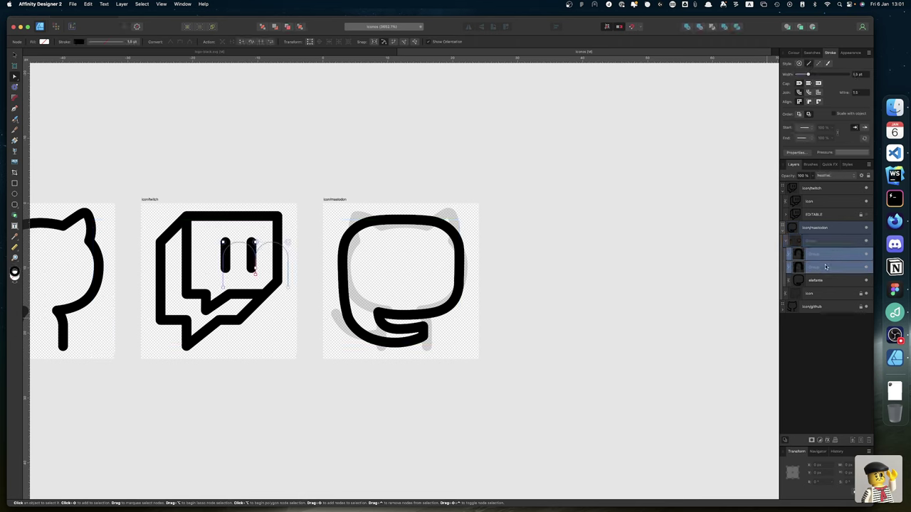
key(Left)
key(Left)
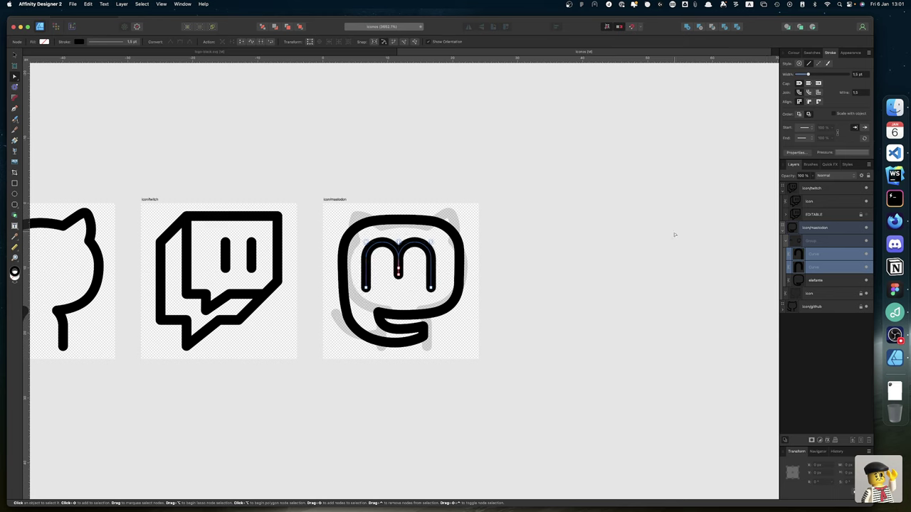
shift+click(826, 282)
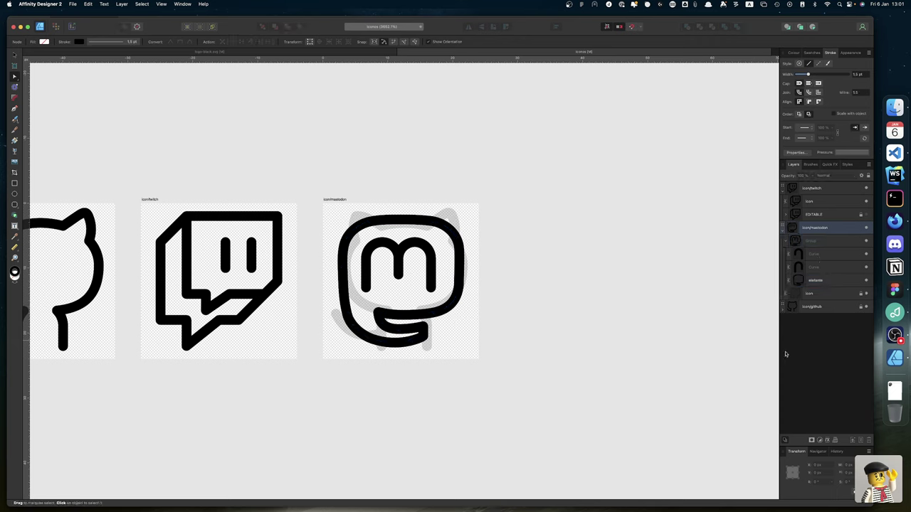
click(766, 330)
Group the two m curves and name the group m.
click(812, 269)
shift+click(813, 256)
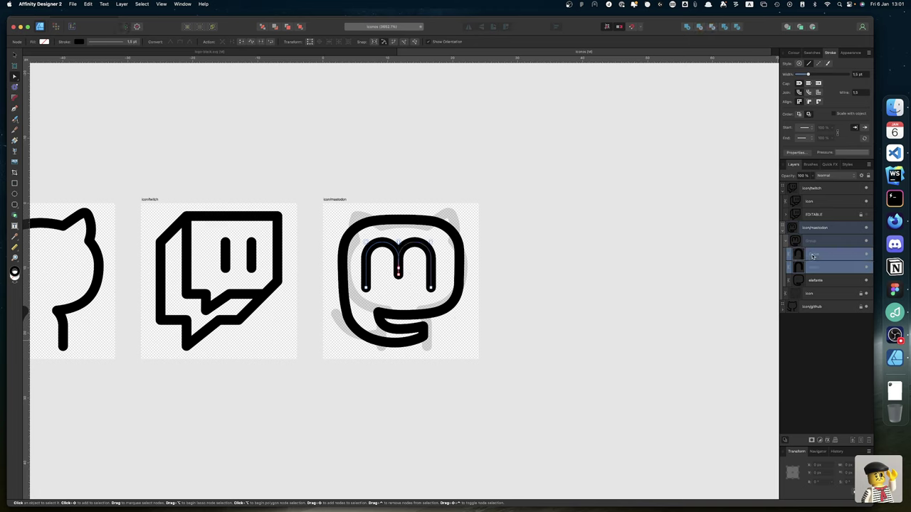
key(super+g)
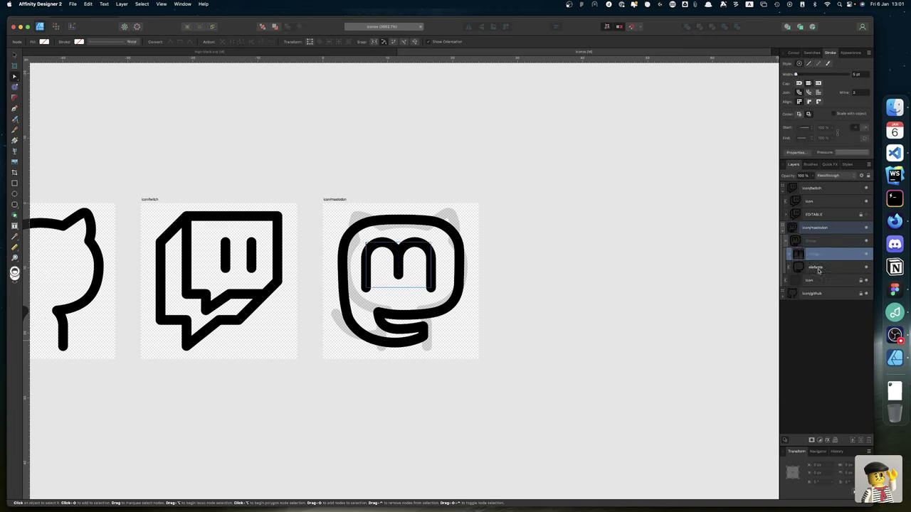
double_click(816, 254)
text(m)
Center the m group and the elefante outline horizontally within their selection bounds, leaving vertical alignment off.
shift+click(453, 236)
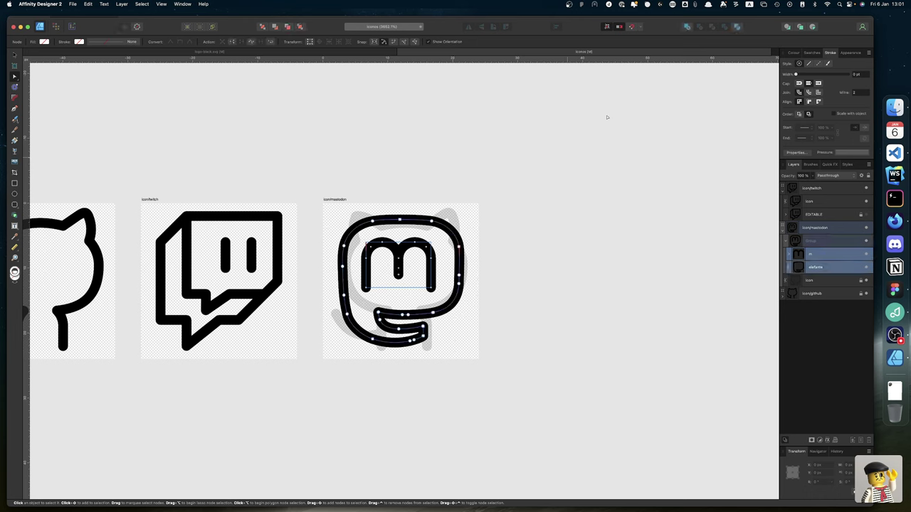
key(v)
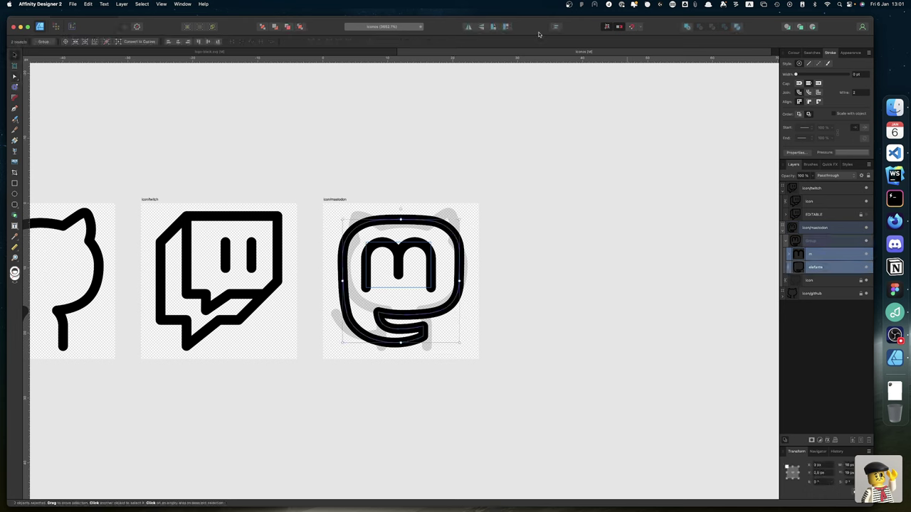
click(557, 27)
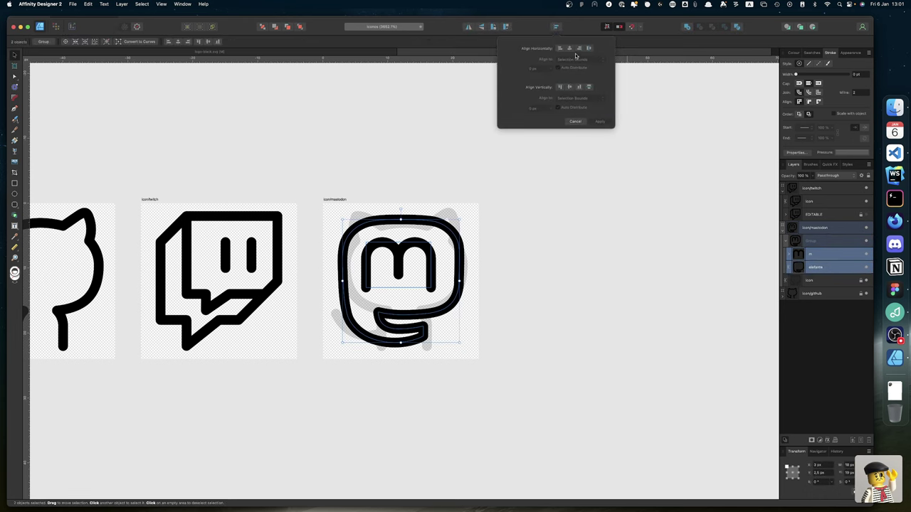
click(569, 48)
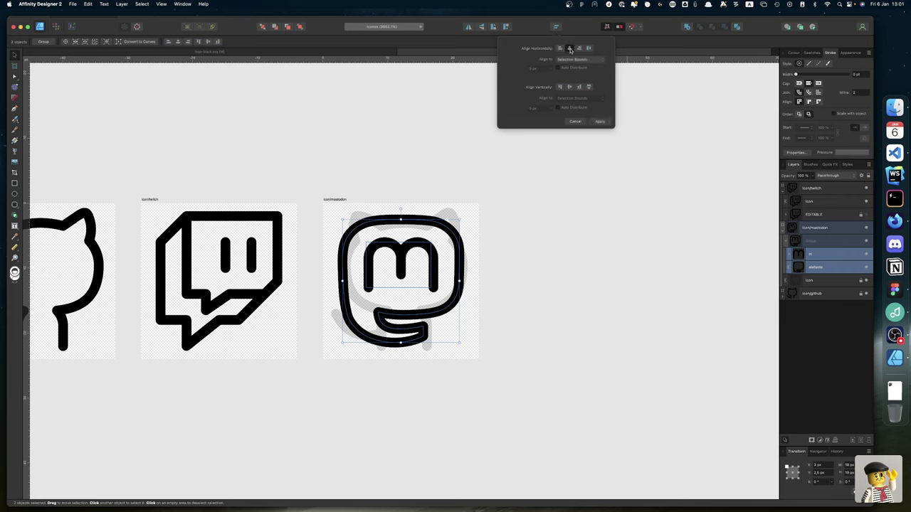
click(569, 87)
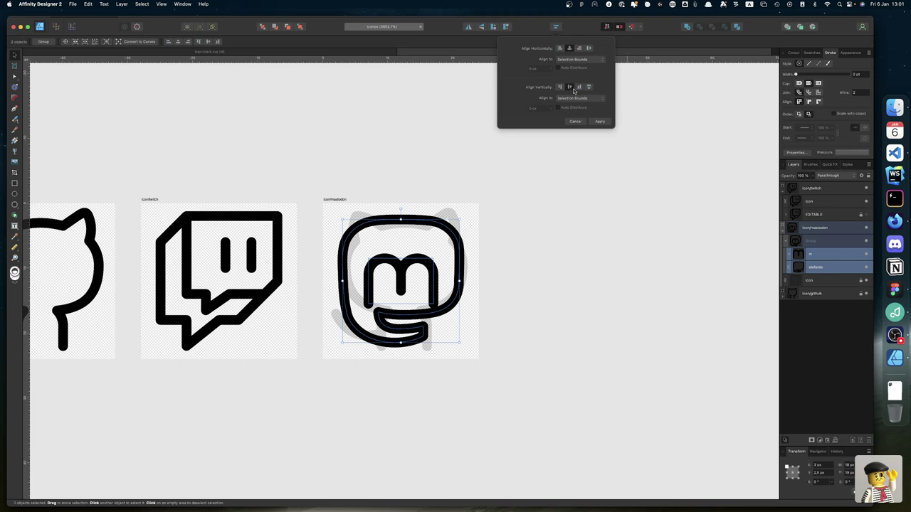
click(569, 88)
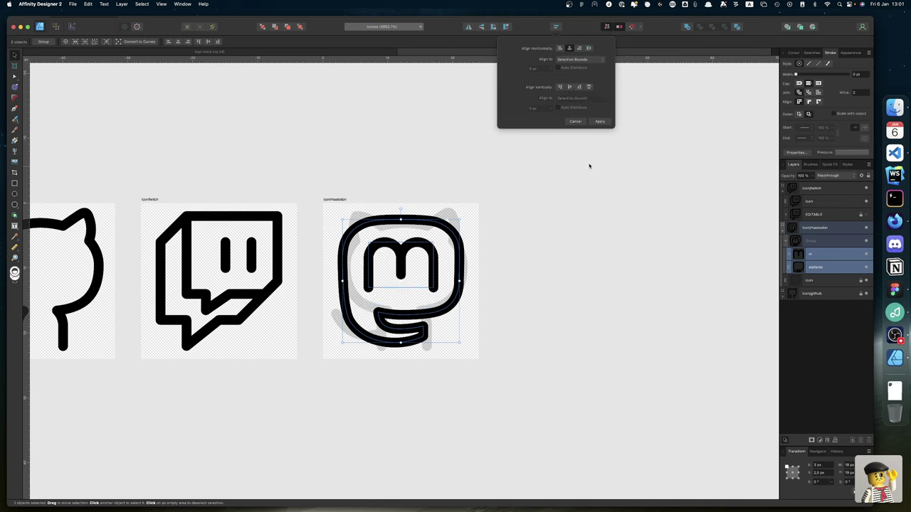
click(600, 122)
click(598, 392)
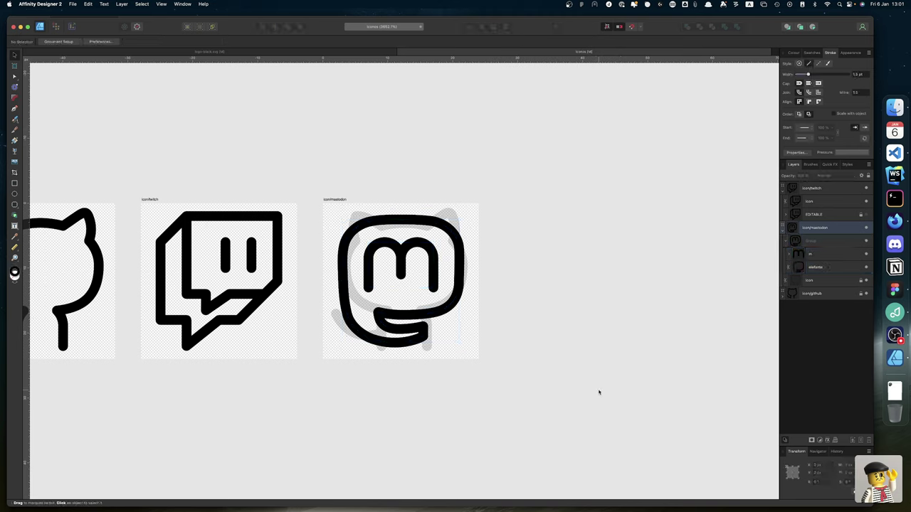
Rename the group holding m and elefante as EDITABLE and lock it.
click(431, 283)
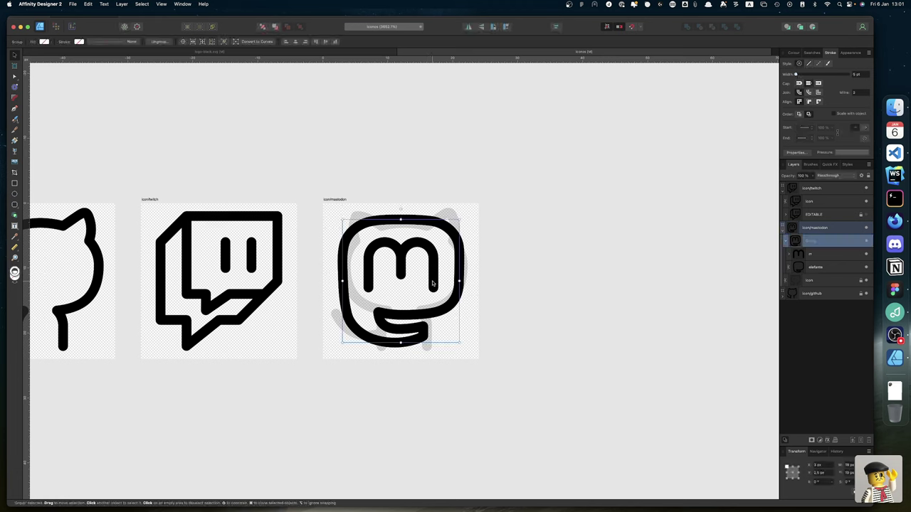
double_click(813, 243)
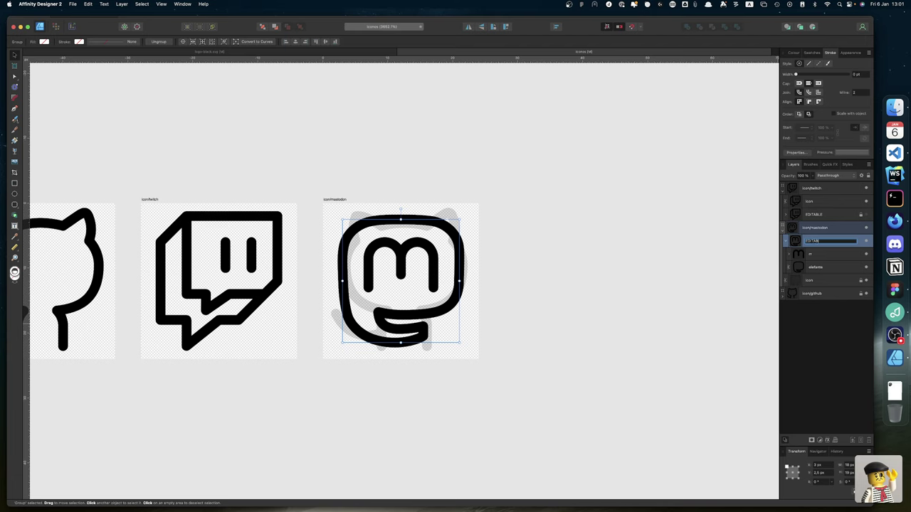
text(EDITABLE)
key(Return)
key(super+d)
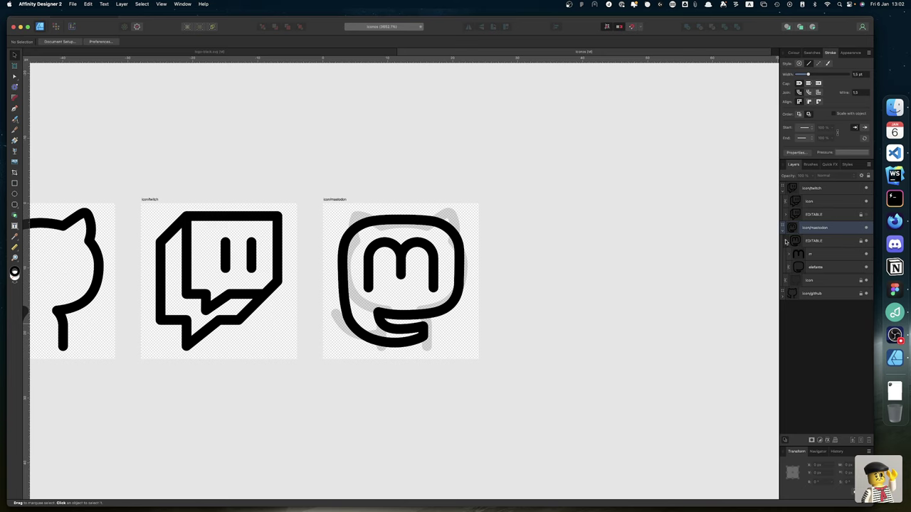
Duplicate the EDITABLE group on icon/mastodon and ungroup the unlocked copy.
click(785, 241)
click(820, 241)
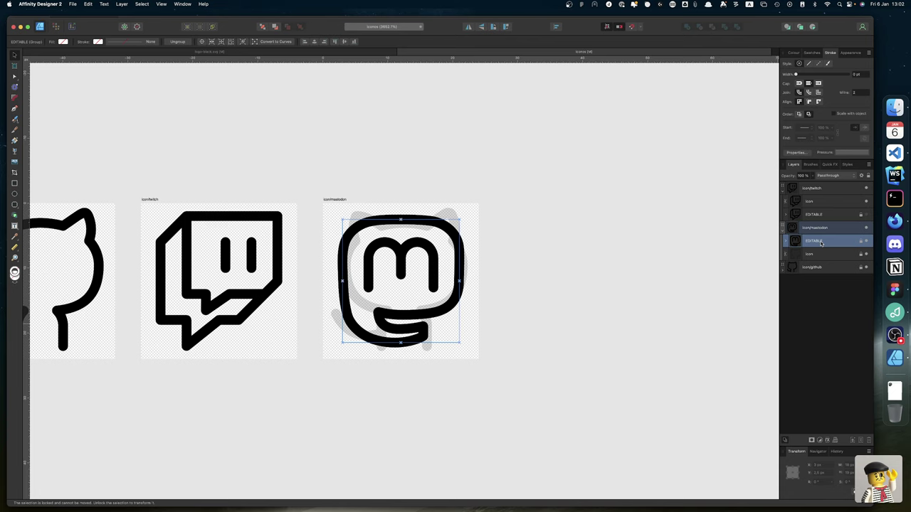
key(super+j)
right_click(822, 242)
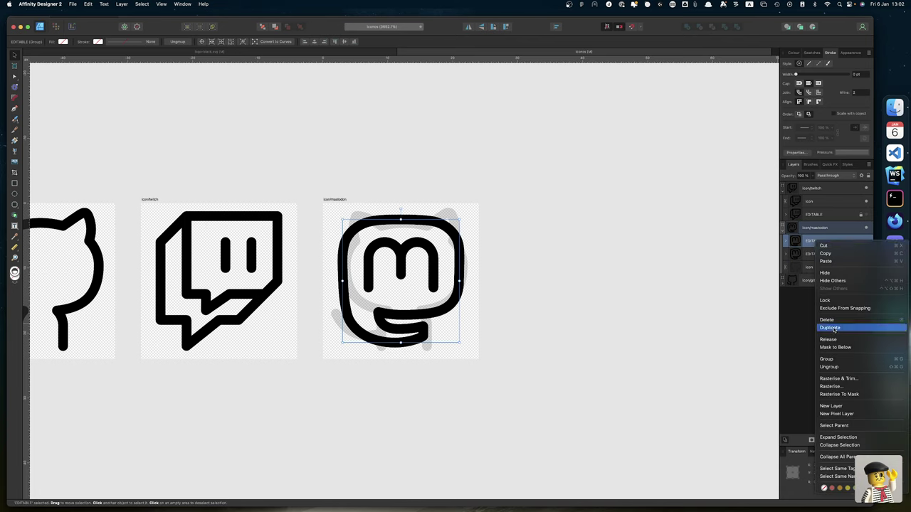
click(834, 368)
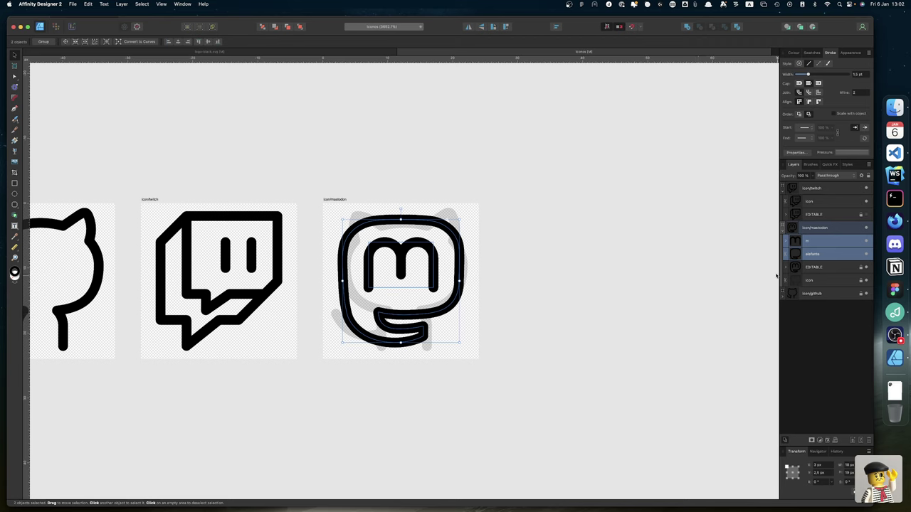
Ungroup the copied m into its two separate curves and select the copied elefante outline.
click(824, 242)
right_click(818, 242)
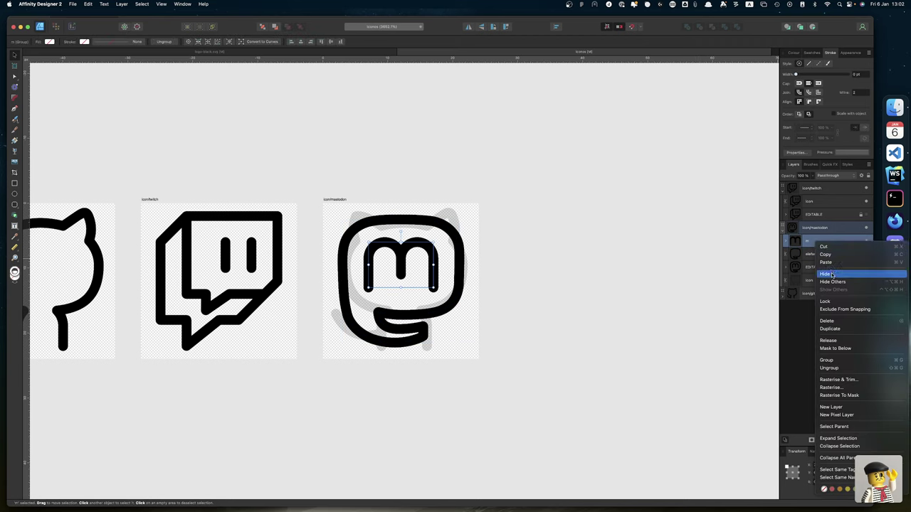
click(837, 369)
click(815, 269)
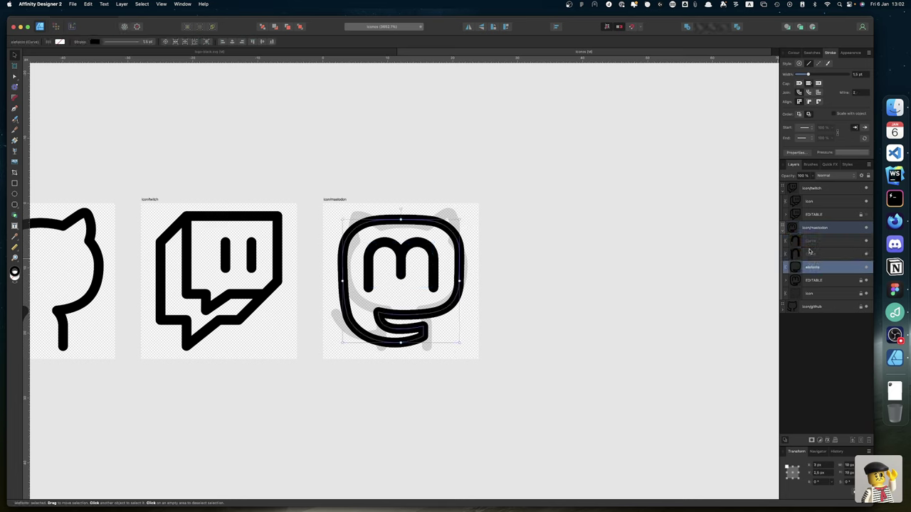
Add both copied m curves to the selected Mastodon outline and expand the strokes of all three into filled shapes.
shift+click(808, 244)
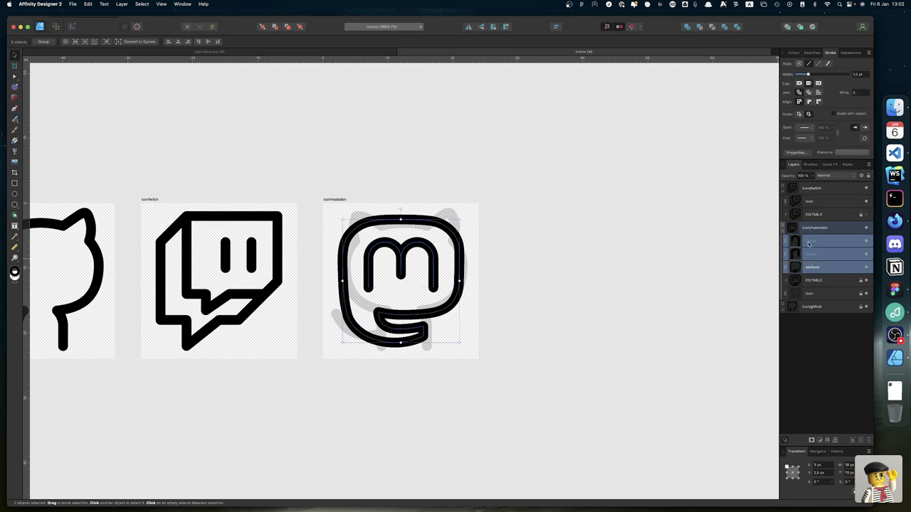
click(121, 3)
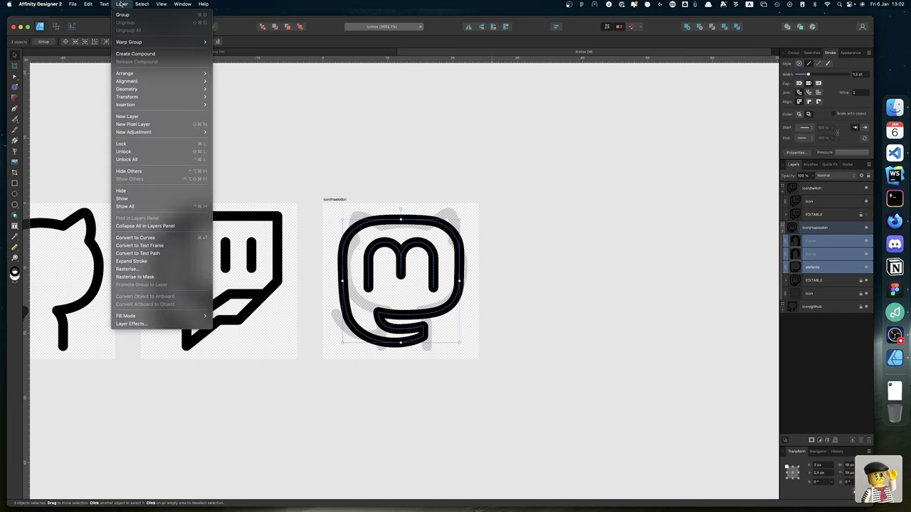
click(146, 262)
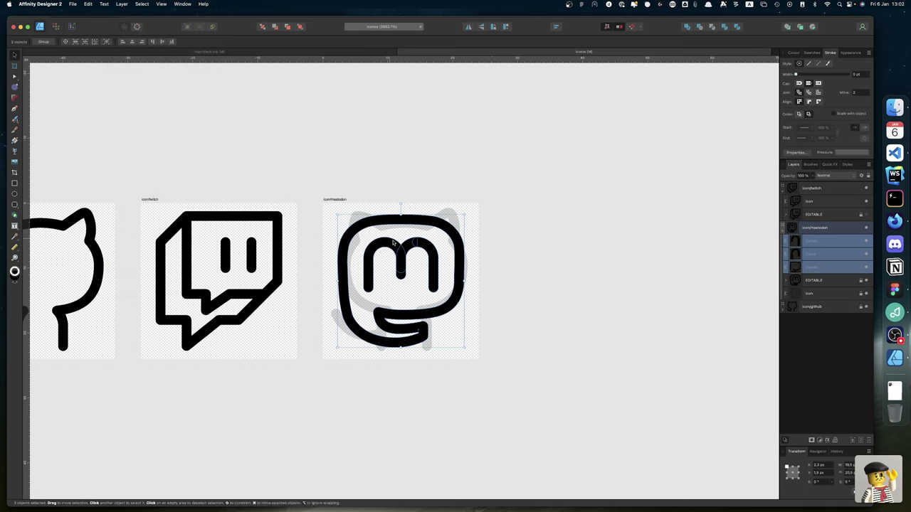
Merge the two expanded m curves into one shape with the Add boolean operation.
click(534, 299)
click(433, 283)
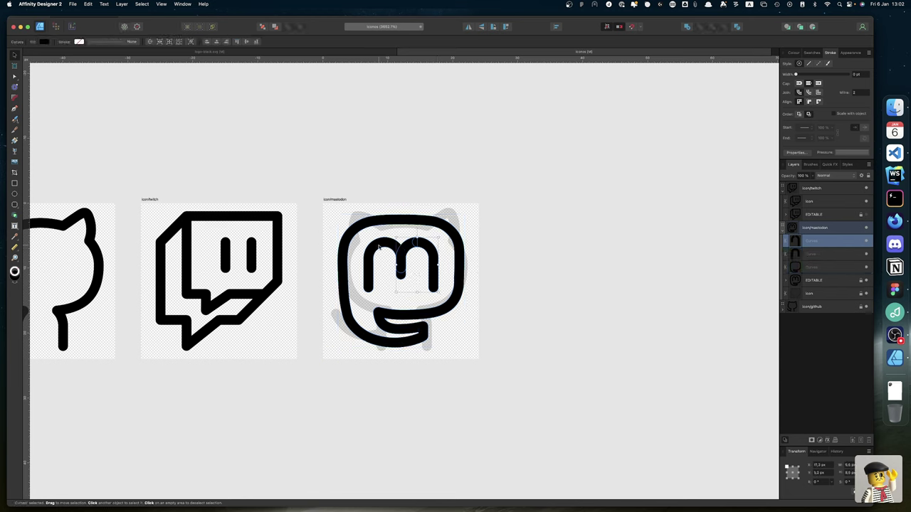
shift+click(458, 278)
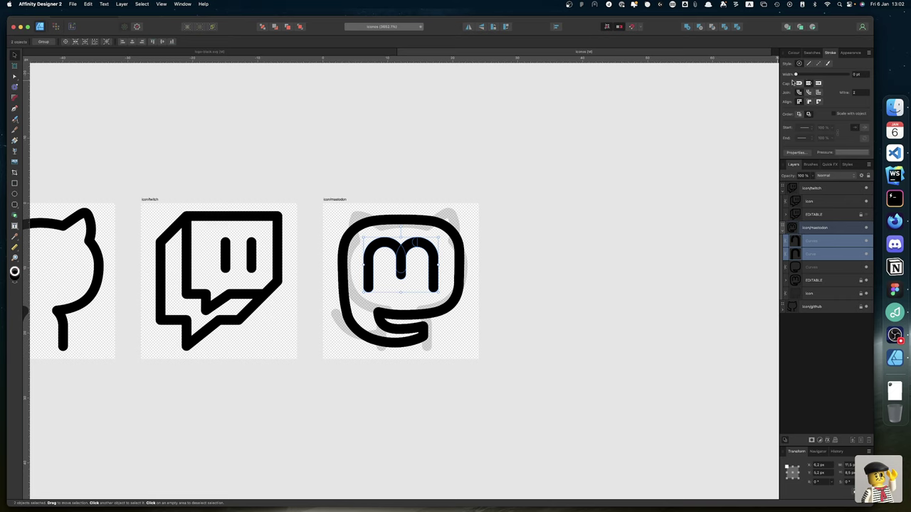
click(687, 27)
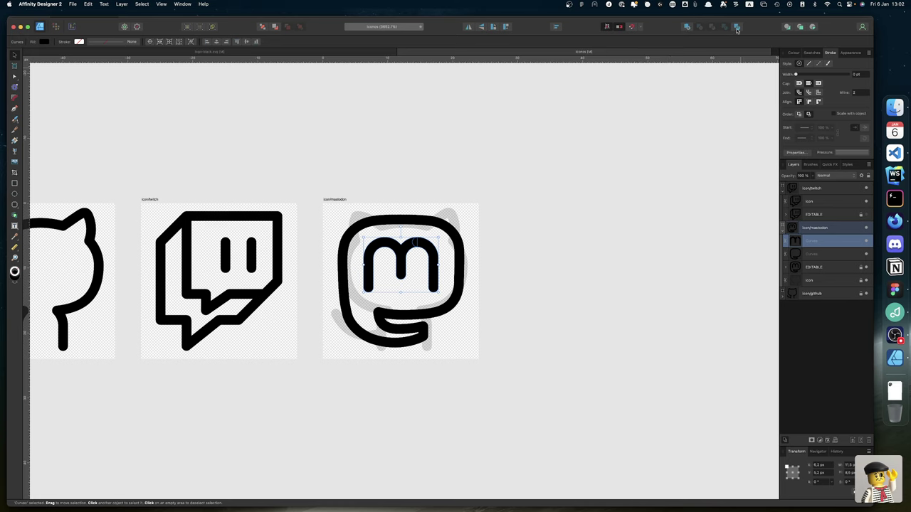
right_click(818, 241)
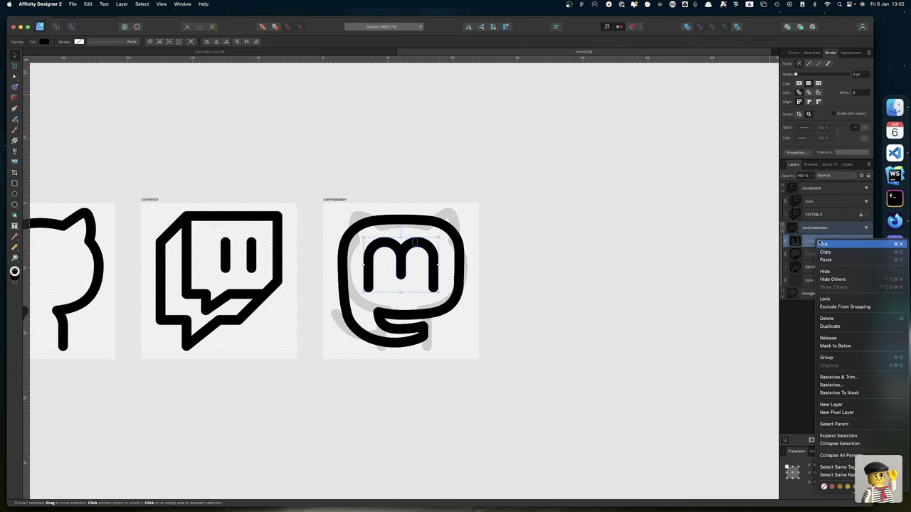
click(851, 435)
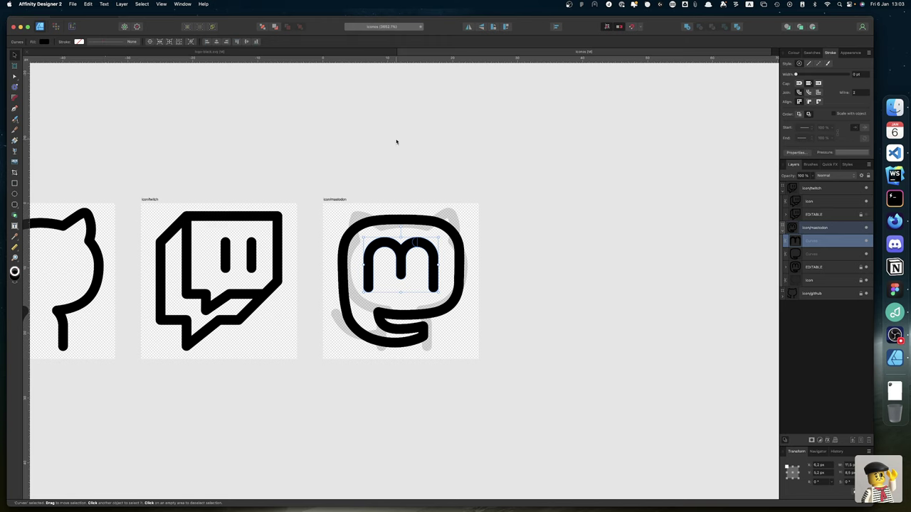
right_click(786, 244)
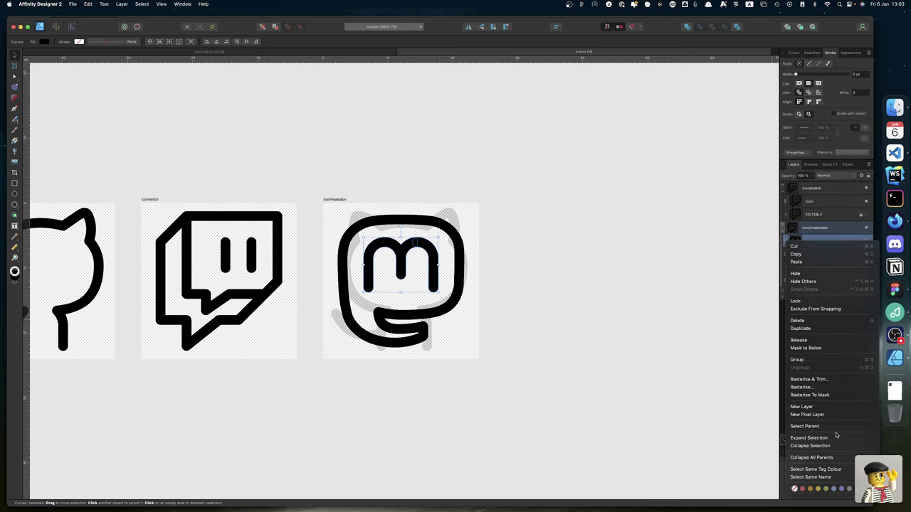
click(562, 403)
click(549, 377)
Check the nodes of the merged m shape up close and undo the merge of its two curves.
double_click(432, 272)
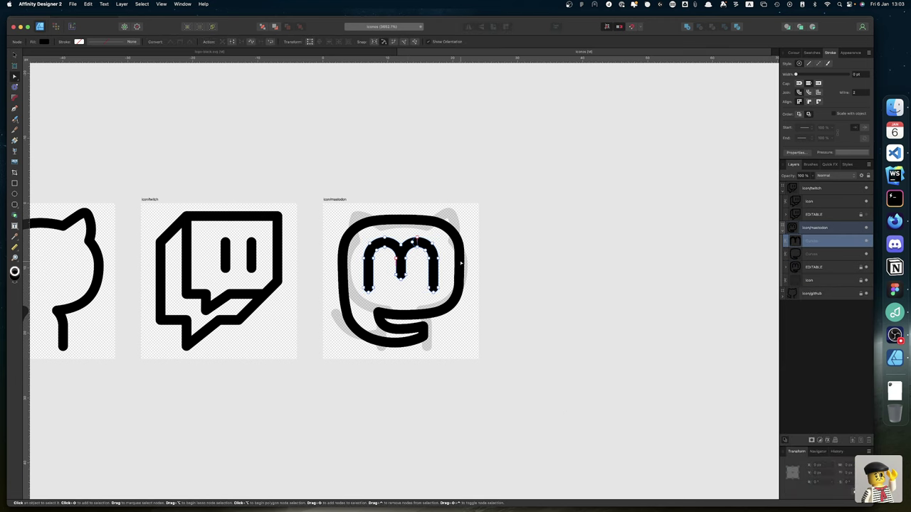
scroll(408, 281, up, 5)
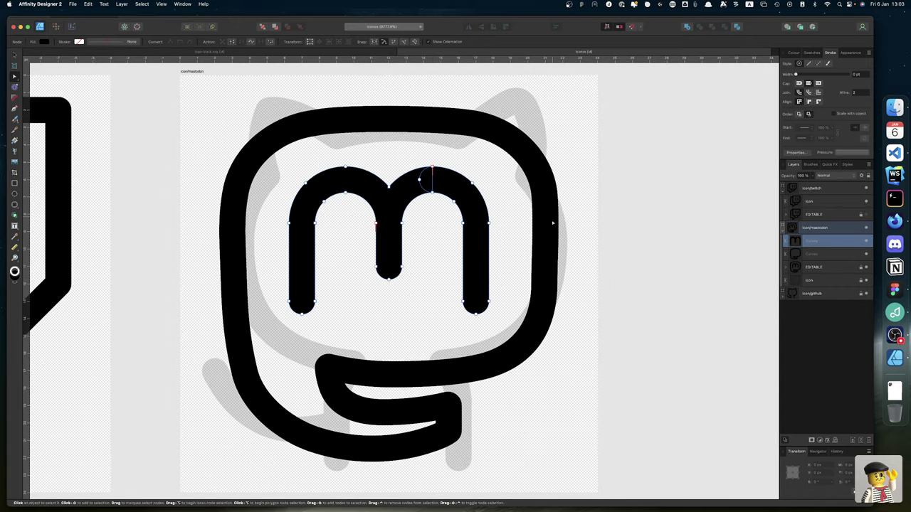
click(631, 294)
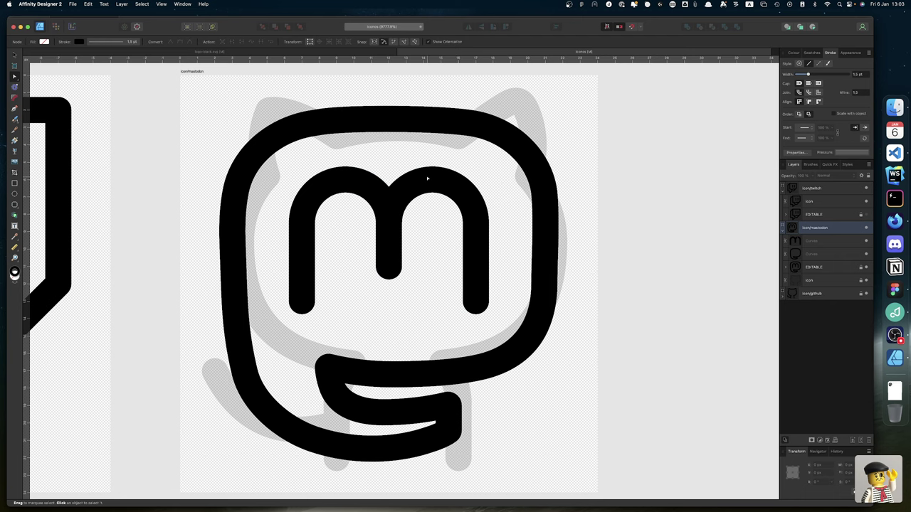
click(446, 190)
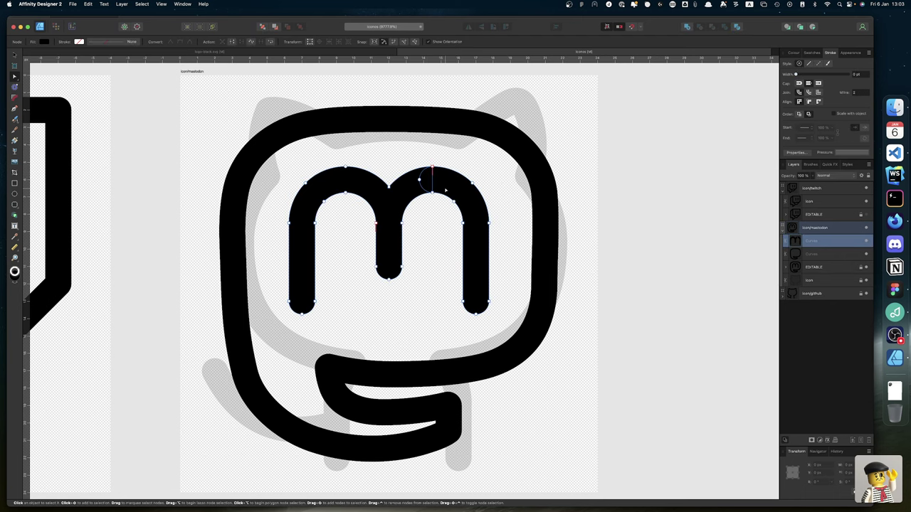
key(super+c)
key(super+v)
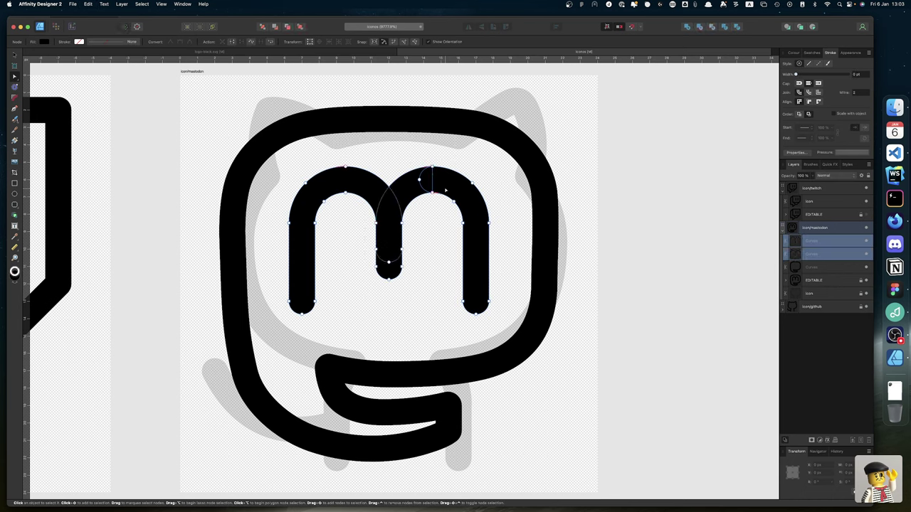
Examine the nodes of the m's two expanded curves, first separately and then together.
click(630, 223)
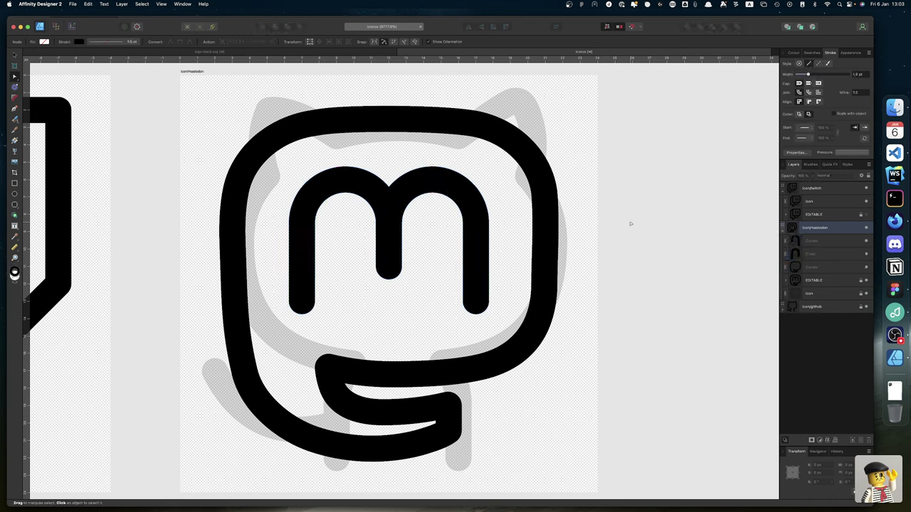
click(477, 210)
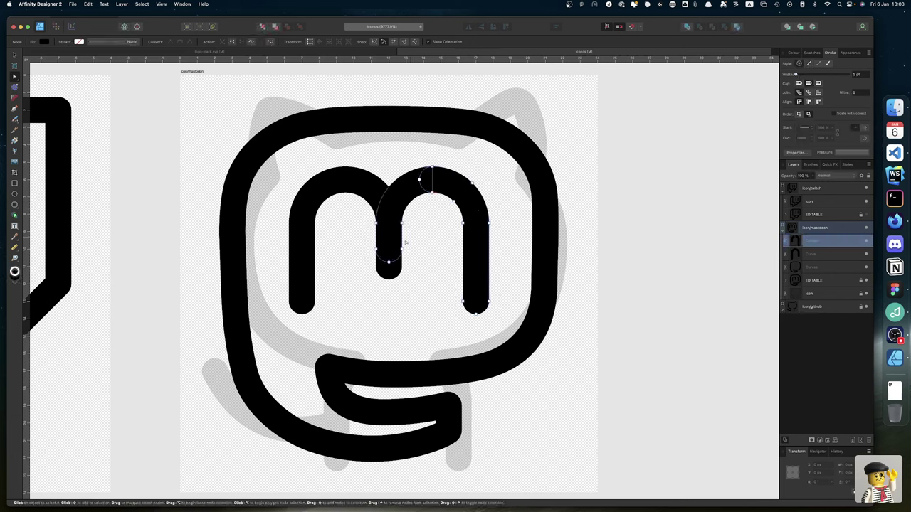
click(388, 273)
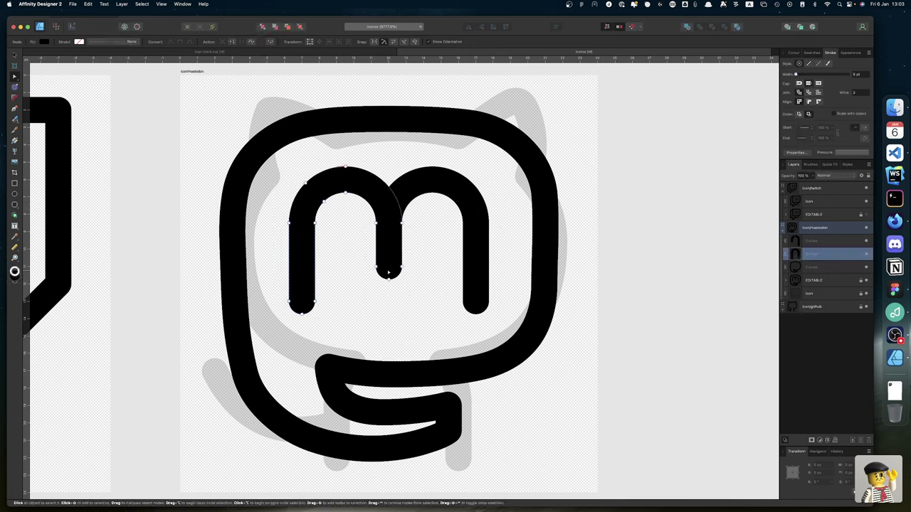
shift+click(409, 187)
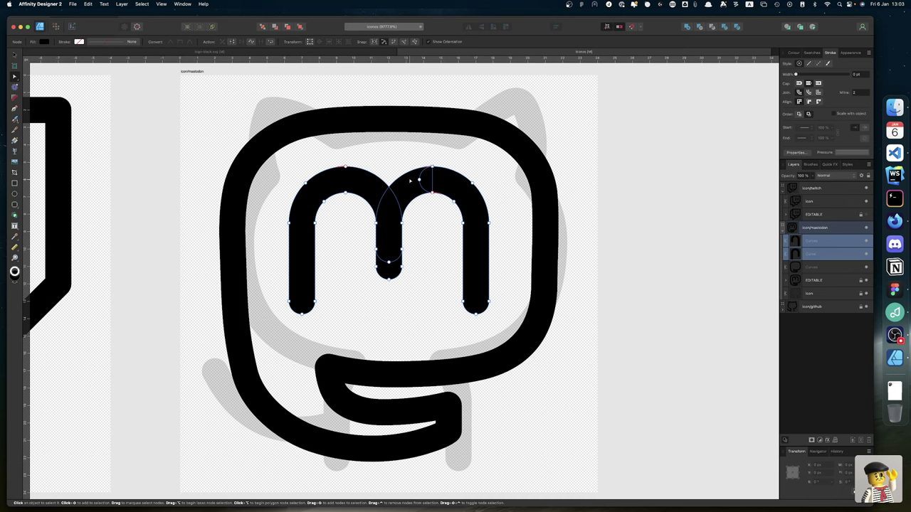
Draw a rectangle about 3 px by 1 px over the top of the m's right arch and set its stroke width to 0 pt.
key(m)
drag(436, 181, 443, 181)
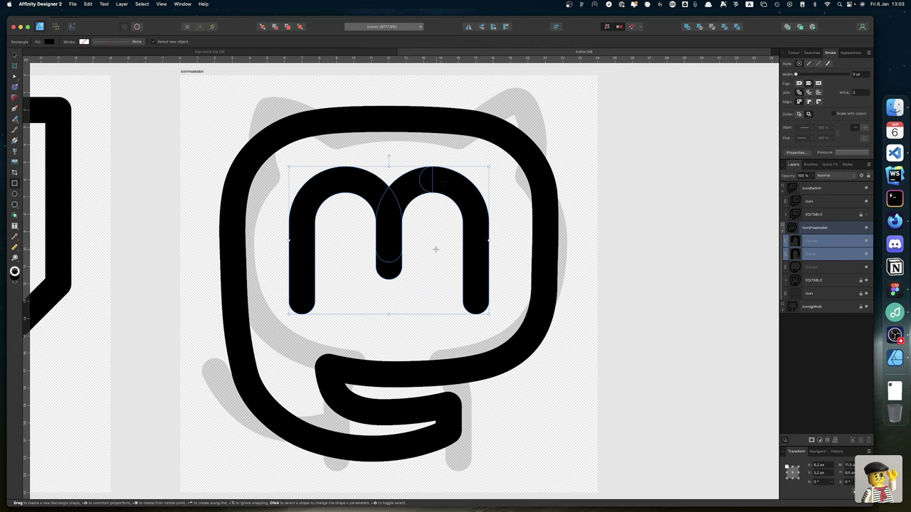
click(387, 235)
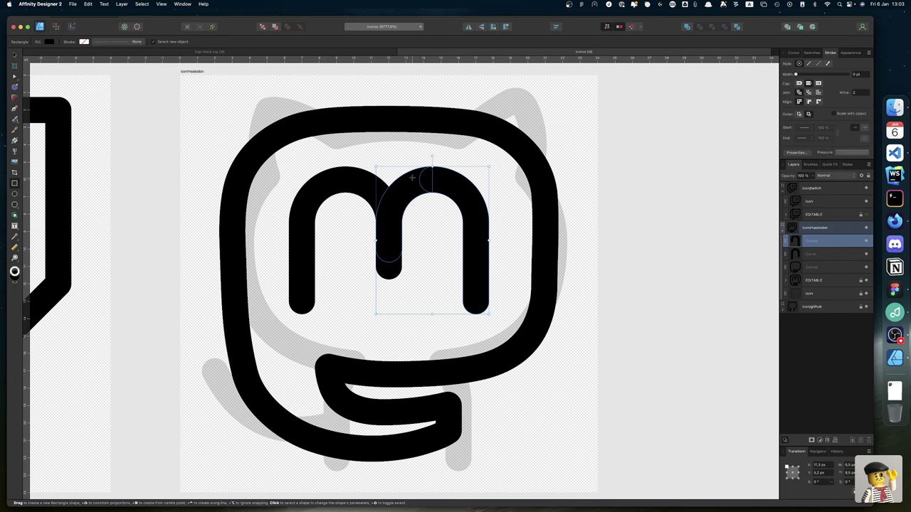
drag(406, 171, 459, 196)
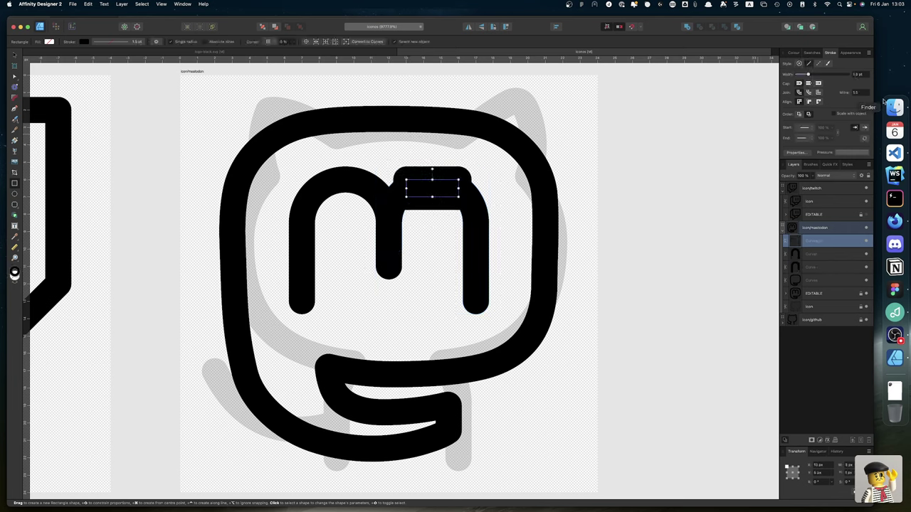
mouse_move(807, 74)
mouse_down()
mouse_move(830, 77)
mouse_move(795, 74)
mouse_up()
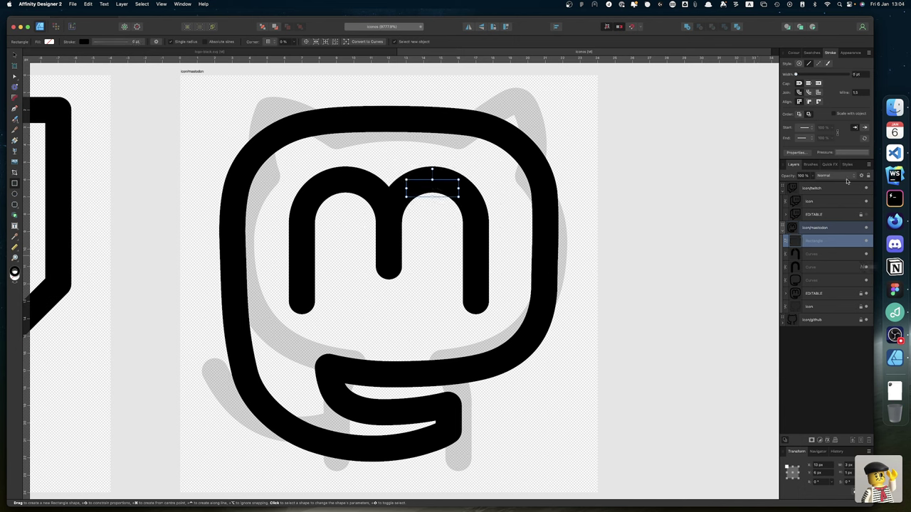
Give the rectangle a solid red fill with no stroke.
click(793, 53)
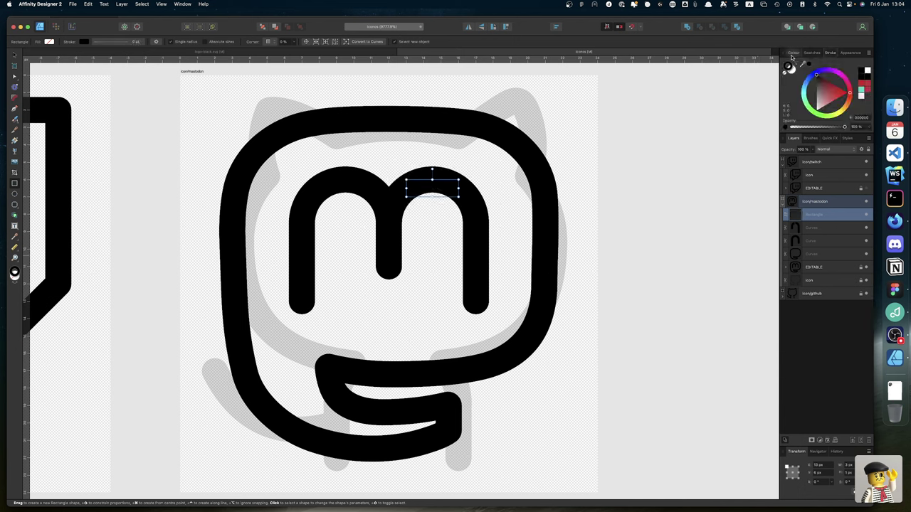
click(863, 85)
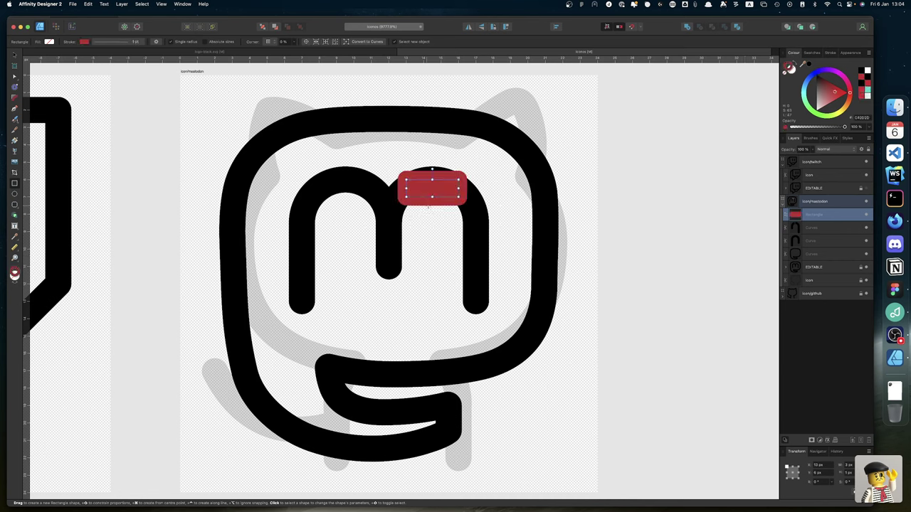
click(831, 53)
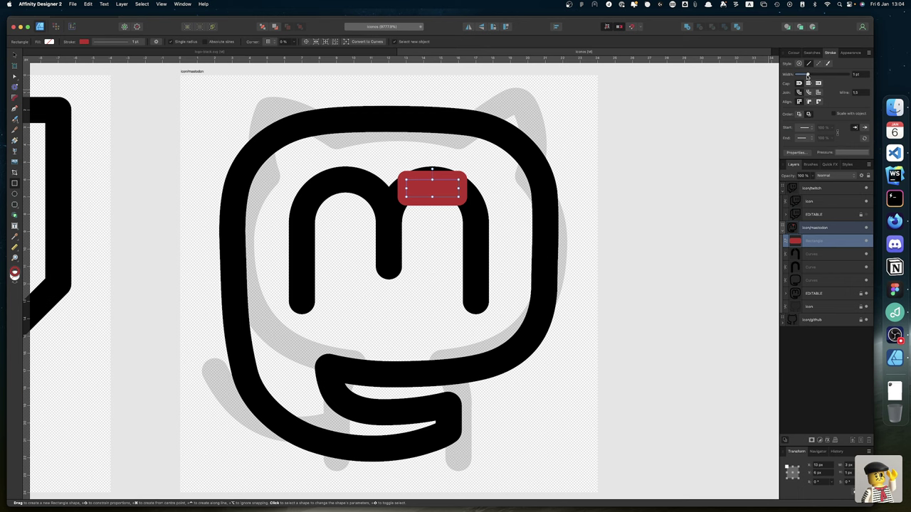
drag(807, 74, 791, 74)
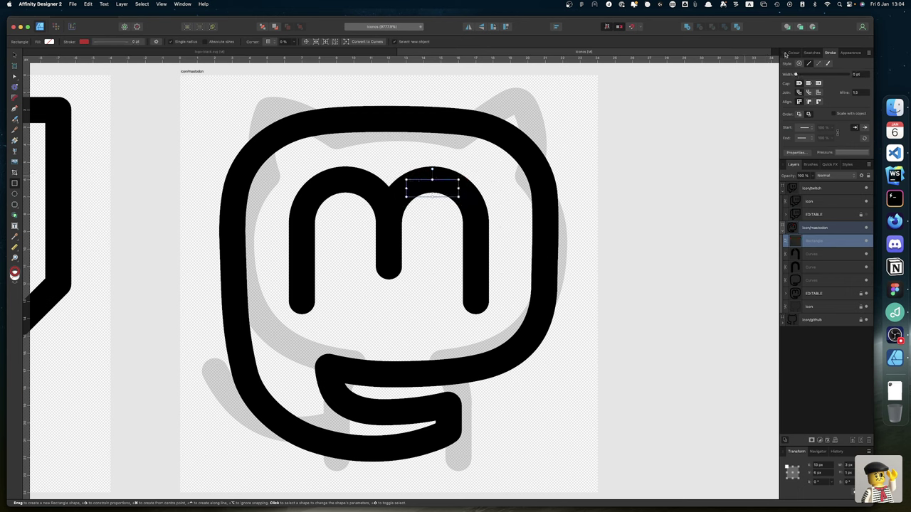
click(794, 53)
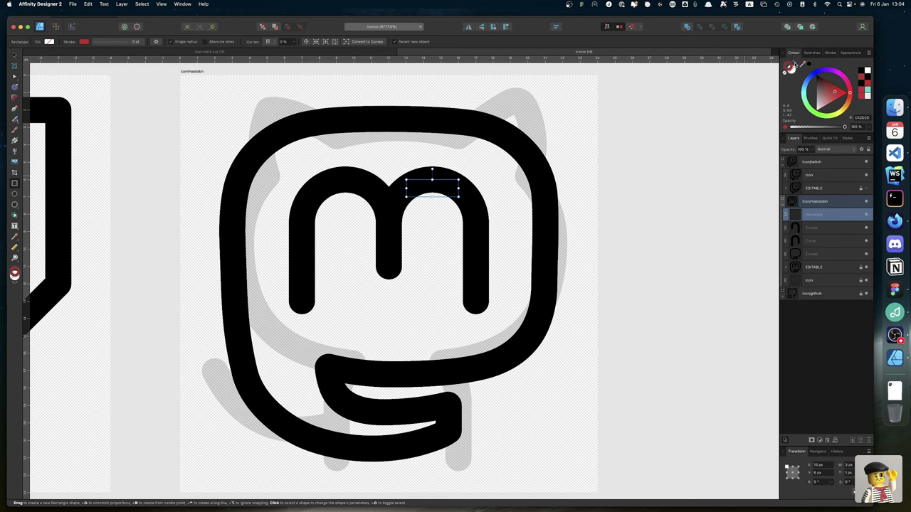
click(795, 63)
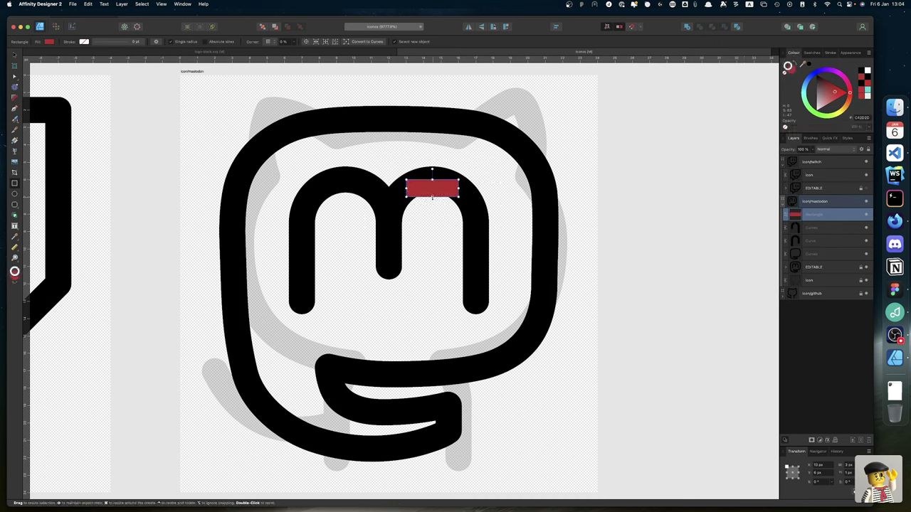
Turn off snapping and shorten the red rectangle from its lower edge to about 0.5 px high, inside the m's right arch.
mouse_move(432, 197)
mouse_down()
mouse_move(432, 180)
mouse_move(432, 196)
mouse_up()
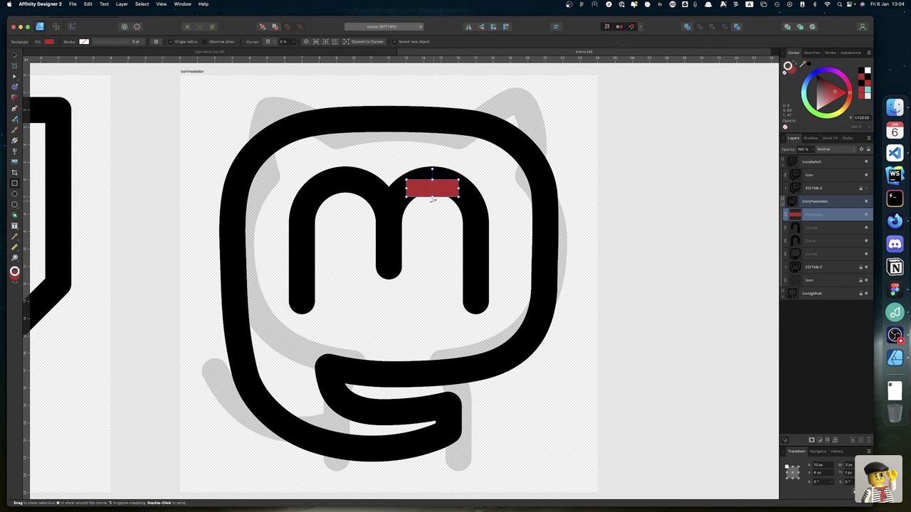
mouse_move(432, 196)
mouse_down()
mouse_move(432, 179)
mouse_move(432, 197)
mouse_up()
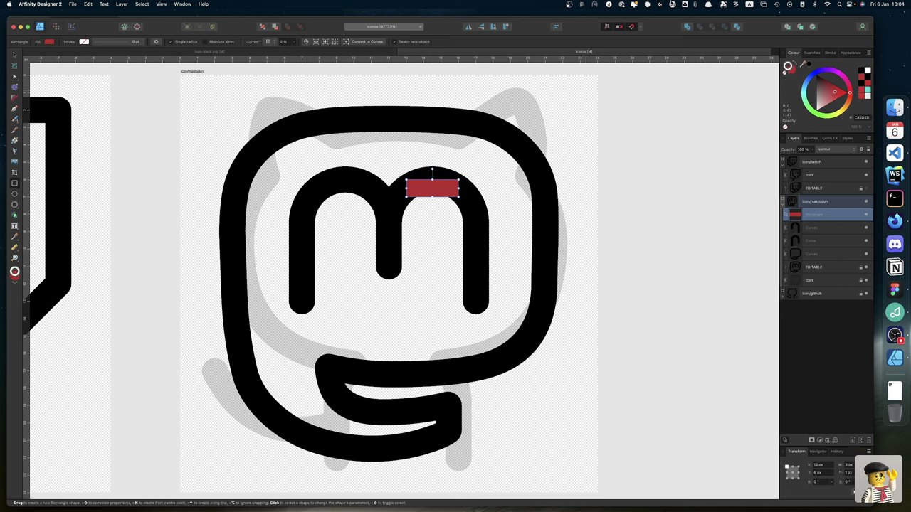
click(630, 27)
drag(432, 196, 433, 188)
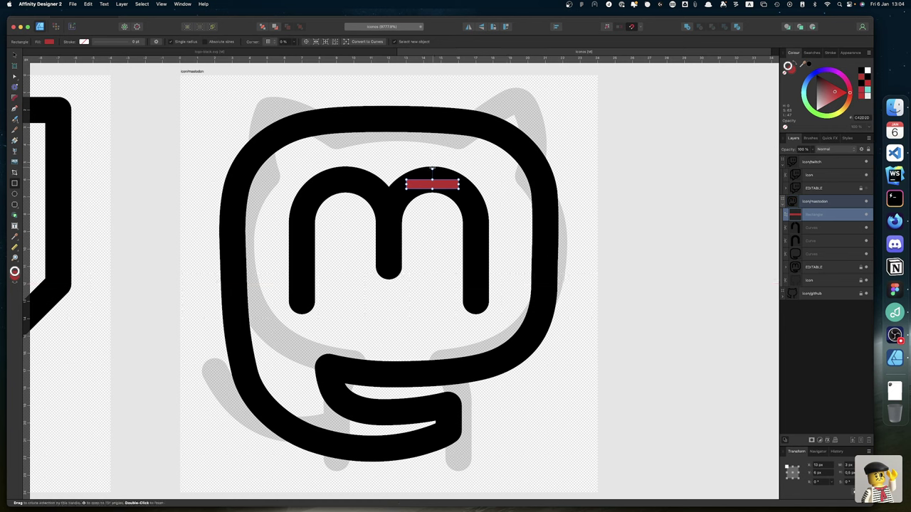
Merge the red rectangle and both m curves into one shape with the Add boolean operation.
shift+click(816, 242)
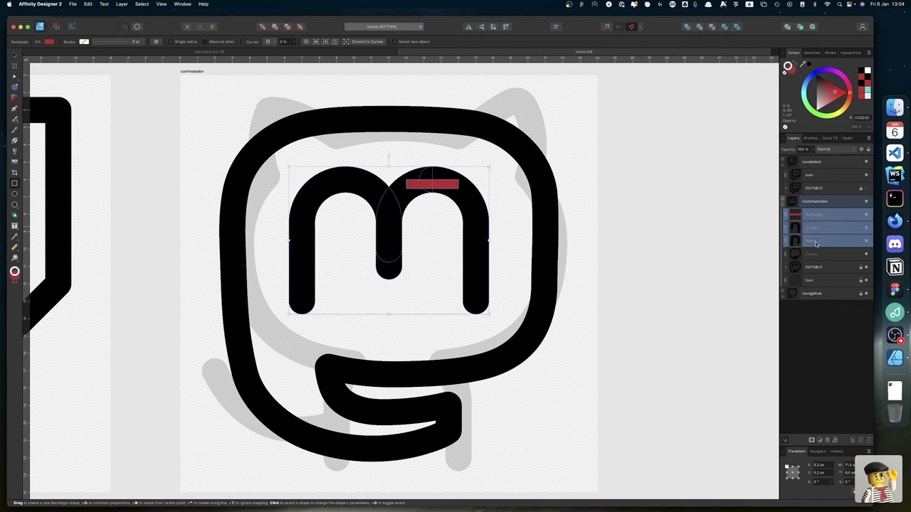
click(687, 26)
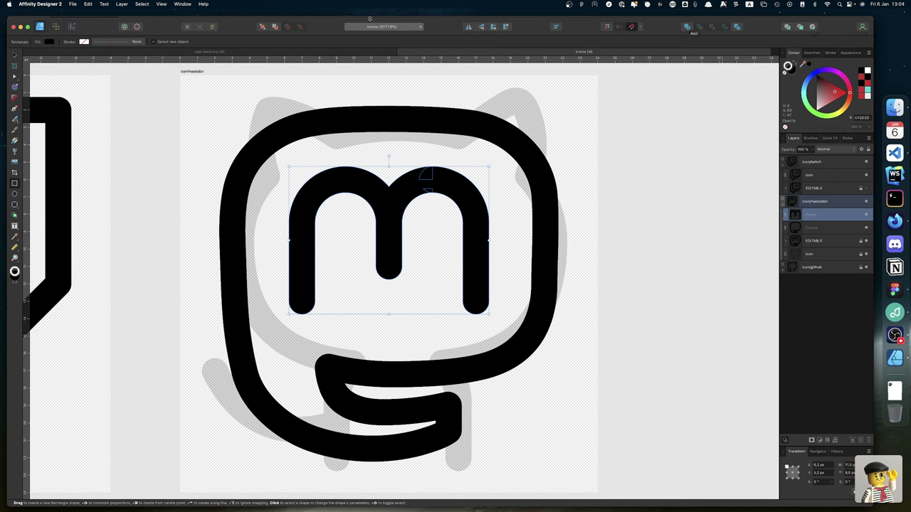
Search the application's commands for "flatten".
click(204, 5)
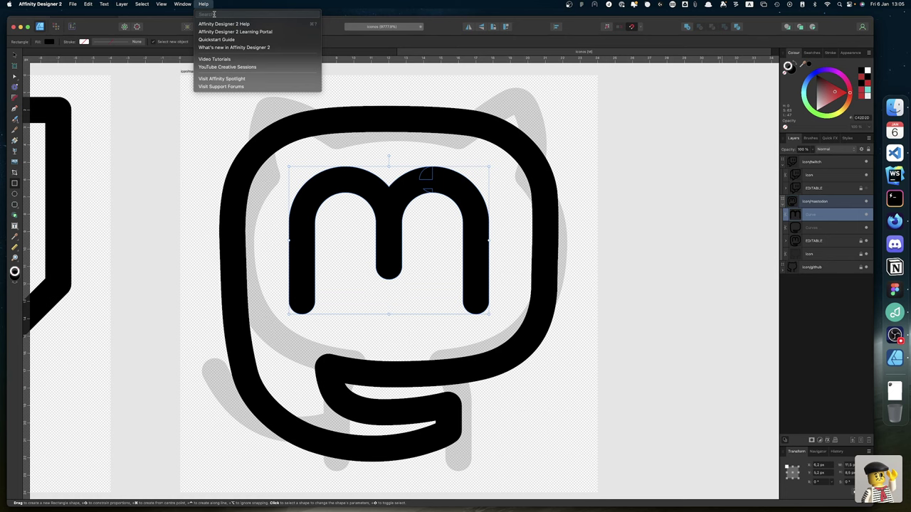
text(flatten)
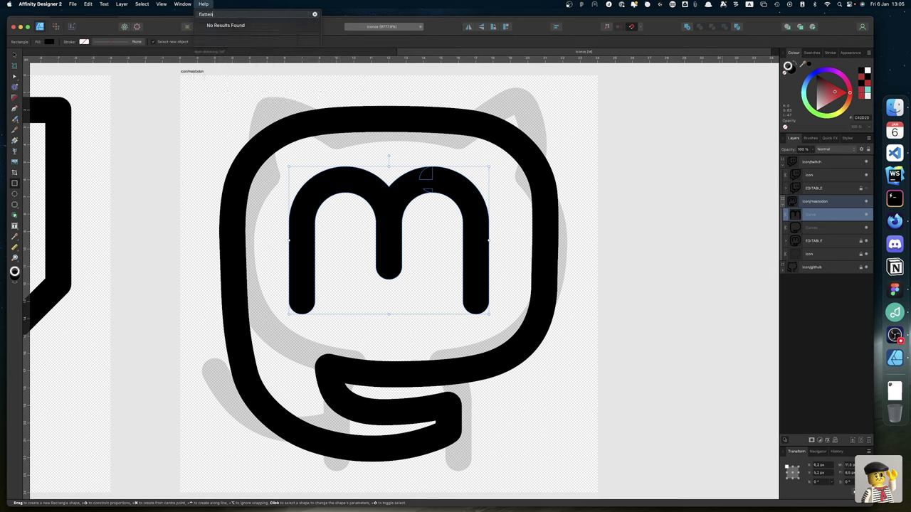
Dismiss the command search and delete the stray leftover nodes inside the m's right arch.
key(Escape)
key(Escape)
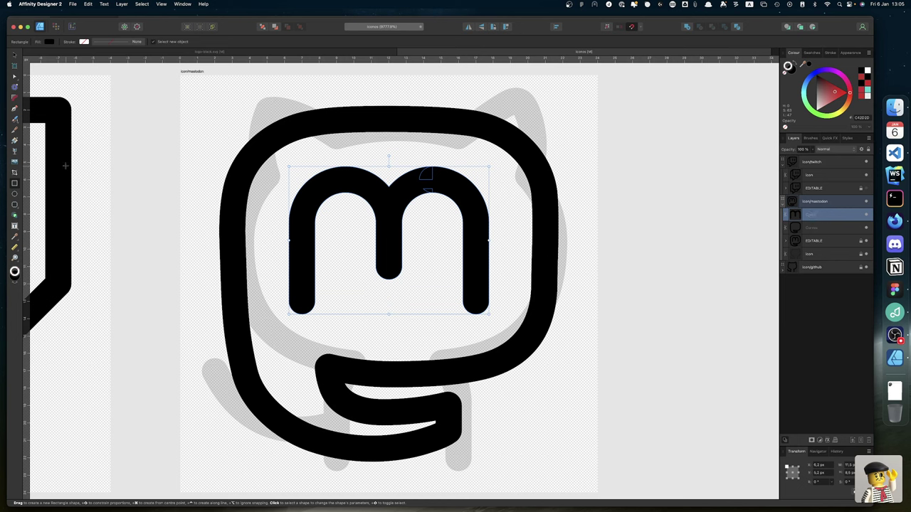
click(15, 55)
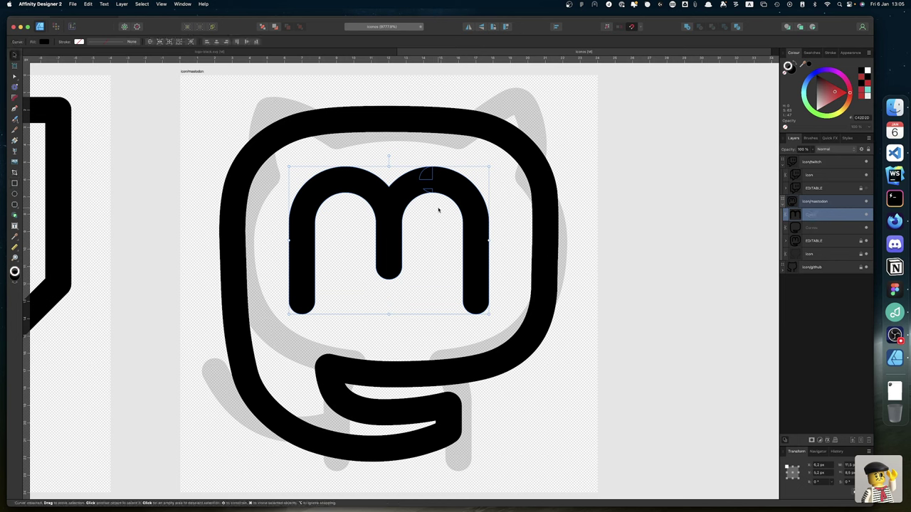
double_click(460, 200)
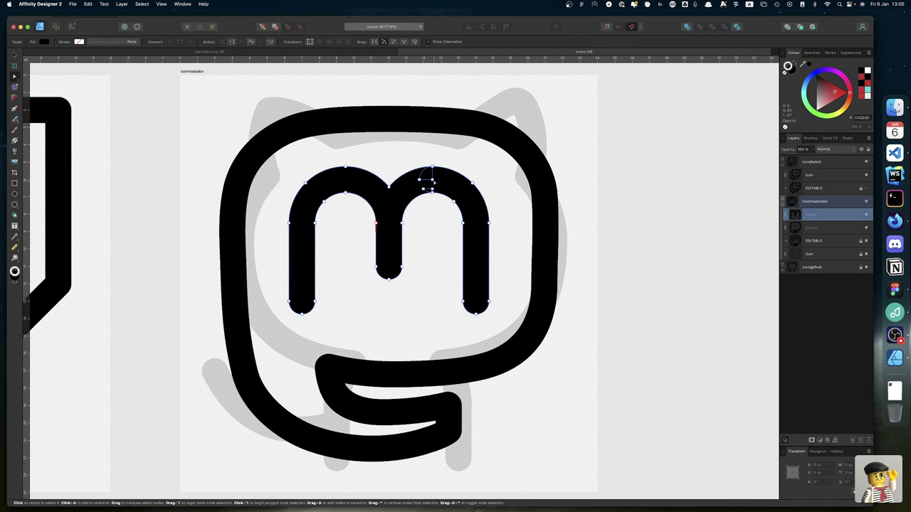
scroll(432, 181, up, 6)
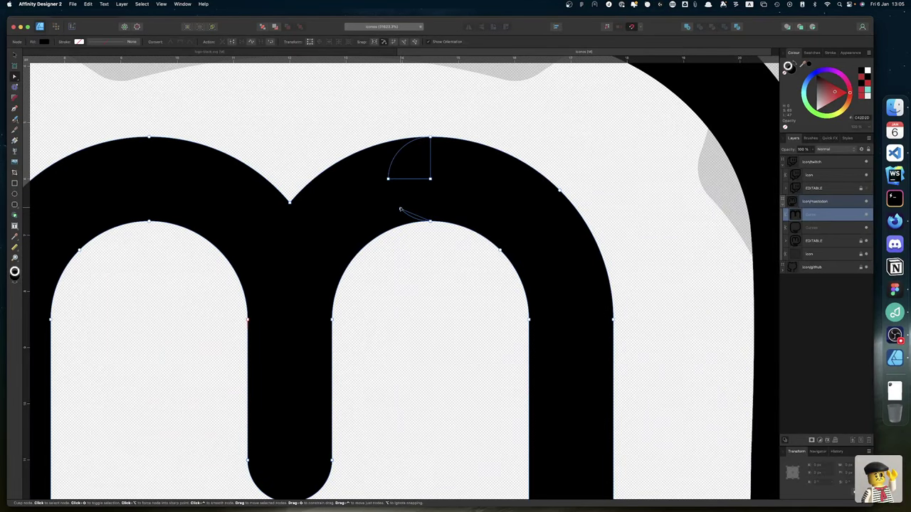
click(400, 210)
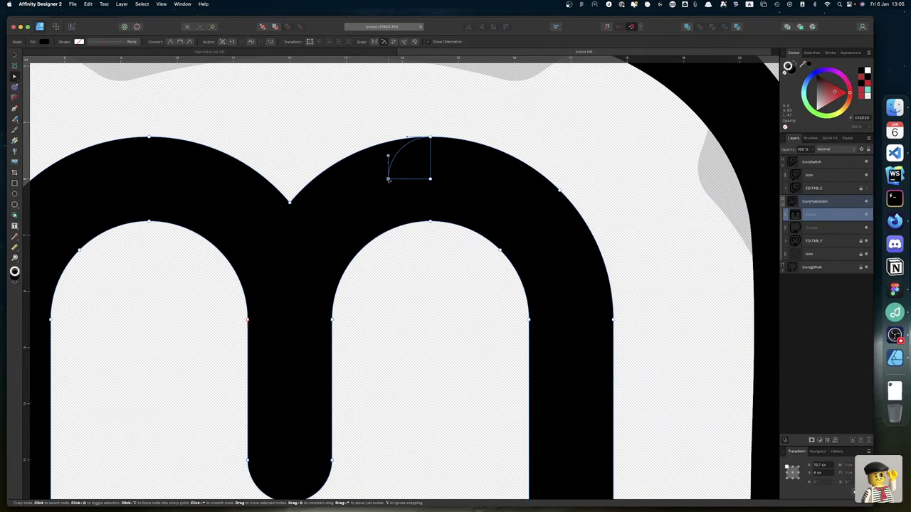
drag(389, 181, 430, 180)
key(super+z)
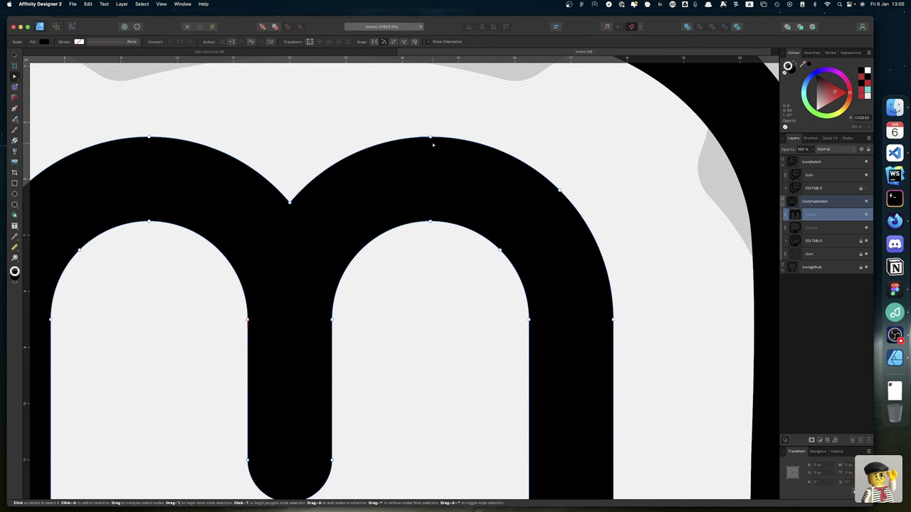
click(431, 137)
key(Up)
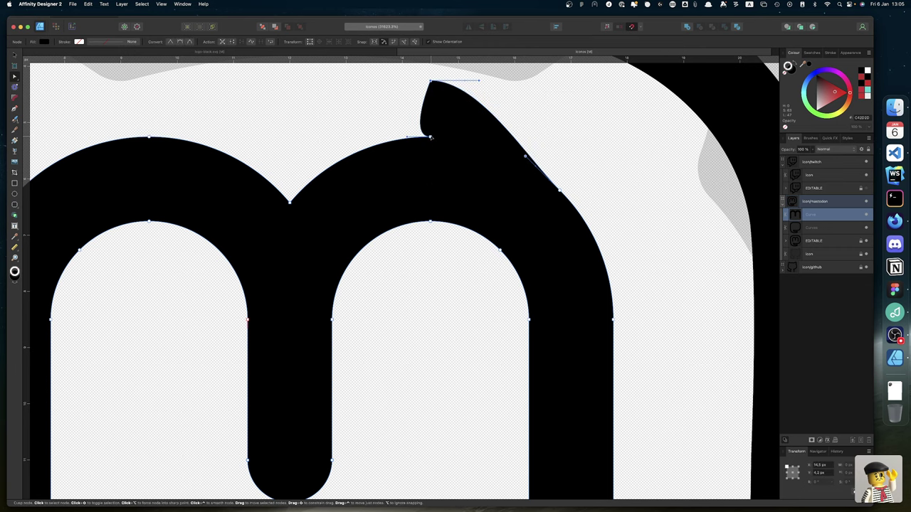
key(super+z)
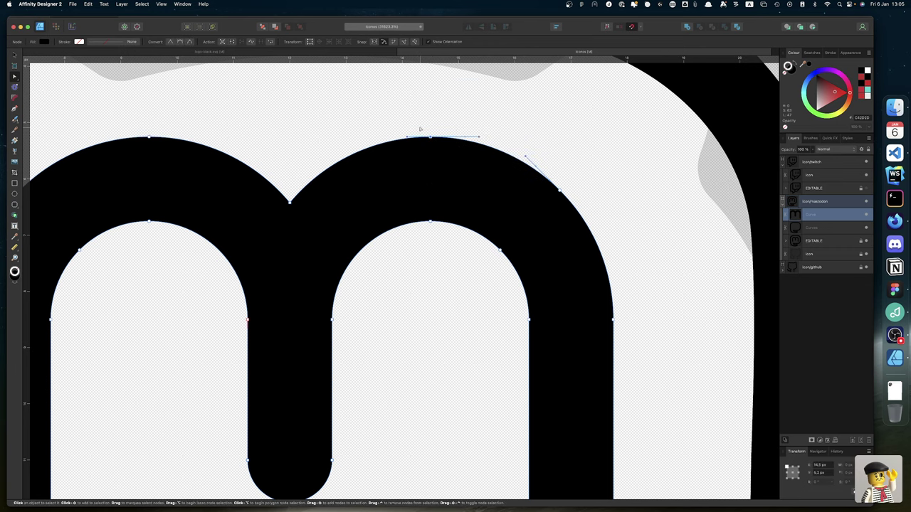
Reduce the overlapping nodes at the peak of the m's right arch to a single node and deselect the shape.
drag(418, 127, 443, 154)
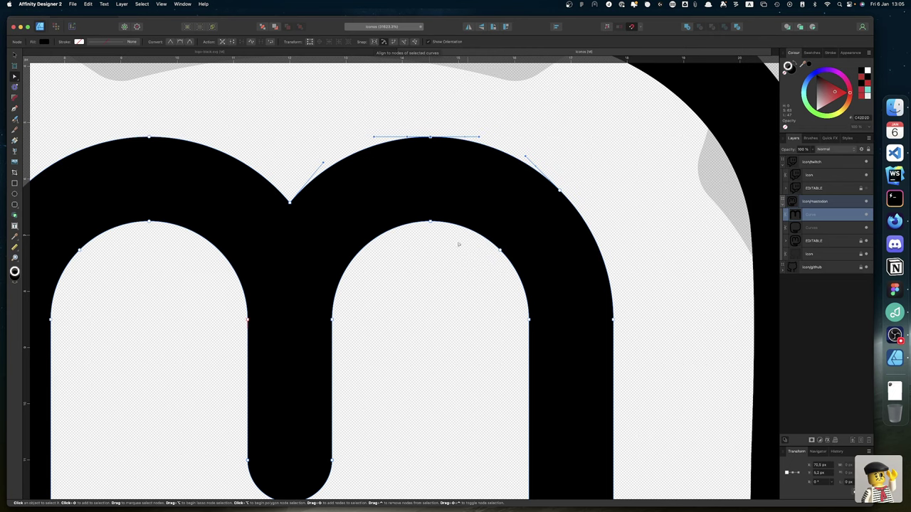
click(435, 239)
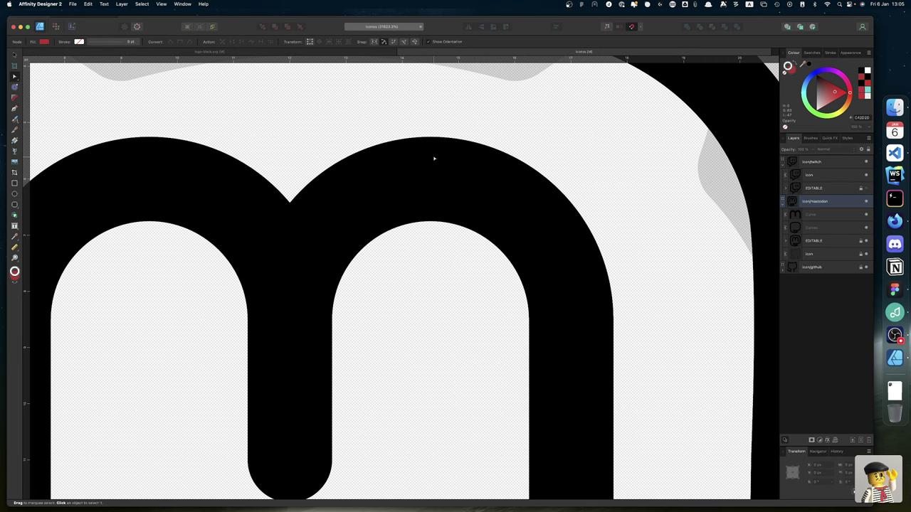
Examine the m's nodes up close, especially the red node where its left inner arch meets the middle stem.
scroll(429, 165, down, 2)
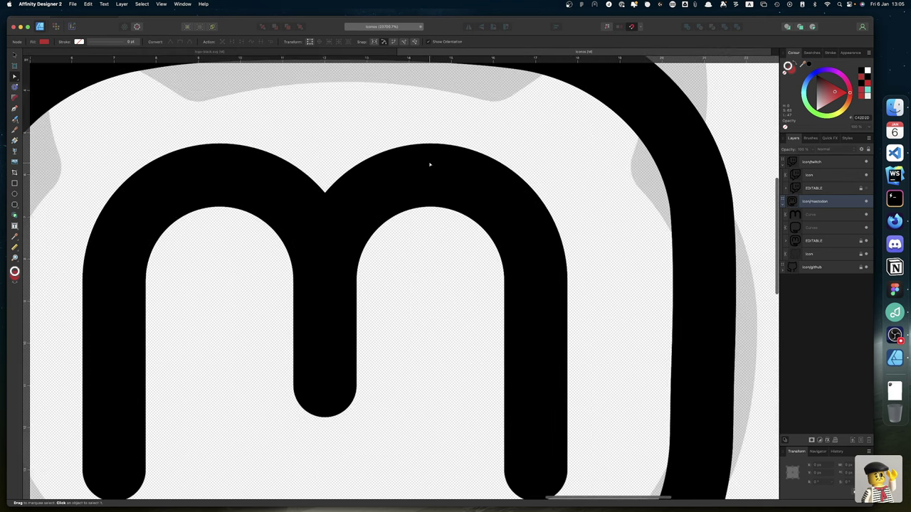
scroll(417, 186, down, 3)
scroll(416, 186, down, 1)
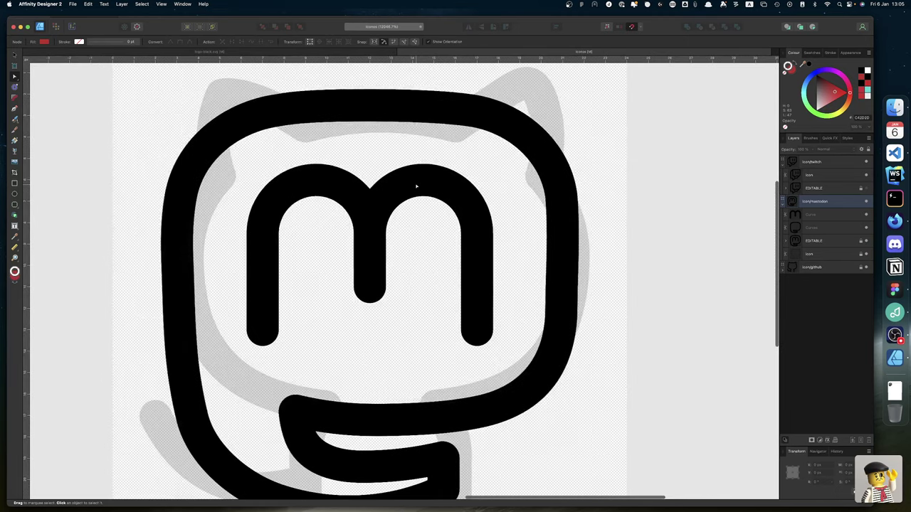
click(417, 187)
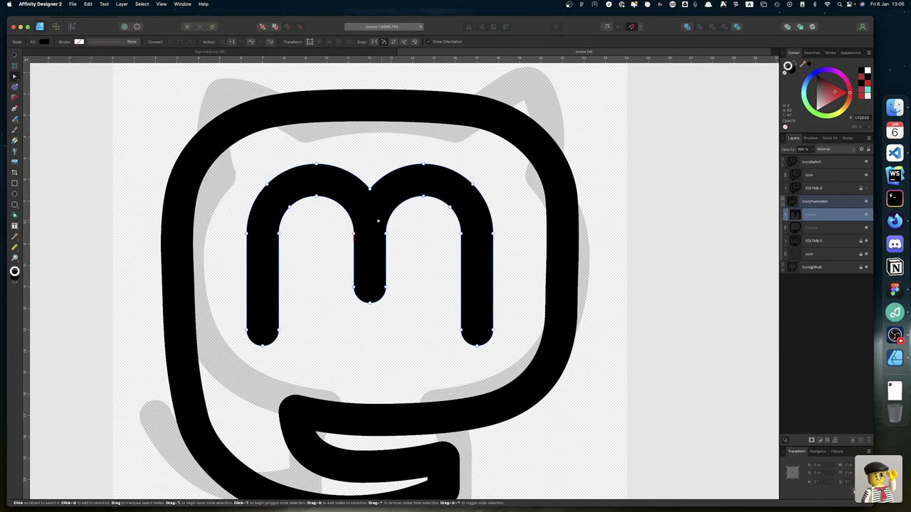
scroll(338, 237, up, 3)
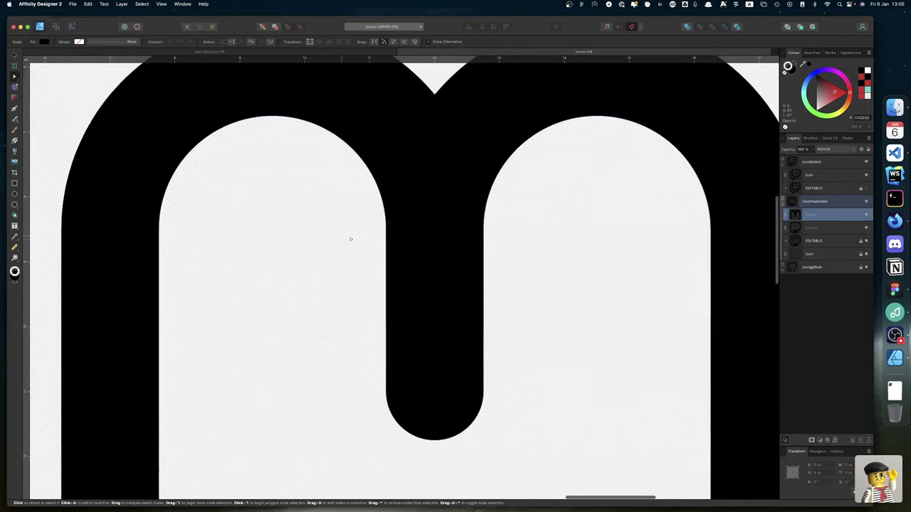
scroll(392, 236, up, 4)
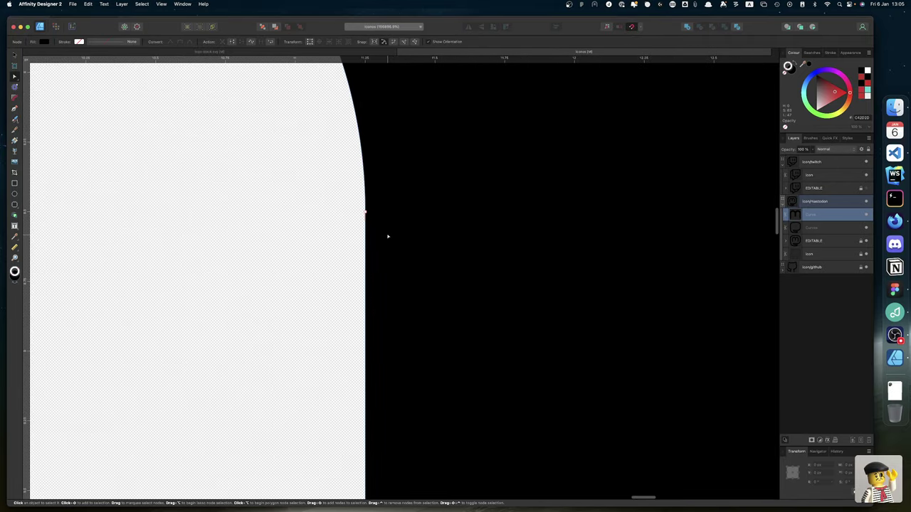
click(365, 213)
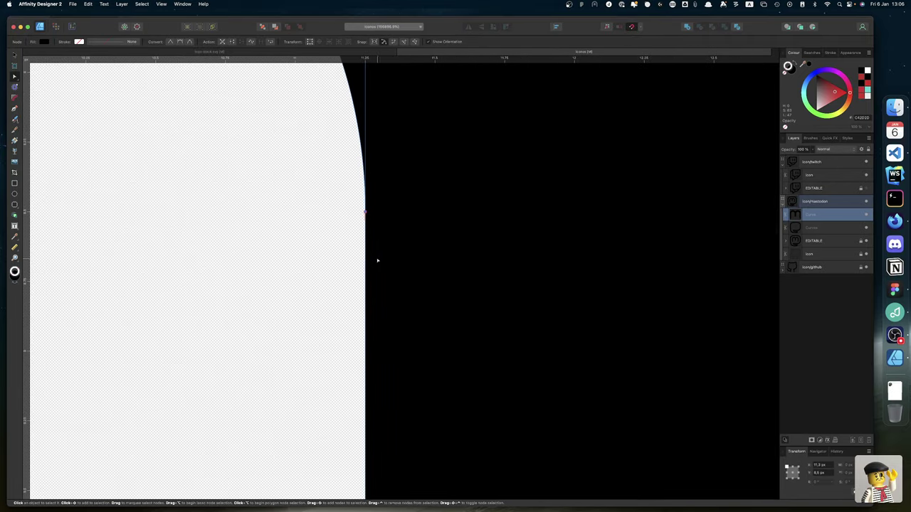
scroll(378, 262, down, 3)
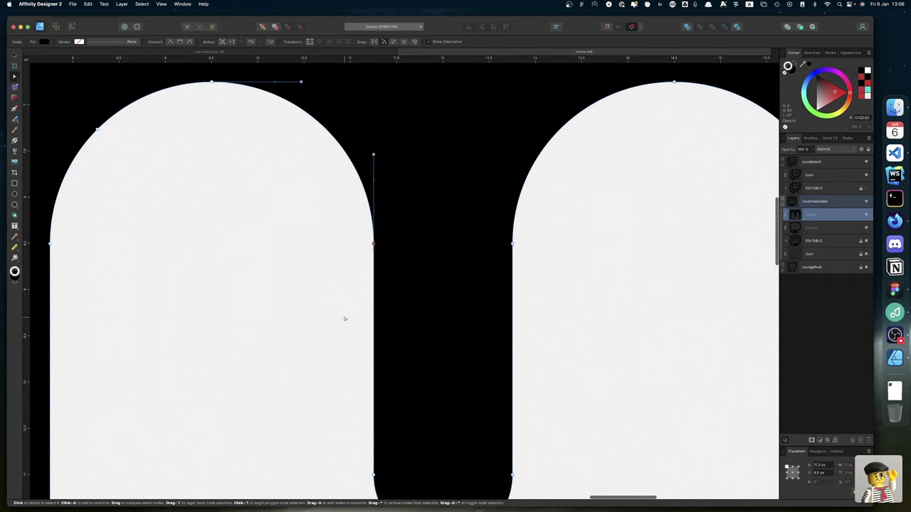
scroll(344, 319, down, 5)
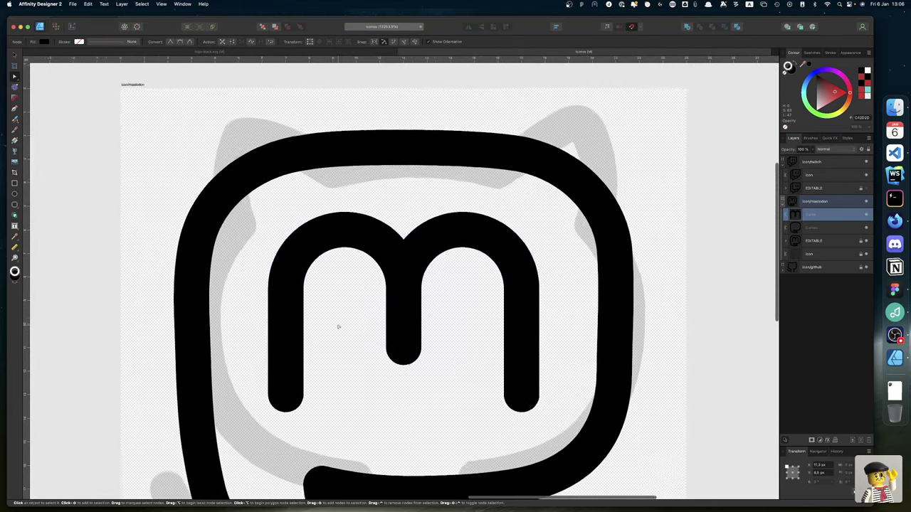
scroll(339, 327, down, 3)
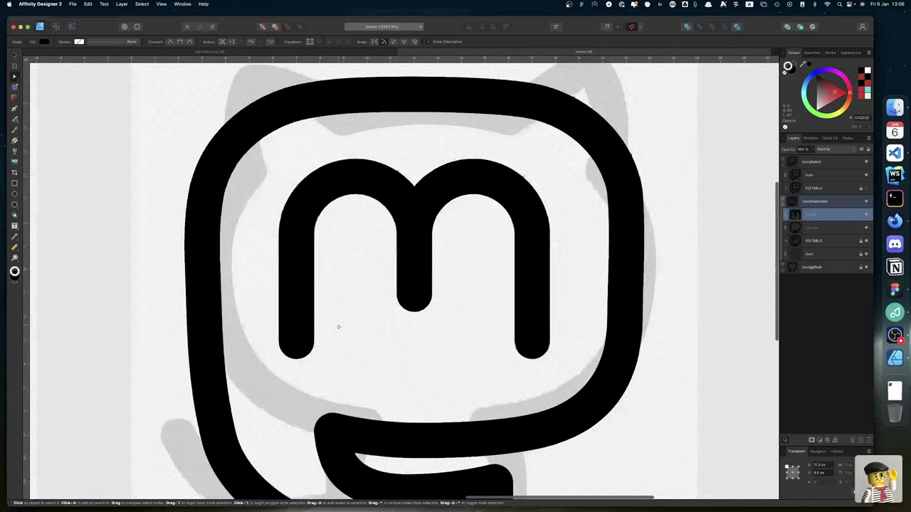
scroll(339, 327, left, 1)
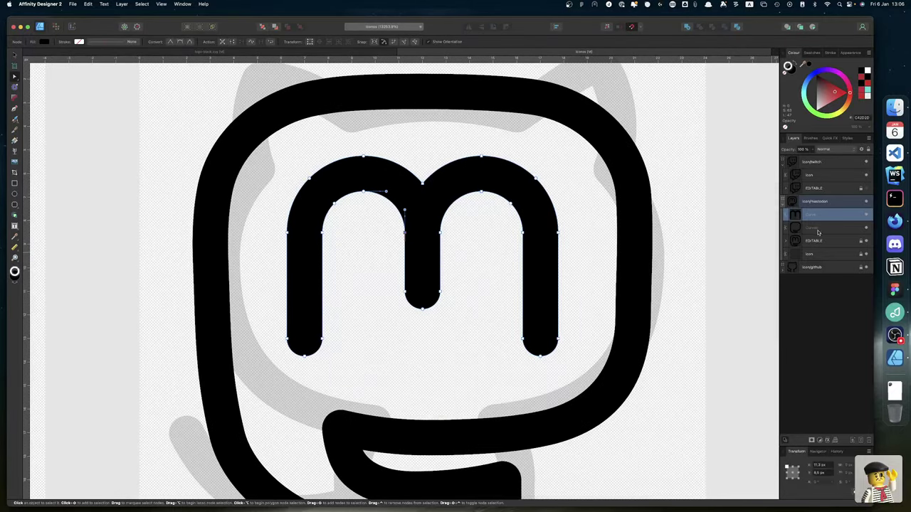
click(817, 230)
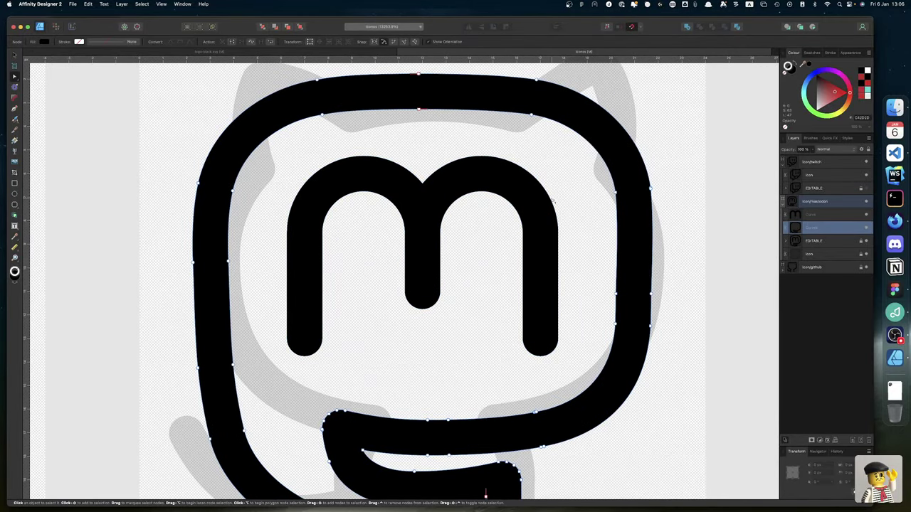
shift+click(531, 203)
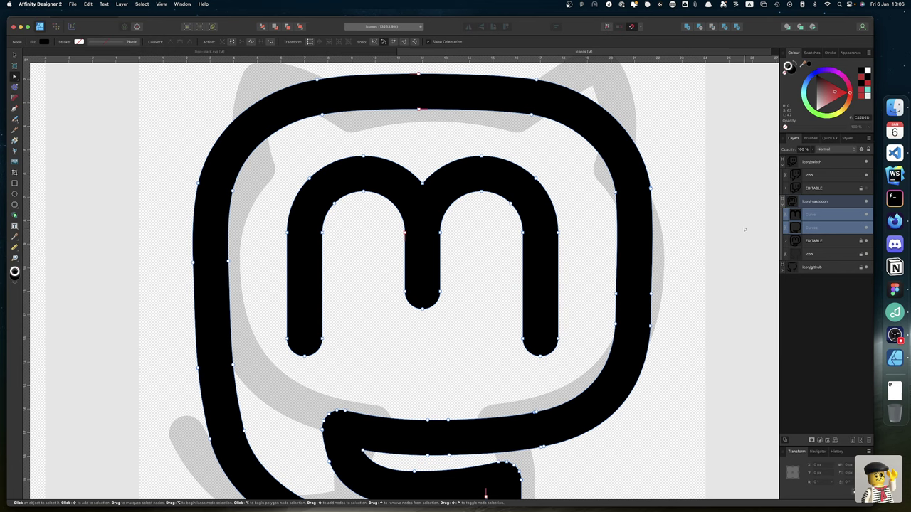
click(759, 204)
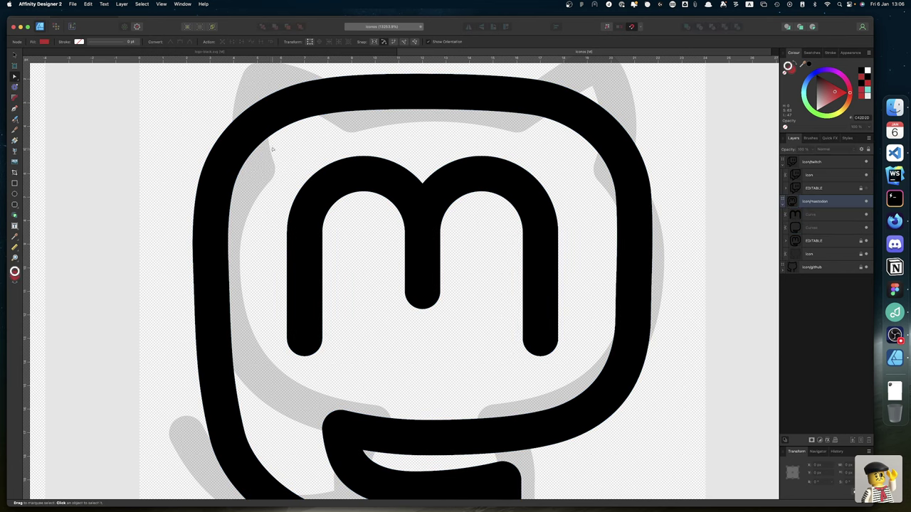
Draw a red rectangle about 13.1 by 9.3 px covering the m and place it directly beneath the m.
key(m)
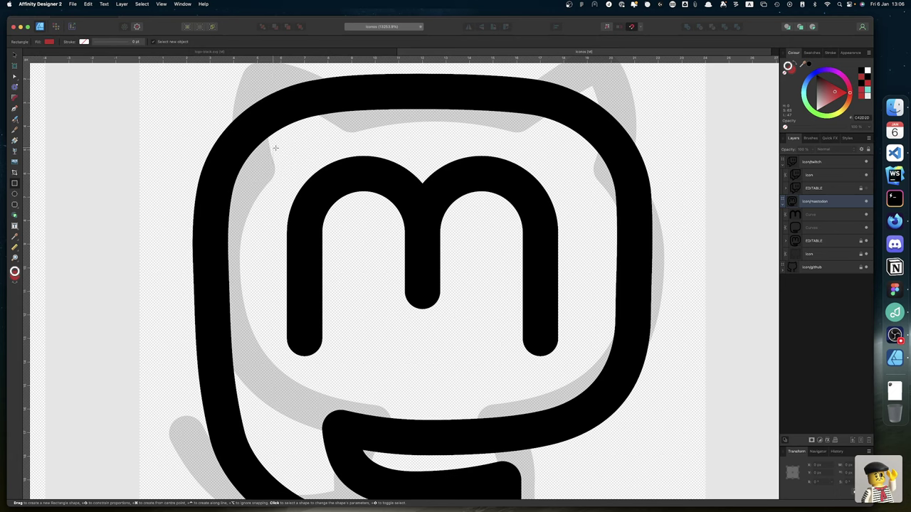
drag(275, 148, 583, 367)
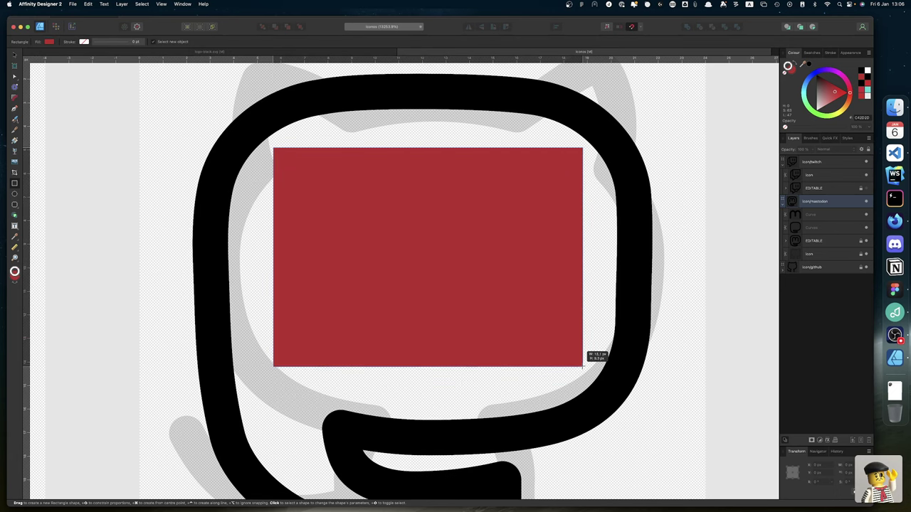
drag(817, 215, 814, 232)
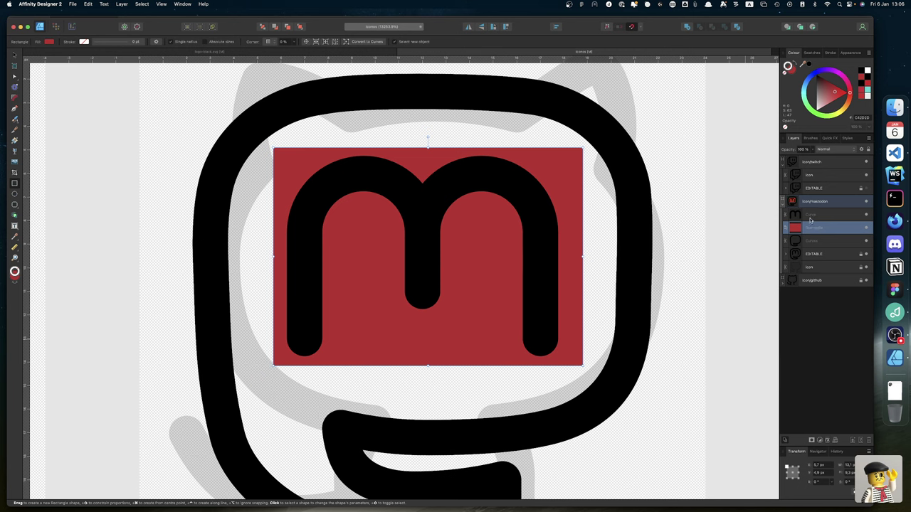
Set aside a hidden duplicate of the m and combine the visible m with the red rectangle using the Intersect boolean operation.
click(810, 216)
key(super+j)
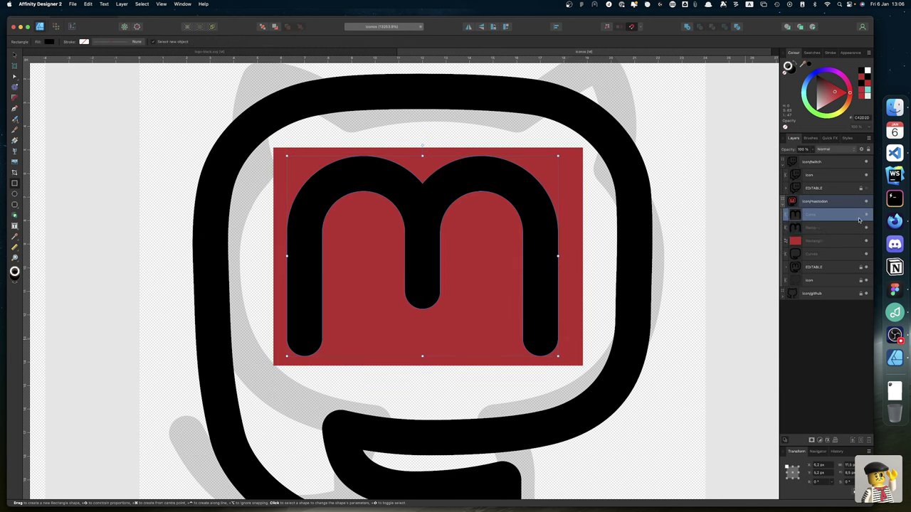
click(834, 228)
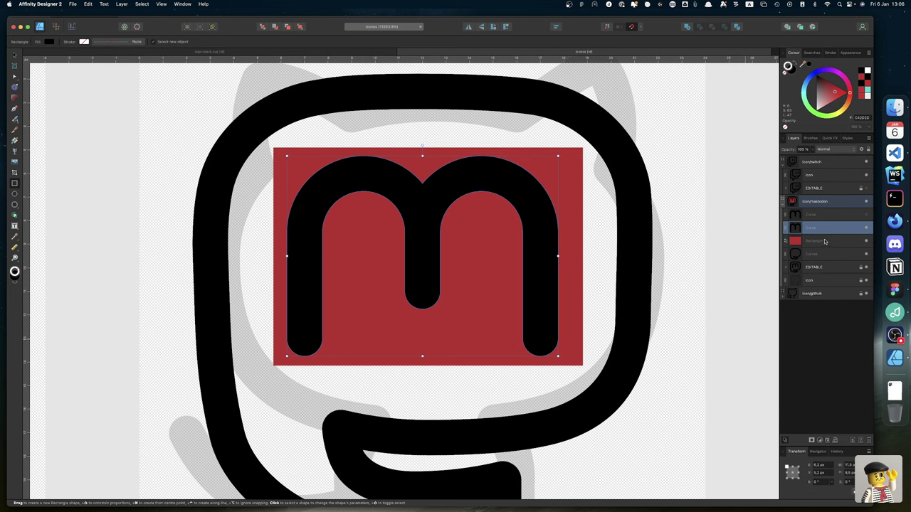
shift+click(825, 242)
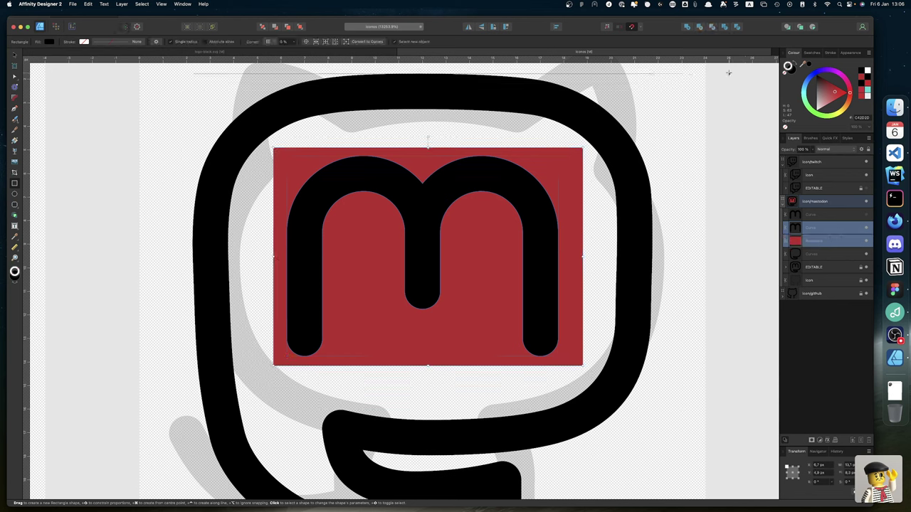
click(712, 28)
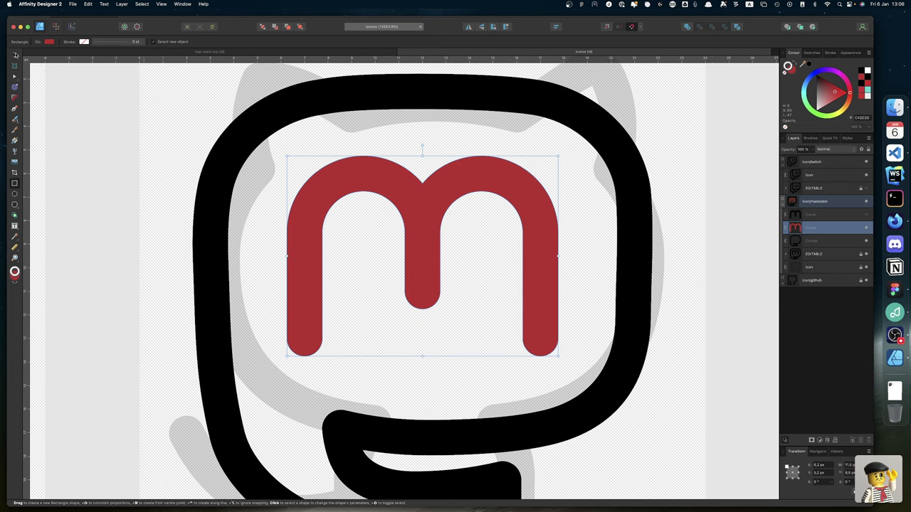
Check the red m's nodes at the peak of its right arch and delete the hidden black m duplicate.
click(15, 65)
click(489, 171)
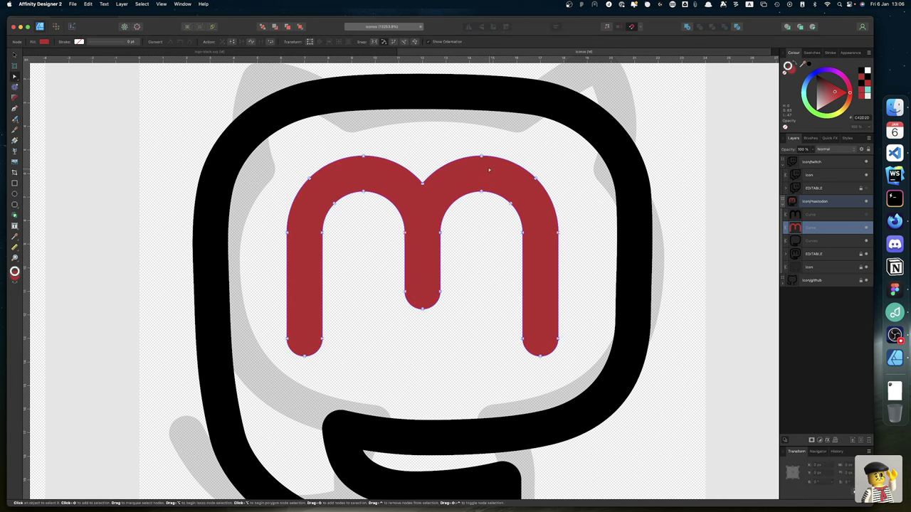
mouse_move(482, 156)
mouse_down()
mouse_move(482, 132)
mouse_move(482, 156)
mouse_up()
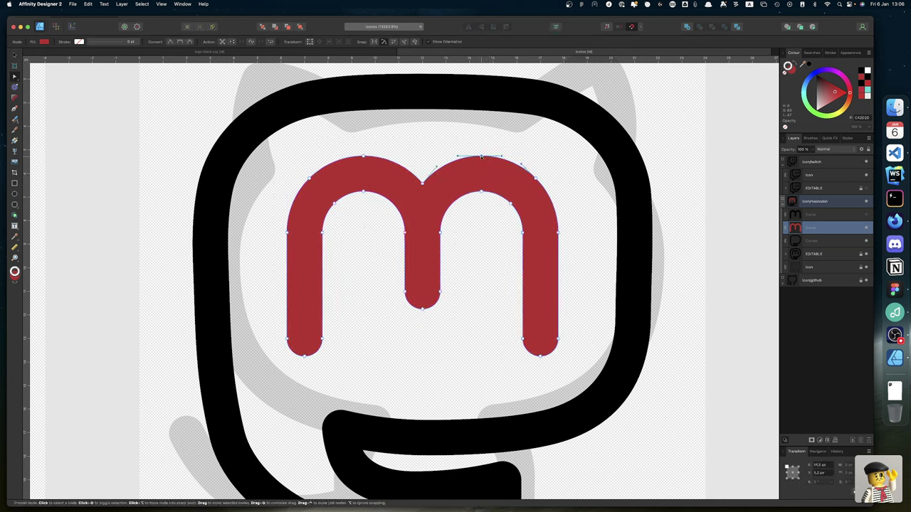
click(812, 215)
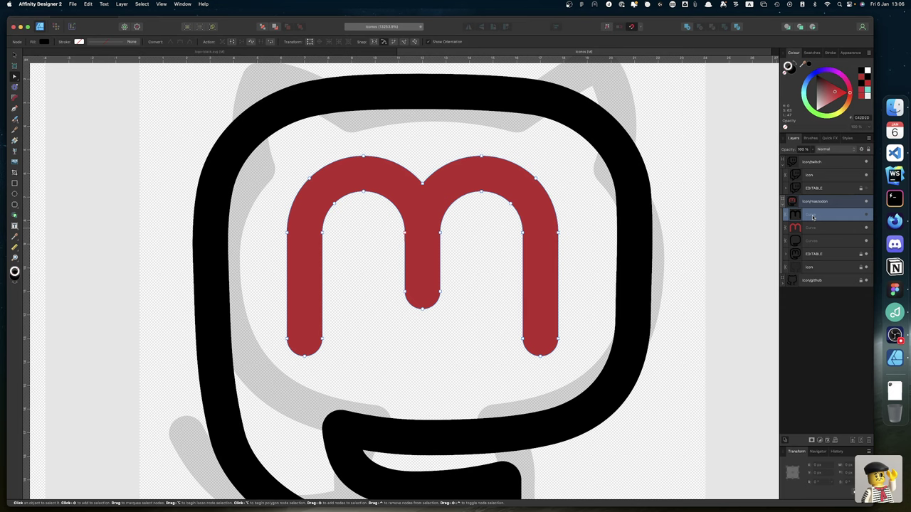
key(Delete)
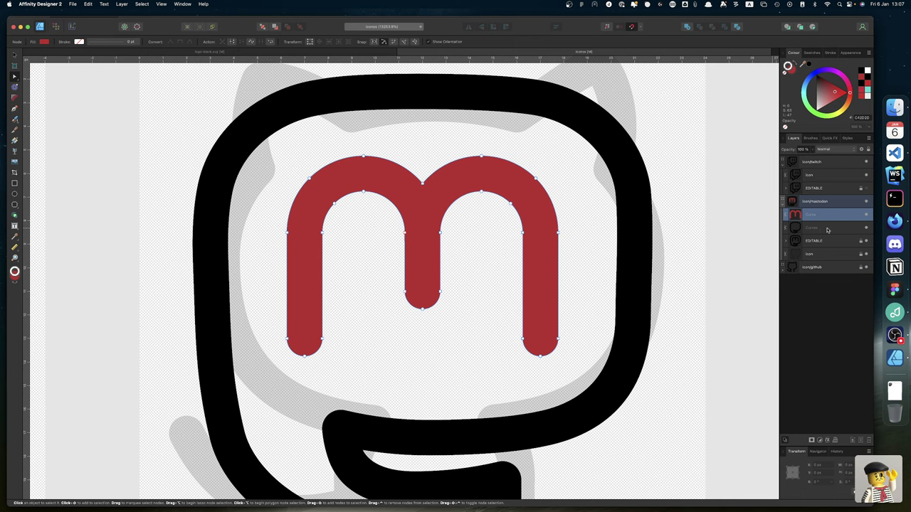
Combine the red m and the black Mastodon outline into a single shape using the Add boolean operation.
shift+click(815, 229)
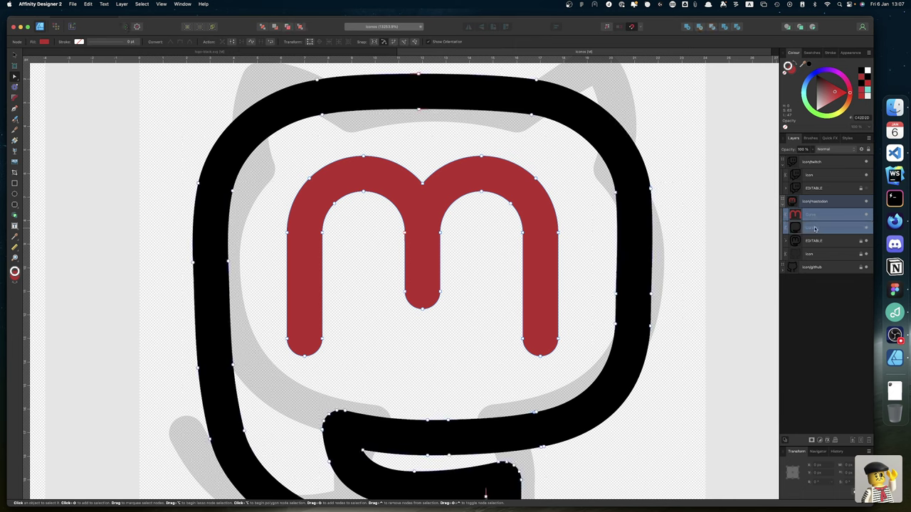
click(686, 26)
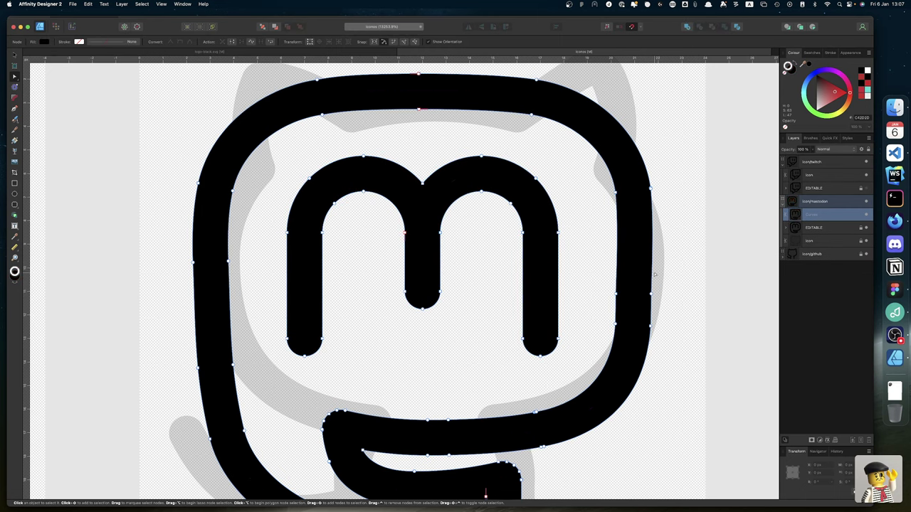
scroll(648, 272, down, 5)
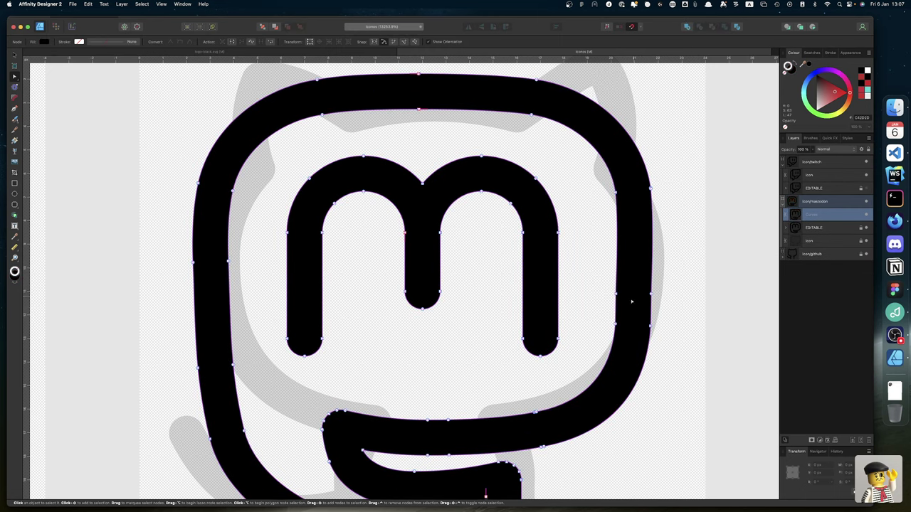
scroll(629, 309, right, 3)
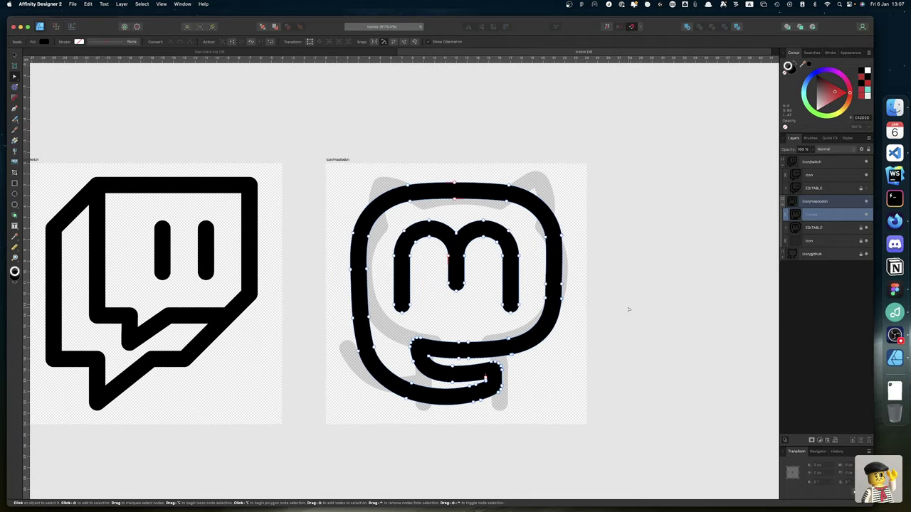
Measure the combined Mastodon icon's distances to its artboard edges and compare it with the GitHub and Twitch icons.
click(523, 211)
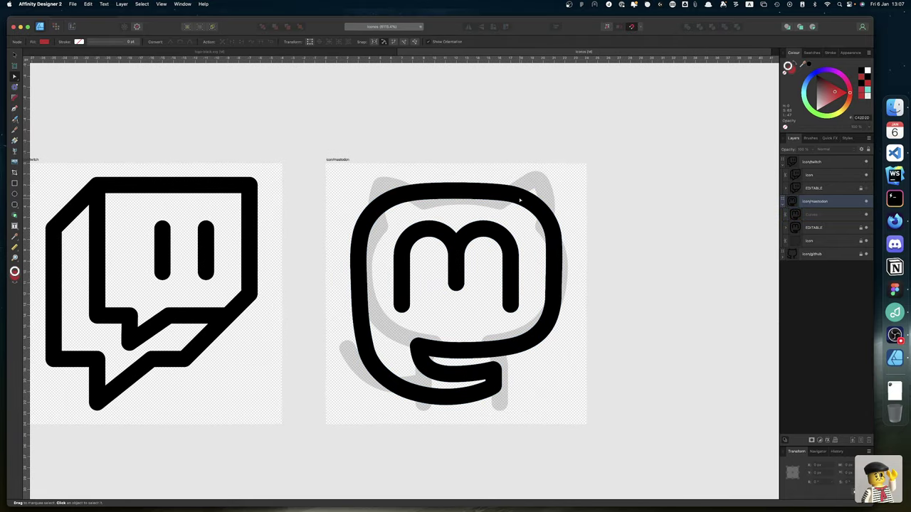
click(520, 200)
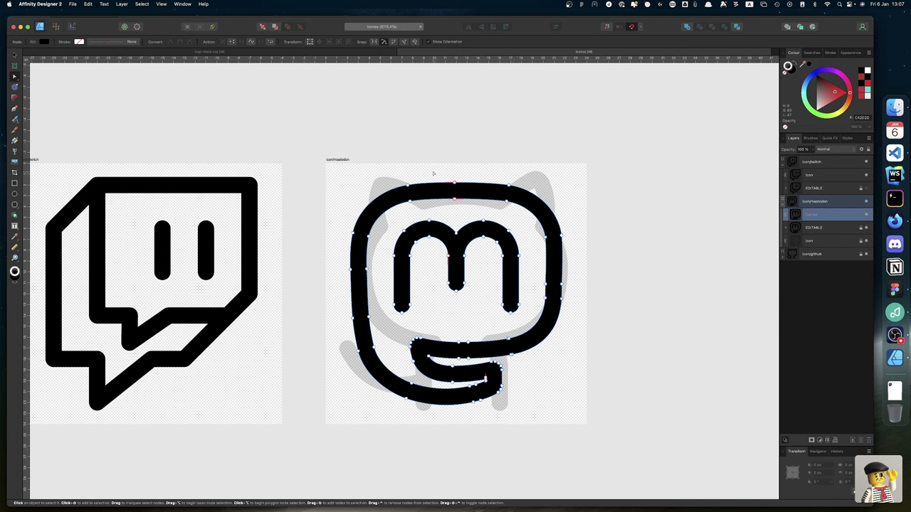
key(v)
key(alt)
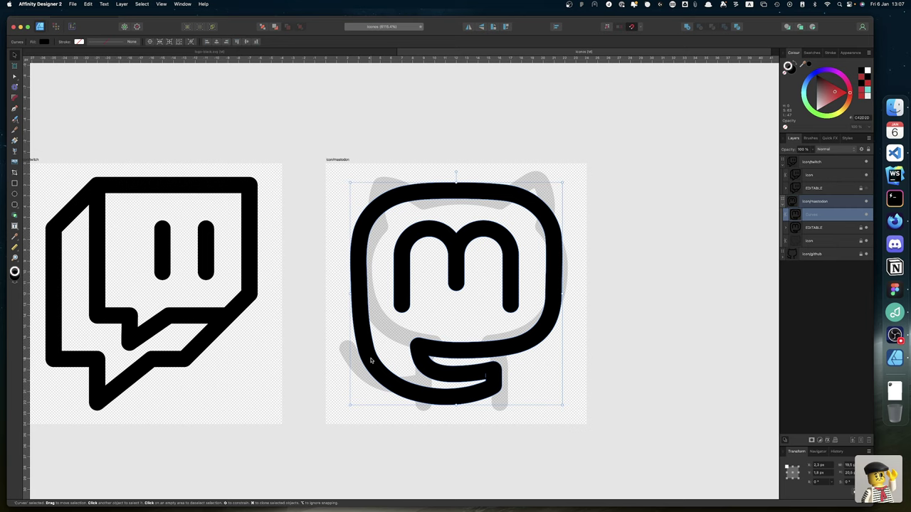
scroll(371, 361, left, 10)
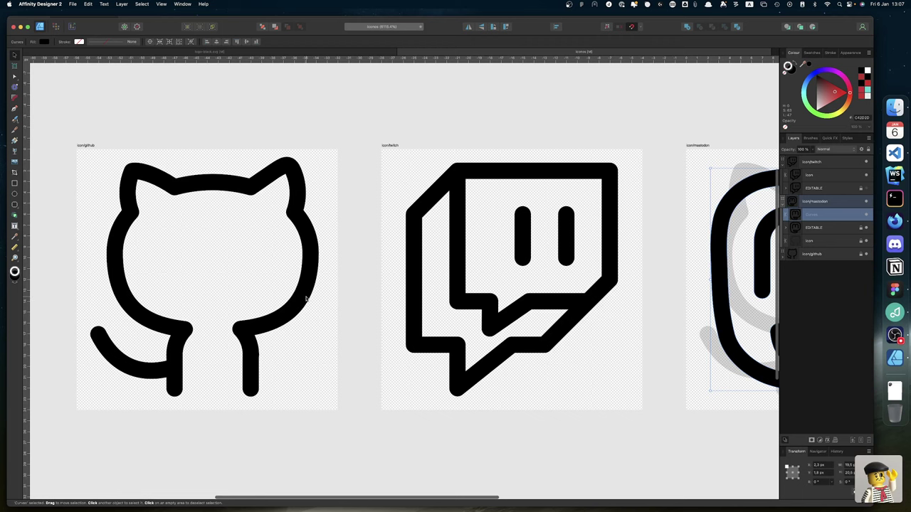
key(Escape)
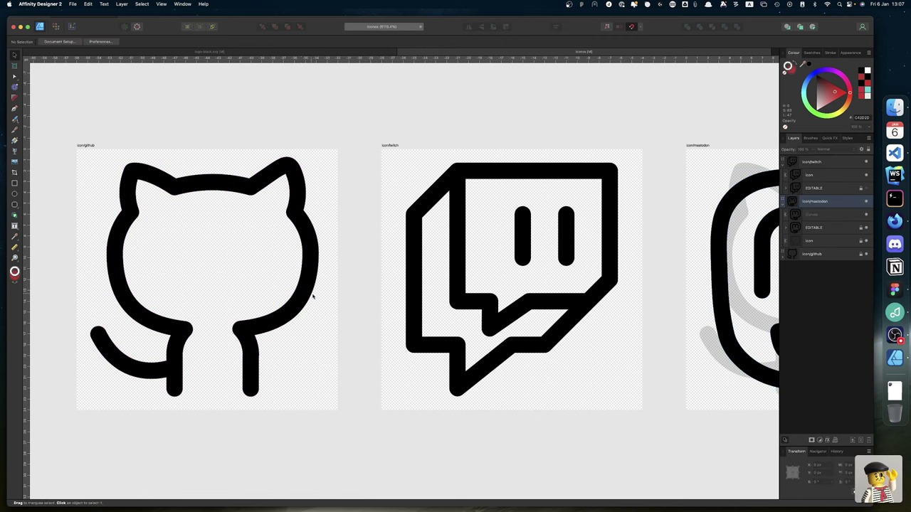
click(414, 249)
key(Escape)
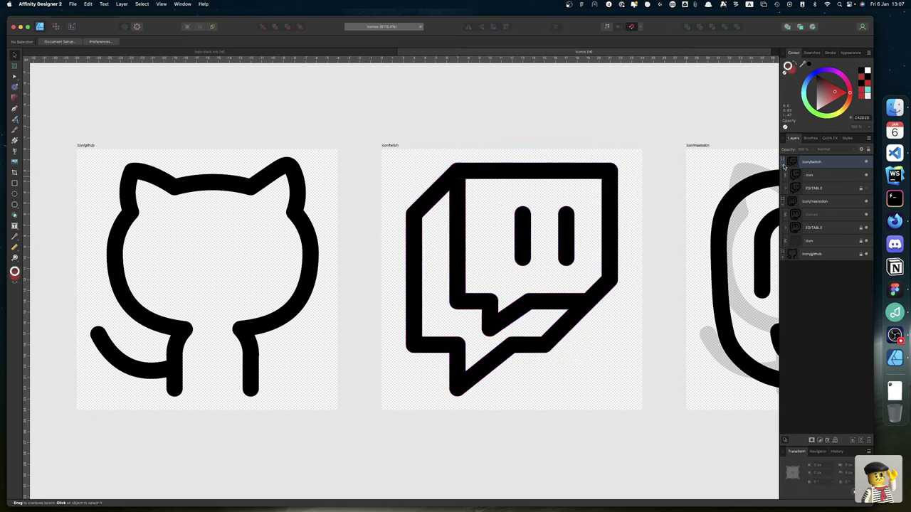
Unlock the icon/github artboard and measure the cat icon's distances to the artboard edges.
click(839, 176)
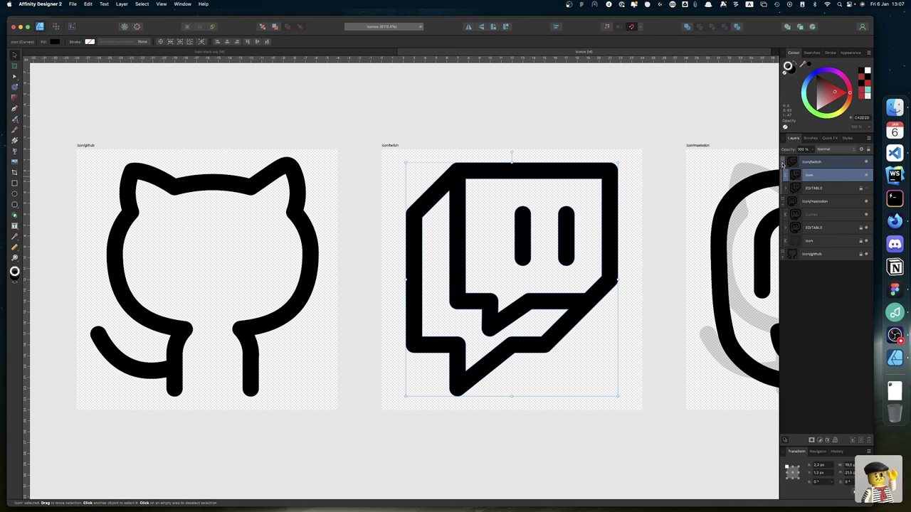
click(785, 163)
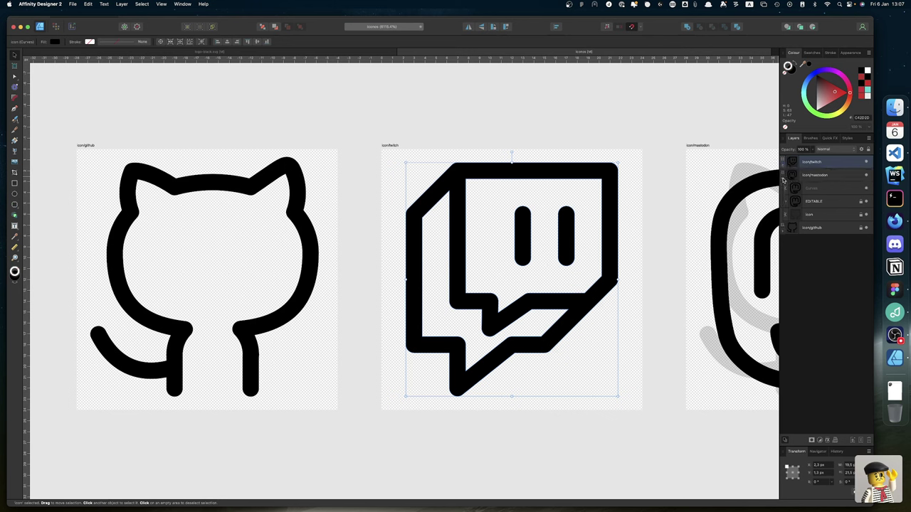
click(785, 176)
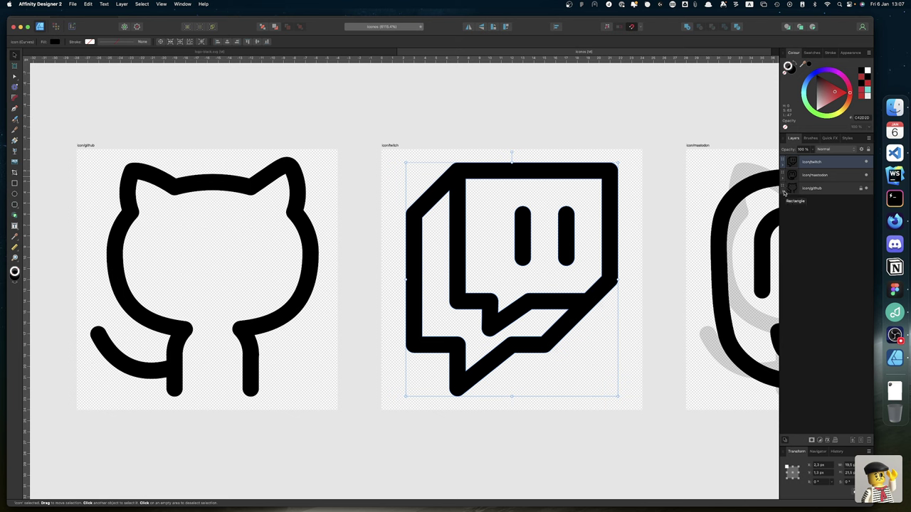
click(785, 188)
click(820, 205)
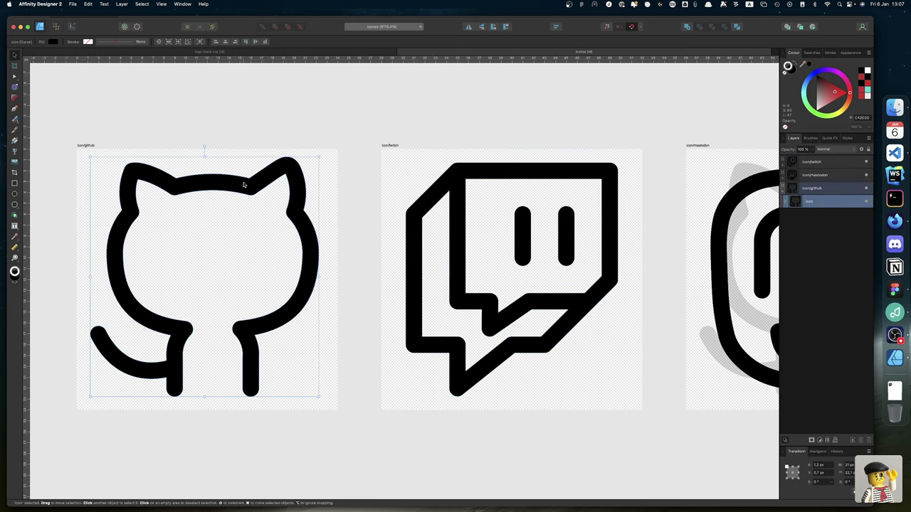
key(alt)
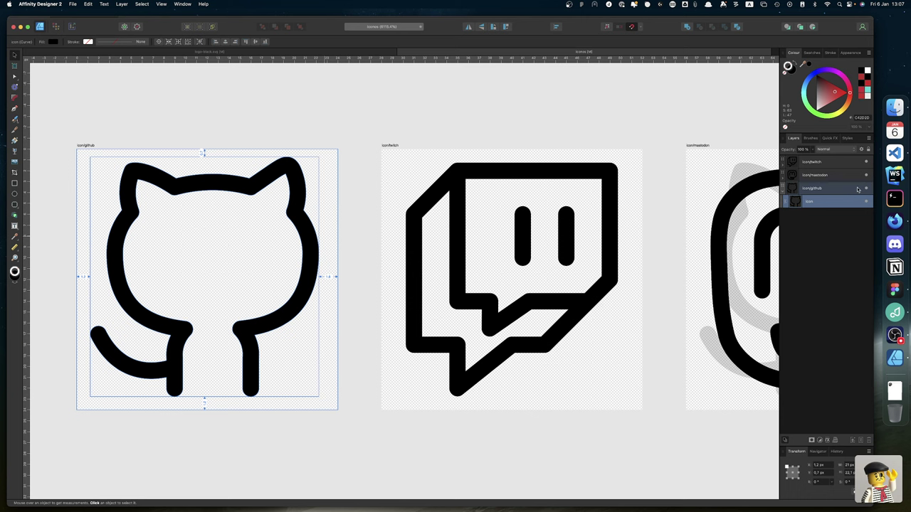
Check the layer structure inside the icon/twitch and icon/github artboards and collapse both again.
click(783, 188)
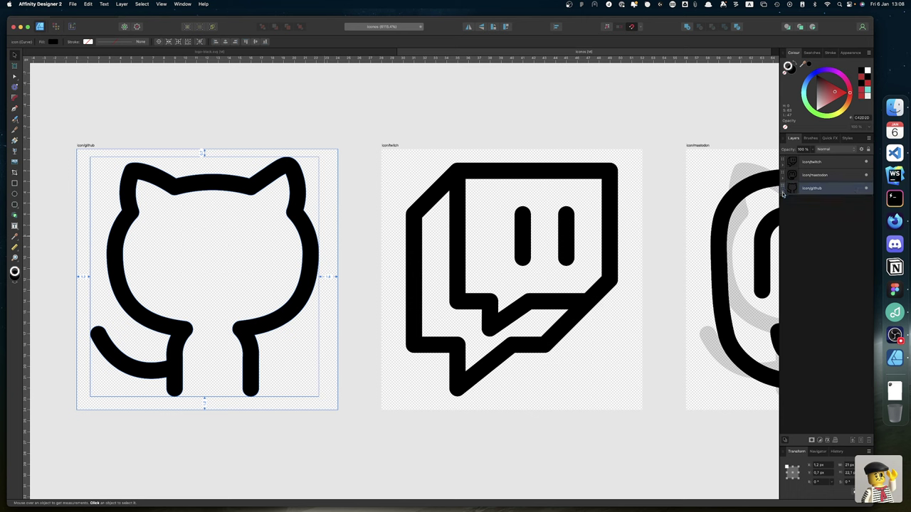
click(782, 163)
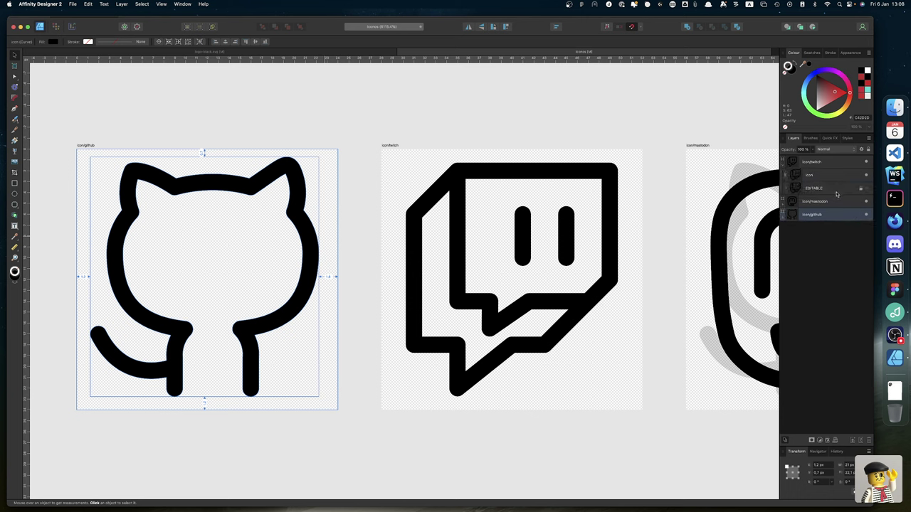
click(783, 163)
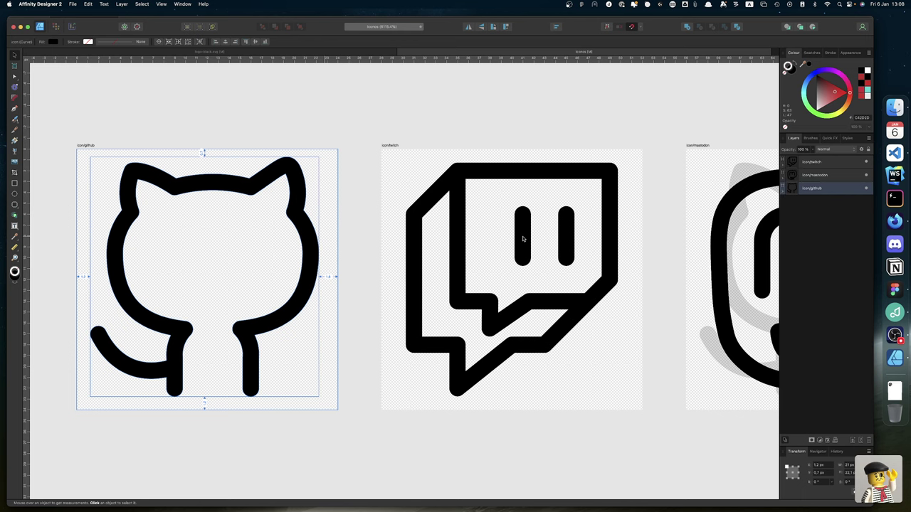
scroll(523, 239, right, 10)
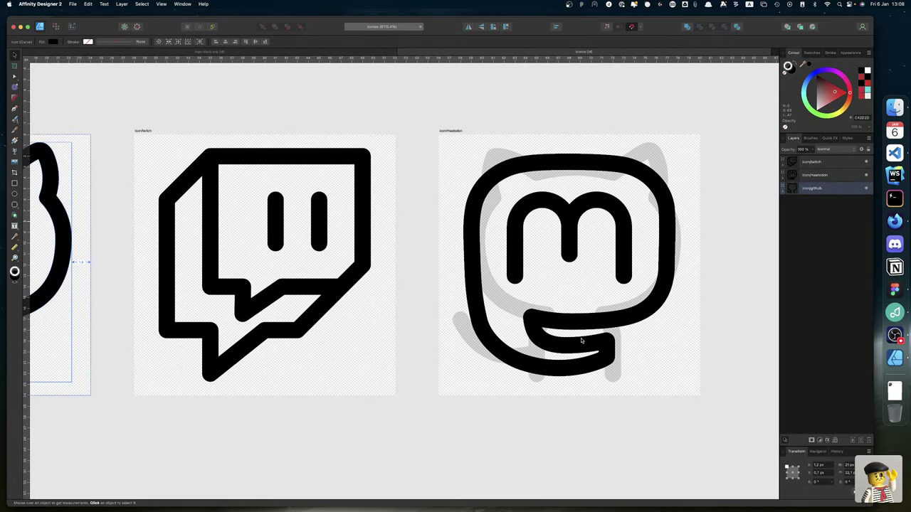
click(783, 189)
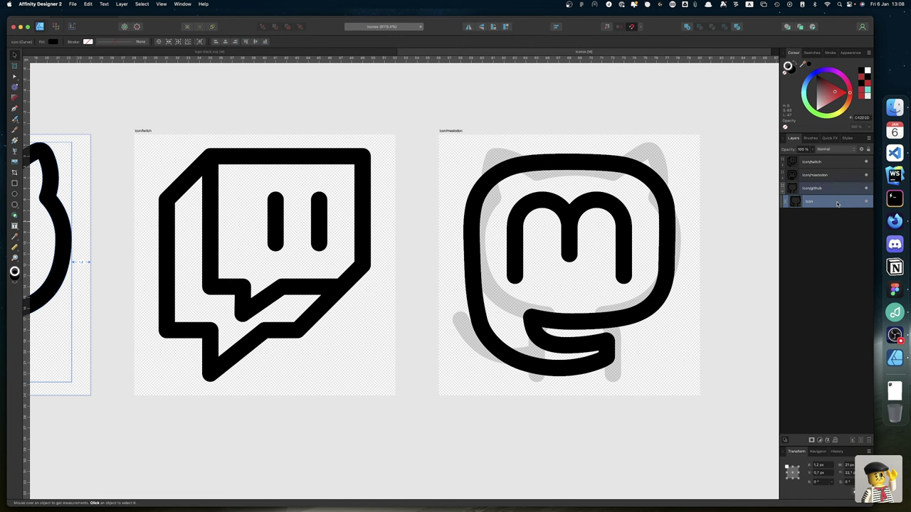
click(825, 188)
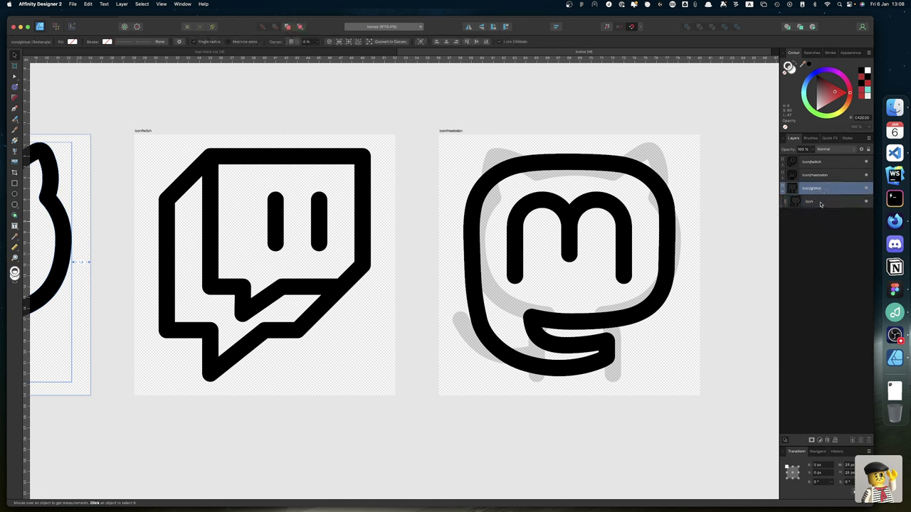
click(783, 190)
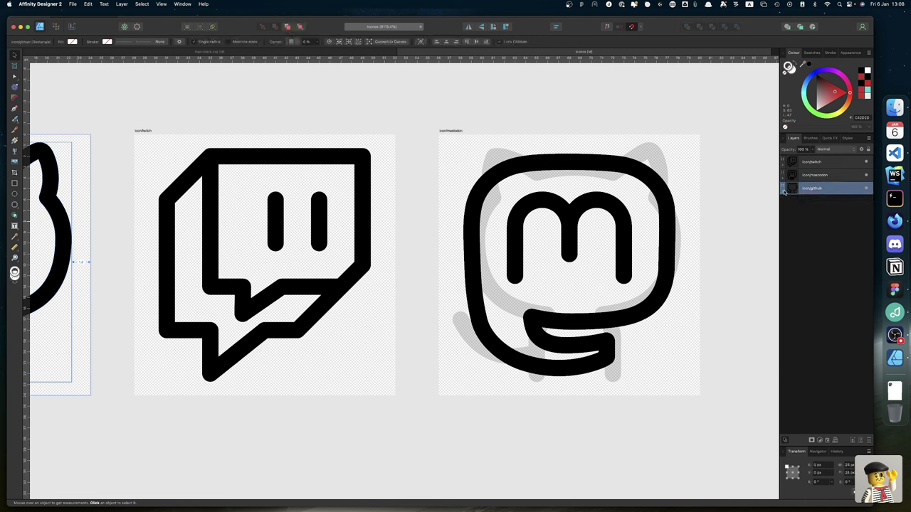
Delete the grey GitHub reference curve named icon from the icon/mastodon artboard.
click(784, 176)
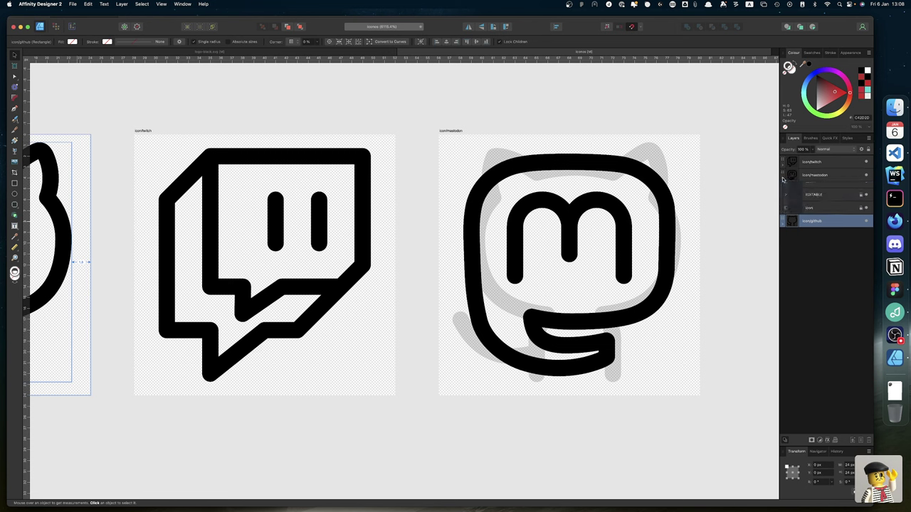
click(816, 215)
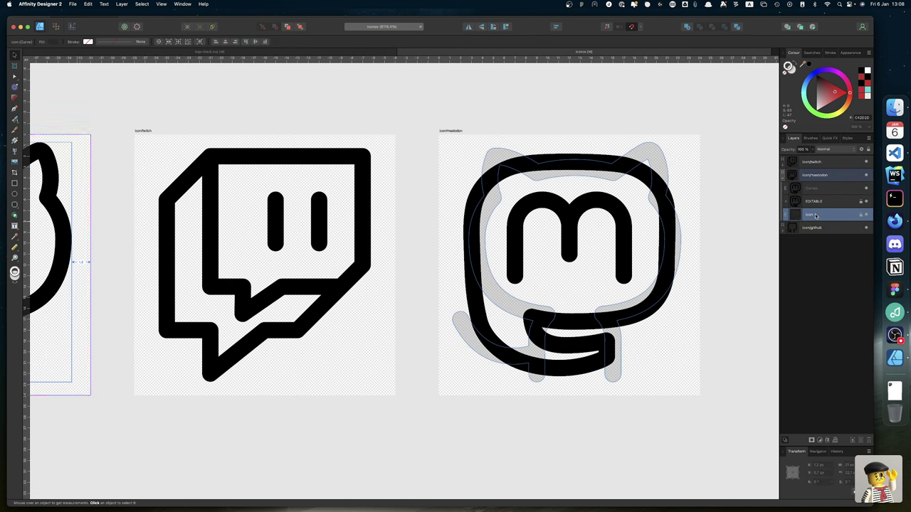
key(Delete)
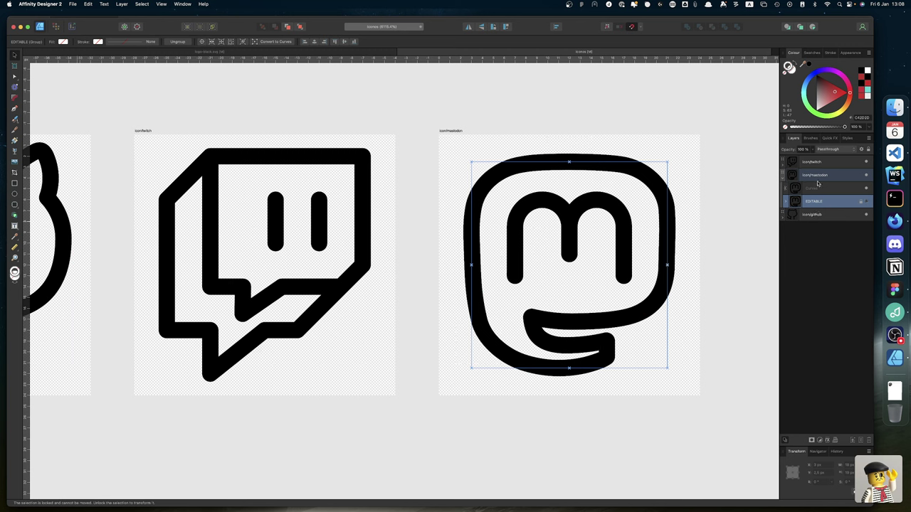
Rename the merged Mastodon curves layer above the EDITABLE group as icon.
double_click(818, 188)
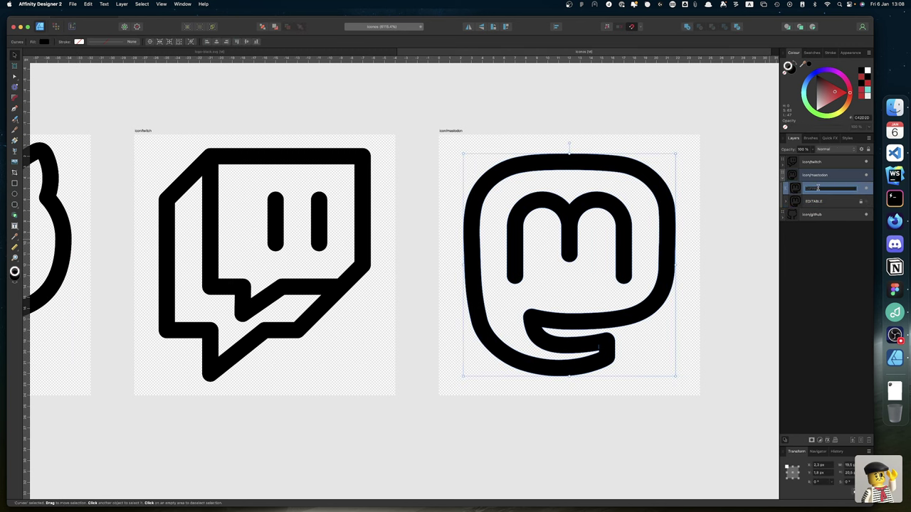
text(icon)
key(Return)
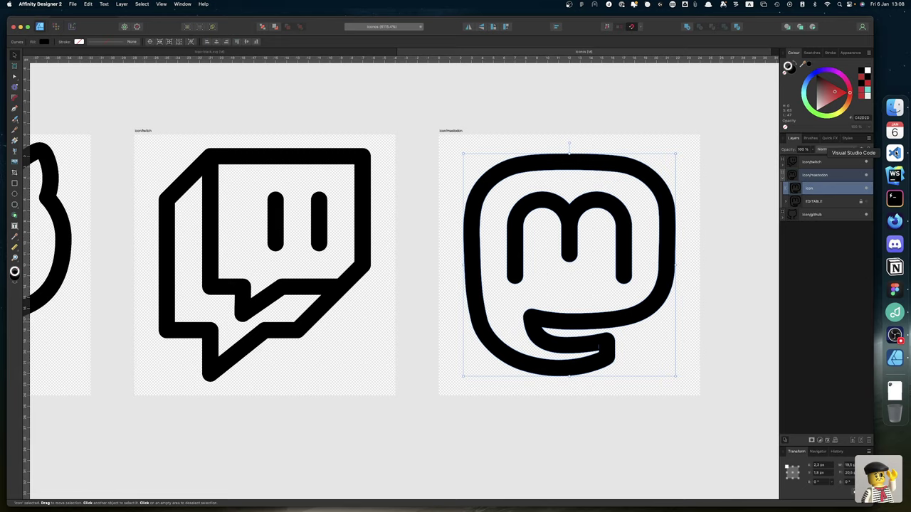
Switch to Visual Studio Code and mark Mastodon as done with an x in the iconos.md checklist.
click(895, 152)
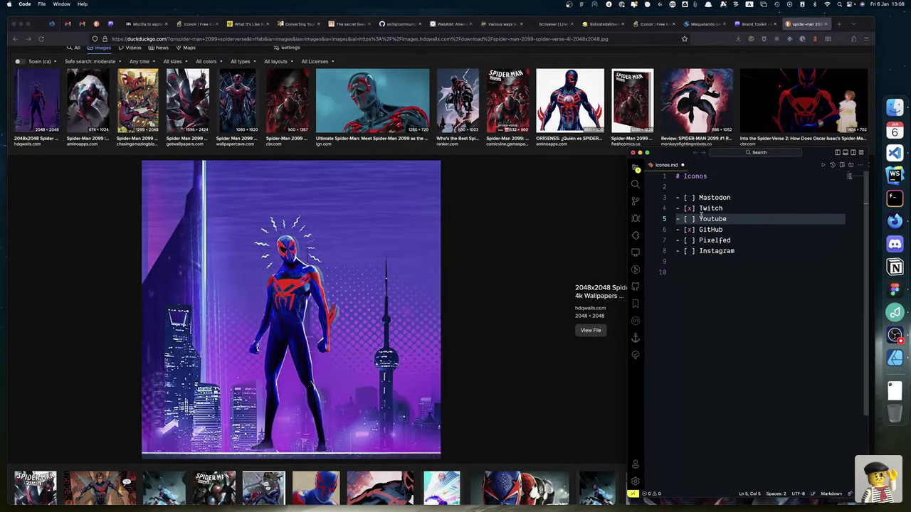
click(691, 198)
double_click(690, 198)
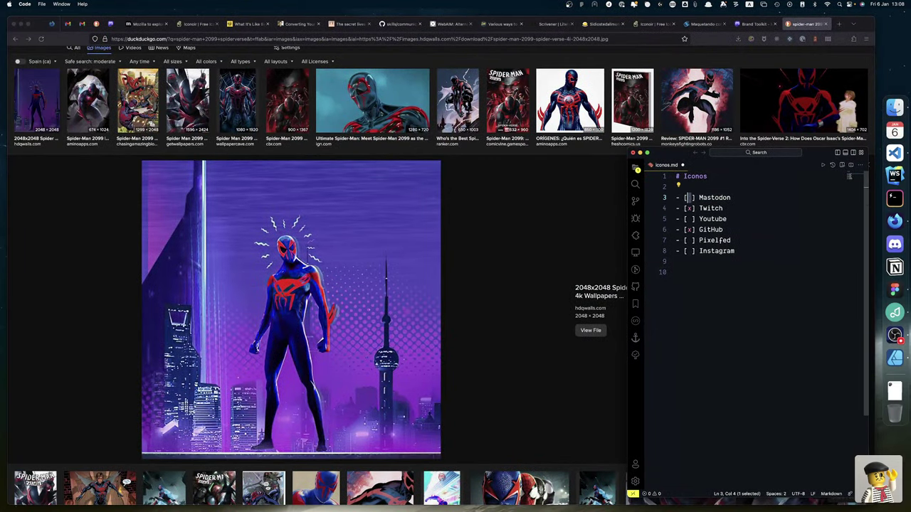
text(x)
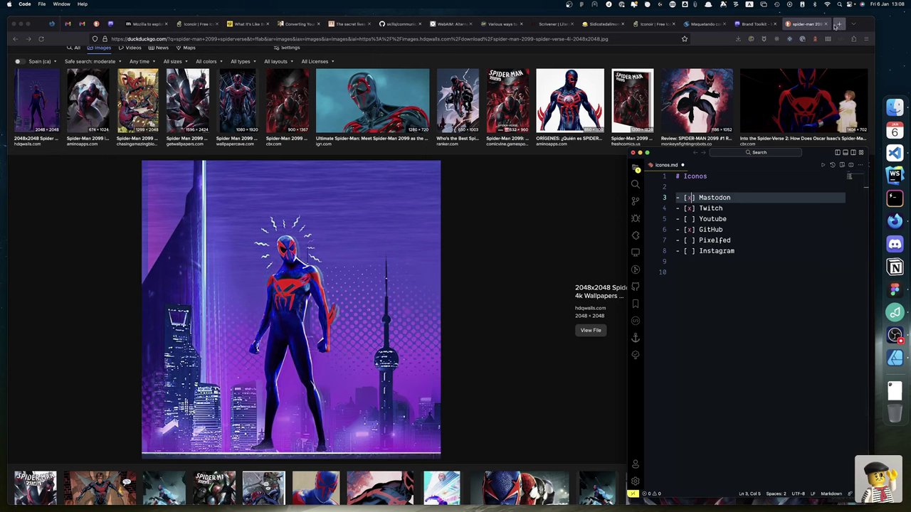
Switch to Firefox and load pixelfed.social.
click(569, 38)
text(pi)
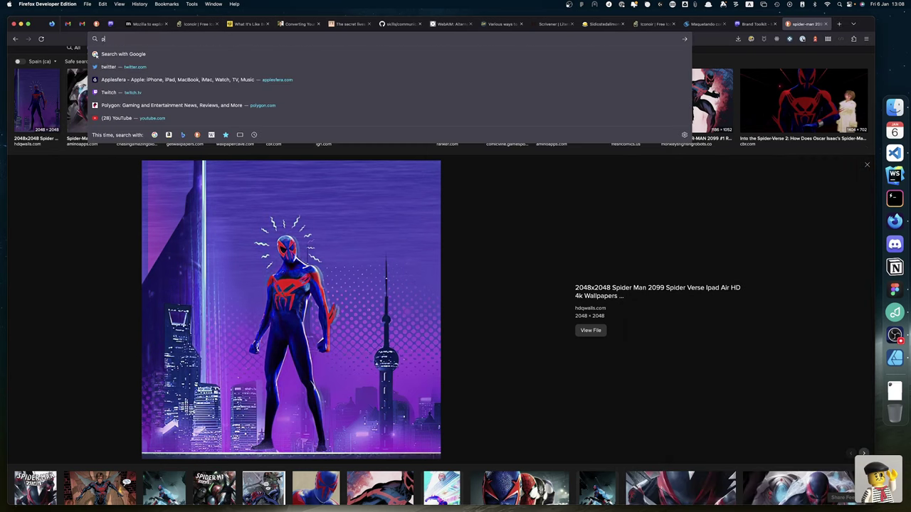
text(xelfed.social/)
key(Return)
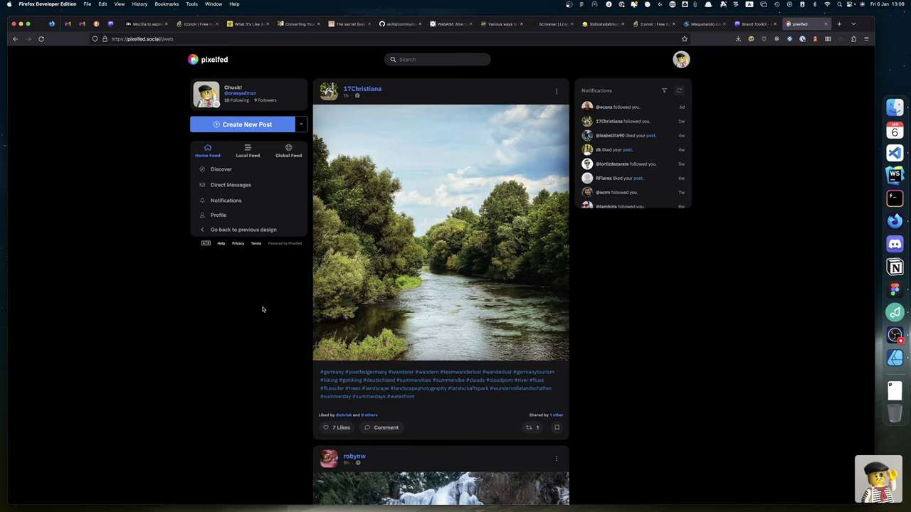
Go through Pixelfed's help and open source pages to its GitHub organisation and open the brand-assets repository.
click(220, 244)
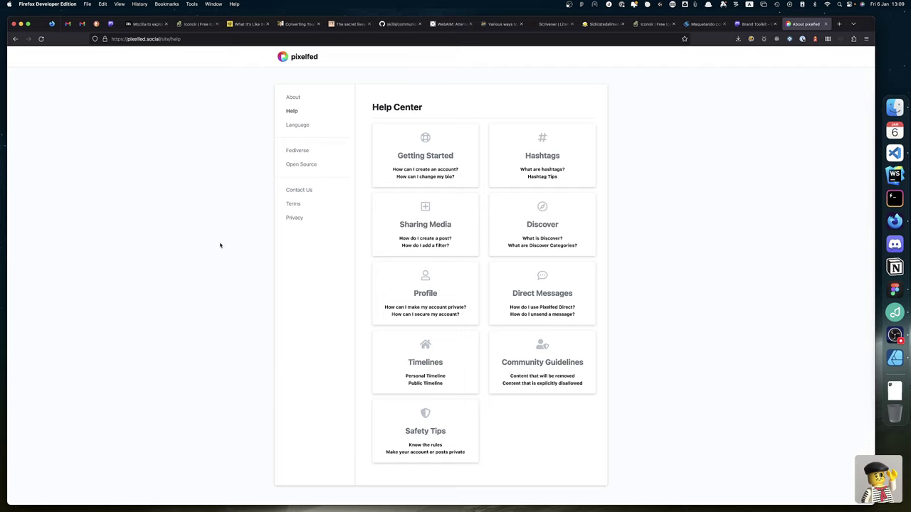
click(304, 165)
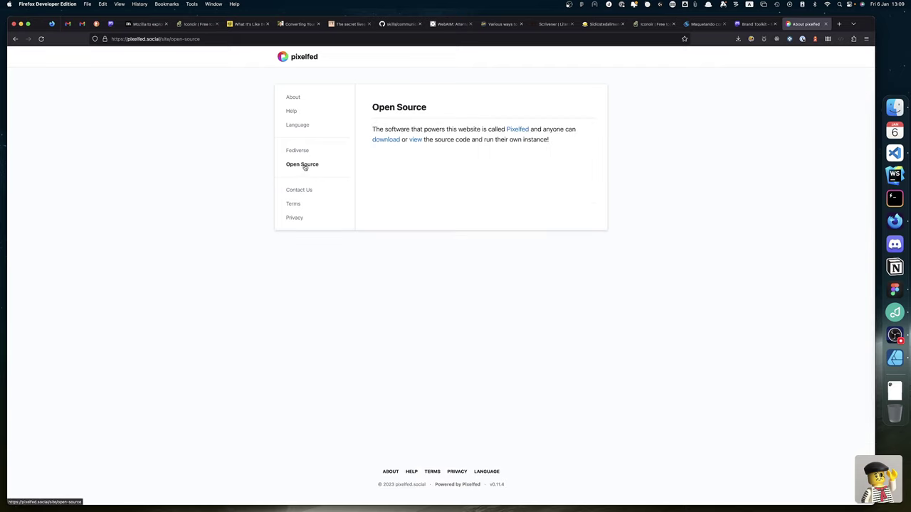
click(386, 140)
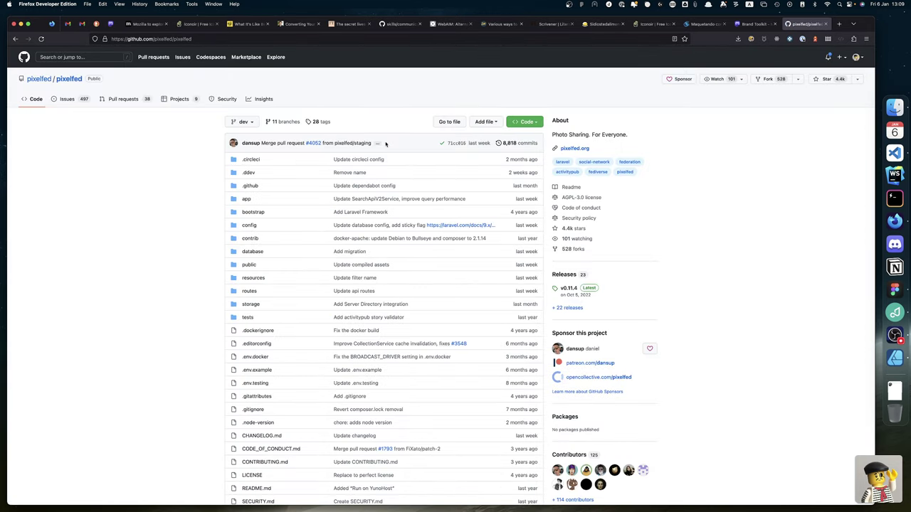
click(39, 79)
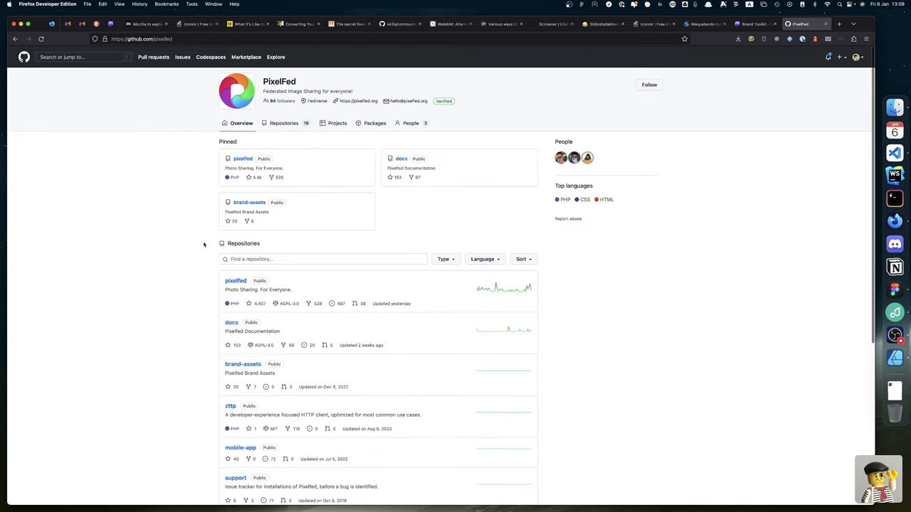
click(249, 203)
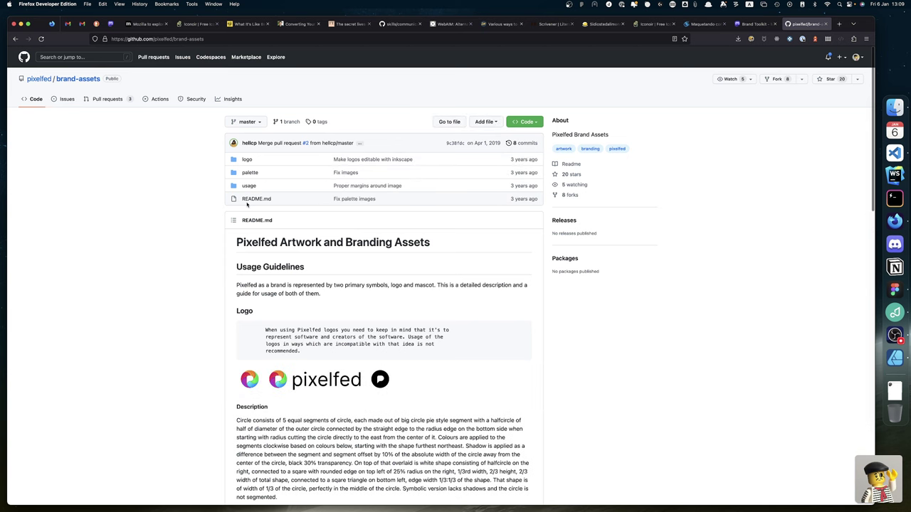
Look through the brand-assets README for the logo usage, colour, font and mascot guidelines.
scroll(321, 285, down, 3)
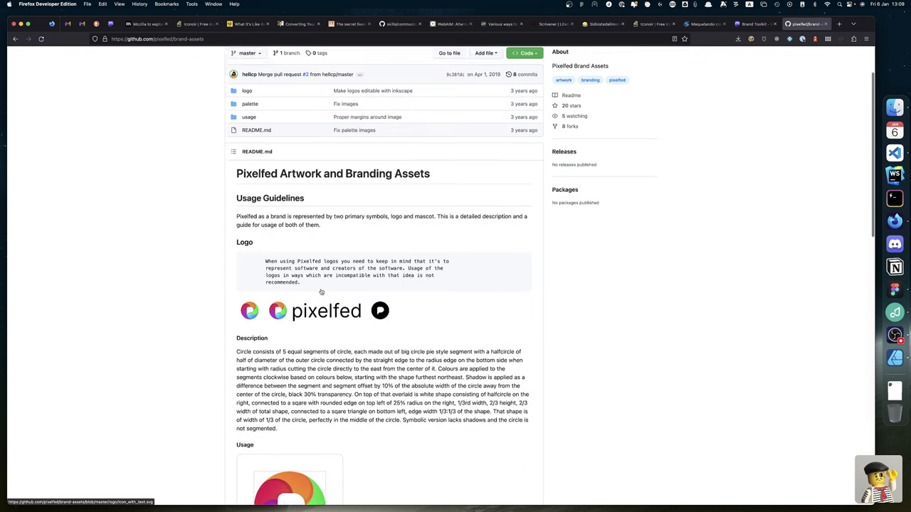
scroll(321, 292, up, 1)
scroll(321, 292, down, 7)
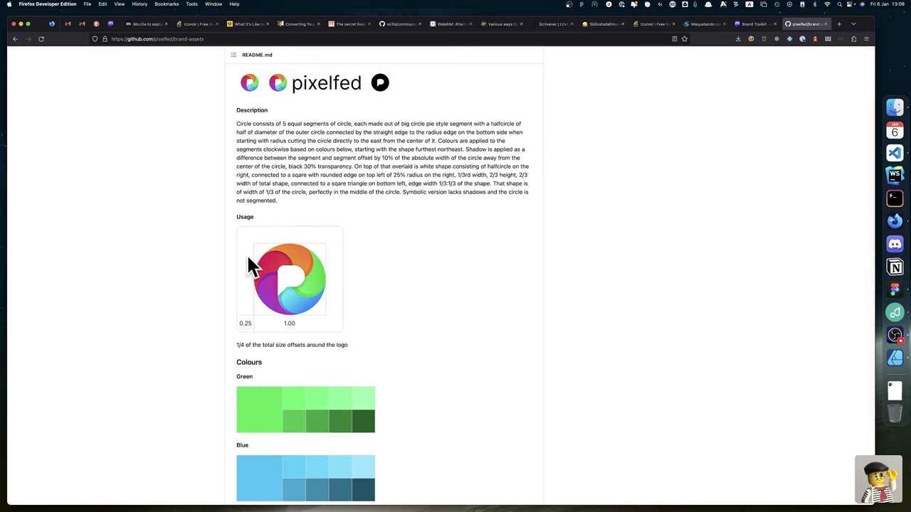
scroll(284, 365, down, 8)
scroll(312, 366, down, 6)
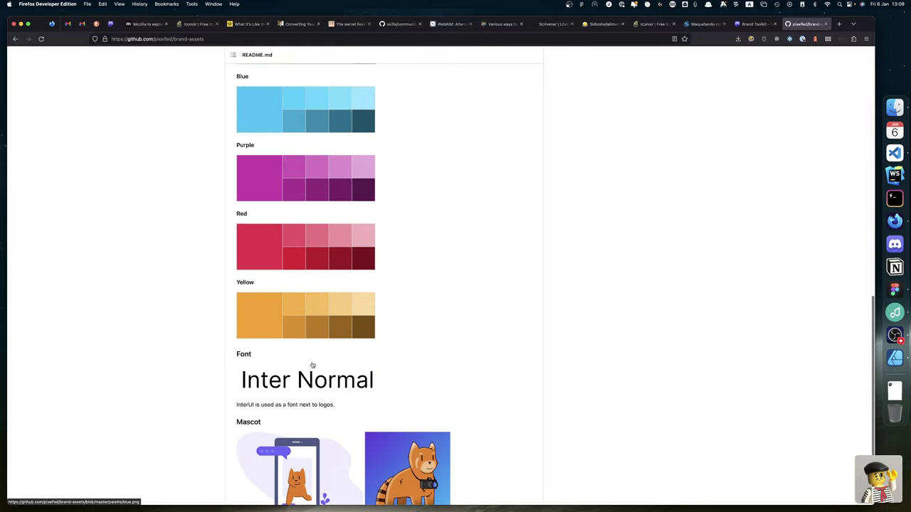
scroll(311, 365, up, 20)
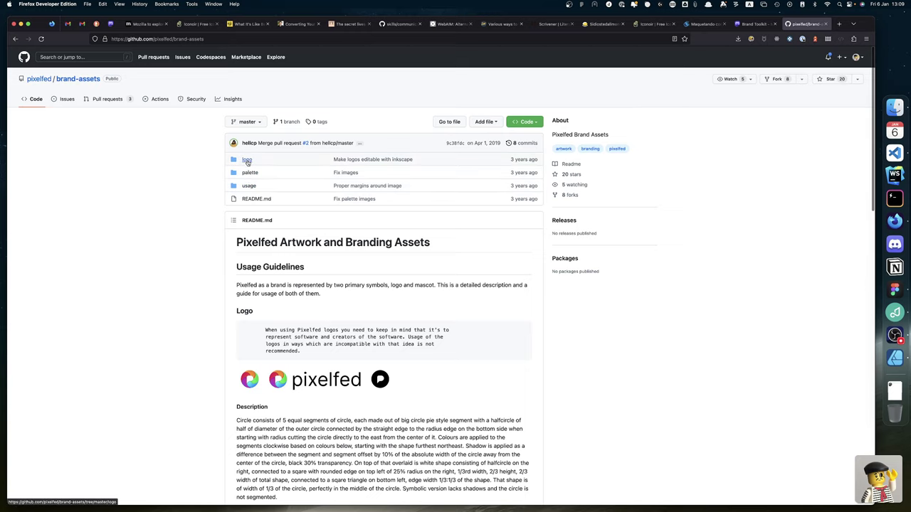
Preview icon.svg and logo.svg in the repository's logo folder.
click(247, 159)
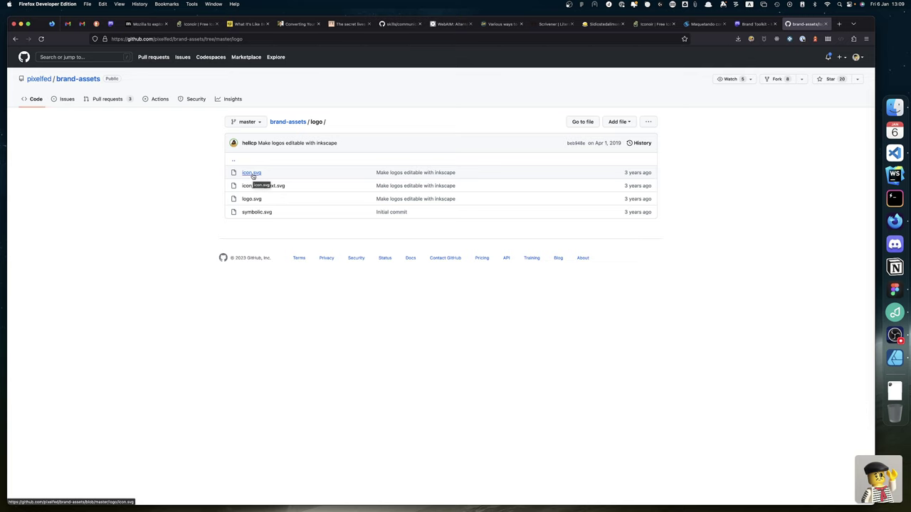
click(252, 175)
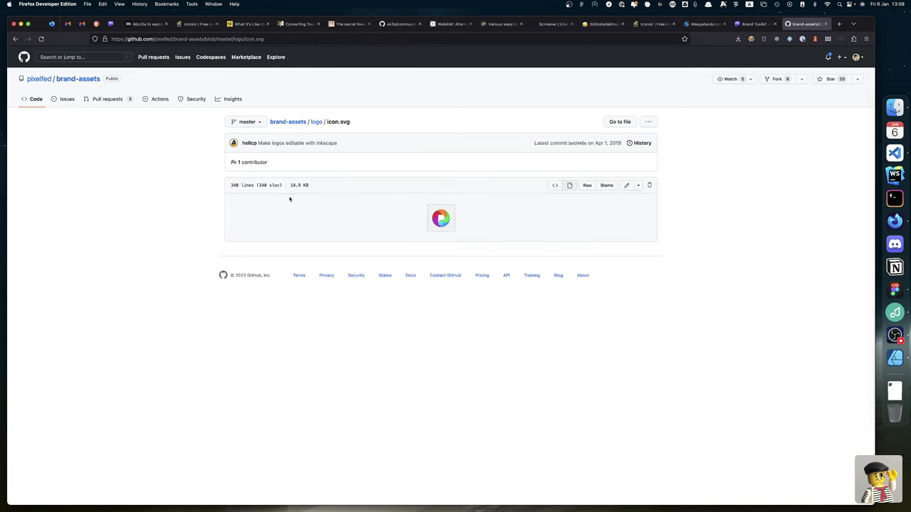
click(317, 122)
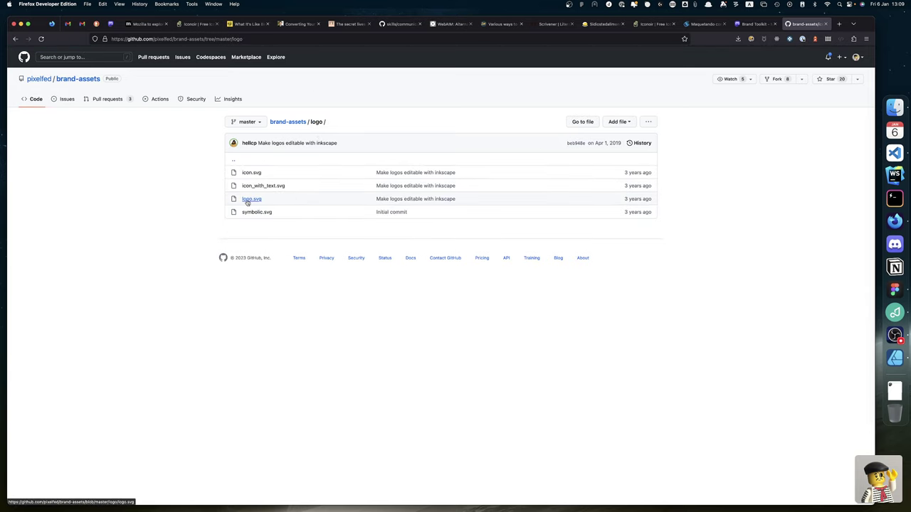
click(251, 200)
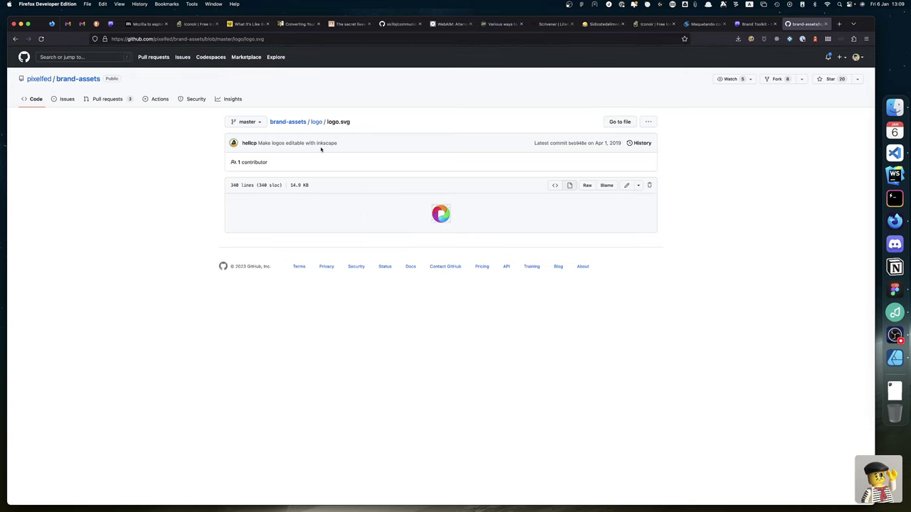
click(317, 123)
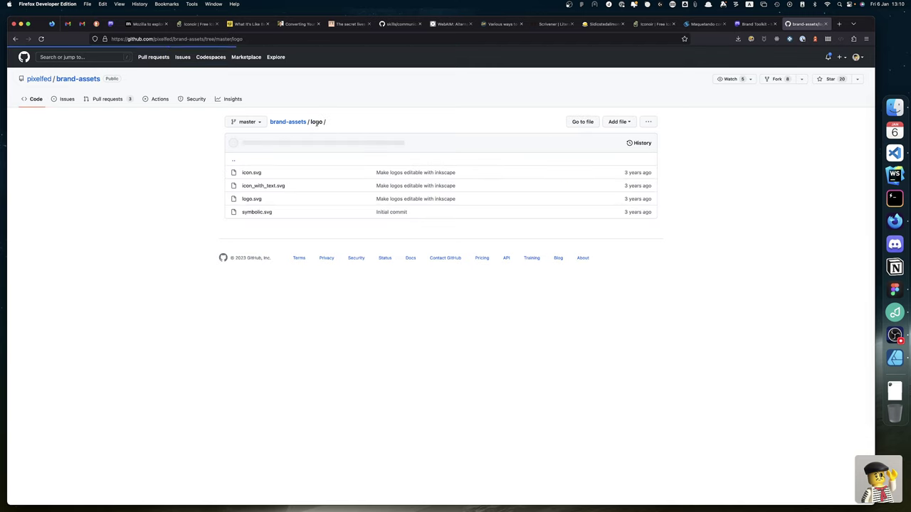
Open the raw version of symbolic.svg from the logo folder and save it to Downloads.
click(257, 213)
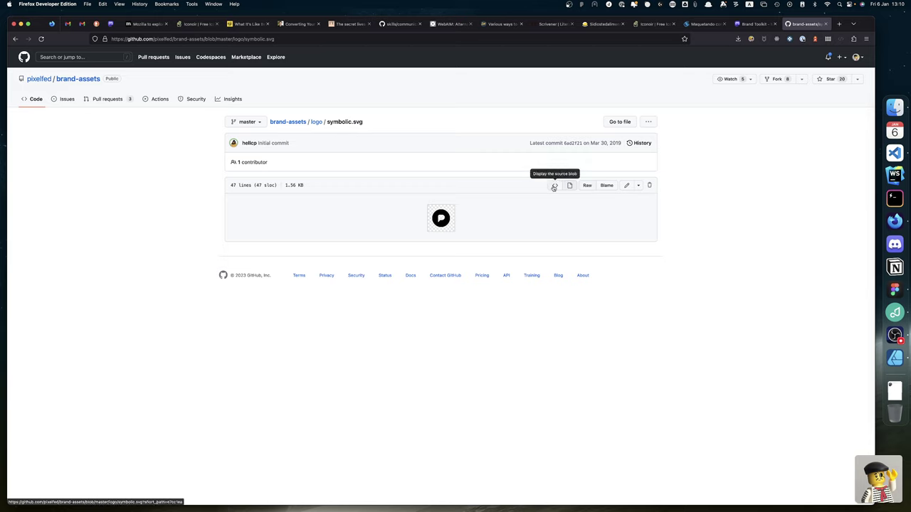
click(587, 185)
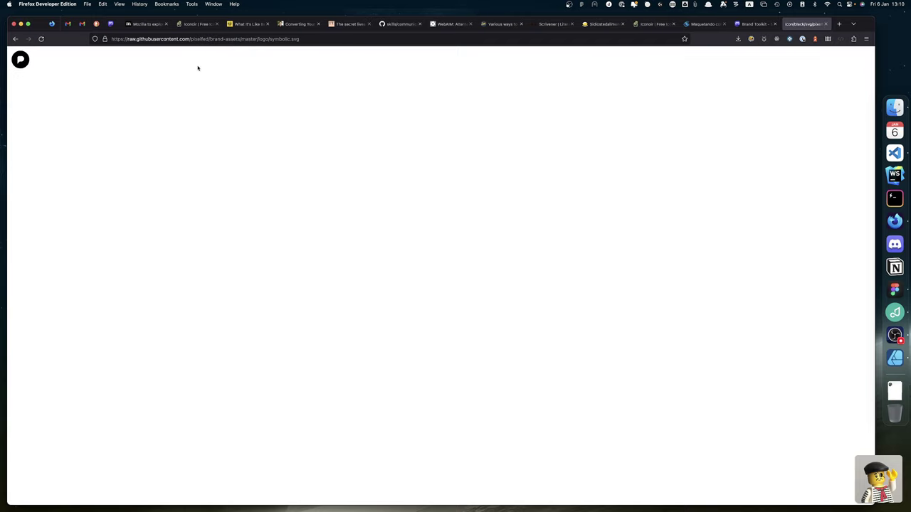
key(super+s)
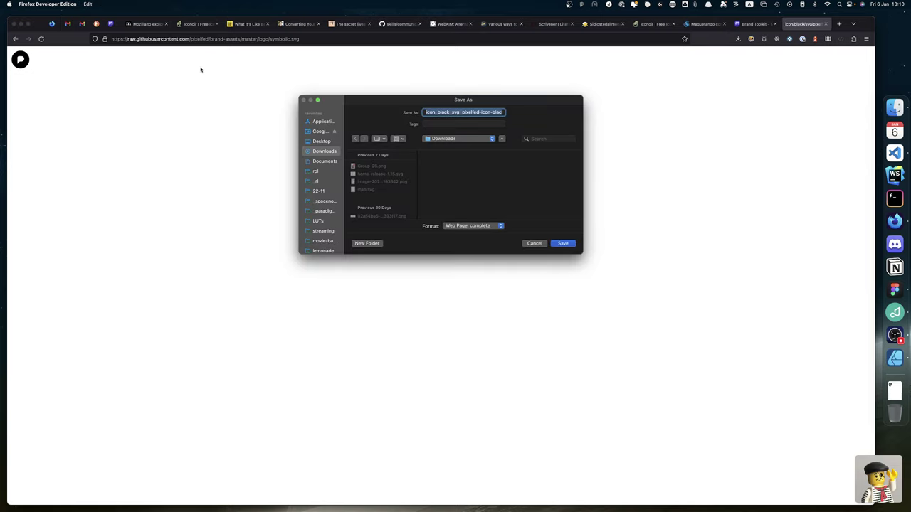
click(560, 242)
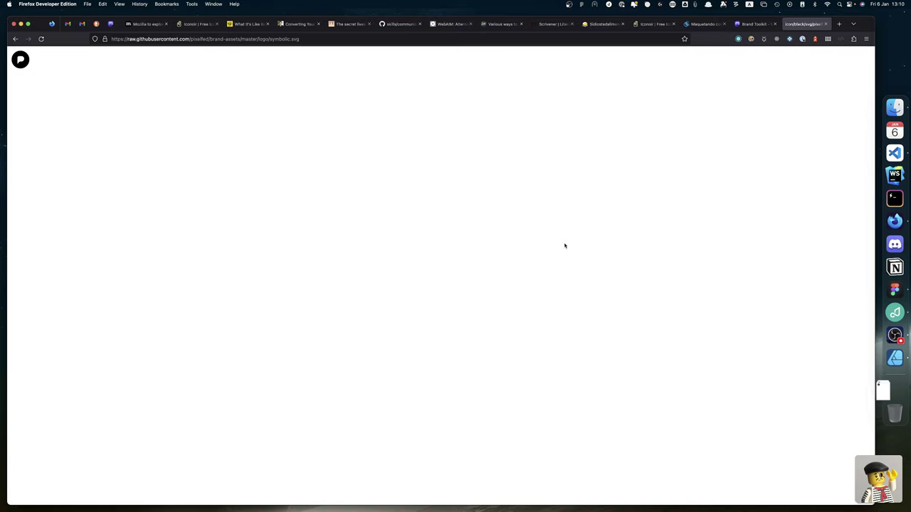
Switch back to the icons document in Affinity Designer with the github, twitch and mastodon artboards all in view.
click(895, 358)
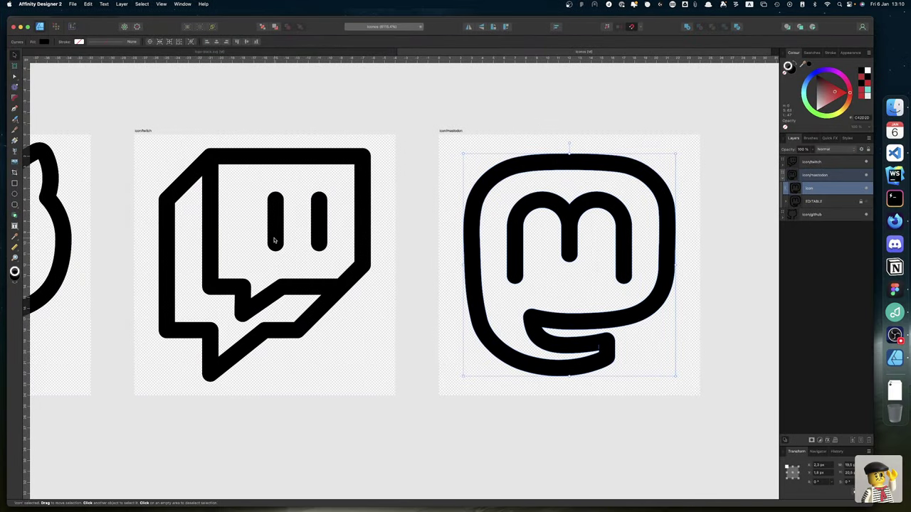
scroll(273, 240, down, 5)
scroll(269, 238, up, 2)
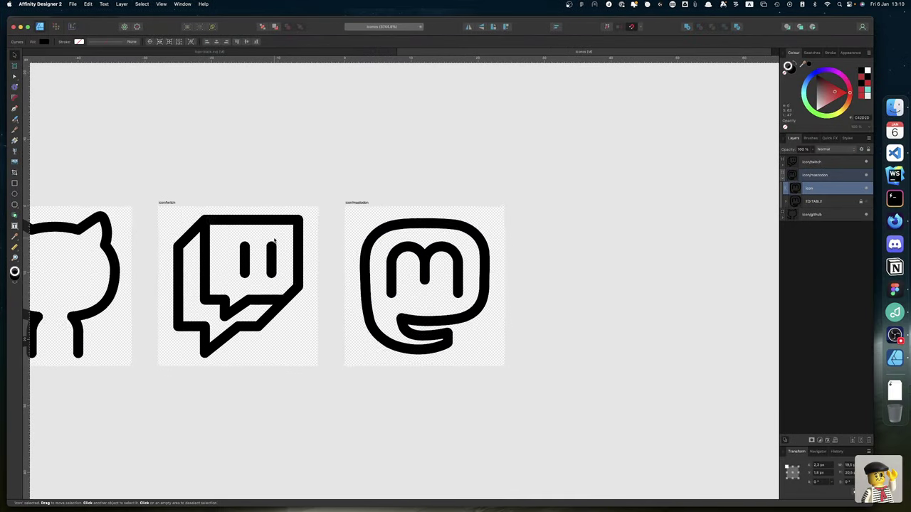
scroll(275, 240, left, 5)
scroll(107, 199, left, 3)
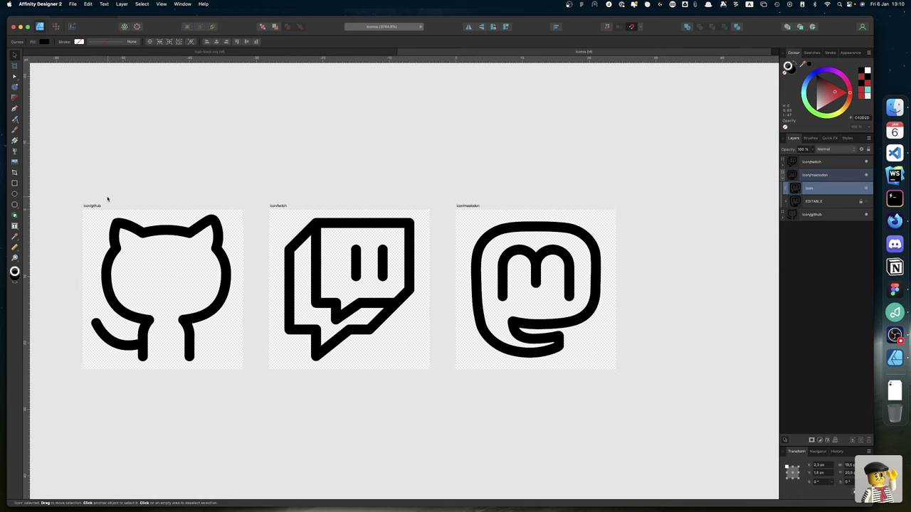
click(96, 207)
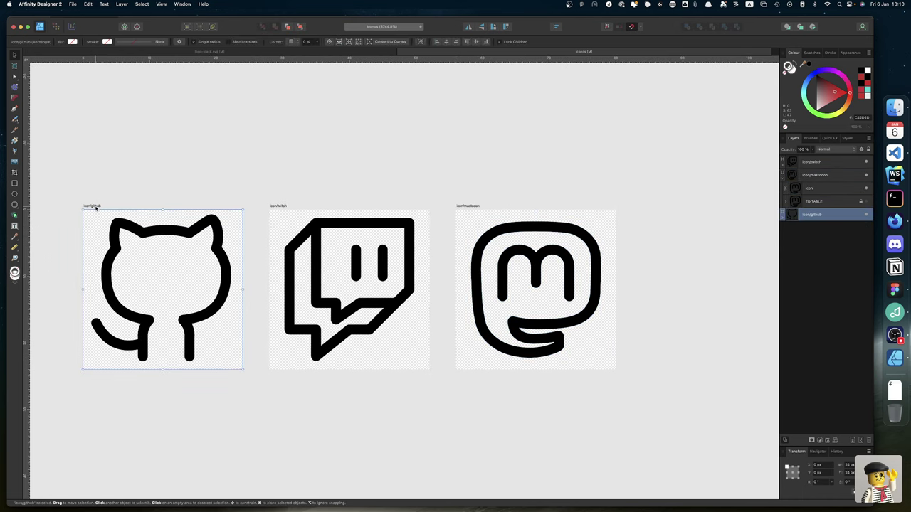
drag(96, 207, 397, 194)
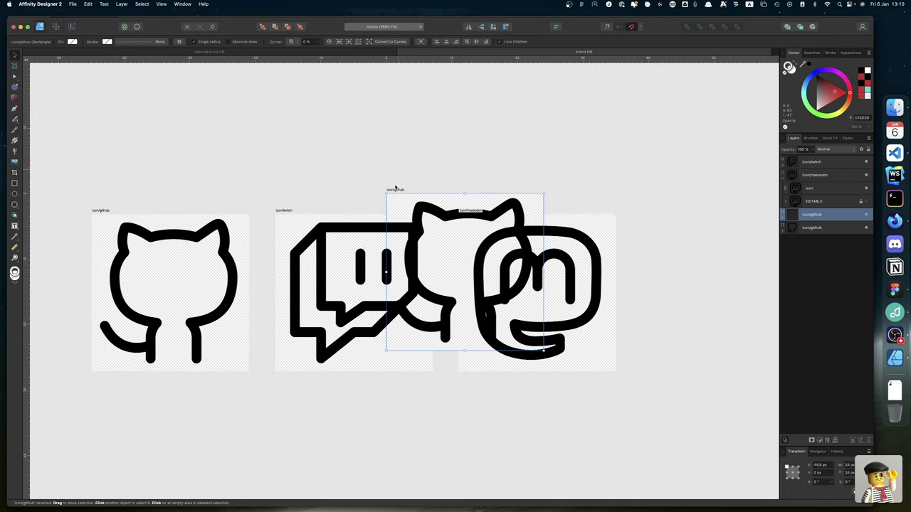
key(Delete)
click(431, 193)
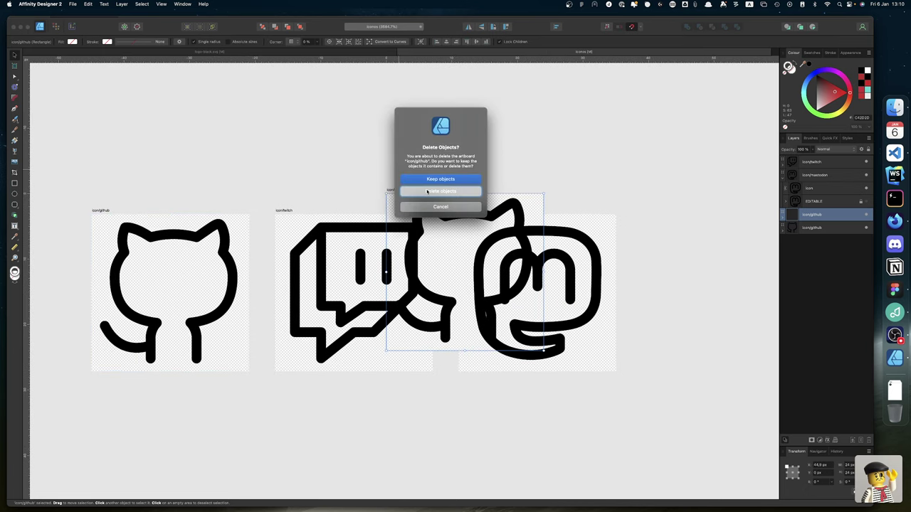
Duplicate the github artboard and place the copy beside the mastodon artboard at X 84 px, Y 0 px.
right_click(607, 27)
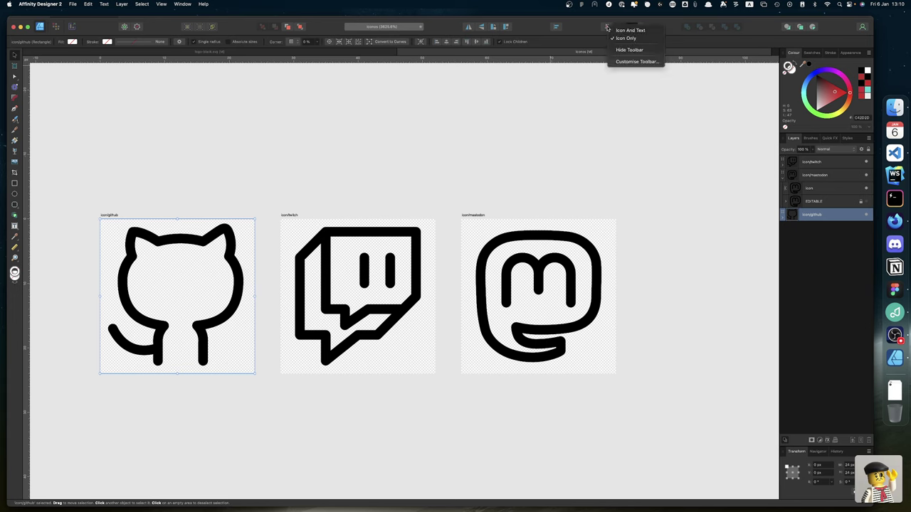
click(544, 123)
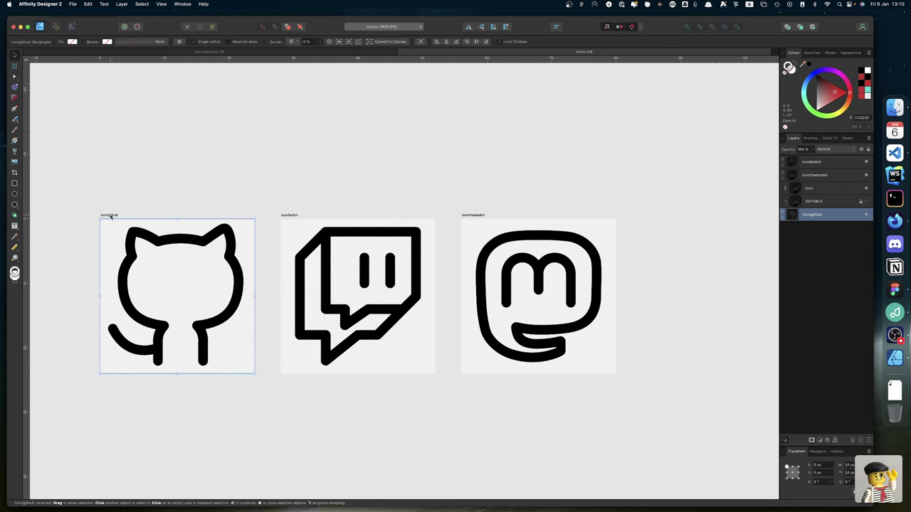
drag(110, 216, 651, 211)
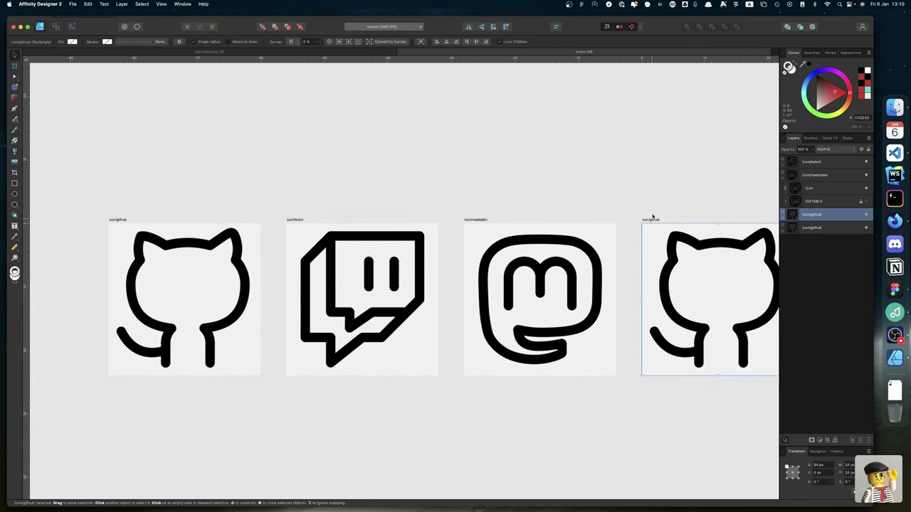
key(Left)
key(Left)
key(Left)
key(Left)
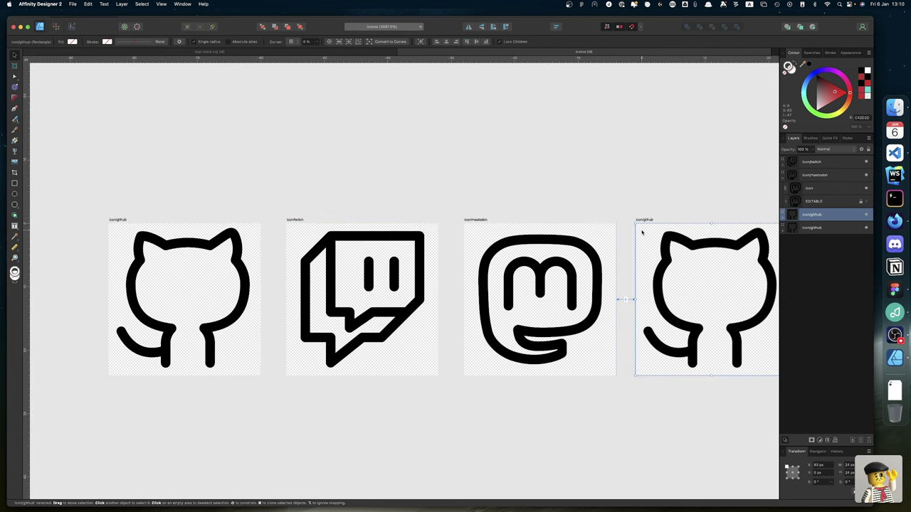
key(Right)
key(Right)
key(Right)
key(Right)
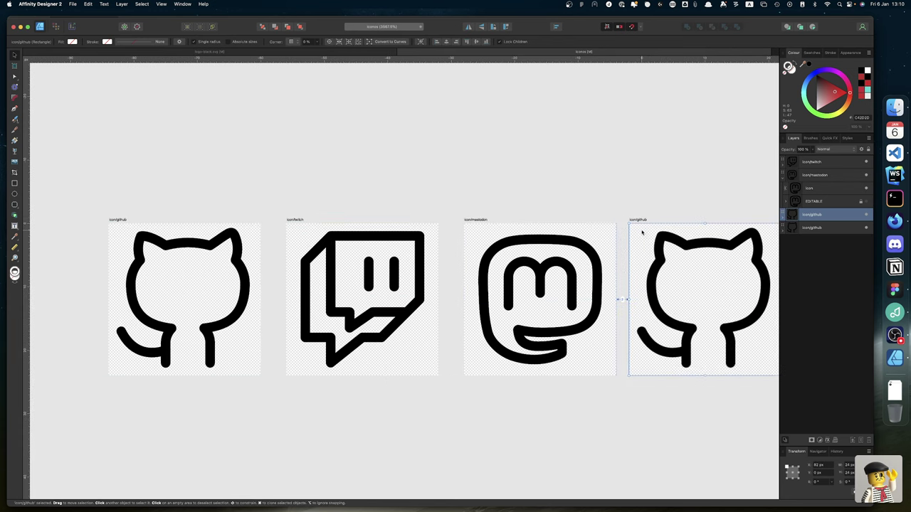
scroll(642, 231, right, 6)
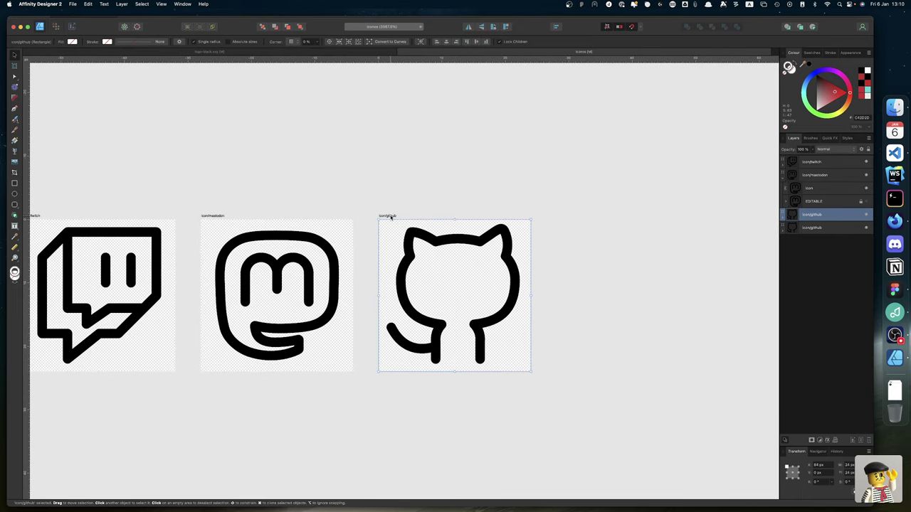
Rename the copied artboard as icon/pixelfed, and expand its layers while collapsing those of icon/mastodon.
double_click(820, 214)
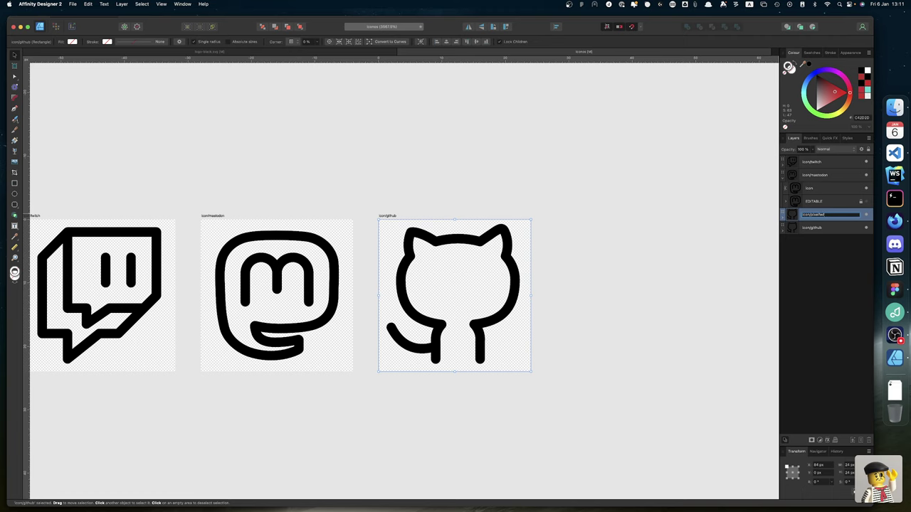
key(Return)
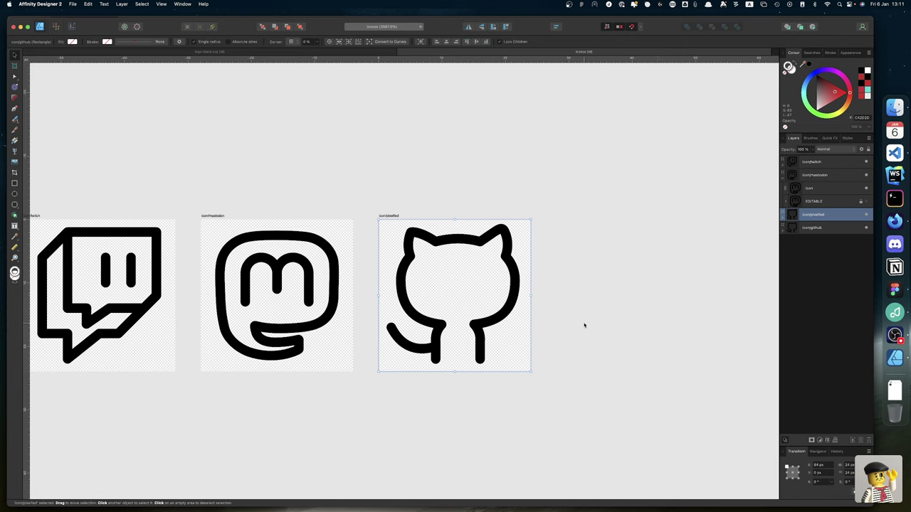
click(784, 219)
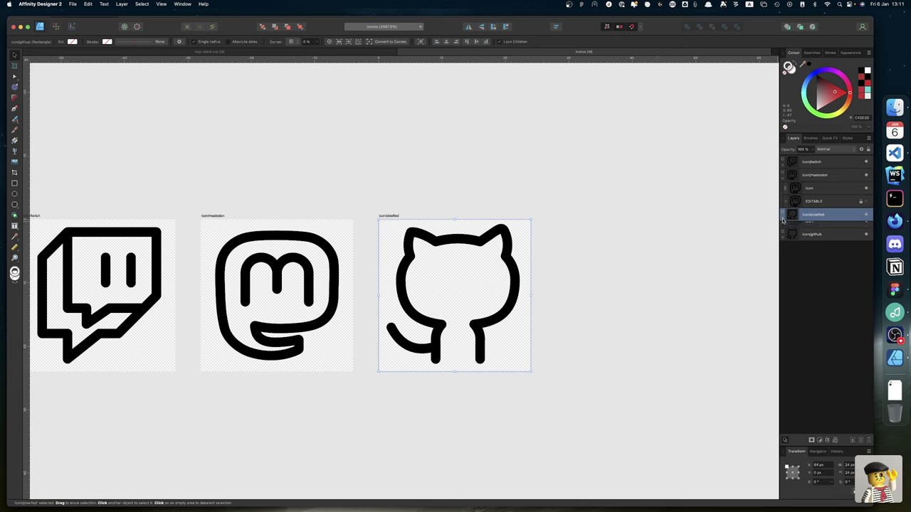
click(783, 179)
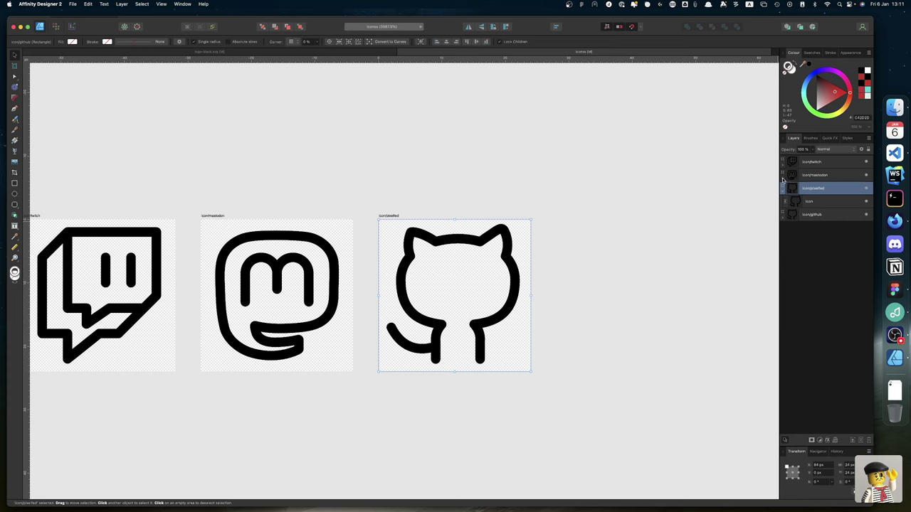
Set the opacity of the icon curve in the icon/pixelfed artboard to 25%.
click(834, 205)
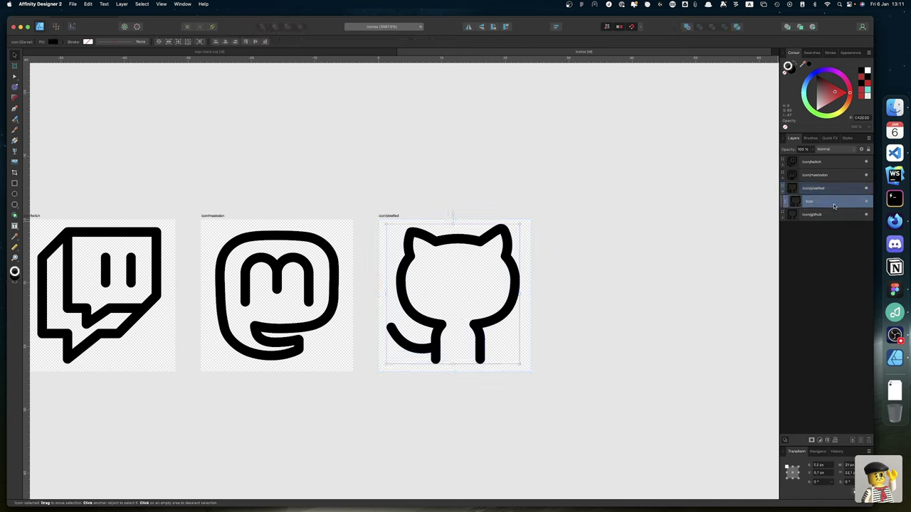
click(803, 150)
text(25)
key(Return)
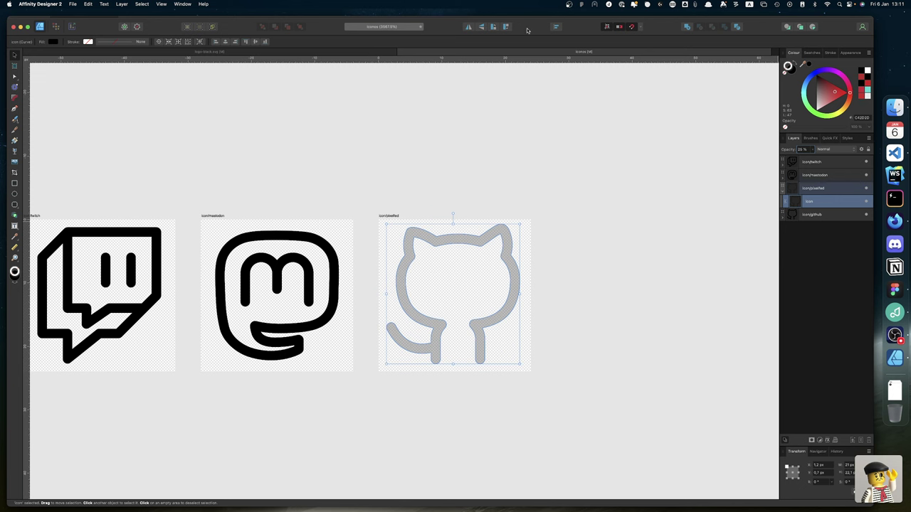
Open the downloaded black Pixelfed icon SVG as a new document and expand its nested groups down to the Combined-Shape.
click(894, 391)
drag(390, 120, 494, 150)
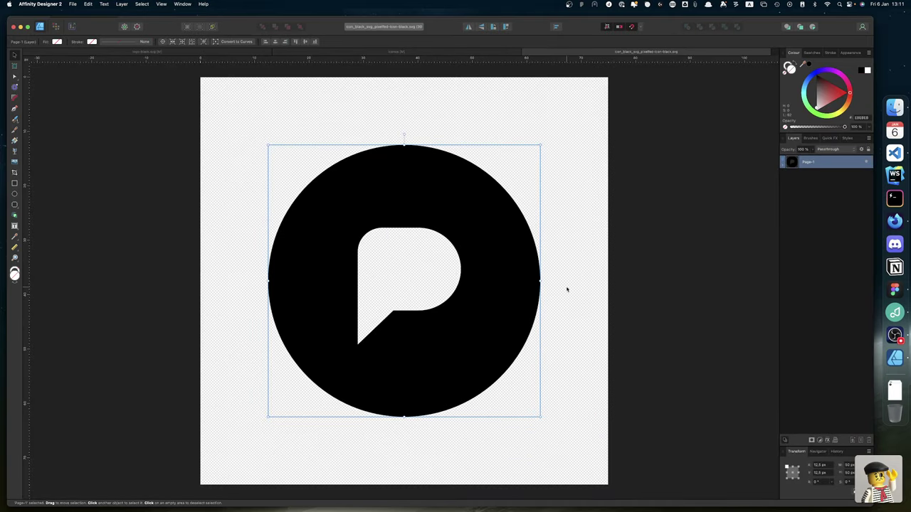
click(783, 165)
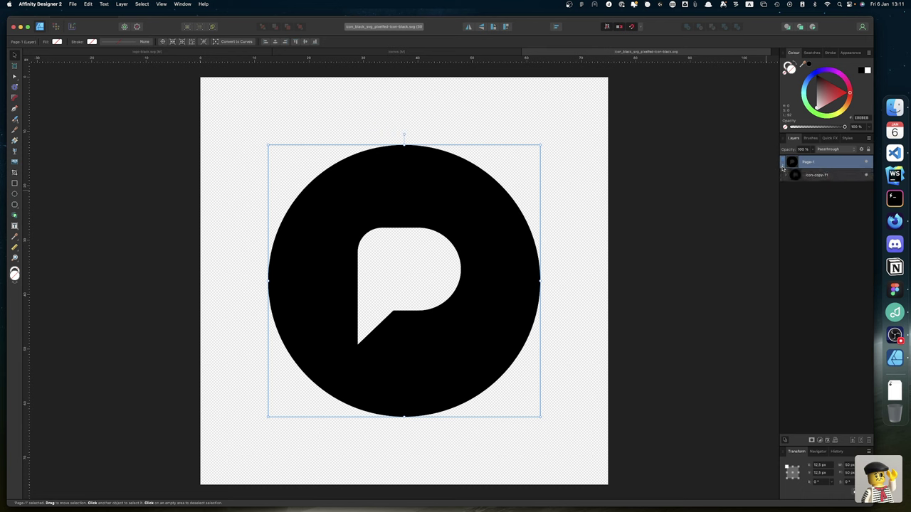
click(785, 175)
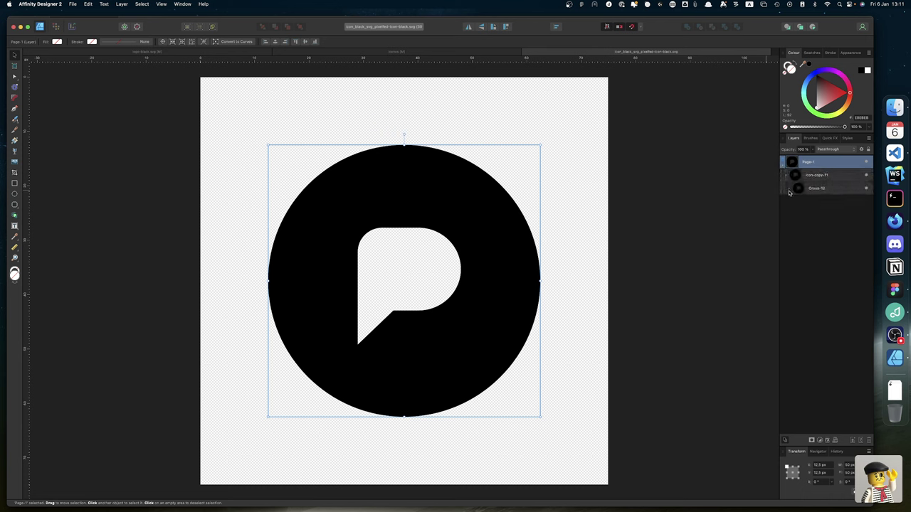
click(788, 188)
Move the Combined-Shape out of its nested groups directly into Page-1 and delete the emptied groups.
click(835, 202)
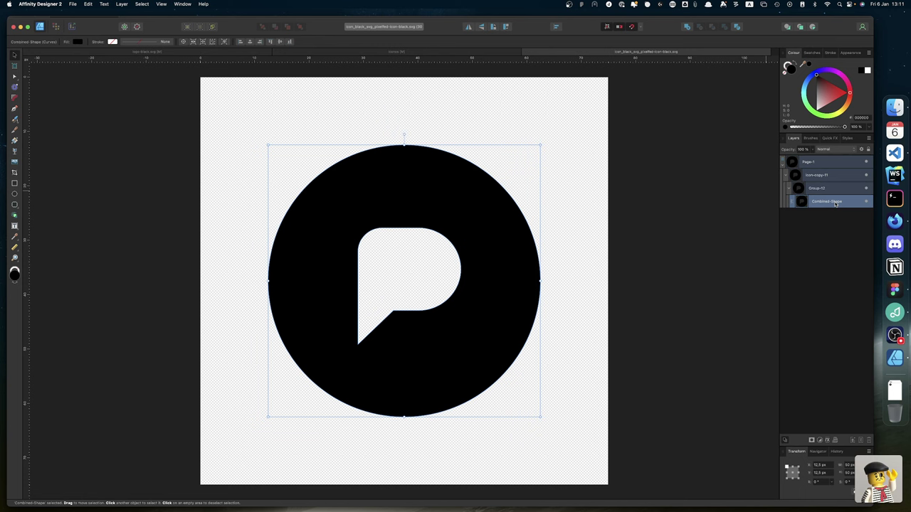
drag(836, 204, 829, 163)
click(823, 189)
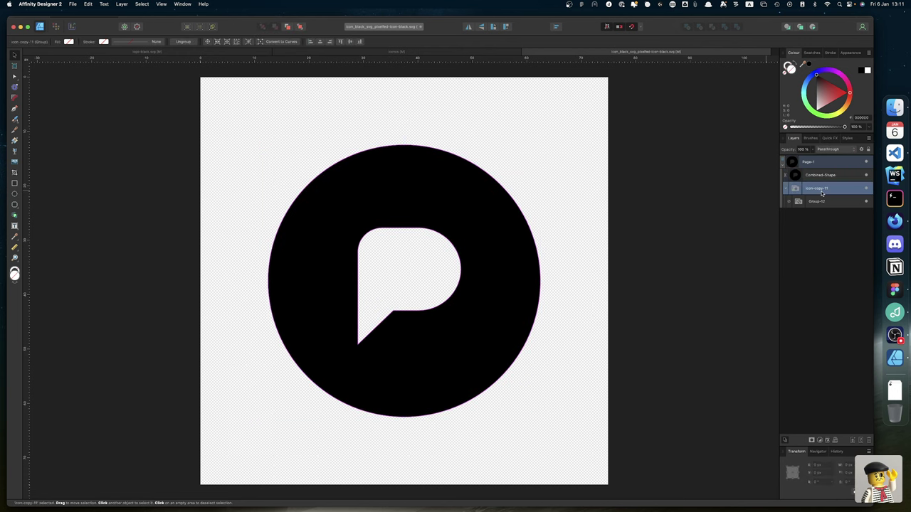
key(Delete)
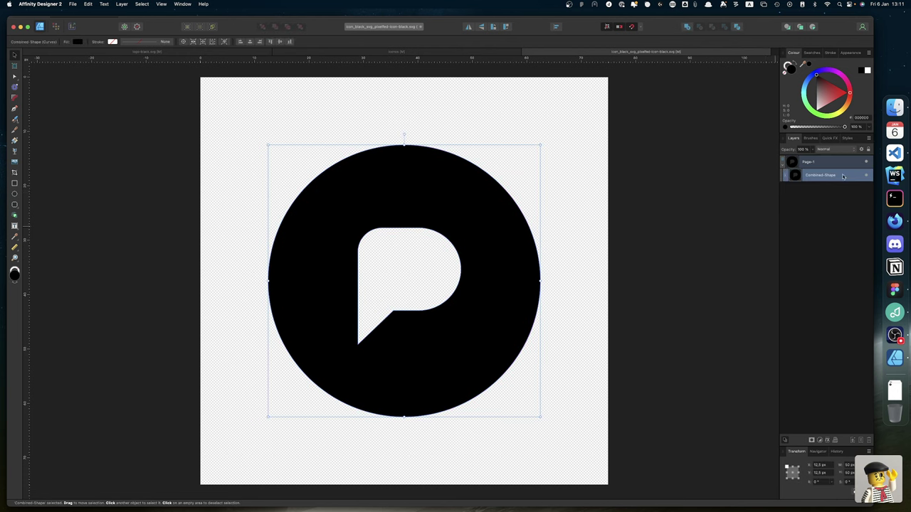
Duplicate the Combined-Shape with the original hidden, fill the copy yellow and delete the nodes of its P-shaped cutout.
key(super+j)
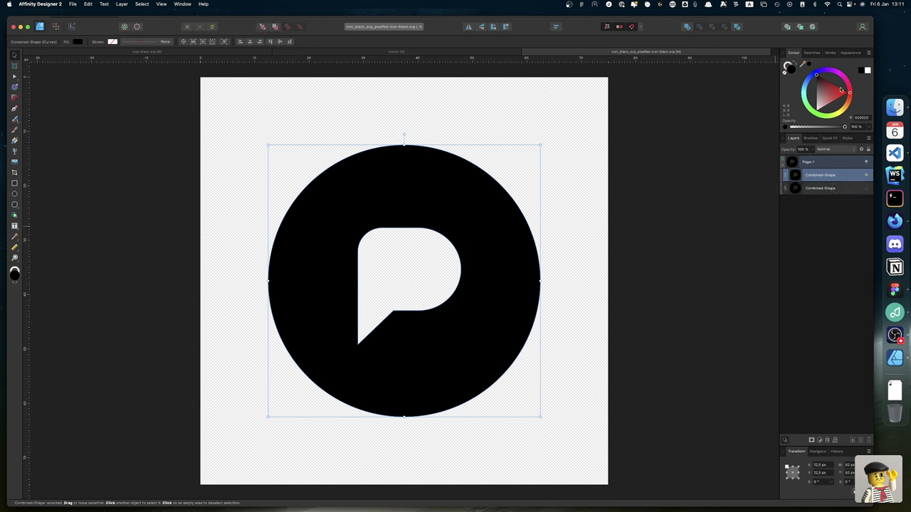
click(841, 113)
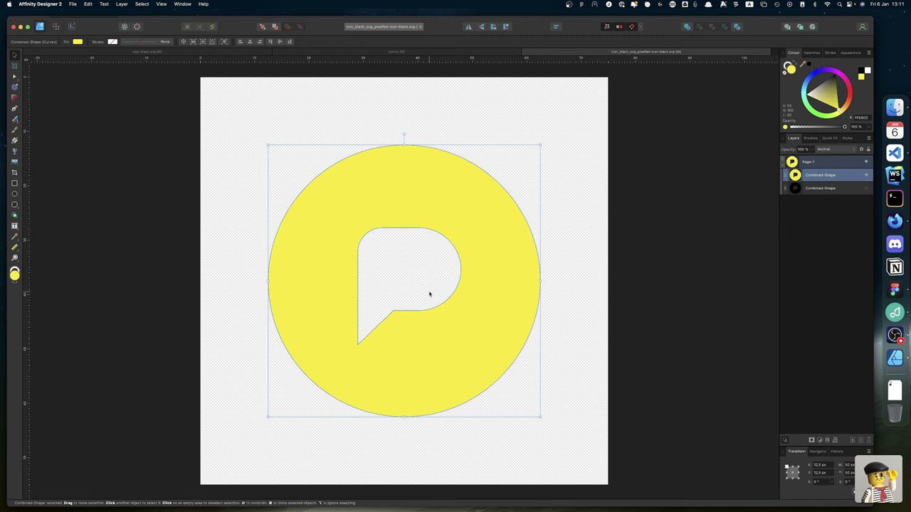
key(a)
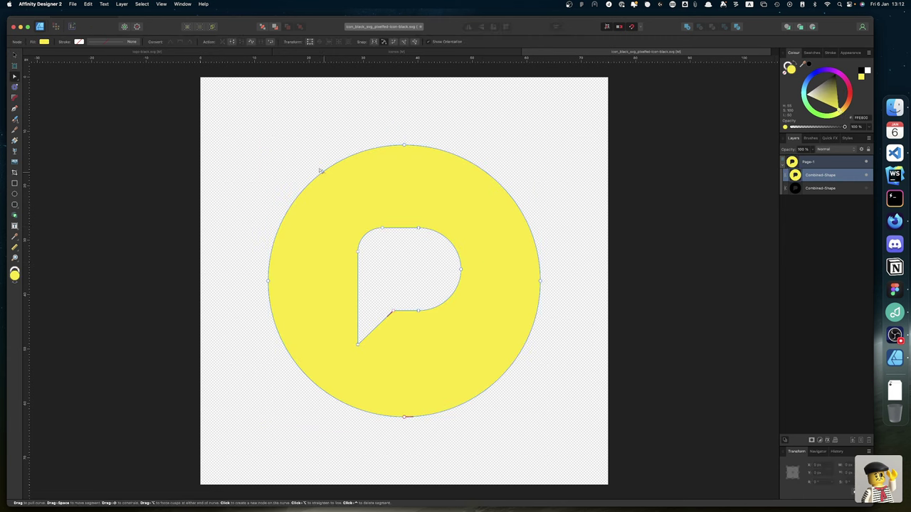
drag(306, 158, 462, 354)
key(Delete)
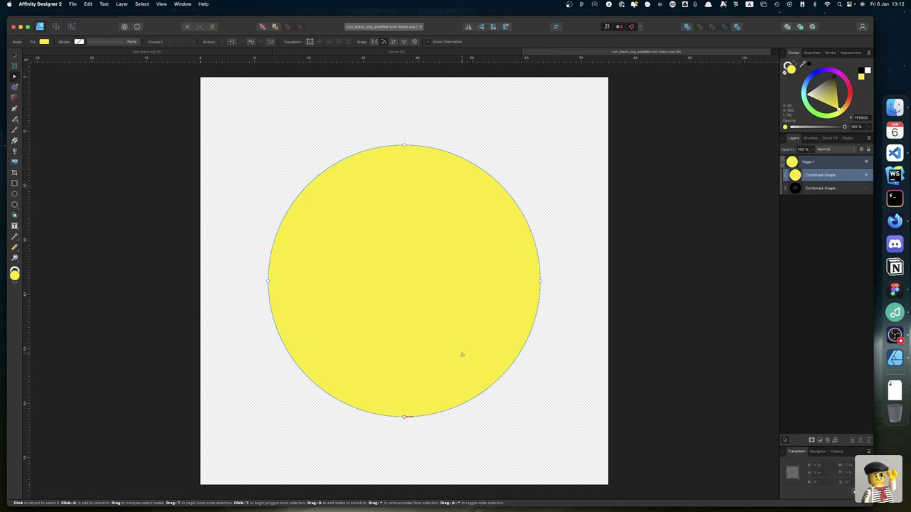
Place the yellow circle beneath the original Combined-Shape, swap their visibility and fill the original bright green.
drag(816, 178, 811, 194)
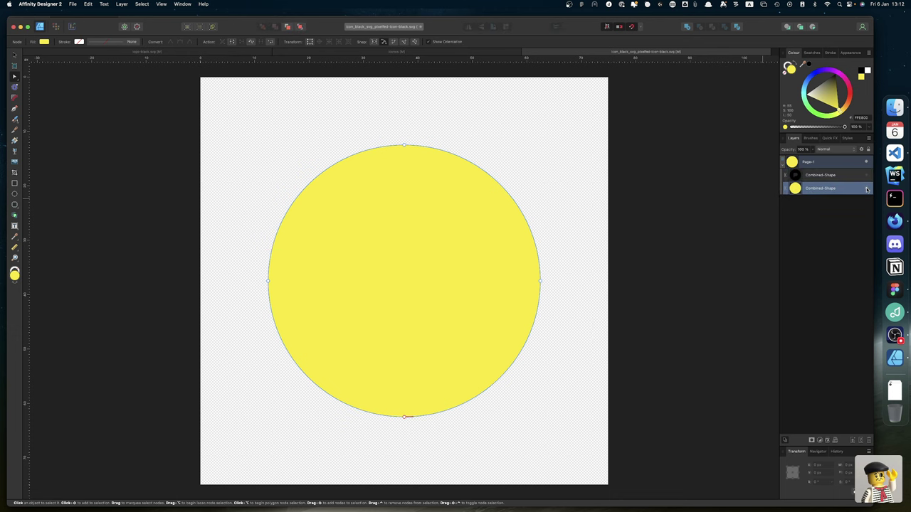
click(866, 188)
click(866, 175)
click(836, 176)
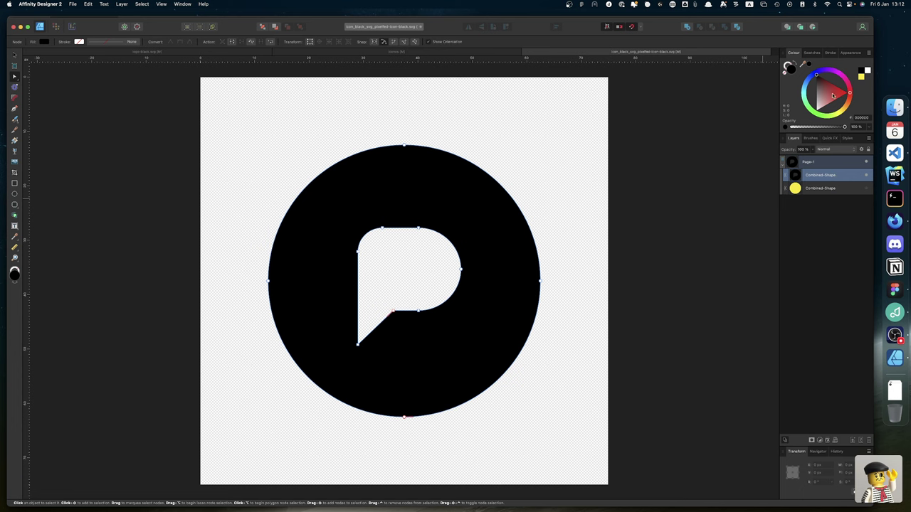
click(814, 114)
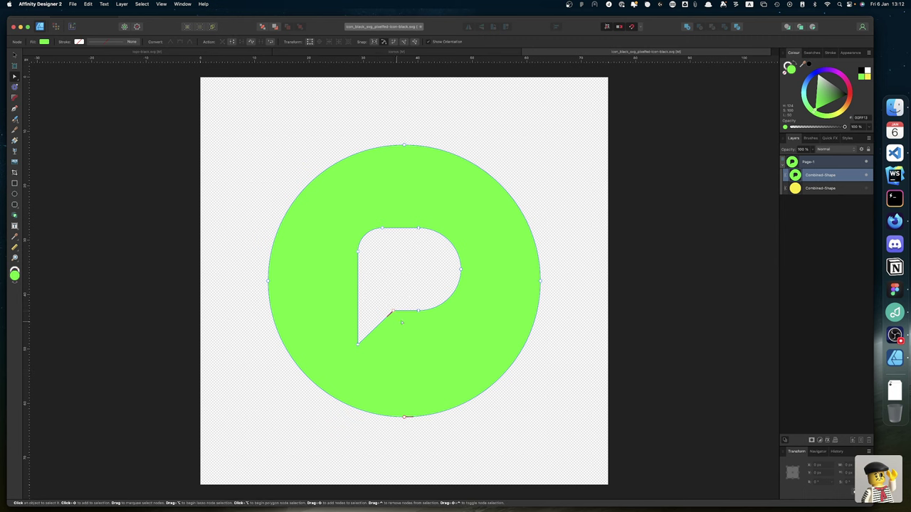
Examine up close the corner node where the P's tail meets its lower edge.
scroll(409, 311, up, 4)
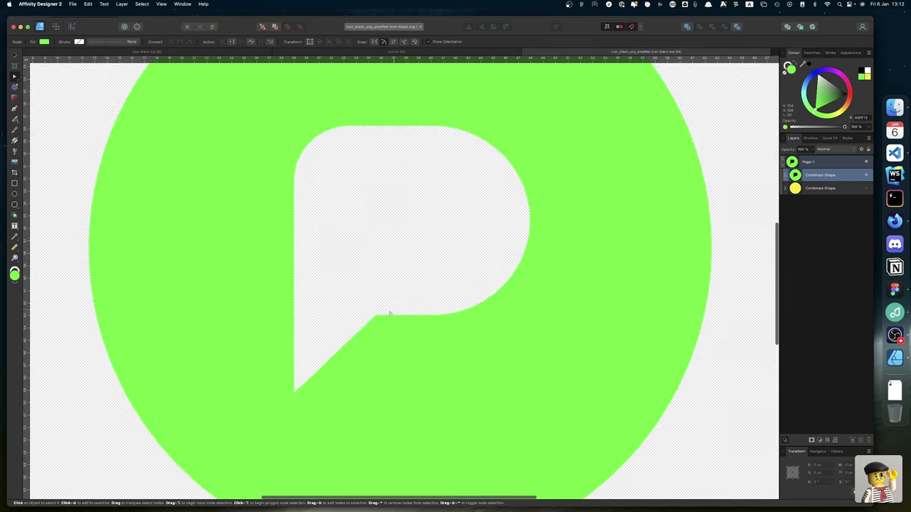
mouse_move(375, 317)
mouse_down()
mouse_move(378, 306)
mouse_move(375, 316)
mouse_up()
scroll(375, 317, up, 5)
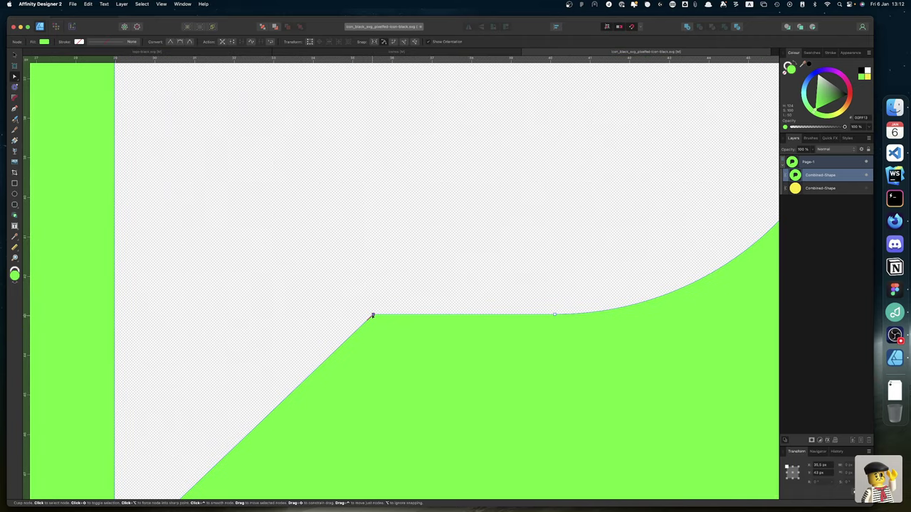
scroll(370, 318, down, 5)
scroll(370, 318, down, 4)
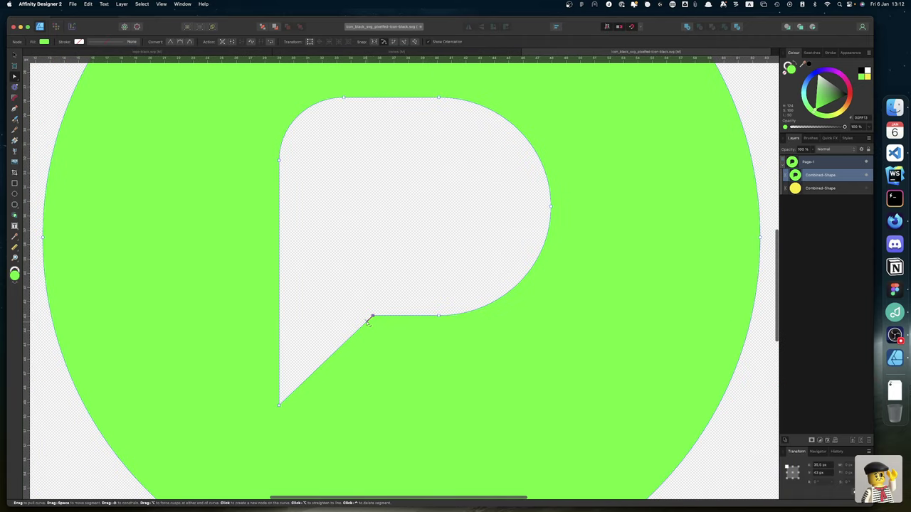
Delete the four nodes of the outer circle from the green shape so only the P remains.
scroll(366, 327, down, 3)
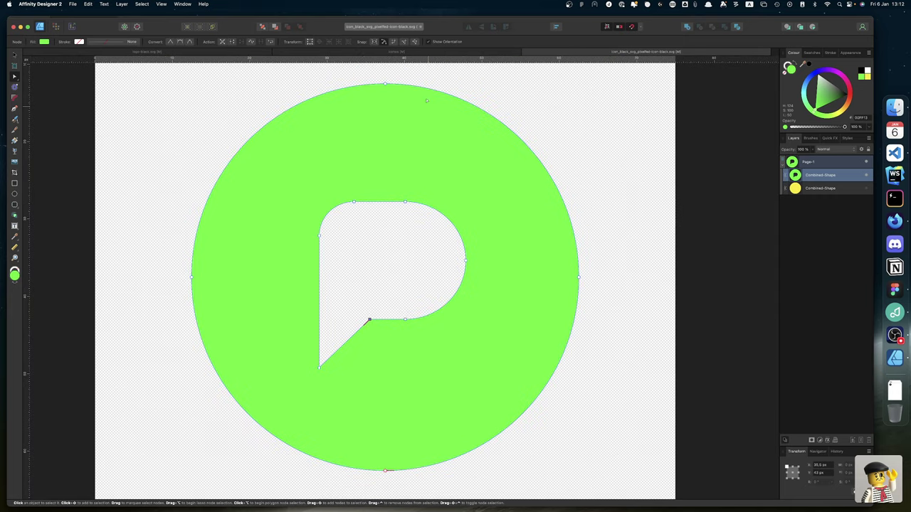
drag(408, 78, 346, 98)
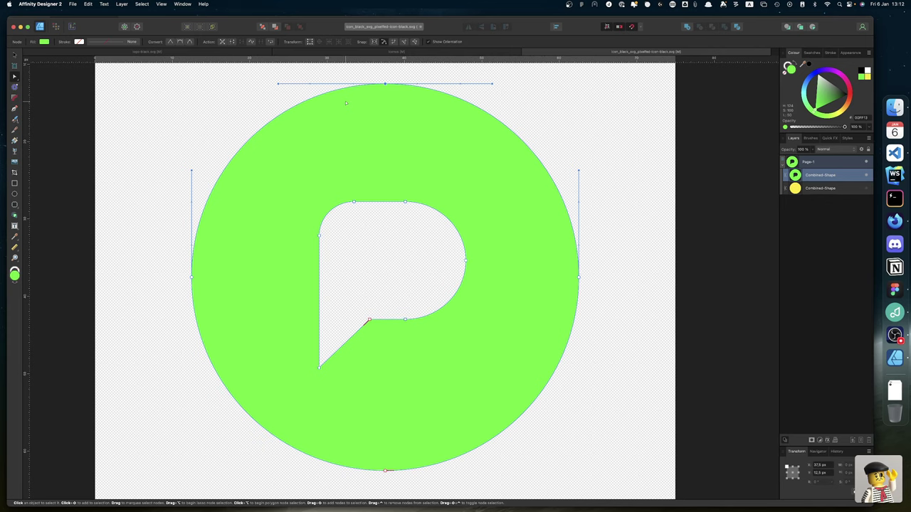
key(Delete)
drag(602, 268, 553, 292)
key(Delete)
drag(392, 486, 384, 469)
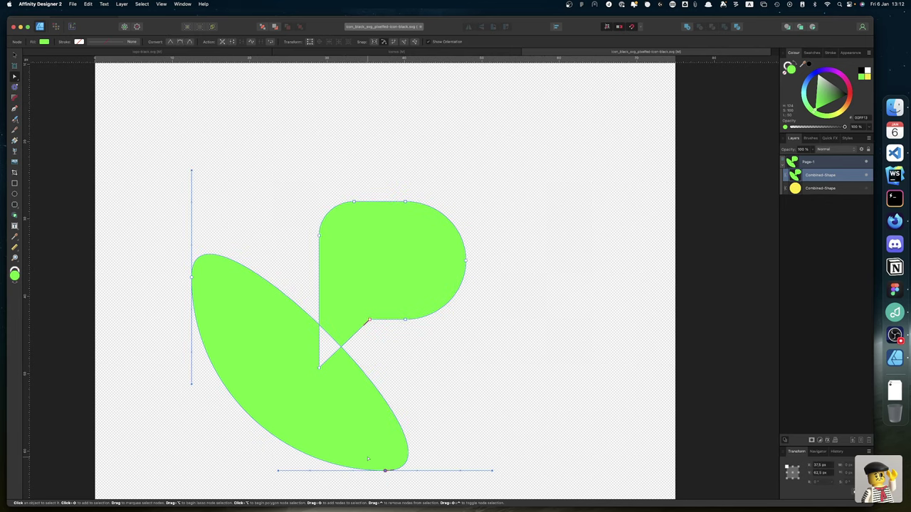
key(Delete)
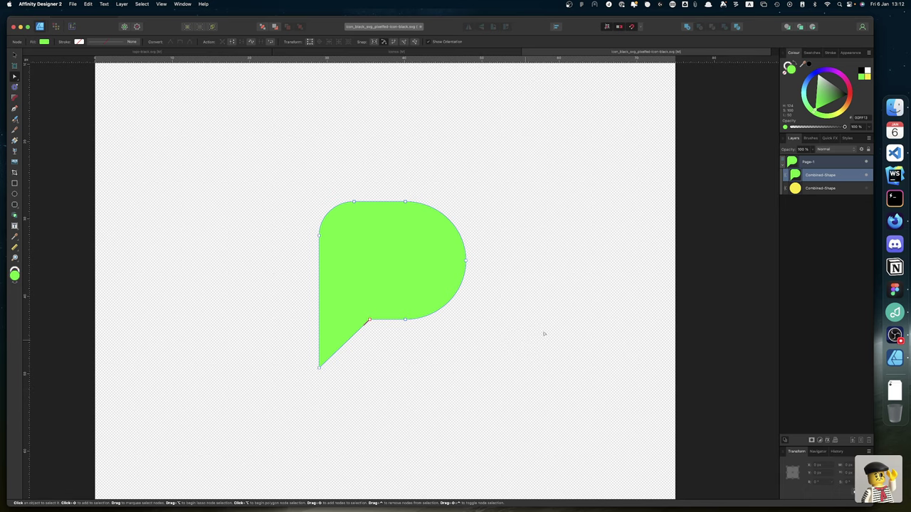
Show the yellow circle again and group it with the green P shape.
shift+click(818, 189)
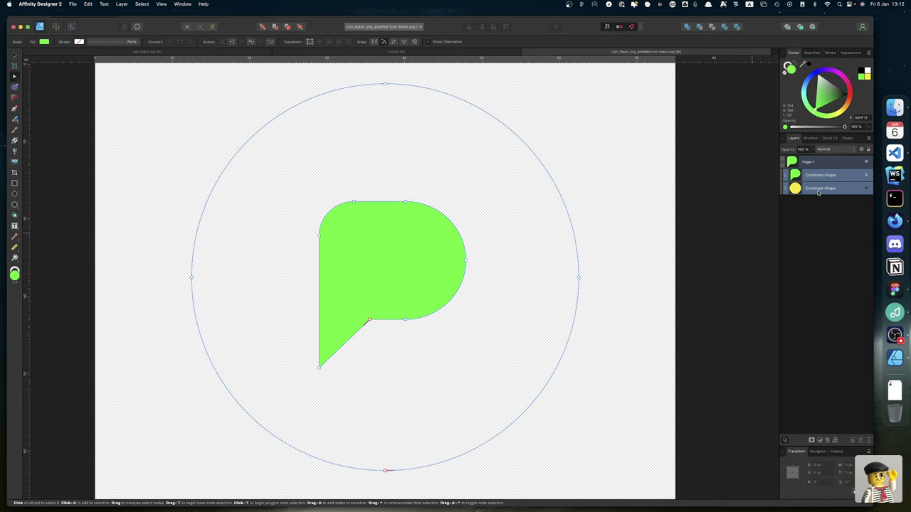
click(867, 189)
click(836, 188)
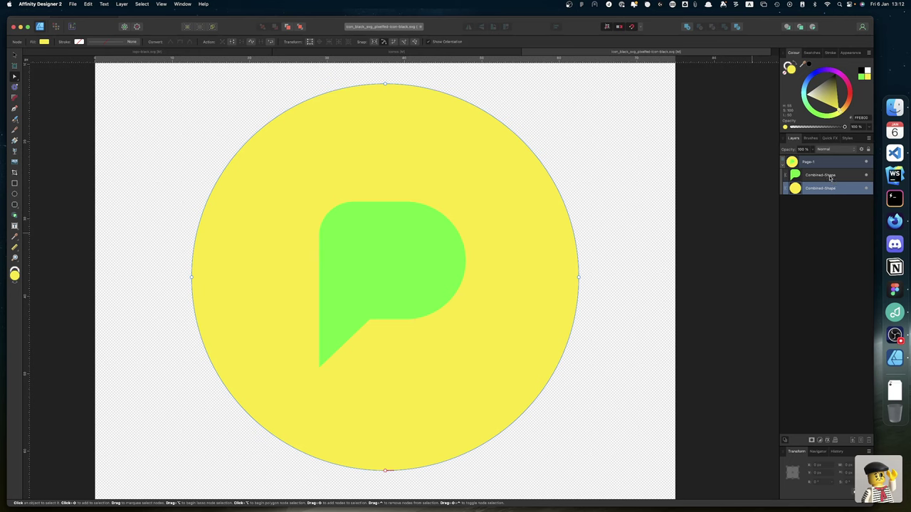
shift+click(830, 178)
key(super+g)
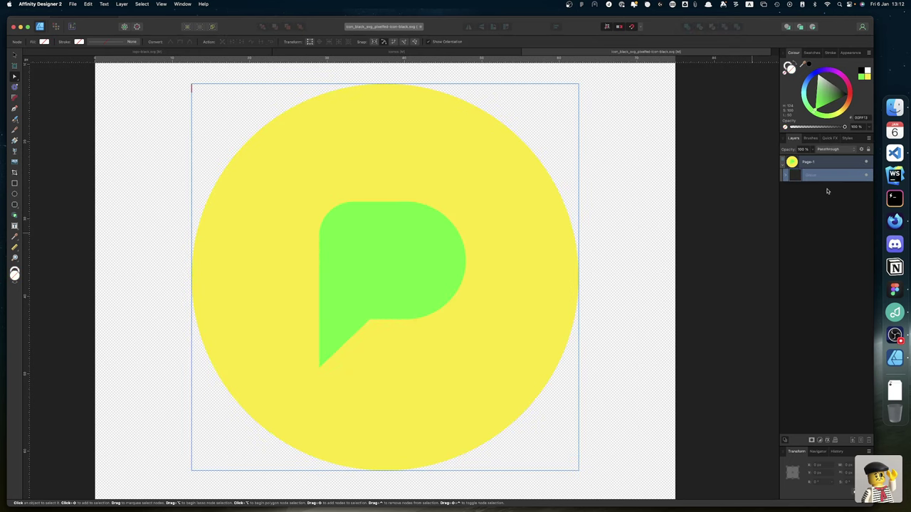
Copy the yellow and green logo group and paste it into the icons document inside the icon/pixelfed artboard.
key(super+c)
click(456, 50)
key(super+v)
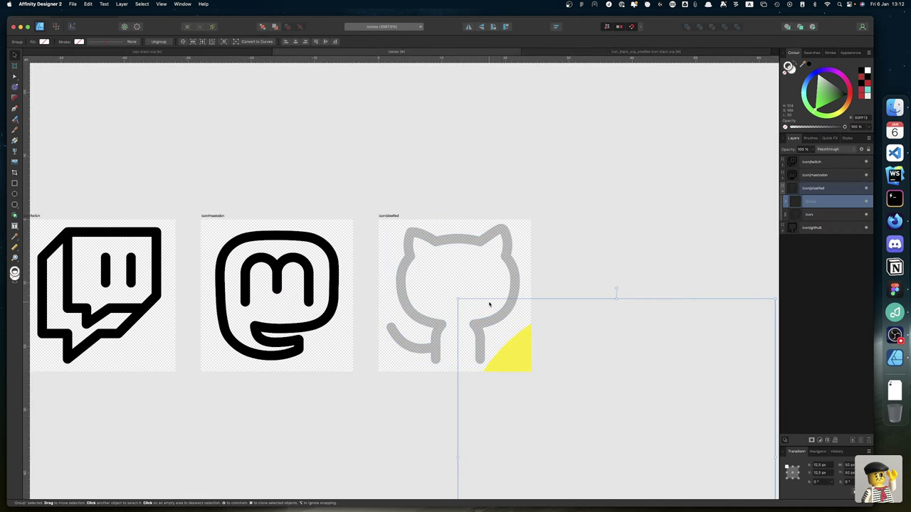
scroll(542, 368, down, 3)
scroll(542, 368, right, 2)
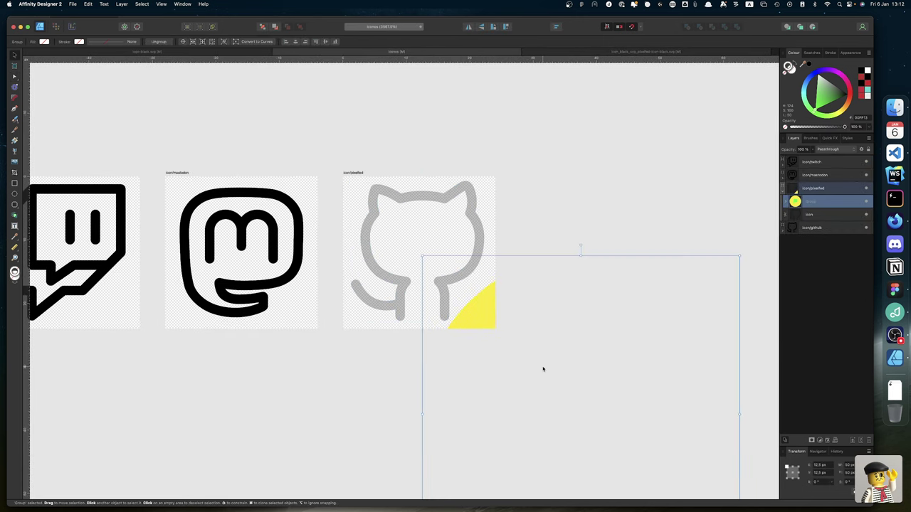
click(850, 465)
text(8)
key(Return)
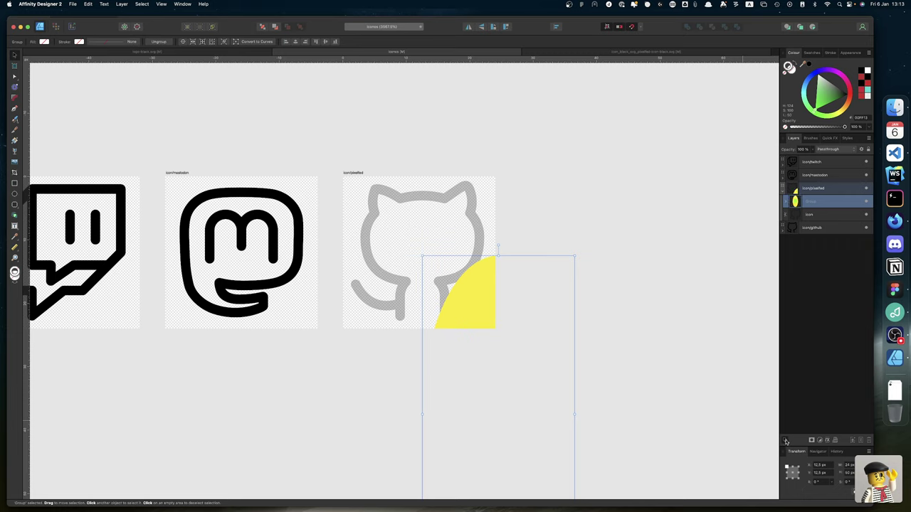
key(super+z)
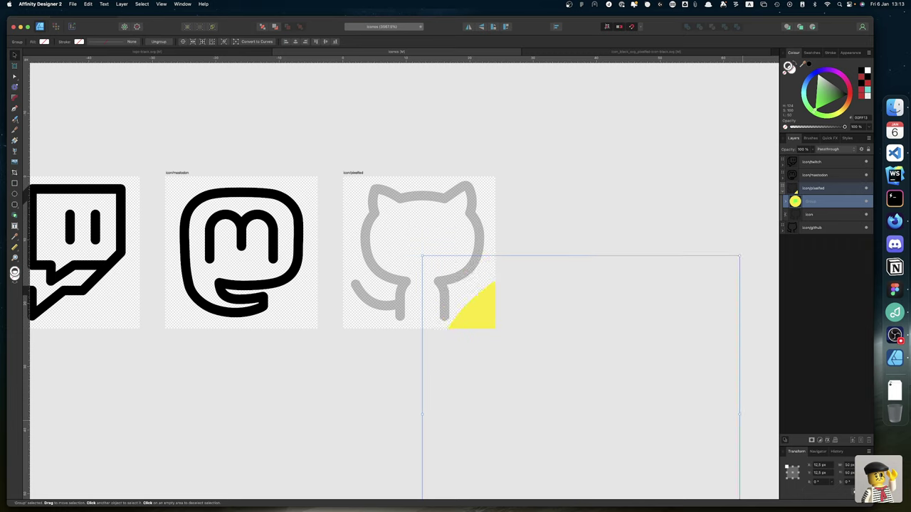
Scale the pasted logo group proportionally to 20 × 20 px and place it at X 2 px, Y 2 px on its artboard.
click(850, 465)
text(20)
key(Return)
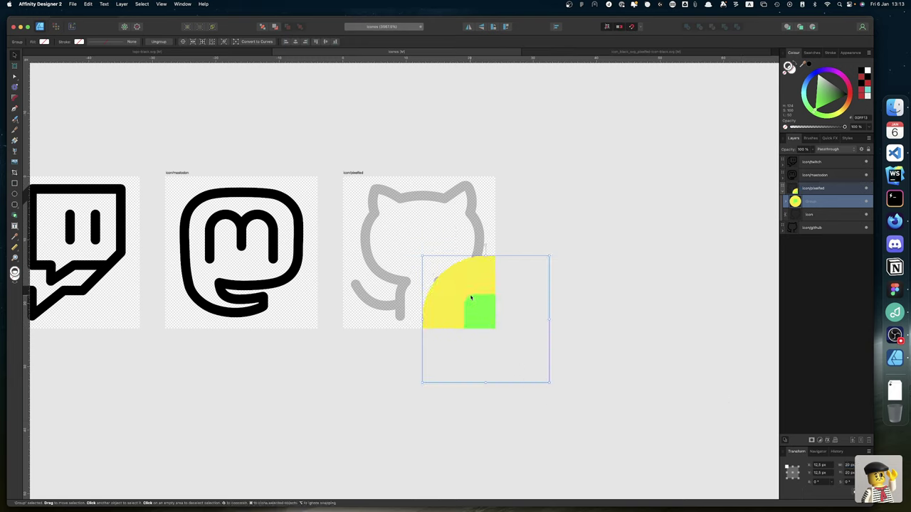
drag(470, 299, 407, 236)
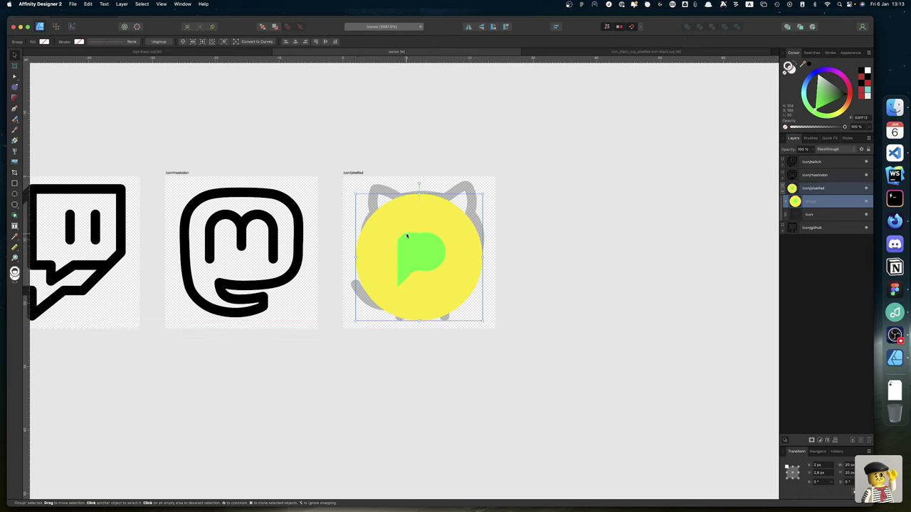
key(Up)
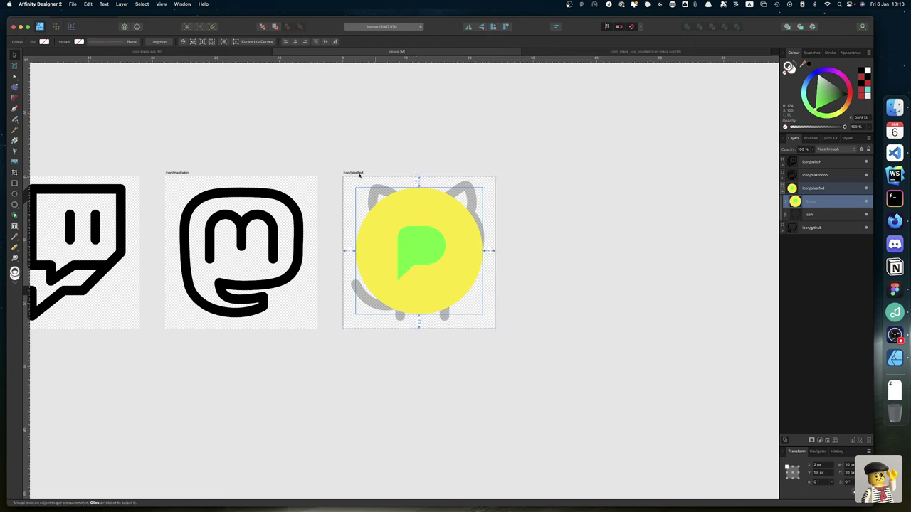
click(819, 474)
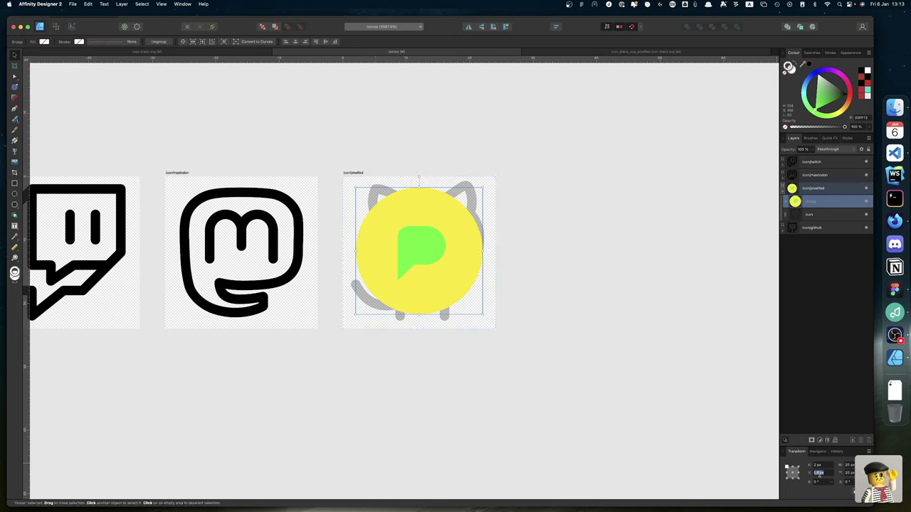
click(817, 473)
key(Up)
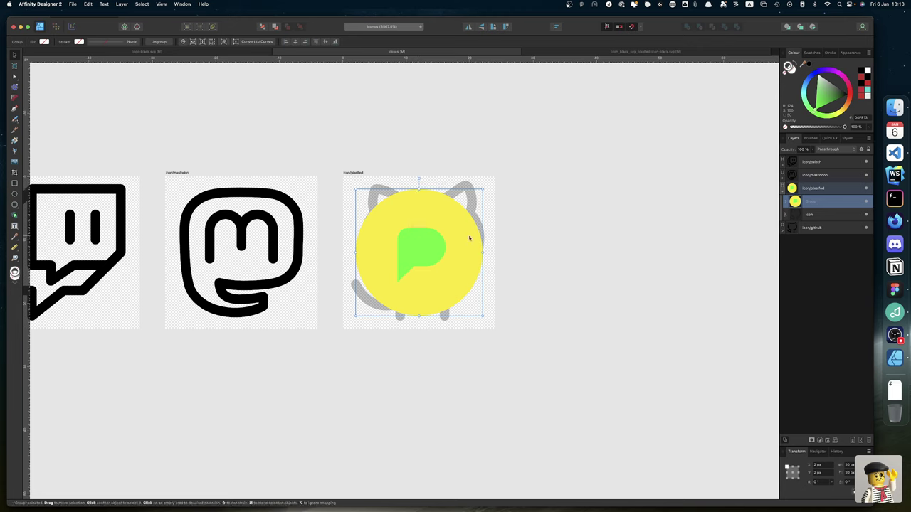
Expand the logo group, swap the yellow circle's fill and stroke, and make its outline black.
click(786, 203)
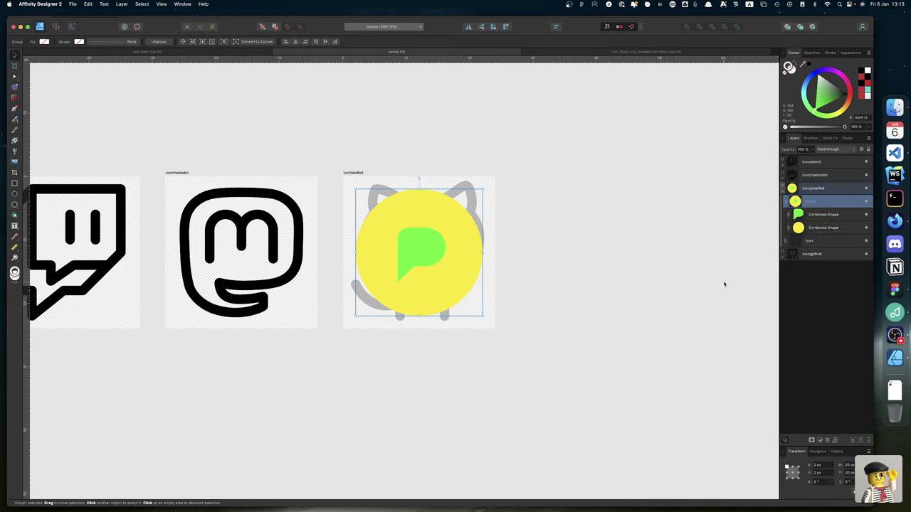
click(825, 228)
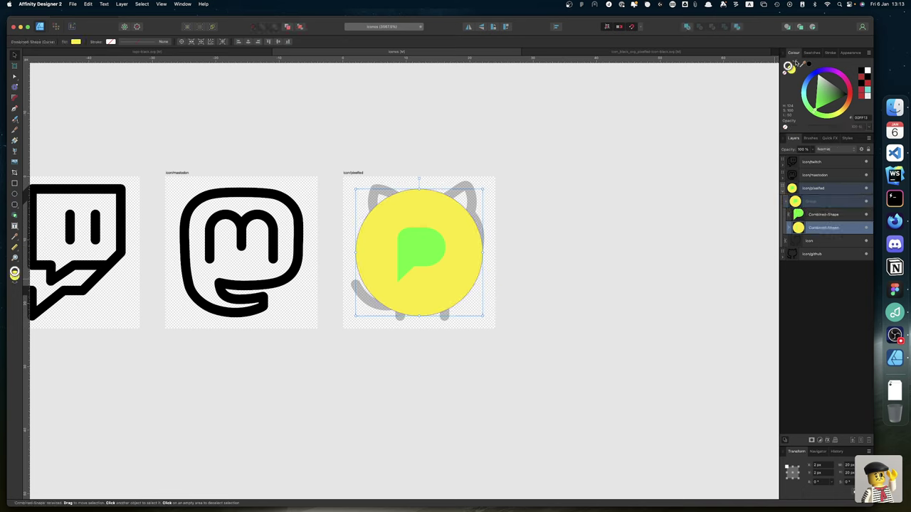
click(796, 63)
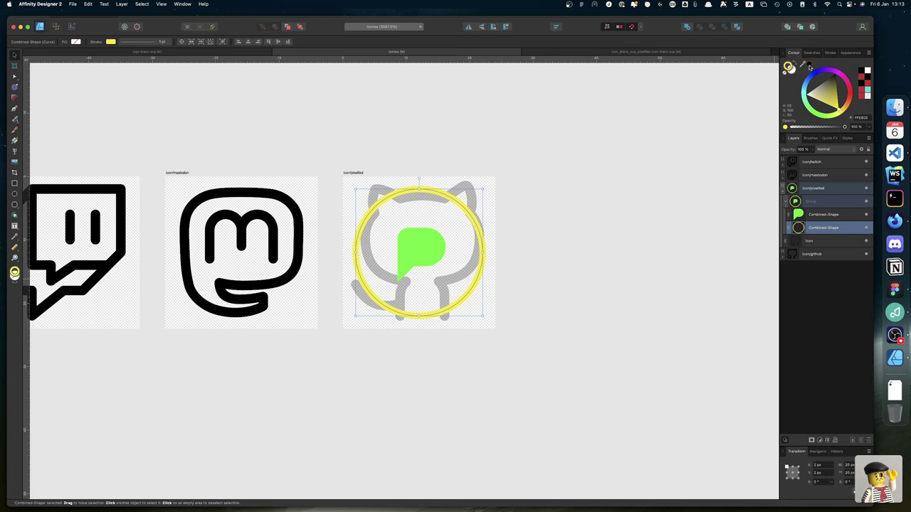
click(812, 67)
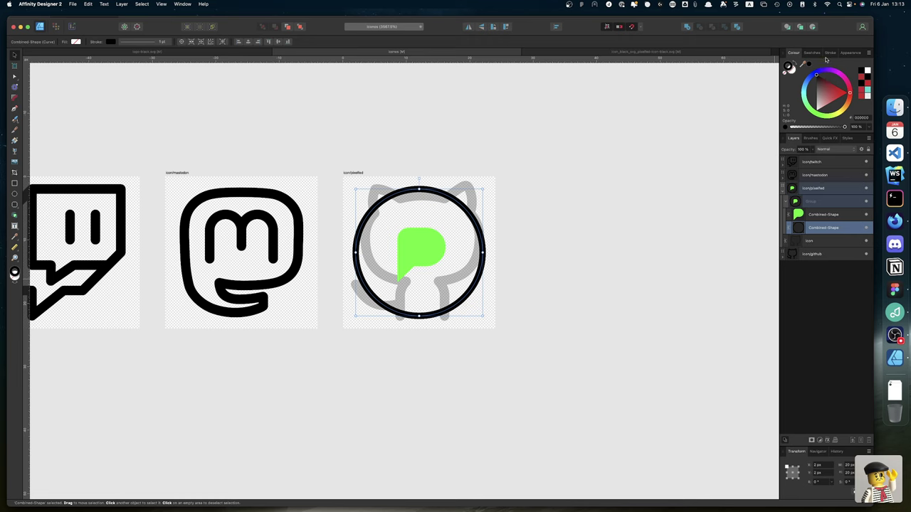
Set the circle's stroke width to 1.5 pt.
click(830, 53)
click(856, 74)
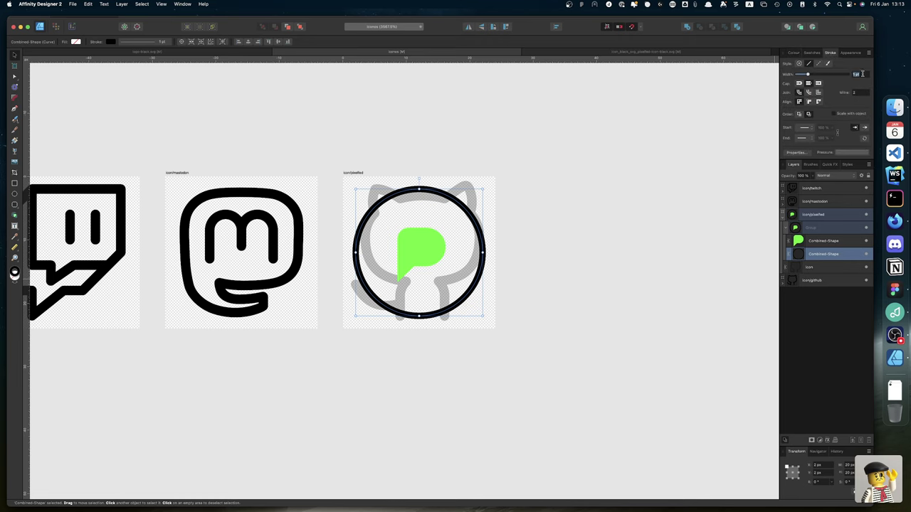
text(1)
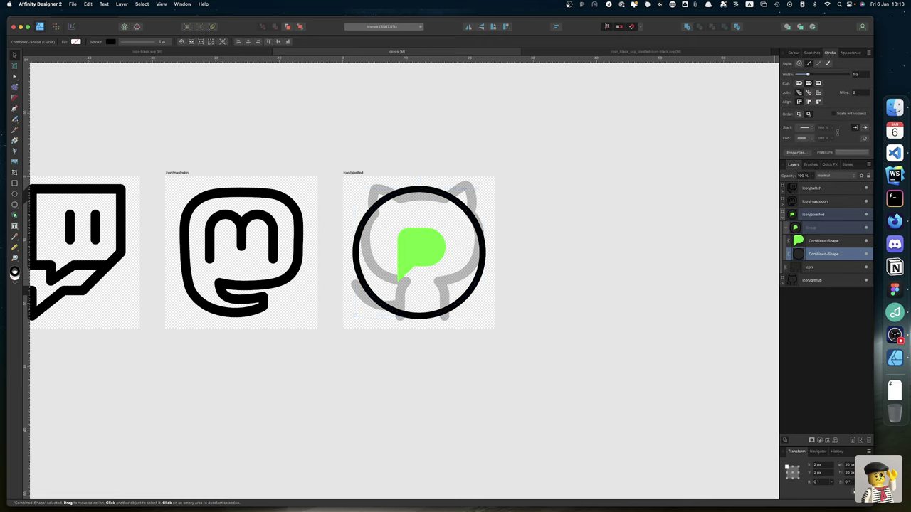
text(.5)
key(Return)
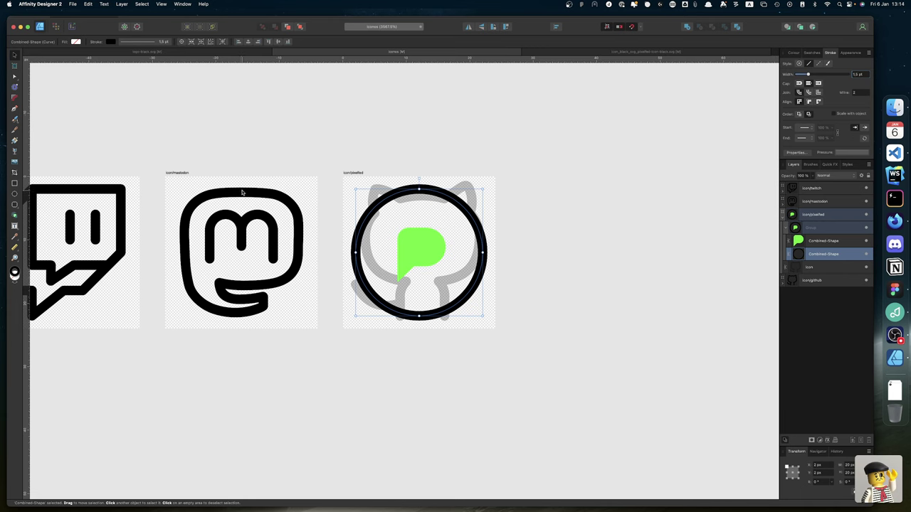
Compare the circle with the other icons, and give the green P shape a 1.5 pt stroke.
scroll(238, 194, left, 5)
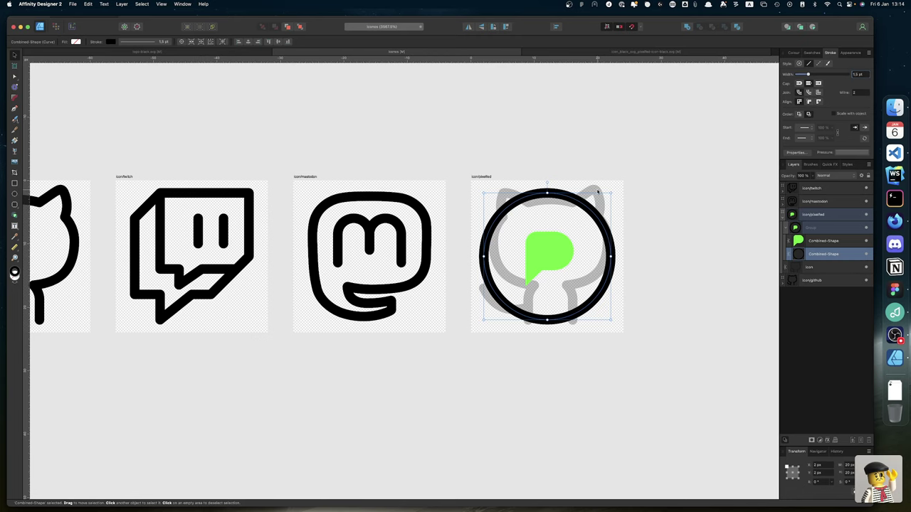
scroll(599, 207, left, 5)
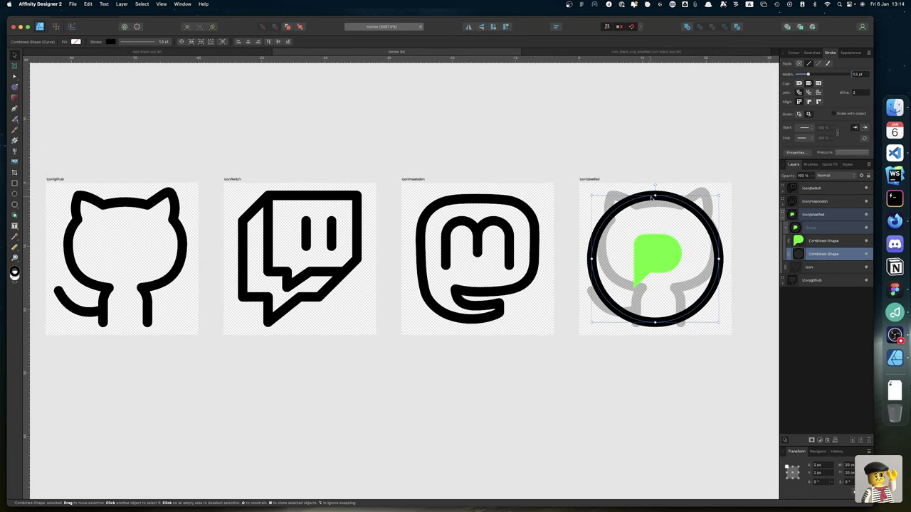
scroll(654, 202, right, 5)
scroll(656, 202, right, 2)
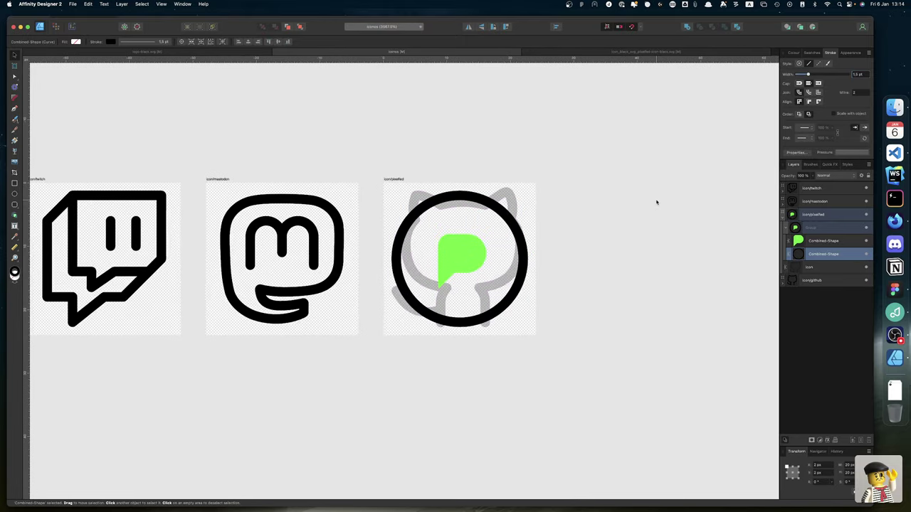
click(470, 258)
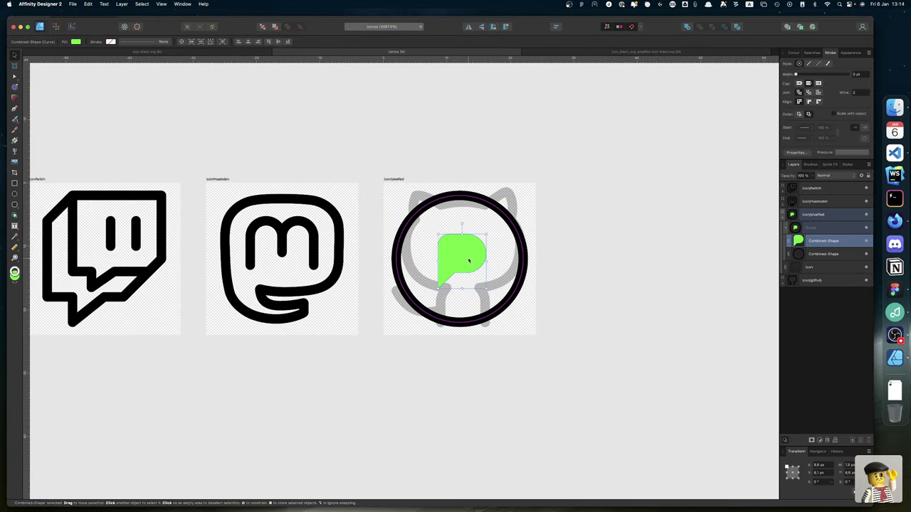
click(856, 74)
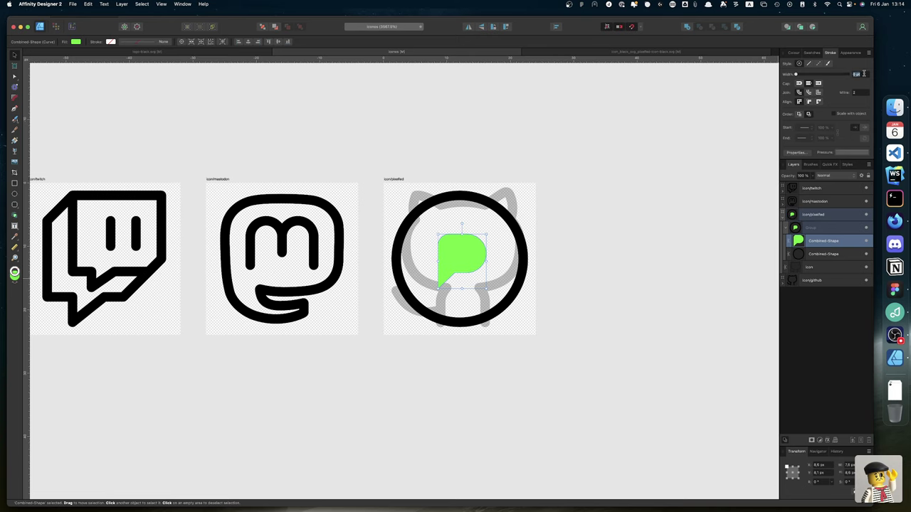
text(1)
key(Return)
click(854, 74)
text(.5)
key(Return)
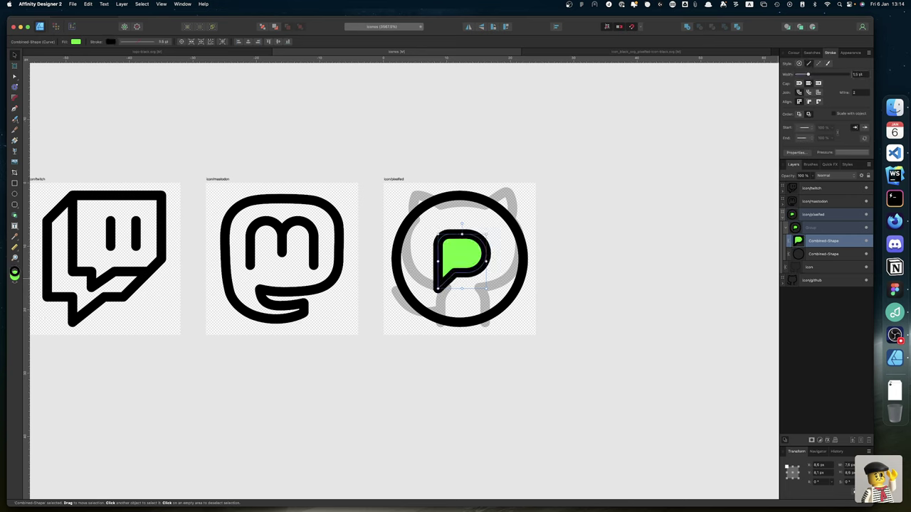
Remove the P shape's green fill so only its black outline is left.
click(794, 54)
click(789, 71)
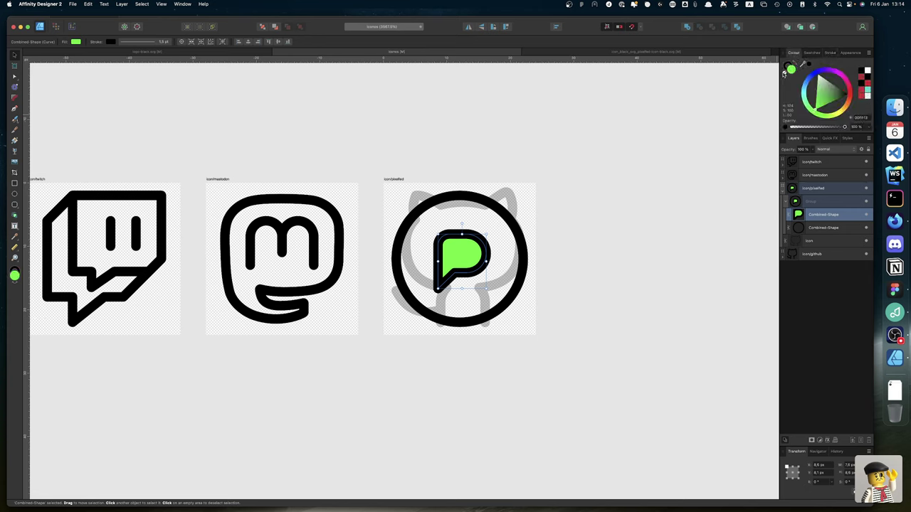
click(785, 76)
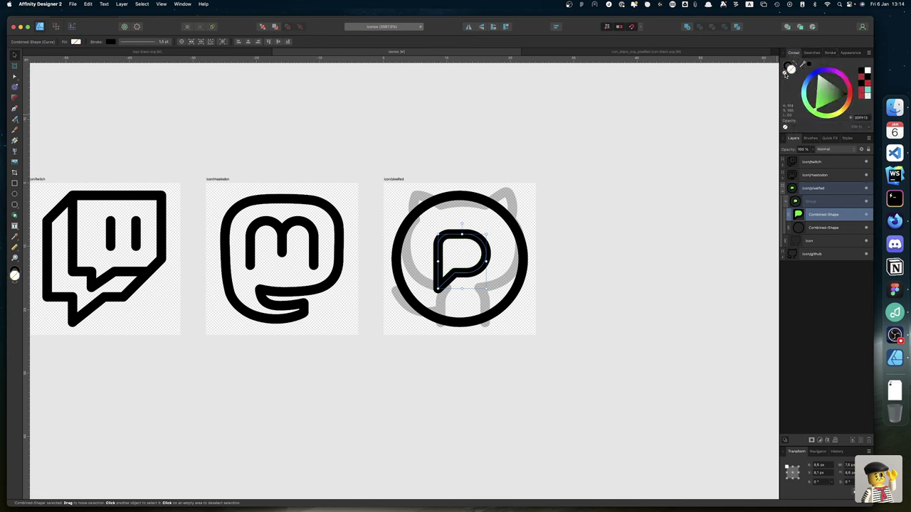
Select the whole Pixelfed logo group and set its transform anchor to the centre.
click(651, 280)
click(466, 249)
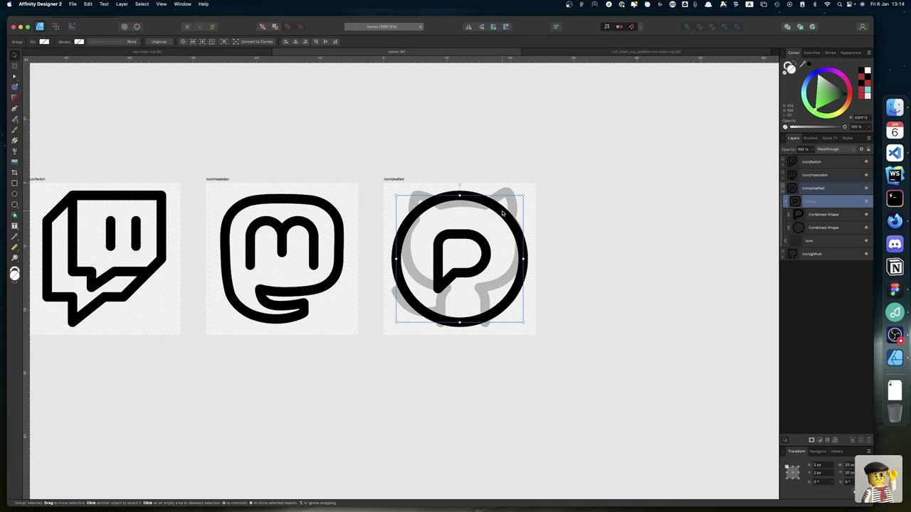
click(792, 472)
click(849, 464)
text(19)
key(Return)
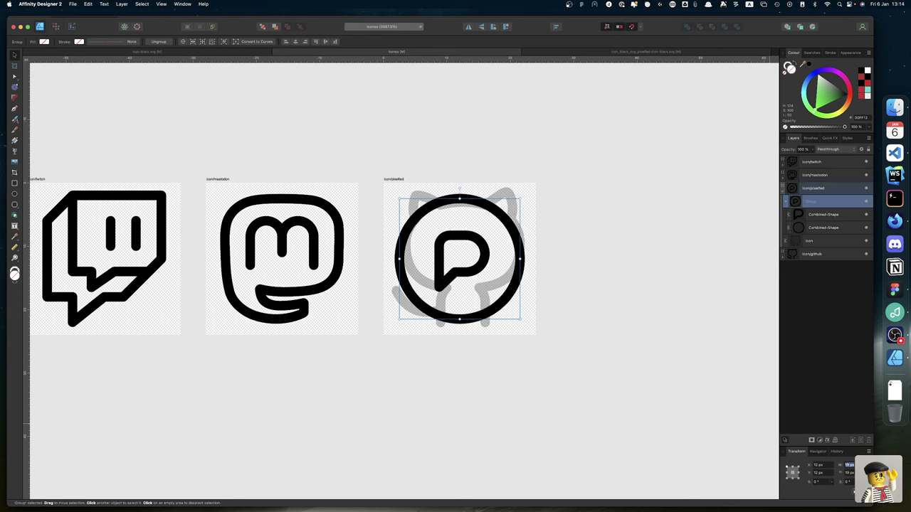
key(super+z)
Scale only the outer circle about its centre to 19 px, try 18 px, and settle on 19 px.
click(825, 229)
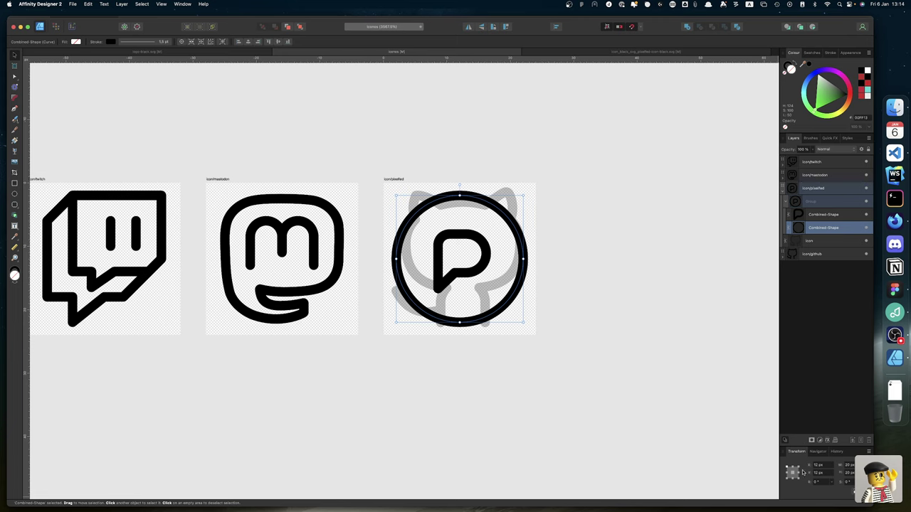
click(849, 466)
text(19)
key(Return)
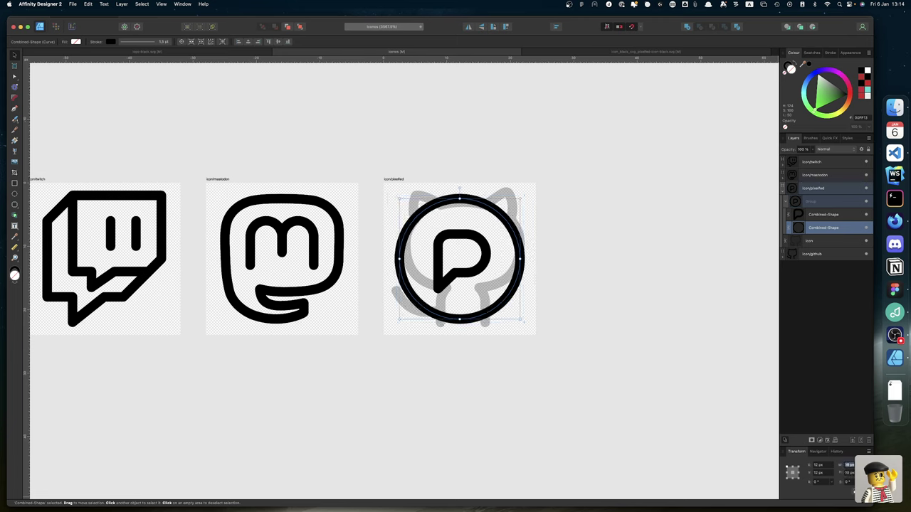
text(18)
key(Return)
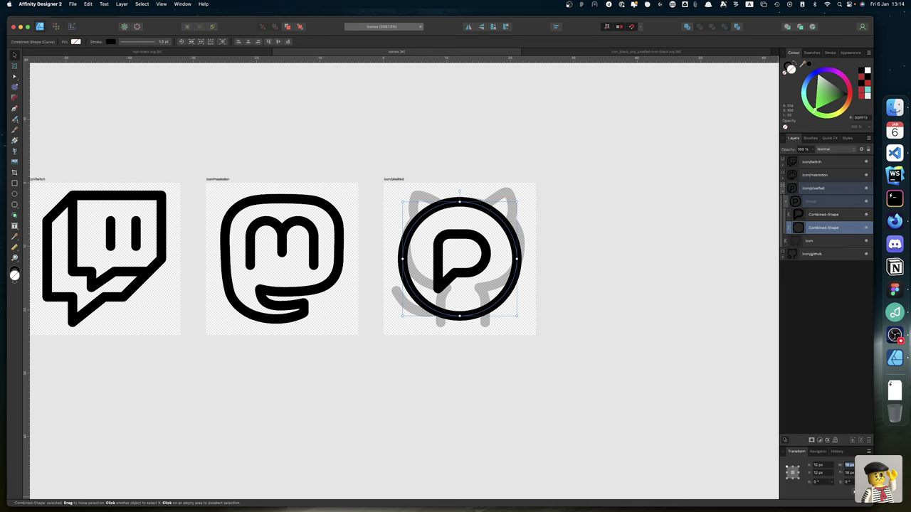
text(19)
key(Return)
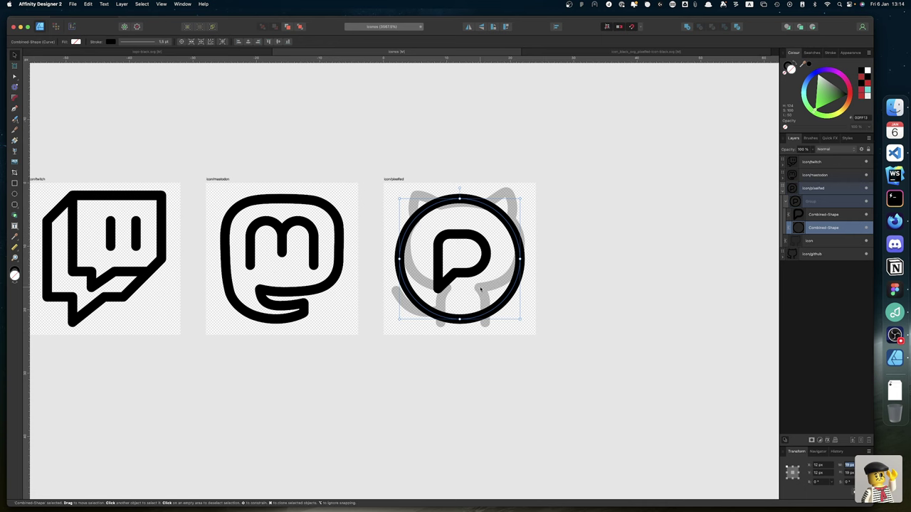
Delete the faint GitHub reference icon from the icon/pixelfed artboard.
scroll(526, 286, up, 3)
scroll(526, 285, right, 3)
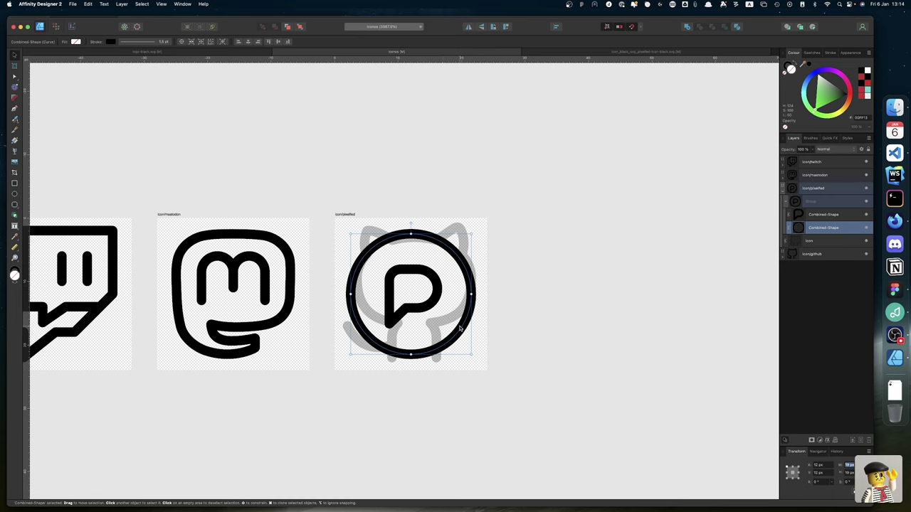
click(534, 379)
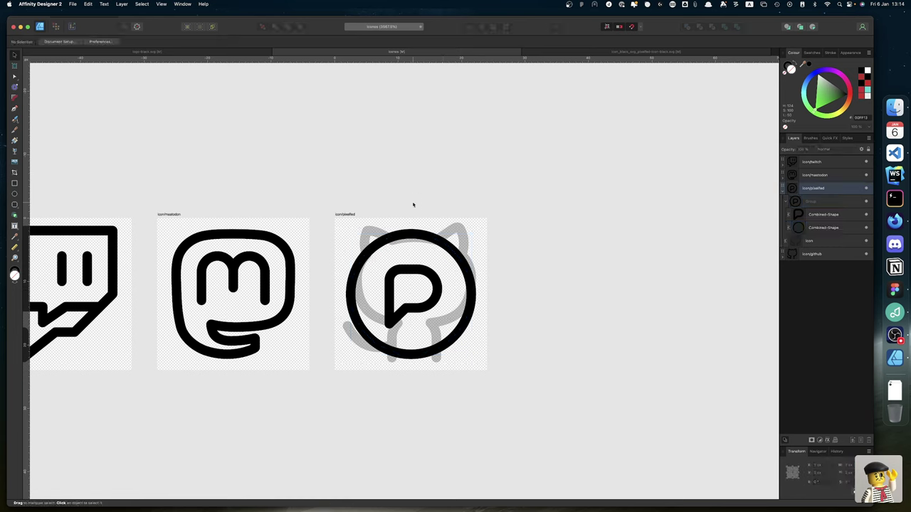
click(812, 242)
key(Delete)
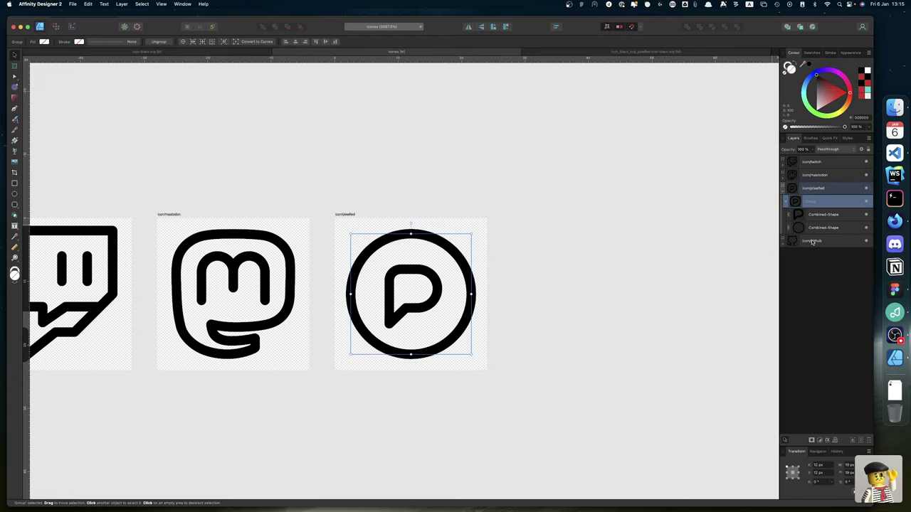
Scale only the outer circle of the Pixelfed icon about its centre to 20 px.
key(super+0)
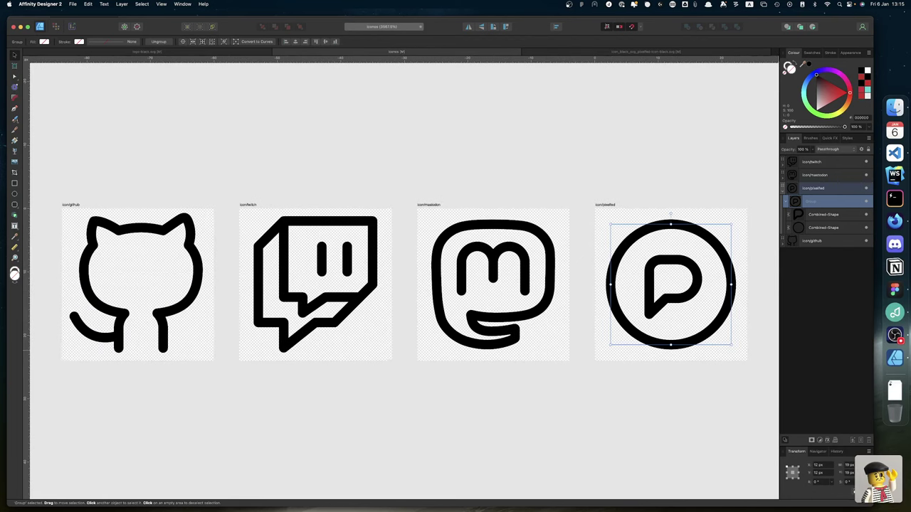
click(825, 228)
click(849, 464)
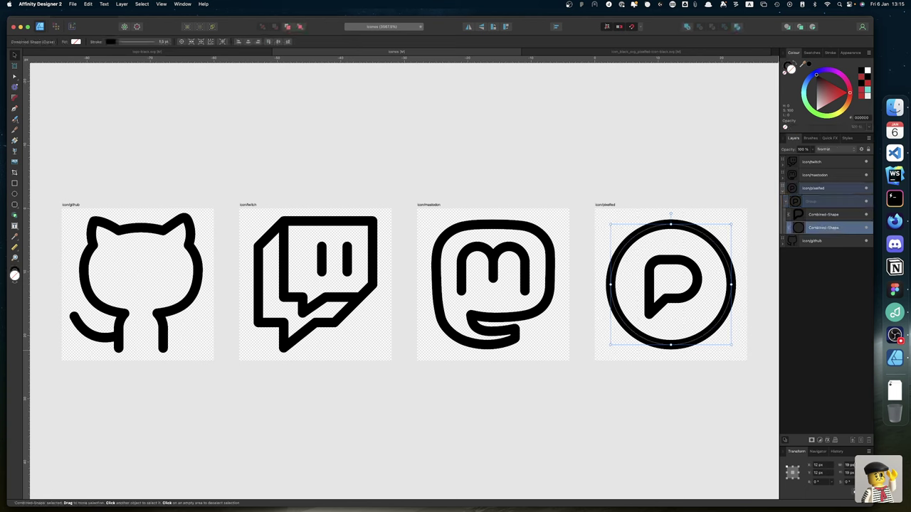
text(20)
key(Return)
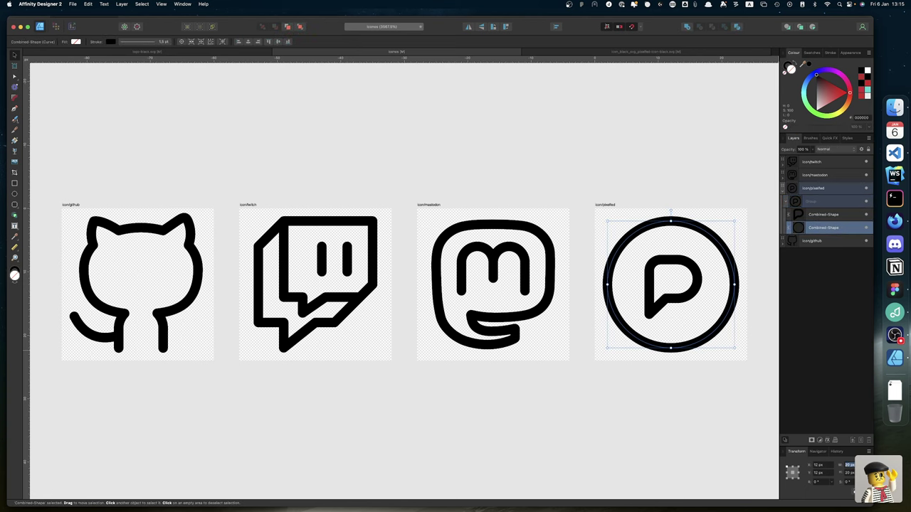
Move the upper nodes of the Twitch icon, including the tops of both eye bars, down by 1 px.
scroll(636, 411, right, 3)
scroll(630, 413, down, 5)
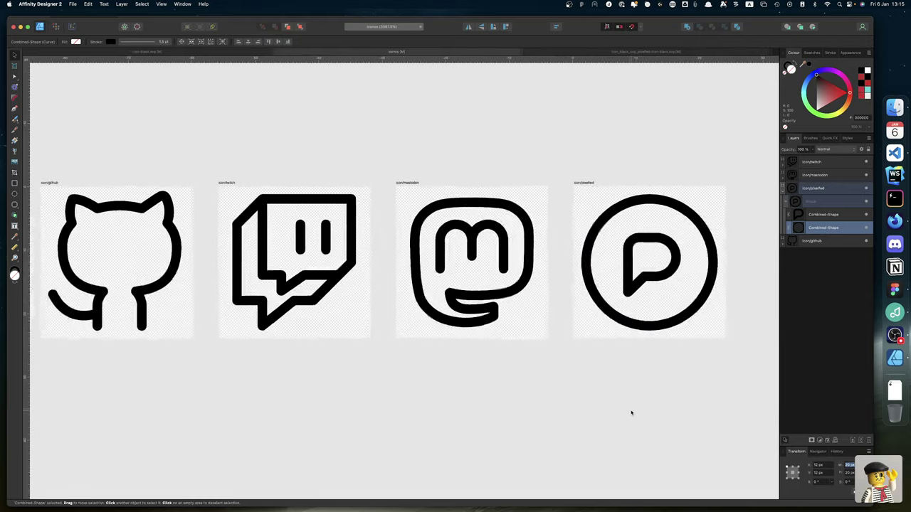
scroll(630, 414, down, 5)
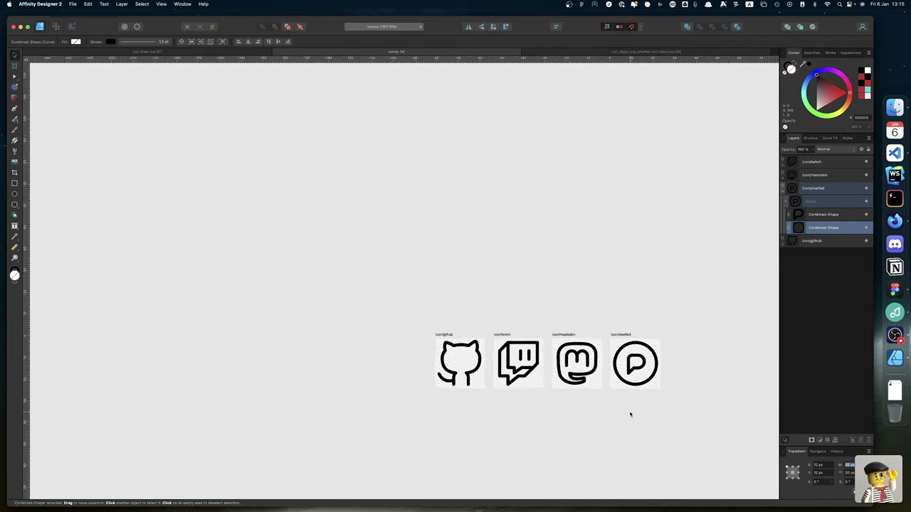
scroll(630, 414, right, 2)
scroll(630, 414, right, 2)
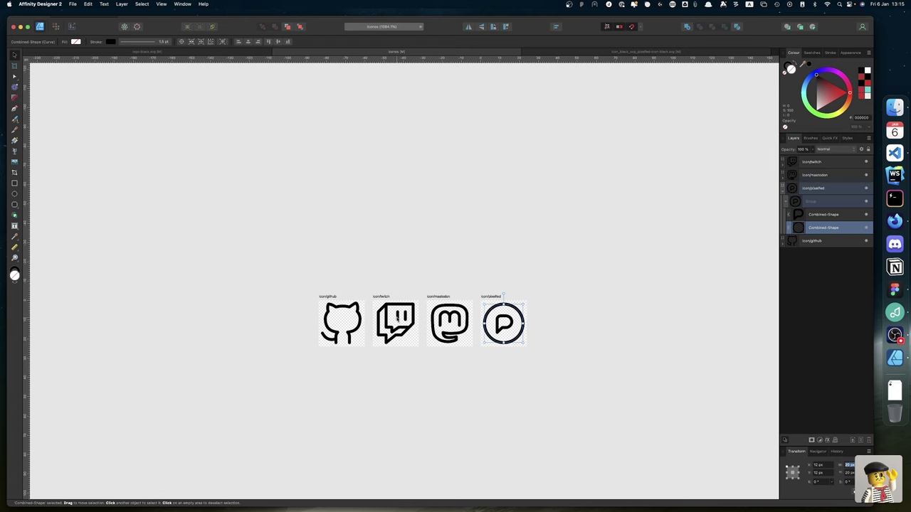
scroll(397, 307, up, 5)
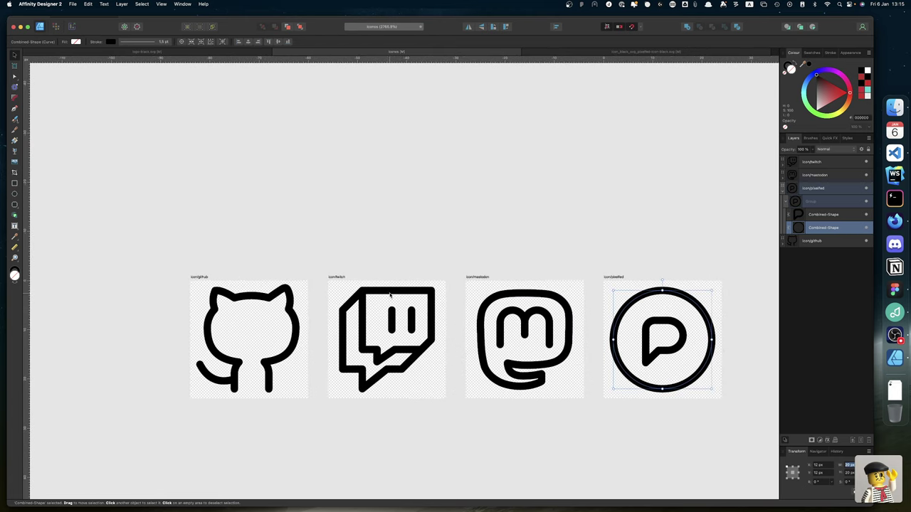
click(387, 290)
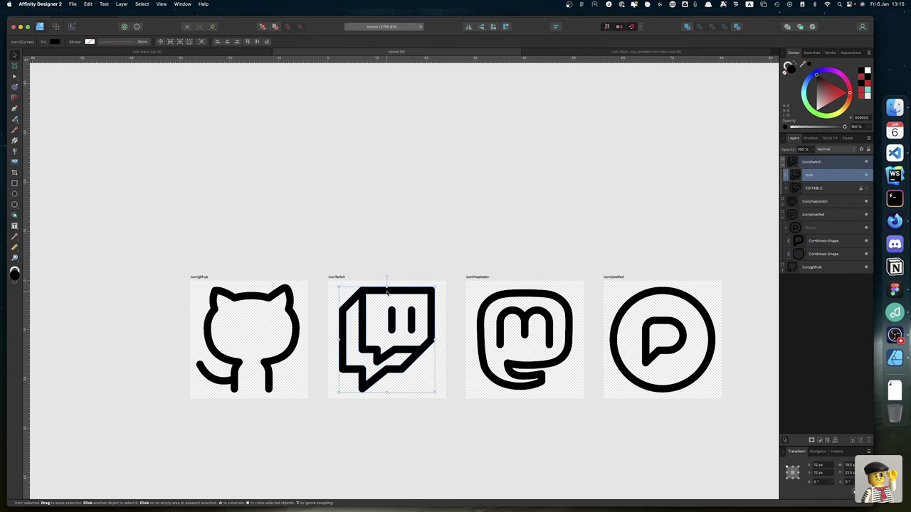
click(391, 328)
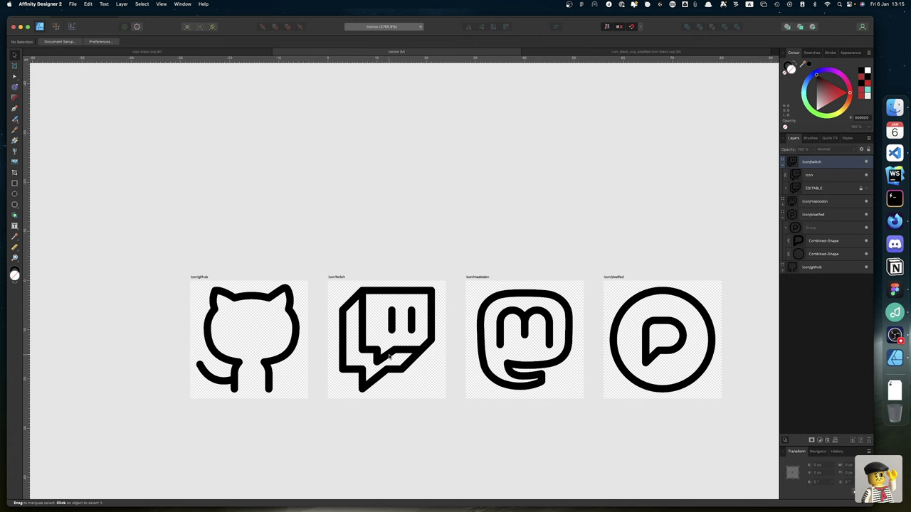
click(392, 357)
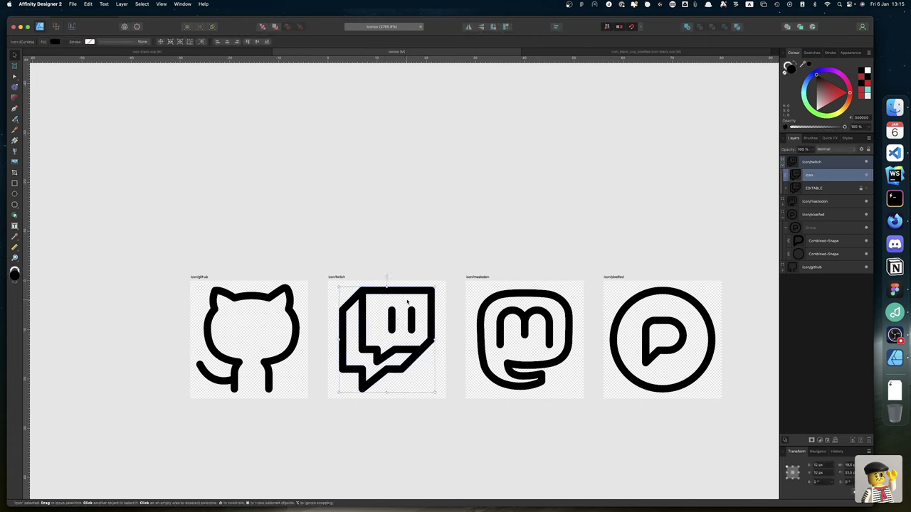
key(a)
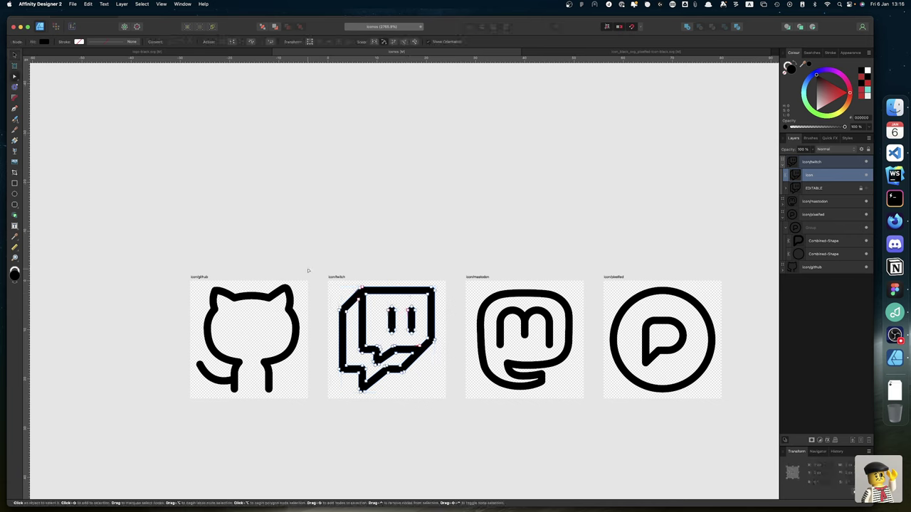
drag(321, 263, 457, 324)
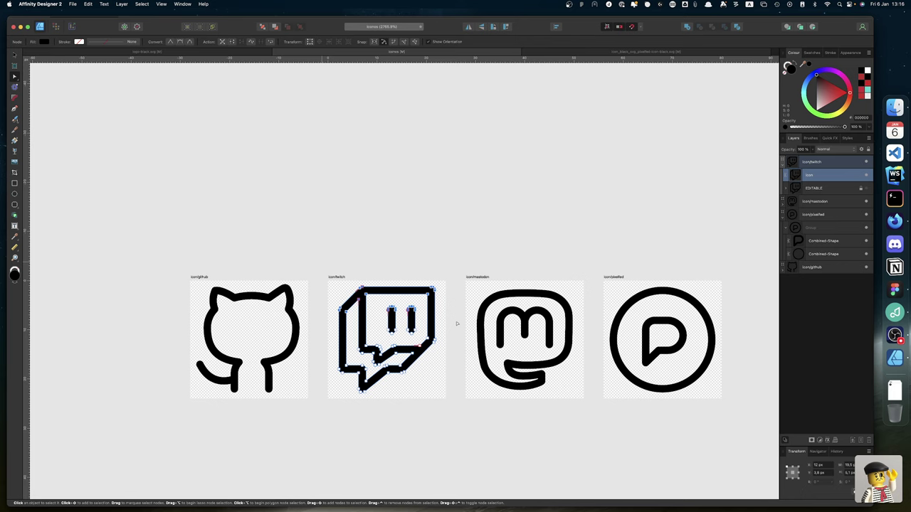
key(Down)
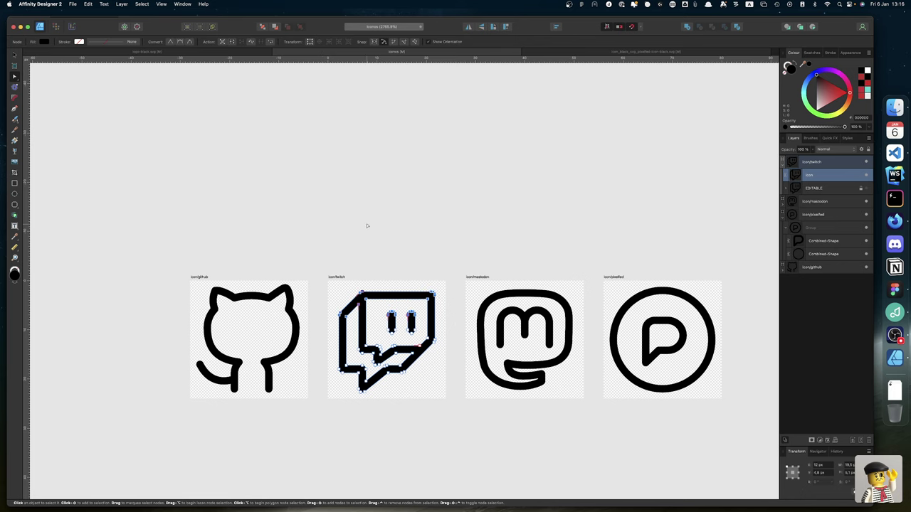
key(Escape)
Expand the strokes of the Pixelfed P and its outer circle into filled curves.
scroll(366, 226, right, 3)
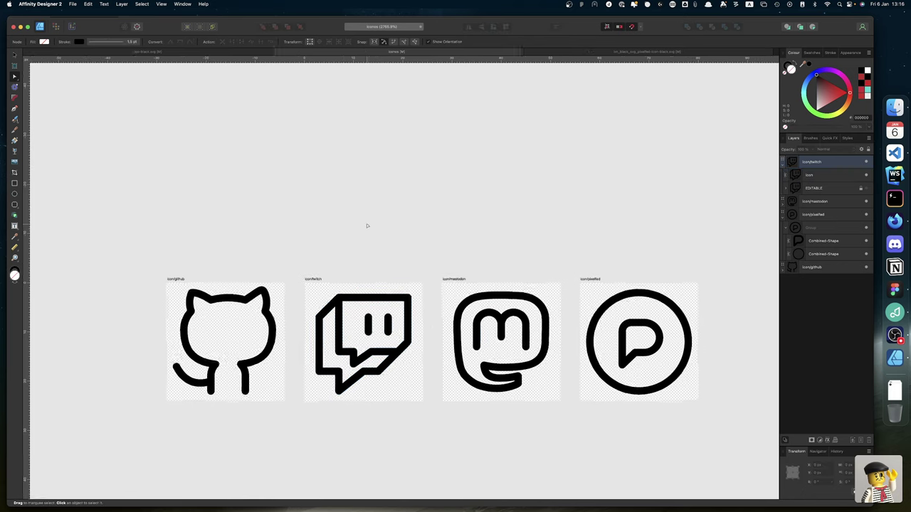
scroll(366, 226, down, 3)
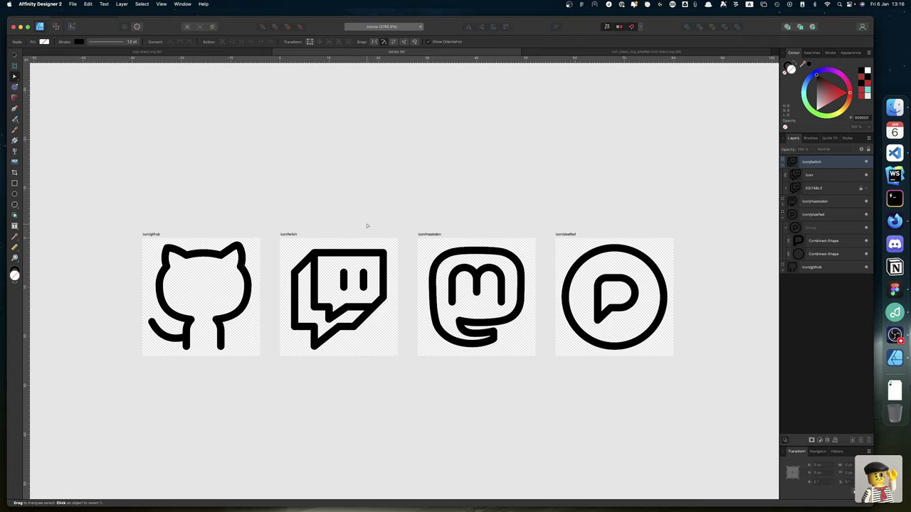
scroll(367, 225, right, 5)
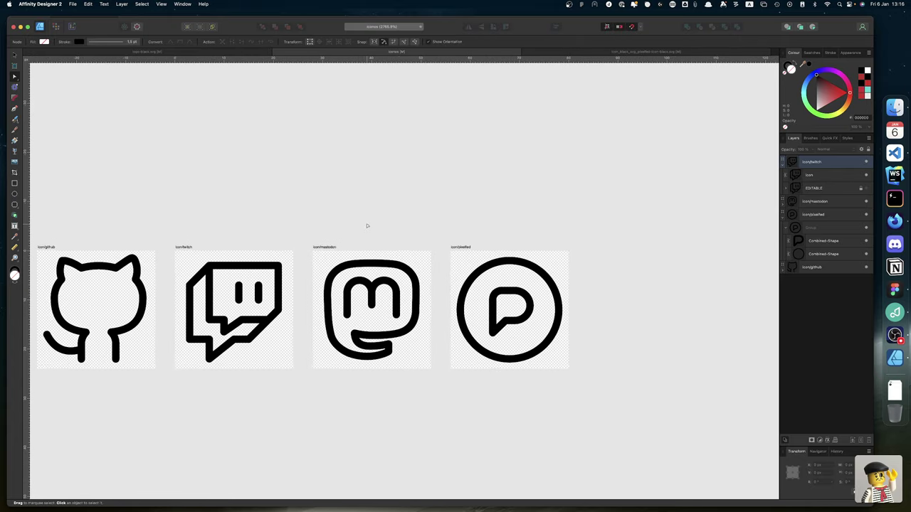
scroll(367, 225, right, 2)
scroll(368, 226, right, 1)
scroll(367, 226, down, 1)
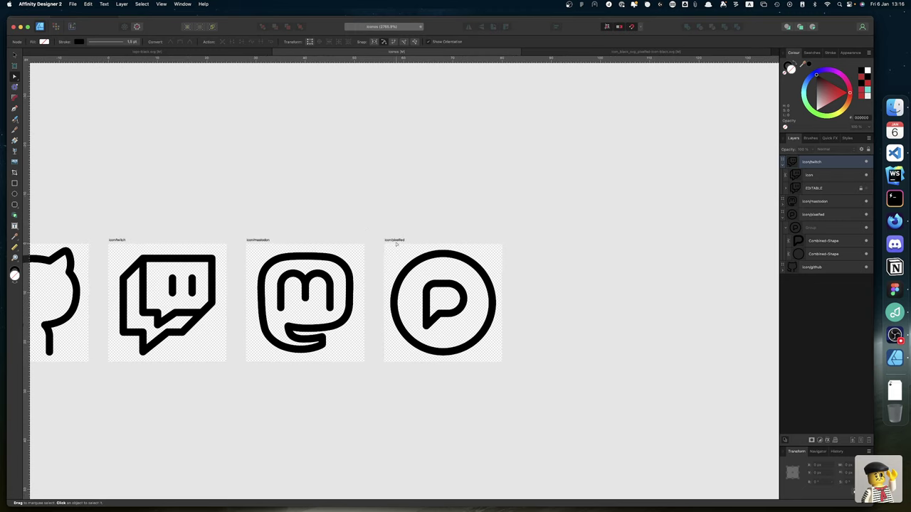
double_click(454, 314)
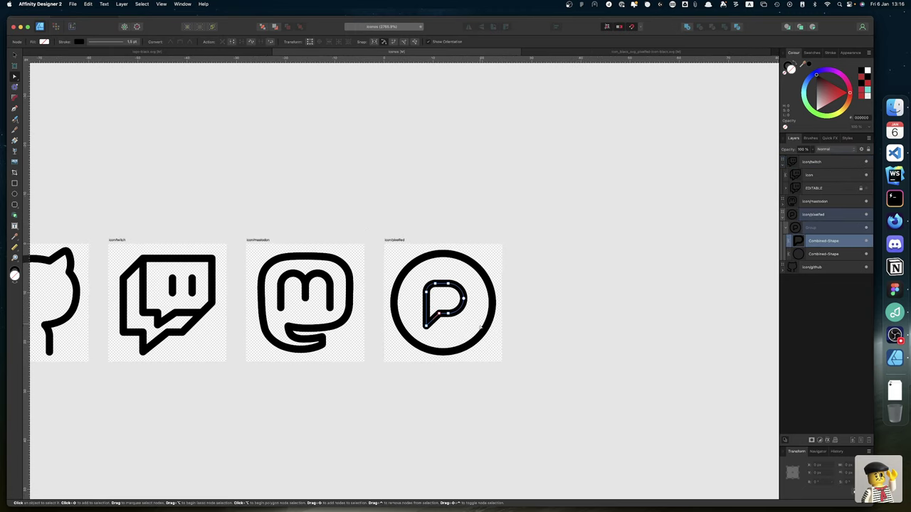
scroll(416, 269, up, 5)
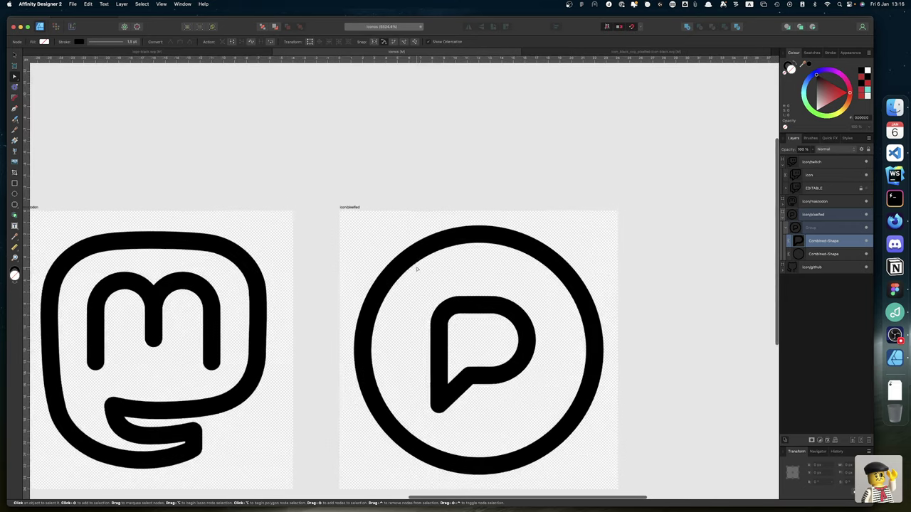
shift+click(380, 216)
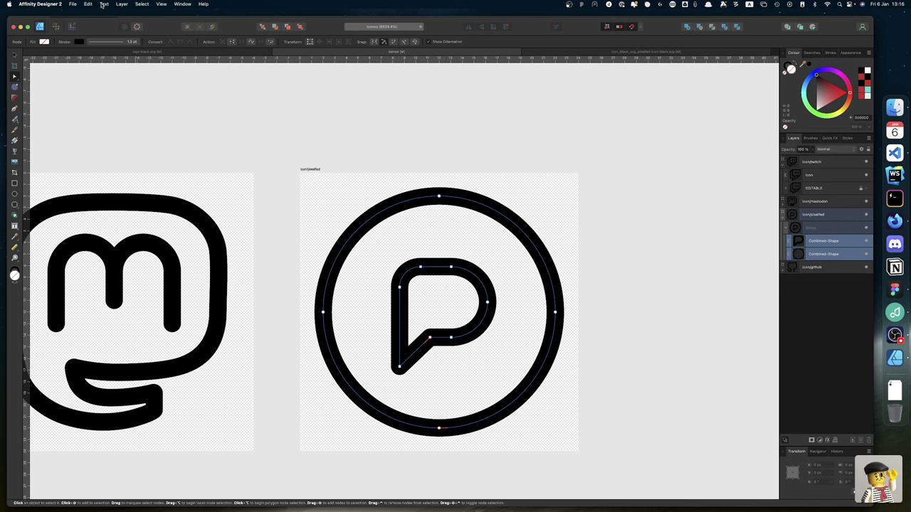
click(122, 6)
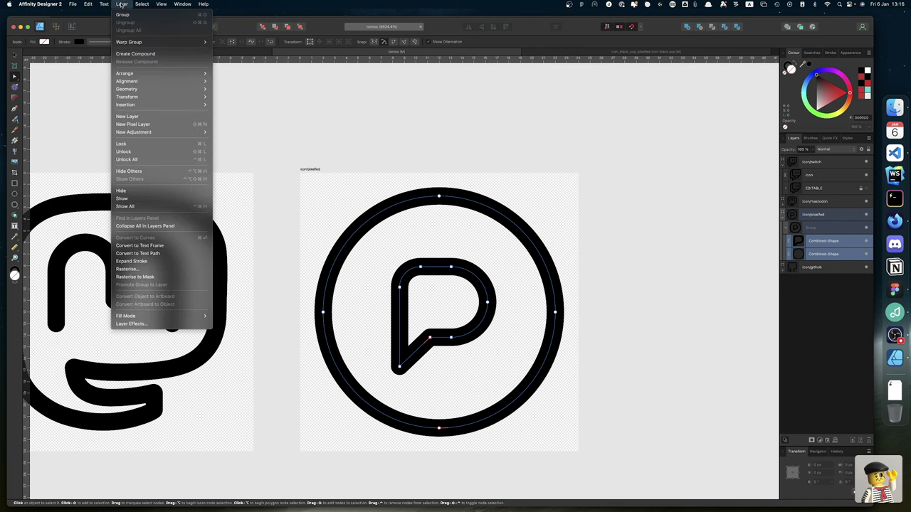
click(147, 265)
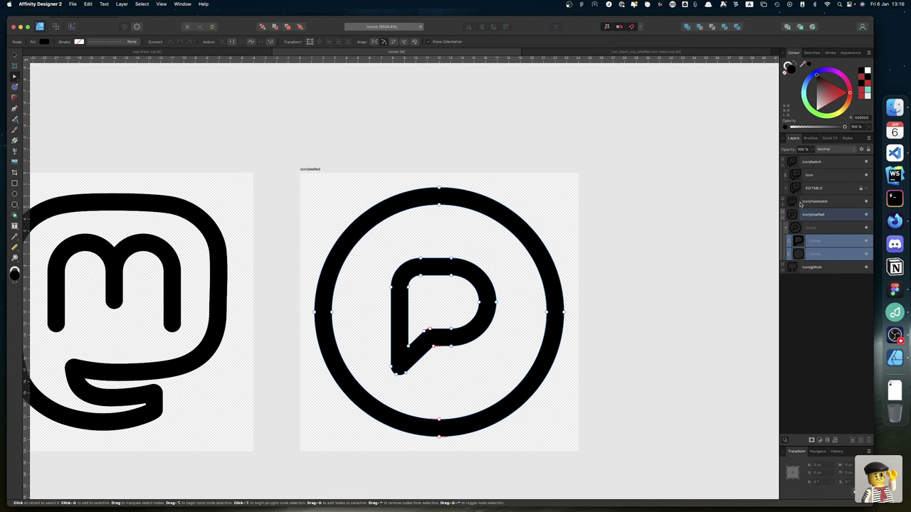
Merge the expanded P and circle into one shape with a boolean Add and rename its layer "icon".
click(689, 27)
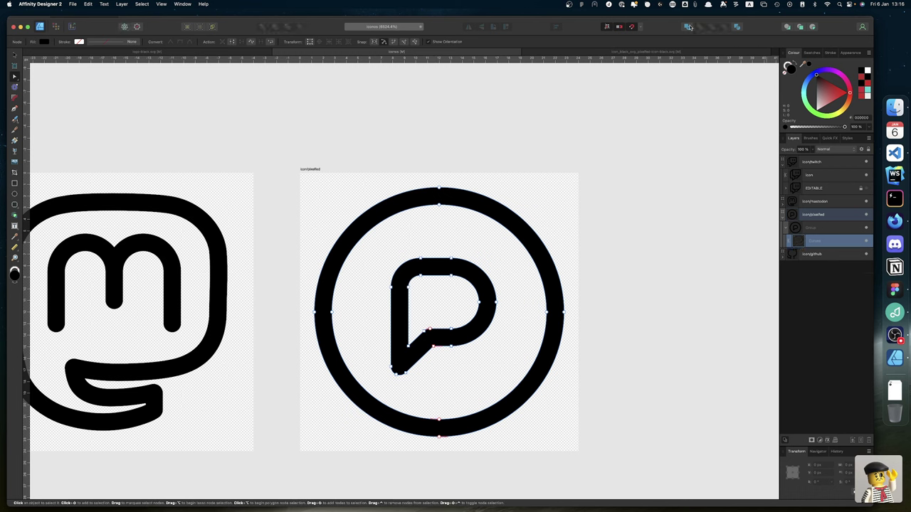
double_click(814, 242)
text(icon)
Ungroup the Pixelfed group so the icon layer sits directly in the icon/pixelfed artboard, and save the document.
click(817, 228)
right_click(817, 227)
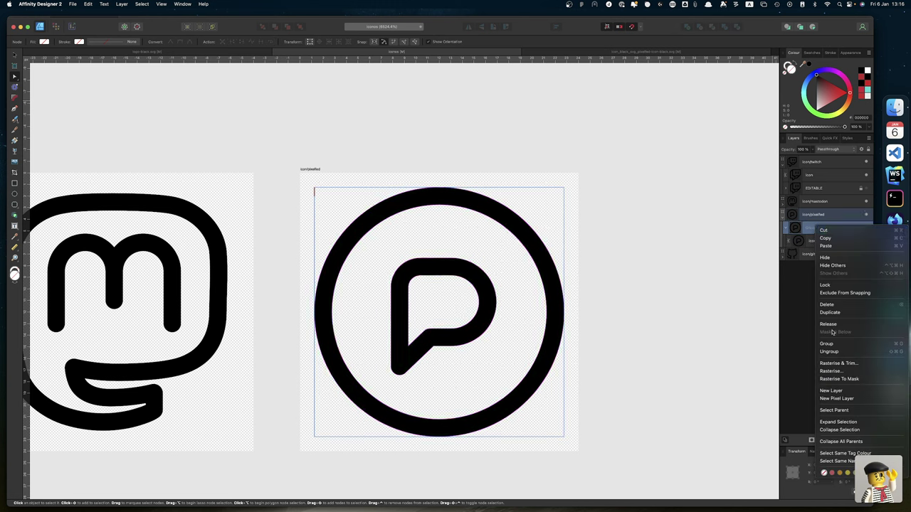
click(829, 351)
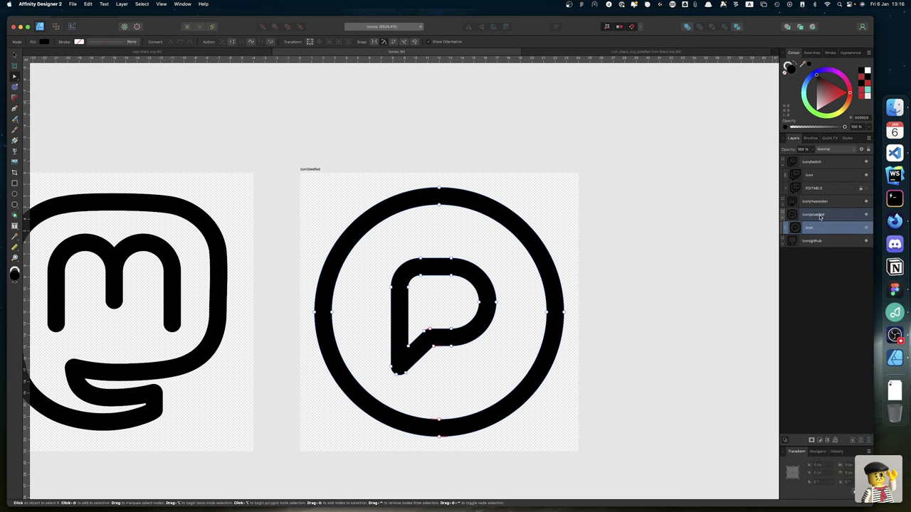
key(super+s)
Switch to Visual Studio Code and mark Pixelfed as done with an x in the iconos.md checklist.
click(895, 154)
click(688, 240)
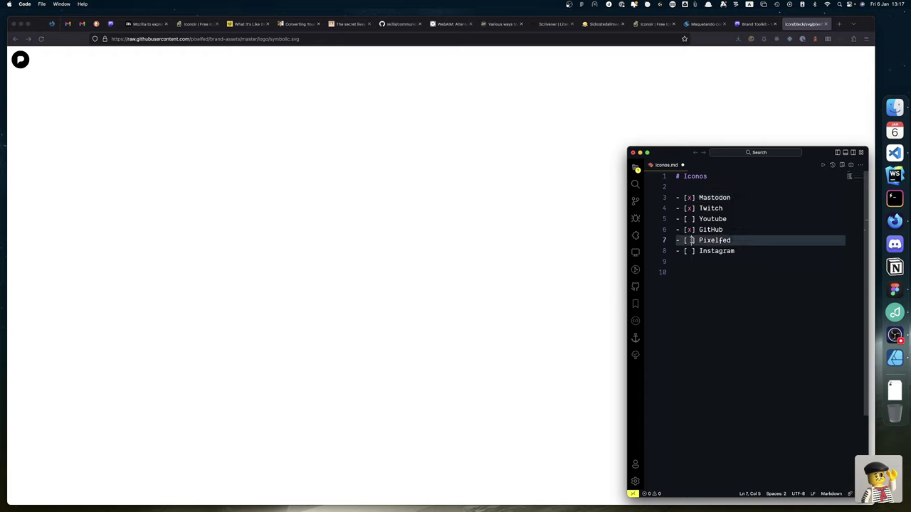
key(shift+Right)
text(x)
click(690, 251)
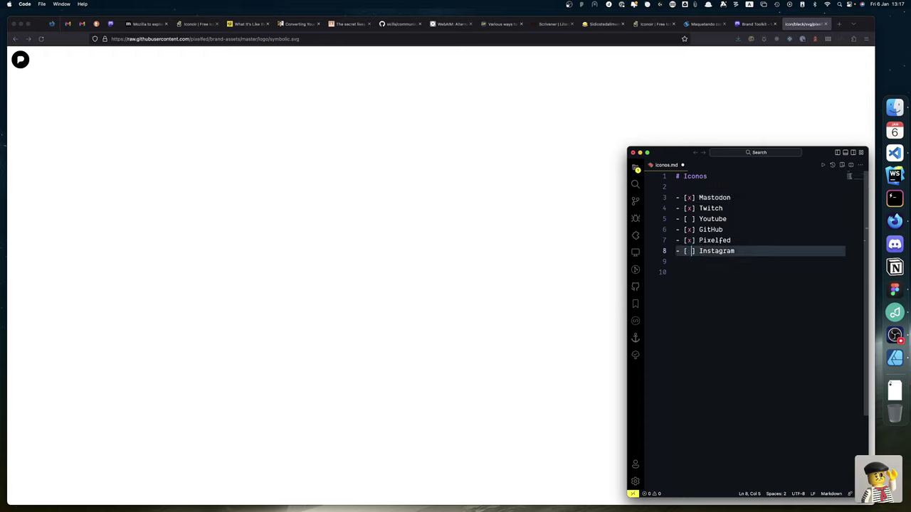
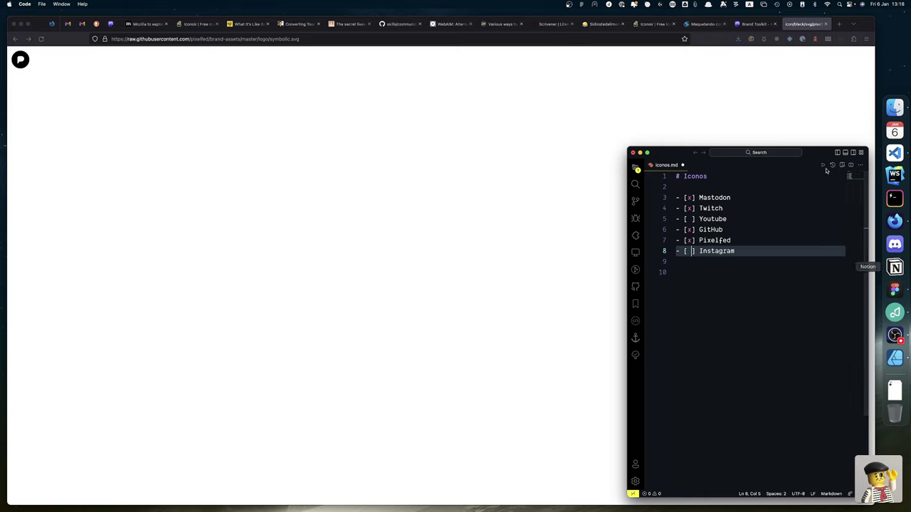
Switch to the Iconoir site in Firefox, search for "youtube" and download the youtube icon as SVG.
click(659, 25)
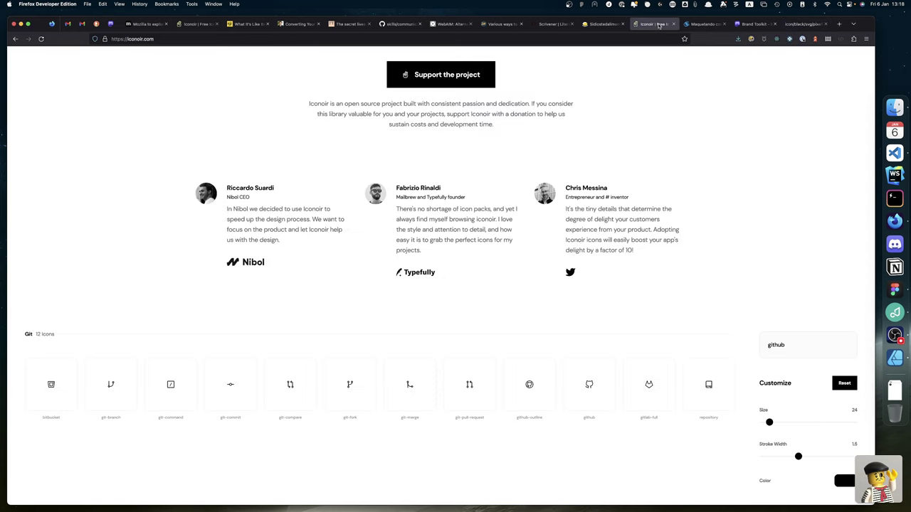
double_click(789, 349)
text(youtube)
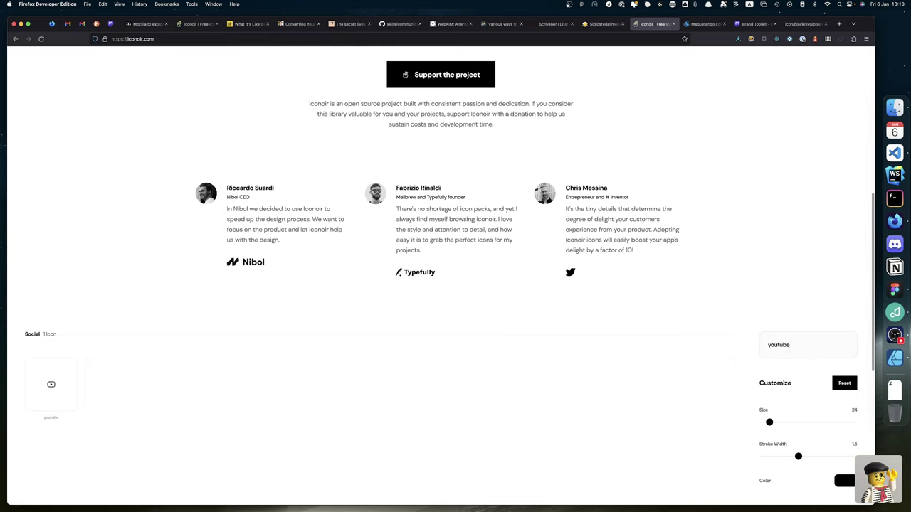
mouse_move(51, 388)
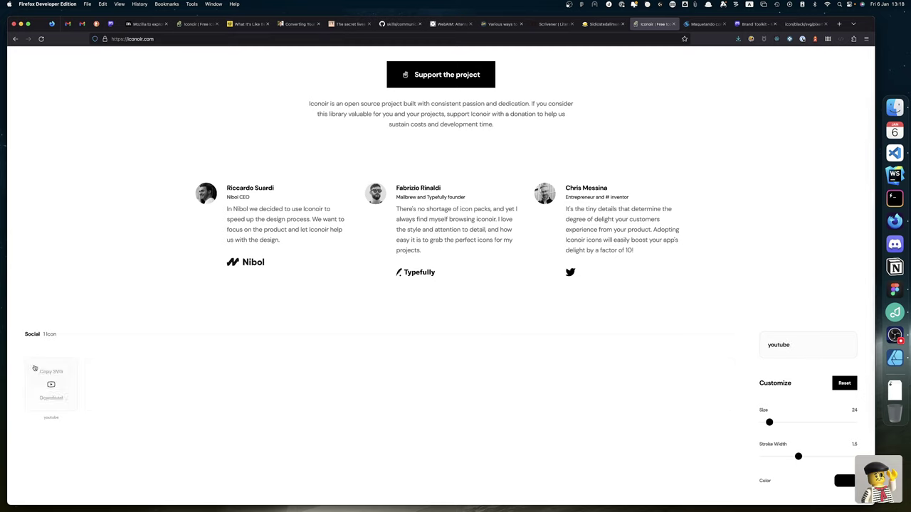
click(54, 396)
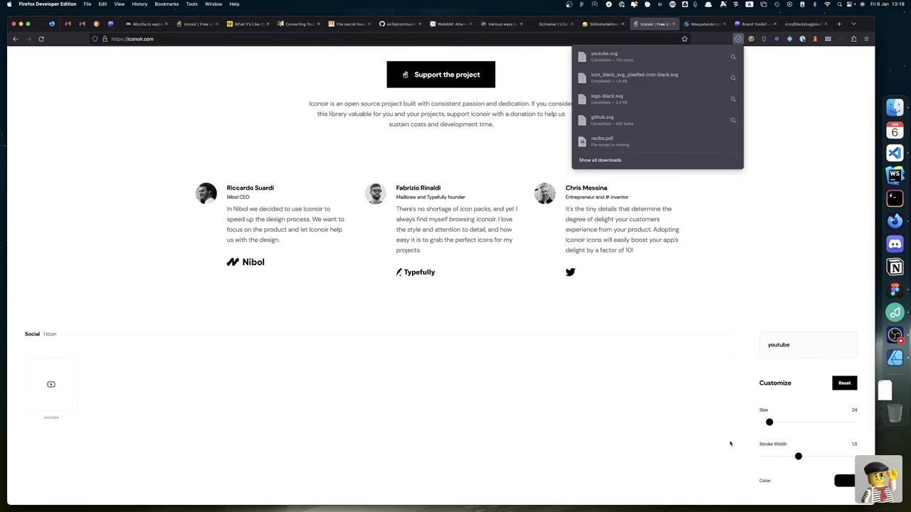
Search Iconoir for "instagram", download the instagram icon as SVG and switch back to Affinity Designer.
drag(798, 347, 743, 320)
text(instagram)
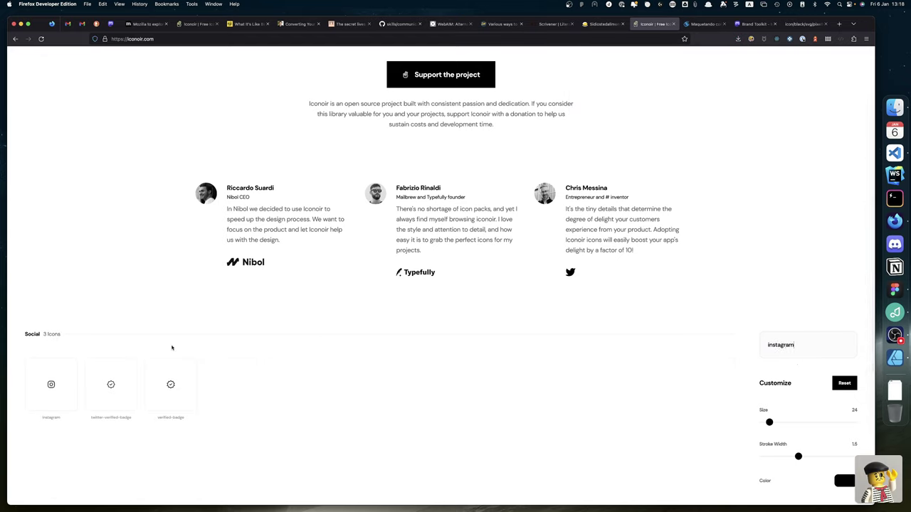
mouse_move(114, 392)
click(50, 396)
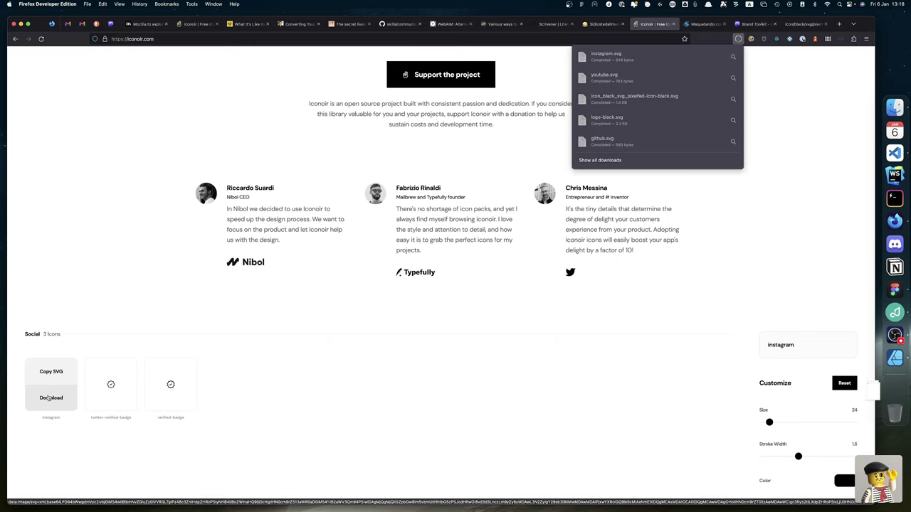
click(895, 358)
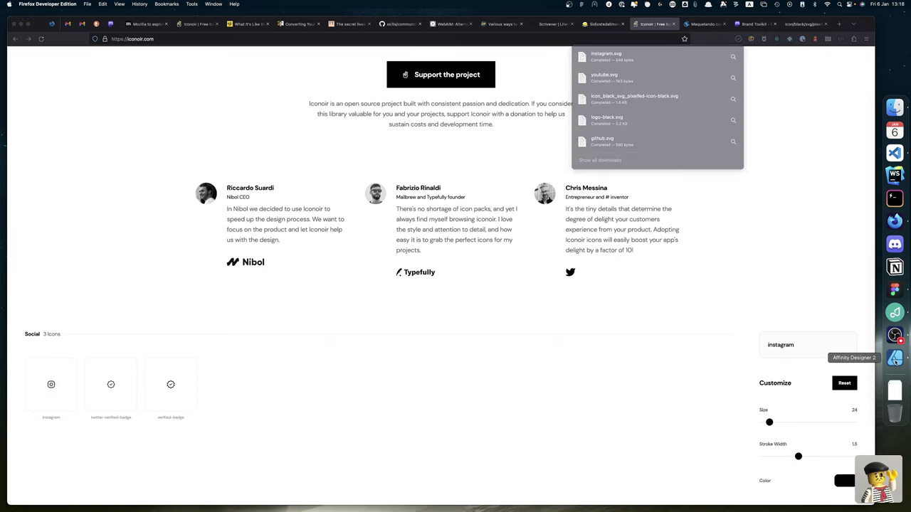
Close the icon_black_svg_pixelfed-icon-black.svg and logo-black.svg documents without saving their changes.
scroll(408, 290, down, 5)
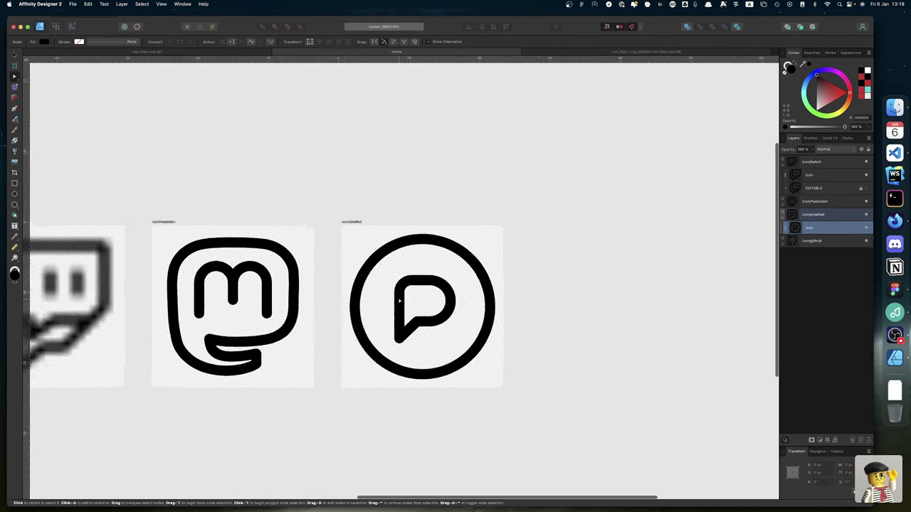
click(525, 53)
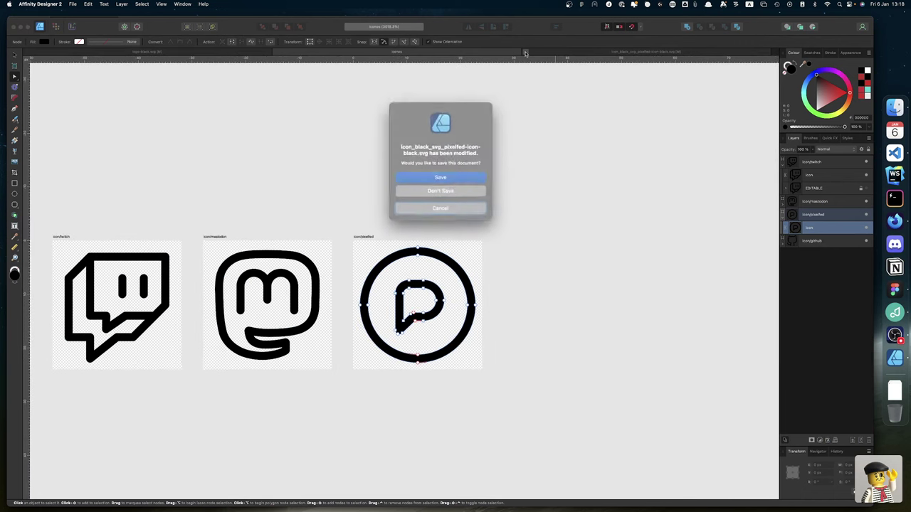
click(440, 188)
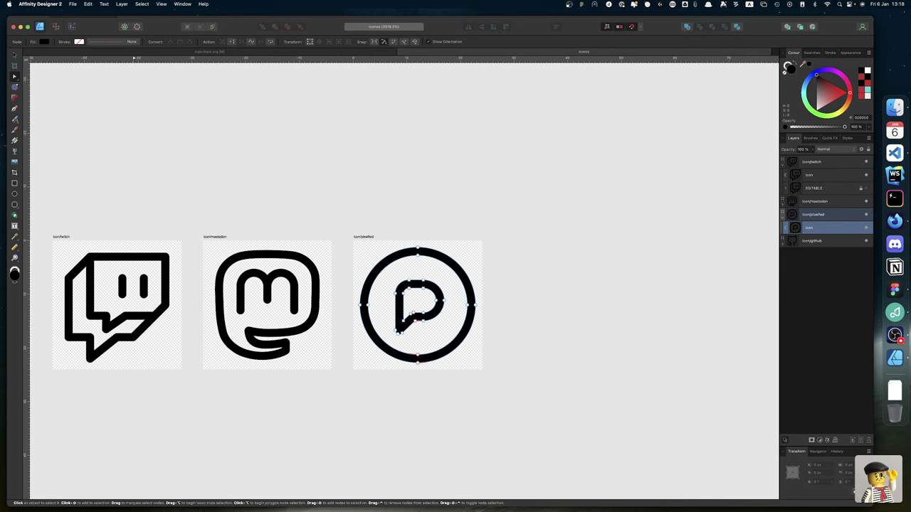
click(125, 52)
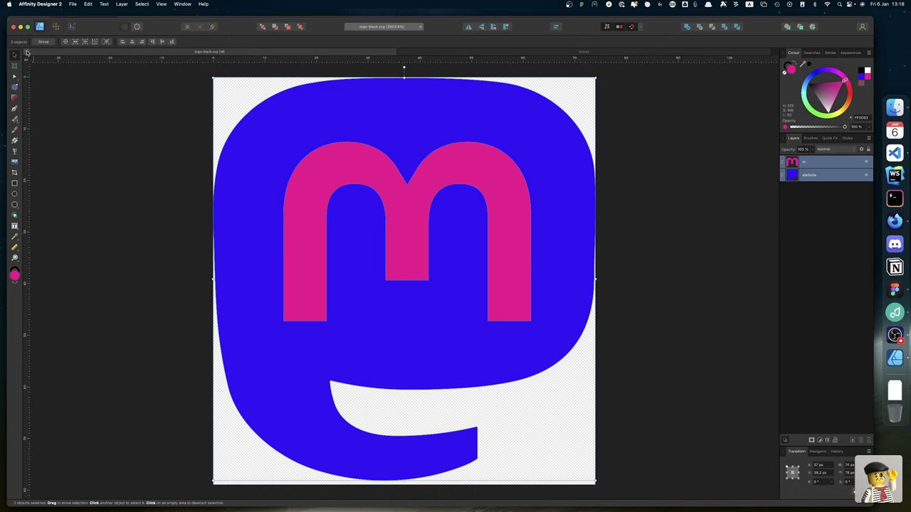
key(super+w)
click(436, 188)
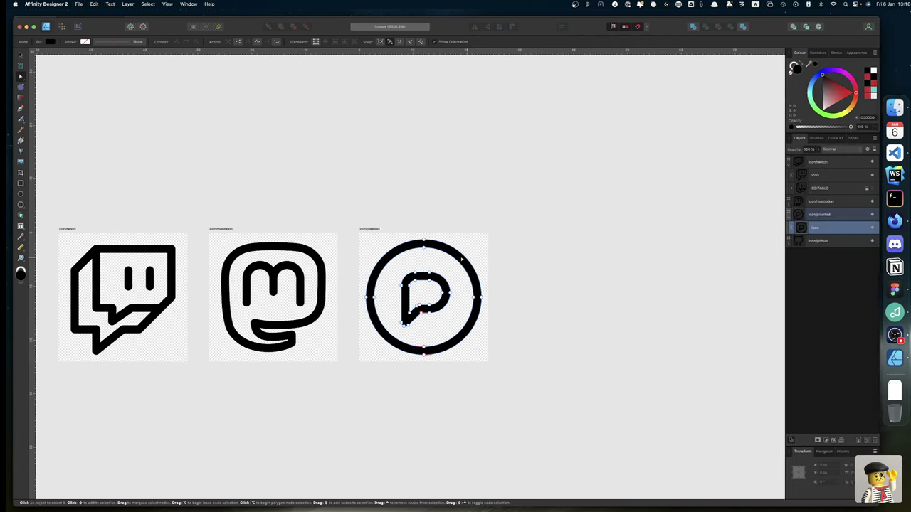
Duplicate the icon/pixelfed artboard and place the copy beside the original at X 124 px, matching the spacing of the other artboards.
scroll(462, 261, down, 4)
scroll(461, 259, left, 5)
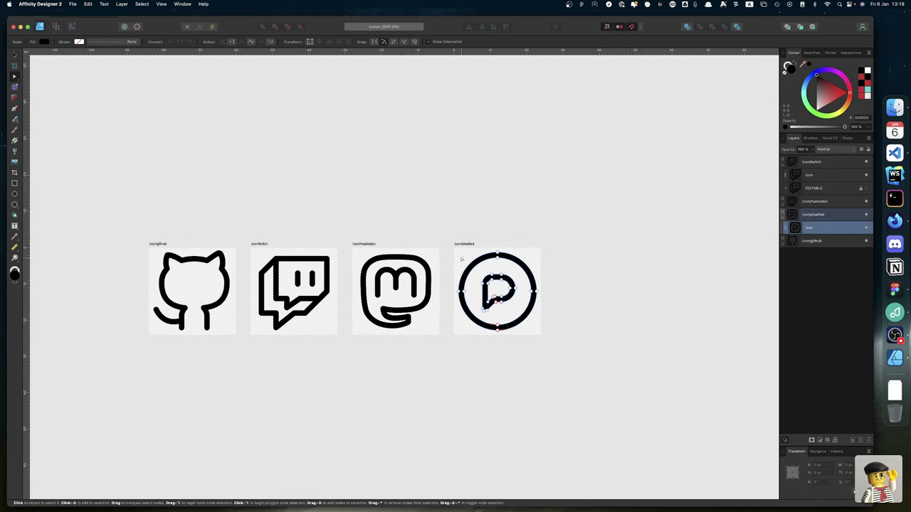
click(477, 229)
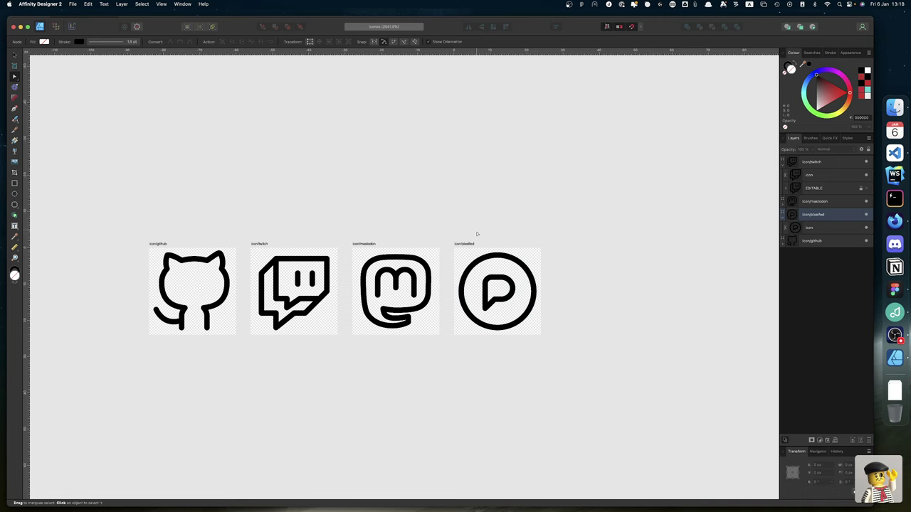
click(469, 245)
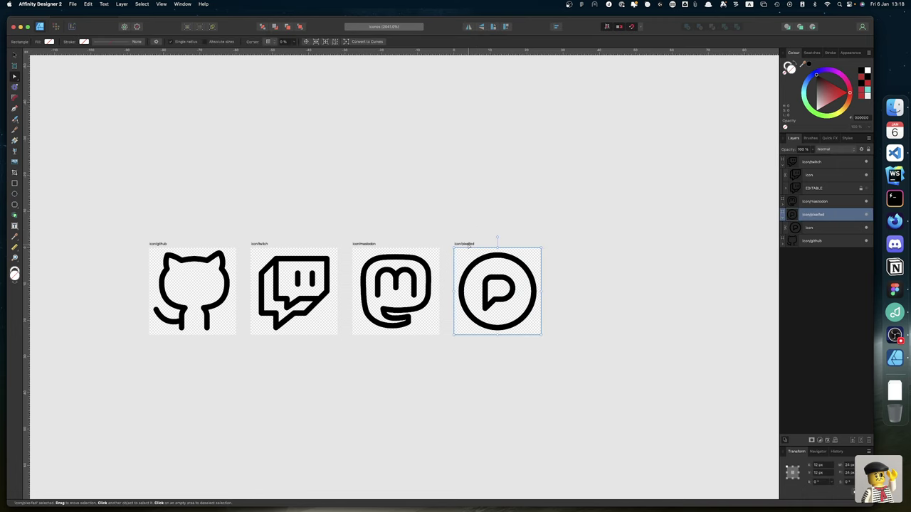
click(161, 244)
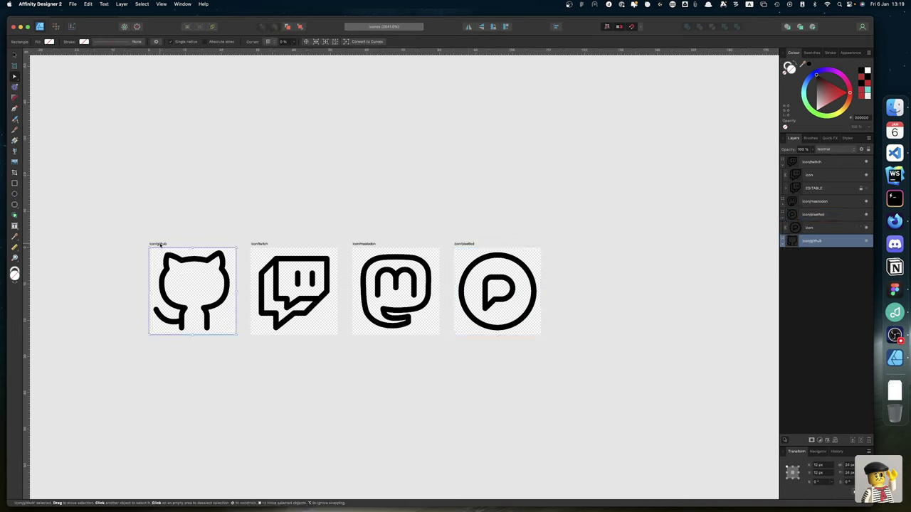
click(465, 244)
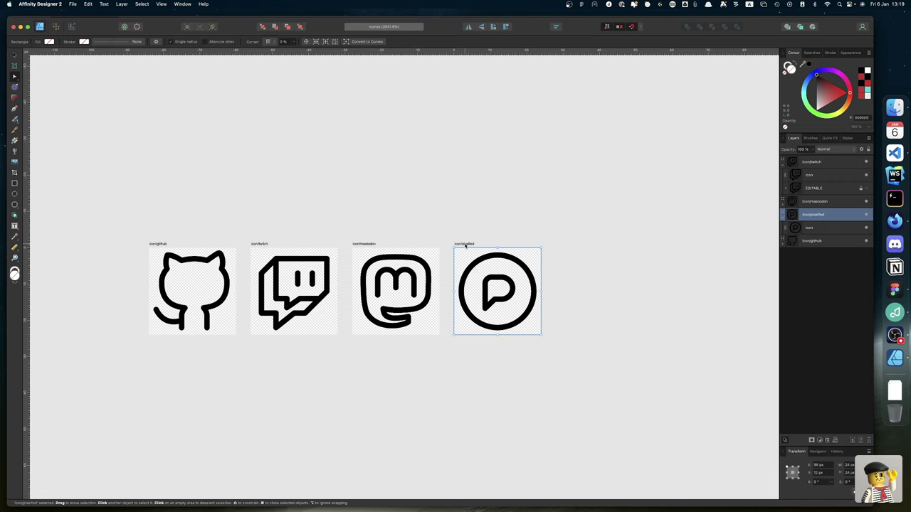
key(super+j)
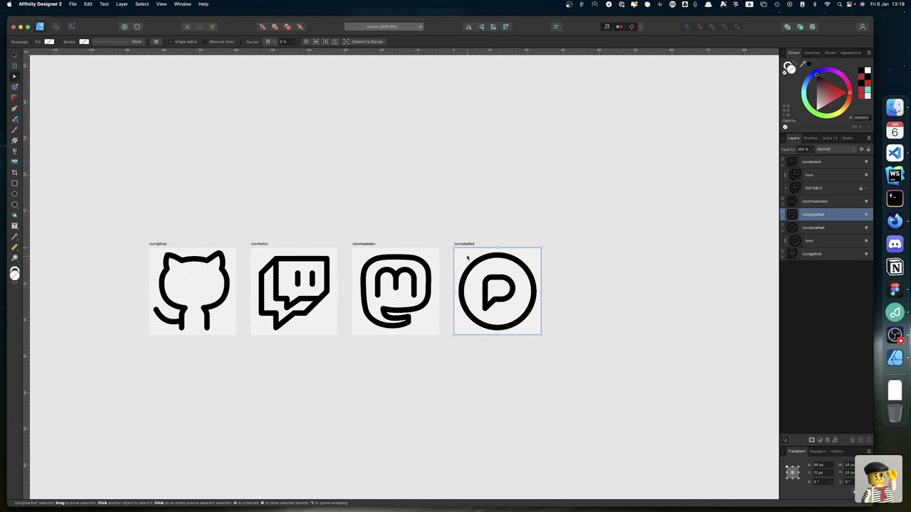
drag(462, 244, 567, 244)
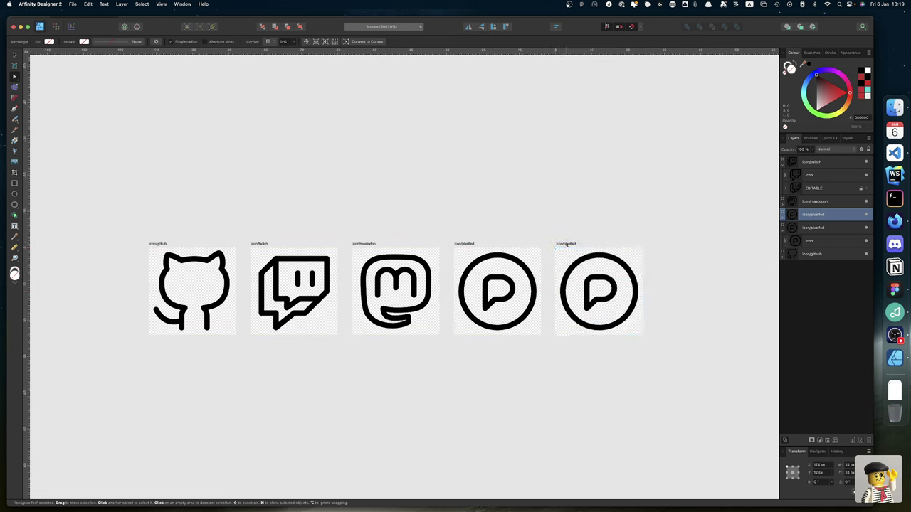
key(Escape)
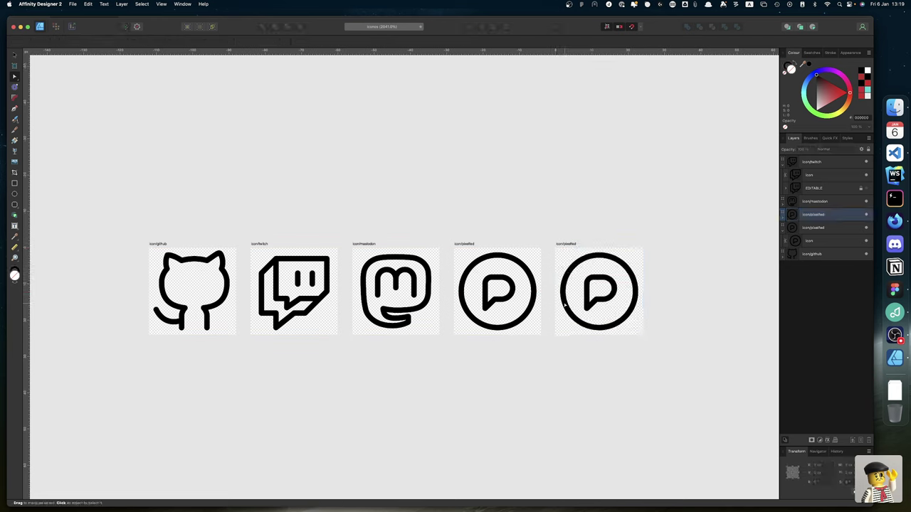
Rename the duplicated Pixelfed artboard as icon/youtube.
click(572, 244)
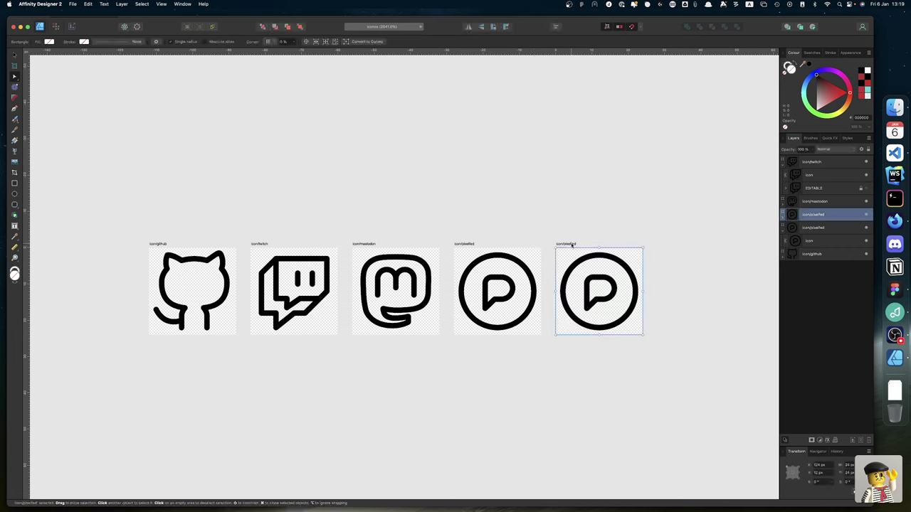
double_click(815, 214)
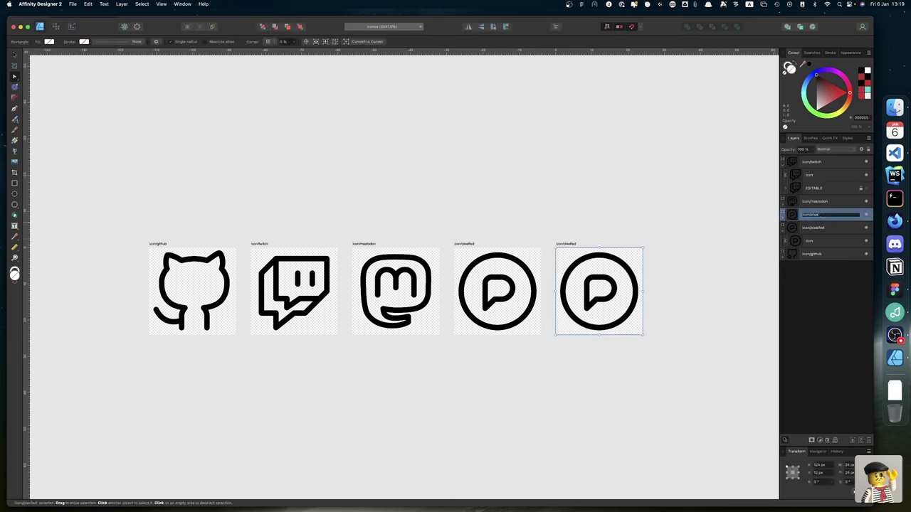
text(icon/youtube)
key(Return)
scroll(398, 285, right, 3)
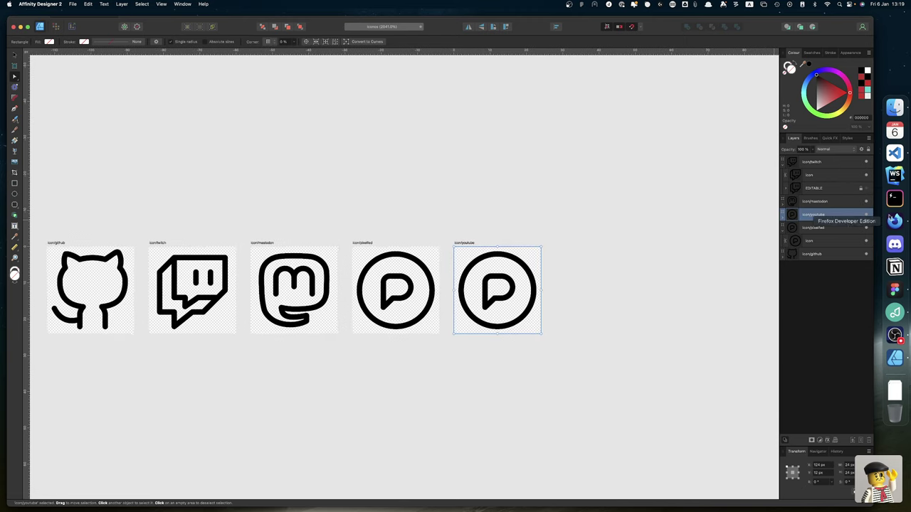
Collapse the expanded artboard layers, duplicate the icon/youtube artboard and place the copy to its right at X 152 px.
click(784, 233)
click(784, 163)
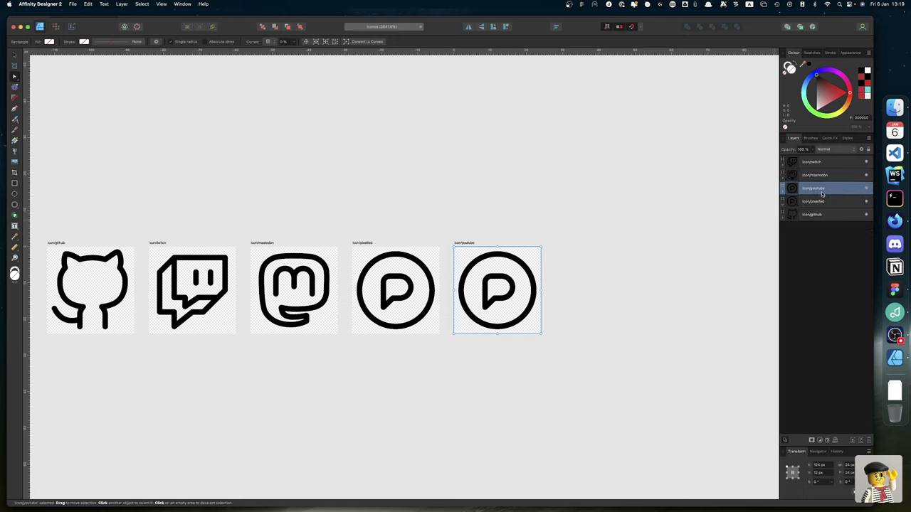
key(super+j)
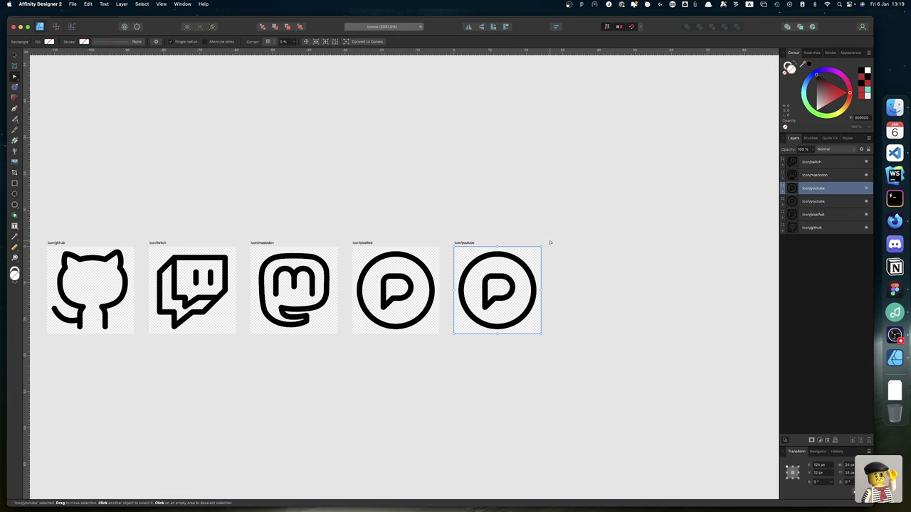
key(shift+Right)
key(shift+Right)
key(shift+Right)
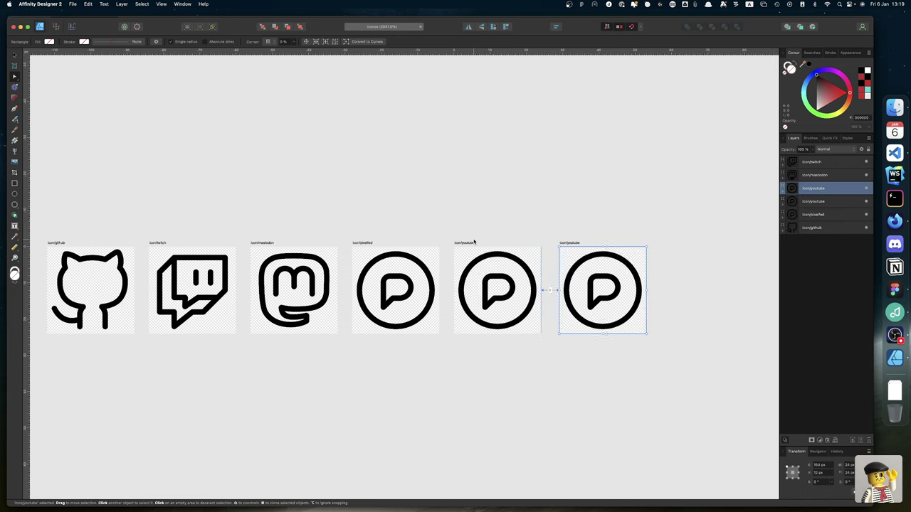
Rename the duplicated YouTube artboard as icon/instagram.
double_click(822, 188)
key(Right)
key(BackSpace)
key(BackSpace)
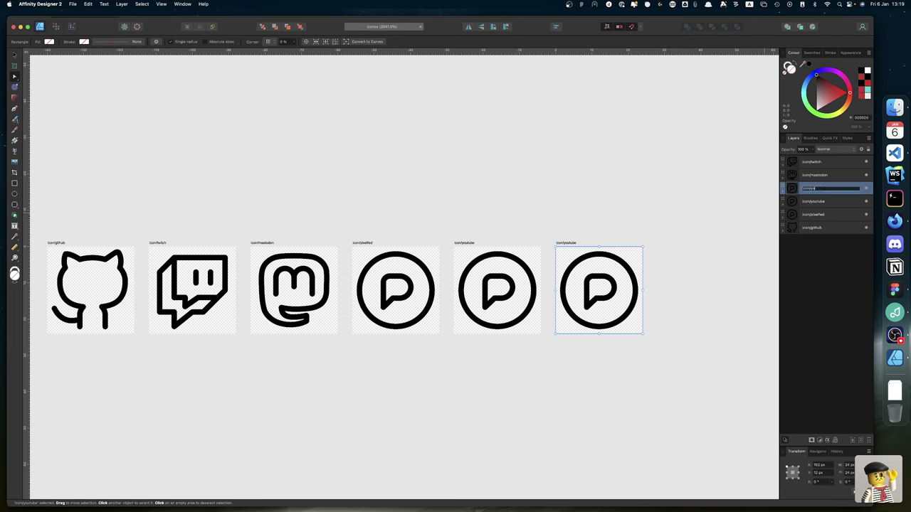
text(instagram)
key(Return)
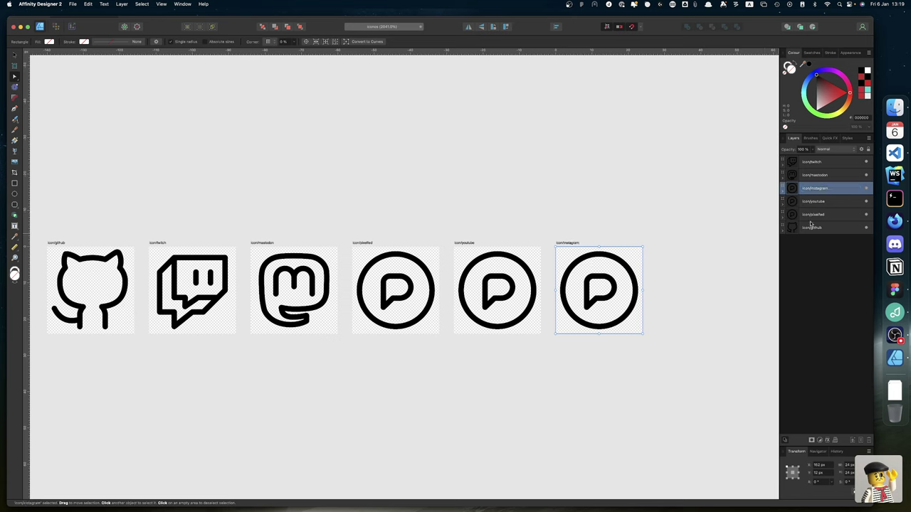
Delete the Pixelfed icon layer from both the icon/instagram and icon/youtube artboards to leave them empty.
click(784, 191)
drag(808, 207, 810, 204)
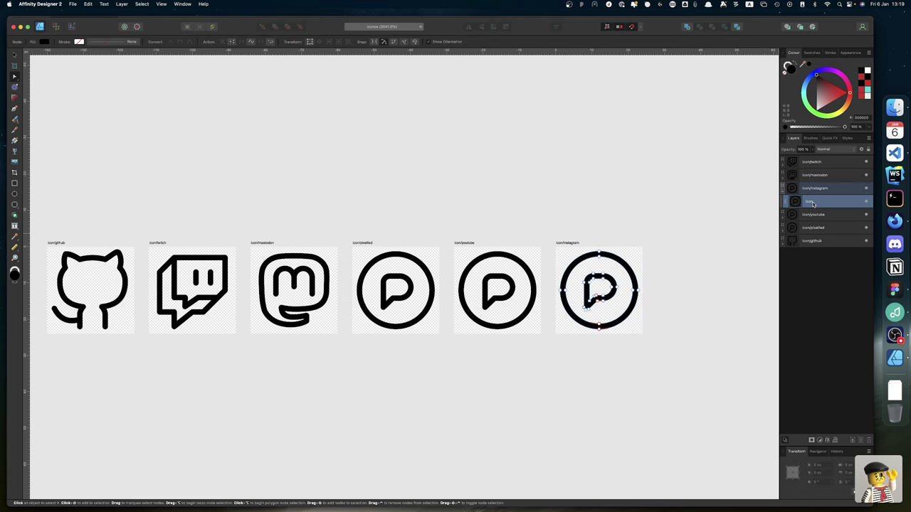
click(783, 201)
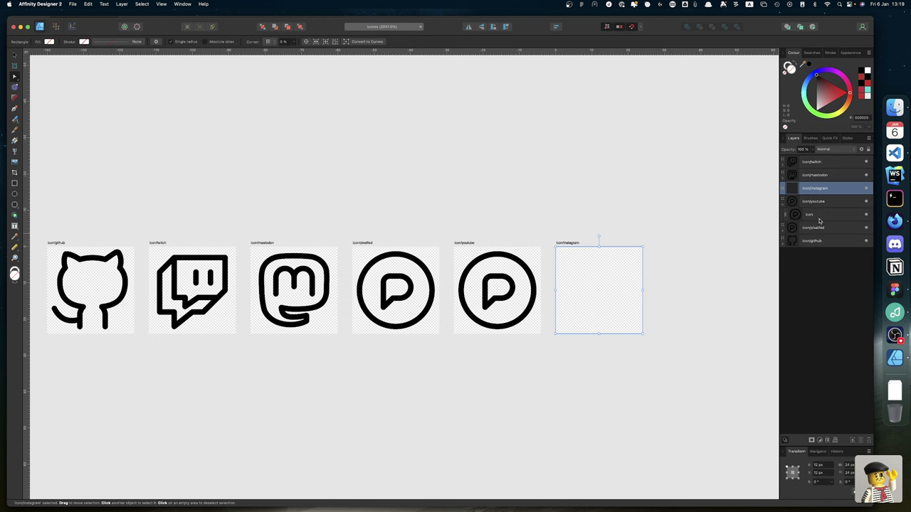
click(815, 215)
key(Delete)
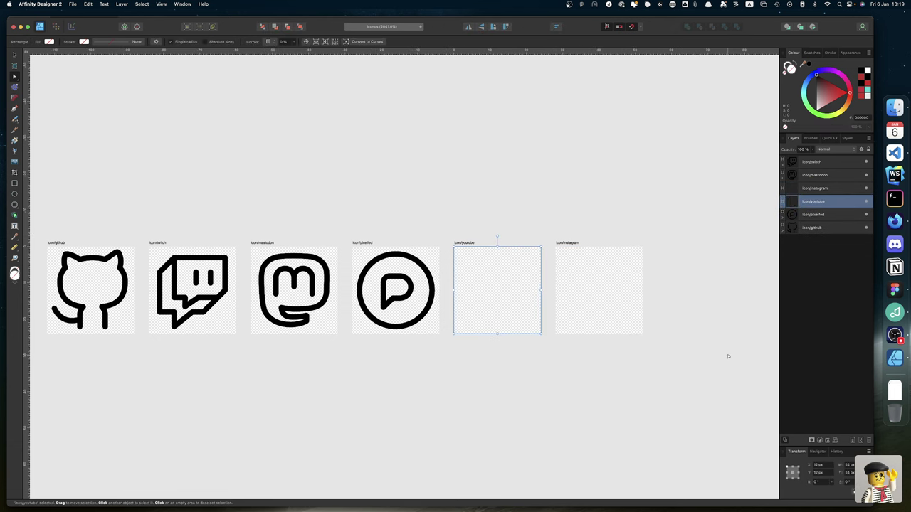
Open instagram.svg from the Downloads folder as its own document and group its three curves.
click(896, 392)
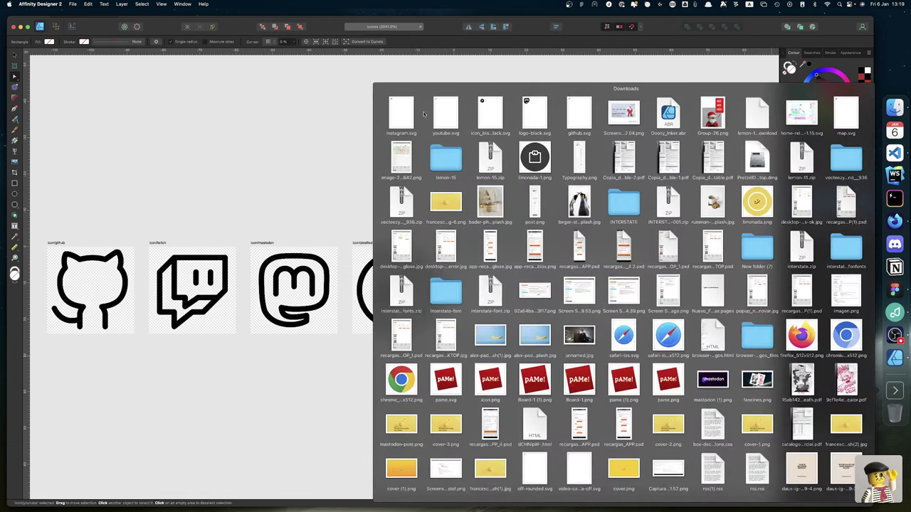
drag(407, 121, 325, 130)
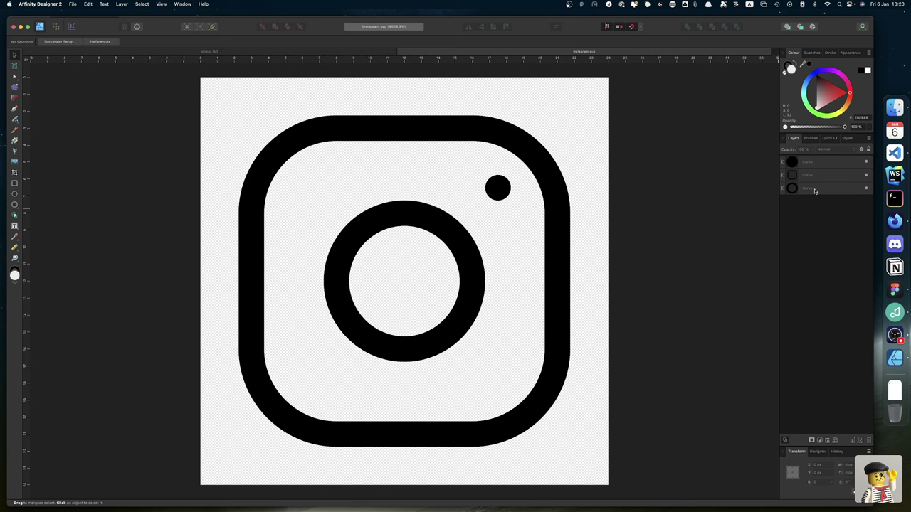
click(815, 188)
shift+click(812, 165)
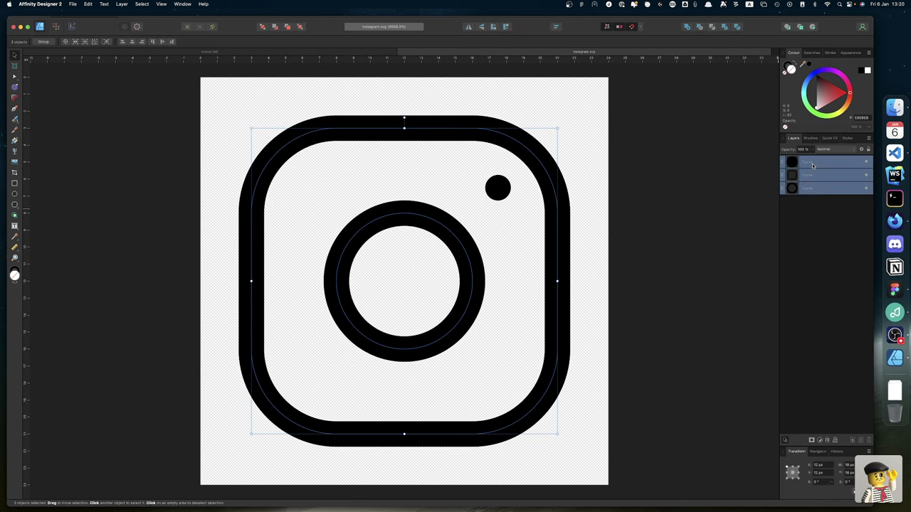
key(super+g)
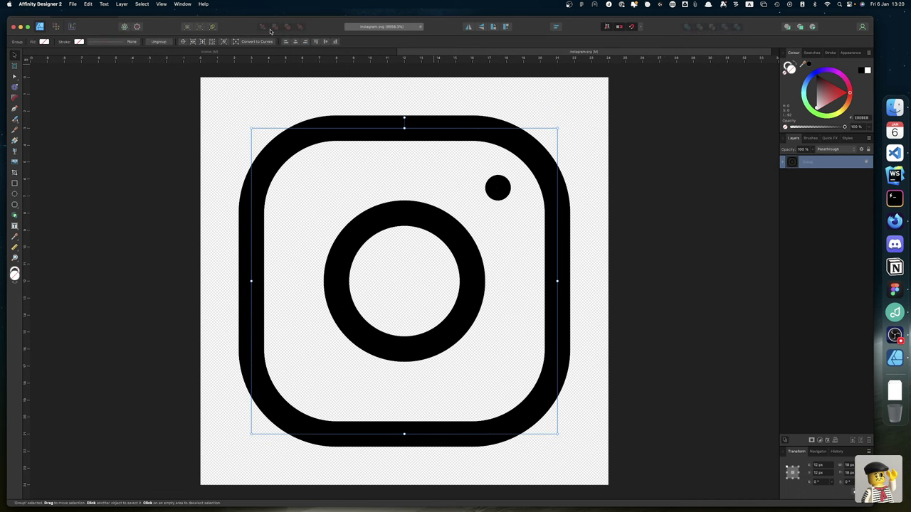
Copy the Instagram group into the icon/instagram artboard of the iconos document and ungroup it.
click(296, 55)
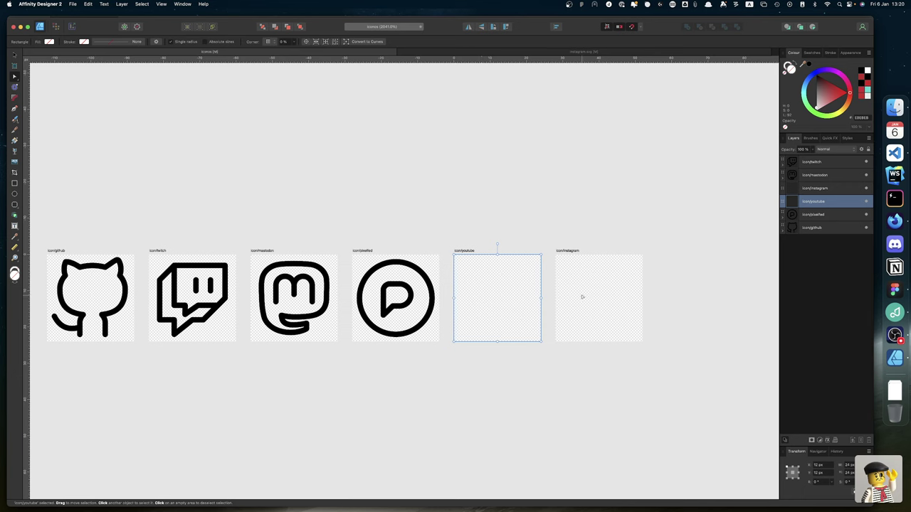
click(571, 252)
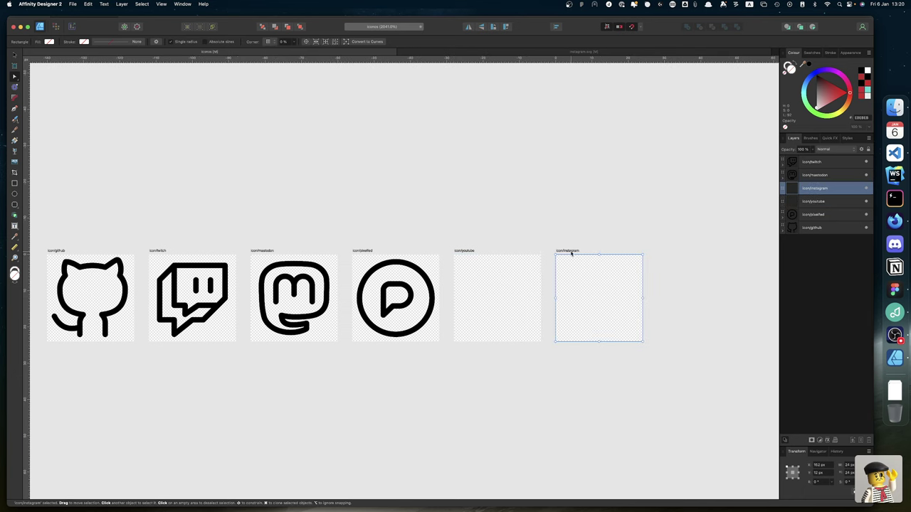
key(super+v)
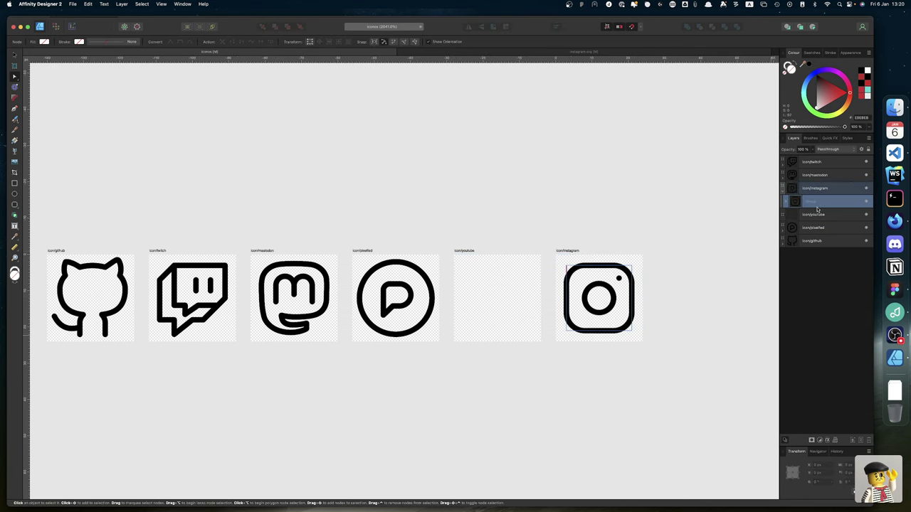
key(super+shift+g)
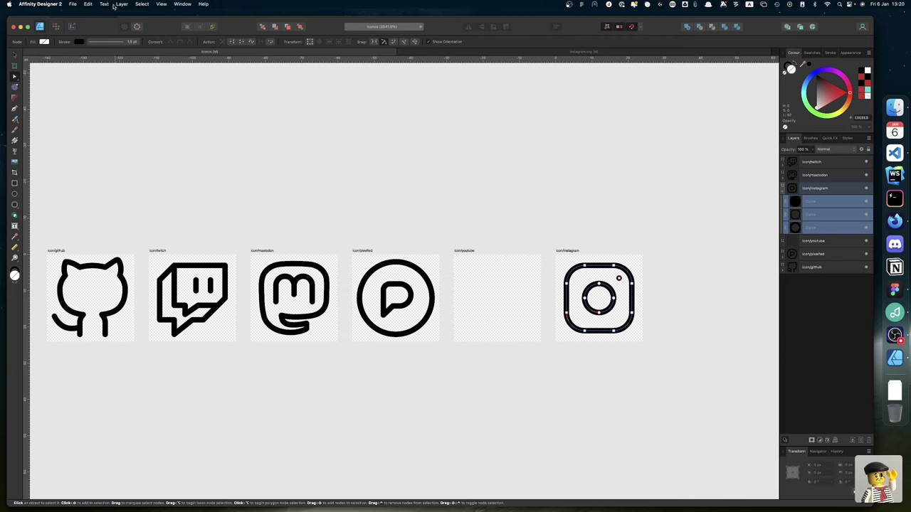
Expand the strokes of the three Instagram curves into filled shapes and deselect them.
click(121, 4)
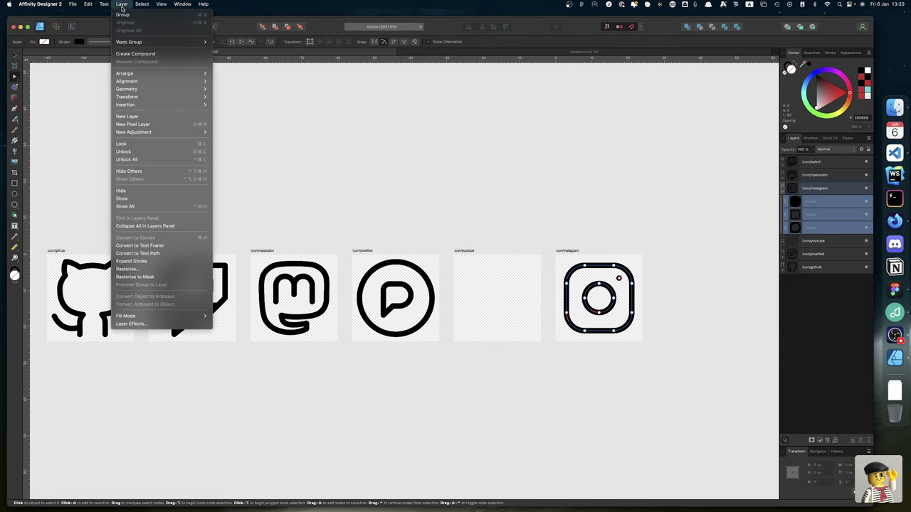
click(146, 261)
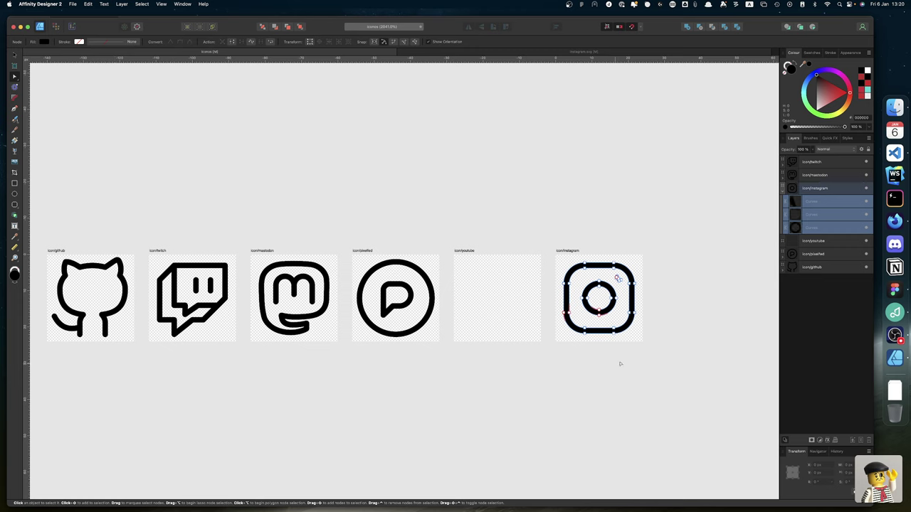
click(665, 292)
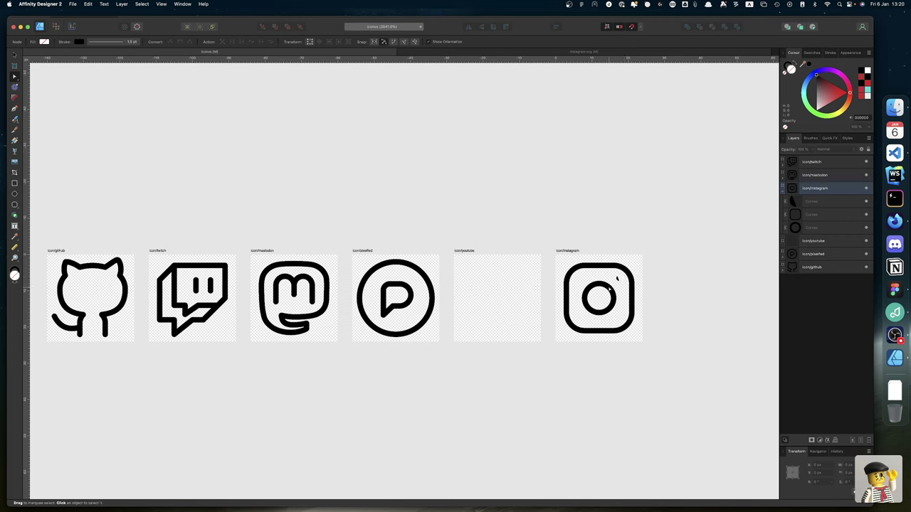
Undo the stroke expansion of the three Instagram curves and select the small dot's curve in the icon/instagram artboard.
click(609, 289)
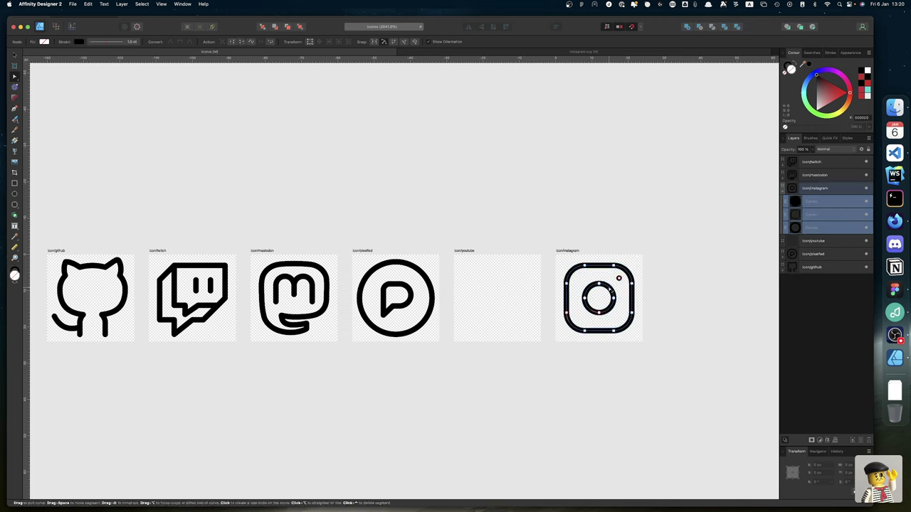
click(673, 287)
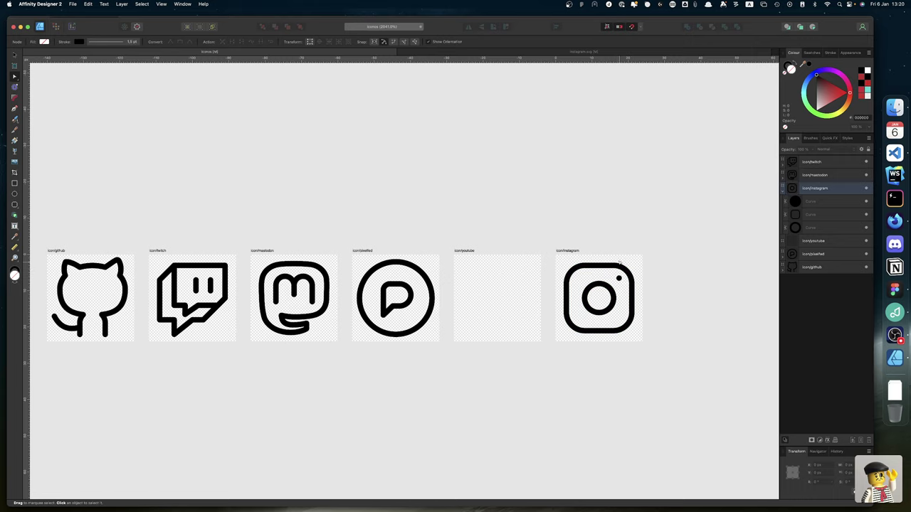
scroll(619, 263, up, 6)
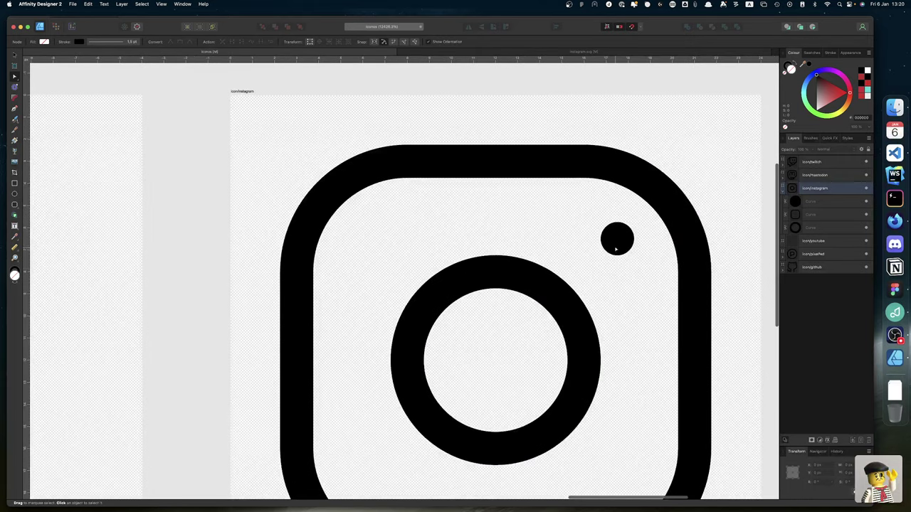
click(616, 240)
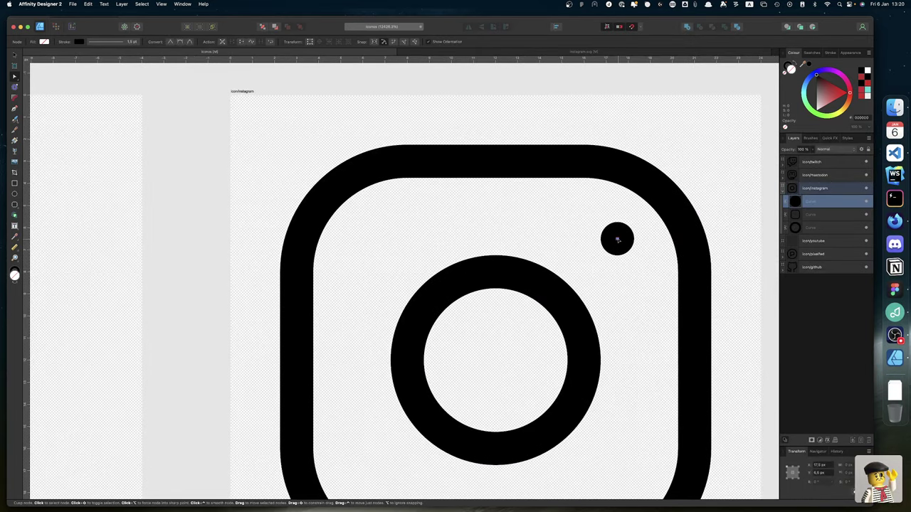
click(626, 230)
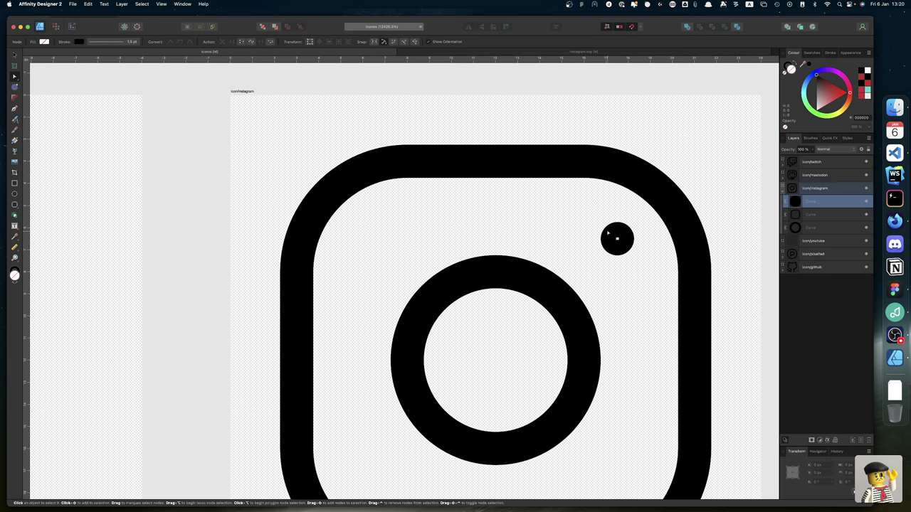
Draw a circle about 1 px across centred on the Instagram dot, with a red fill and a 0 pt stroke.
key(m)
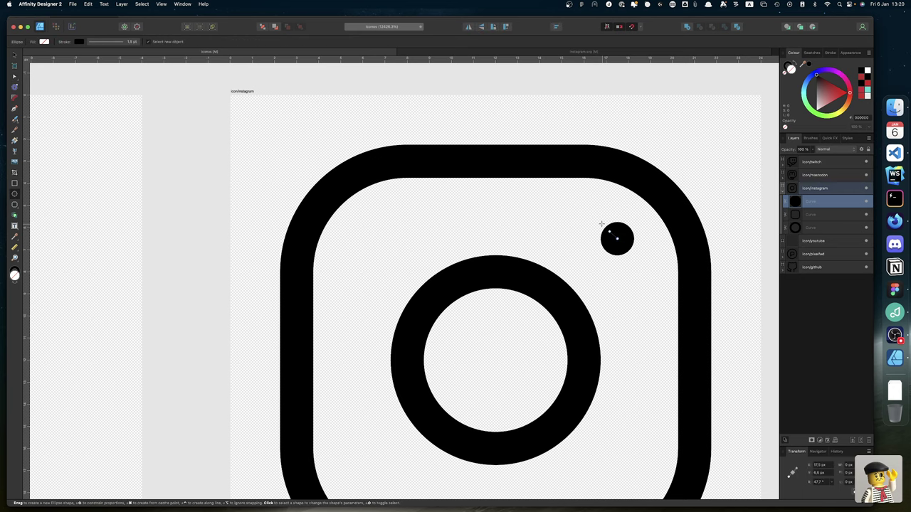
drag(605, 226, 629, 249)
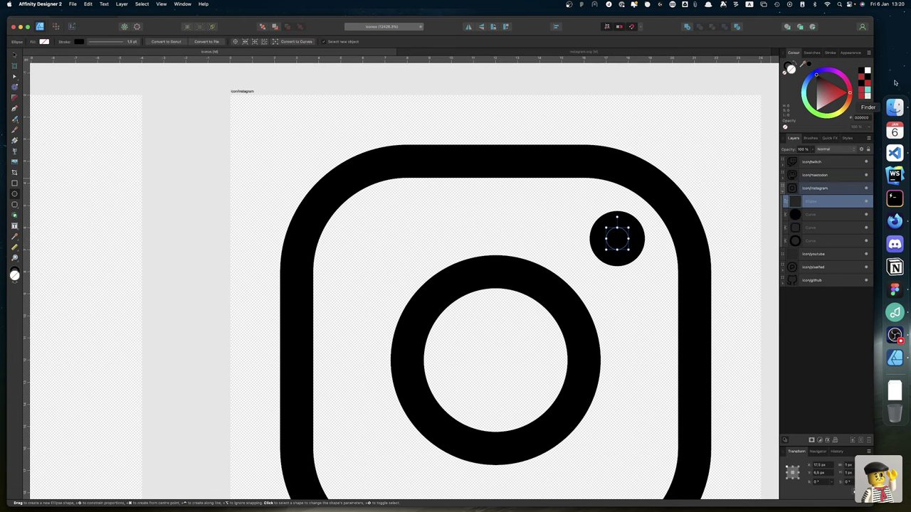
click(843, 93)
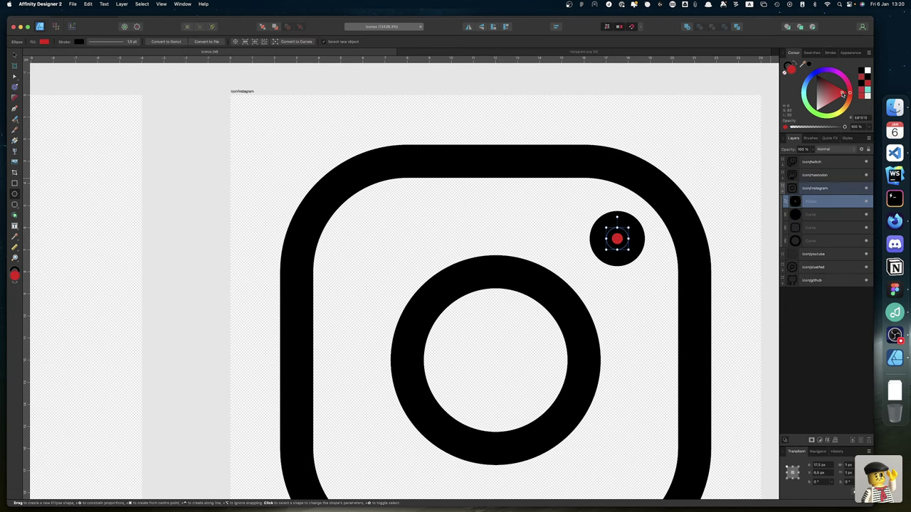
click(831, 53)
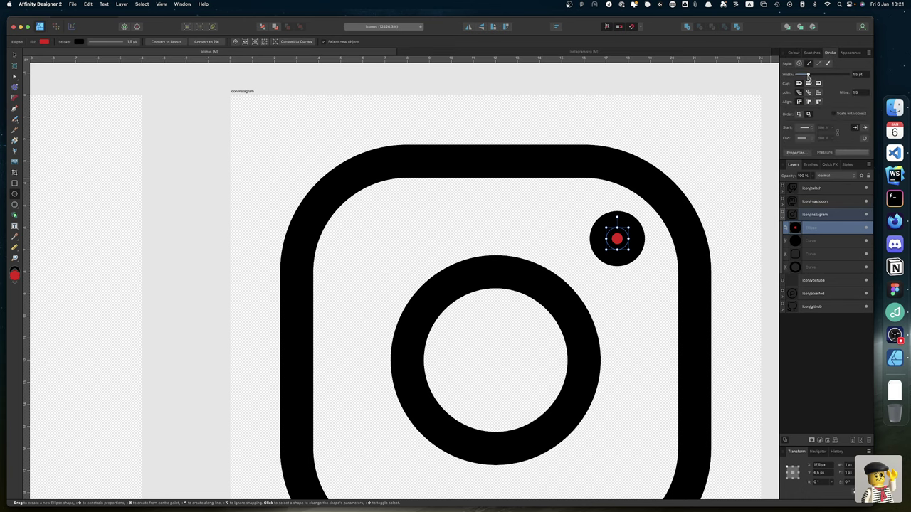
drag(807, 75, 796, 74)
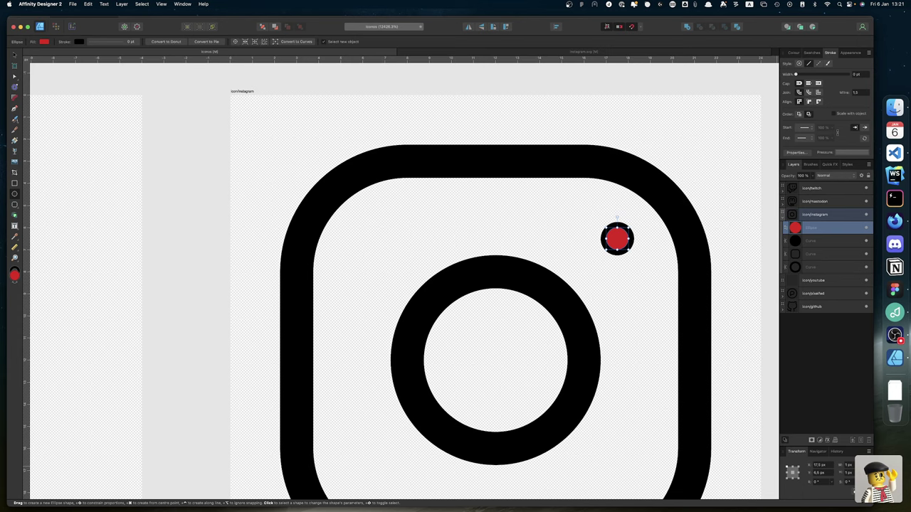
Set the red circle's width and height to 1.5 px so it matches the original dot.
click(848, 465)
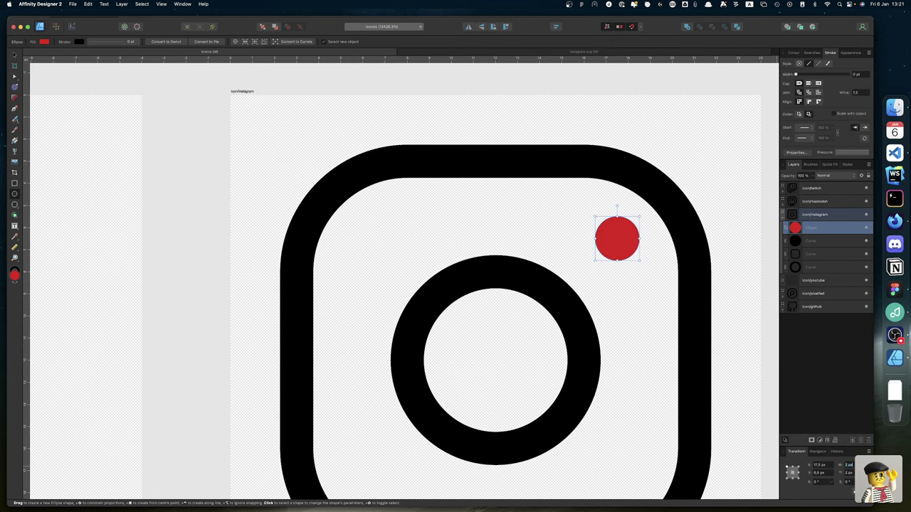
key(Return)
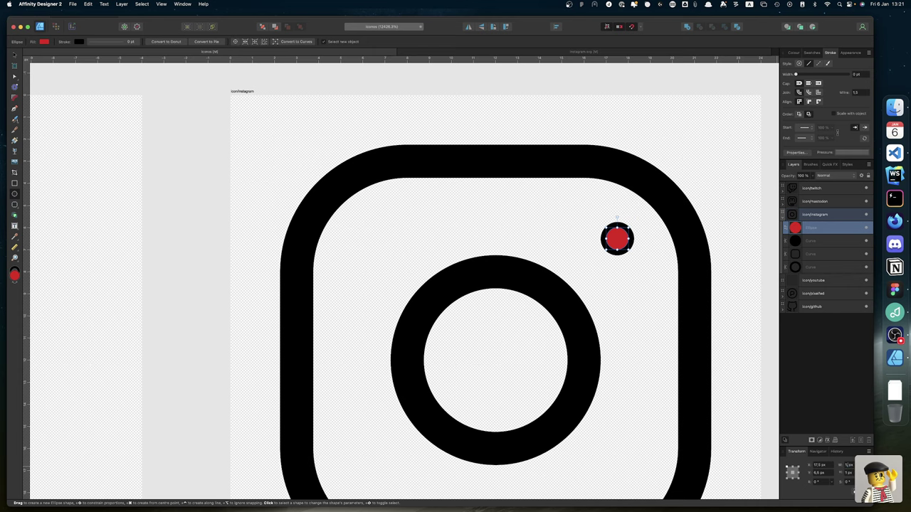
text(,5)
key(BackSpace)
text(6)
key(Return)
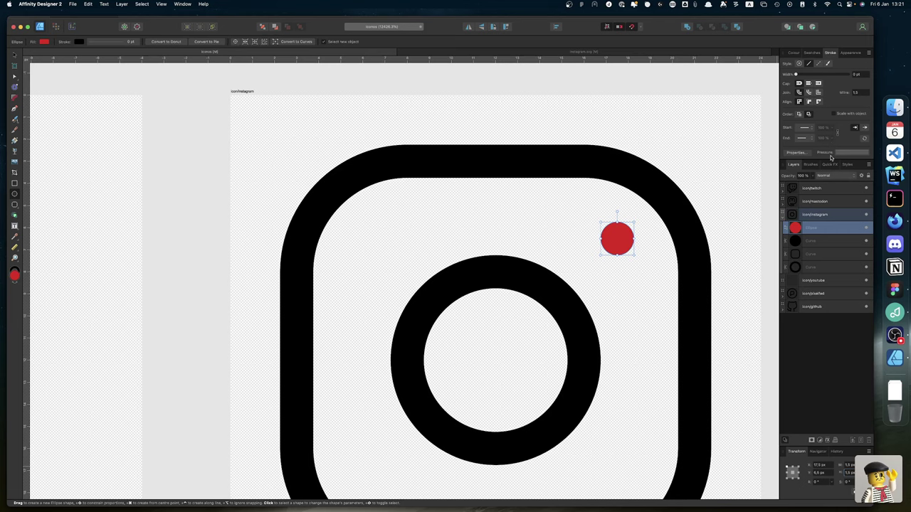
Lower the red circle's opacity to compare it with the dot underneath, and restore it to 100%.
click(804, 176)
text(90)
key(Return)
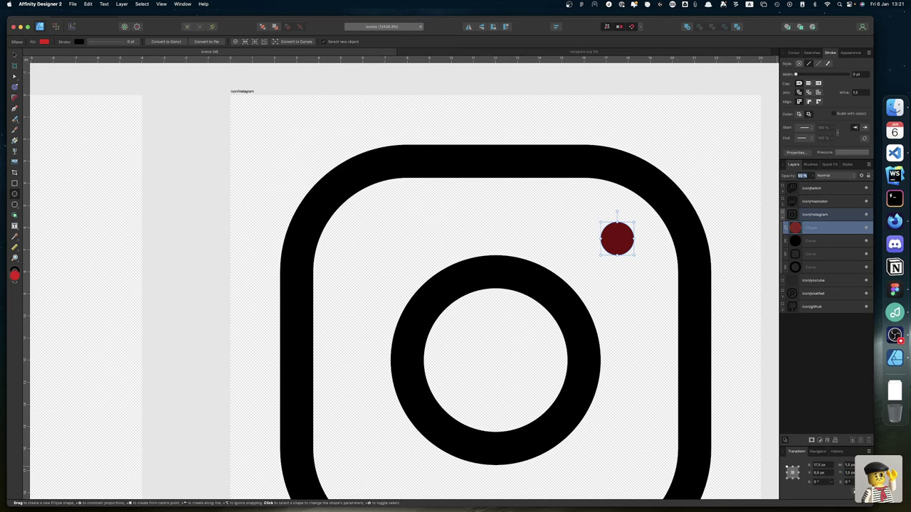
text(000)
key(Return)
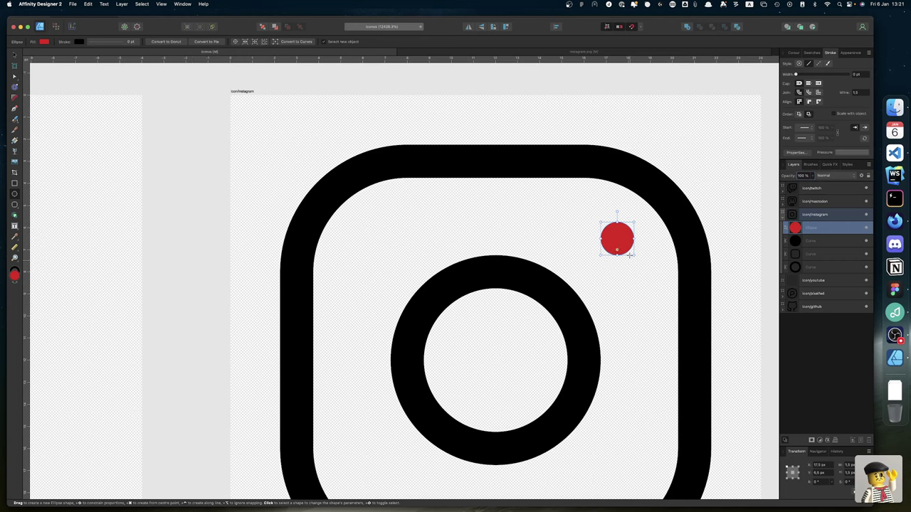
Delete the original dot curve and expand the strokes of the two remaining Instagram curves into filled shapes.
click(822, 244)
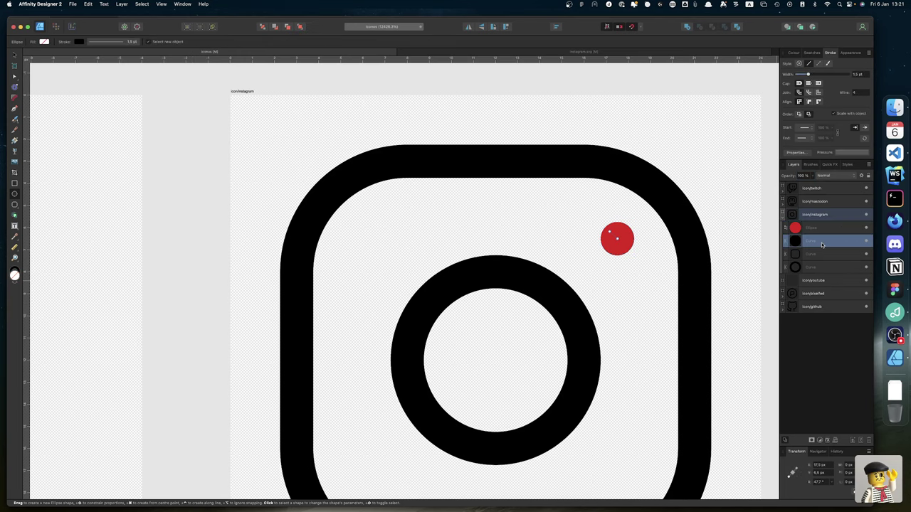
key(Delete)
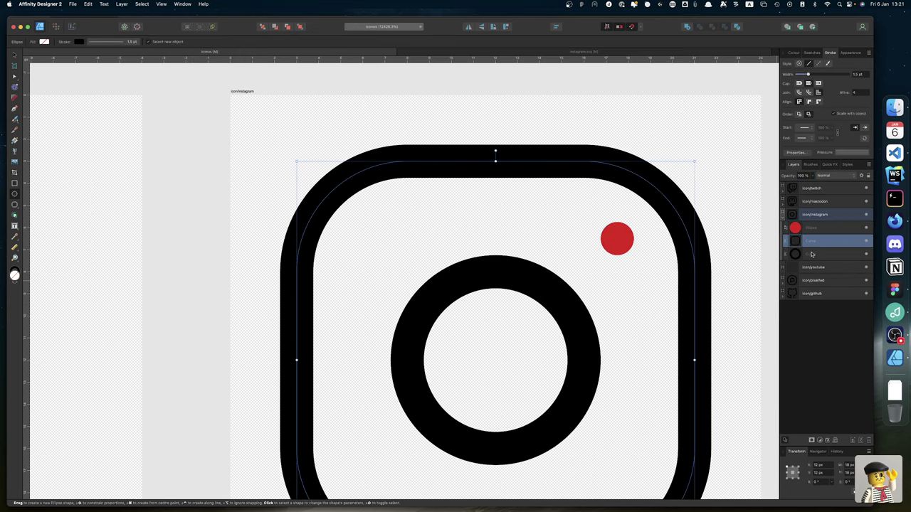
click(812, 255)
shift+click(809, 242)
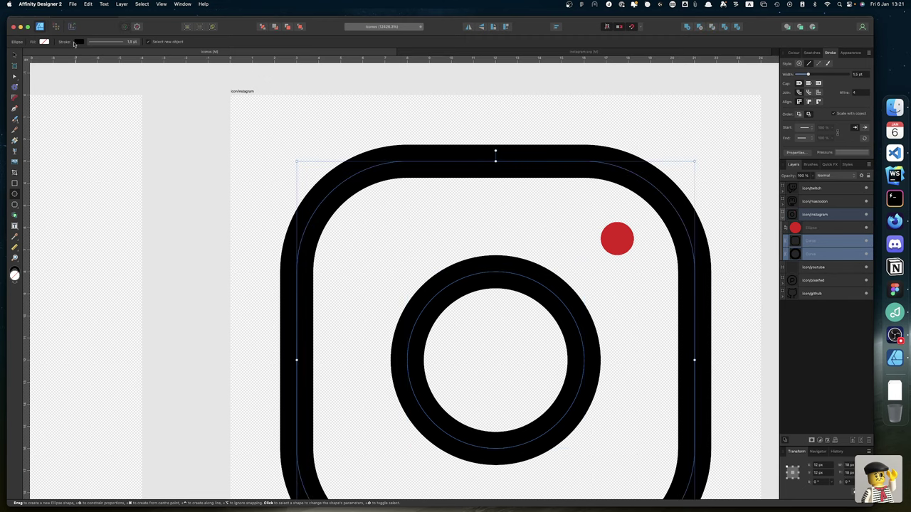
click(120, 4)
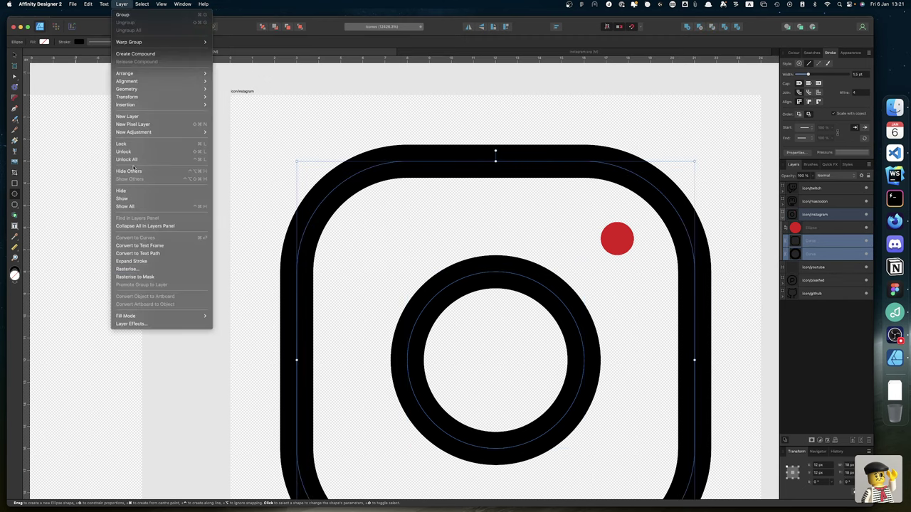
click(139, 262)
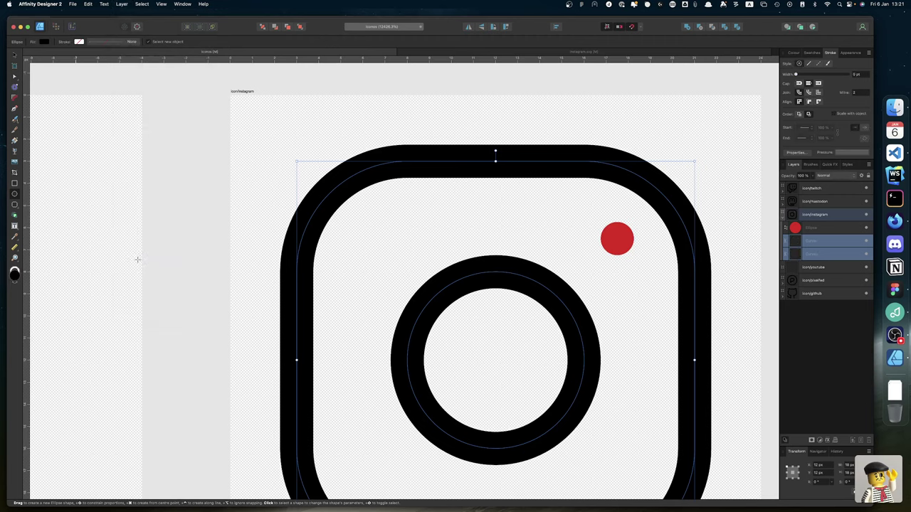
Merge the red circle and the two expanded Instagram shapes into a single curve with the Add boolean operation.
click(814, 228)
shift+click(813, 254)
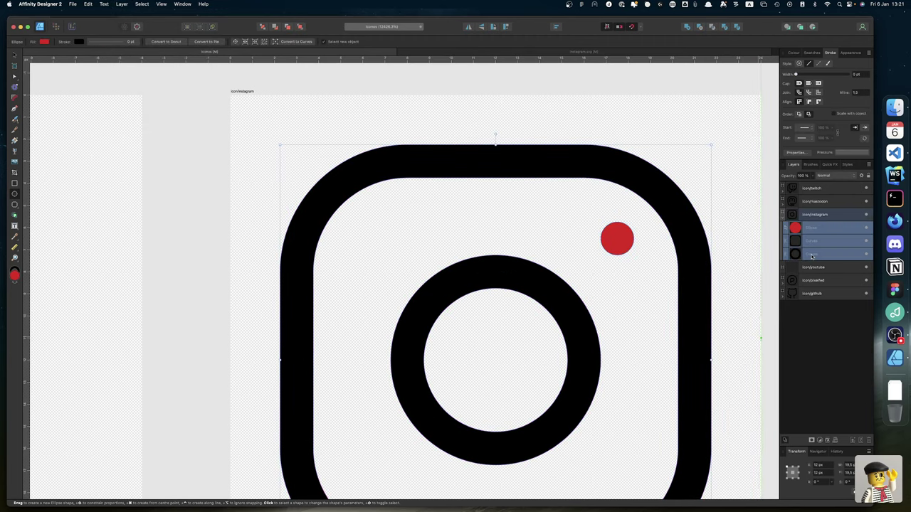
click(687, 27)
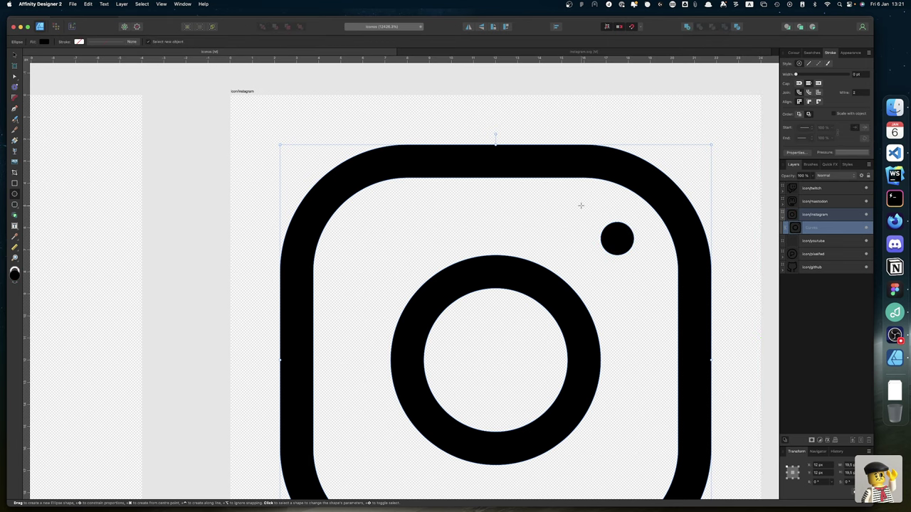
Rename the merged curve layer in the icon/instagram artboard as icon.
scroll(572, 209, down, 3)
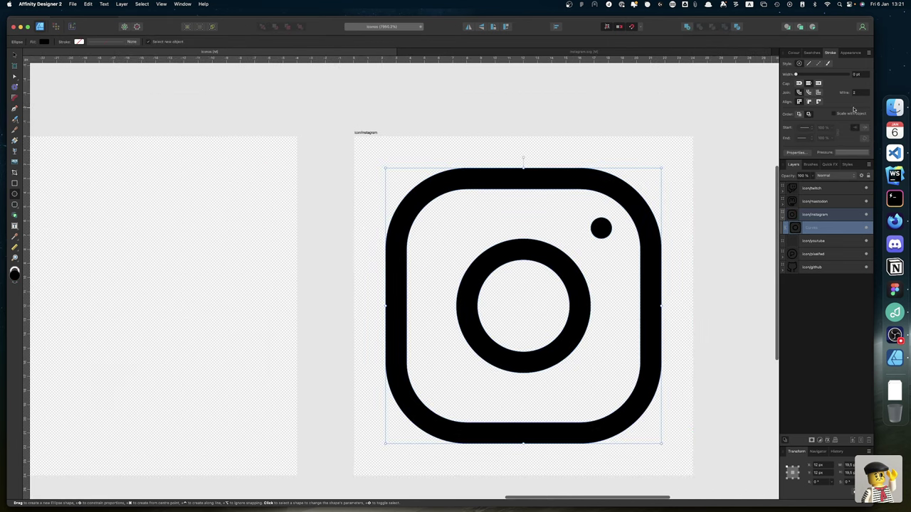
double_click(809, 227)
text(Icon/)
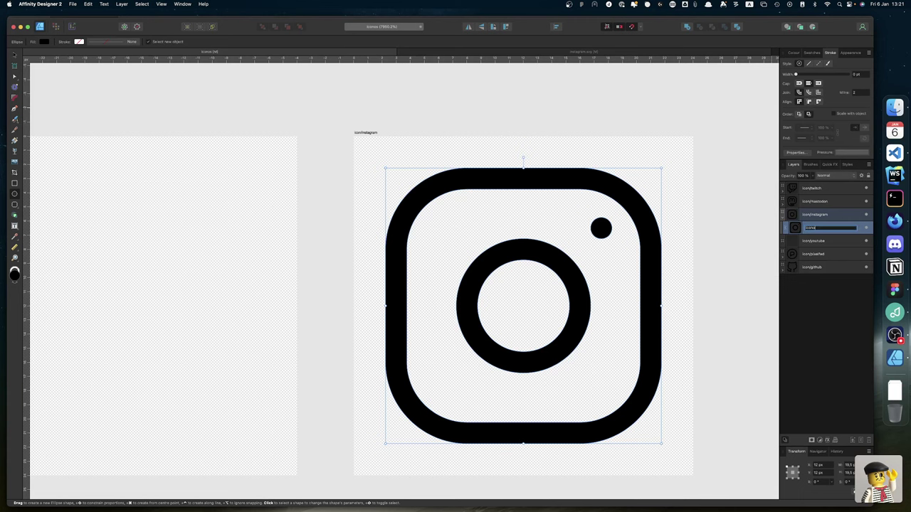
key(Return)
click(784, 245)
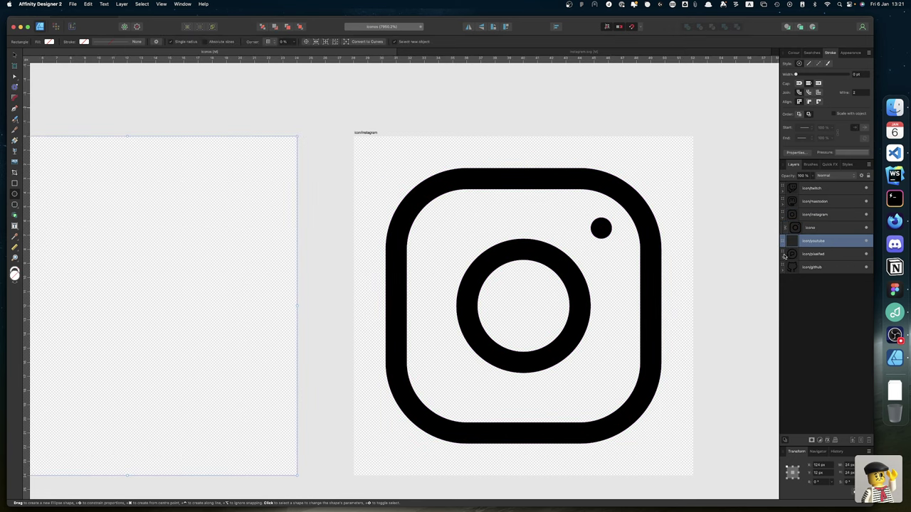
click(815, 229)
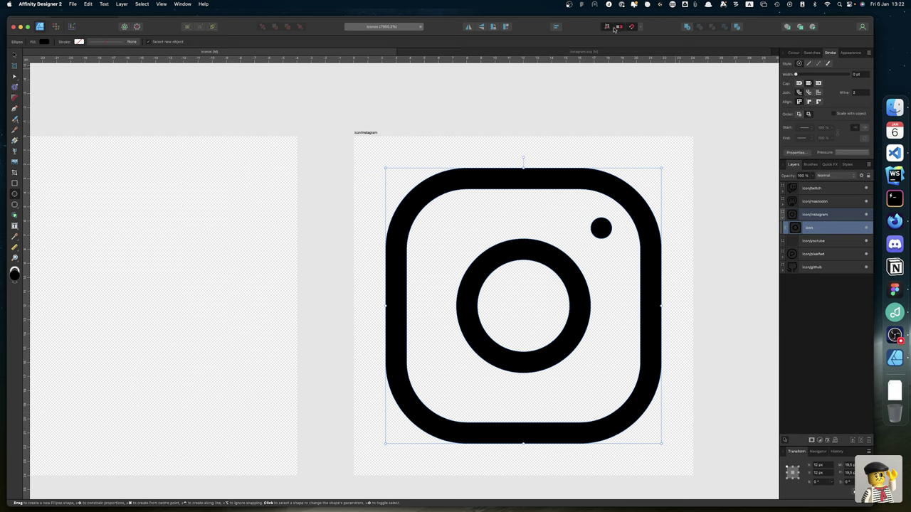
Try scaling down the grouped Instagram curves in the instagram.svg document, and undo the resize.
click(596, 53)
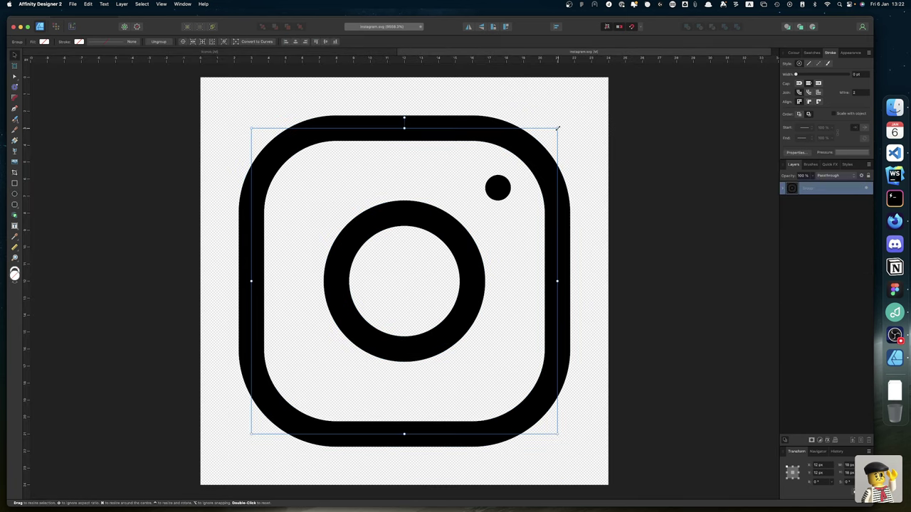
drag(557, 128, 563, 192)
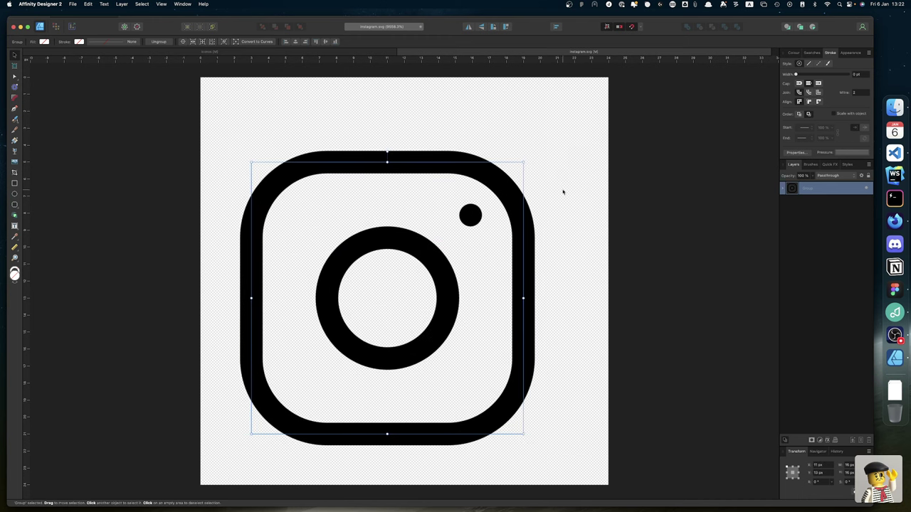
key(super+z)
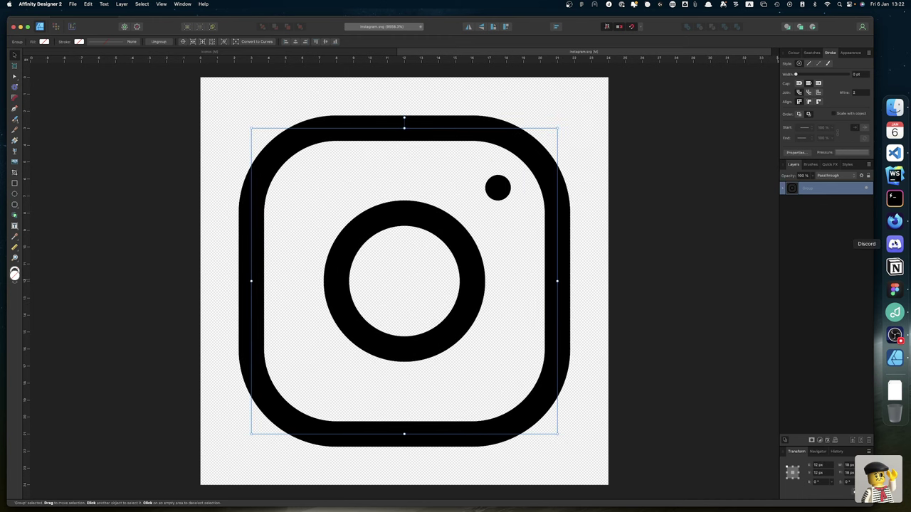
Select the three stroked curves inside the instagram.svg group and try resizing them together.
click(784, 188)
click(822, 202)
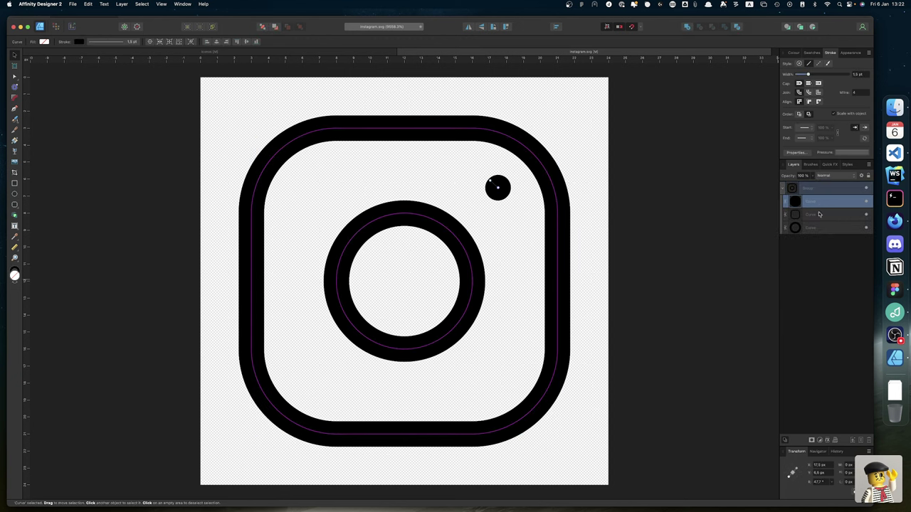
shift+click(815, 229)
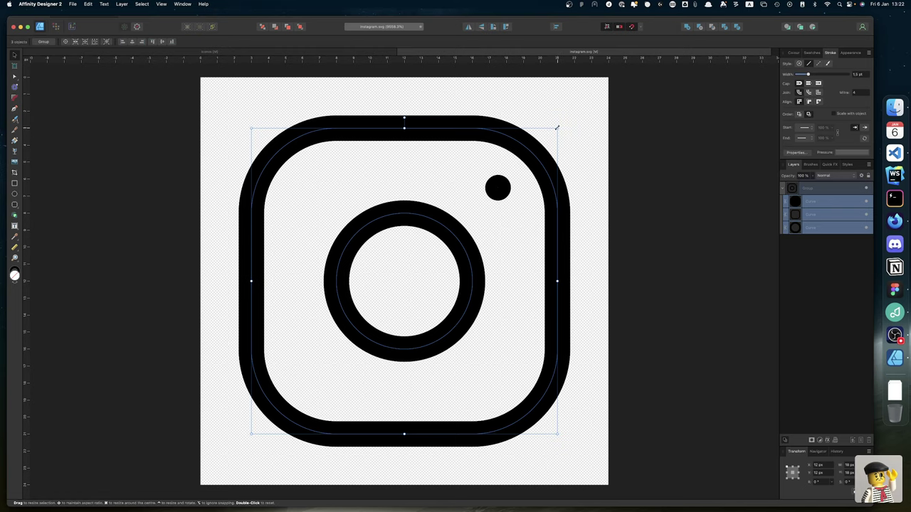
drag(556, 129, 866, 3)
key(Delete)
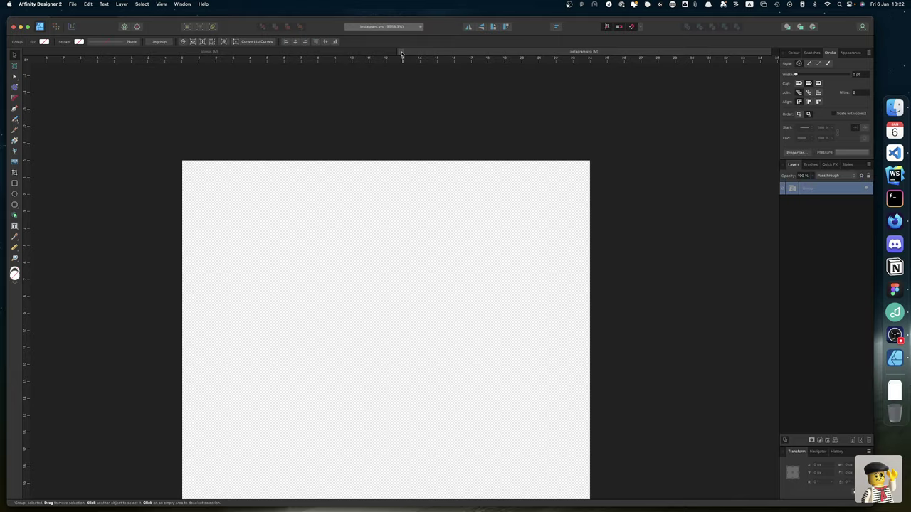
Close the instagram.svg document, return to the iconos document and open the Downloads folder.
key(super+w)
click(438, 188)
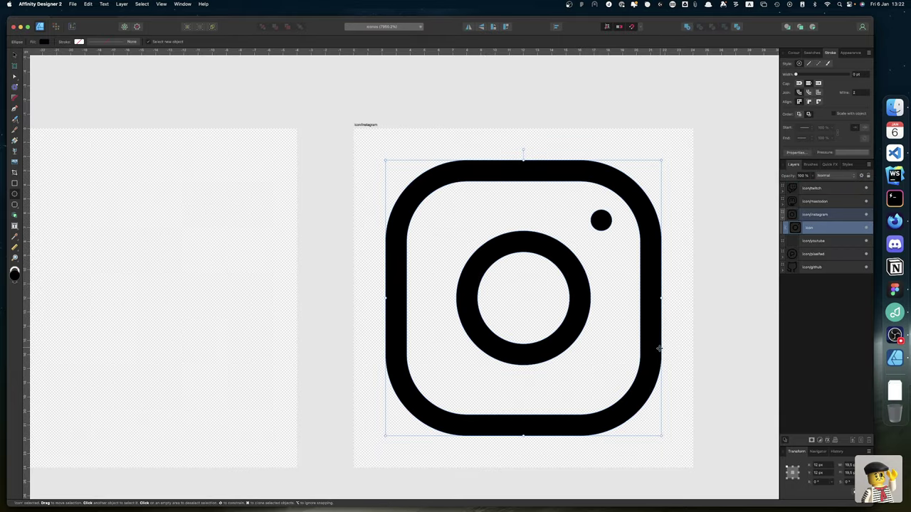
scroll(622, 350, up, 5)
scroll(621, 350, down, 5)
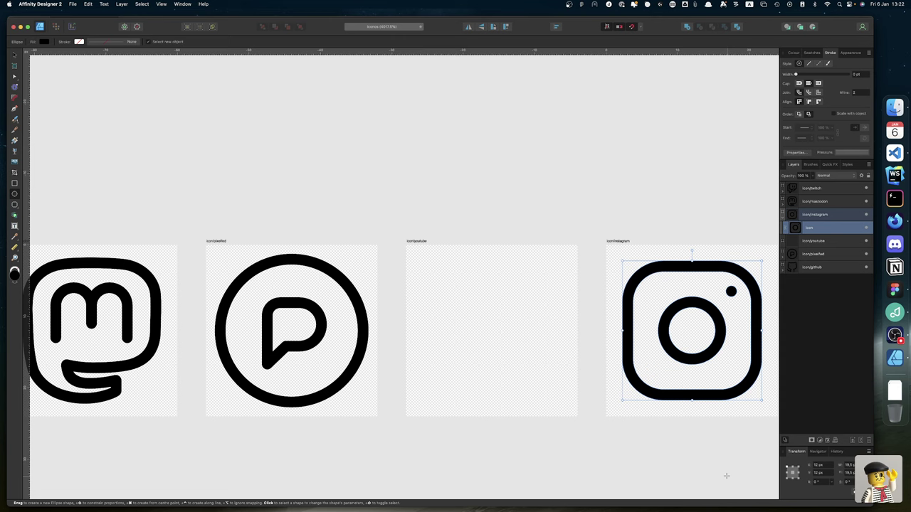
click(895, 390)
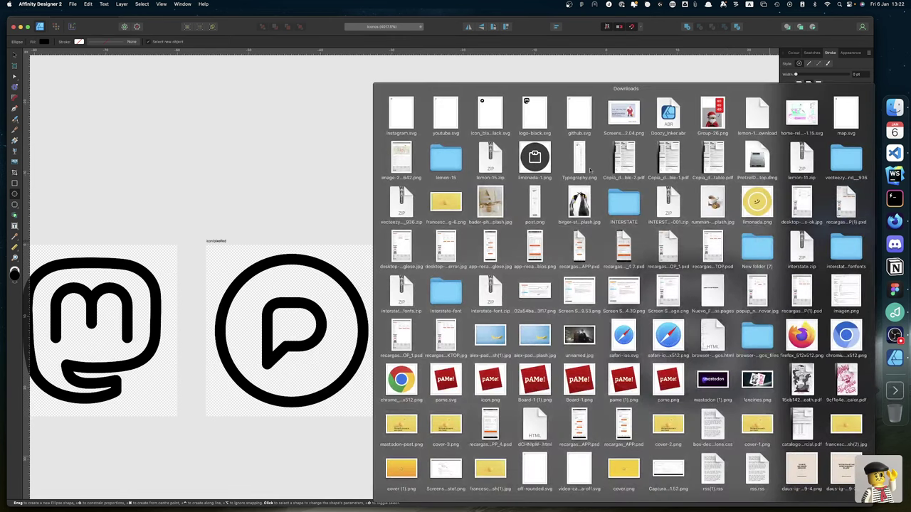
Open youtube.svg from the Downloads folder as its own document.
drag(442, 126, 403, 116)
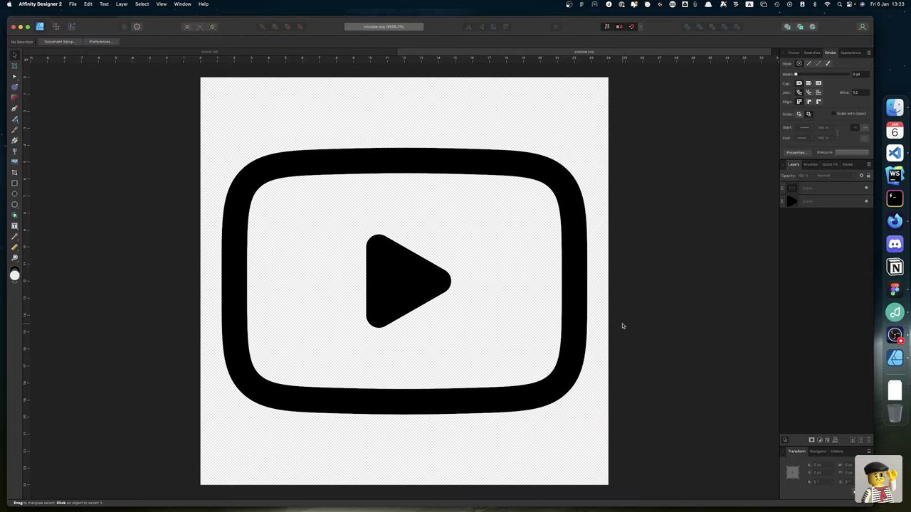
Try to expand the strokes of both YouTube curves and merge the play triangle's fill and outline with Add.
click(811, 204)
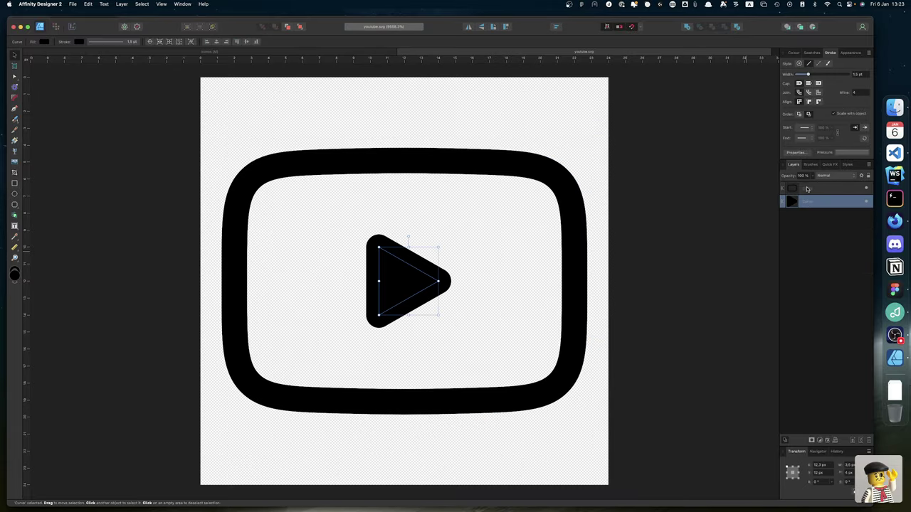
shift+click(807, 187)
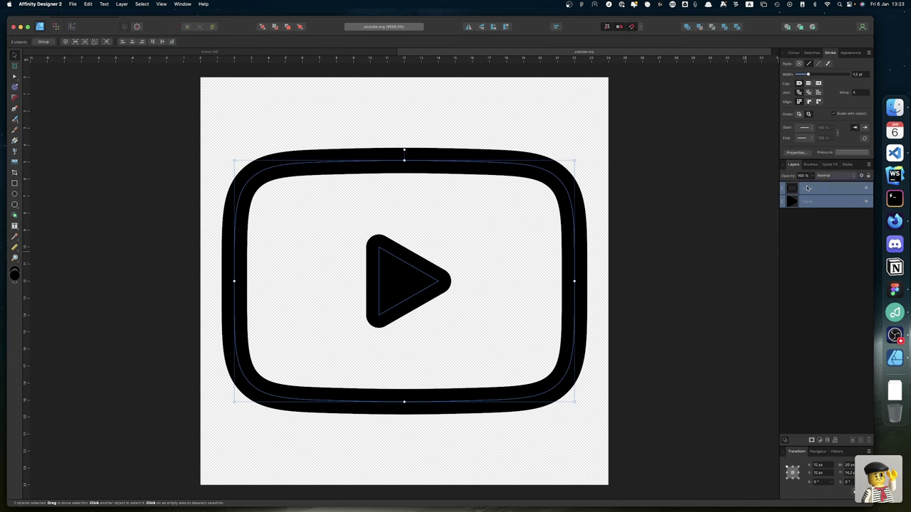
click(122, 5)
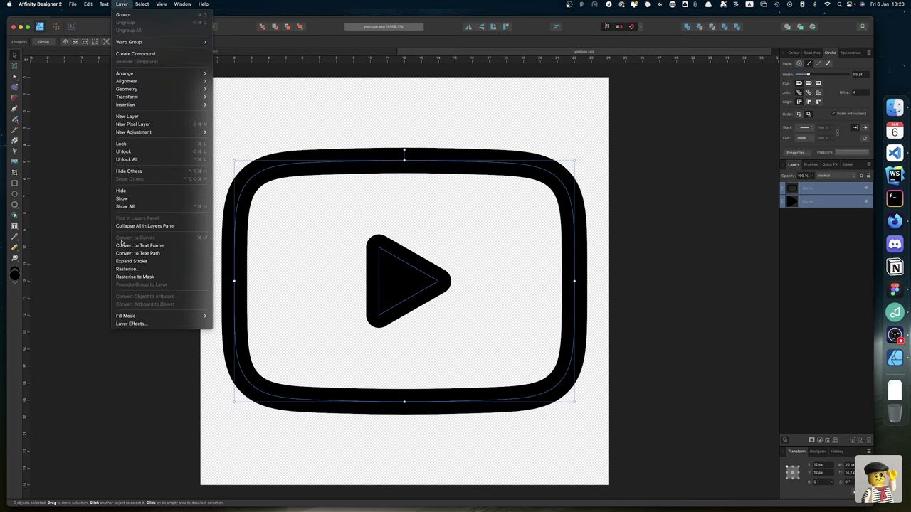
click(129, 260)
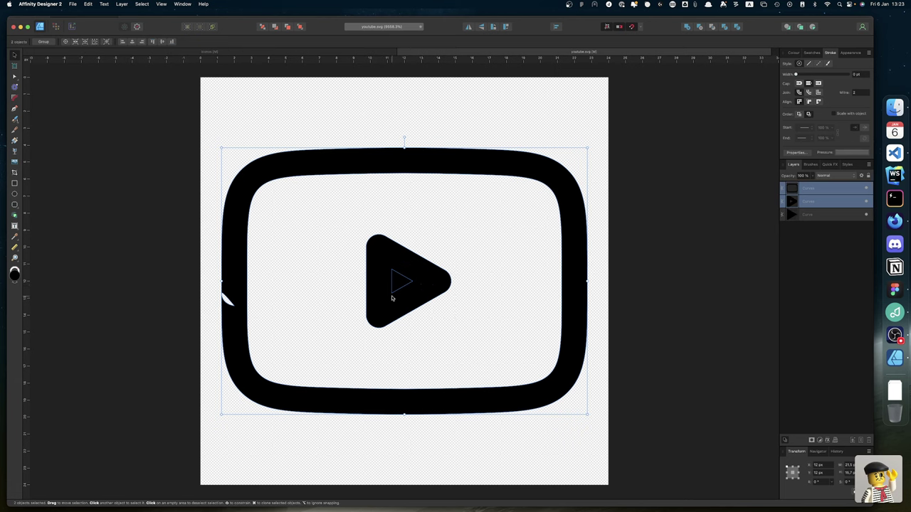
click(811, 215)
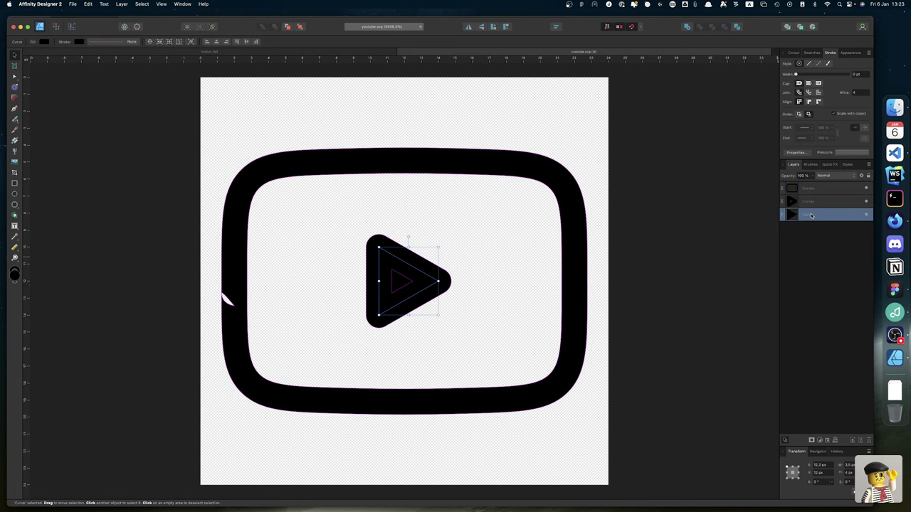
shift+click(808, 203)
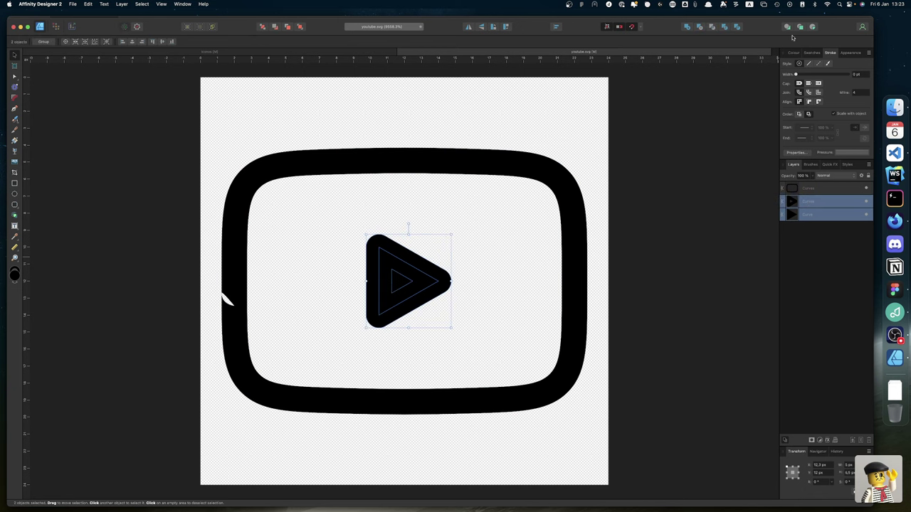
click(687, 27)
key(super+a)
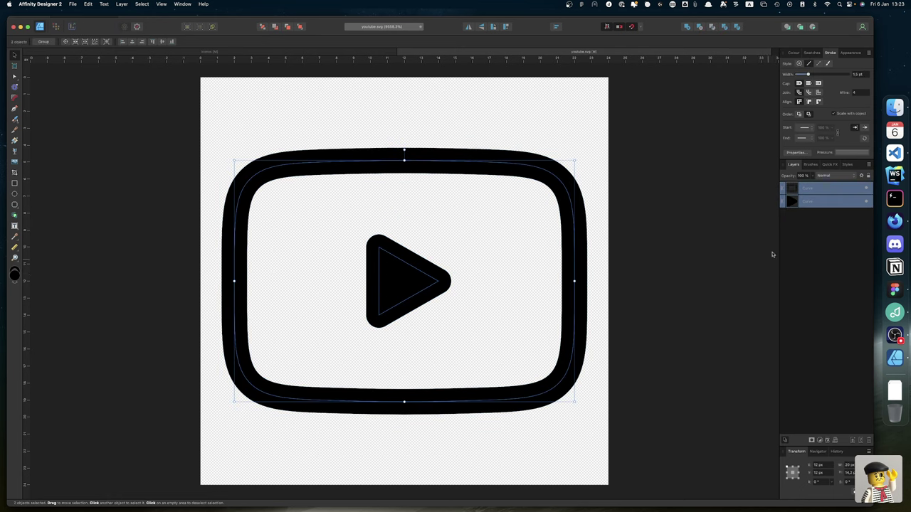
Select only the rounded frame curve of the YouTube icon and expand its stroke.
click(826, 223)
click(813, 187)
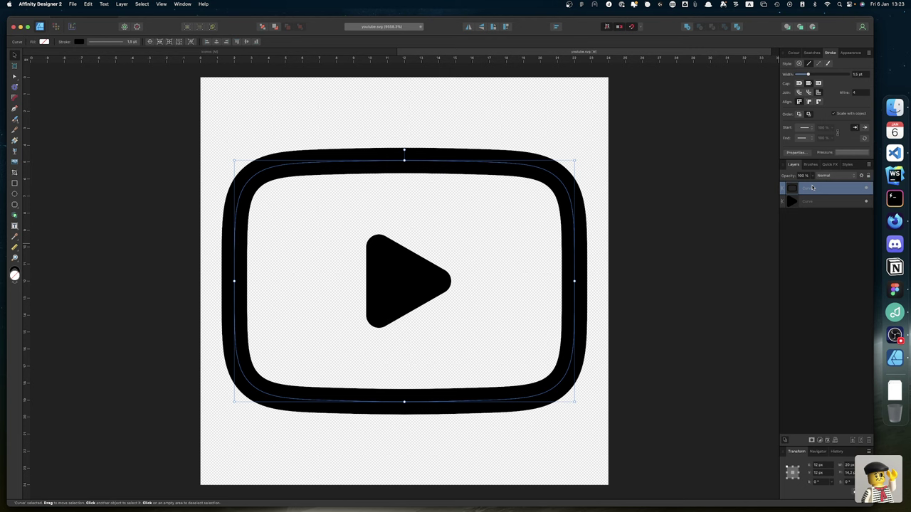
click(121, 4)
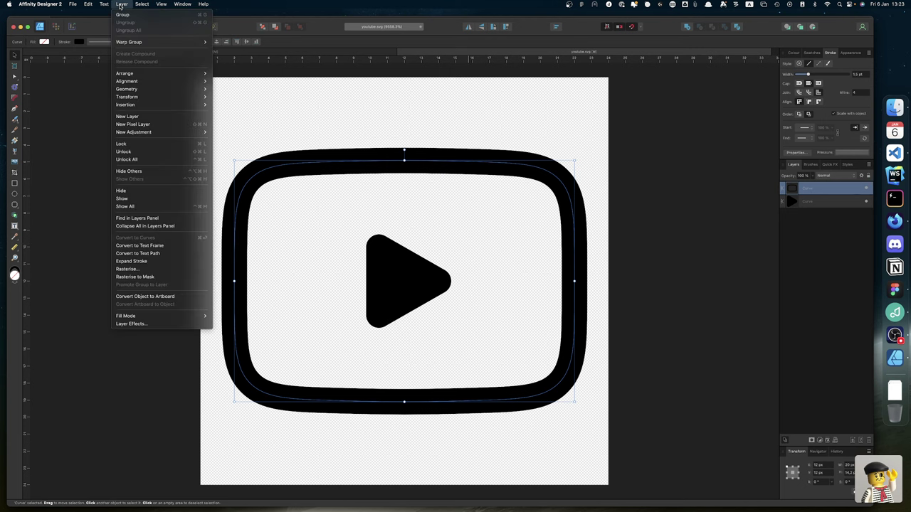
click(128, 262)
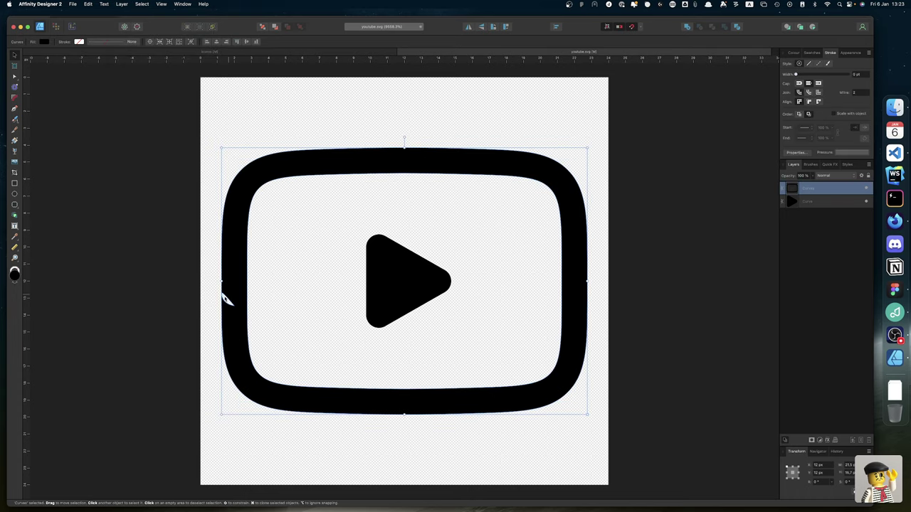
Delete the stray node that cuts a white notch into the frame's left side, and compare the outline with and without it.
scroll(214, 309, up, 10)
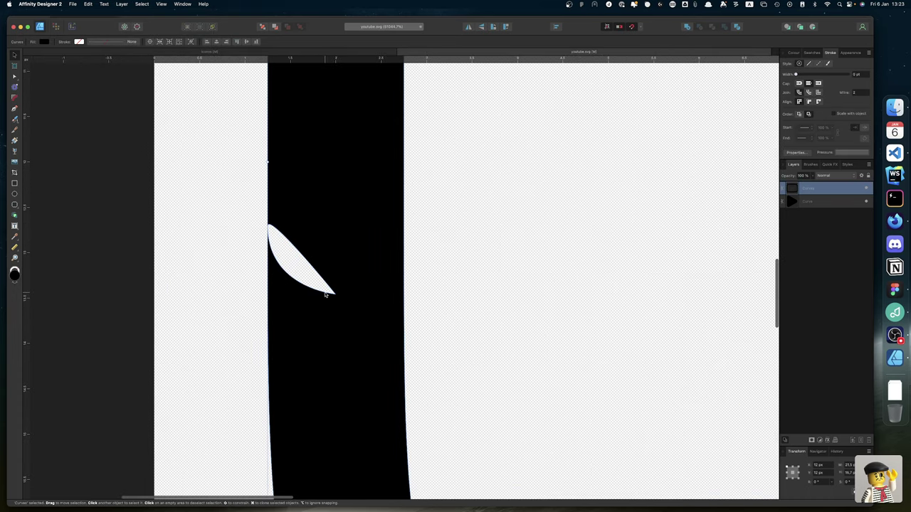
key(a)
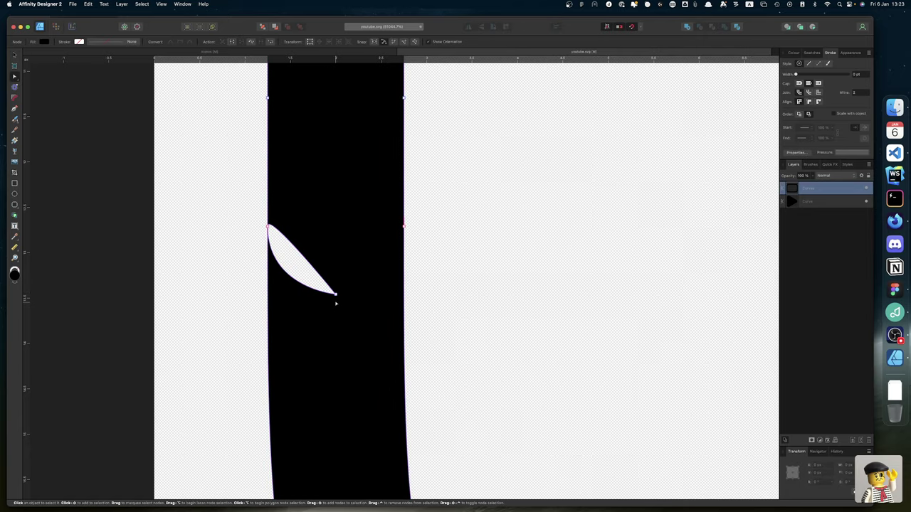
click(336, 295)
key(Delete)
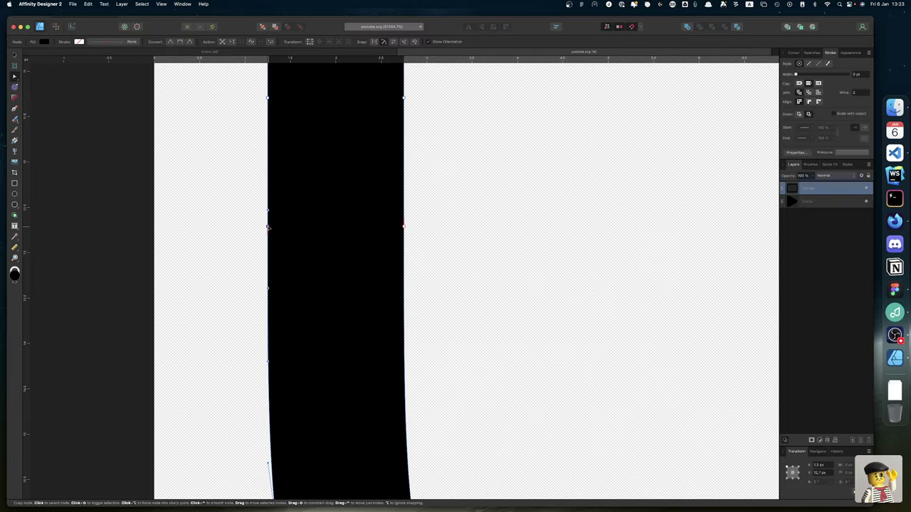
key(super+z)
key(super+shift+z)
key(super+z)
key(super+shift+z)
scroll(268, 228, down, 5)
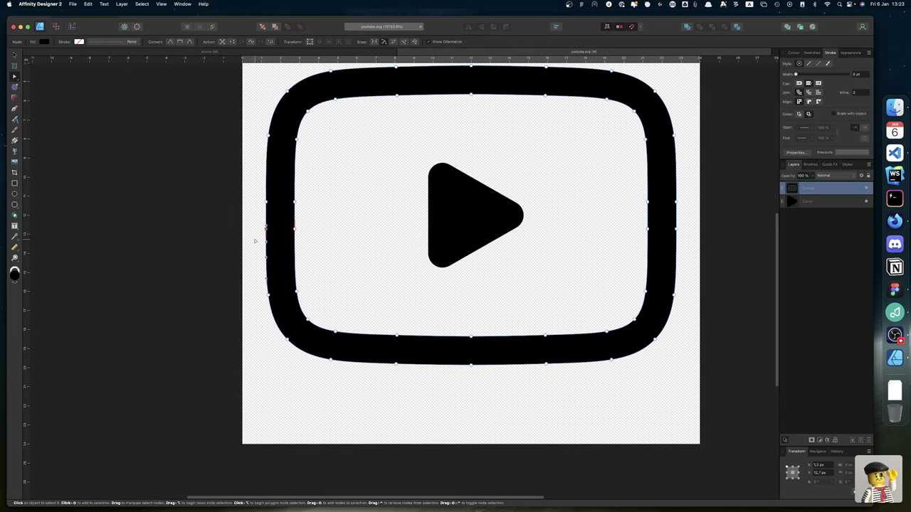
scroll(651, 169, up, 3)
scroll(650, 169, right, 3)
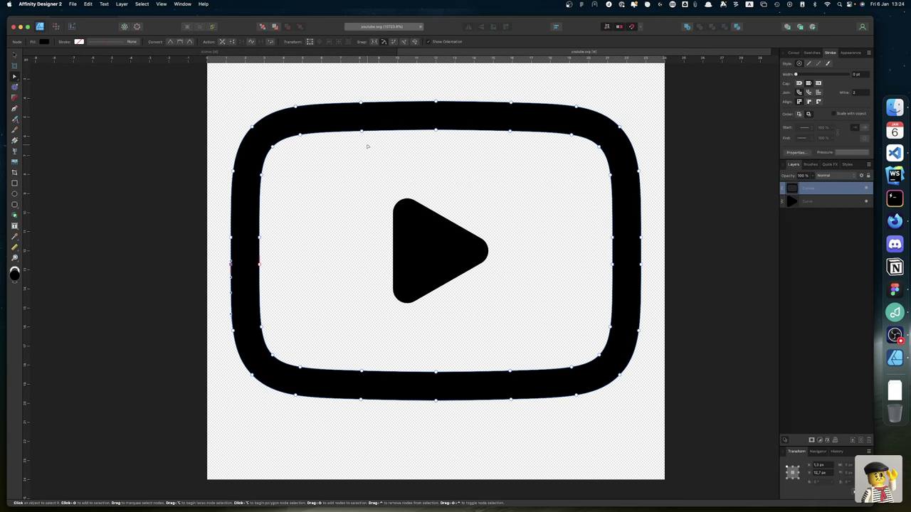
scroll(367, 147, down, 5)
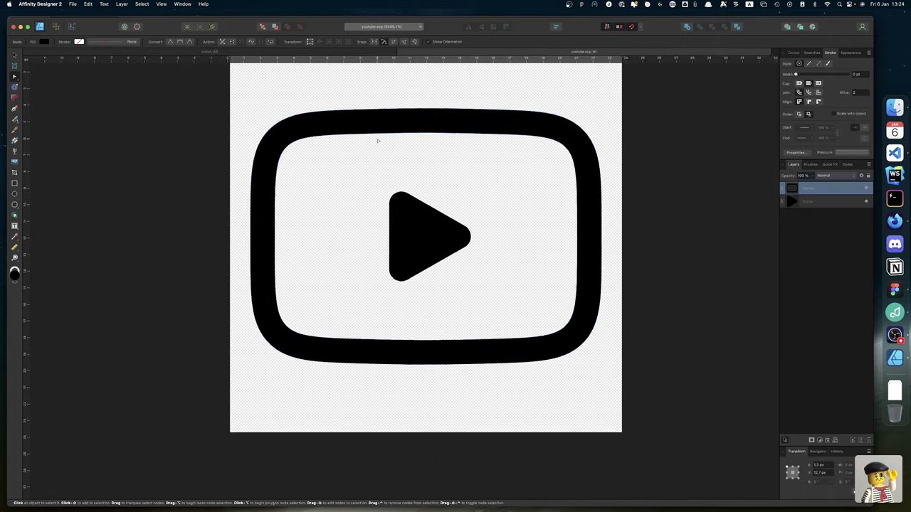
scroll(378, 141, down, 2)
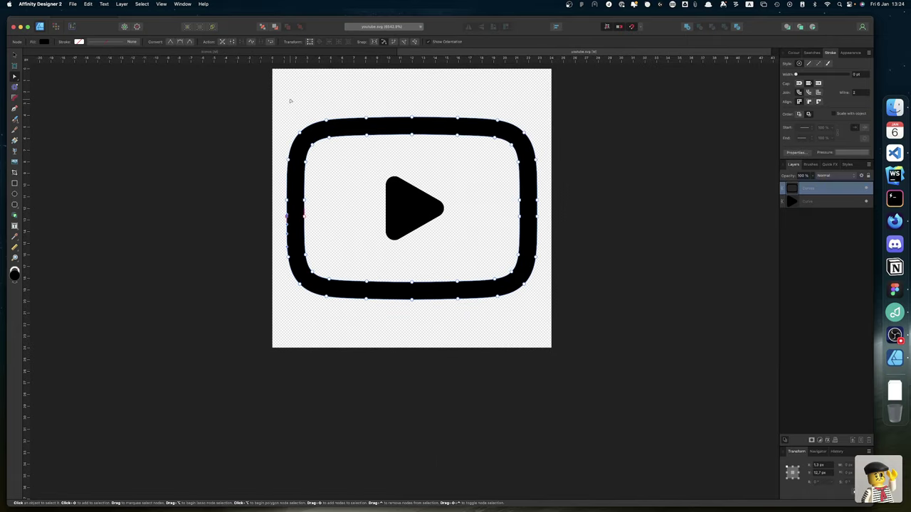
key(m)
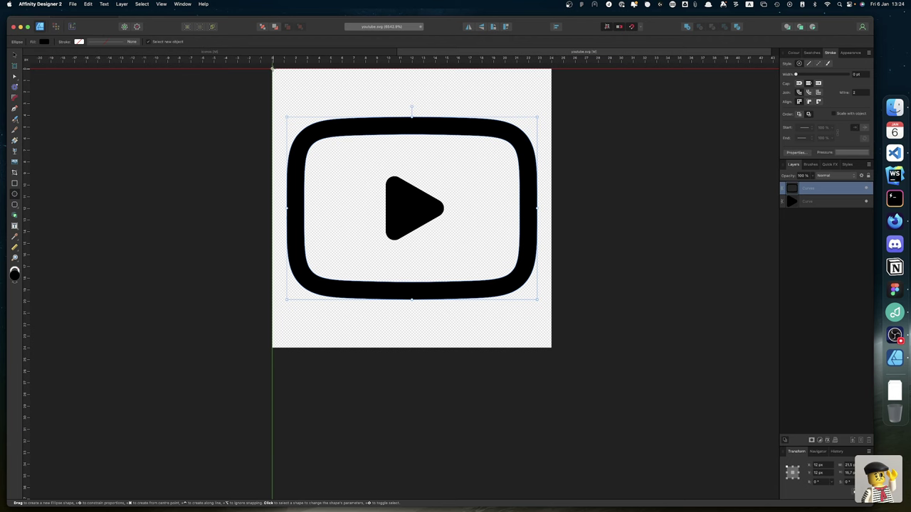
drag(274, 69, 324, 219)
right_click(324, 219)
click(446, 305)
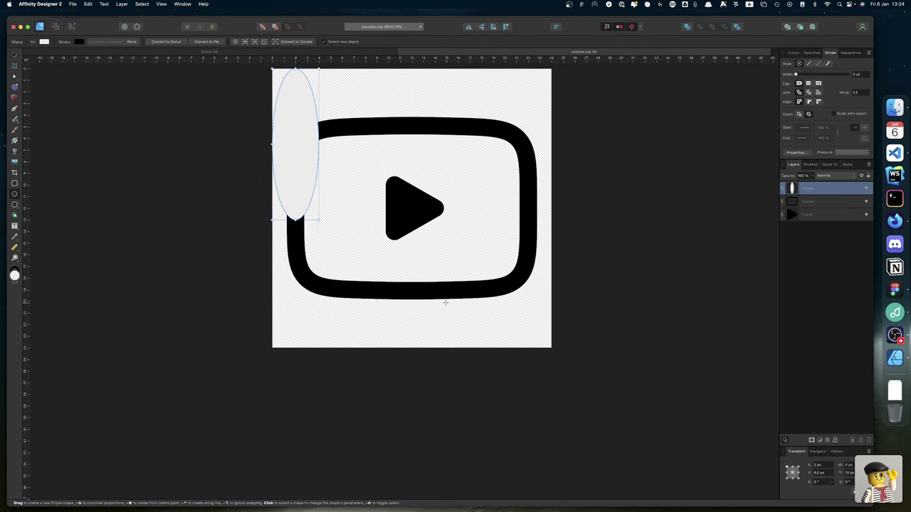
key(ctrl+z)
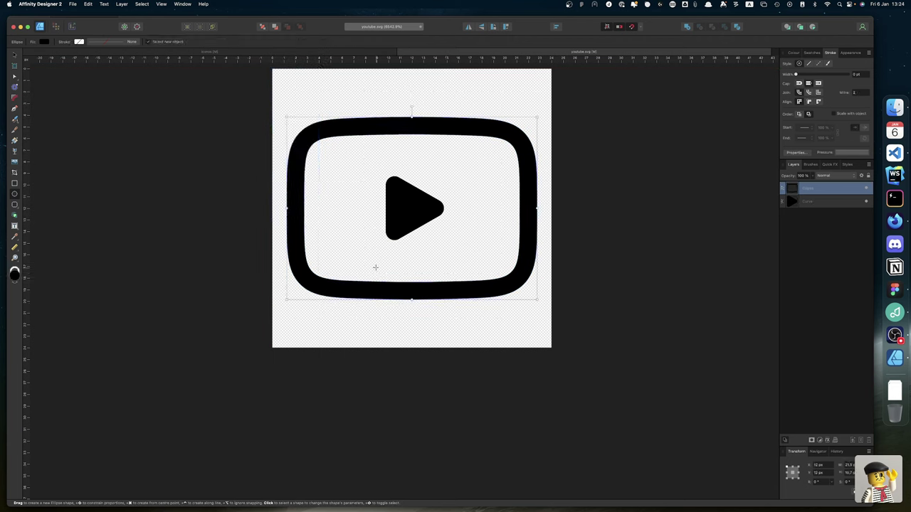
Draw a 24 px square rectangle covering the whole page and intersect it with the expanded frame curves.
key(m)
key(m)
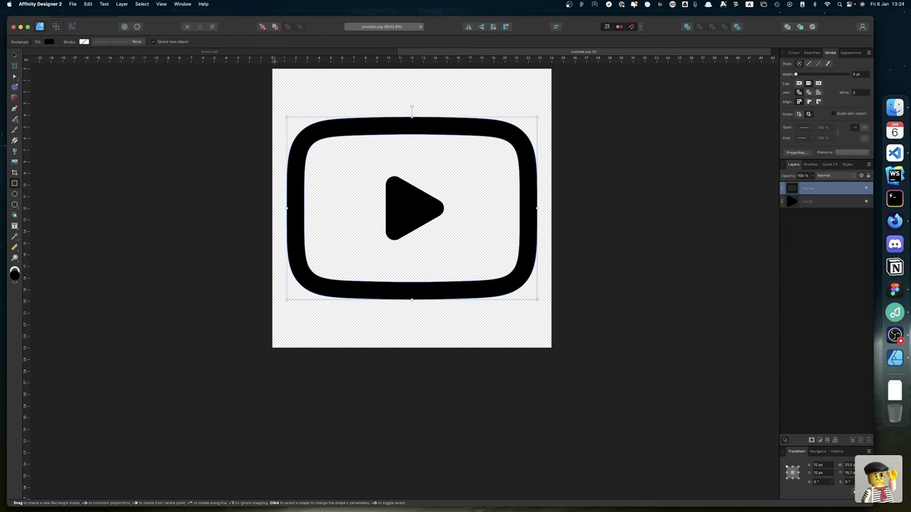
mouse_move(272, 69)
mouse_down()
mouse_move(482, 242)
mouse_move(552, 348)
mouse_up()
shift+click(820, 203)
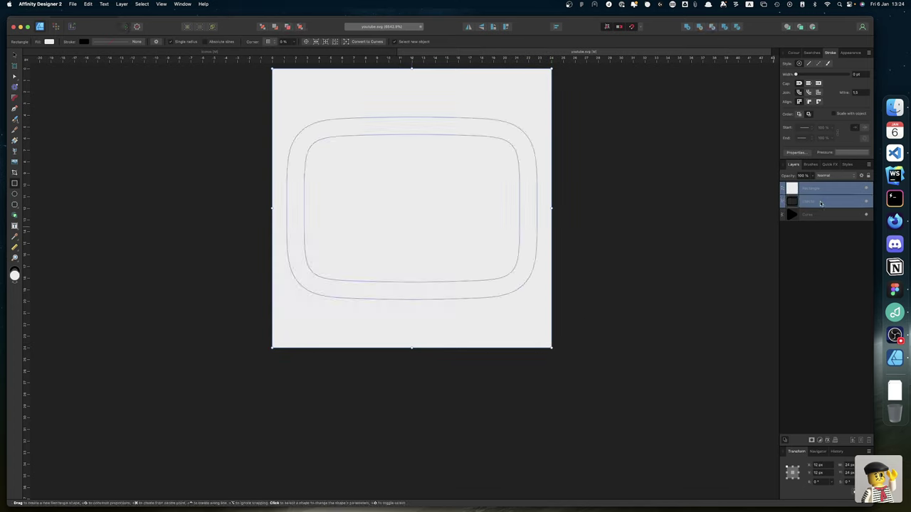
click(712, 27)
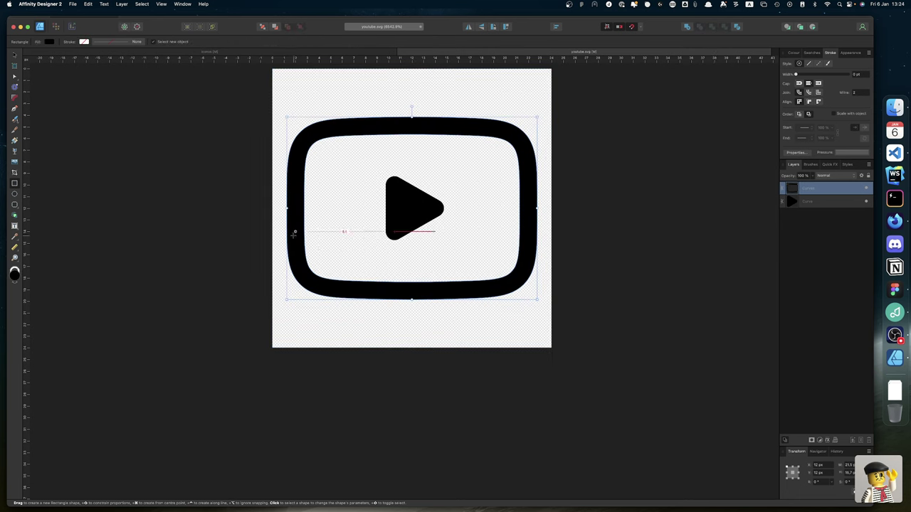
Try to merge the expanded frame and the stroked play triangle with Add, and undo the merge.
scroll(294, 233, up, 3)
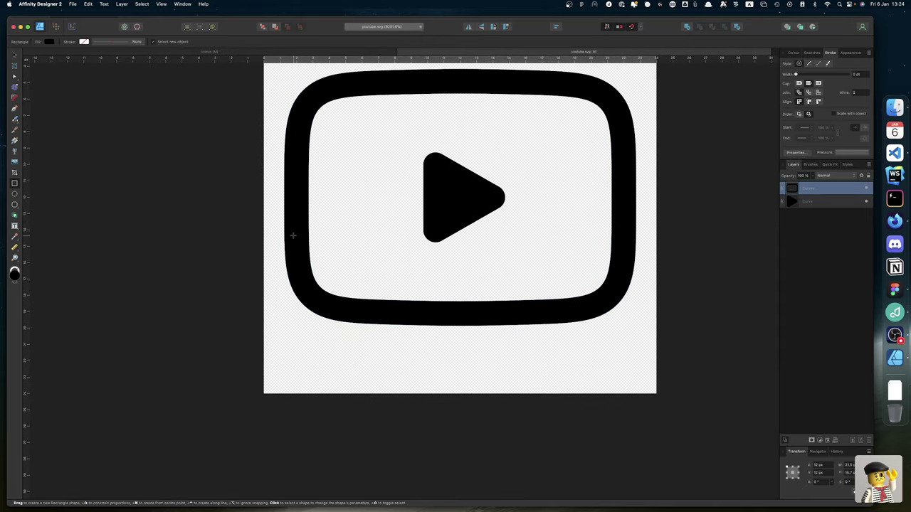
scroll(294, 233, up, 2)
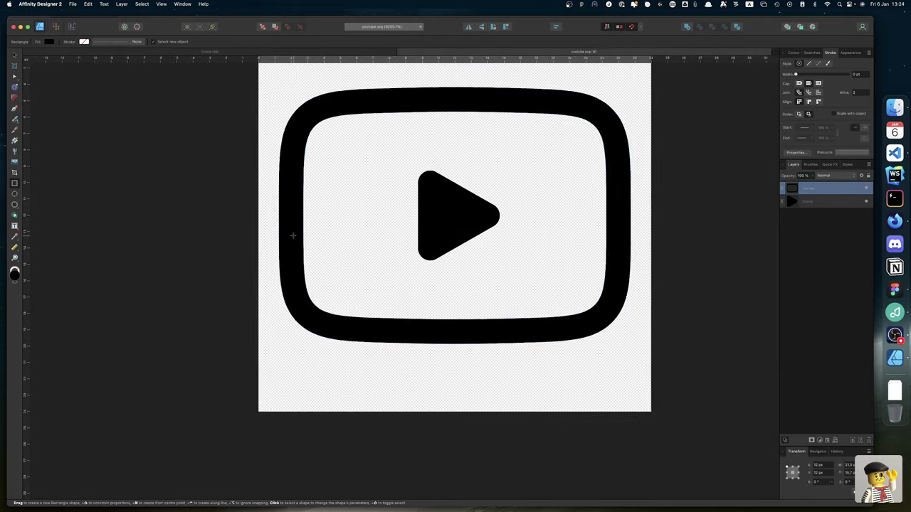
shift+click(822, 204)
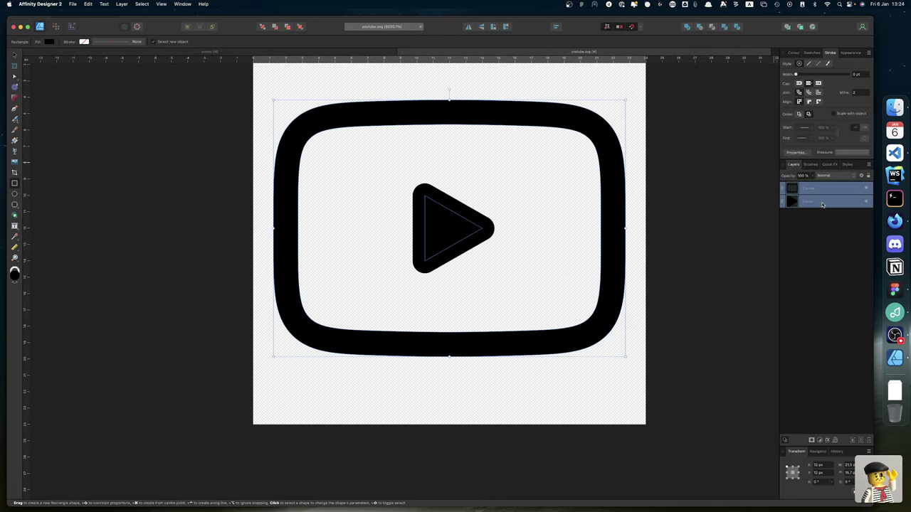
click(687, 27)
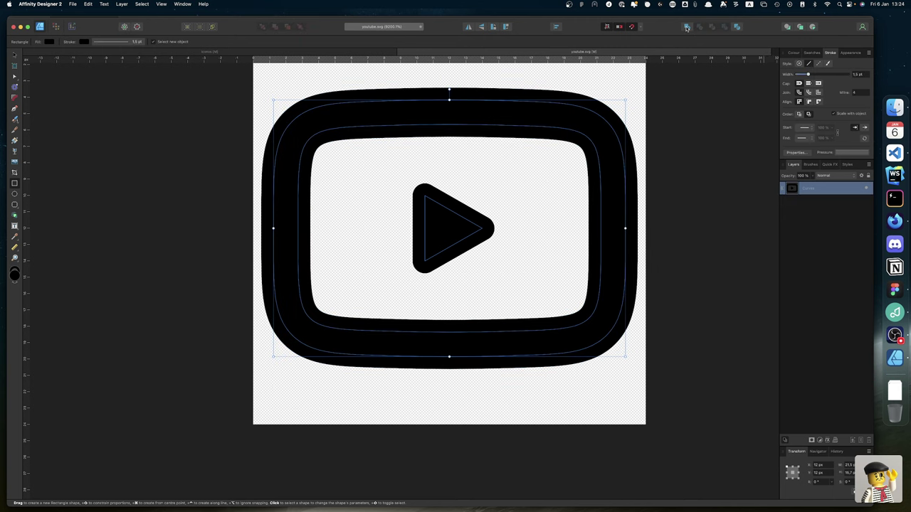
key(super+z)
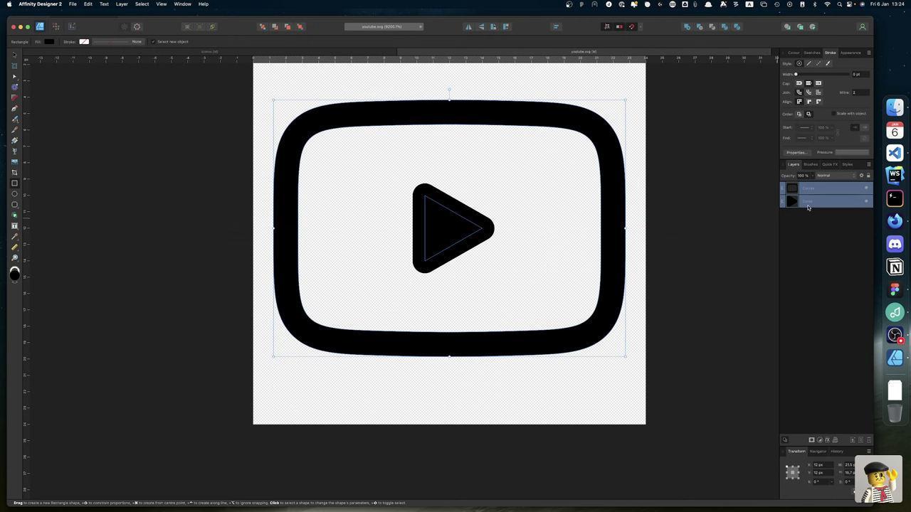
Expand the stroke of the play triangle and delete the leftover filled triangle curve beneath it.
click(809, 200)
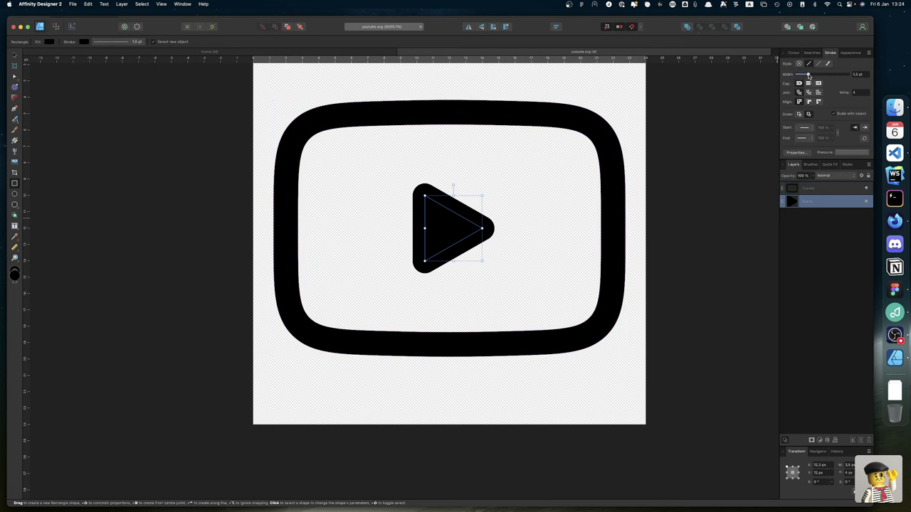
drag(808, 74, 798, 76)
click(121, 5)
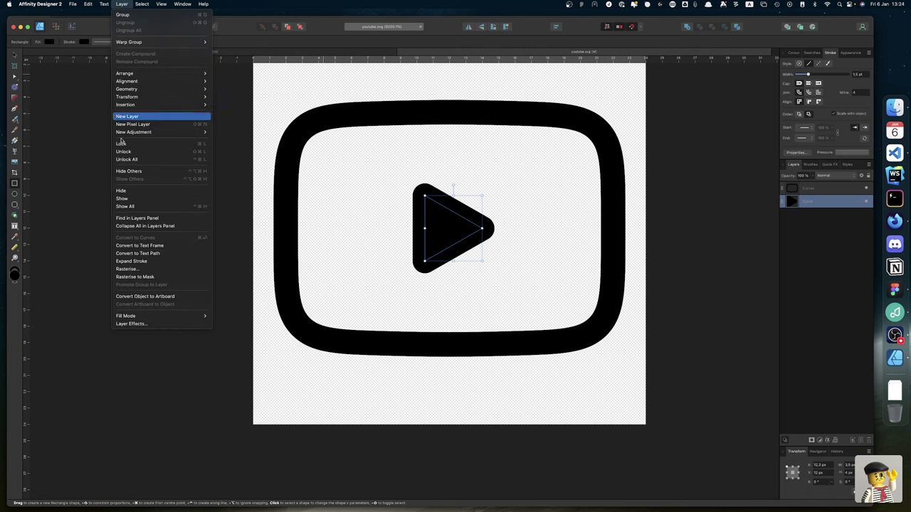
click(134, 261)
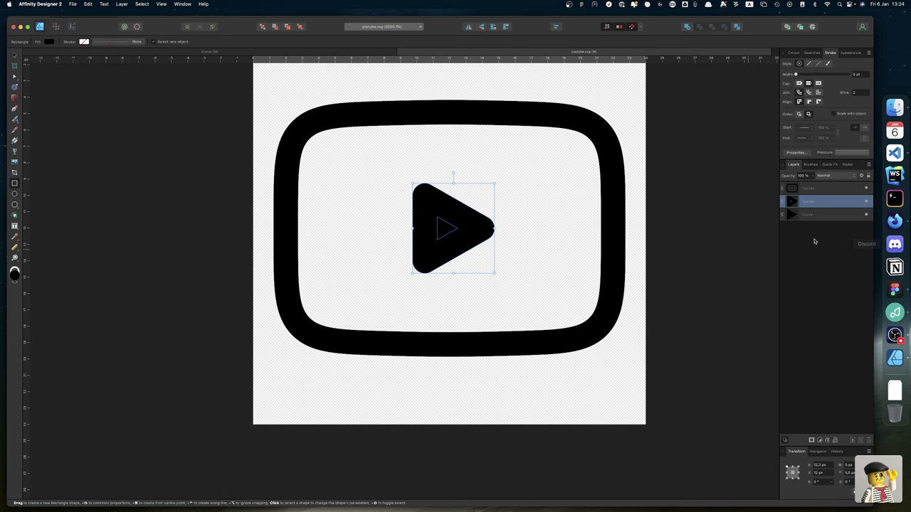
click(811, 215)
key(Delete)
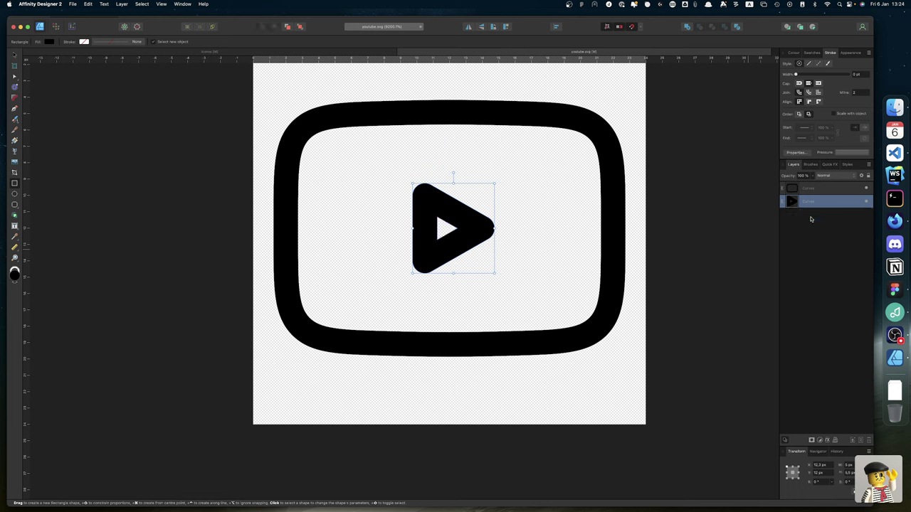
Delete the nodes of the inner triangular hole to make the expanded play shape solid.
key(v)
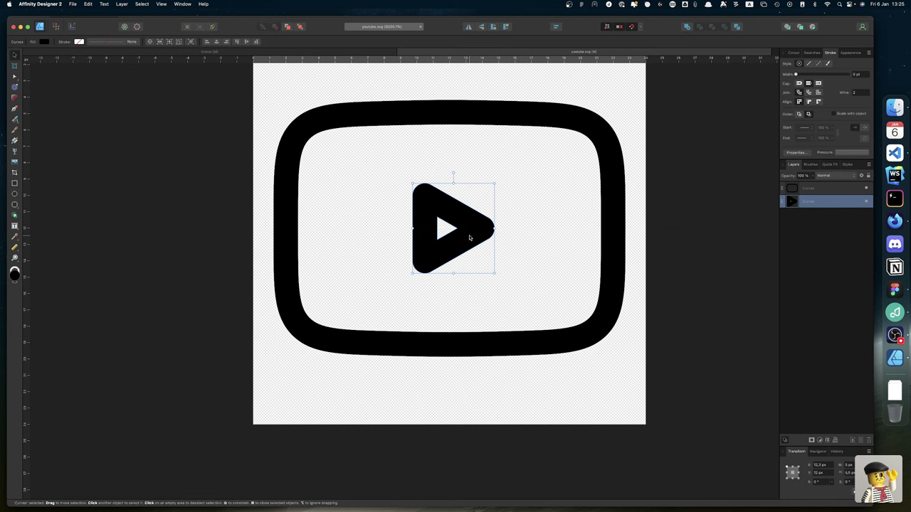
key(a)
drag(402, 214, 464, 248)
key(Delete)
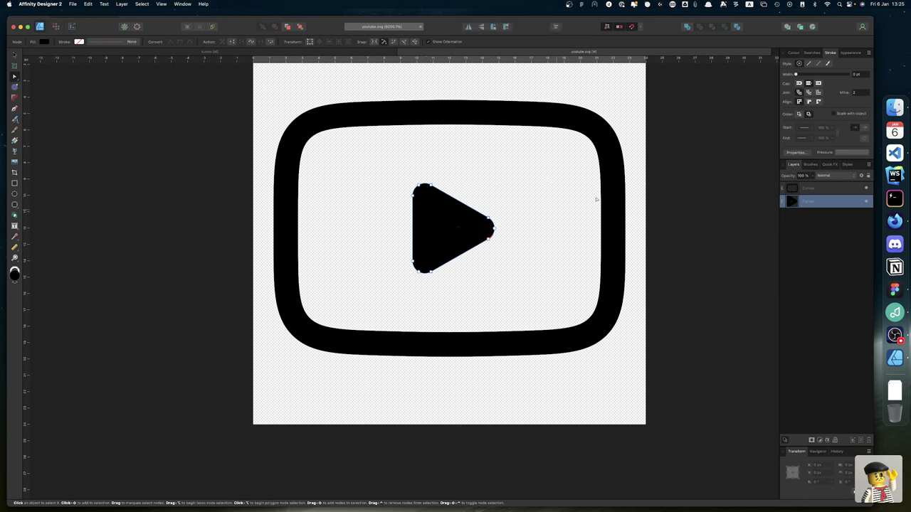
Merge the expanded frame and play triangle with Add, and copy the merged shape into the icon/youtube artboard of the icons document.
shift+click(816, 190)
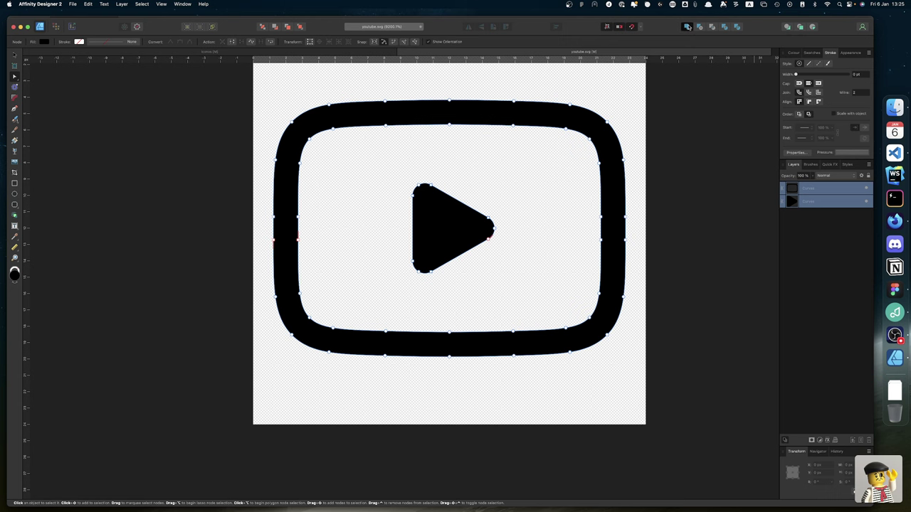
click(687, 26)
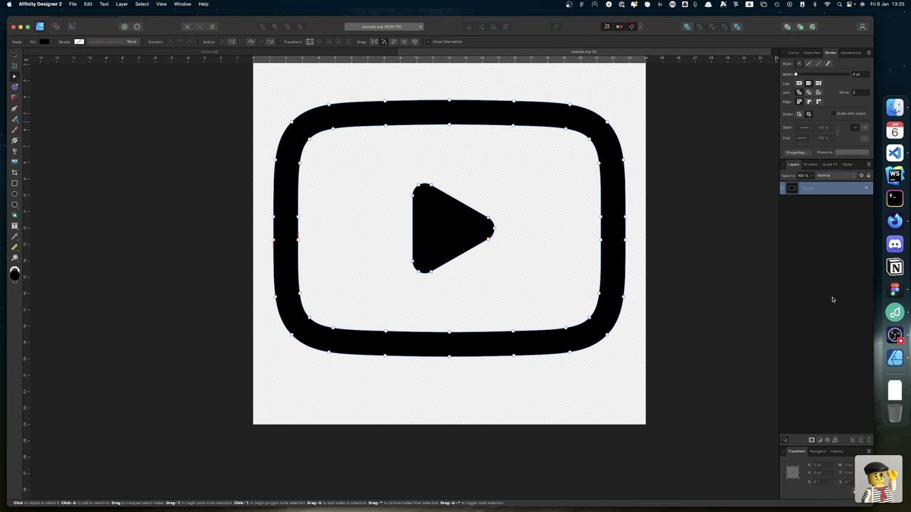
click(365, 55)
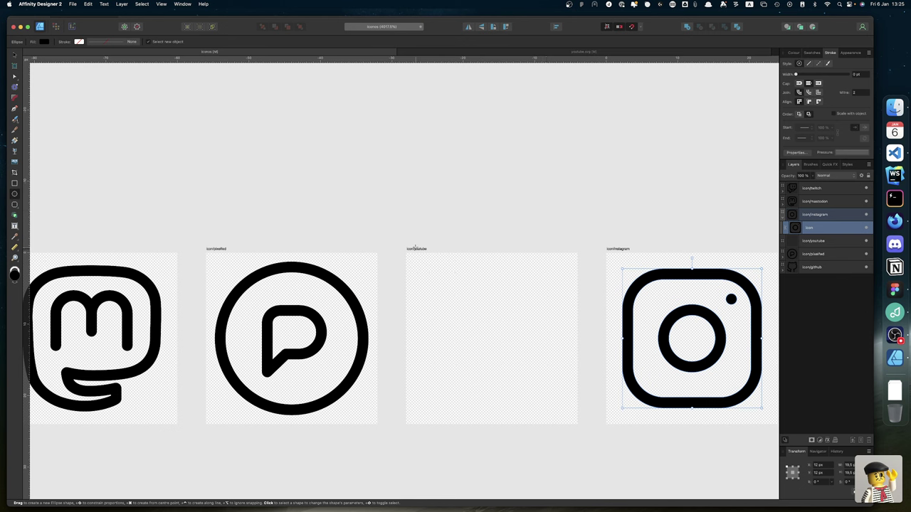
key(v)
click(416, 249)
key(super+v)
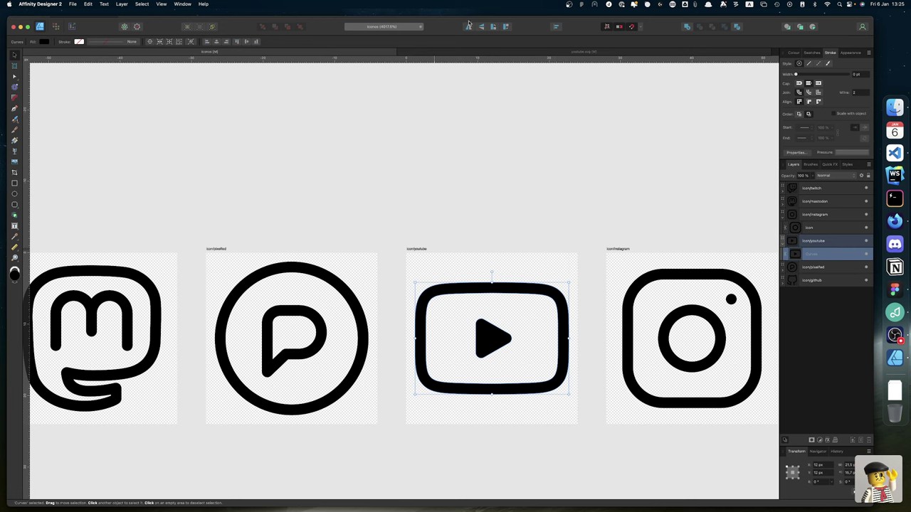
Close youtube.svg without saving its changes and deselect the pasted YouTube icon on its artboard.
click(509, 51)
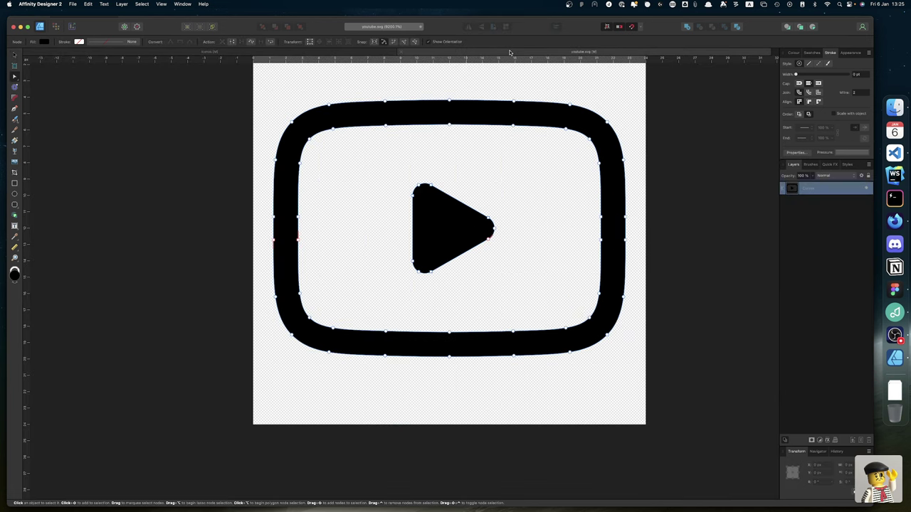
click(402, 54)
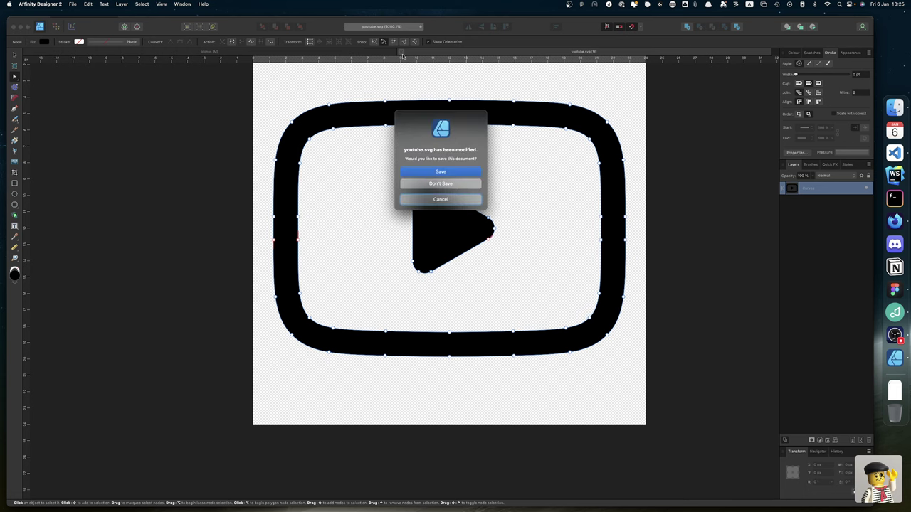
click(457, 187)
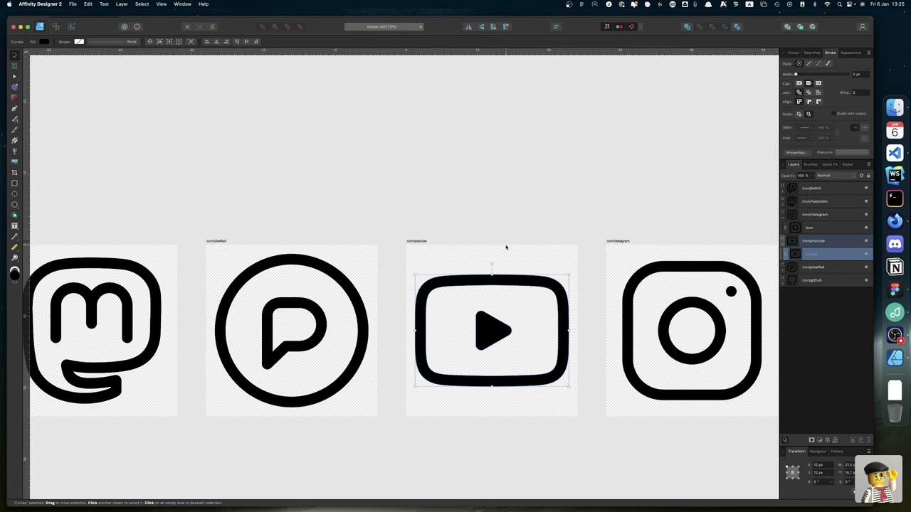
right_click(506, 247)
click(503, 205)
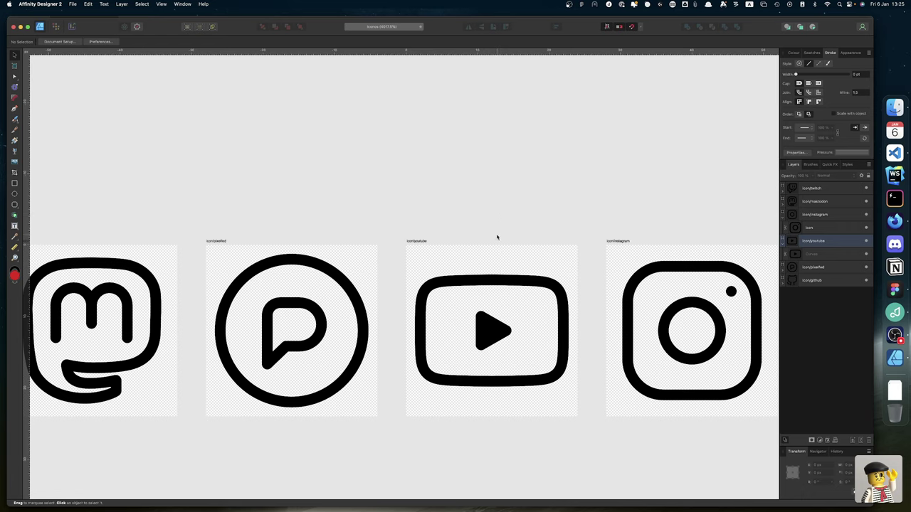
scroll(496, 237, down, 5)
scroll(496, 243, left, 5)
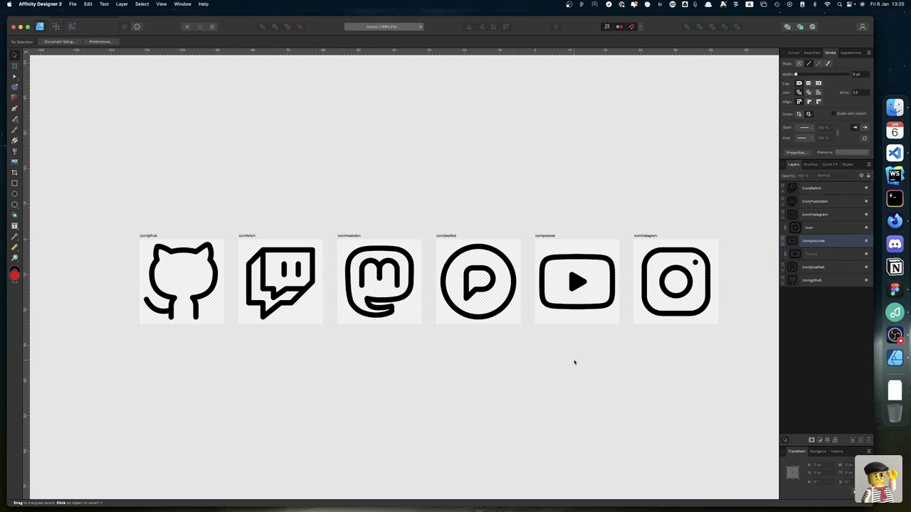
Switch to the desktop, close the Finder window and move the icons folder to the Trash.
key(ctrl+Right)
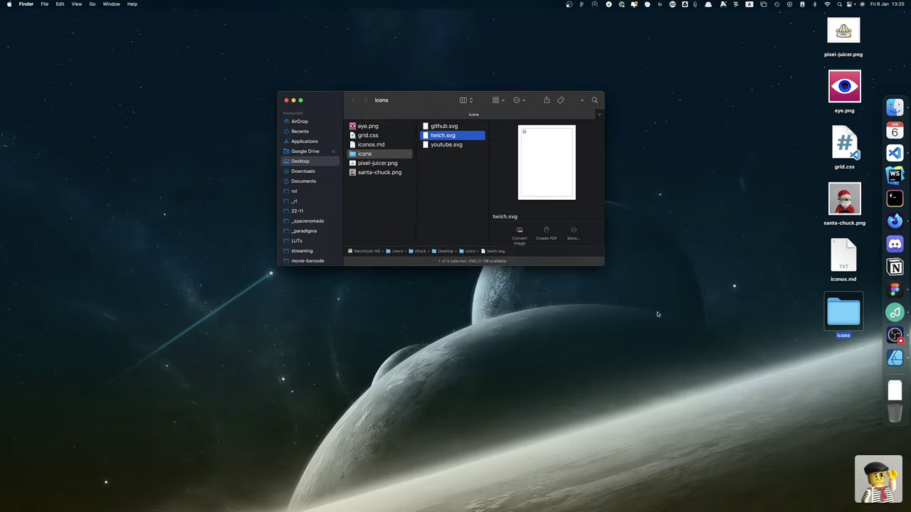
click(285, 101)
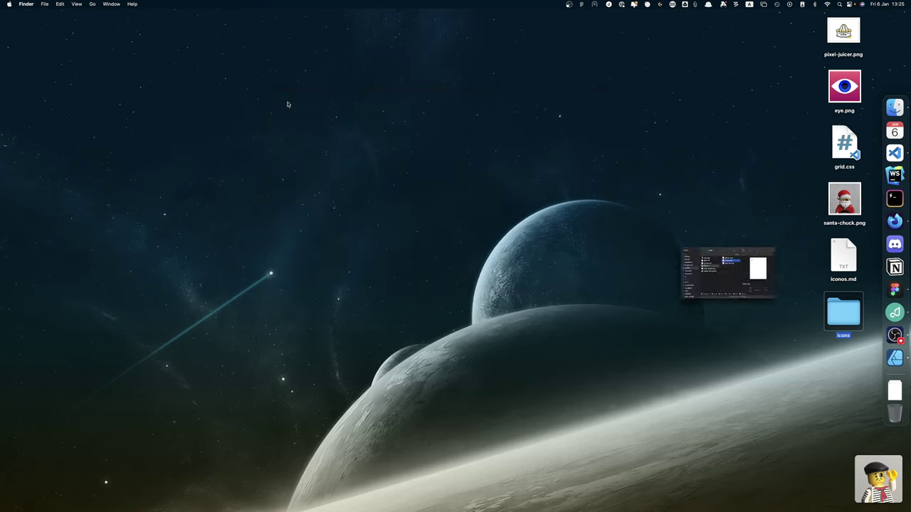
drag(853, 322, 897, 417)
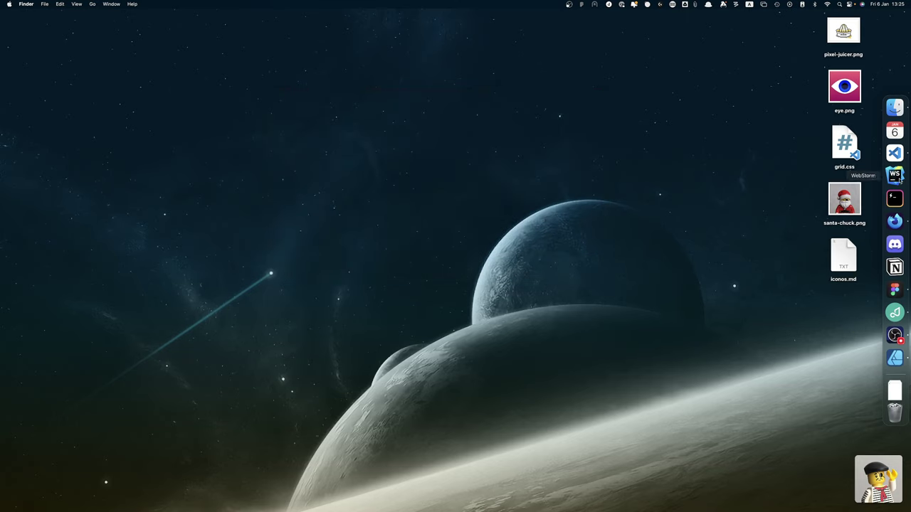
Switch to the iconos.md checklist in VS Code and mark Youtube and Instagram as done with an x.
click(895, 153)
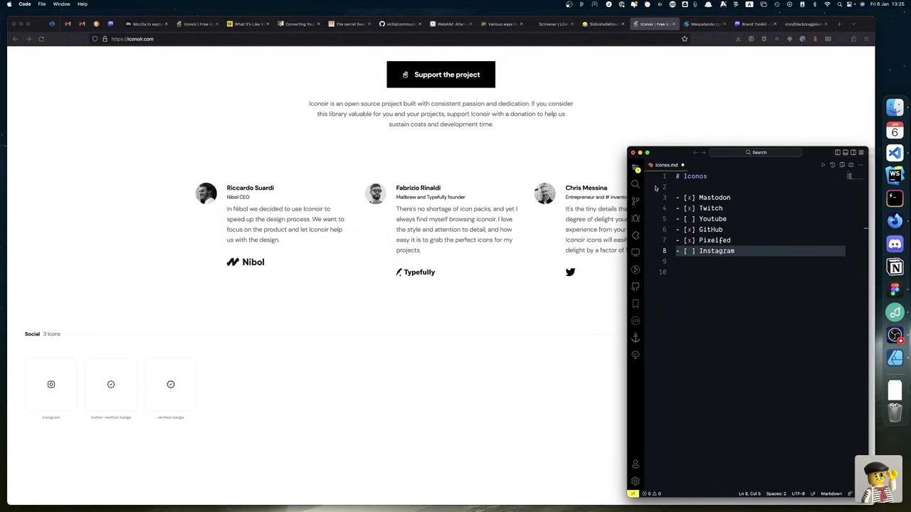
click(691, 219)
key(BackSpace)
text(x)
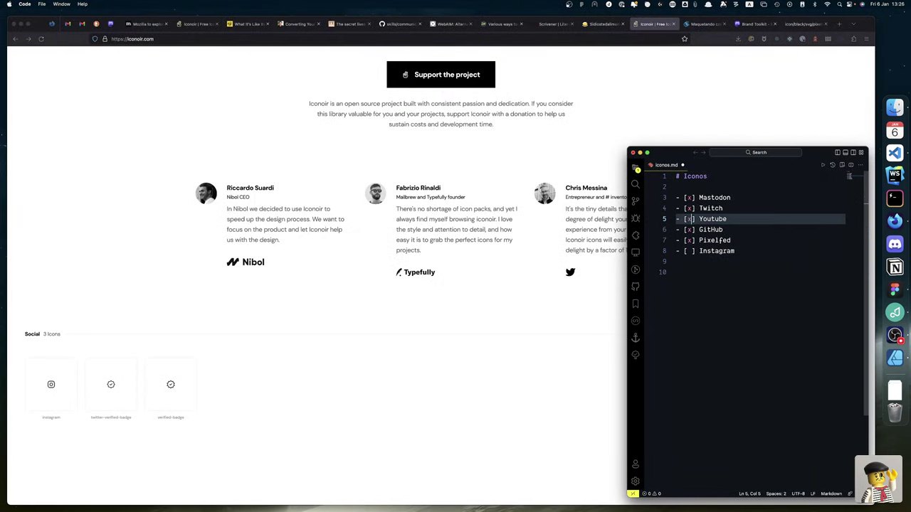
click(691, 251)
key(BackSpace)
text(x)
Add the text "YAY! :)" on line 10, below the finished checklist.
click(684, 278)
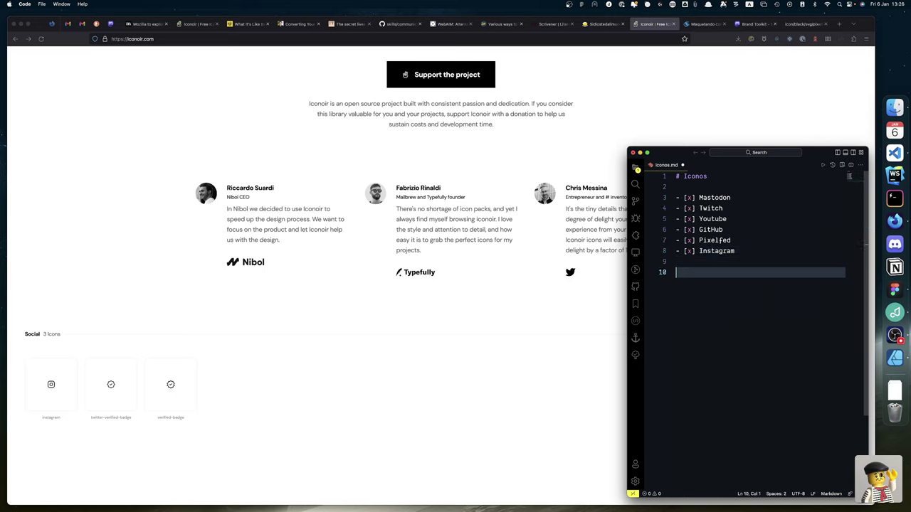
text(YAY!)
text(:))
click(668, 100)
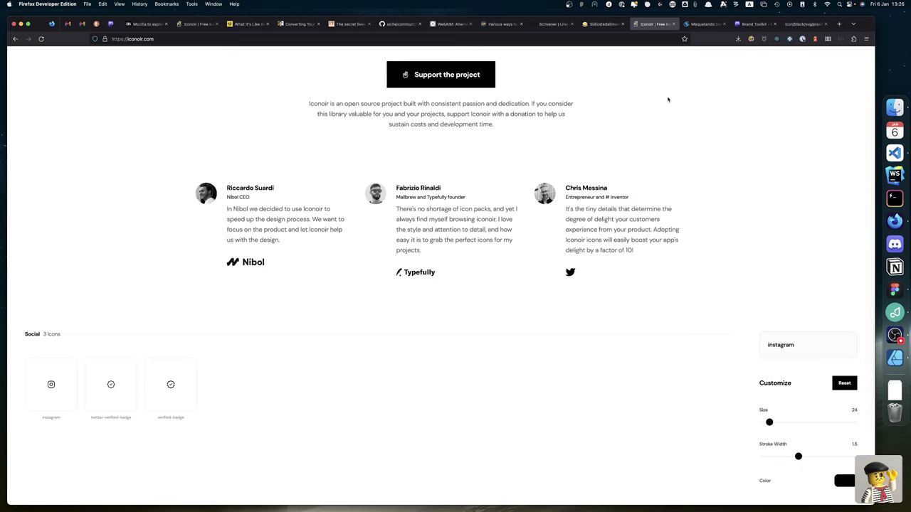
key(super+shift+space)
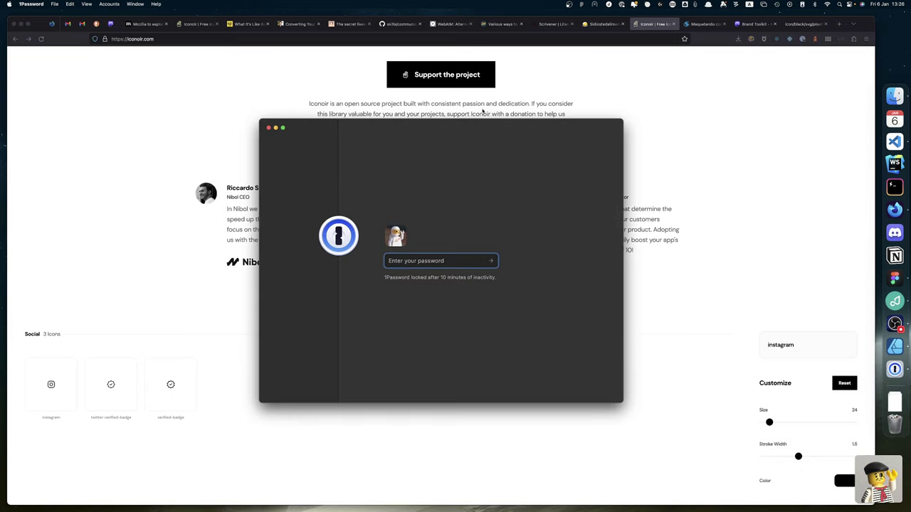
click(269, 128)
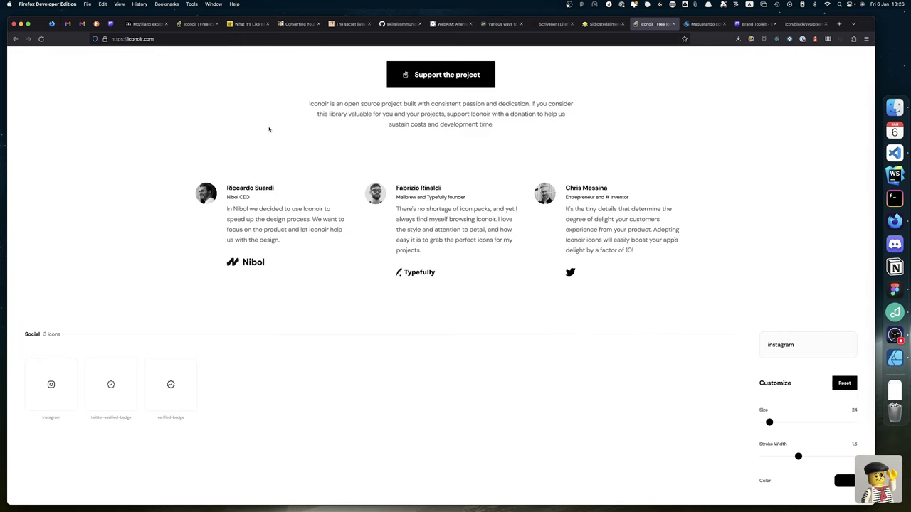
key(ctrl+super+space)
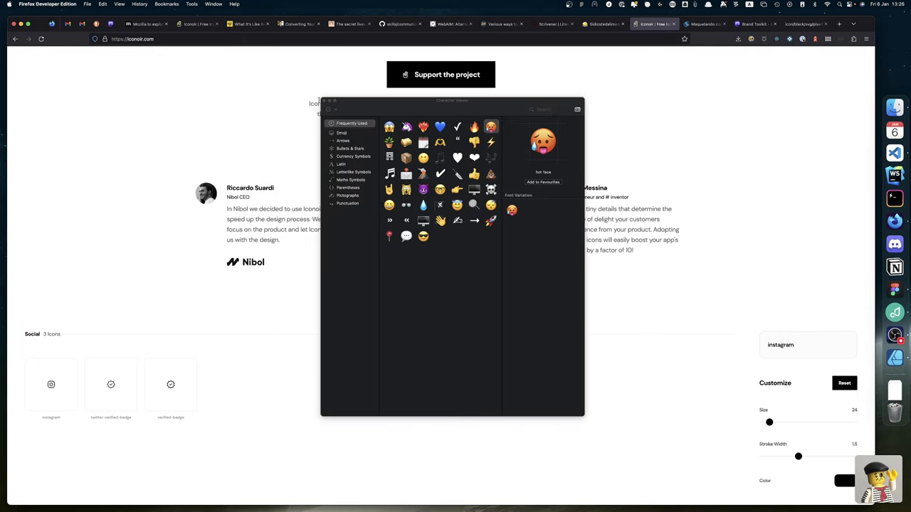
click(327, 101)
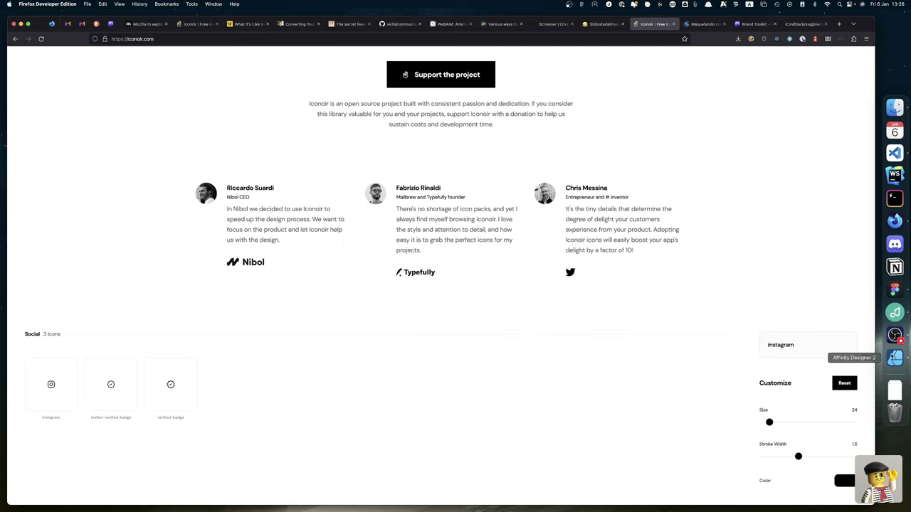
Bring back the iconos.md editor window, minimize it and switch to Affinity Designer.
click(894, 152)
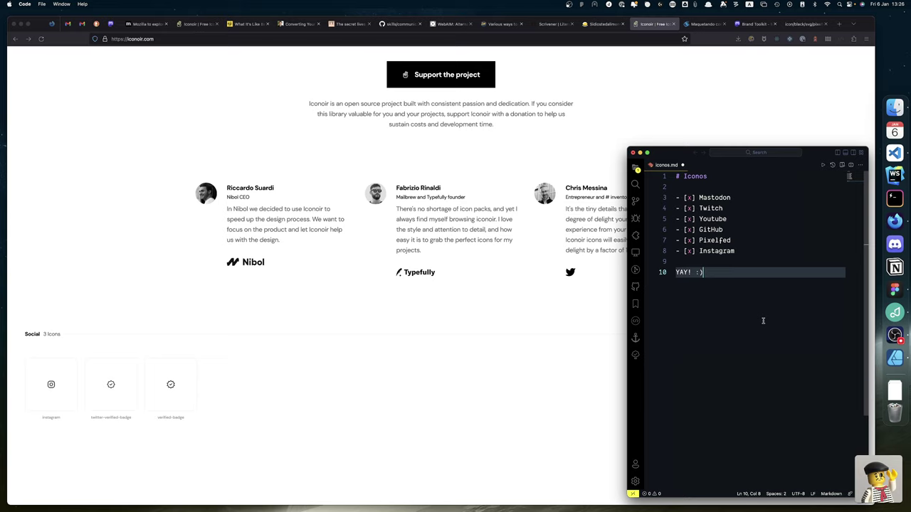
click(640, 153)
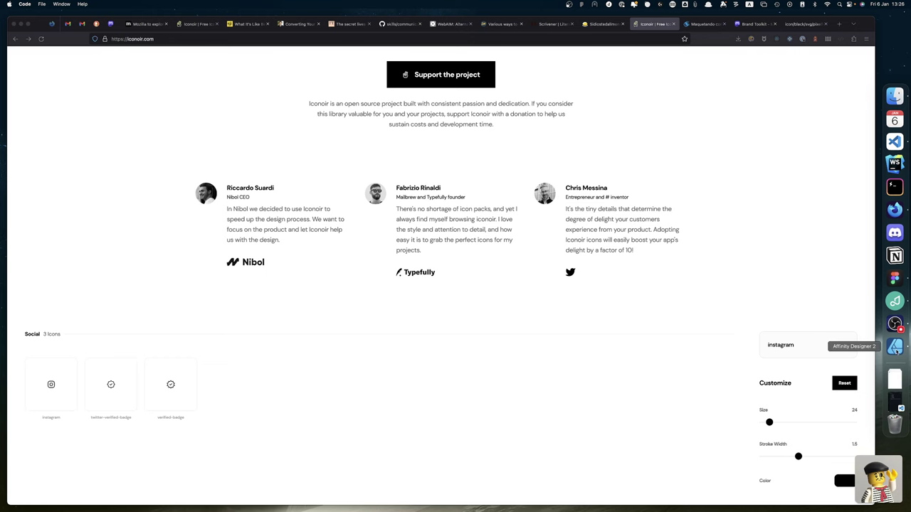
click(895, 349)
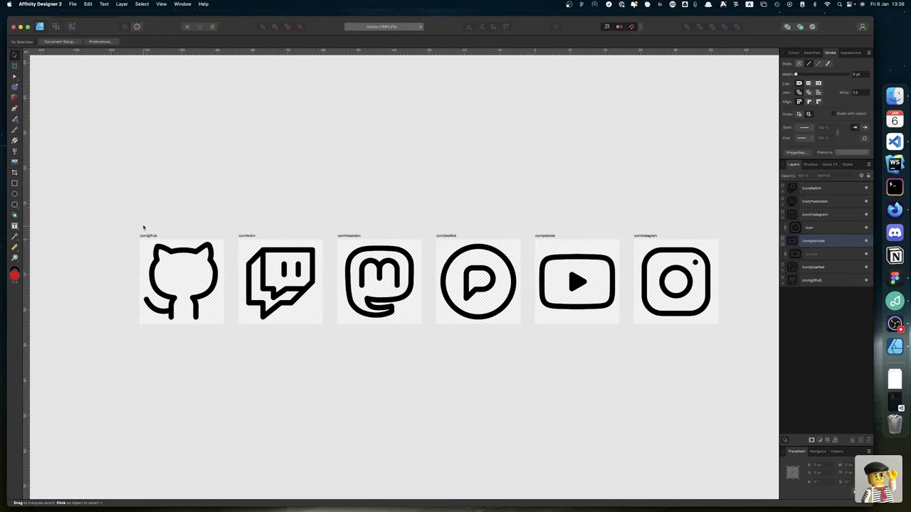
click(149, 236)
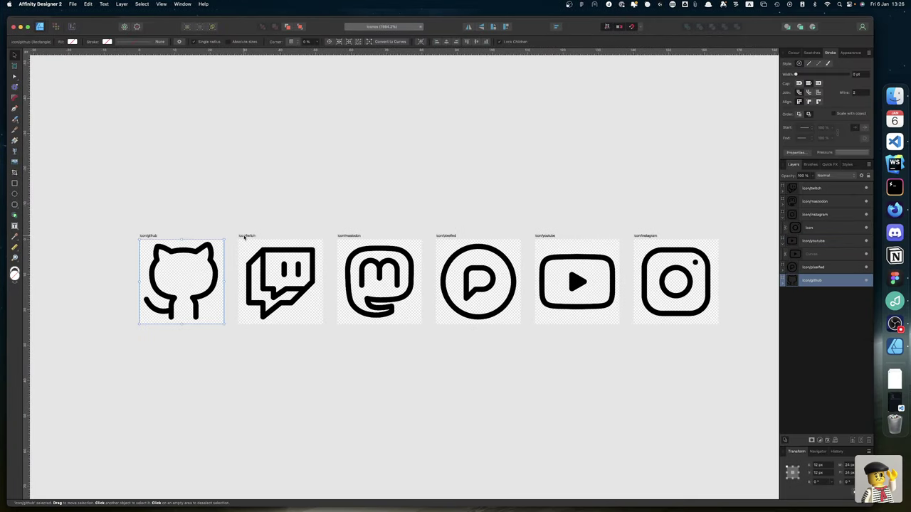
shift+click(244, 236)
shift+click(352, 236)
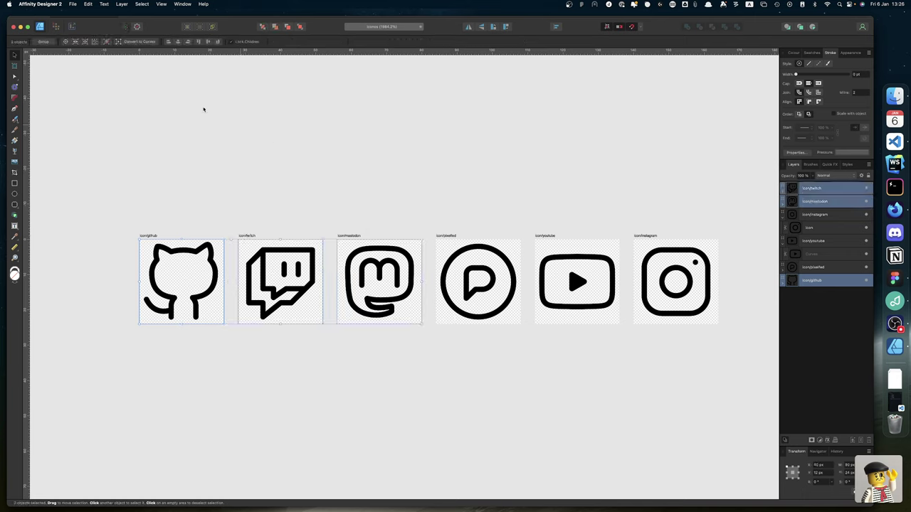
key(super+space)
key(Escape)
Switch to the Export Persona and check the slice export presets, keeping Single PNG.
click(56, 27)
click(72, 27)
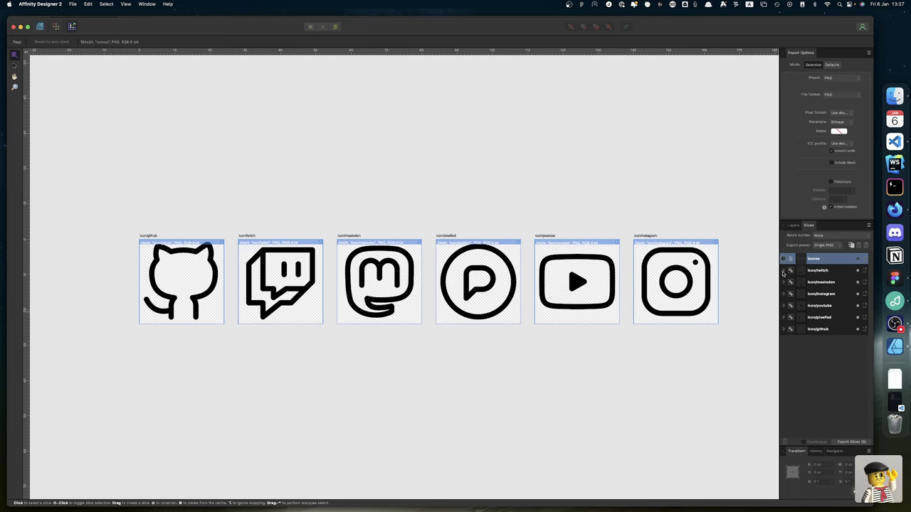
click(825, 246)
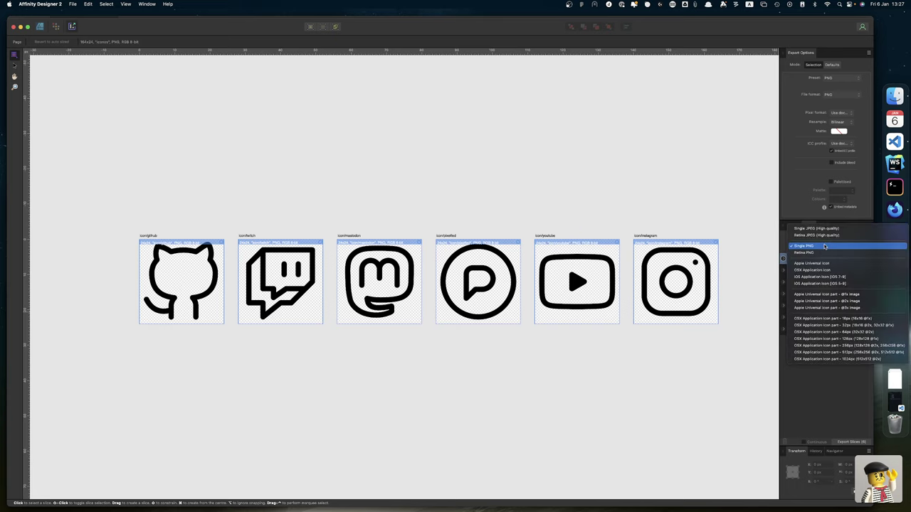
click(825, 245)
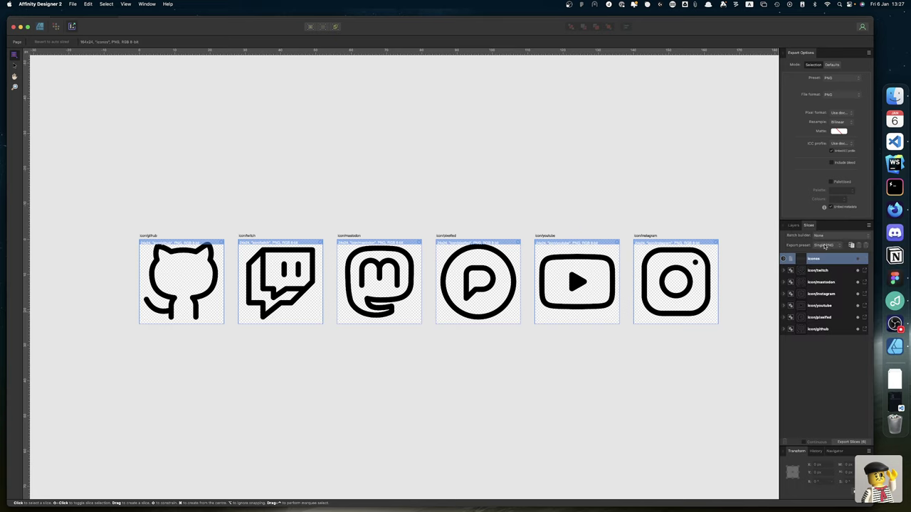
Set the export format of the icon/twitch and icon/mastodon slices to SVG (flatten).
click(784, 271)
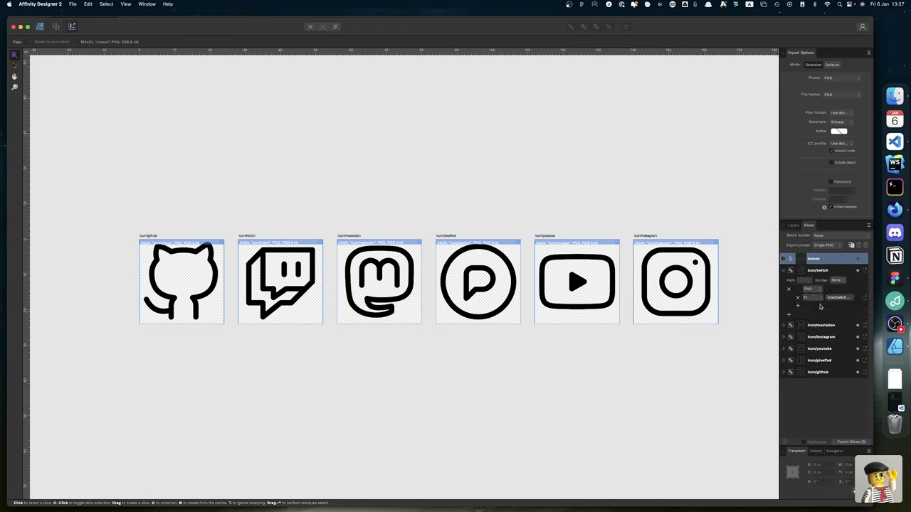
click(818, 291)
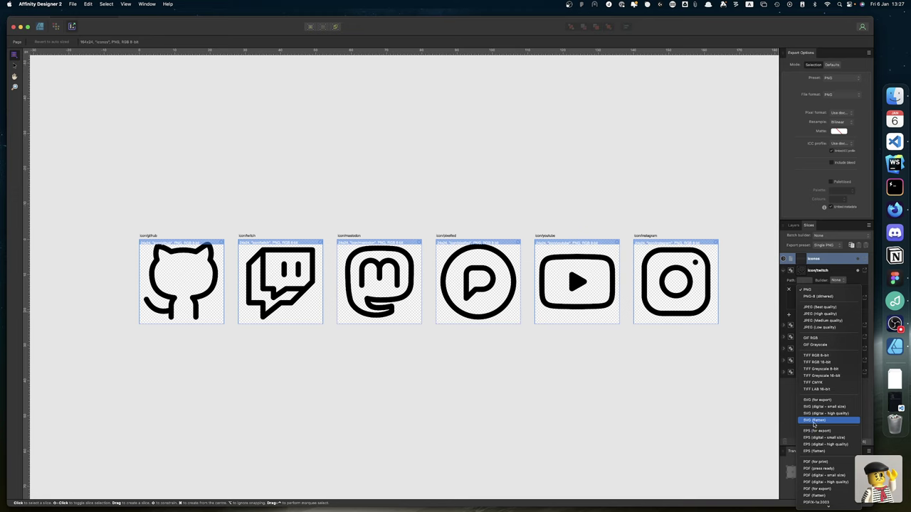
click(814, 420)
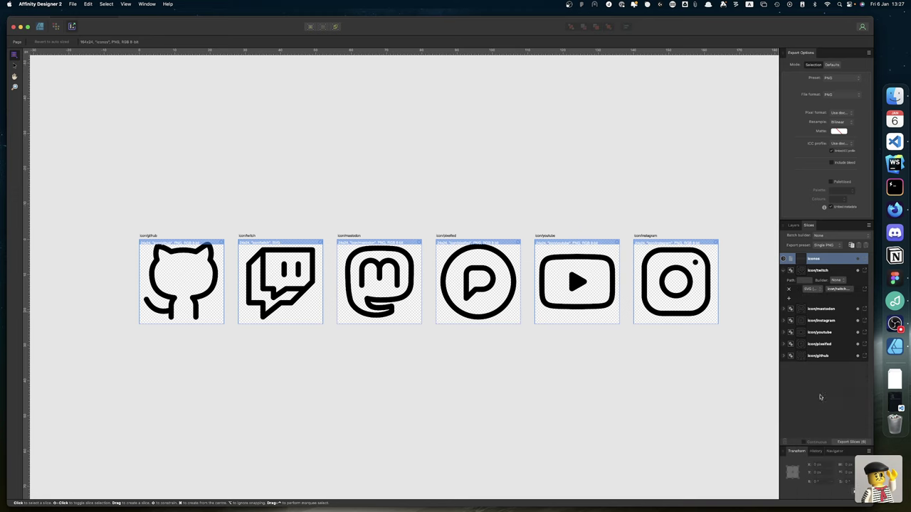
click(785, 309)
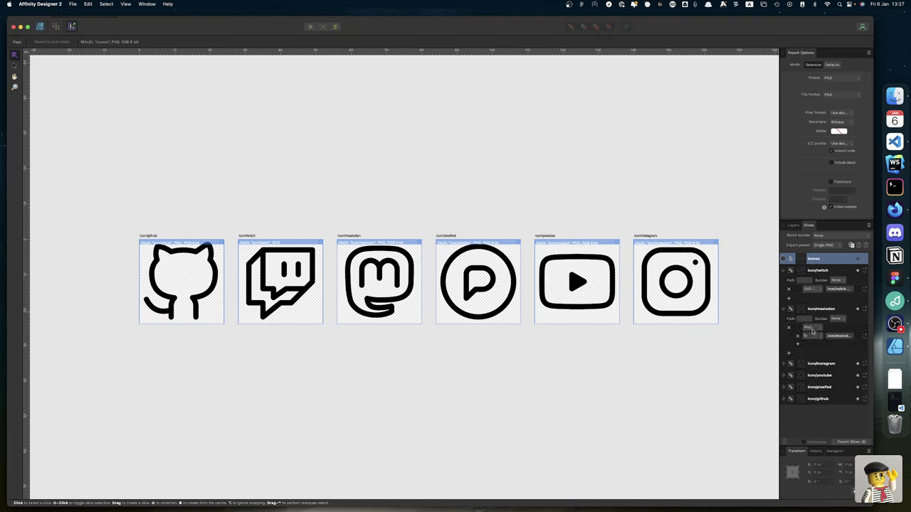
click(812, 330)
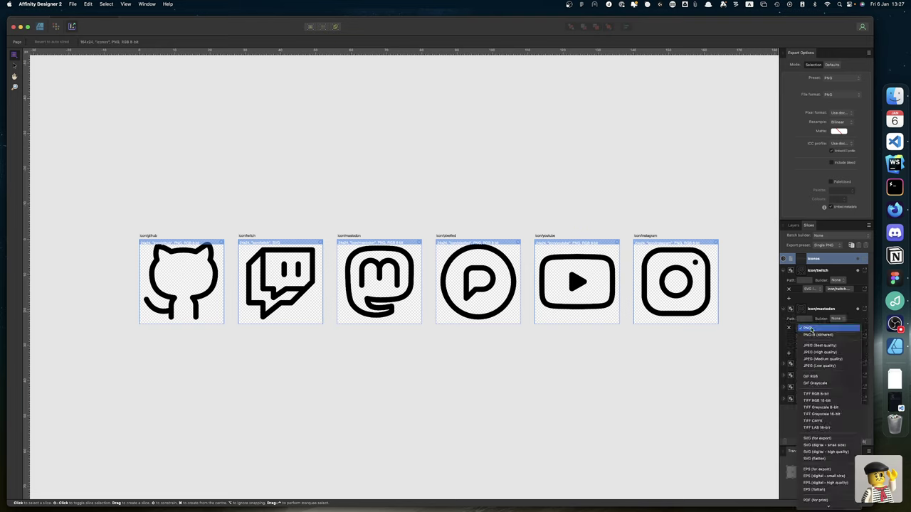
click(820, 460)
Set the export format of the icon/instagram and icon/youtube slices to SVG (flatten).
click(785, 348)
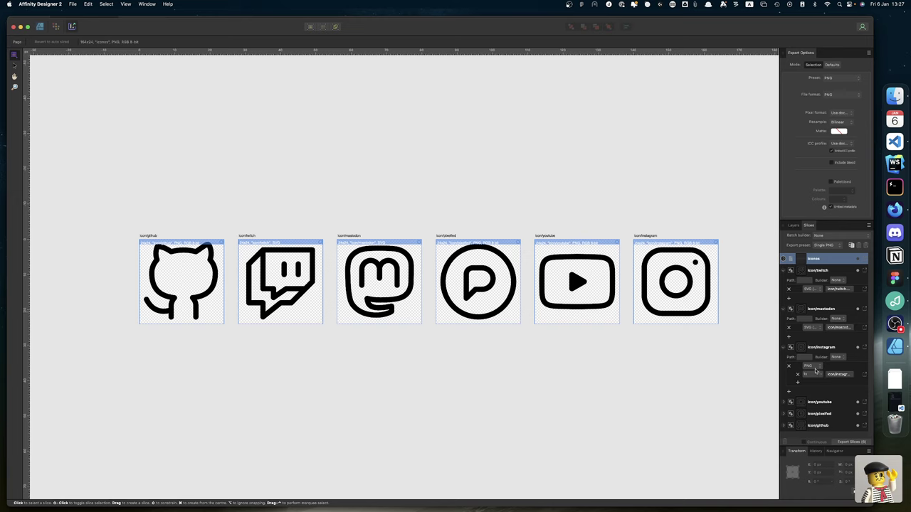
click(815, 370)
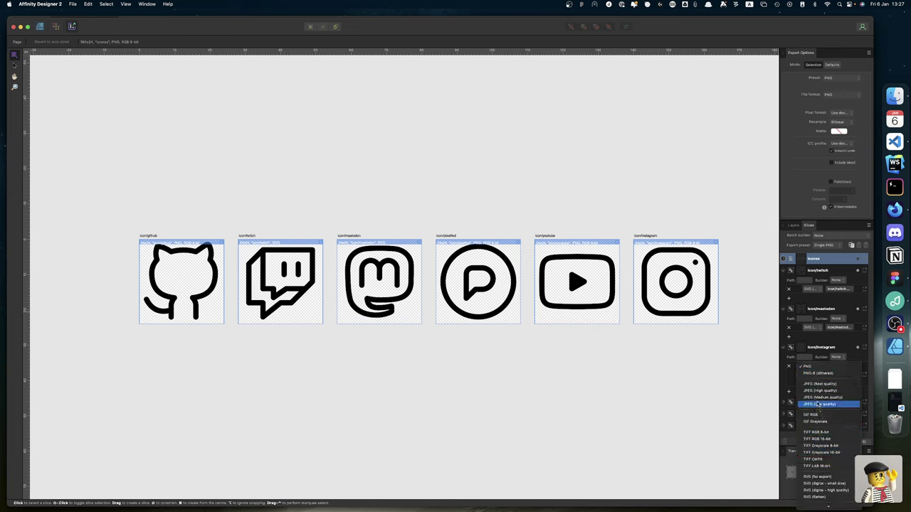
click(822, 497)
click(784, 385)
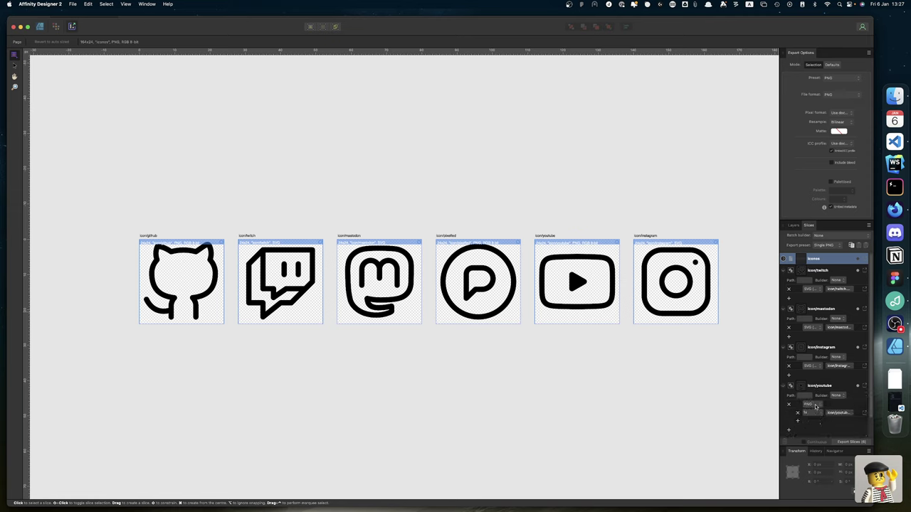
click(811, 405)
scroll(825, 484, down, 3)
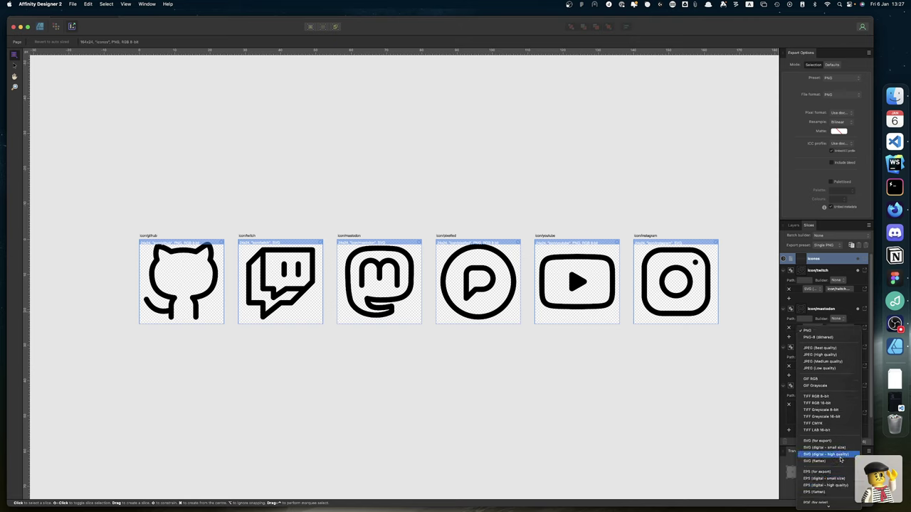
click(822, 463)
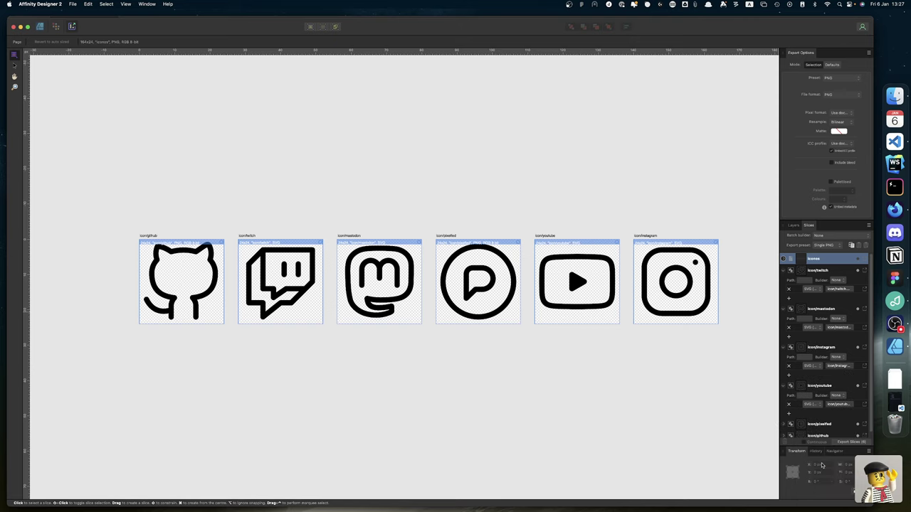
Set the export format of the icon/pixelfed and icon/github slices to SVG (flatten).
scroll(829, 424, down, 1)
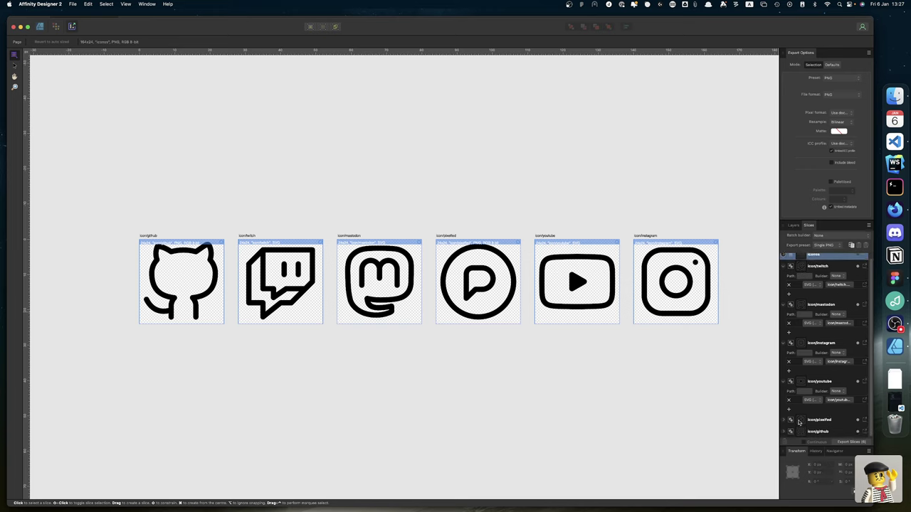
scroll(817, 425, down, 2)
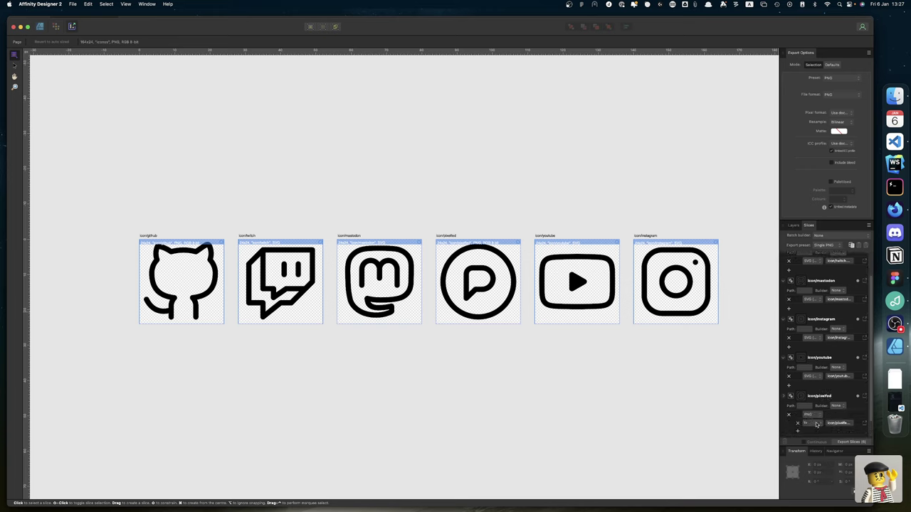
click(811, 417)
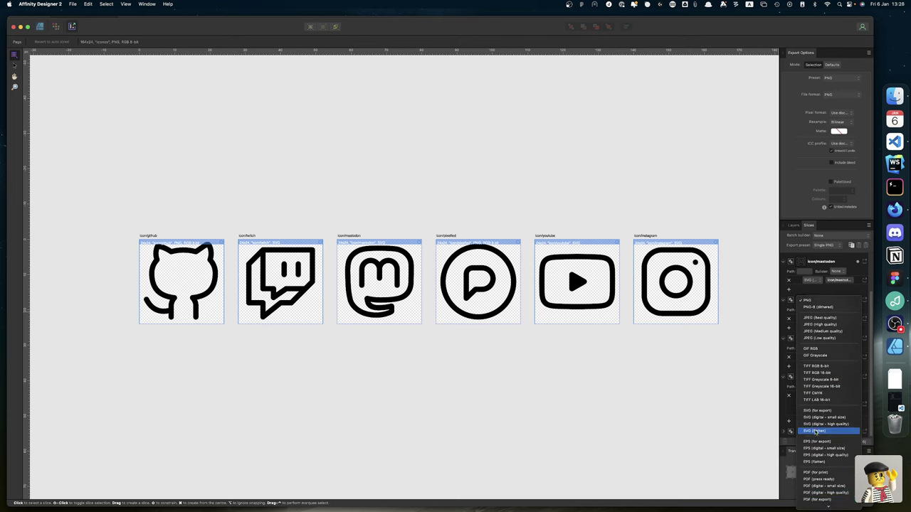
click(816, 431)
scroll(798, 430, down, 2)
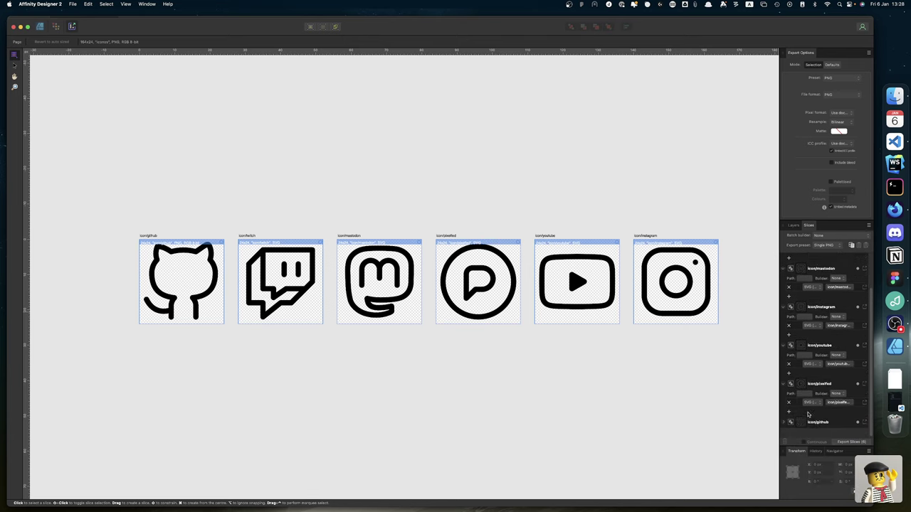
click(785, 432)
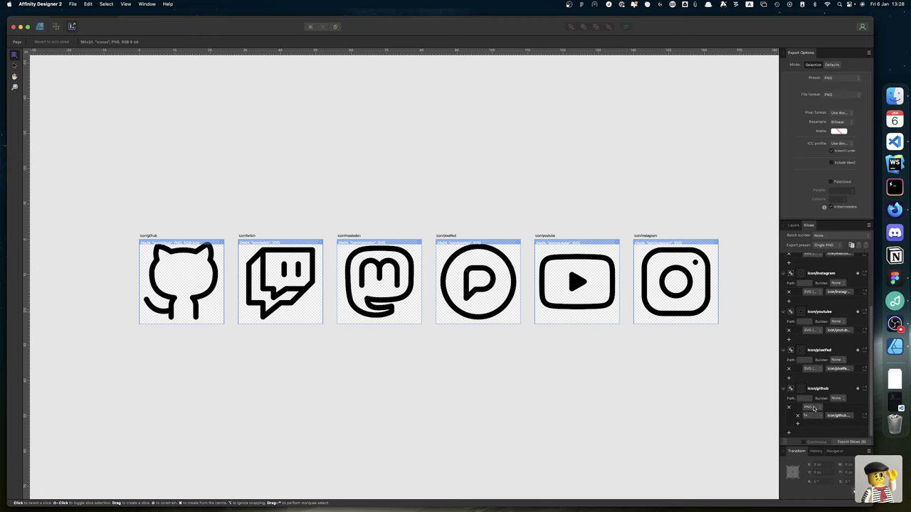
click(811, 408)
scroll(821, 504, down, 10)
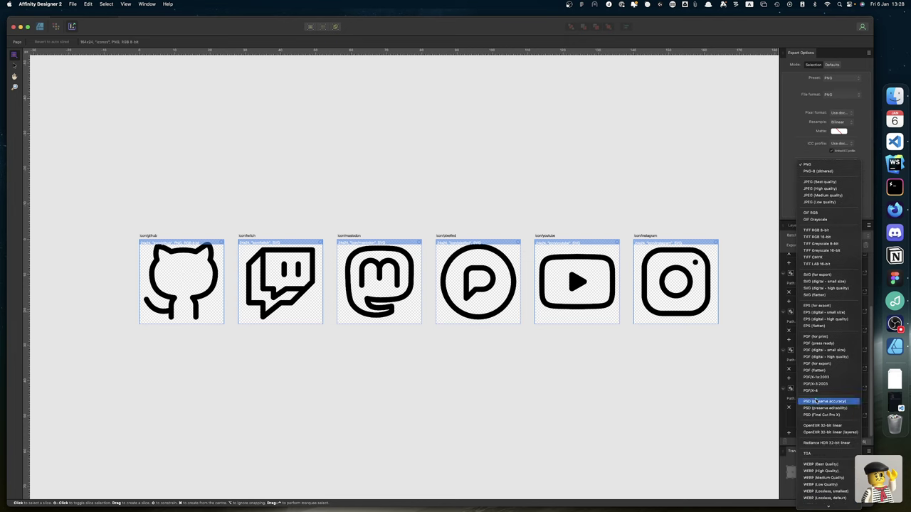
scroll(832, 473, down, 2)
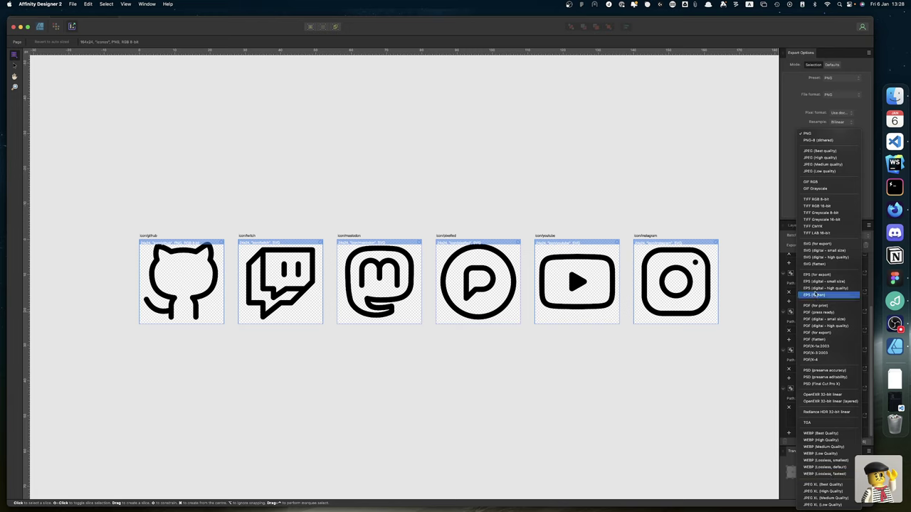
key(Escape)
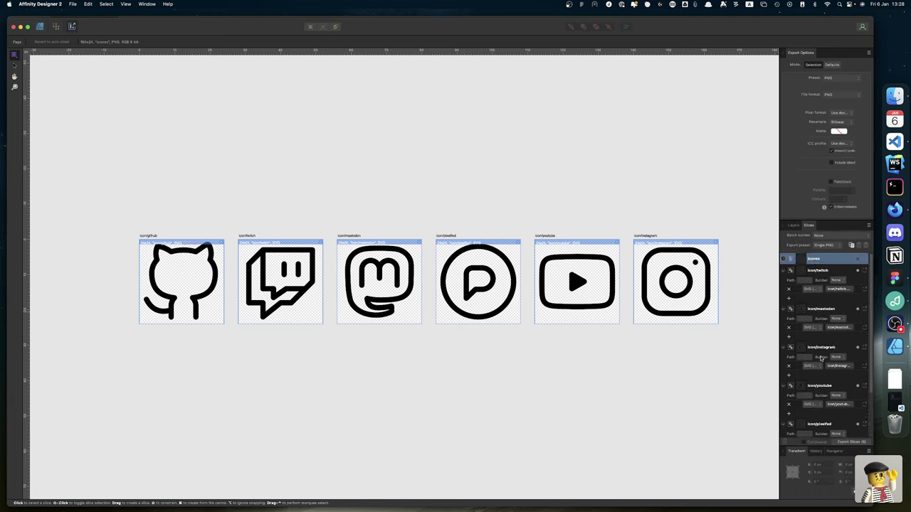
Collapse the export settings of all six icon slices, from icon/twitch down to icon/github.
click(783, 271)
click(784, 282)
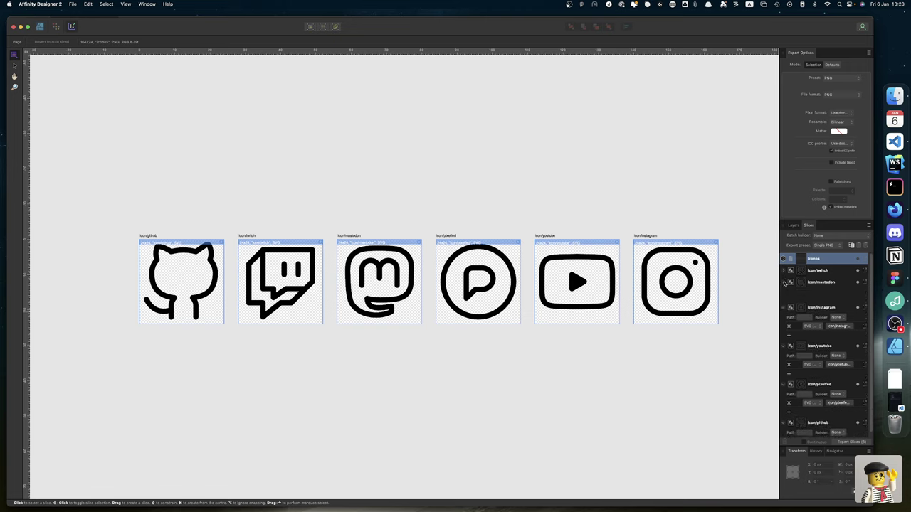
click(785, 293)
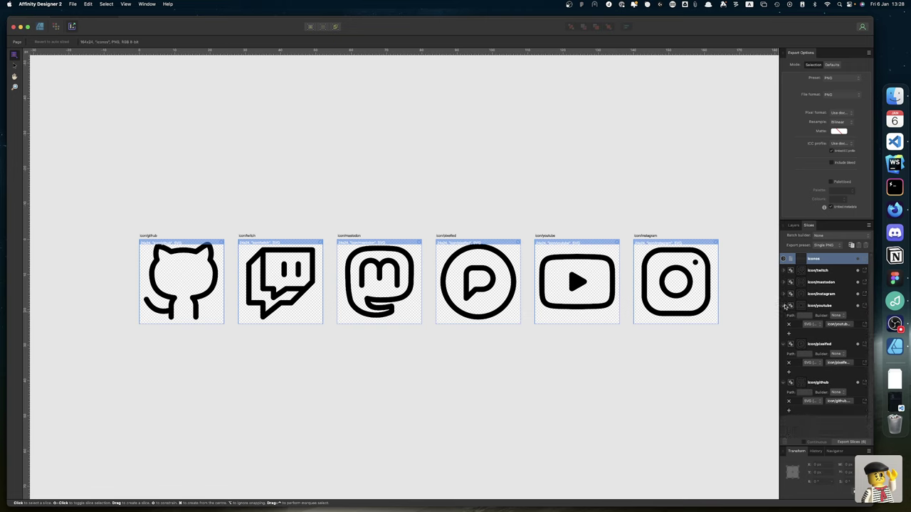
click(784, 305)
click(784, 318)
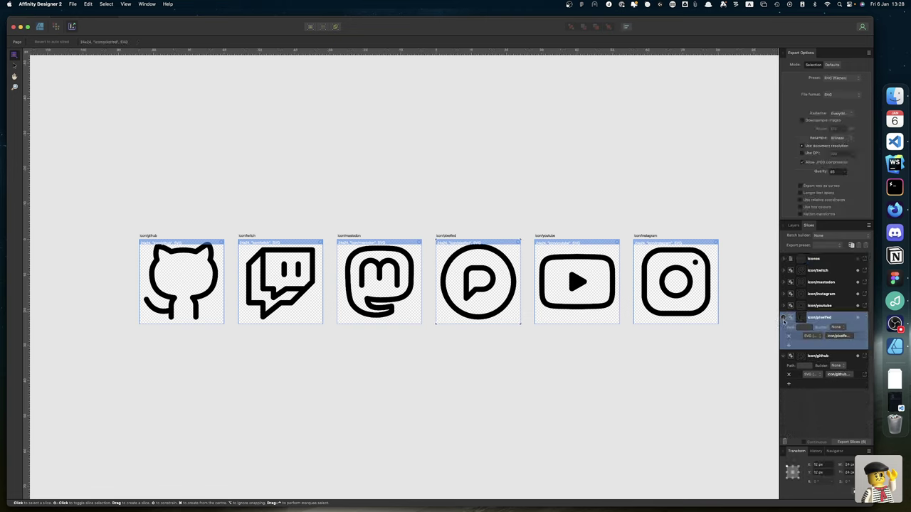
click(784, 318)
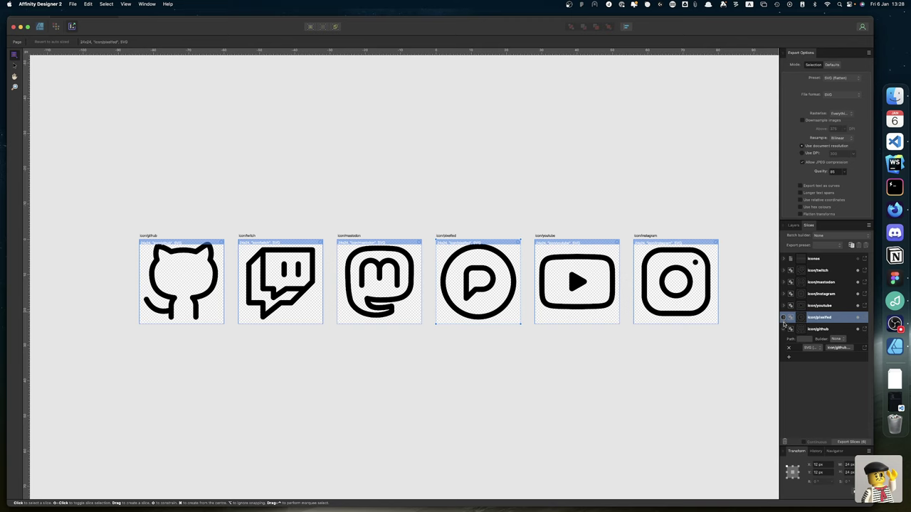
click(784, 329)
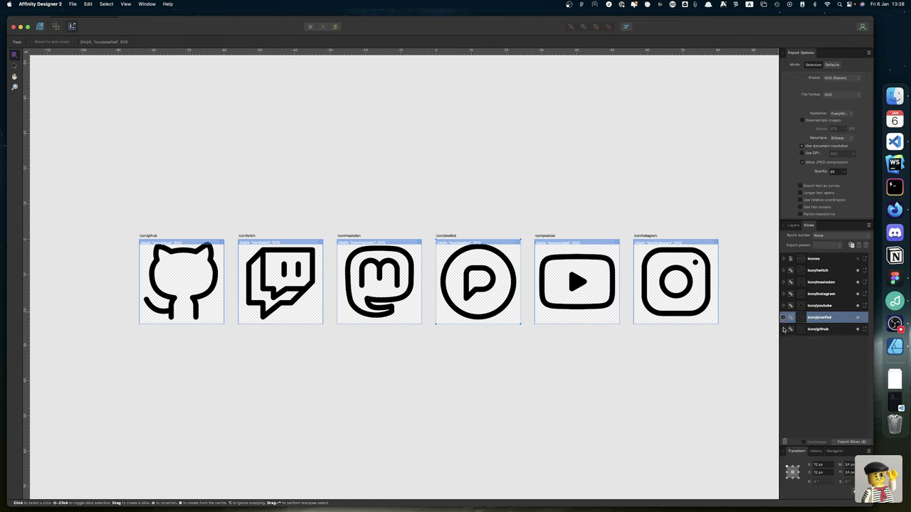
Export all six icon slices to the Desktop folder.
click(836, 331)
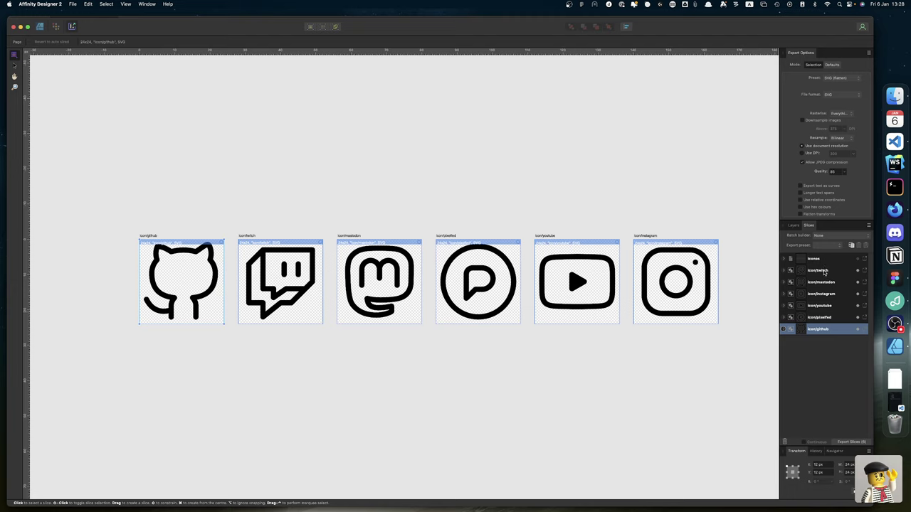
click(848, 445)
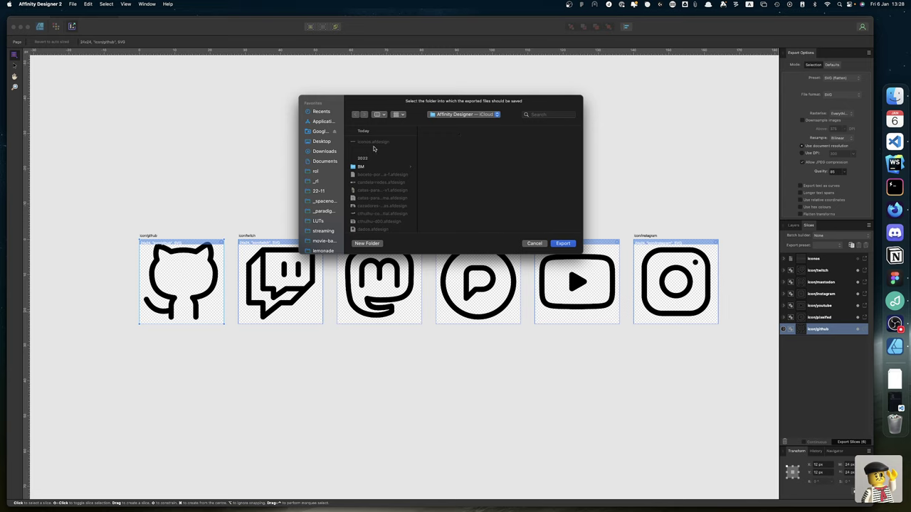
click(324, 142)
click(562, 244)
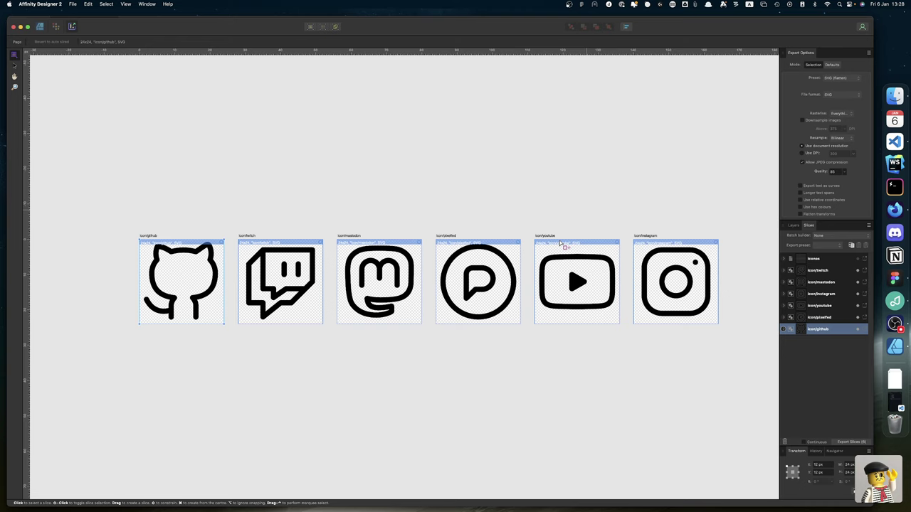
Hide Affinity Designer, open the exported icon folder on the desktop and preview github.svg at large size.
key(super+h)
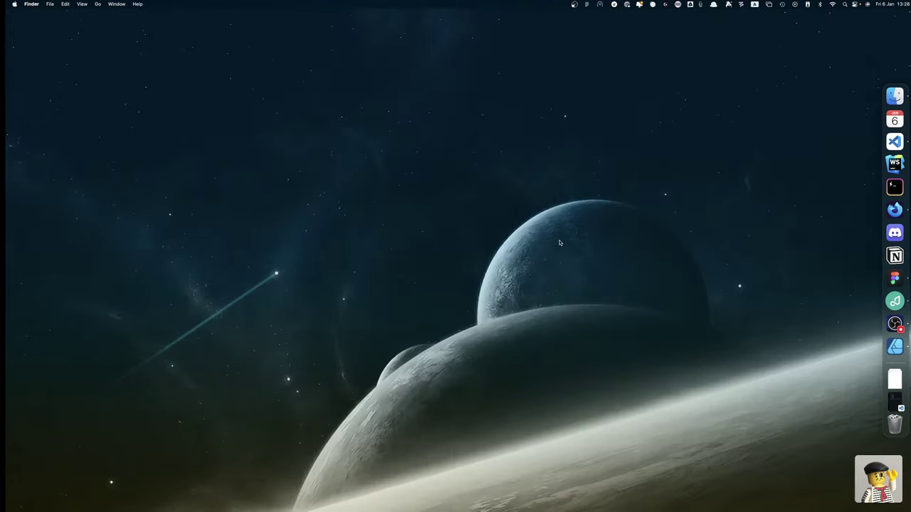
double_click(842, 321)
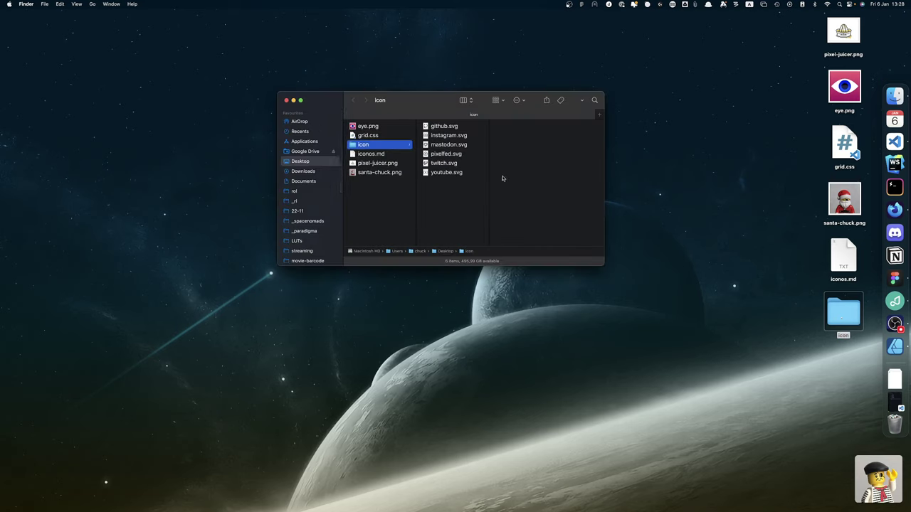
click(441, 127)
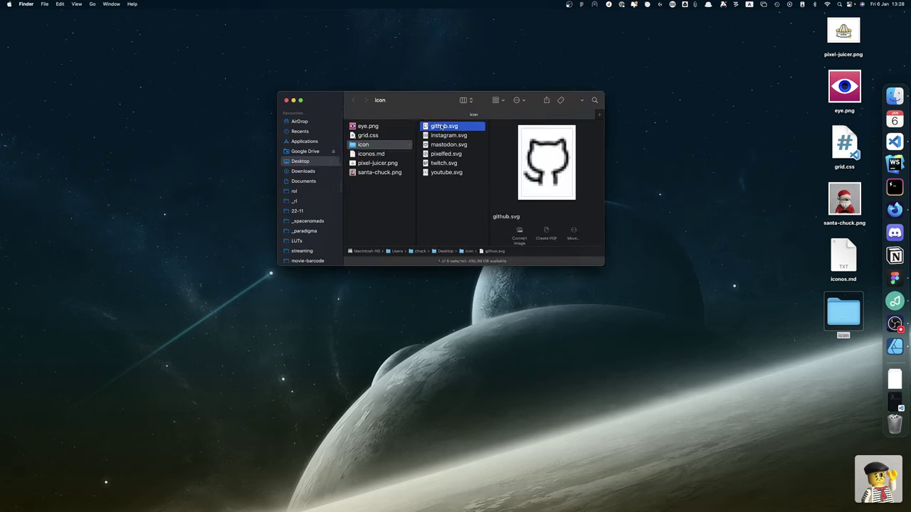
key(space)
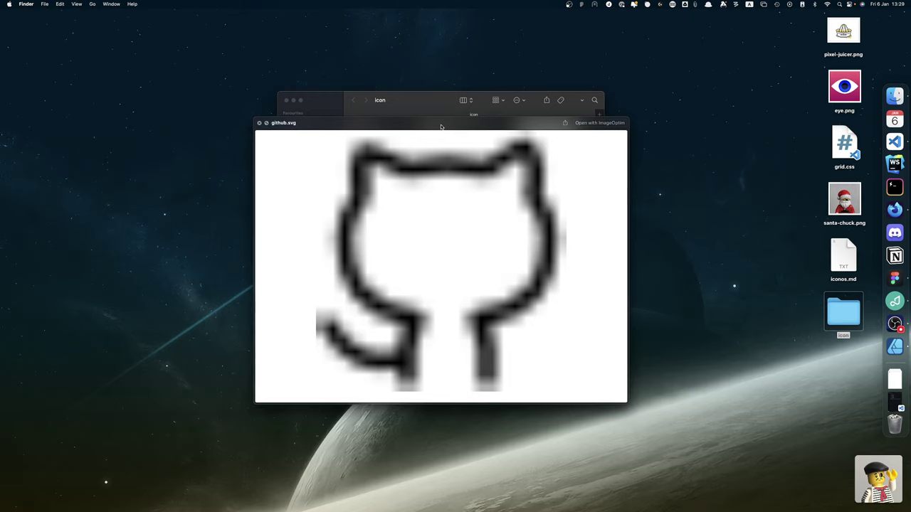
key(space)
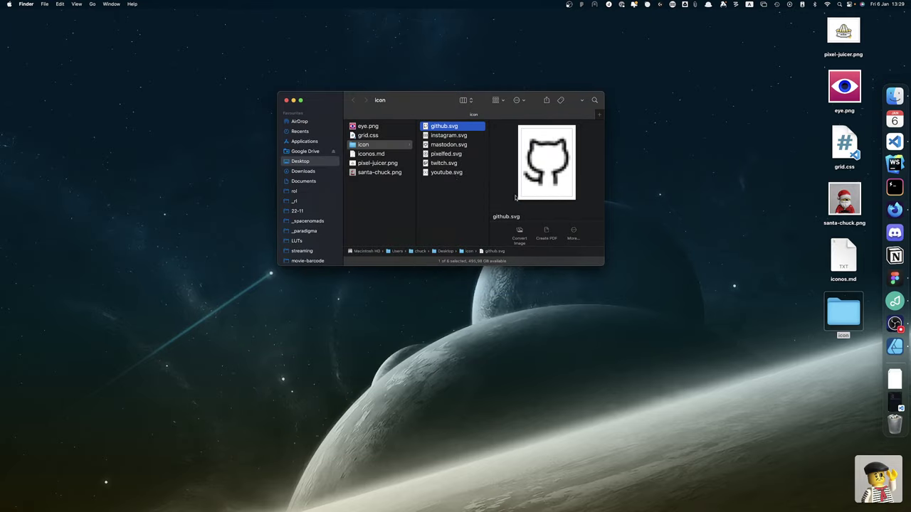
Open github.svg in Visual Studio Code and enlarge the window to inspect the exported SVG code.
drag(449, 127, 895, 143)
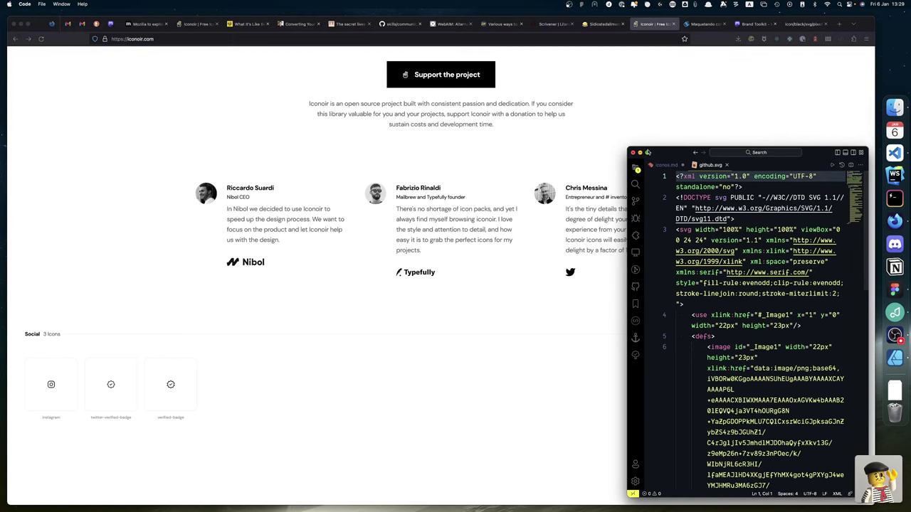
mouse_move(648, 152)
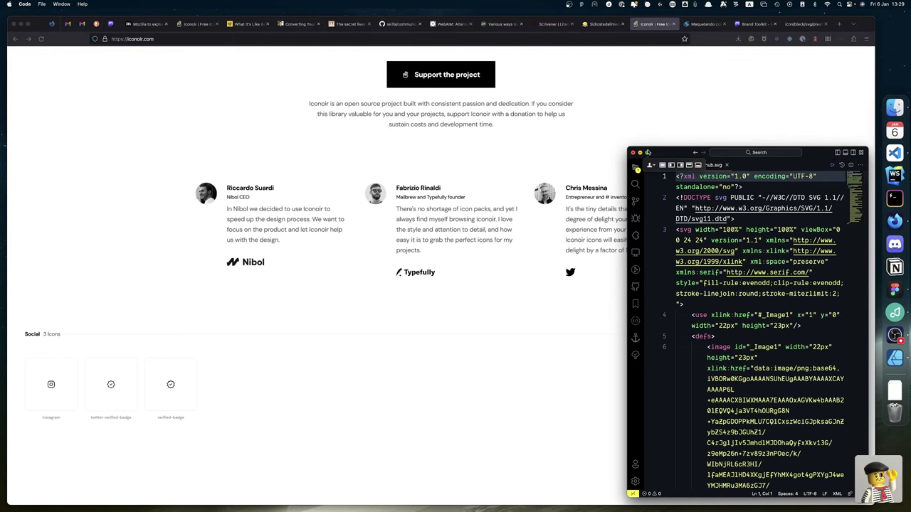
click(662, 166)
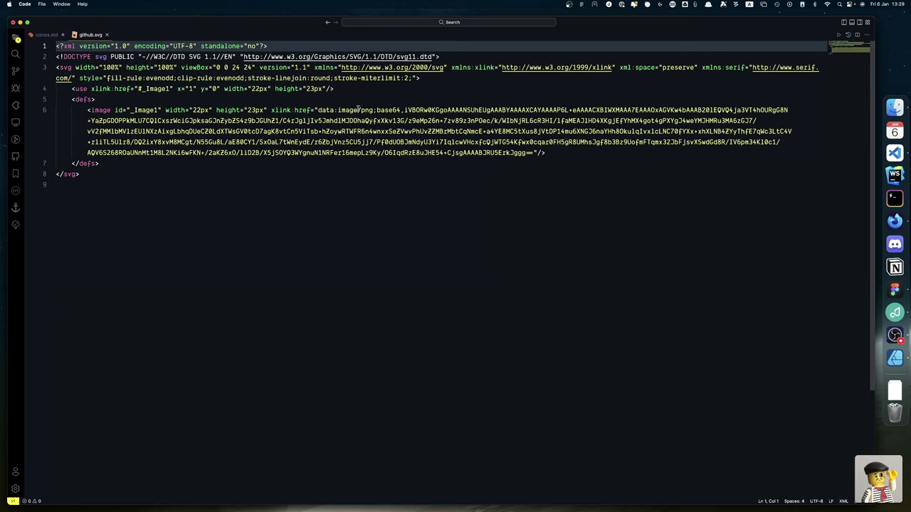
Close github.svg, minimize the code editor and switch back to Affinity Designer.
click(107, 35)
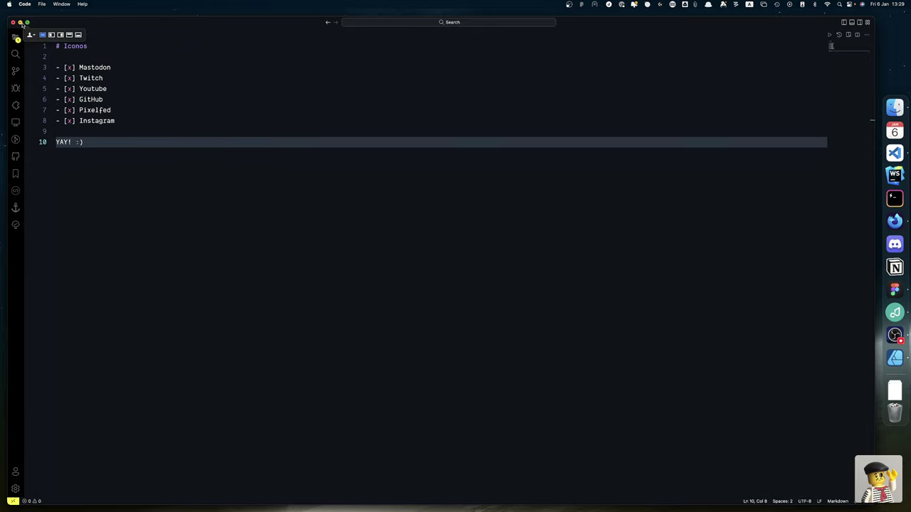
click(20, 22)
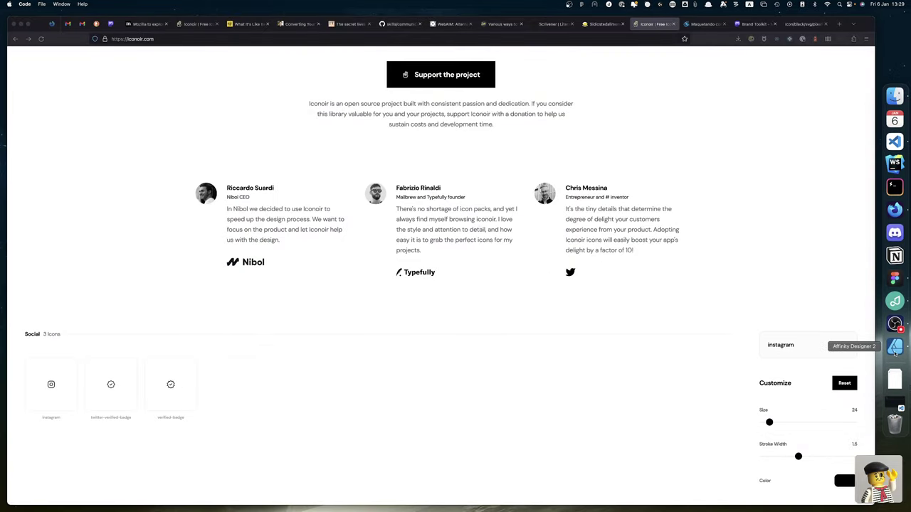
click(895, 349)
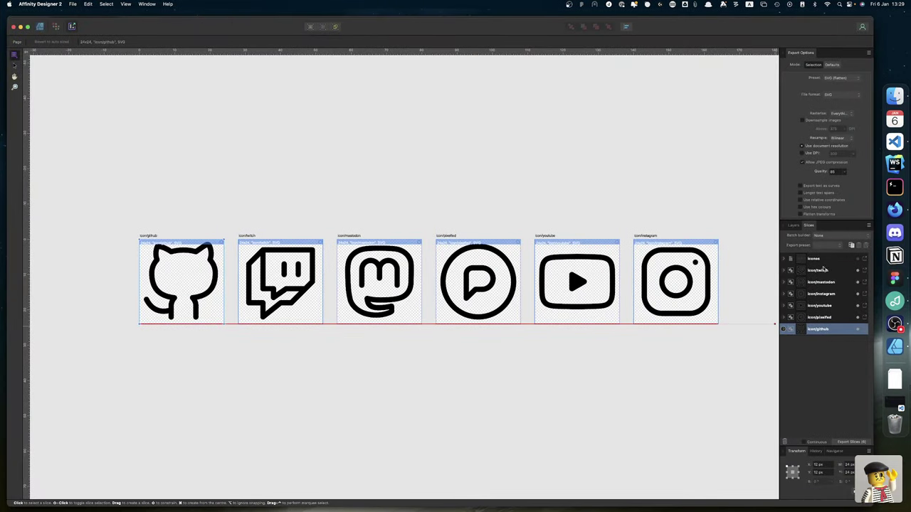
Select all six icon slices and set the icon/twitch slice's export preset to SVG (for export).
shift+click(822, 274)
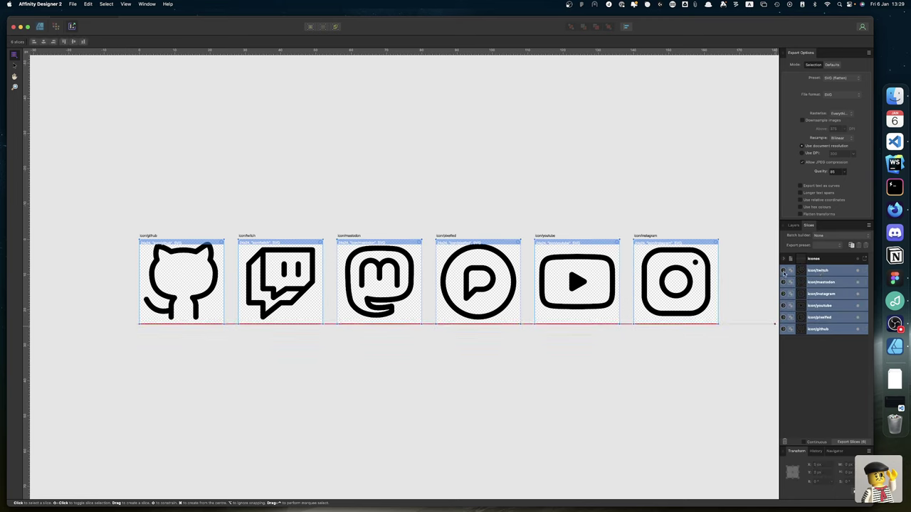
click(784, 271)
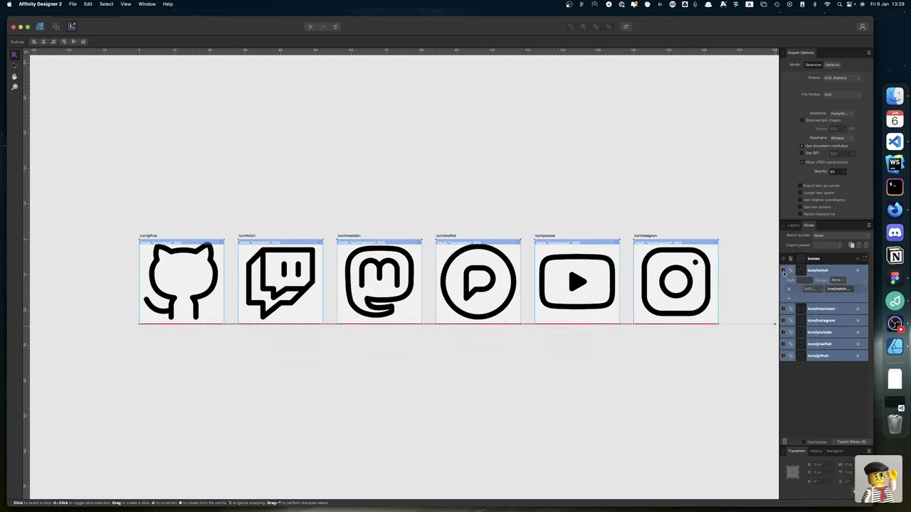
click(821, 235)
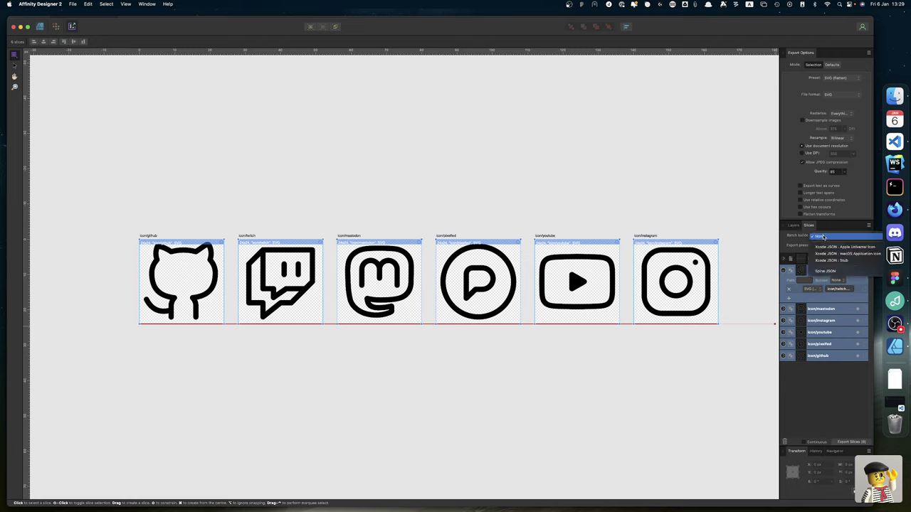
click(821, 236)
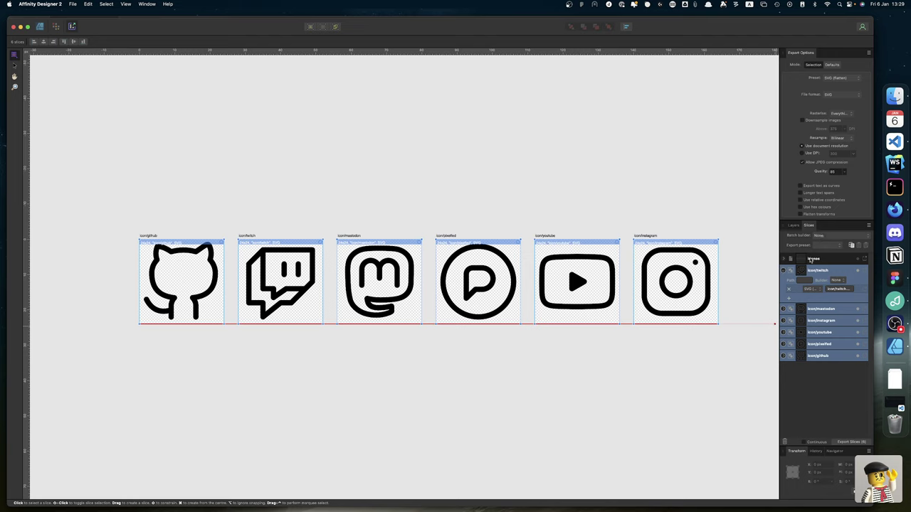
click(813, 289)
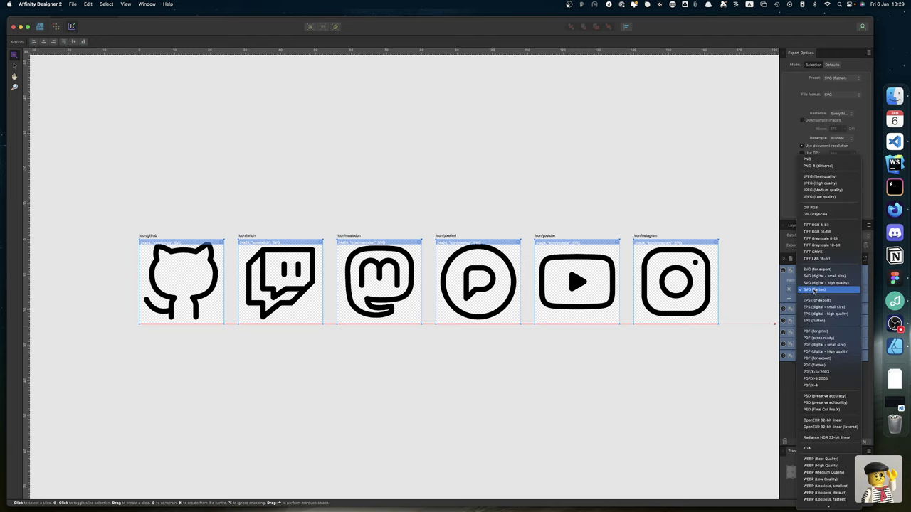
click(816, 271)
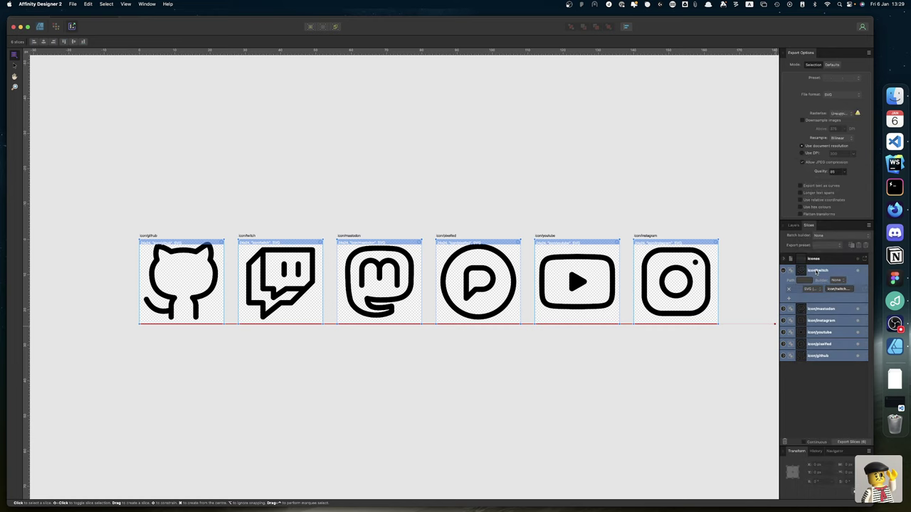
Set the export preset of the icon/mastodon and icon/instagram slices to SVG (for export).
click(782, 311)
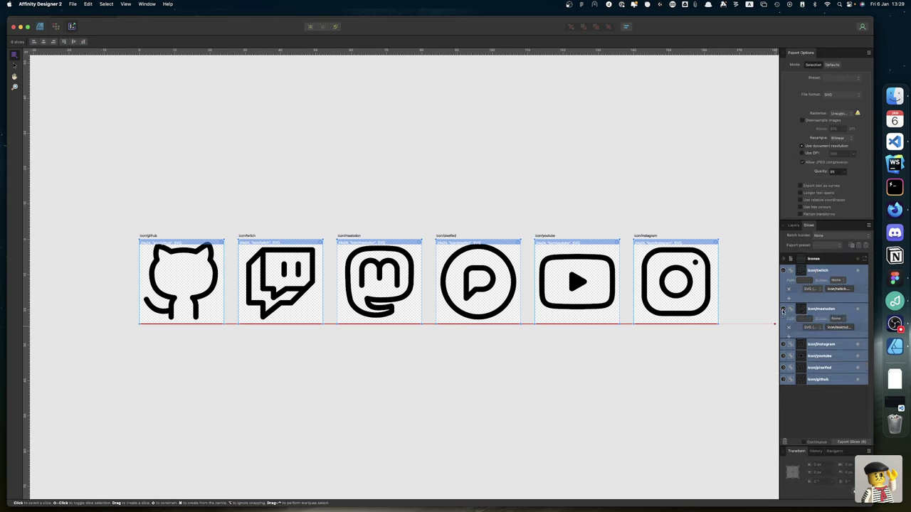
click(810, 329)
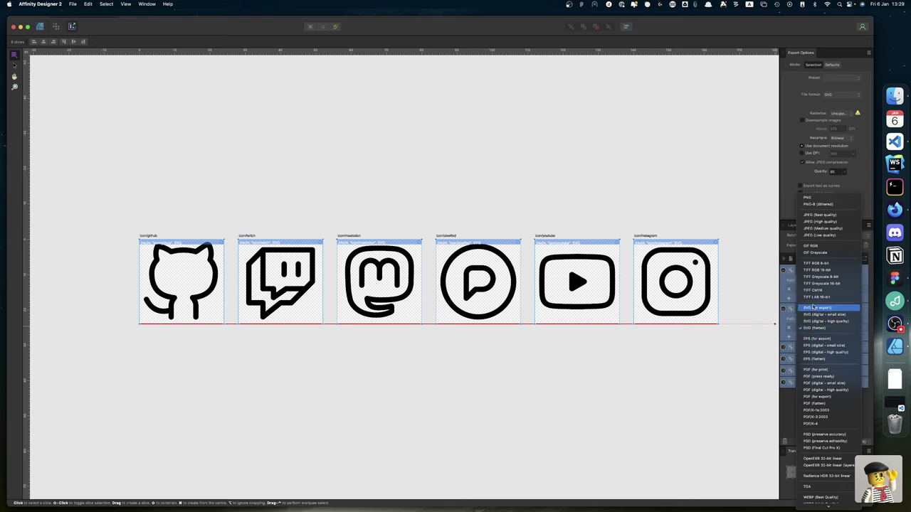
click(816, 307)
click(783, 347)
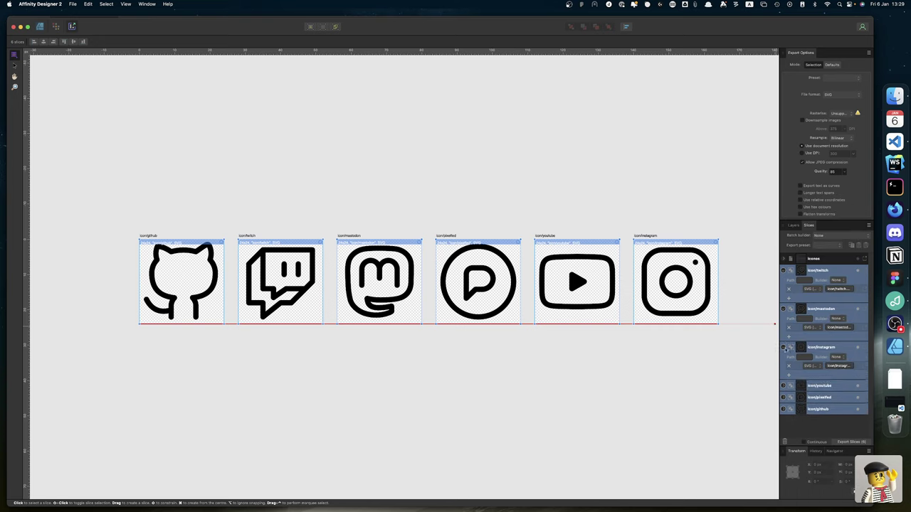
click(813, 366)
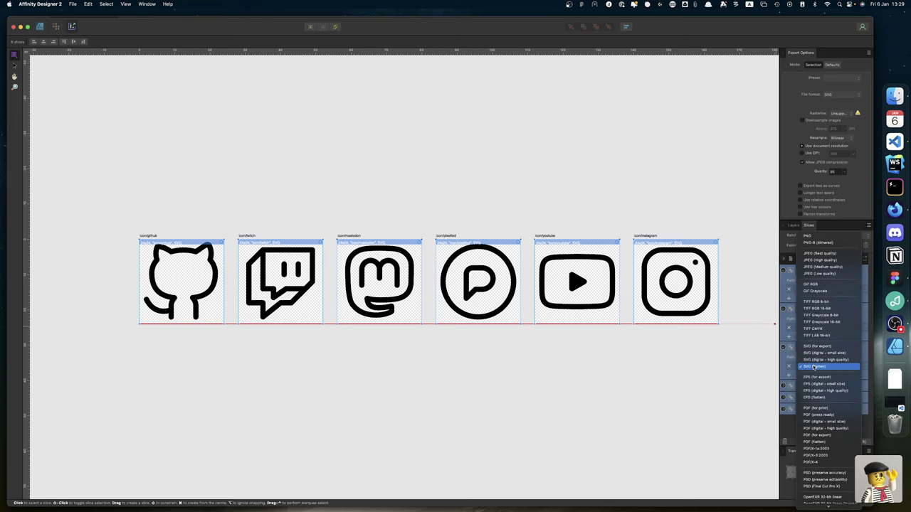
click(816, 346)
click(812, 364)
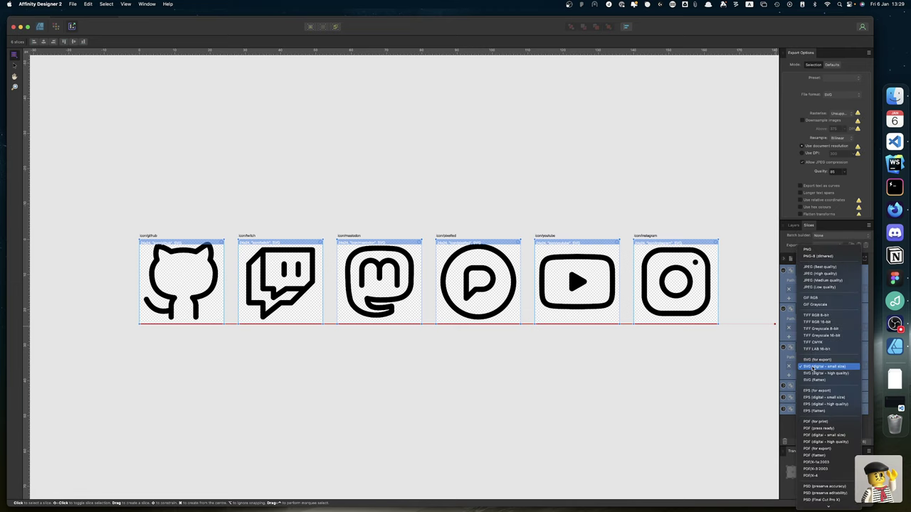
click(800, 365)
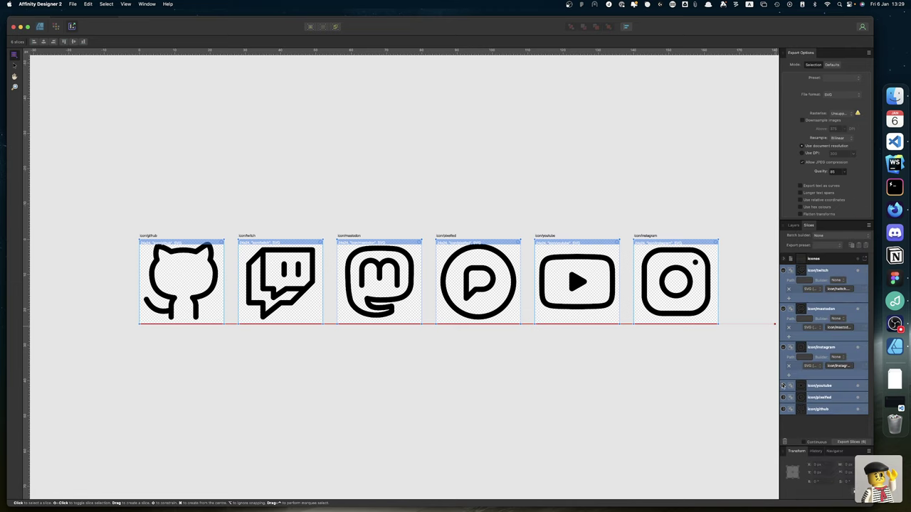
Set the export preset of the icon/youtube and icon/pixelfed slices to SVG (for export).
click(783, 385)
click(814, 403)
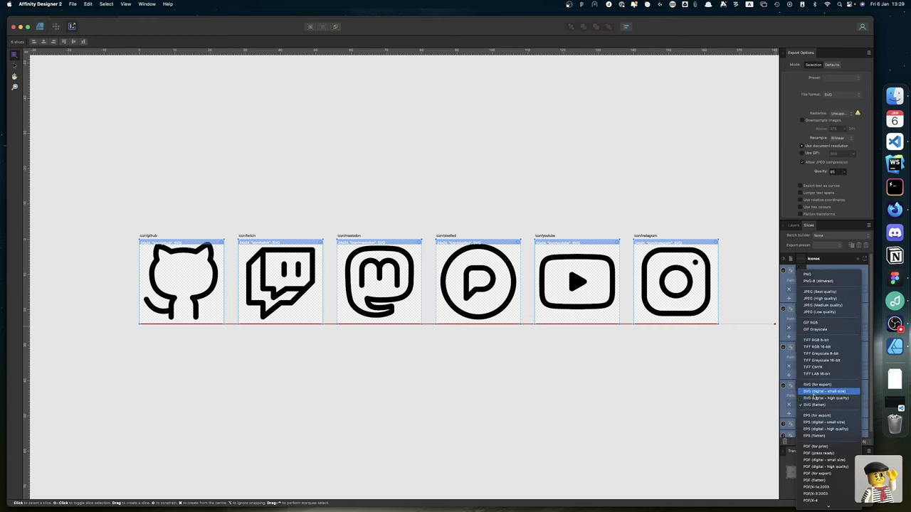
click(815, 393)
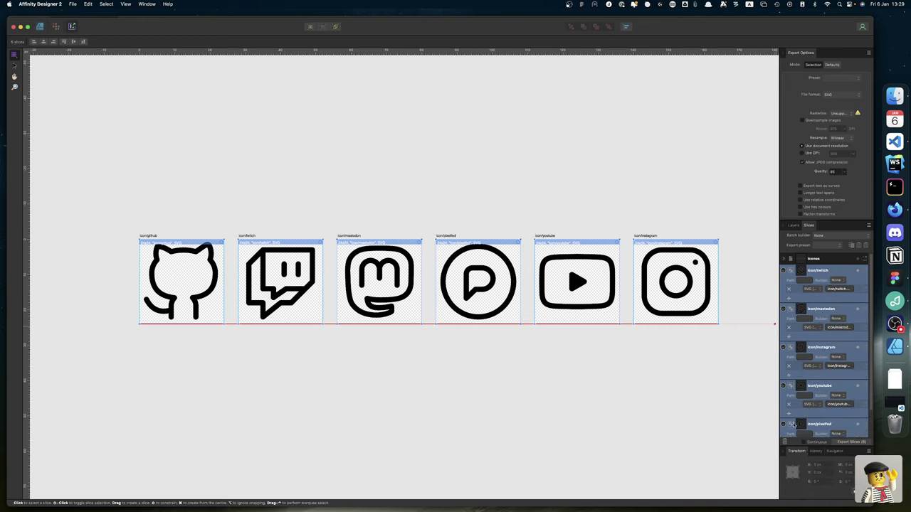
click(792, 425)
click(813, 412)
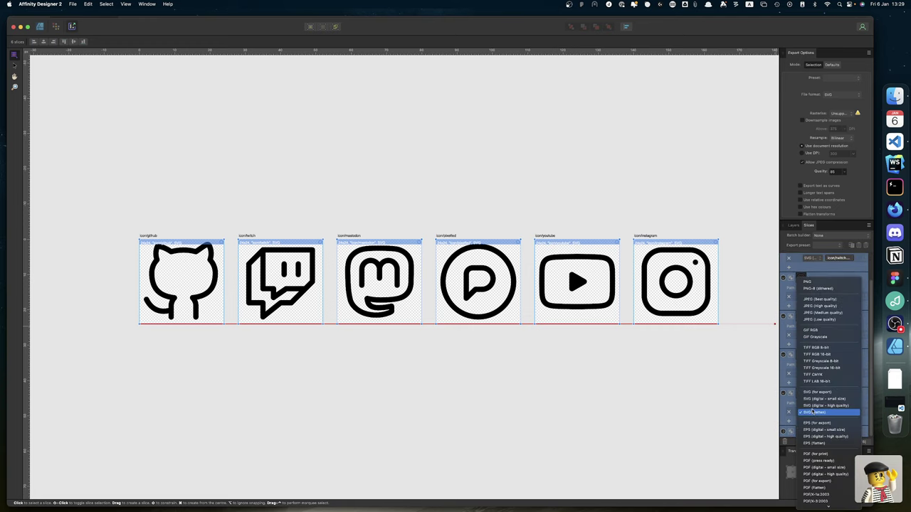
click(814, 398)
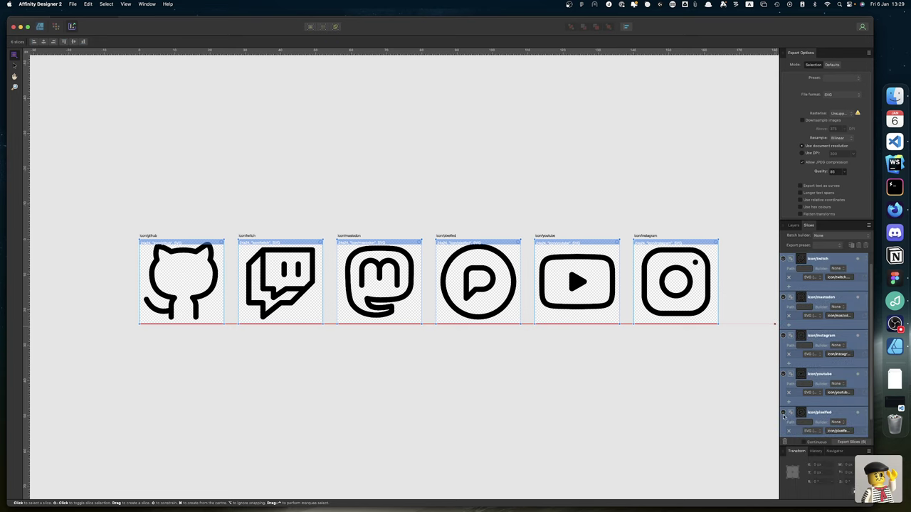
Set the export preset of the icon/github slice to SVG (for export).
scroll(784, 420, down, 2)
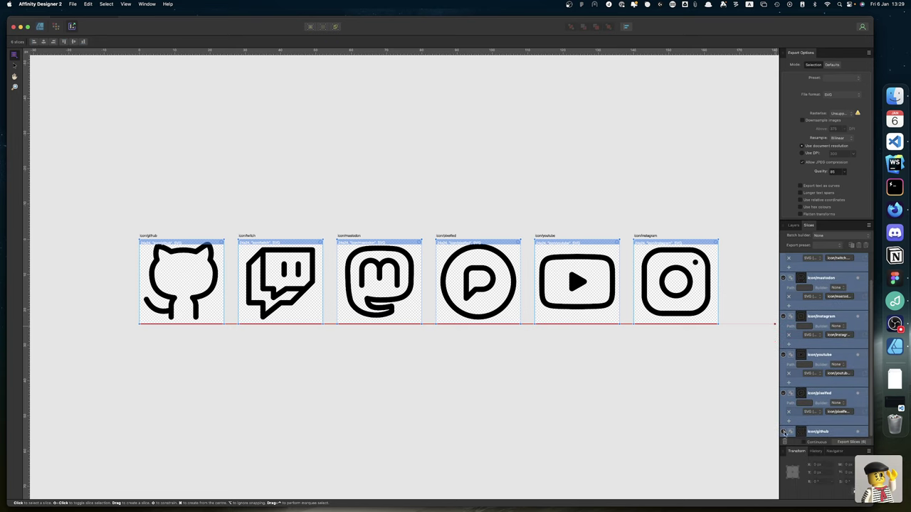
click(784, 432)
click(813, 425)
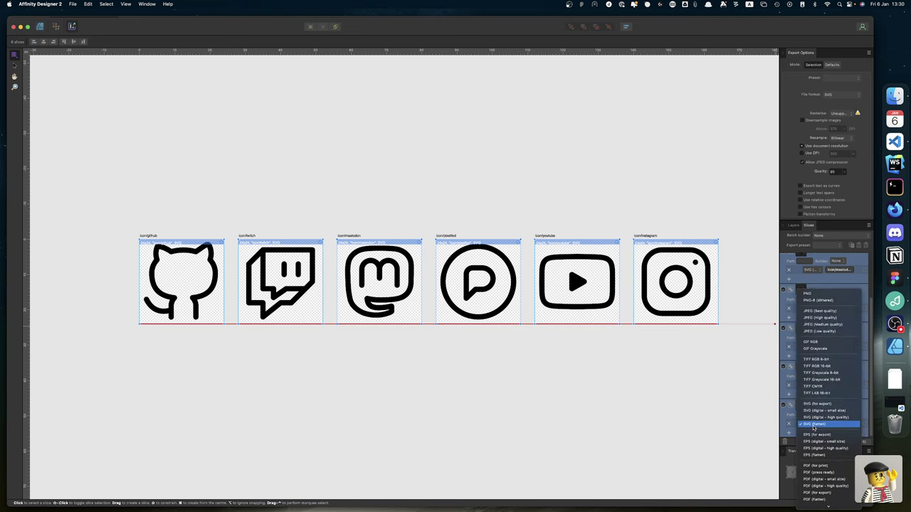
click(816, 404)
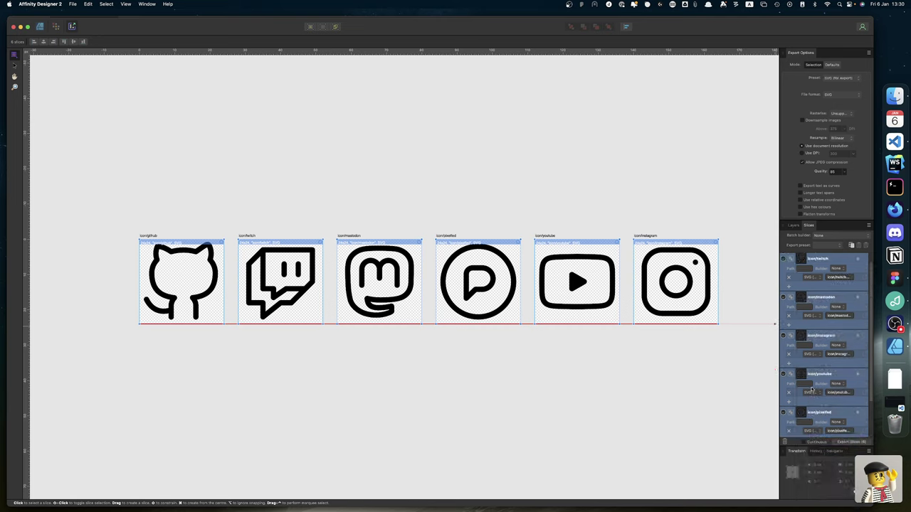
Export all six slices to the Desktop folder again, overwriting the existing SVG files.
click(852, 442)
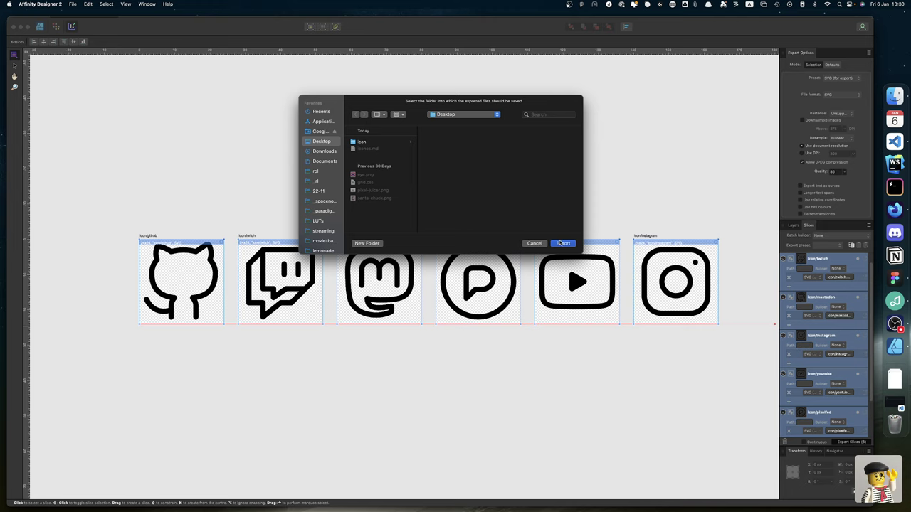
click(562, 242)
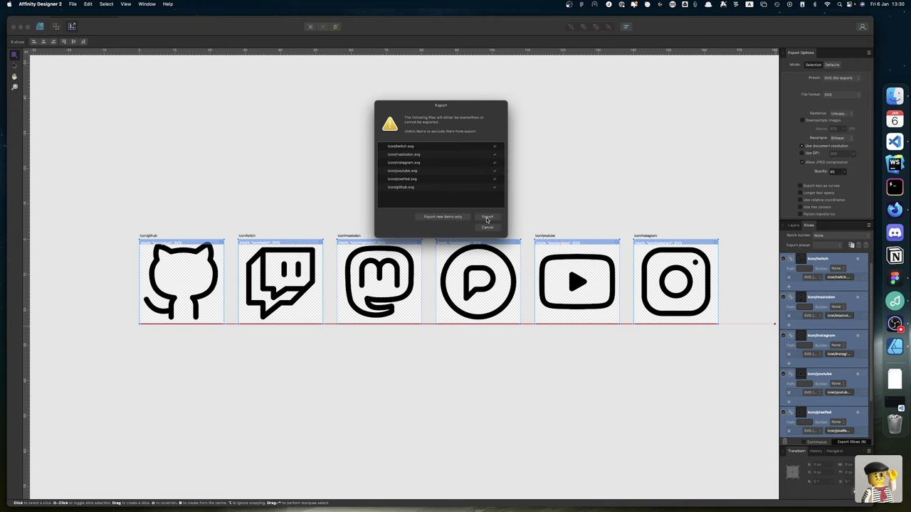
click(487, 216)
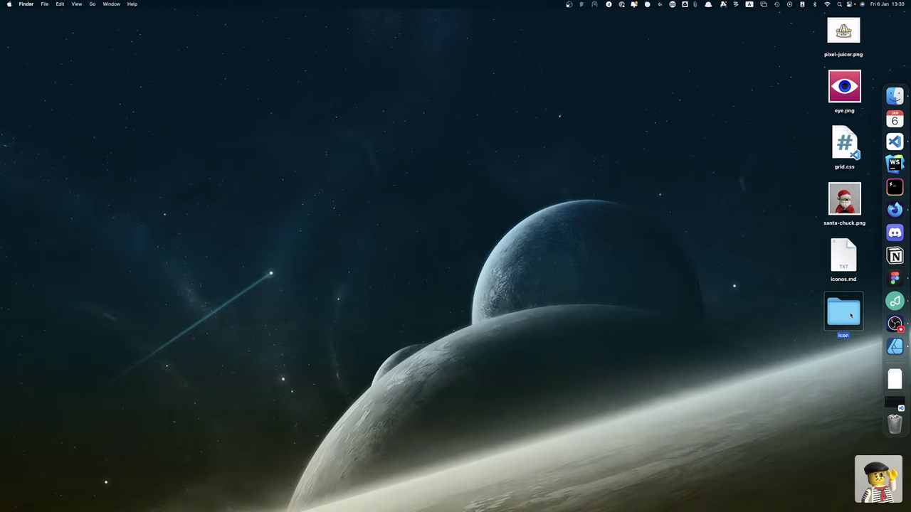
Open the icon folder on the desktop and preview the exported SVGs at large size from instagram.svg through twitch.svg.
double_click(851, 315)
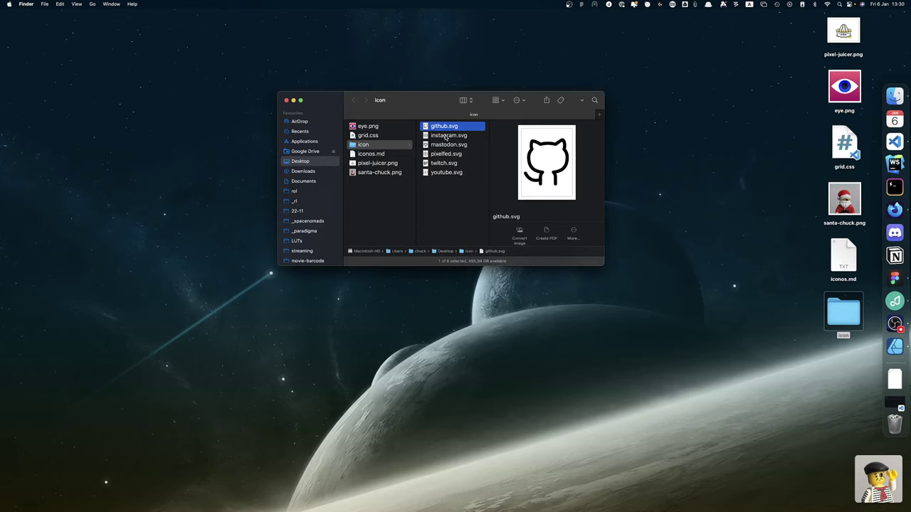
click(446, 136)
key(space)
key(Down)
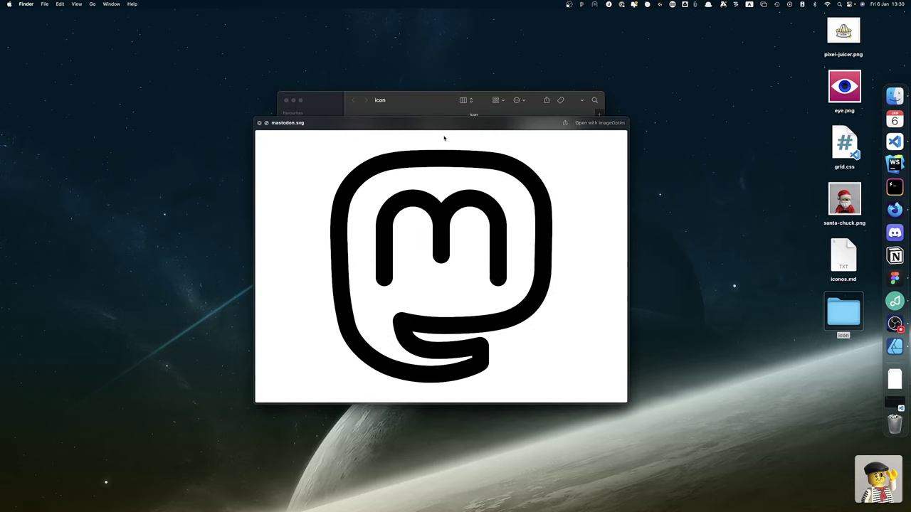
key(Down)
key(Down)
key(space)
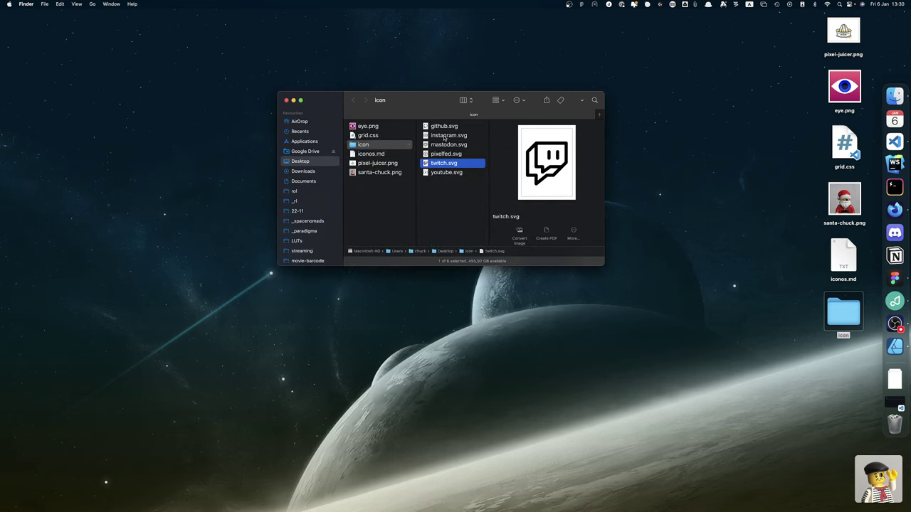
Select all six SVG files in the icon folder and open them together in Visual Studio Code.
click(444, 174)
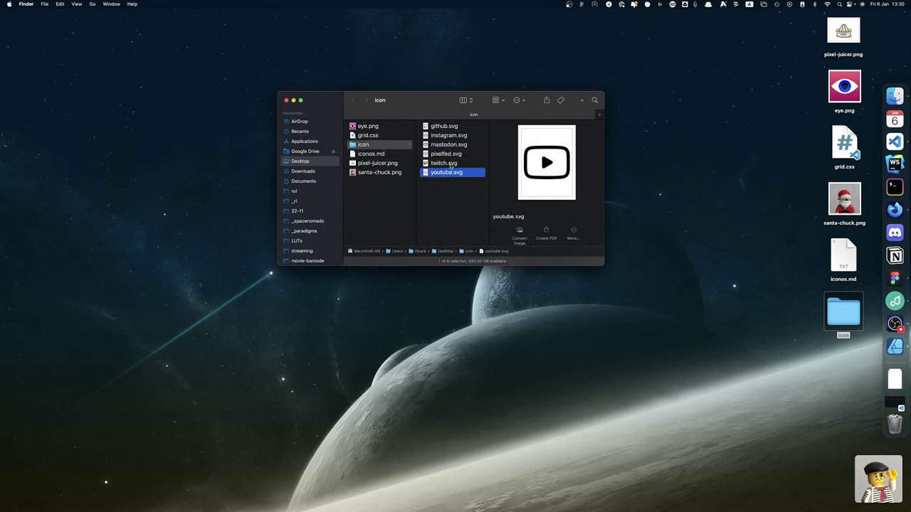
shift+click(443, 129)
drag(447, 175, 827, 158)
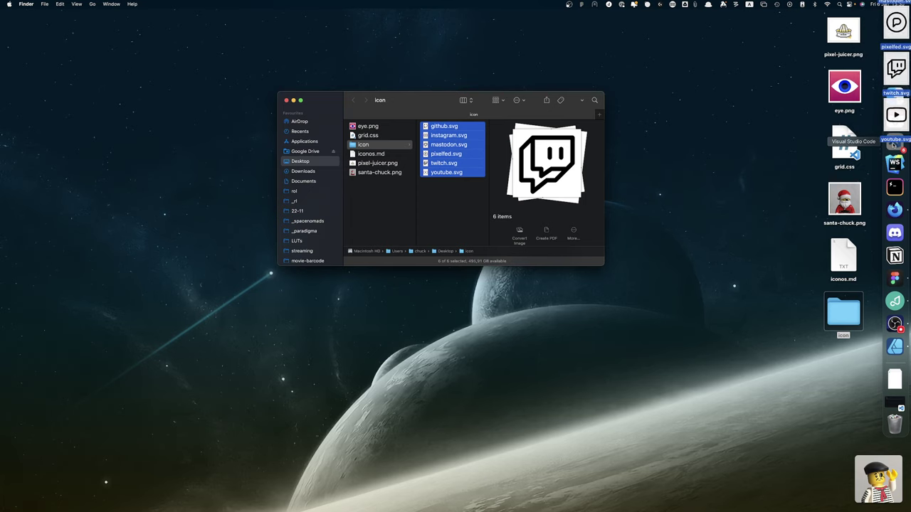
key(ctrl+Left)
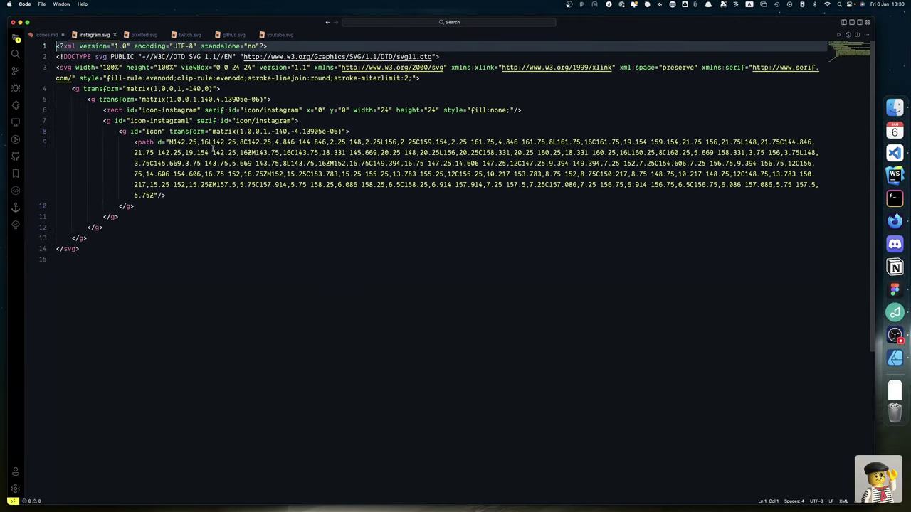